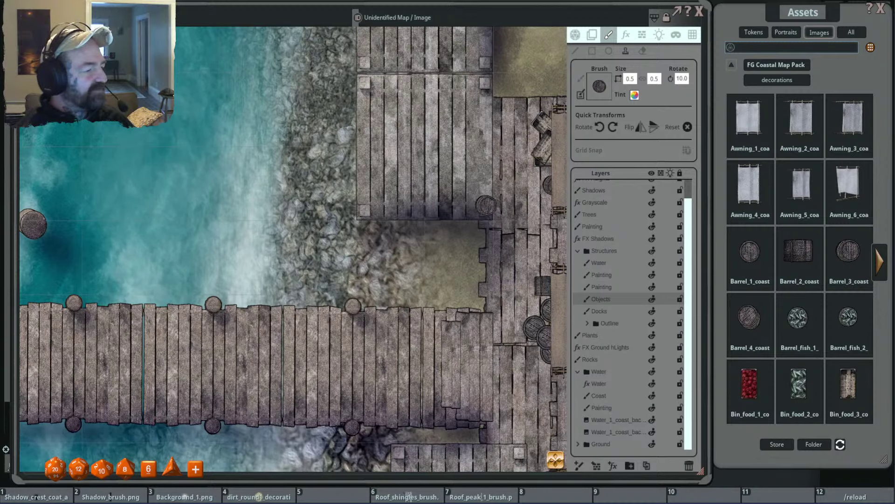
Examine the long pier, the rocky shoreline and the dock platforms beside the thatched buildings.
{"action": "scroll", "coordinate": [473, 246], "scroll_direction": "down", "scroll_amount": 5}
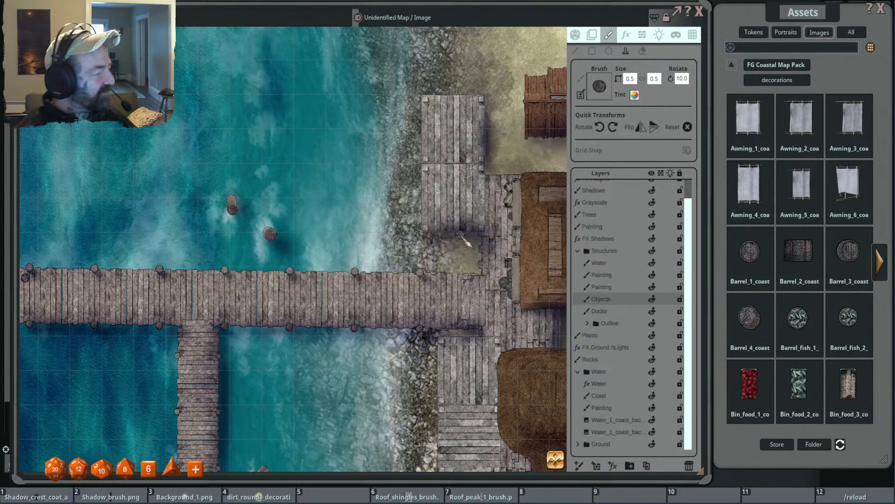
{"action": "scroll", "coordinate": [496, 251], "scroll_direction": "up", "scroll_amount": 3}
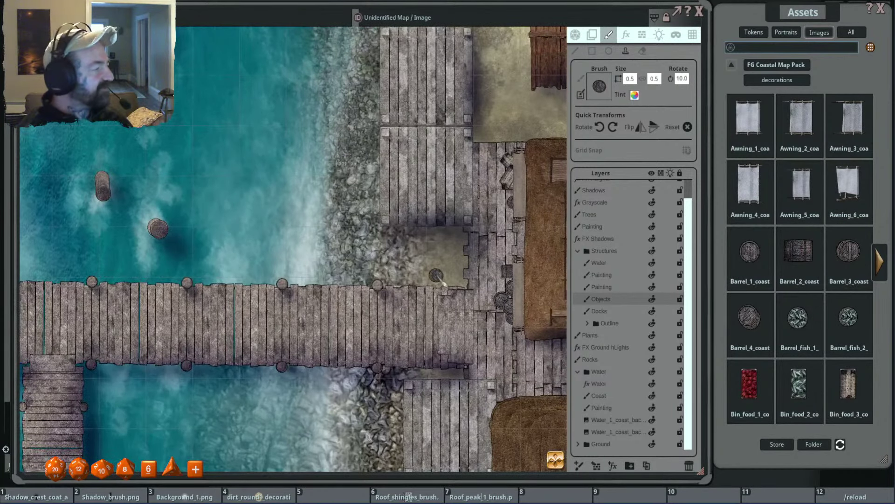
{"action": "scroll", "coordinate": [447, 275], "scroll_direction": "down", "scroll_amount": 3}
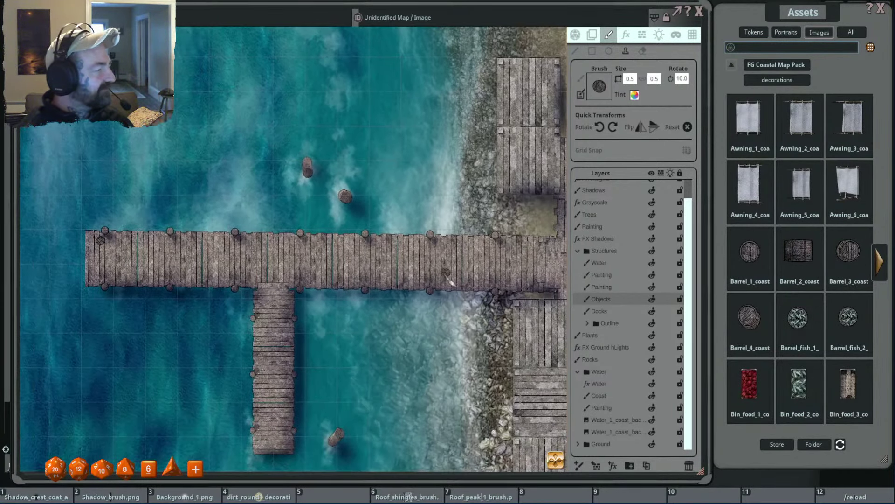
{"action": "scroll", "coordinate": [513, 252], "scroll_direction": "up", "scroll_amount": 2}
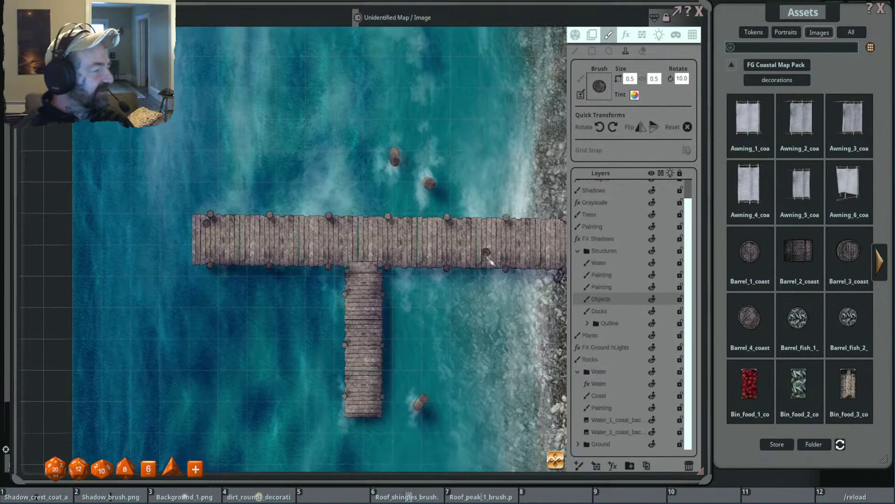
{"action": "scroll", "coordinate": [490, 270], "scroll_direction": "down", "scroll_amount": 5}
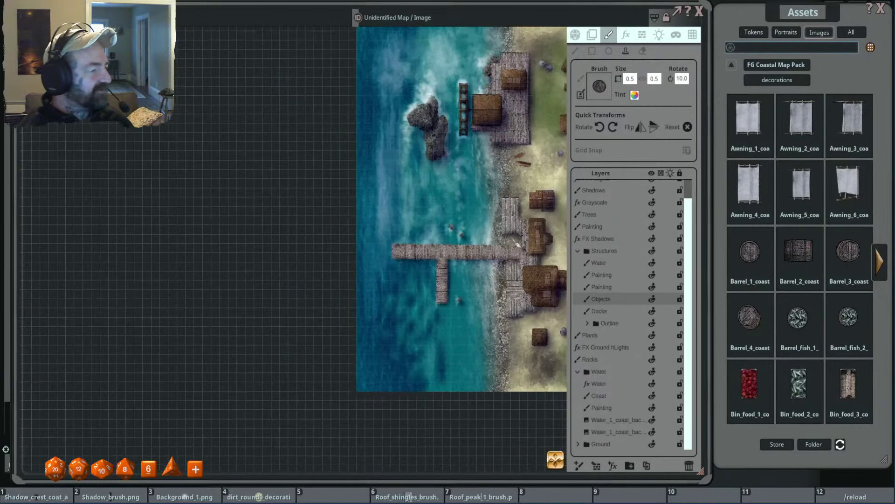
{"action": "scroll", "coordinate": [467, 279], "scroll_direction": "up", "scroll_amount": 5}
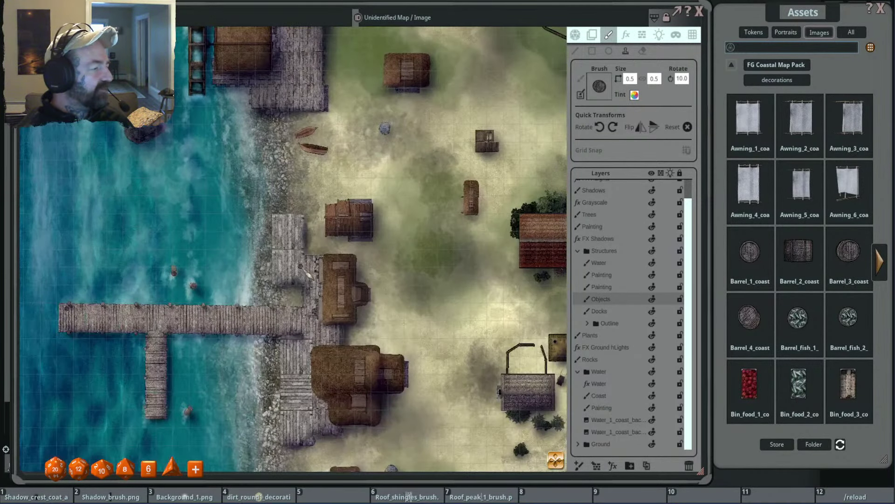
{"action": "scroll", "coordinate": [471, 278], "scroll_direction": "up", "scroll_amount": 2}
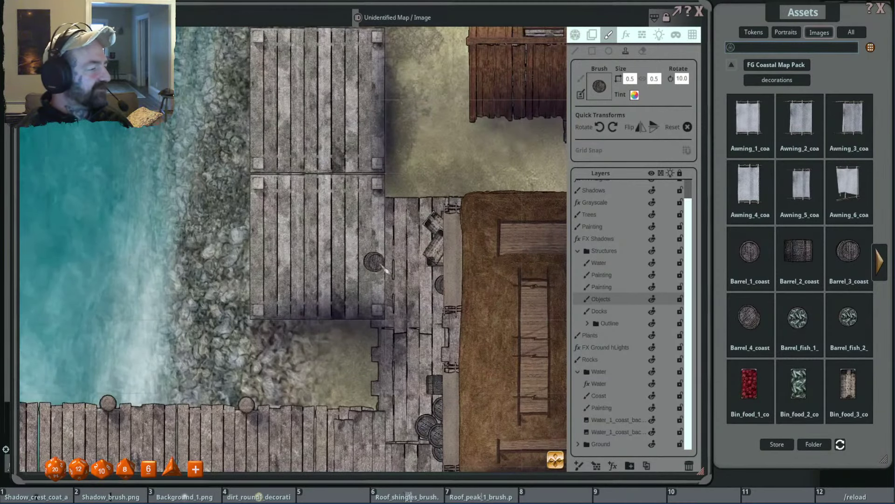
{"action": "scroll", "coordinate": [380, 266], "scroll_direction": "down", "scroll_amount": 5}
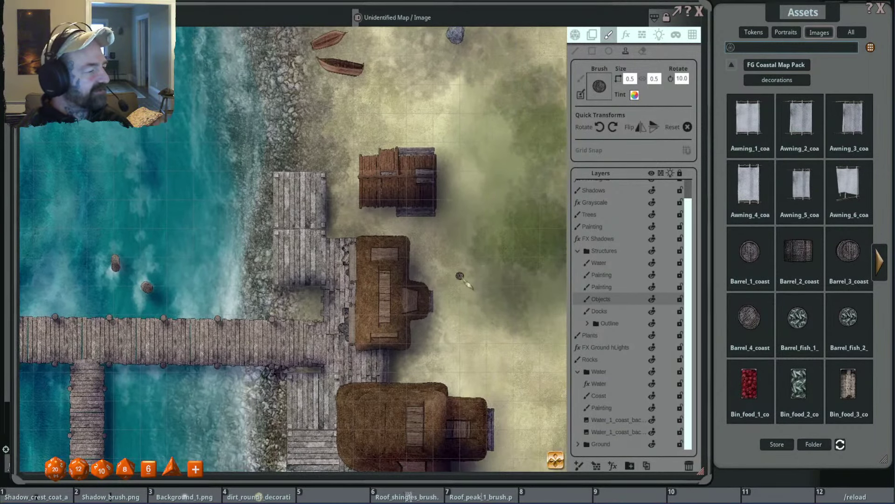
{"action": "scroll", "coordinate": [347, 275], "scroll_direction": "up", "scroll_amount": 2}
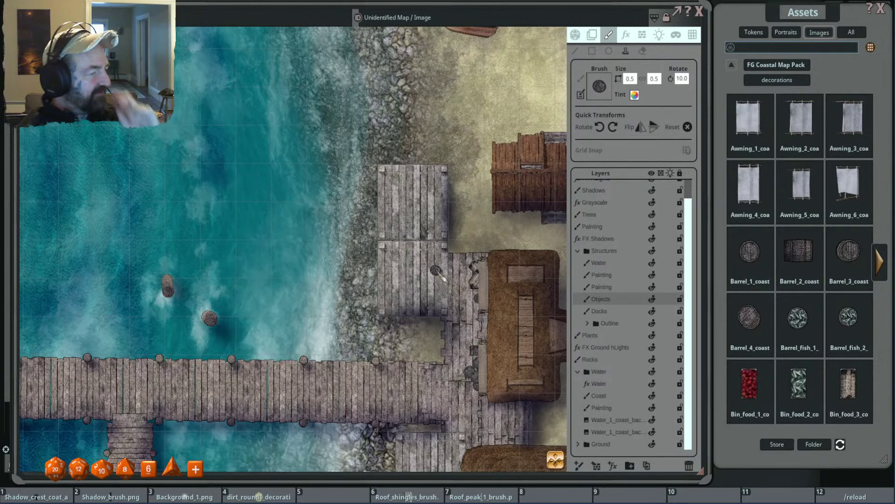
{"action": "scroll", "coordinate": [425, 279], "scroll_direction": "up", "scroll_amount": 3}
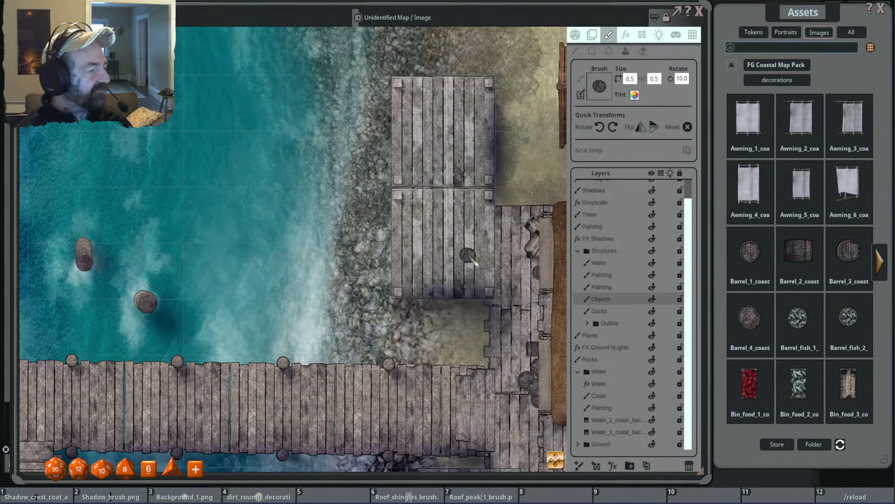
{"action": "left_click_drag", "start_coordinate": [471, 259], "coordinate": [429, 258]}
{"action": "left_click_drag", "start_coordinate": [418, 398], "coordinate": [345, 311]}
{"action": "scroll", "coordinate": [459, 301], "scroll_direction": "down", "scroll_amount": 2}
{"action": "scroll", "coordinate": [413, 299], "scroll_direction": "down", "scroll_amount": 1}
{"action": "scroll", "coordinate": [513, 311], "scroll_direction": "up", "scroll_amount": 2}
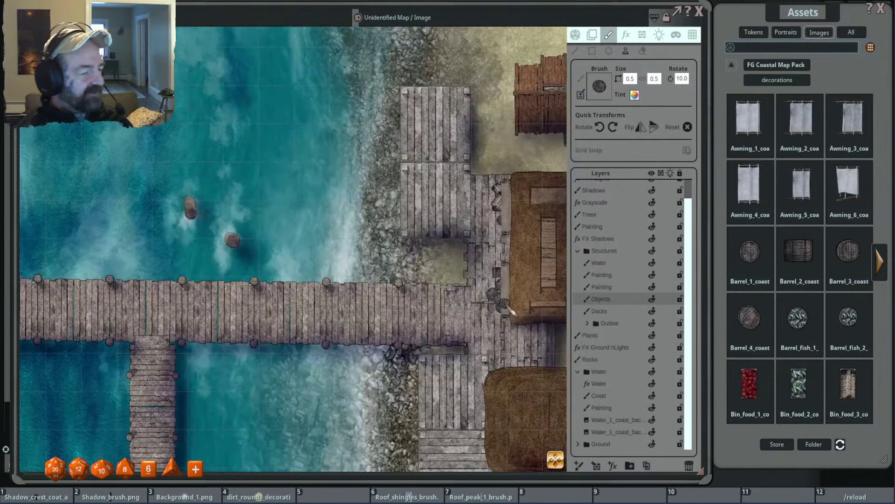
{"action": "left_click_drag", "start_coordinate": [512, 308], "coordinate": [478, 316]}
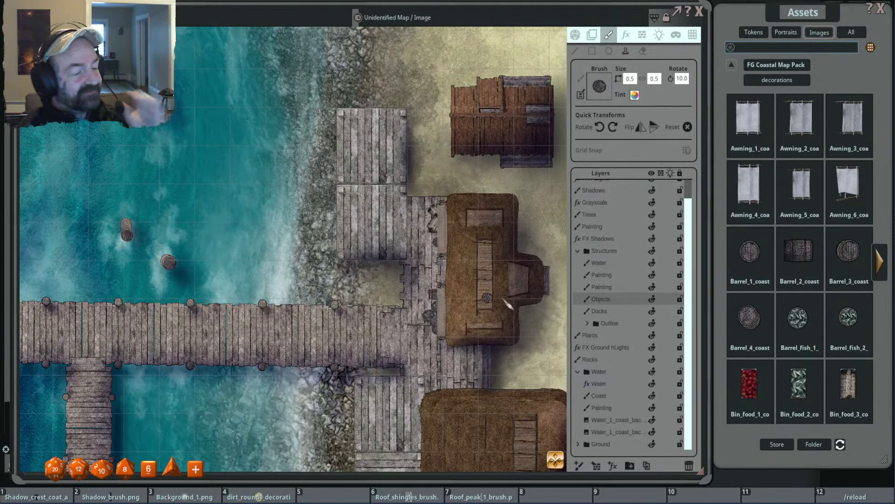
Load the Crate_1 decoration as the brush, scale it to 0.3 and stamp it near the upper-left corner of the lower shore platform.
{"action": "left_click", "coordinate": [880, 266]}
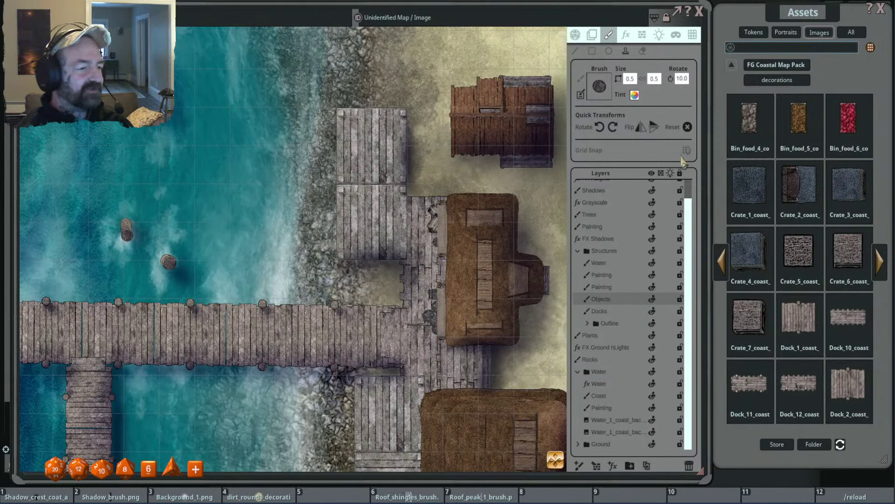
{"action": "mouse_move", "coordinate": [747, 185]}
{"action": "left_mouse_down"}
{"action": "mouse_move", "coordinate": [608, 94]}
{"action": "mouse_move", "coordinate": [414, 204]}
{"action": "left_mouse_up"}
{"action": "scroll", "coordinate": [414, 204], "scroll_direction": "down", "scroll_amount": 7, "text": "ctrl"}
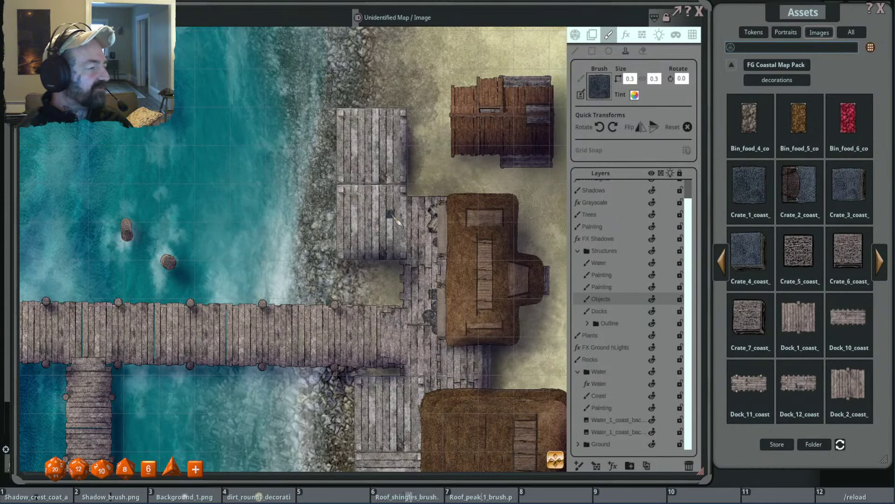
{"action": "scroll", "coordinate": [354, 225], "scroll_direction": "up", "scroll_amount": 5}
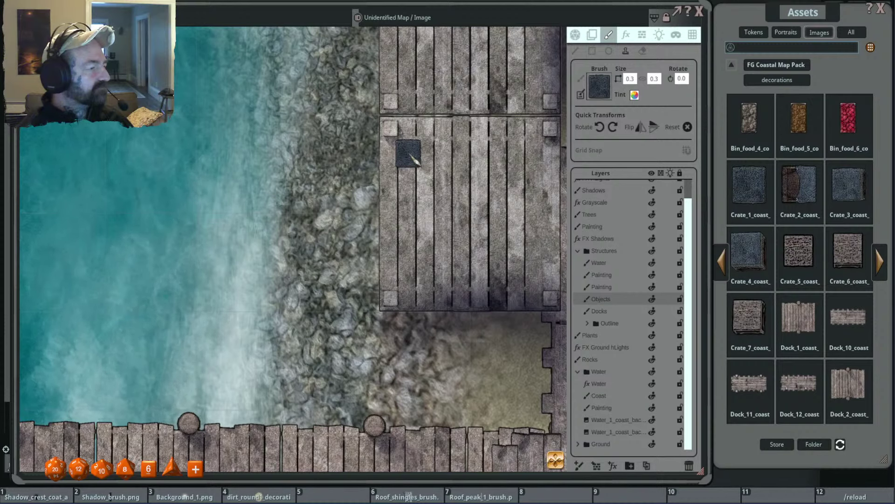
{"action": "left_click", "coordinate": [414, 158]}
Stamp two more Crate_1 crates against the first, one beside it rotated 35° and one below it rotated 355°.
{"action": "scroll", "coordinate": [439, 160], "scroll_direction": "up", "scroll_amount": 7, "text": "alt"}
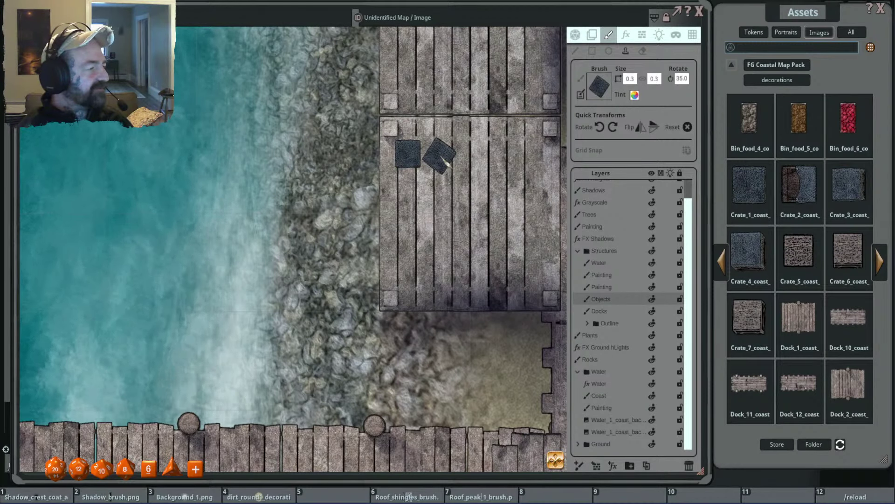
{"action": "left_click", "coordinate": [446, 161]}
{"action": "scroll", "coordinate": [422, 191], "scroll_direction": "down", "scroll_amount": 8, "text": "alt"}
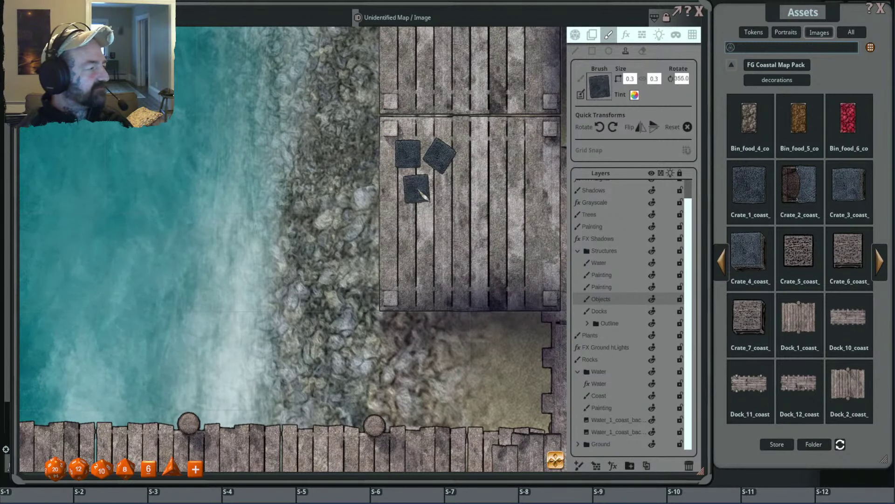
{"action": "scroll", "coordinate": [422, 194], "scroll_direction": "up", "scroll_amount": 1, "text": "alt"}
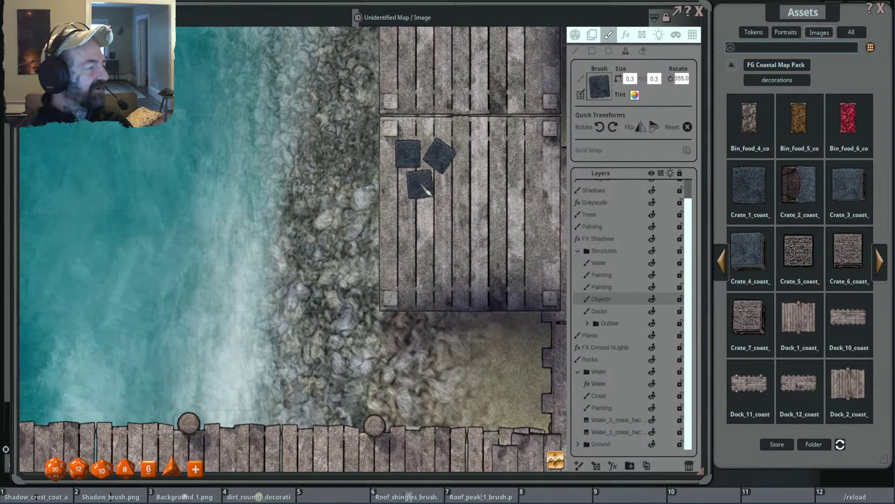
{"action": "left_click", "coordinate": [422, 189]}
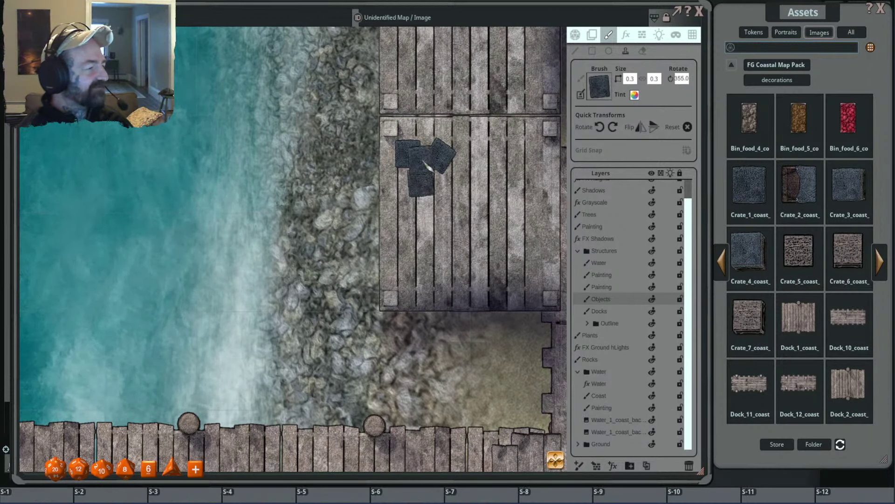
Load the open Crate_2 decoration at size 0.3, rotate it to 330° and stamp it on top of the three crates.
{"action": "left_click_drag", "start_coordinate": [799, 186], "coordinate": [599, 86]}
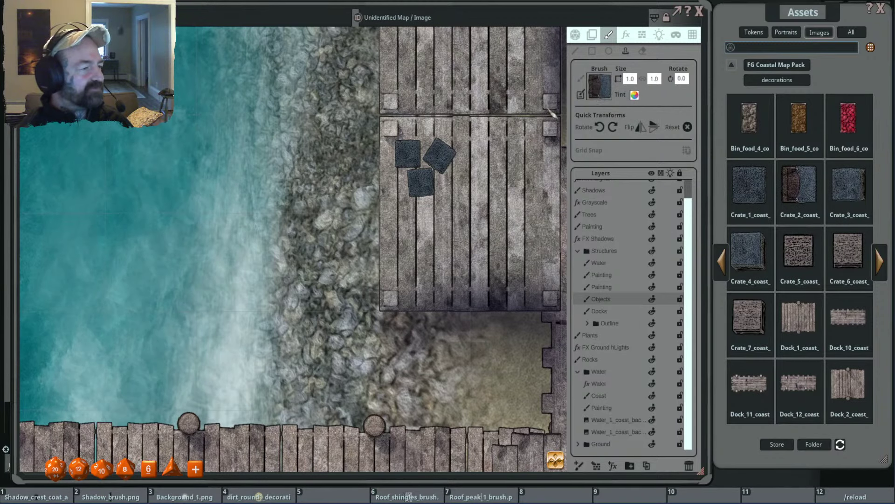
{"action": "scroll", "coordinate": [436, 157], "scroll_direction": "down", "scroll_amount": 7}
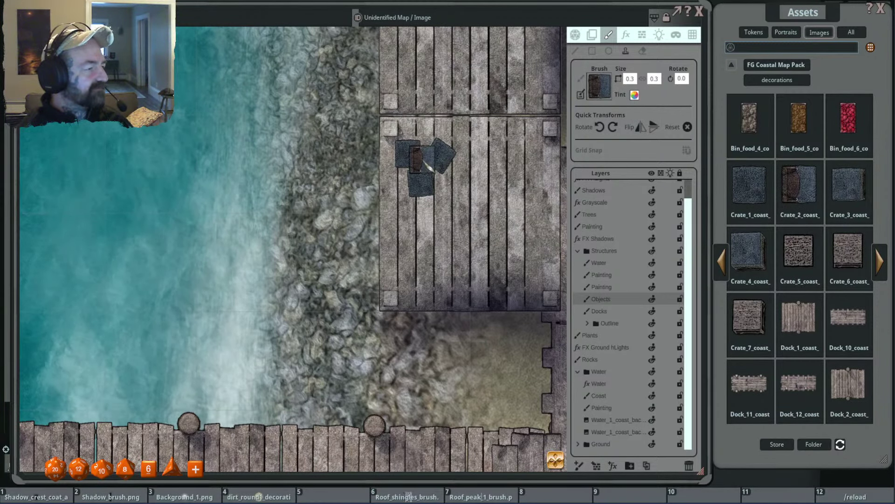
{"action": "key", "text": "shift"}
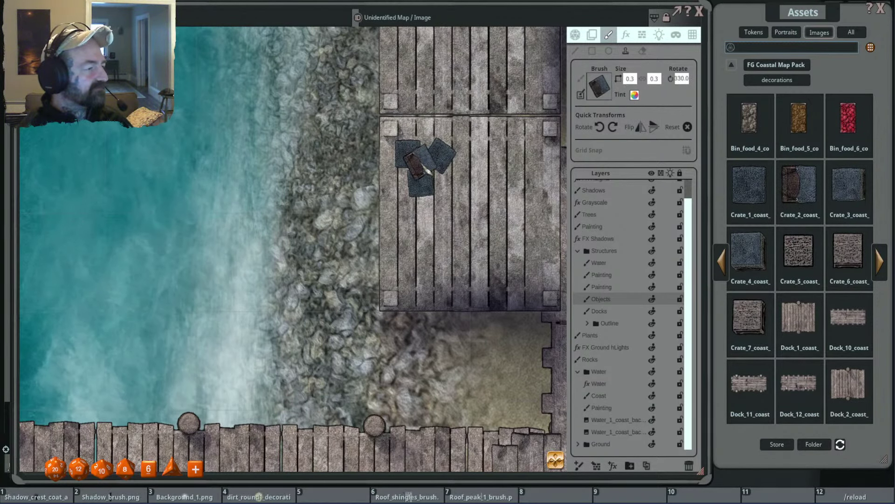
{"action": "left_click", "coordinate": [427, 169]}
{"action": "scroll", "coordinate": [485, 233], "scroll_direction": "down", "scroll_amount": 5}
{"action": "left_click_drag", "start_coordinate": [501, 245], "coordinate": [429, 226]}
{"action": "left_click", "coordinate": [429, 226]}
{"action": "scroll", "coordinate": [429, 226], "scroll_direction": "up", "scroll_amount": 1}
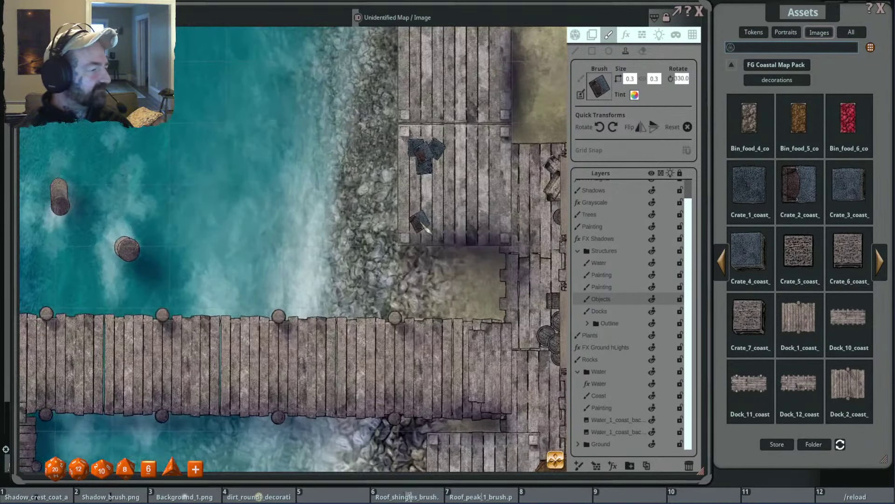
{"action": "scroll", "coordinate": [485, 224], "scroll_direction": "up", "scroll_amount": 3}
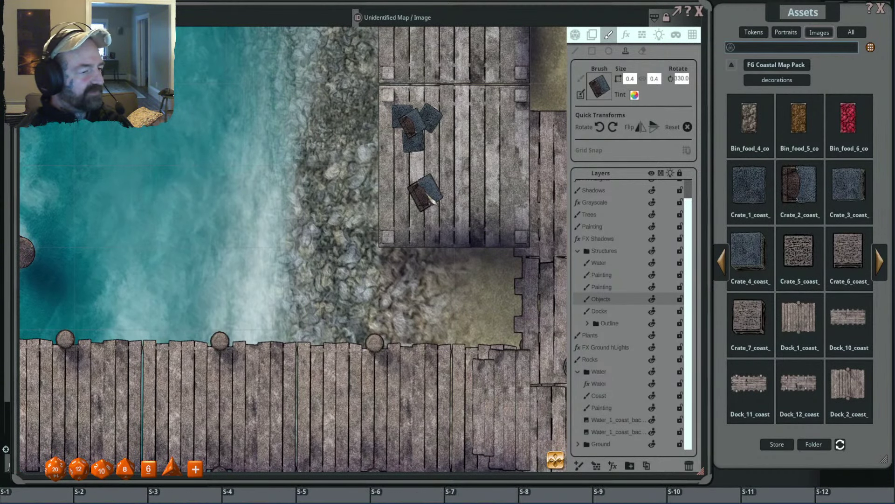
{"action": "scroll", "coordinate": [428, 196], "scroll_direction": "down", "scroll_amount": 11}
{"action": "scroll", "coordinate": [415, 216], "scroll_direction": "down", "scroll_amount": 1}
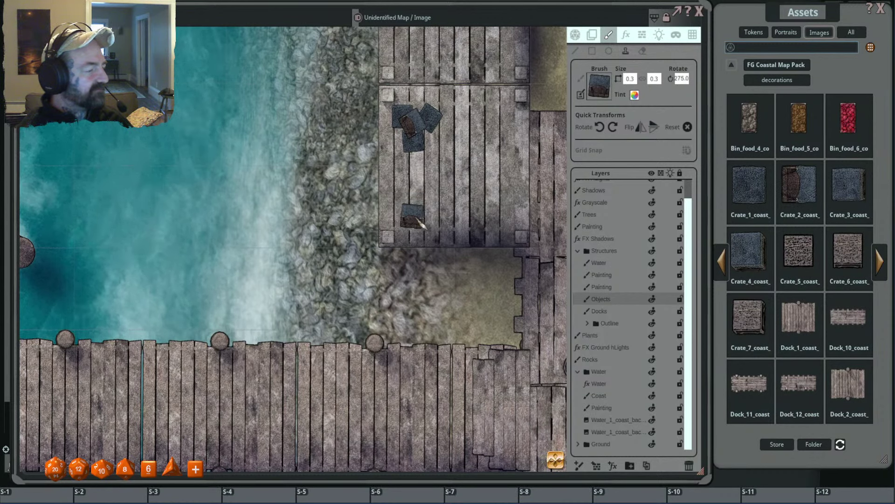
Stamp a single Crate_1 crate at size 0.4, rotated 15°, near the lower-left corner of the same platform.
{"action": "left_click", "coordinate": [750, 184]}
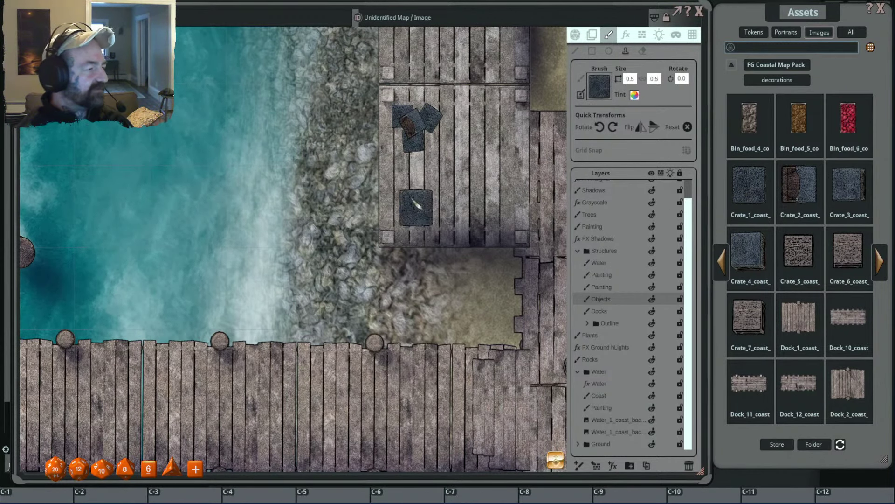
{"action": "scroll", "coordinate": [415, 210], "scroll_direction": "down", "scroll_amount": 1}
{"action": "scroll", "coordinate": [413, 219], "scroll_direction": "up", "scroll_amount": 3}
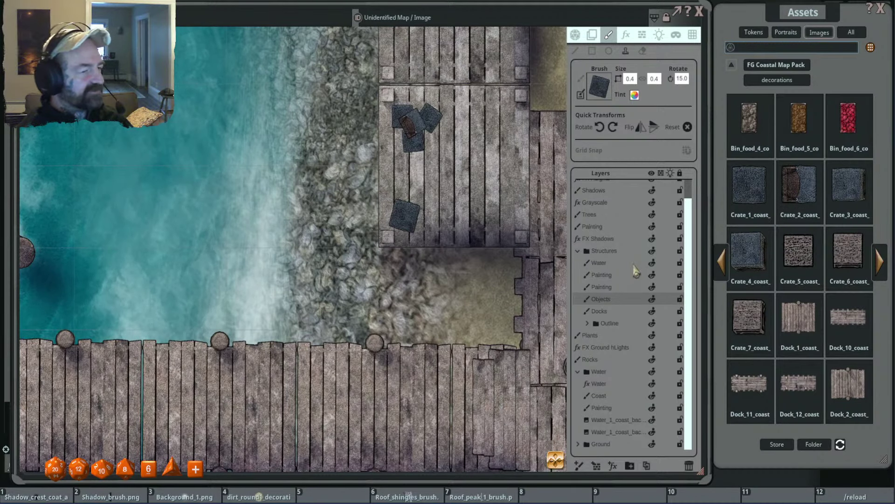
Browse the remaining coastal decorations and load Rope_3 as the brush.
{"action": "left_click", "coordinate": [880, 273]}
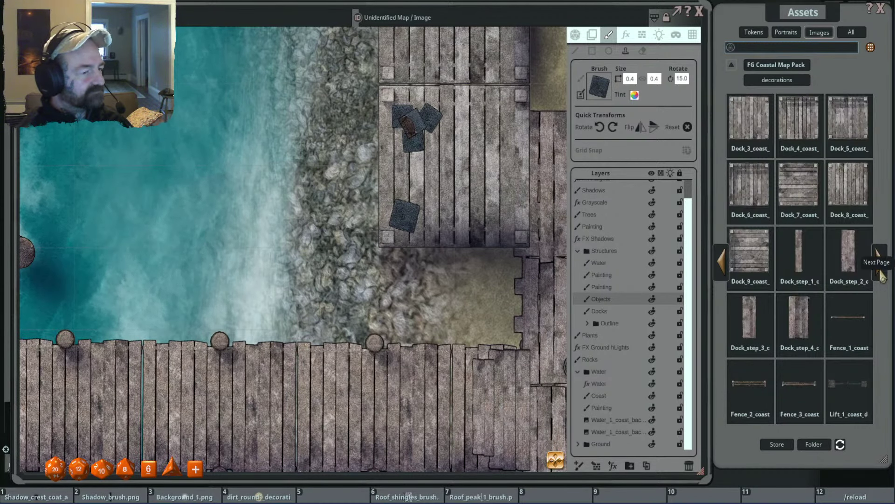
{"action": "left_click", "coordinate": [881, 275]}
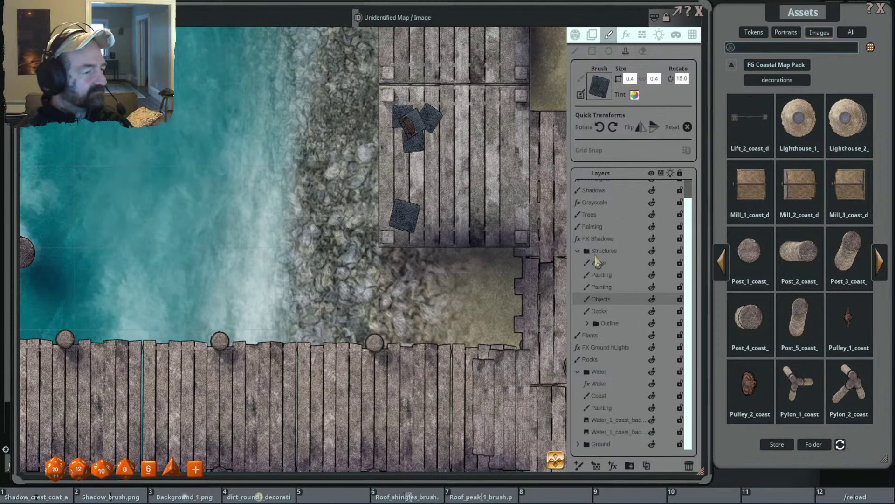
{"action": "scroll", "coordinate": [558, 268], "scroll_direction": "down", "scroll_amount": 4}
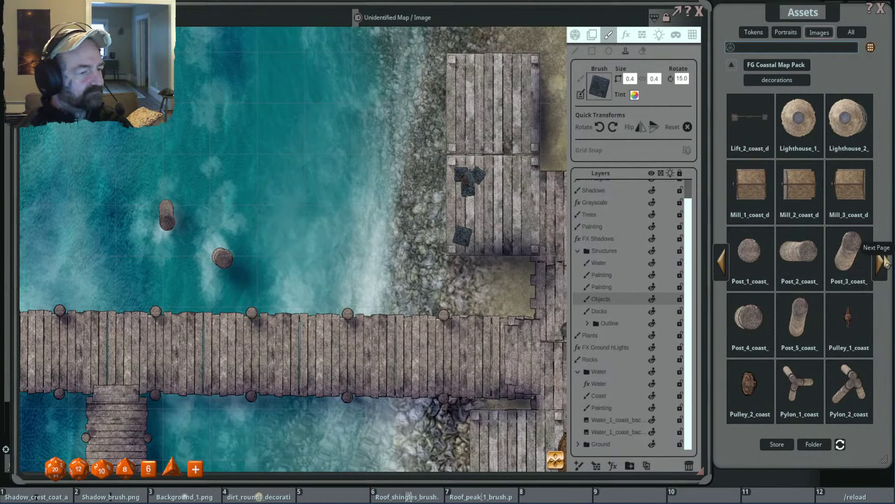
{"action": "left_click", "coordinate": [882, 264]}
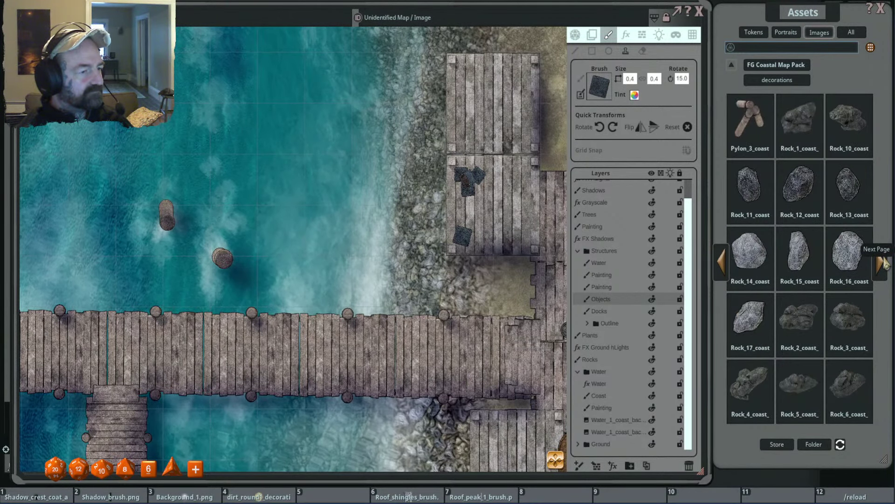
{"action": "left_click", "coordinate": [882, 263]}
{"action": "left_click", "coordinate": [882, 264]}
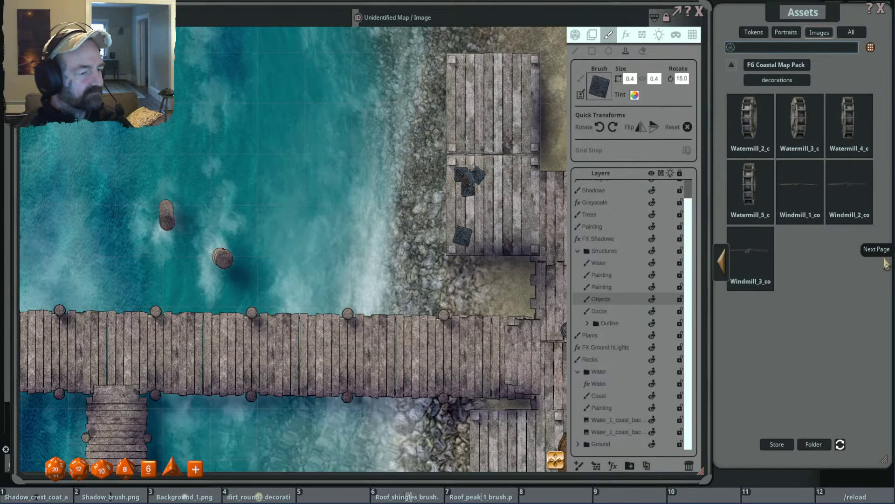
{"action": "left_click", "coordinate": [722, 264]}
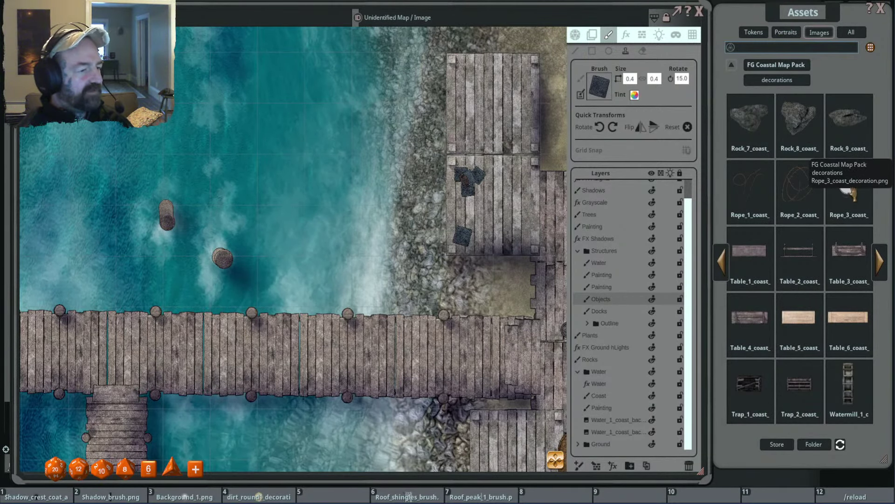
{"action": "left_click", "coordinate": [849, 191]}
Stamp a rope coil at size 1.0 beside the lower post at the seaward end of the long pier.
{"action": "left_click_drag", "start_coordinate": [404, 332], "coordinate": [588, 199]}
{"action": "mouse_move", "coordinate": [249, 243]}
{"action": "left_mouse_down"}
{"action": "mouse_move", "coordinate": [437, 232]}
{"action": "mouse_move", "coordinate": [531, 239]}
{"action": "left_mouse_up"}
{"action": "scroll", "coordinate": [419, 228], "scroll_direction": "up", "scroll_amount": 5}
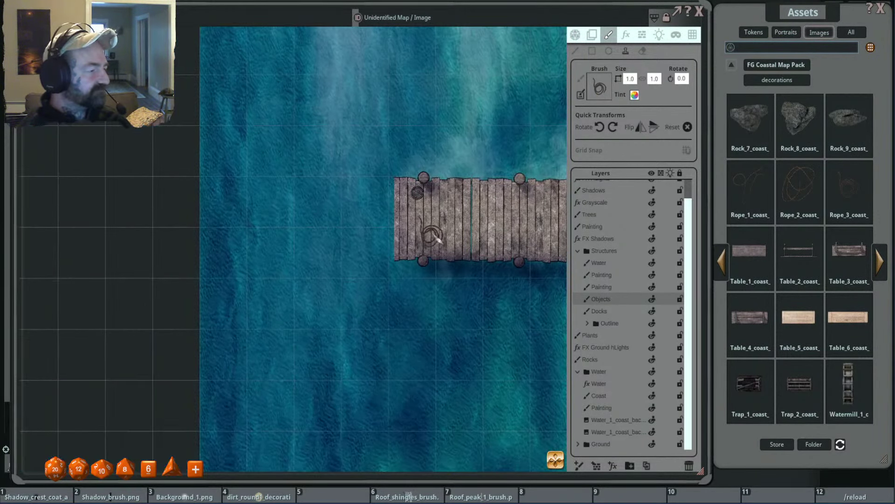
{"action": "left_click", "coordinate": [442, 239]}
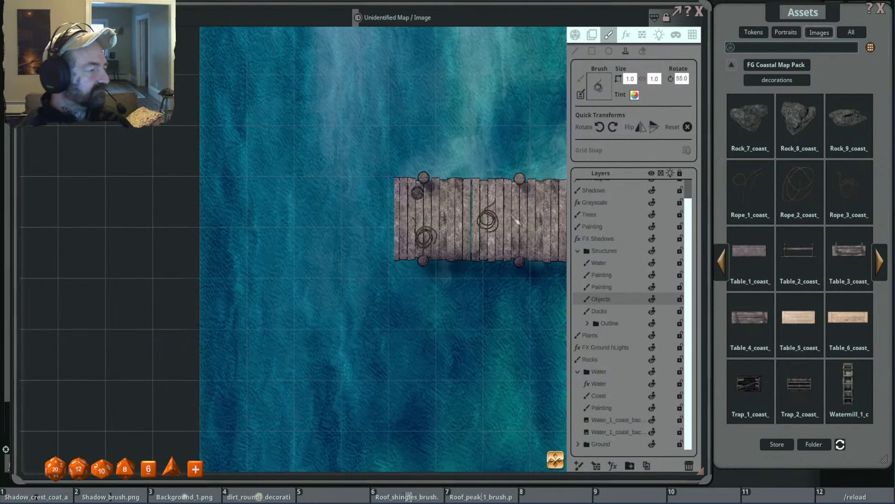
Load Rope_2 as the brush at size 0.6, rotate it to 310° and stamp it over the rope coil at the pier's seaward end.
{"action": "left_click", "coordinate": [799, 189]}
{"action": "scroll", "coordinate": [448, 235], "scroll_direction": "down", "scroll_amount": 4}
{"action": "scroll", "coordinate": [434, 238], "scroll_direction": "down", "scroll_amount": 6}
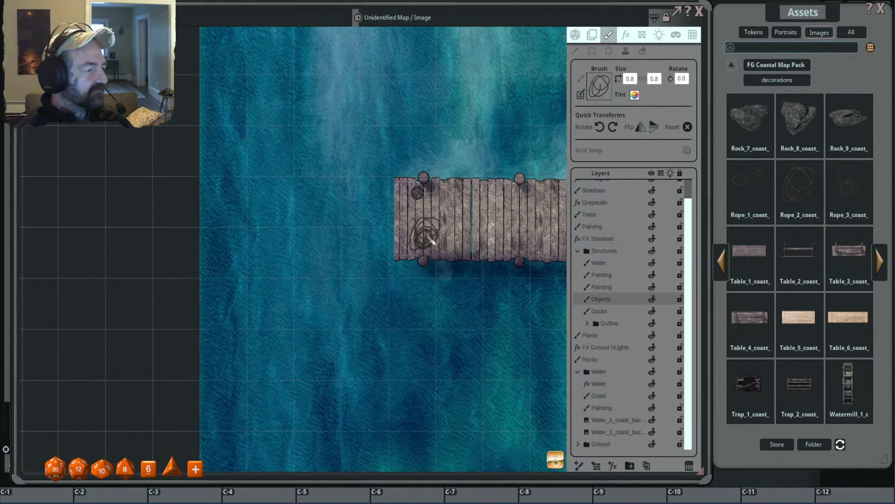
{"action": "scroll", "coordinate": [432, 241], "scroll_direction": "up", "scroll_amount": 1}
{"action": "left_click", "coordinate": [433, 239]}
{"action": "scroll", "coordinate": [433, 238], "scroll_direction": "down", "scroll_amount": 4}
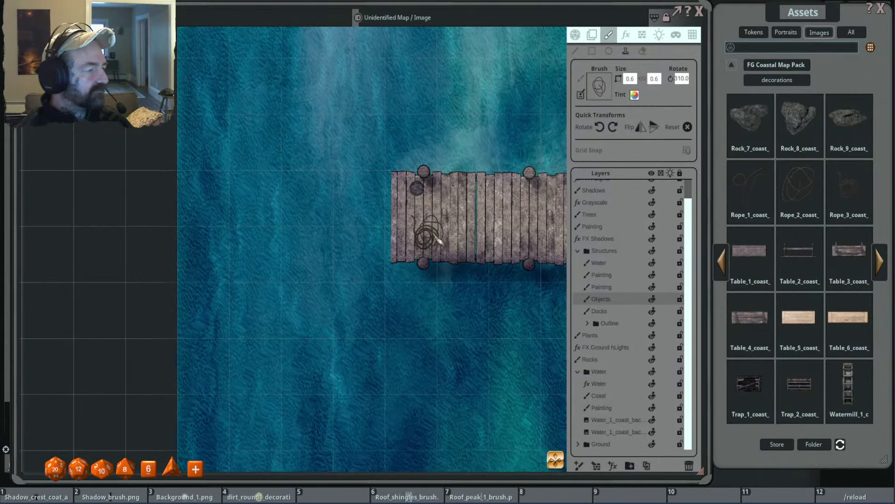
Set the Rope_2 brush to size 0.5 at 260° and stamp a coil below the barrels where the long pier meets the boardwalk.
{"action": "left_click_drag", "start_coordinate": [534, 228], "coordinate": [403, 216]}
{"action": "scroll", "coordinate": [420, 216], "scroll_direction": "down", "scroll_amount": 5}
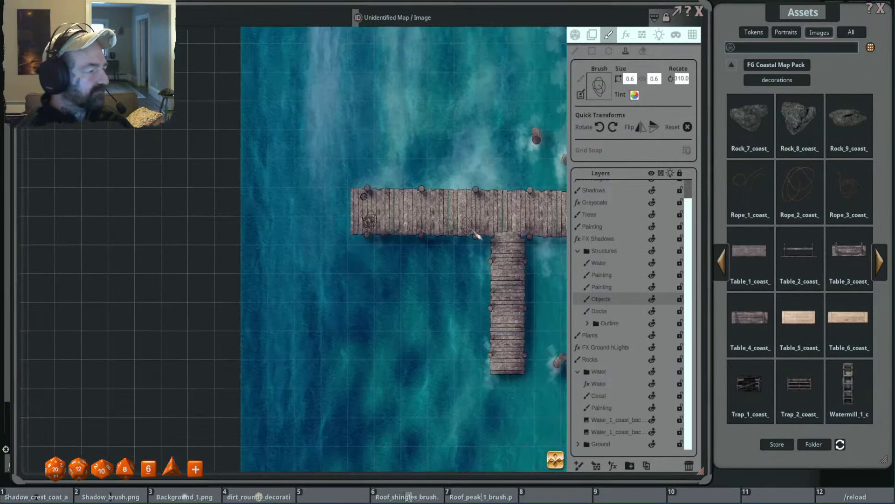
{"action": "left_click_drag", "start_coordinate": [541, 224], "coordinate": [452, 221]}
{"action": "scroll", "coordinate": [504, 233], "scroll_direction": "up", "scroll_amount": 3}
{"action": "left_click_drag", "start_coordinate": [515, 238], "coordinate": [348, 235]}
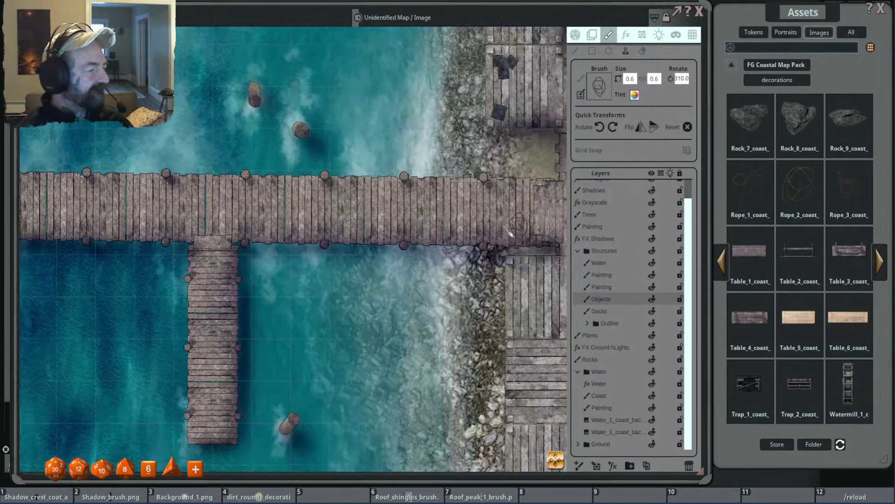
{"action": "left_click_drag", "start_coordinate": [560, 233], "coordinate": [464, 231]}
{"action": "scroll", "coordinate": [468, 237], "scroll_direction": "up", "scroll_amount": 2}
{"action": "scroll", "coordinate": [467, 219], "scroll_direction": "down", "scroll_amount": 5}
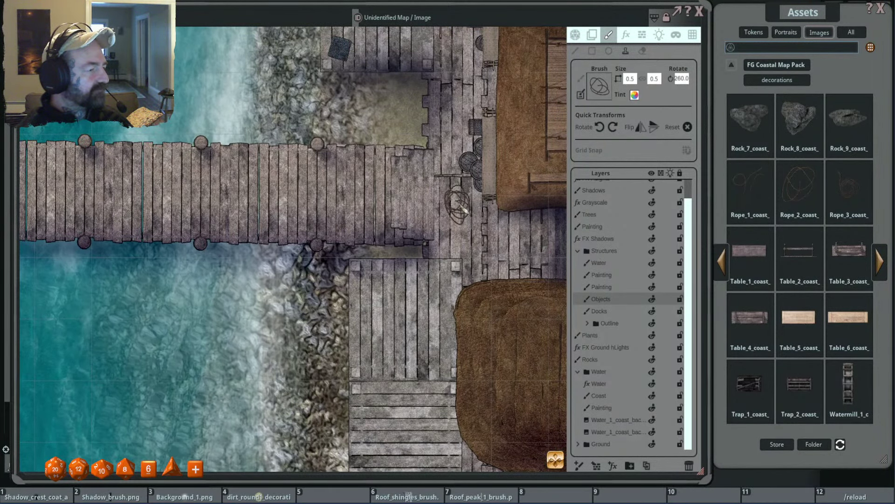
Load Rope_1 at size 0.6, rotate it to 275° and stamp it beside the single barrel along the thatched building's boardwalk.
{"action": "scroll", "coordinate": [410, 231], "scroll_direction": "down", "scroll_amount": 4}
{"action": "left_click_drag", "start_coordinate": [411, 231], "coordinate": [548, 238]}
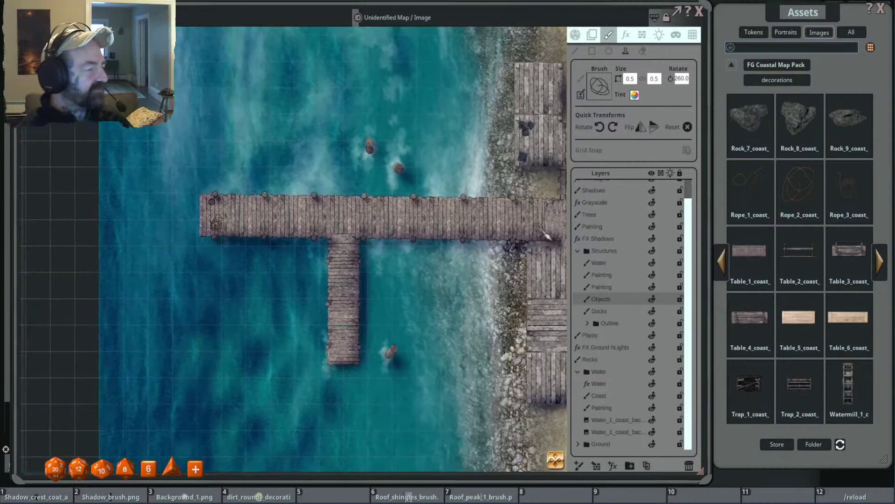
{"action": "scroll", "coordinate": [555, 254], "scroll_direction": "up", "scroll_amount": 1}
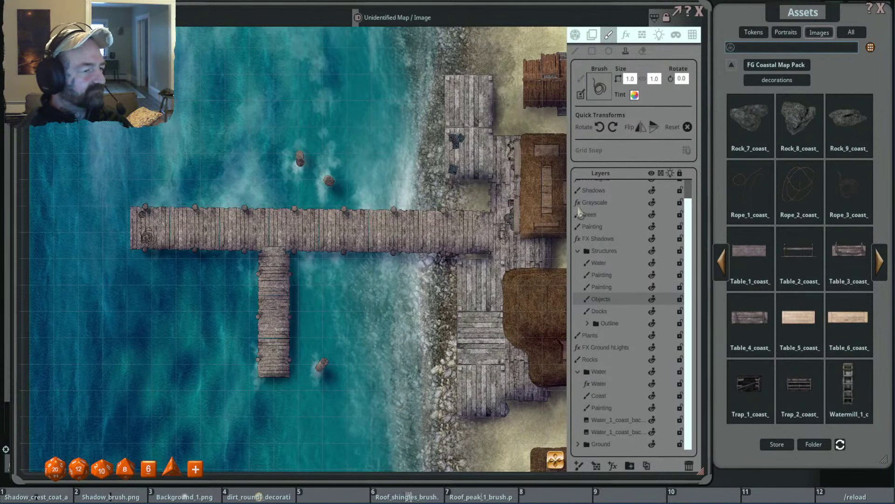
{"action": "scroll", "coordinate": [474, 161], "scroll_direction": "up", "scroll_amount": 5}
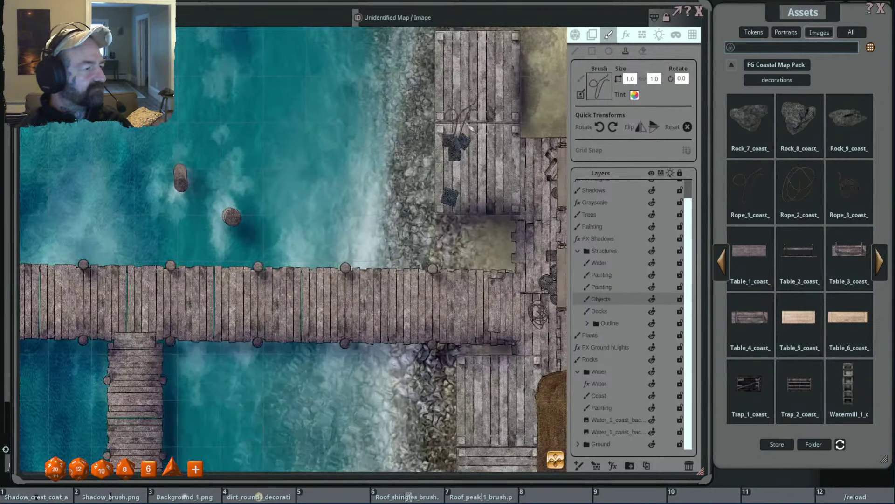
{"action": "scroll", "coordinate": [505, 242], "scroll_direction": "down", "scroll_amount": 4}
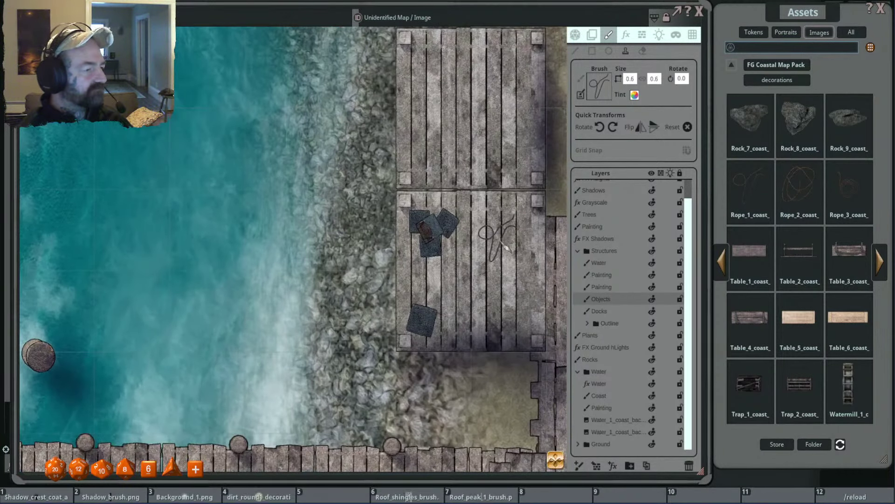
{"action": "scroll", "coordinate": [505, 242], "scroll_direction": "up", "scroll_amount": 3}
{"action": "scroll", "coordinate": [430, 264], "scroll_direction": "down", "scroll_amount": 5}
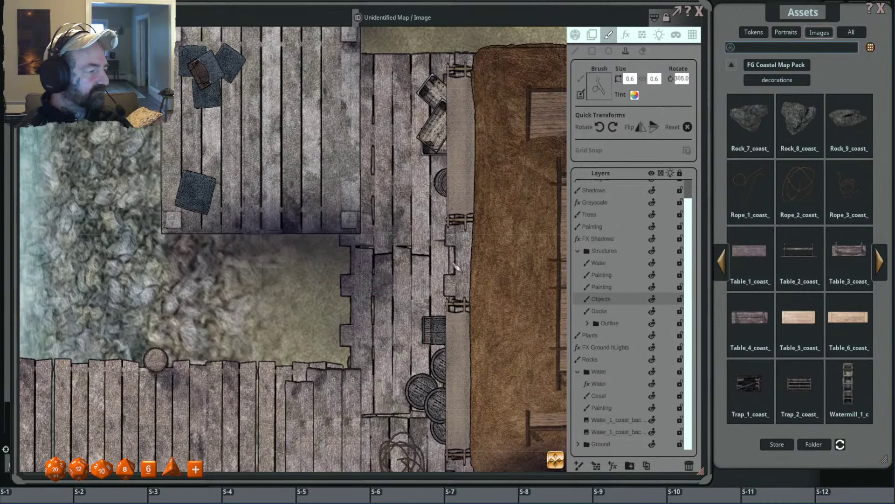
{"action": "scroll", "coordinate": [430, 200], "scroll_direction": "down", "scroll_amount": 1}
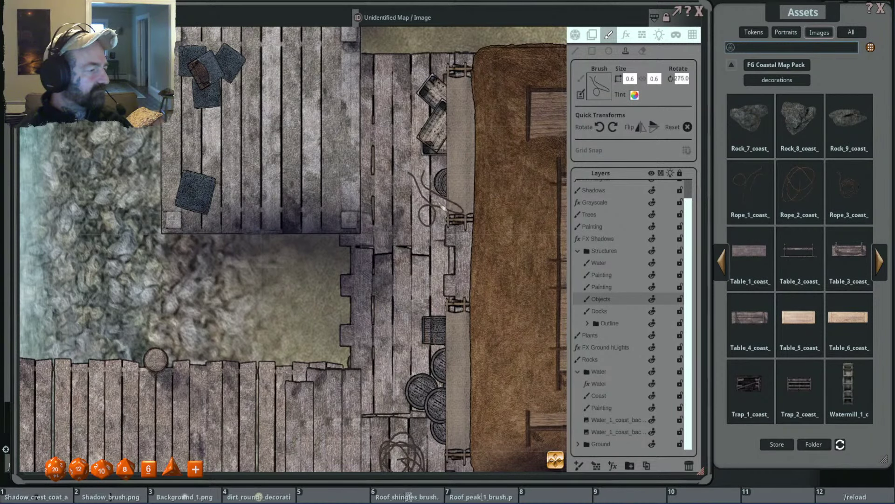
Load Trap_1 at size 0.6 by 0.3, rotate it to 320° and stamp it on the seaward side of the pier-end rope coil.
{"action": "scroll", "coordinate": [389, 237], "scroll_direction": "down", "scroll_amount": 6}
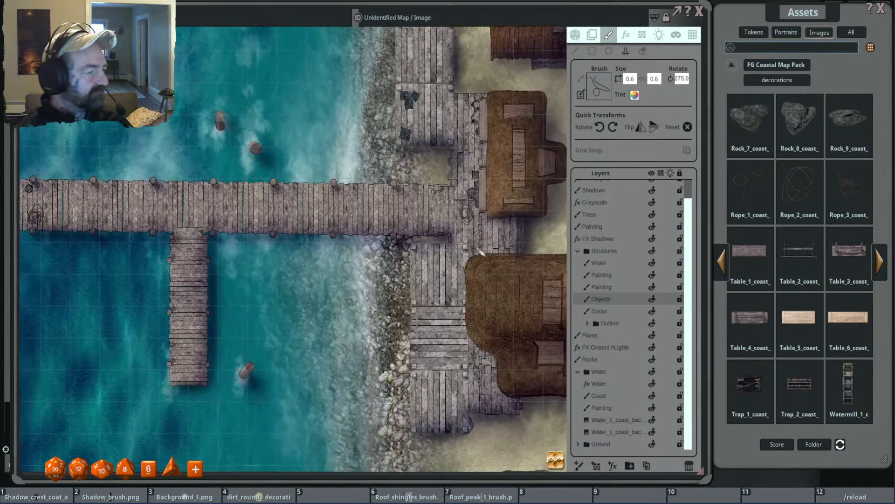
{"action": "left_click_drag", "start_coordinate": [481, 252], "coordinate": [492, 182]}
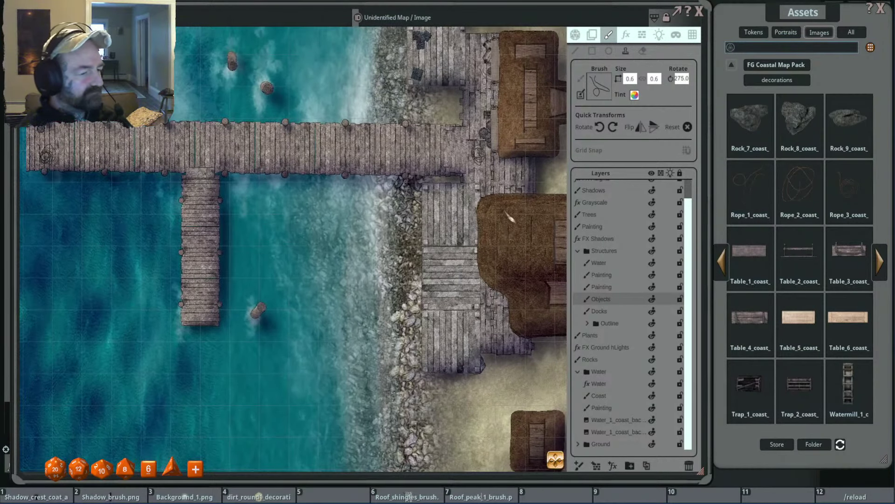
{"action": "left_click_drag", "start_coordinate": [511, 217], "coordinate": [517, 198]}
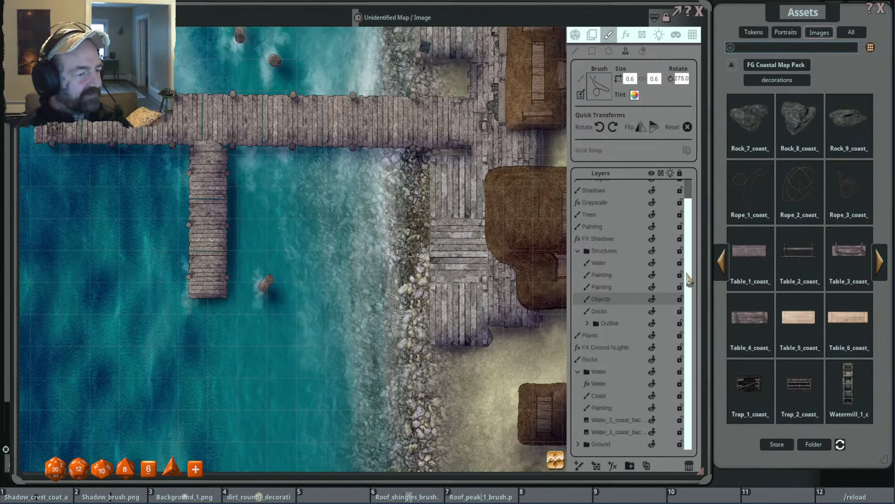
{"action": "left_click_drag", "start_coordinate": [603, 147], "coordinate": [599, 87]}
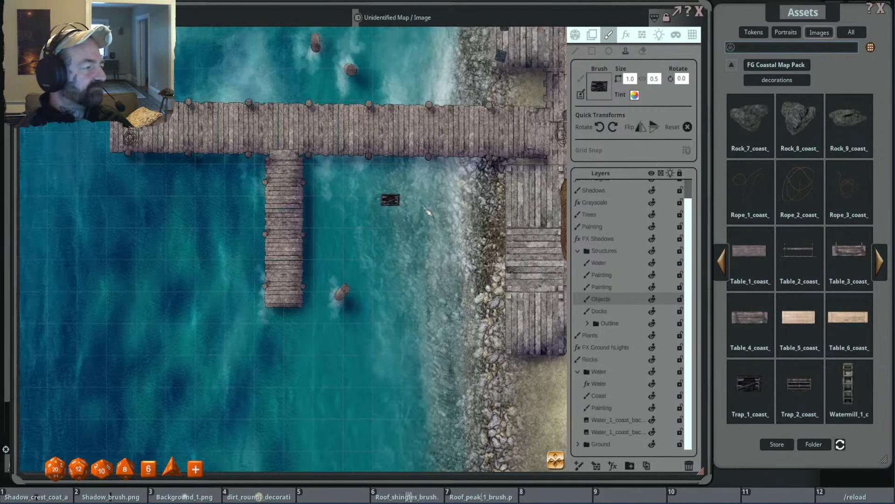
{"action": "scroll", "coordinate": [467, 164], "scroll_direction": "up", "scroll_amount": 5}
{"action": "scroll", "coordinate": [454, 196], "scroll_direction": "down", "scroll_amount": 4}
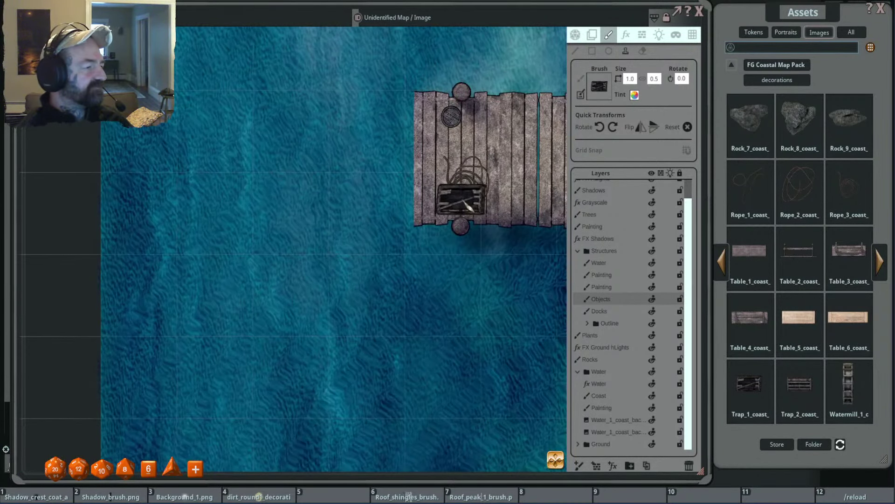
{"action": "scroll", "coordinate": [456, 203], "scroll_direction": "down", "scroll_amount": 4}
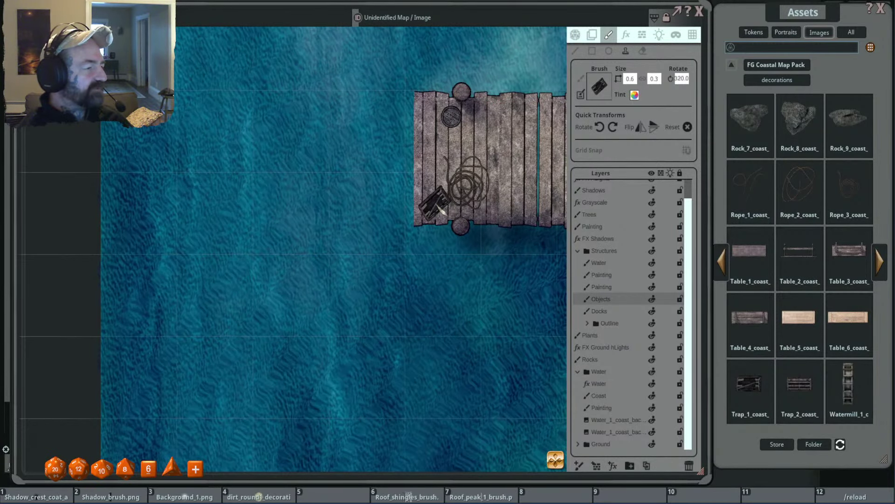
{"action": "left_click", "coordinate": [437, 205]}
Load Trap_2 at size 0.6 by 0.3, rotate it to 55° and stamp it over the lower edge of the pier-end rope coil.
{"action": "scroll", "coordinate": [517, 212], "scroll_direction": "down", "scroll_amount": 1}
{"action": "left_click_drag", "start_coordinate": [517, 213], "coordinate": [448, 213]}
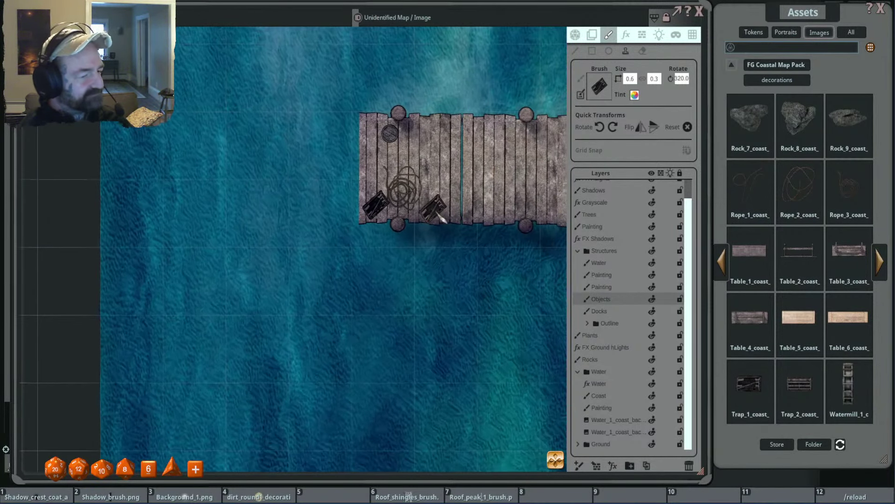
{"action": "scroll", "coordinate": [406, 179], "scroll_direction": "up", "scroll_amount": 2}
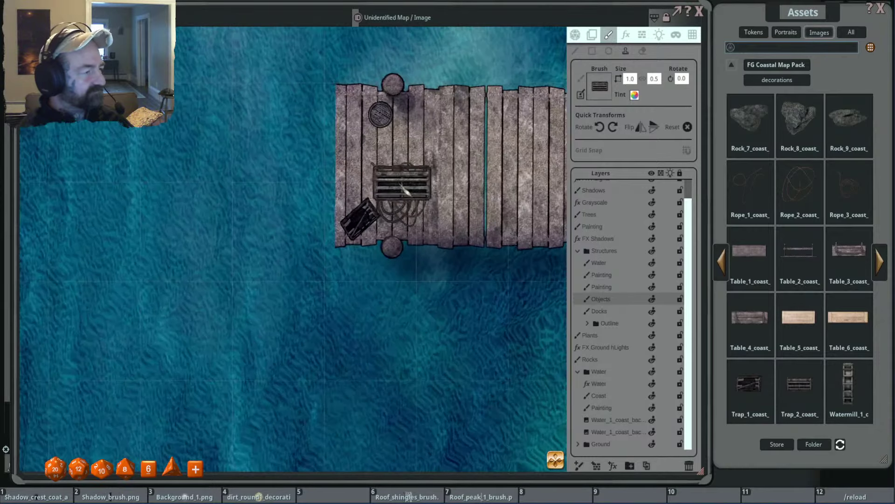
{"action": "key", "text": "shift"}
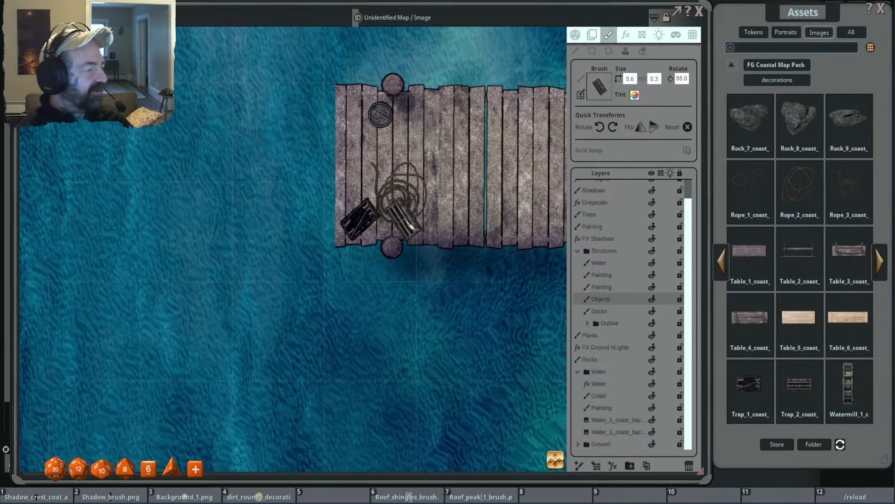
Resize the Trap_2 brush to 0.5 by 0.3, rotate it to 15° and stamp it beside the barrel at the pier's seaward end.
{"action": "scroll", "coordinate": [413, 228], "scroll_direction": "down", "scroll_amount": 5}
{"action": "mouse_move", "coordinate": [500, 230]}
{"action": "left_mouse_down"}
{"action": "mouse_move", "coordinate": [298, 191]}
{"action": "mouse_move", "coordinate": [301, 128]}
{"action": "left_mouse_up"}
{"action": "left_click_drag", "start_coordinate": [400, 220], "coordinate": [467, 282]}
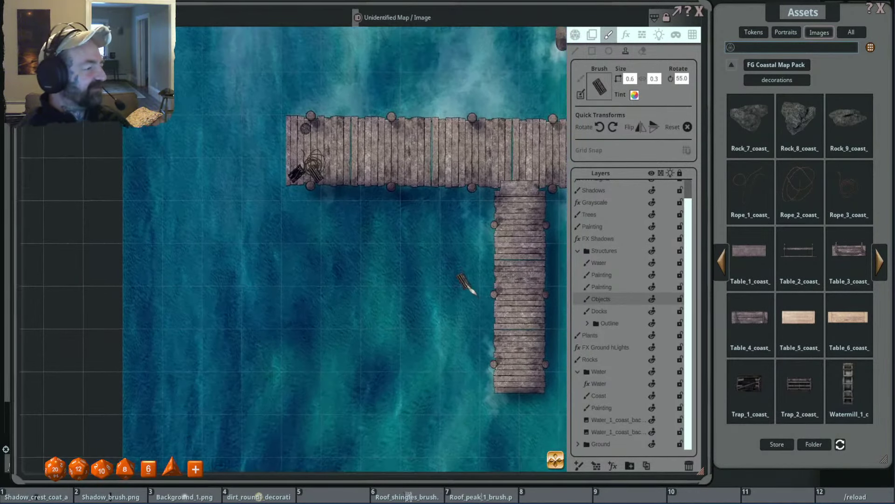
{"action": "left_click_drag", "start_coordinate": [387, 150], "coordinate": [426, 230]}
{"action": "scroll", "coordinate": [428, 209], "scroll_direction": "up", "scroll_amount": 5}
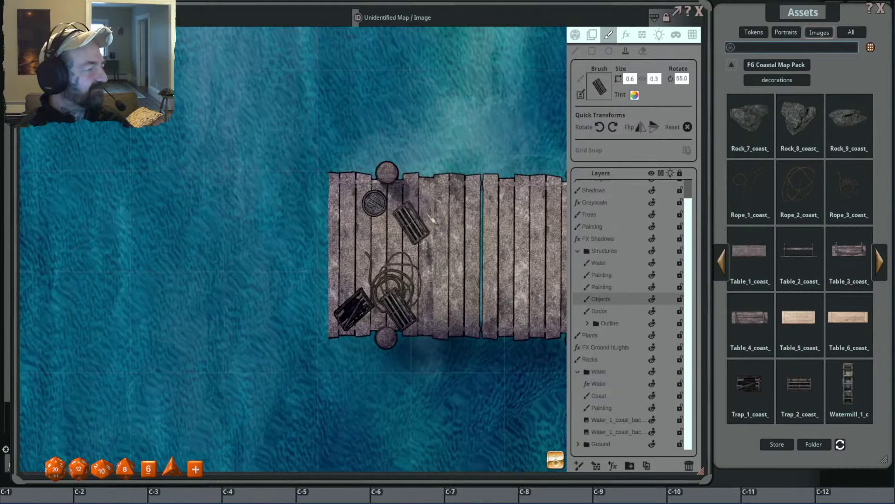
{"action": "scroll", "coordinate": [431, 208], "scroll_direction": "down", "scroll_amount": 4}
{"action": "left_click", "coordinate": [428, 204]}
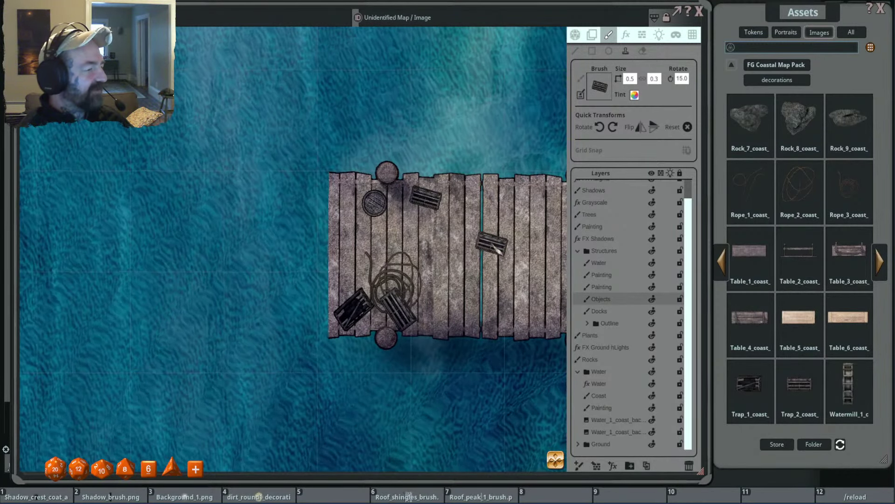
Set the Trap_2 brush to 0.6 by 0.3 at 0° and stamp a trap in the lower-left corner of the southernmost dock platform.
{"action": "scroll", "coordinate": [463, 212], "scroll_direction": "down", "scroll_amount": 3}
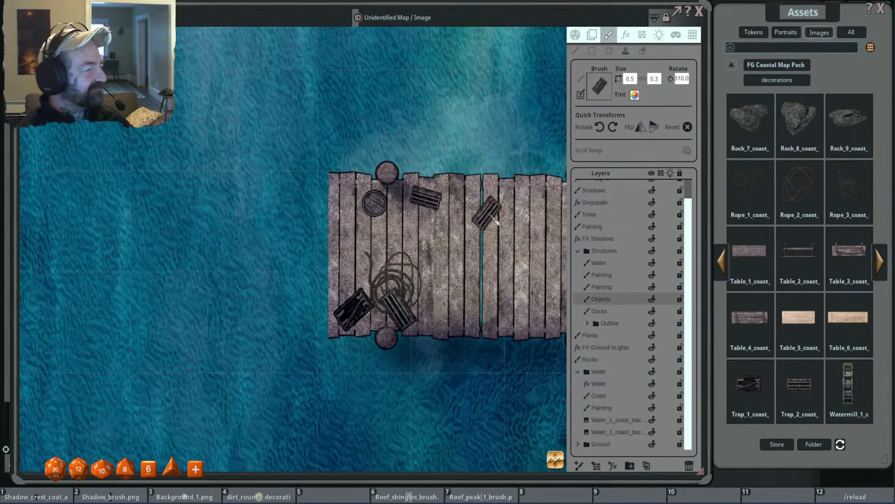
{"action": "scroll", "coordinate": [492, 214], "scroll_direction": "down", "scroll_amount": 3}
{"action": "scroll", "coordinate": [520, 252], "scroll_direction": "down", "scroll_amount": 2}
{"action": "mouse_move", "coordinate": [518, 242]}
{"action": "left_mouse_down"}
{"action": "mouse_move", "coordinate": [378, 214]}
{"action": "mouse_move", "coordinate": [208, 205]}
{"action": "left_mouse_up"}
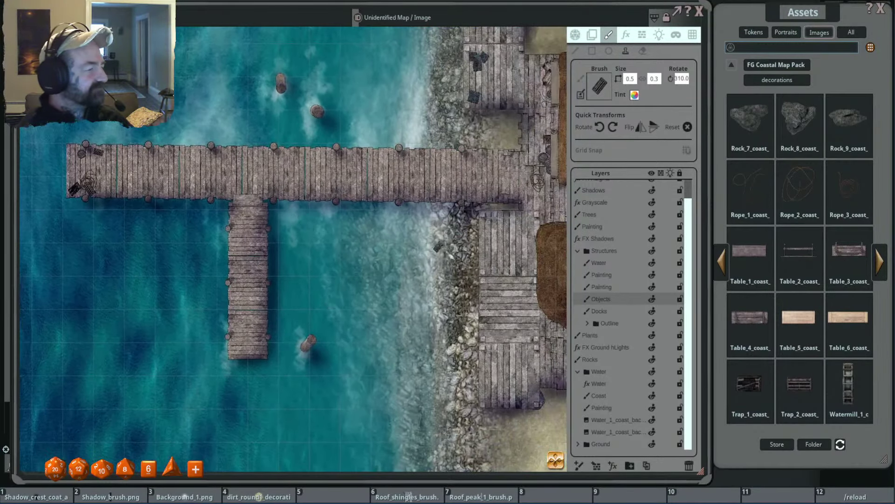
{"action": "scroll", "coordinate": [405, 223], "scroll_direction": "up", "scroll_amount": 1}
{"action": "scroll", "coordinate": [396, 213], "scroll_direction": "up", "scroll_amount": 1}
{"action": "key", "text": "ctrl"}
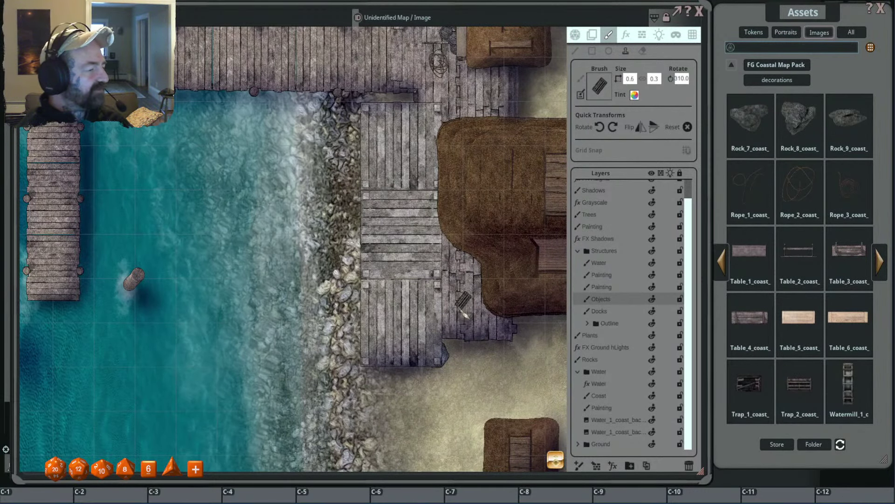
{"action": "key", "text": "shift"}
{"action": "left_click_drag", "start_coordinate": [457, 335], "coordinate": [418, 290]}
{"action": "scroll", "coordinate": [460, 306], "scroll_direction": "up", "scroll_amount": 1}
{"action": "scroll", "coordinate": [417, 290], "scroll_direction": "up", "scroll_amount": 1}
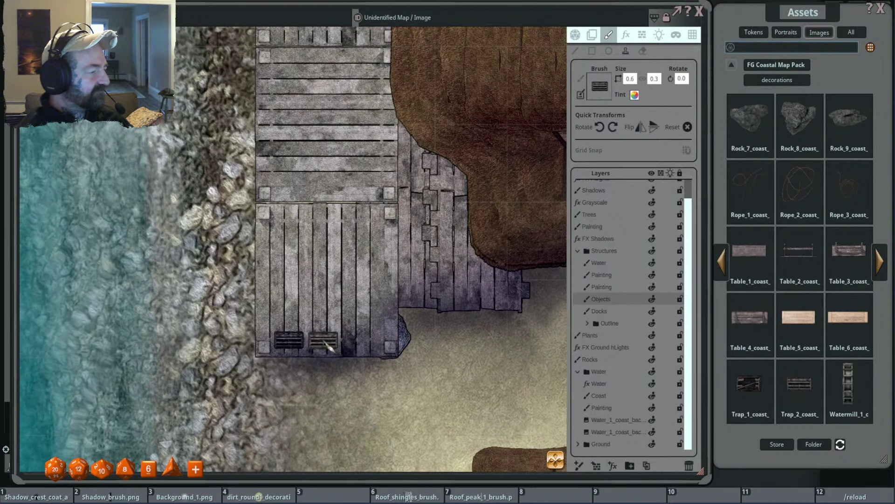
Stamp two more slightly rotated Trap_2 traps around the corner trap, one beside it and one above.
{"action": "key", "text": "shift"}
{"action": "left_click", "coordinate": [327, 348]}
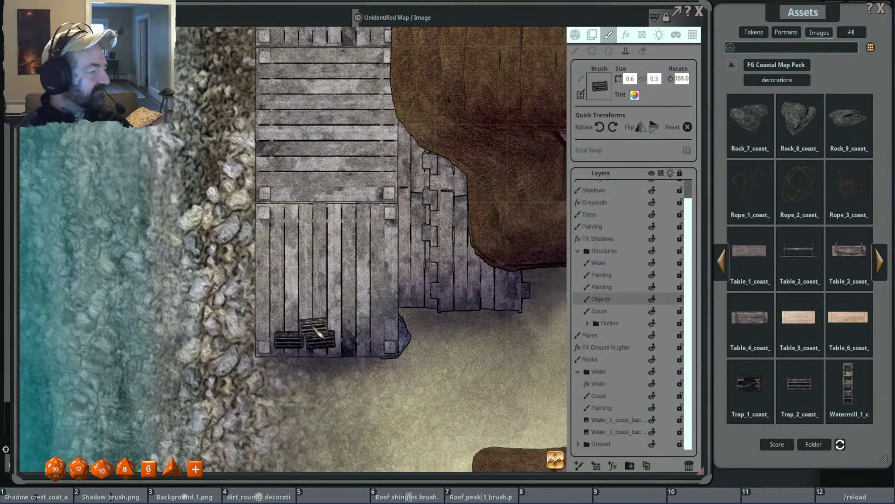
{"action": "scroll", "coordinate": [306, 327], "scroll_direction": "up", "scroll_amount": 2}
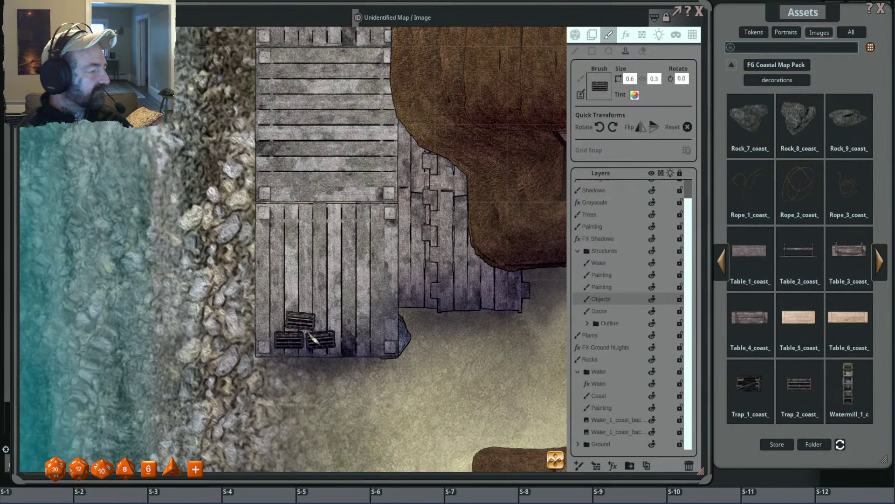
Stack further Trap_2 traps on the pile at varied angles, overlapping the two lowest traps.
{"action": "scroll", "coordinate": [306, 326], "scroll_direction": "down", "scroll_amount": 3}
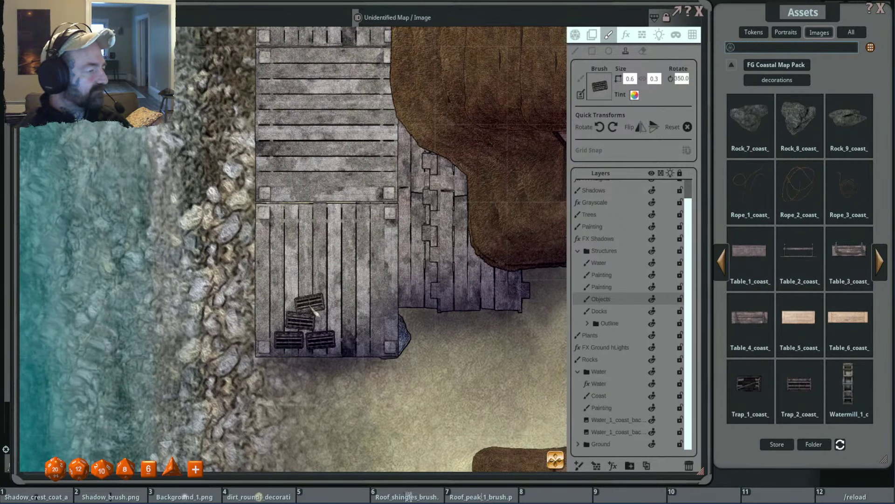
{"action": "left_click", "coordinate": [292, 333]}
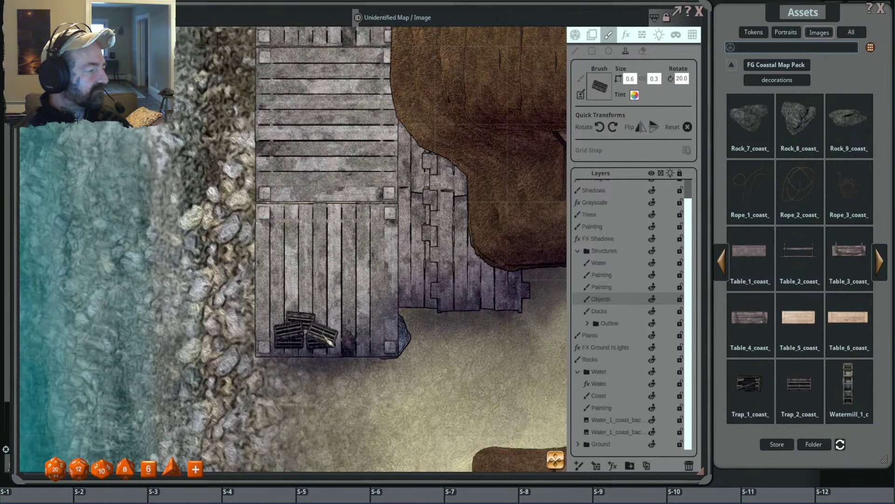
{"action": "scroll", "coordinate": [320, 337], "scroll_direction": "down", "scroll_amount": 10}
{"action": "left_click", "coordinate": [319, 338]}
Extend the trap pile towards the platform's landward side with more overlapping Trap_2 stamps, varying the rotation of each.
{"action": "scroll", "coordinate": [347, 329], "scroll_direction": "up", "scroll_amount": 5}
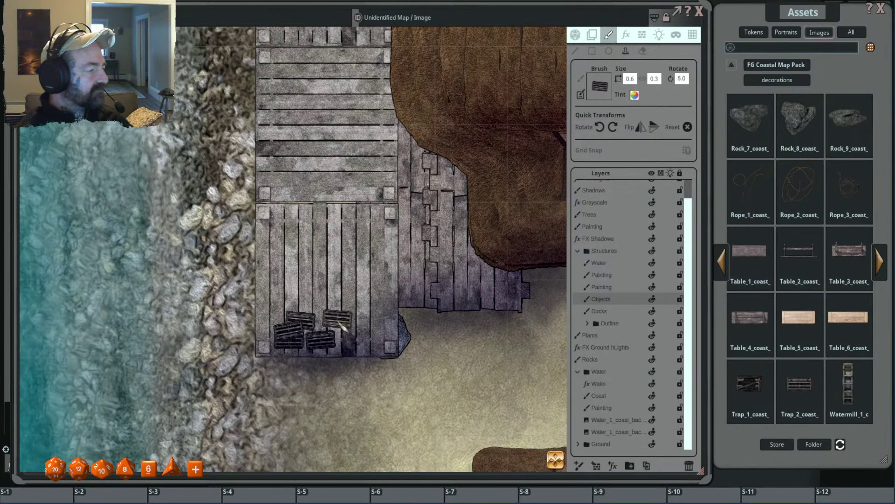
{"action": "scroll", "coordinate": [344, 326], "scroll_direction": "down", "scroll_amount": 2}
{"action": "scroll", "coordinate": [332, 332], "scroll_direction": "up", "scroll_amount": 10}
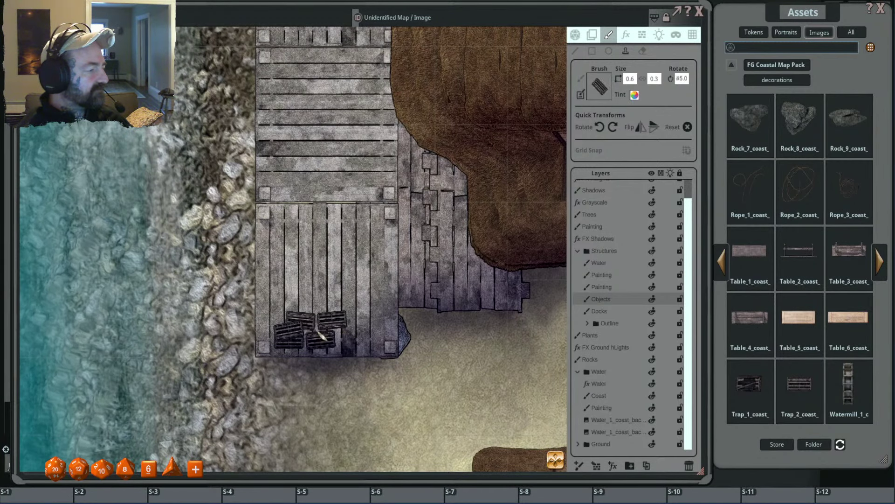
{"action": "scroll", "coordinate": [319, 330], "scroll_direction": "up", "scroll_amount": 1}
{"action": "left_click", "coordinate": [331, 328]}
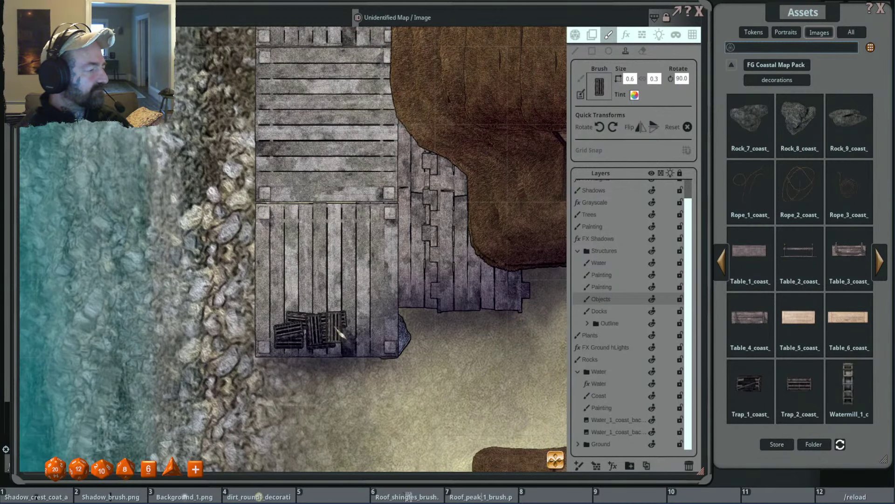
{"action": "scroll", "coordinate": [326, 332], "scroll_direction": "down", "scroll_amount": 16}
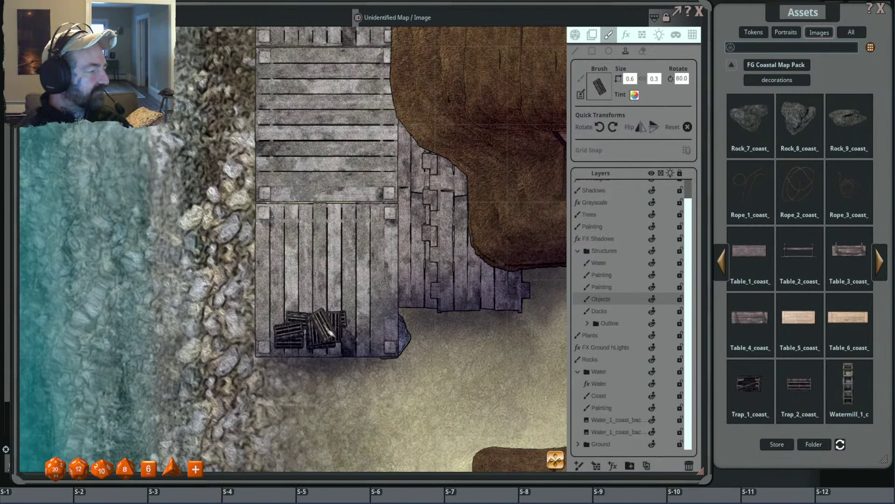
{"action": "scroll", "coordinate": [330, 333], "scroll_direction": "down", "scroll_amount": 5}
{"action": "left_click", "coordinate": [330, 334]}
{"action": "scroll", "coordinate": [385, 330], "scroll_direction": "down", "scroll_amount": 5}
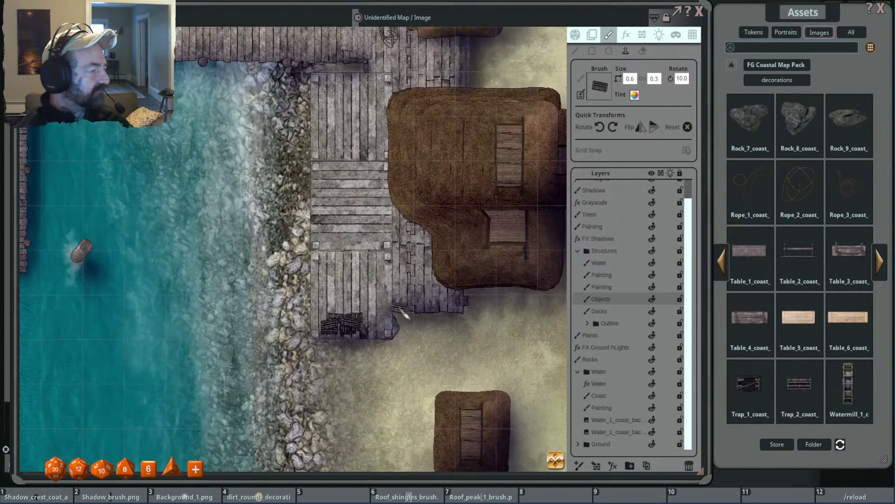
Stamp a loose Trap_2 at 315° near the platform's landward edge and another at 5° by its seaward edge, north of the pile.
{"action": "scroll", "coordinate": [392, 326], "scroll_direction": "up", "scroll_amount": 2}
{"action": "scroll", "coordinate": [380, 327], "scroll_direction": "down", "scroll_amount": 6}
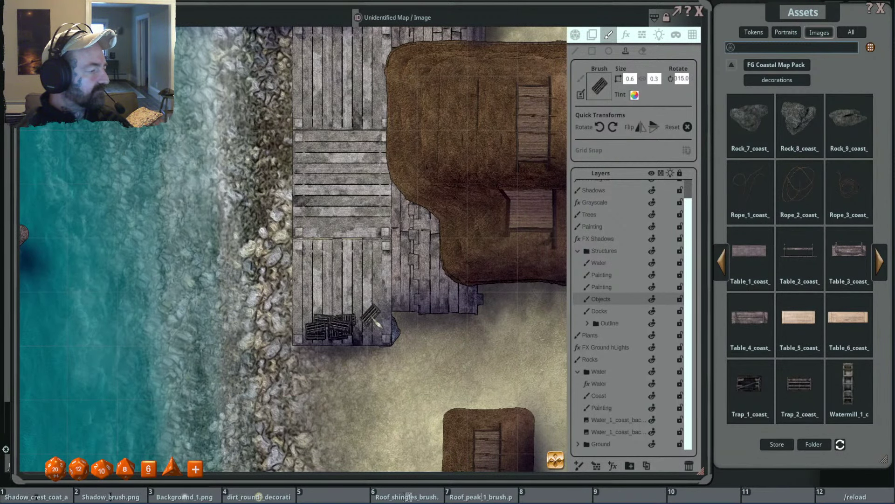
{"action": "left_click", "coordinate": [373, 315]}
{"action": "scroll", "coordinate": [322, 294], "scroll_direction": "up", "scroll_amount": 10}
{"action": "left_click", "coordinate": [311, 296]}
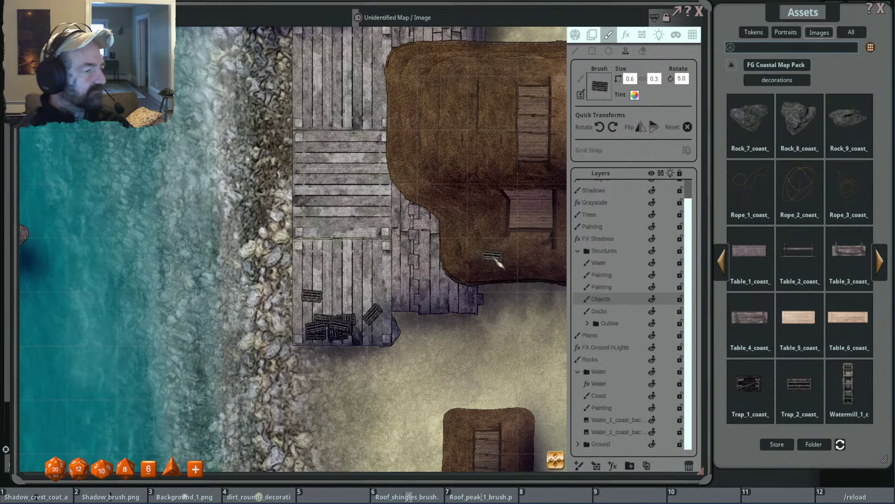
Load the Trap_1 brush at 0.6 by 0.3, rotate it to 25° and stamp it north of the loose trap at the landward edge.
{"action": "left_click", "coordinate": [749, 383]}
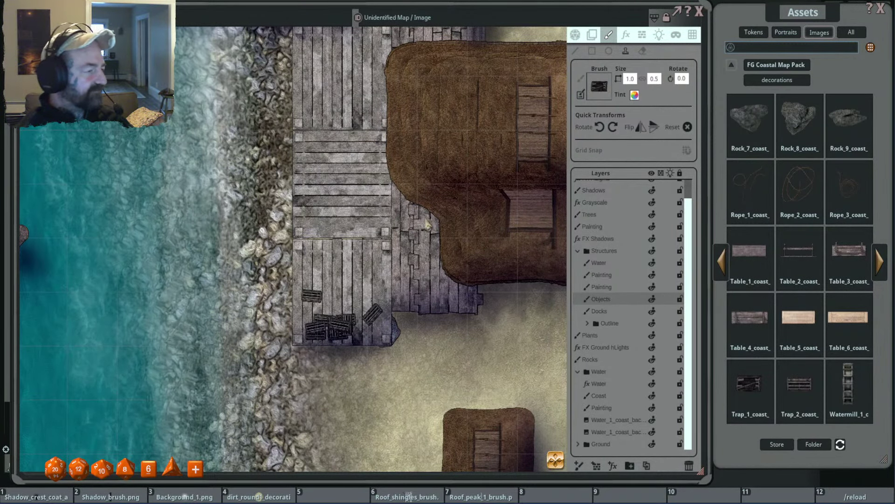
{"action": "scroll", "coordinate": [387, 292], "scroll_direction": "down", "scroll_amount": 2}
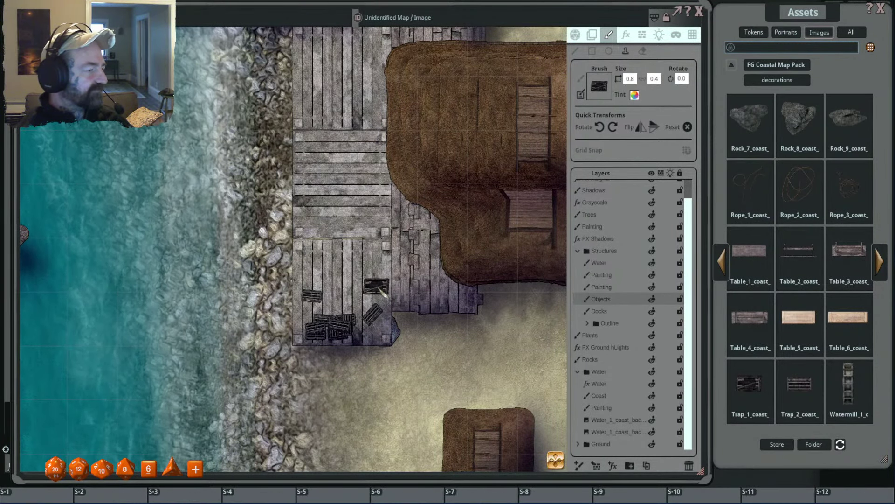
{"action": "scroll", "coordinate": [383, 292], "scroll_direction": "down", "scroll_amount": 2}
{"action": "scroll", "coordinate": [387, 280], "scroll_direction": "up", "scroll_amount": 2}
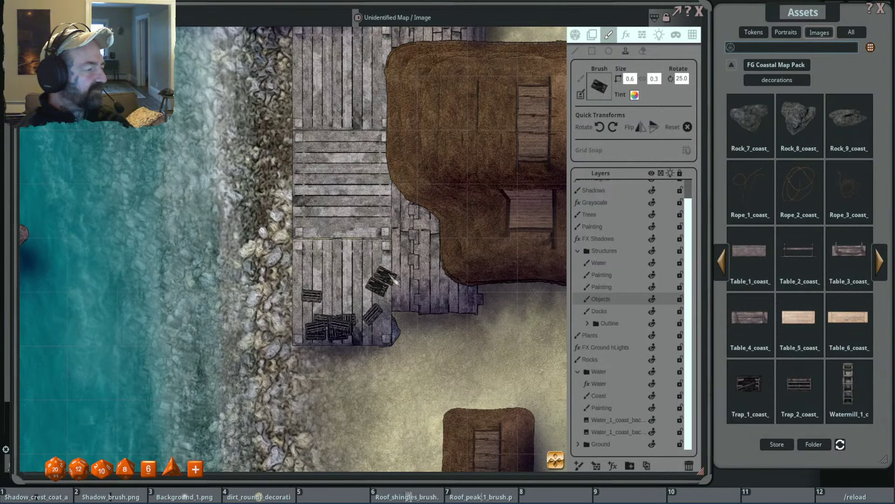
{"action": "scroll", "coordinate": [441, 290], "scroll_direction": "down", "scroll_amount": 2}
{"action": "scroll", "coordinate": [436, 283], "scroll_direction": "down", "scroll_amount": 3}
{"action": "scroll", "coordinate": [478, 281], "scroll_direction": "up", "scroll_amount": 2}
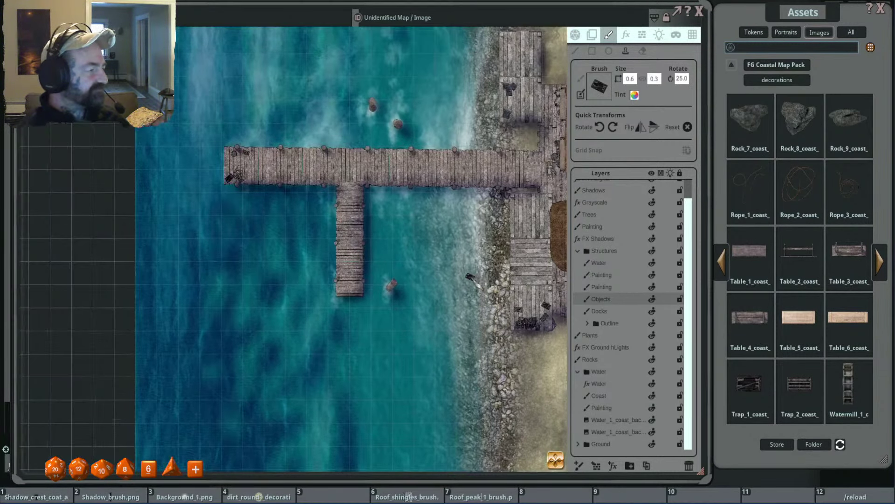
{"action": "scroll", "coordinate": [473, 280], "scroll_direction": "down", "scroll_amount": 1}
{"action": "scroll", "coordinate": [537, 280], "scroll_direction": "up", "scroll_amount": 3}
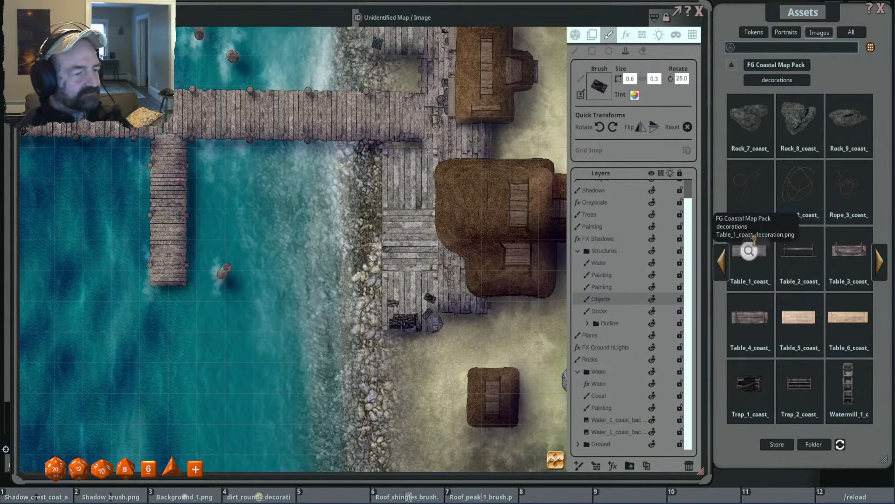
Try the Table_1 brush at 1.3 by 0.4, rotated 90°, along the dock beside the large thatched building.
{"action": "left_click", "coordinate": [755, 238]}
{"action": "scroll", "coordinate": [436, 254], "scroll_direction": "up", "scroll_amount": 3}
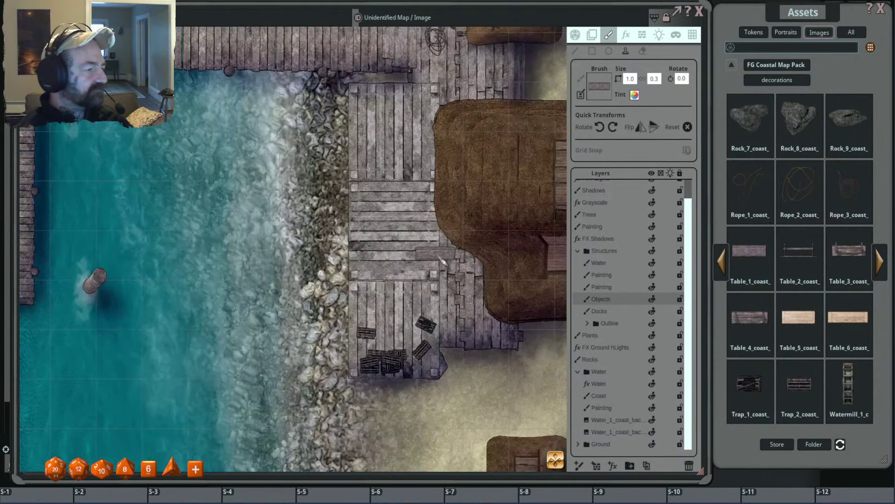
{"action": "scroll", "coordinate": [462, 279], "scroll_direction": "up", "scroll_amount": 5, "text": "ctrl"}
{"action": "scroll", "coordinate": [470, 297], "scroll_direction": "down", "scroll_amount": 1, "text": "ctrl"}
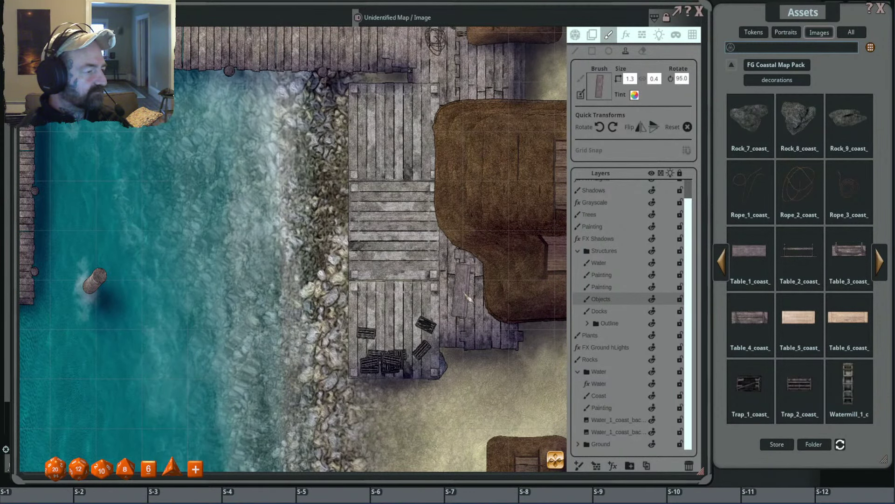
{"action": "scroll", "coordinate": [469, 310], "scroll_direction": "down", "scroll_amount": 2}
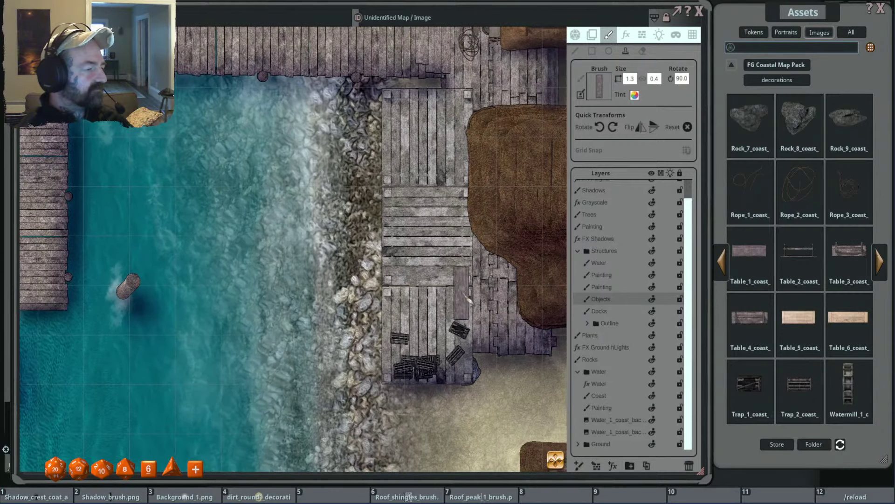
{"action": "scroll", "coordinate": [475, 313], "scroll_direction": "down", "scroll_amount": 3}
{"action": "scroll", "coordinate": [483, 254], "scroll_direction": "up", "scroll_amount": 2}
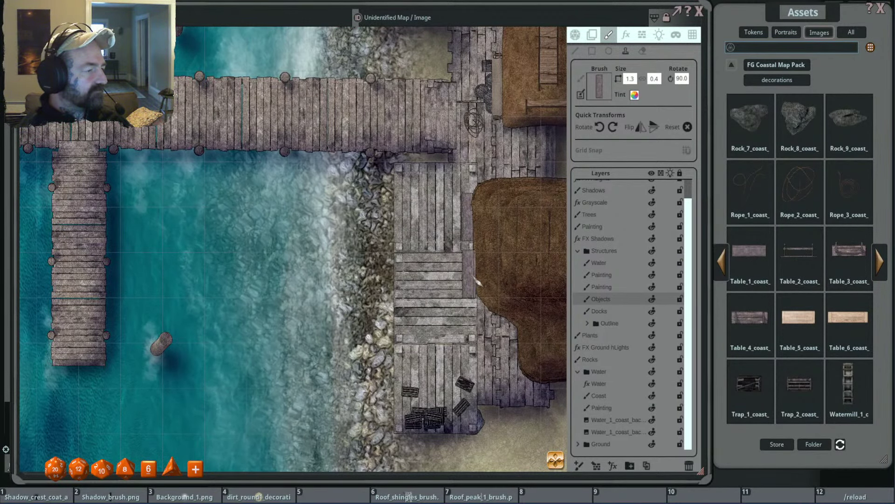
{"action": "scroll", "coordinate": [504, 280], "scroll_direction": "down", "scroll_amount": 2}
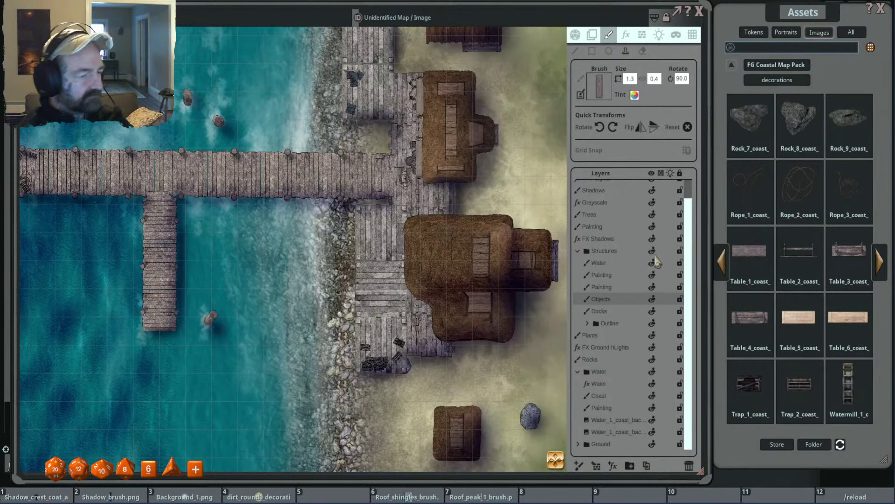
Go back through the decorations to the barrel assets and load a fish barrel as the brush.
{"action": "left_click", "coordinate": [880, 263]}
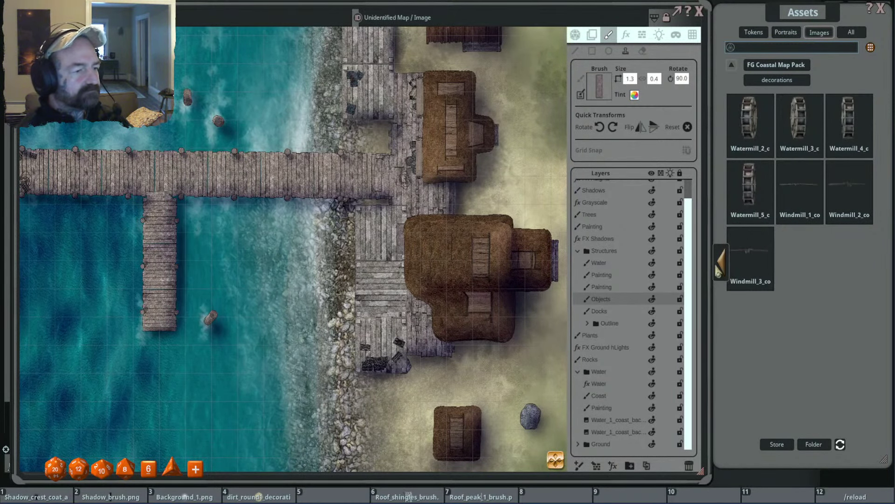
{"action": "left_click", "coordinate": [721, 266]}
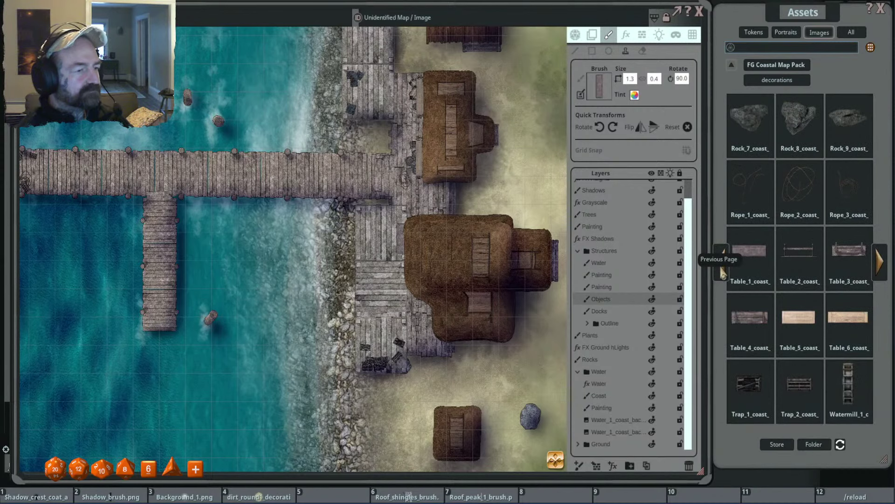
{"action": "left_click", "coordinate": [723, 269]}
{"action": "left_click", "coordinate": [723, 269]}
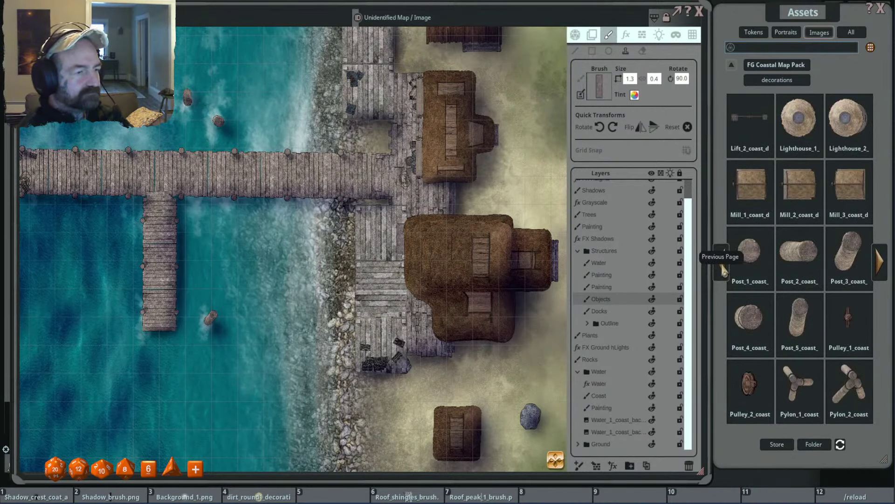
{"action": "left_click", "coordinate": [723, 270]}
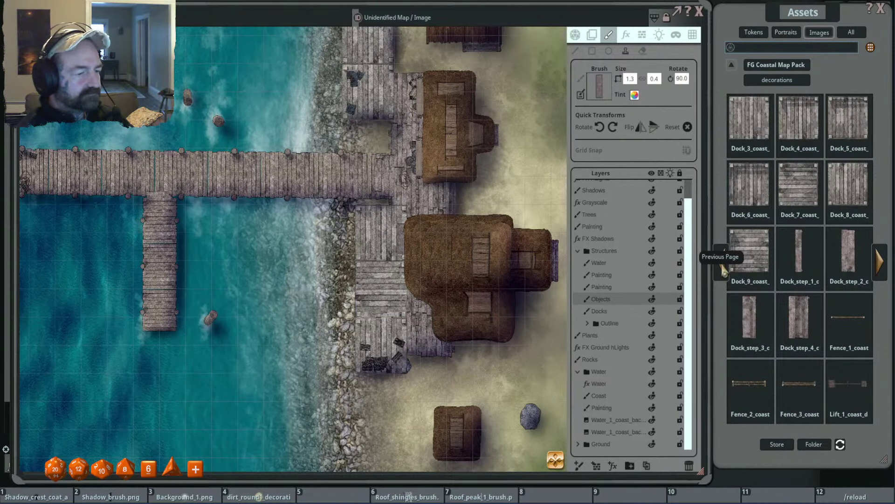
{"action": "left_click", "coordinate": [724, 270]}
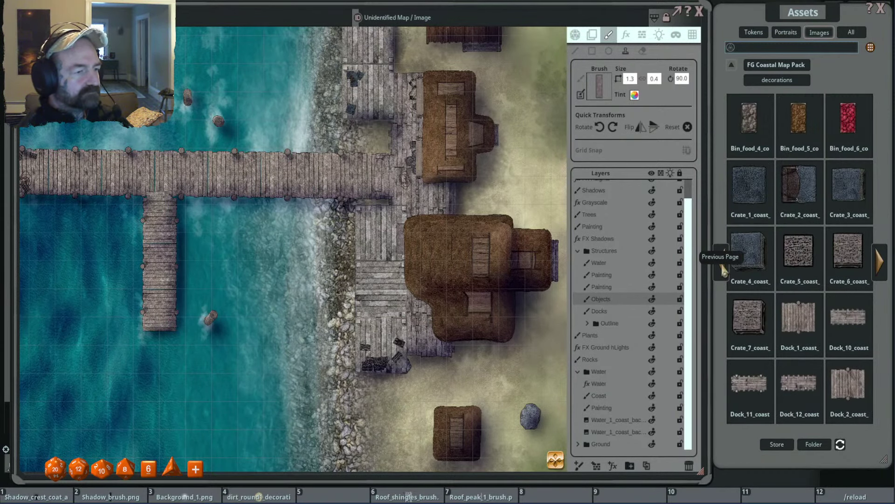
{"action": "left_click", "coordinate": [723, 270]}
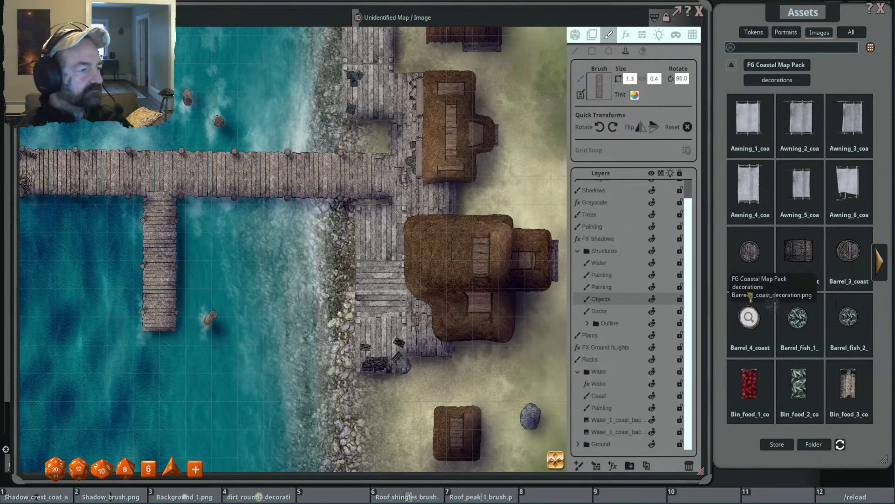
Shrink the fish barrel brush to 0.5 by 0.5 and stamp it beside the rope and traps at the pier's seaward end.
{"action": "left_click_drag", "start_coordinate": [414, 178], "coordinate": [486, 224]}
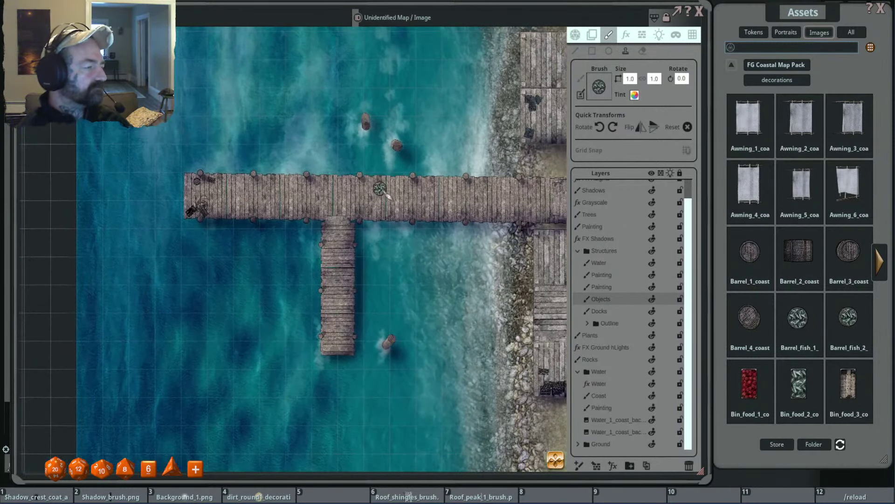
{"action": "scroll", "coordinate": [485, 224], "scroll_direction": "up", "scroll_amount": 4}
{"action": "scroll", "coordinate": [480, 223], "scroll_direction": "down", "scroll_amount": 4}
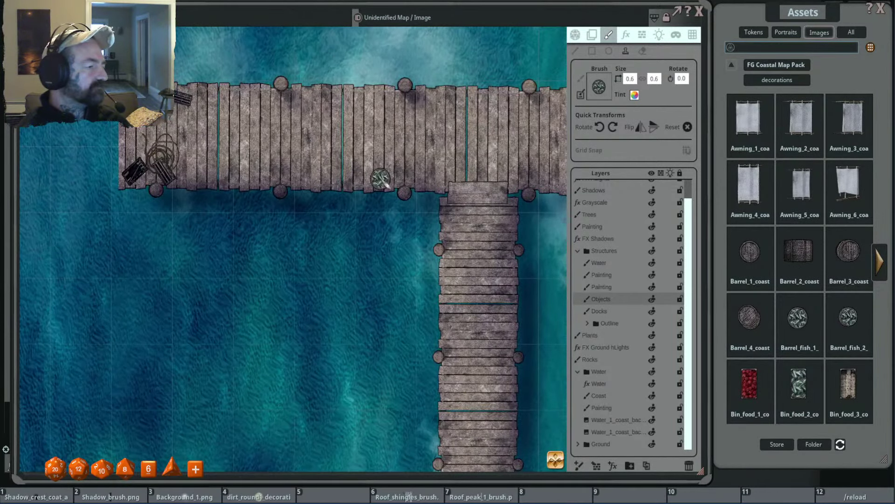
{"action": "scroll", "coordinate": [379, 180], "scroll_direction": "up", "scroll_amount": 2}
{"action": "left_click_drag", "start_coordinate": [380, 180], "coordinate": [578, 228]}
{"action": "mouse_move", "coordinate": [406, 214]}
{"action": "left_mouse_down"}
{"action": "mouse_move", "coordinate": [485, 219]}
{"action": "mouse_move", "coordinate": [391, 216]}
{"action": "left_mouse_up"}
{"action": "scroll", "coordinate": [480, 224], "scroll_direction": "down", "scroll_amount": 1}
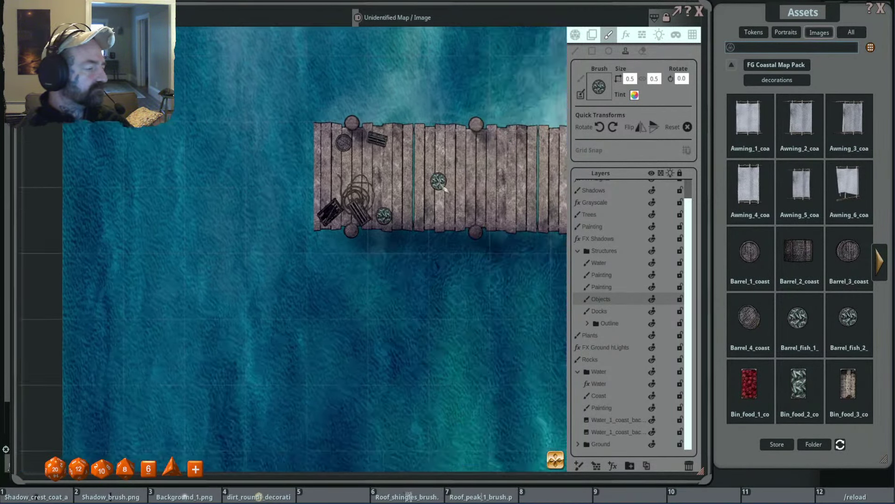
Inspect the fish barrel, rope and traps at the pier's seaward end up close.
{"action": "scroll", "coordinate": [424, 190], "scroll_direction": "up", "scroll_amount": 2}
{"action": "scroll", "coordinate": [453, 212], "scroll_direction": "down", "scroll_amount": 2}
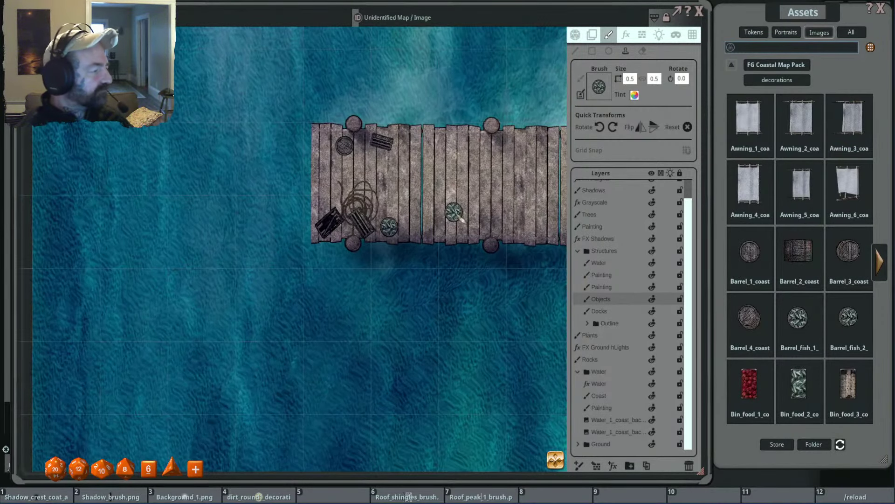
{"action": "left_click_drag", "start_coordinate": [462, 220], "coordinate": [437, 223]}
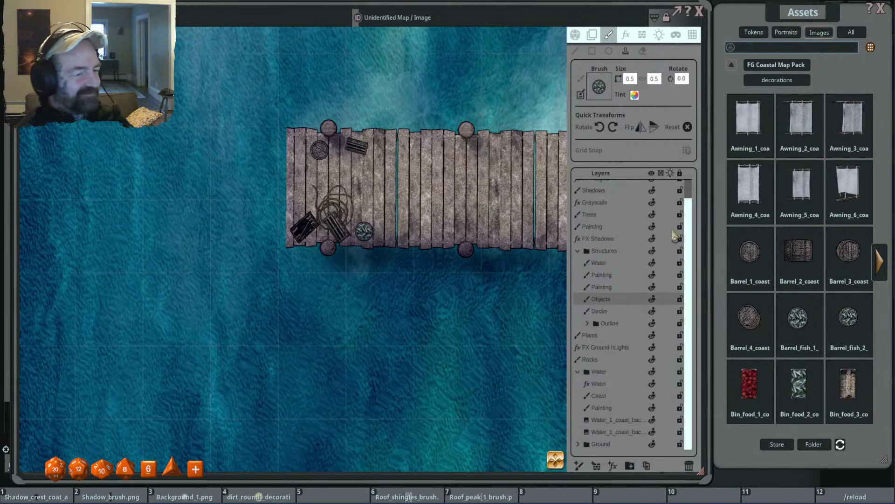
{"action": "scroll", "coordinate": [434, 218], "scroll_direction": "up", "scroll_amount": 3}
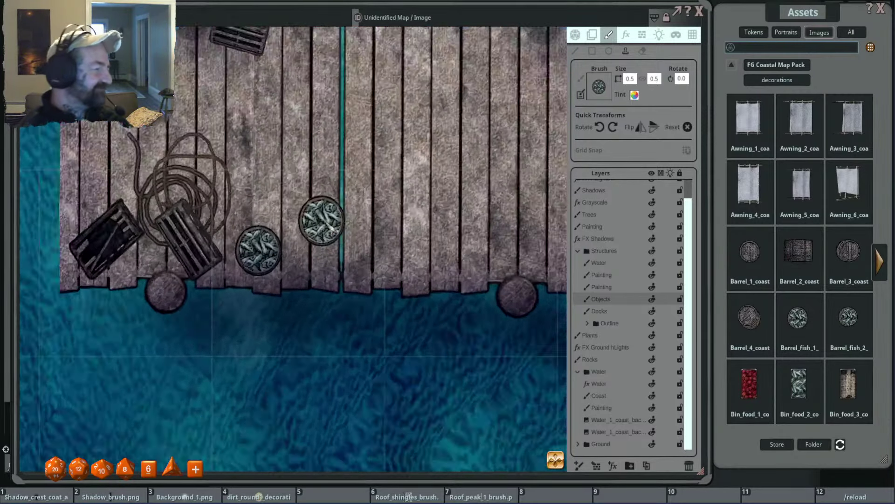
{"action": "left_click_drag", "start_coordinate": [330, 225], "coordinate": [428, 231]}
{"action": "scroll", "coordinate": [465, 236], "scroll_direction": "up", "scroll_amount": 1}
{"action": "scroll", "coordinate": [476, 238], "scroll_direction": "down", "scroll_amount": 3}
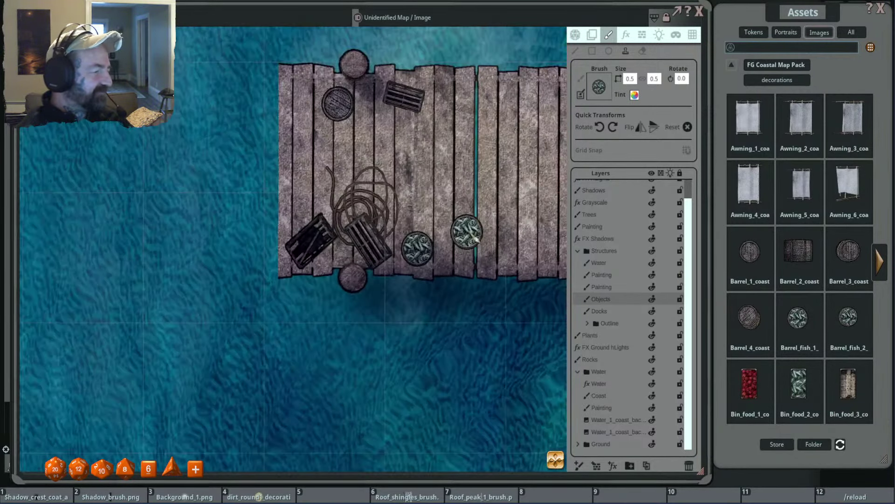
{"action": "scroll", "coordinate": [476, 238], "scroll_direction": "down", "scroll_amount": 3}
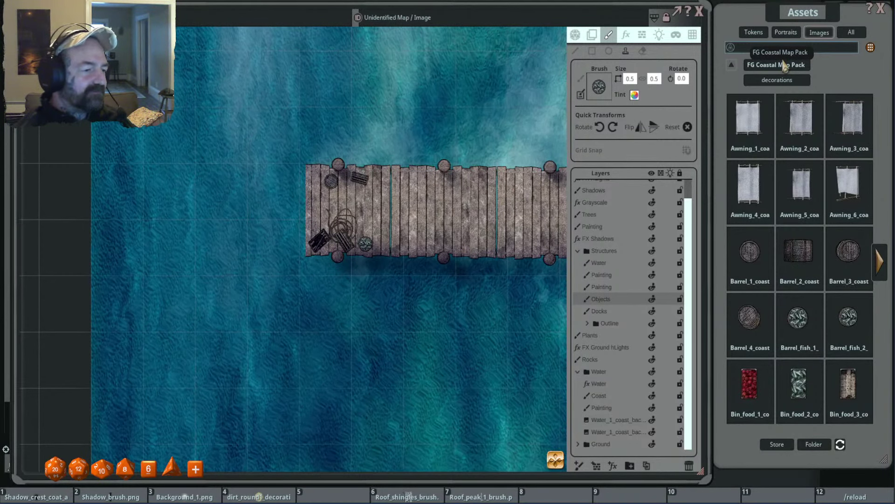
Look through the crate, dock and fence decorations for further props and review the whole pier.
{"action": "left_click", "coordinate": [879, 261]}
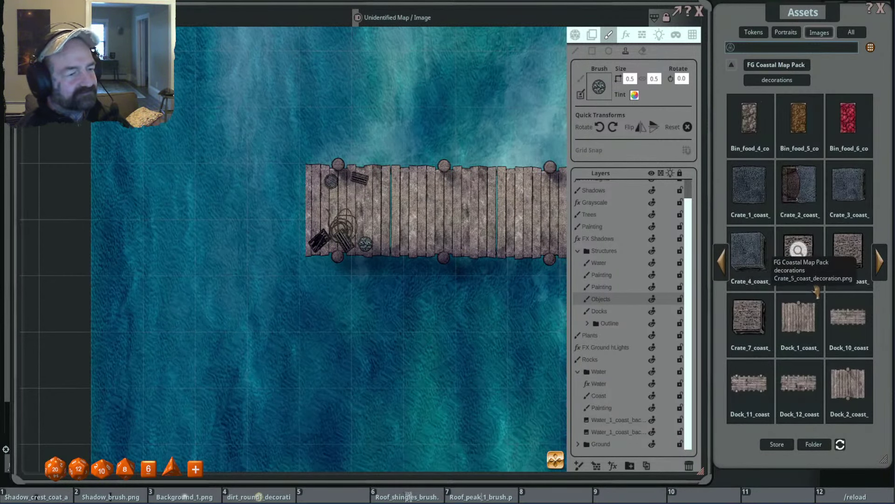
{"action": "left_click", "coordinate": [880, 261]}
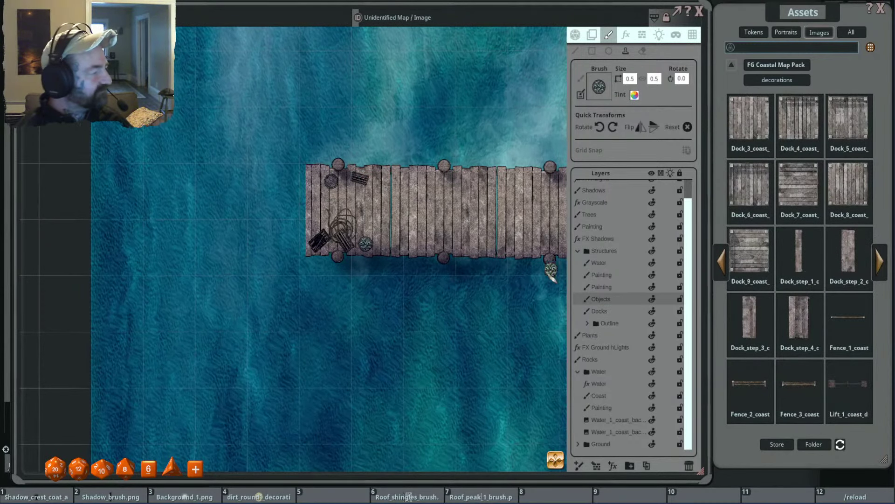
{"action": "scroll", "coordinate": [436, 267], "scroll_direction": "down", "scroll_amount": 4}
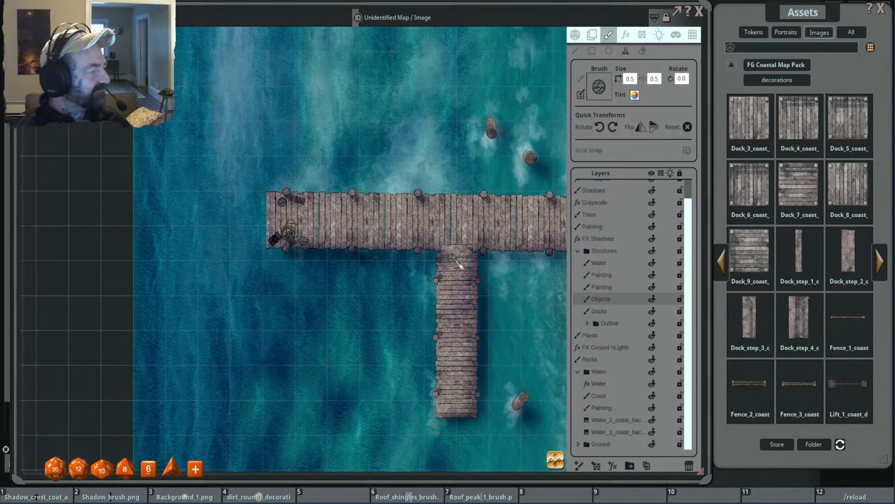
{"action": "left_click_drag", "start_coordinate": [459, 265], "coordinate": [389, 258]}
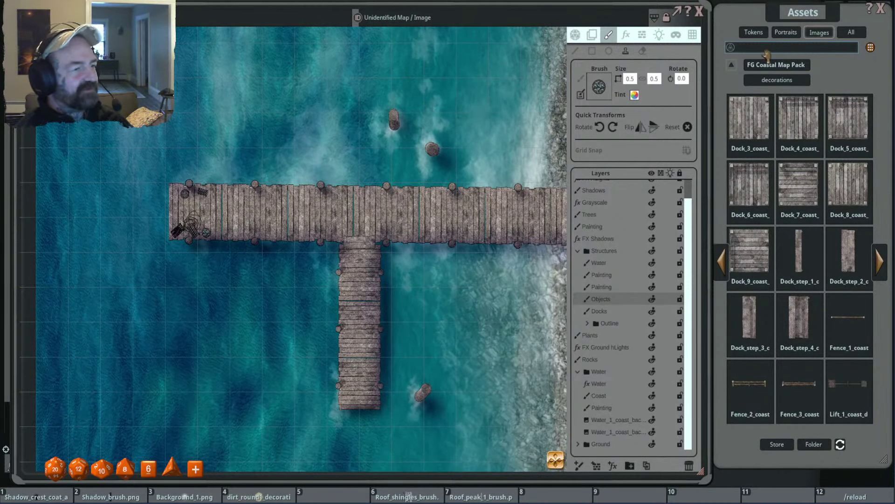
Search all image assets for "fish" and load the fish pile as the brush.
{"action": "left_click", "coordinate": [734, 66]}
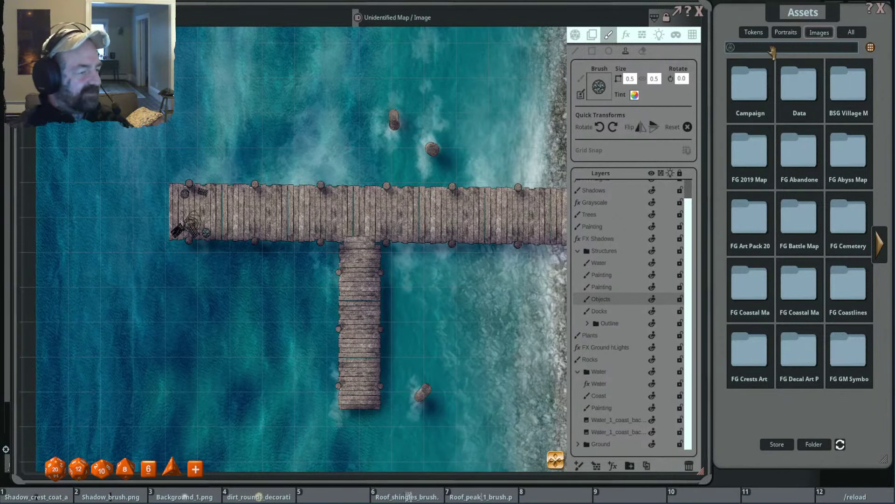
{"action": "key", "text": "Return"}
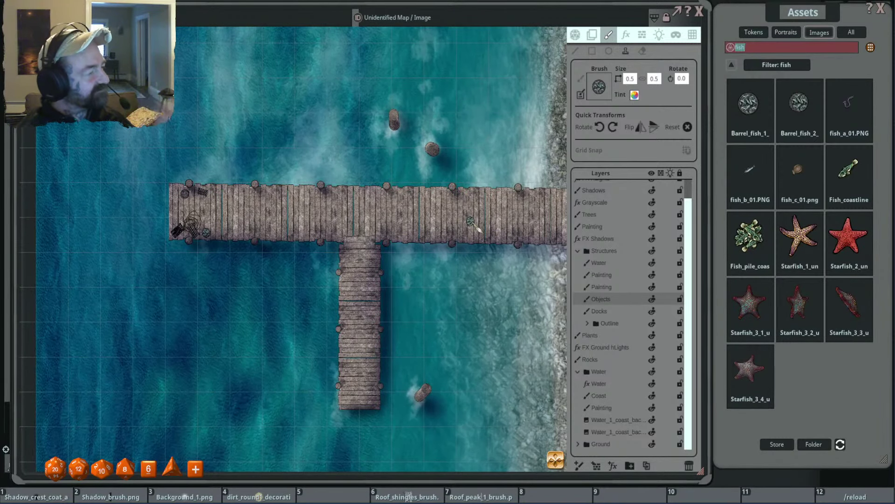
{"action": "left_click_drag", "start_coordinate": [450, 243], "coordinate": [482, 242]}
{"action": "scroll", "coordinate": [424, 233], "scroll_direction": "up", "scroll_amount": 1}
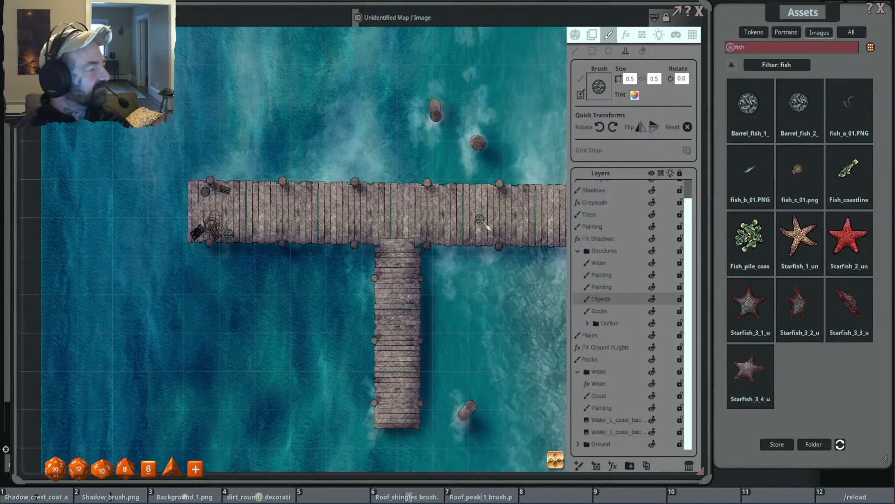
{"action": "scroll", "coordinate": [485, 224], "scroll_direction": "down", "scroll_amount": 2}
{"action": "left_click_drag", "start_coordinate": [485, 224], "coordinate": [412, 241]}
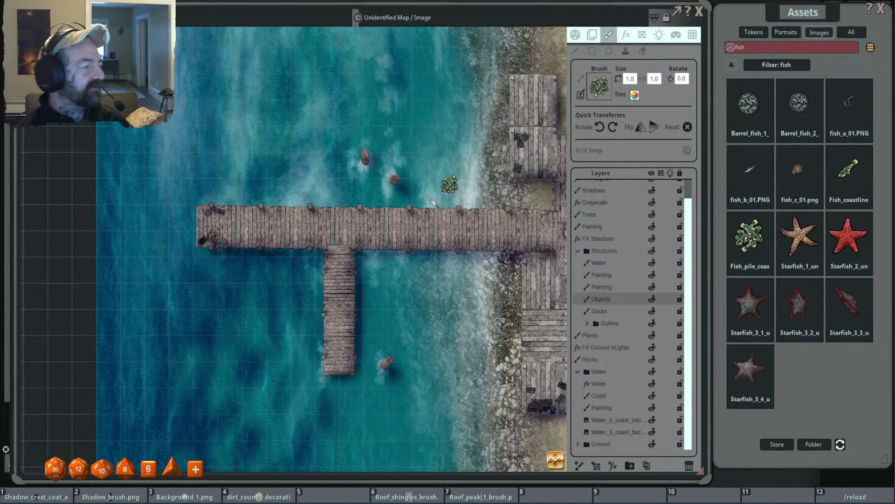
Shrink the fish pile brush to 0.4 by 0.4 and rotate it to 305 degrees beside the fish barrel at the pier's seaward end.
{"action": "left_click_drag", "start_coordinate": [316, 193], "coordinate": [440, 204]}
{"action": "scroll", "coordinate": [380, 210], "scroll_direction": "up", "scroll_amount": 2}
{"action": "scroll", "coordinate": [406, 215], "scroll_direction": "up", "scroll_amount": 1}
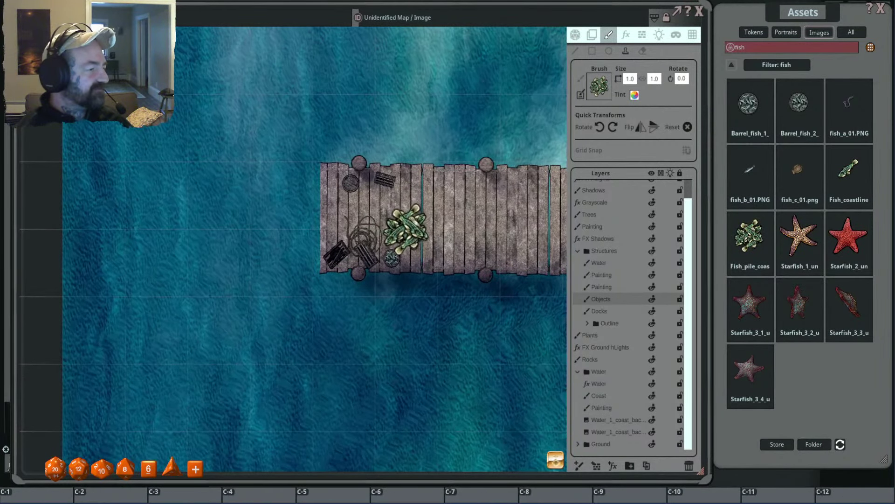
{"action": "scroll", "coordinate": [406, 215], "scroll_direction": "down", "scroll_amount": 7}
{"action": "scroll", "coordinate": [411, 254], "scroll_direction": "up", "scroll_amount": 2}
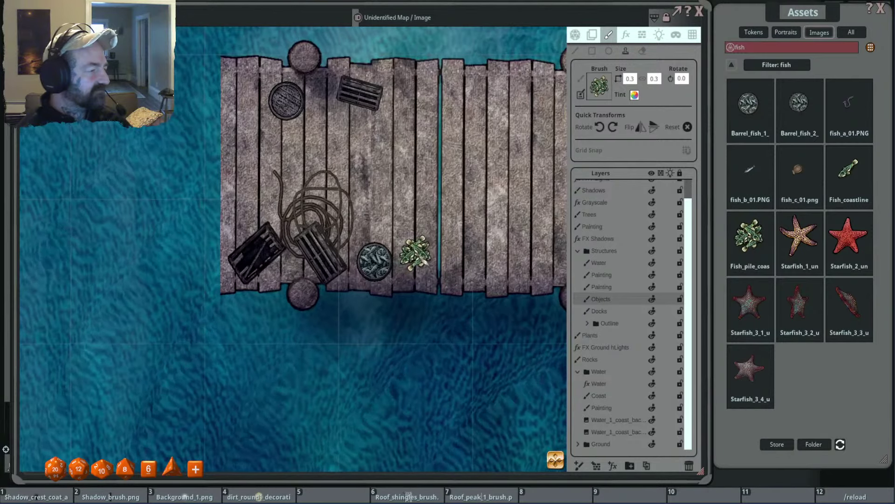
{"action": "scroll", "coordinate": [415, 252], "scroll_direction": "up", "scroll_amount": 1}
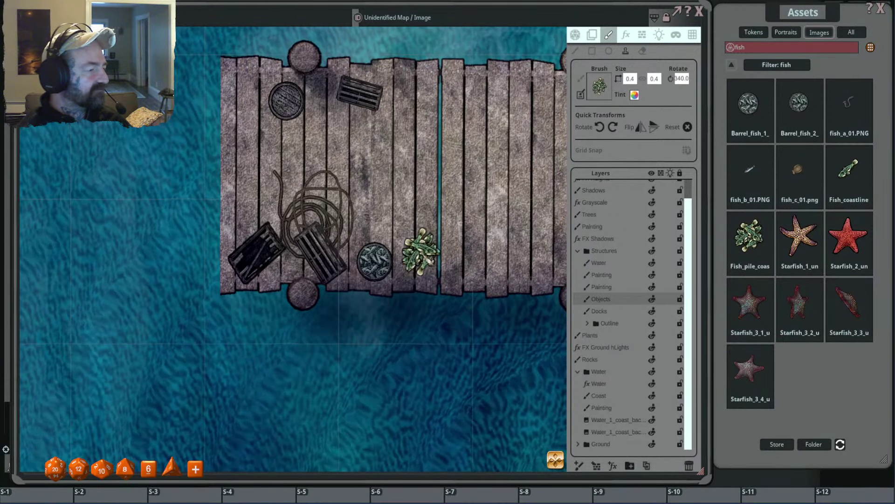
{"action": "scroll", "coordinate": [442, 231], "scroll_direction": "down", "scroll_amount": 11}
Tint the fish pile brush a muted mauve, rotate it to 245 degrees and stamp it beside the fish barrel.
{"action": "left_click", "coordinate": [635, 95]}
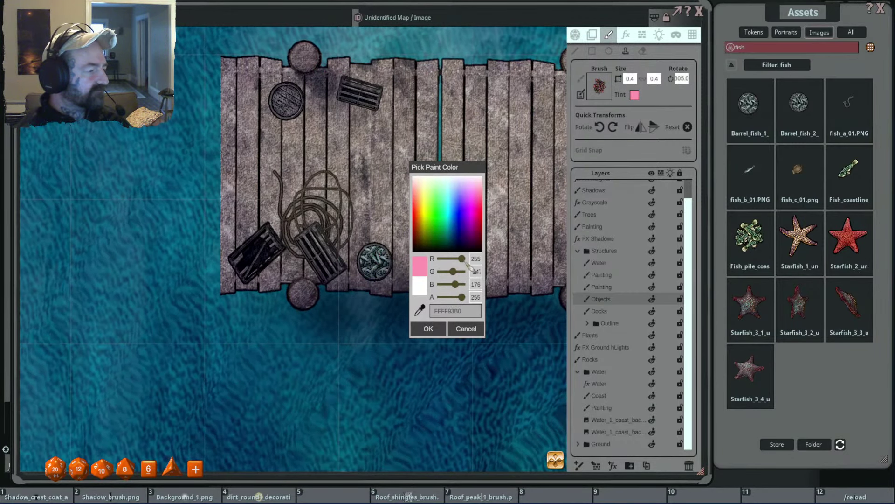
{"action": "left_click", "coordinate": [425, 328]}
{"action": "scroll", "coordinate": [417, 261], "scroll_direction": "down", "scroll_amount": 3}
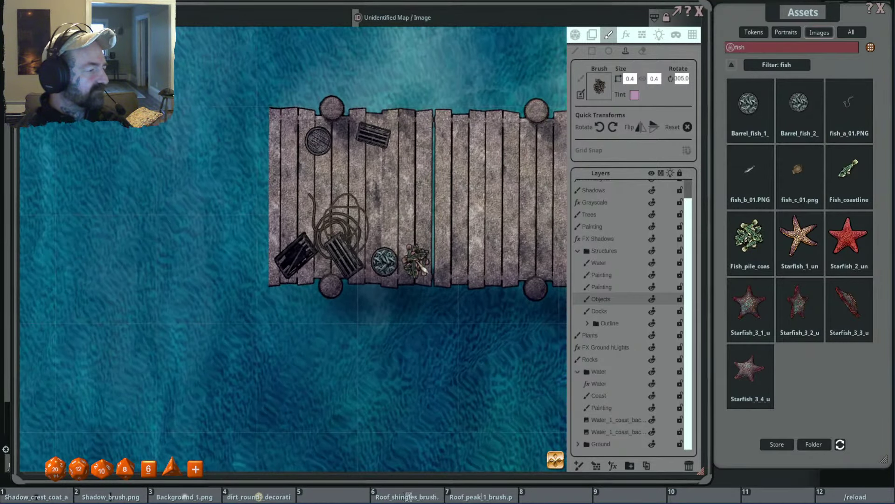
{"action": "scroll", "coordinate": [424, 266], "scroll_direction": "down", "scroll_amount": 2}
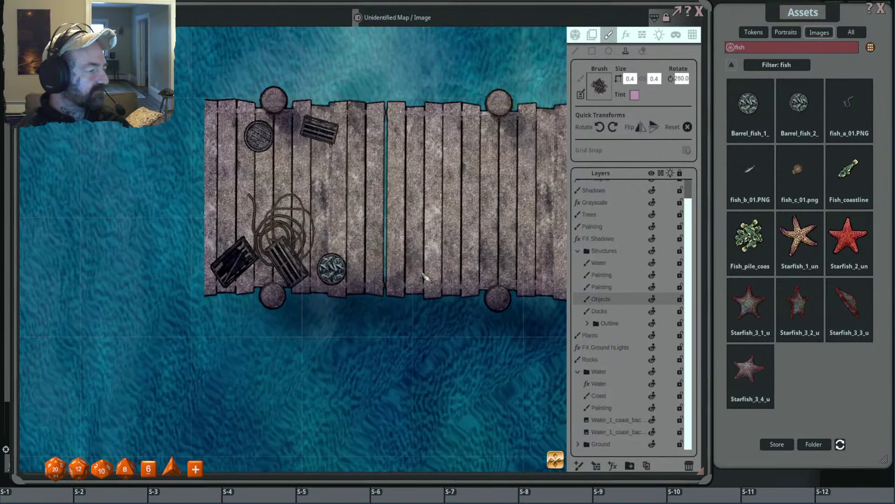
{"action": "scroll", "coordinate": [422, 277], "scroll_direction": "down", "scroll_amount": 1}
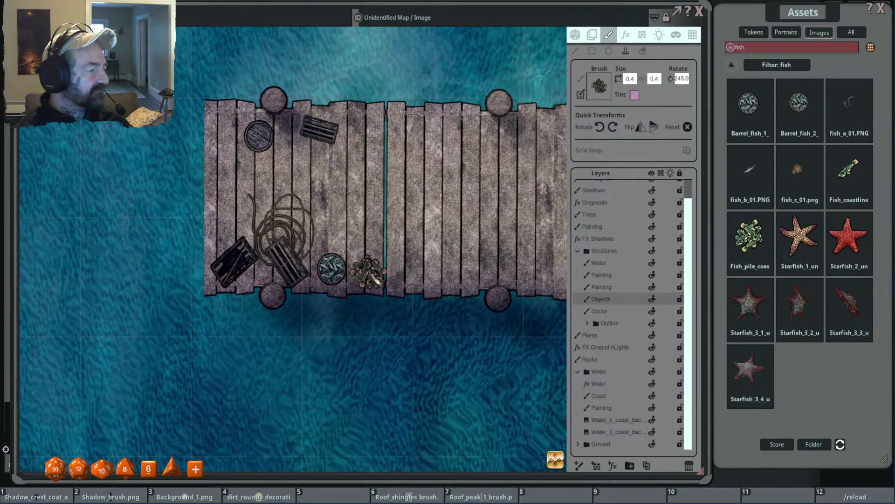
{"action": "scroll", "coordinate": [369, 274], "scroll_direction": "down", "scroll_amount": 3}
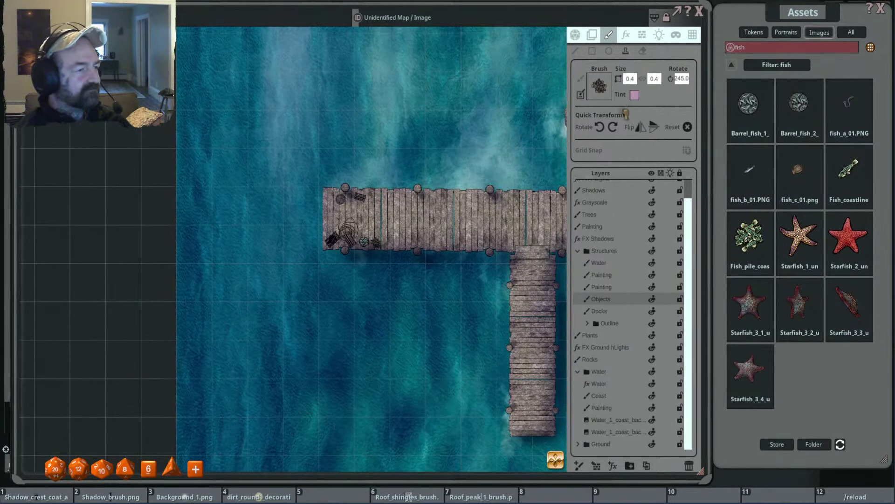
Load the single coastline fish as the brush, shrink it to 0.6 by 0.6 and stamp it on the shoreline rocks near the southern dock.
{"action": "key", "text": "d"}
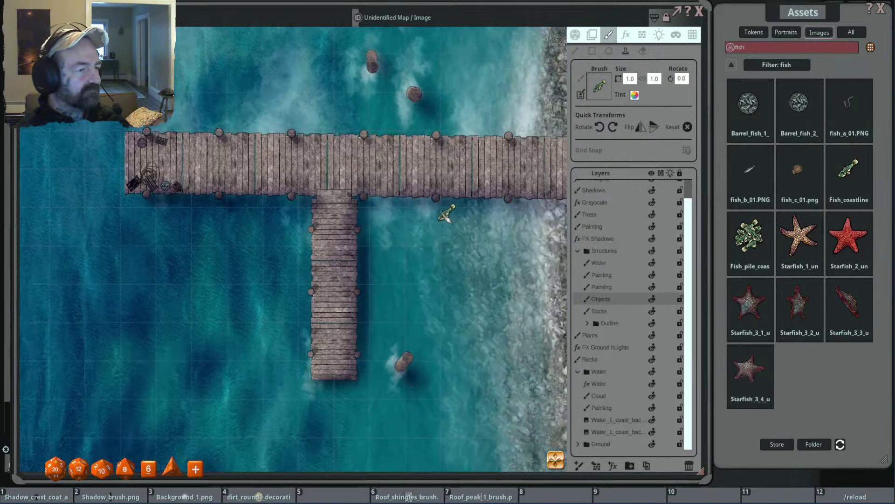
{"action": "scroll", "coordinate": [490, 252], "scroll_direction": "down", "scroll_amount": 1}
{"action": "key", "text": "d"}
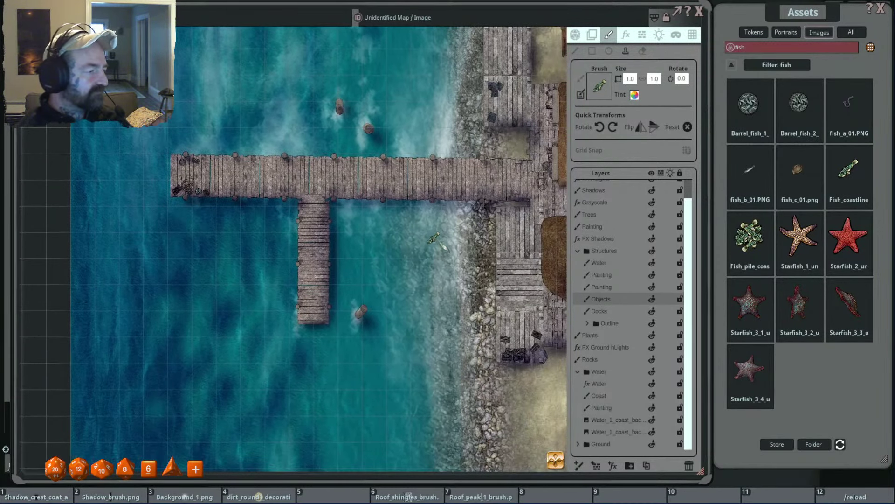
{"action": "key", "text": "s"}
{"action": "scroll", "coordinate": [452, 299], "scroll_direction": "up", "scroll_amount": 2}
{"action": "scroll", "coordinate": [453, 299], "scroll_direction": "down", "scroll_amount": 4}
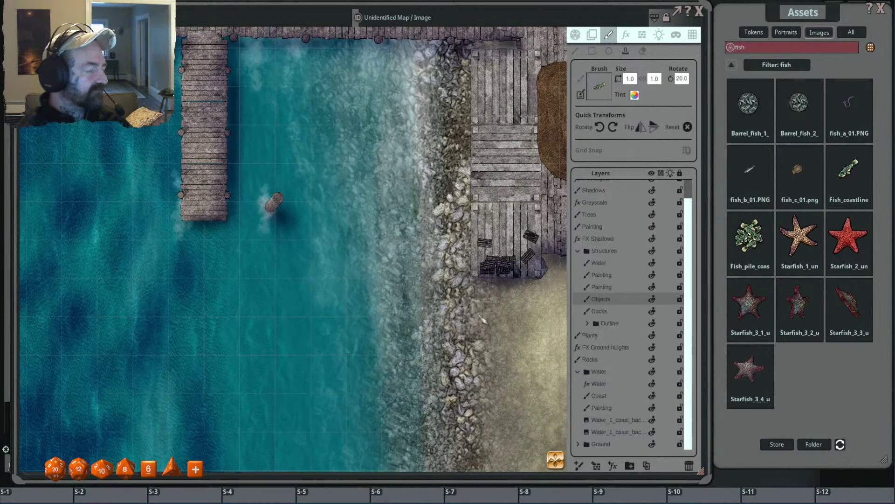
{"action": "scroll", "coordinate": [453, 297], "scroll_direction": "down", "scroll_amount": 3}
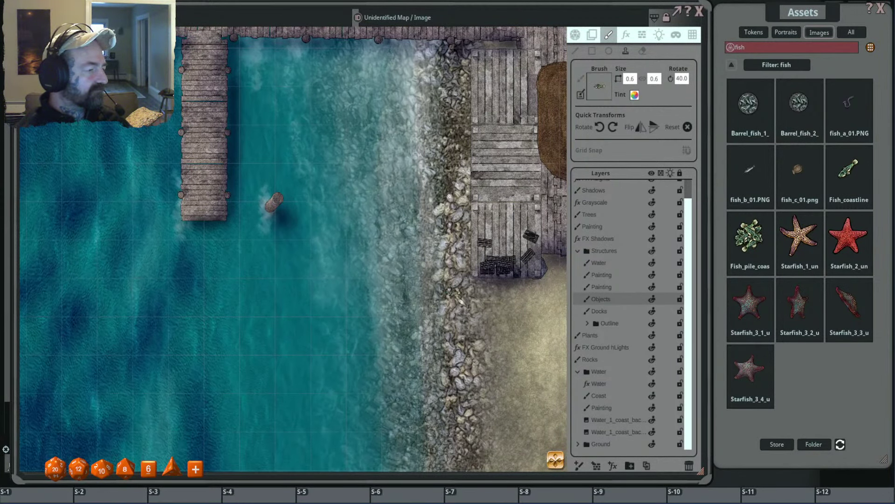
{"action": "left_click", "coordinate": [451, 293]}
{"action": "scroll", "coordinate": [461, 310], "scroll_direction": "up", "scroll_amount": 4}
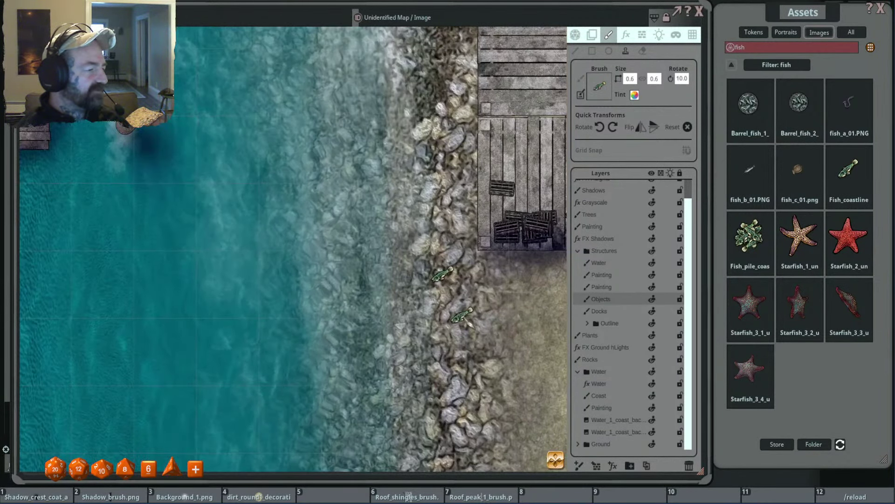
{"action": "scroll", "coordinate": [467, 315], "scroll_direction": "down", "scroll_amount": 2}
{"action": "scroll", "coordinate": [473, 318], "scroll_direction": "down", "scroll_amount": 5}
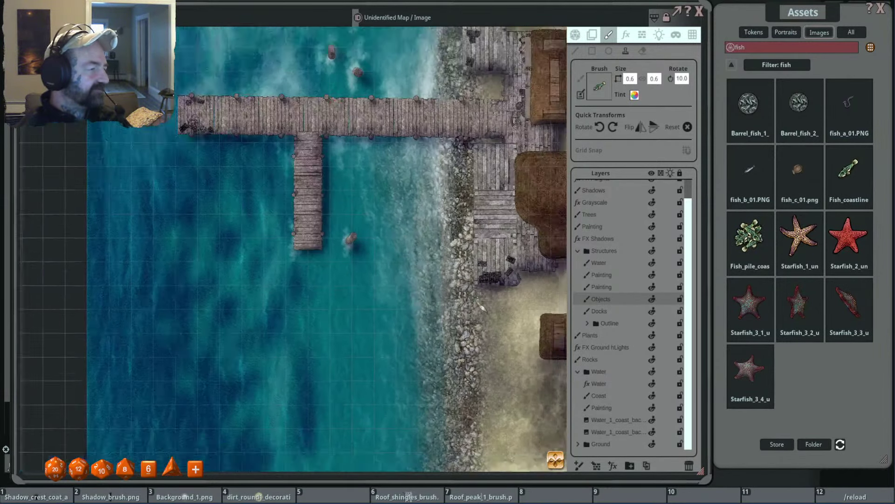
Shrink the single fish brush to 0.3 by 0.3 and rotate it to 250 degrees near the fish barrel at the pier's seaward end.
{"action": "scroll", "coordinate": [407, 291], "scroll_direction": "up", "scroll_amount": 2}
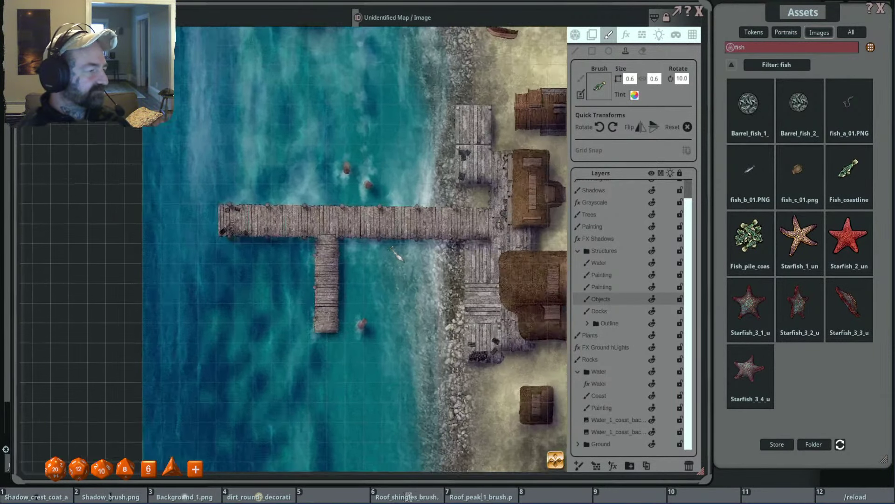
{"action": "scroll", "coordinate": [407, 291], "scroll_direction": "up", "scroll_amount": 3}
{"action": "left_click_drag", "start_coordinate": [356, 263], "coordinate": [548, 276]}
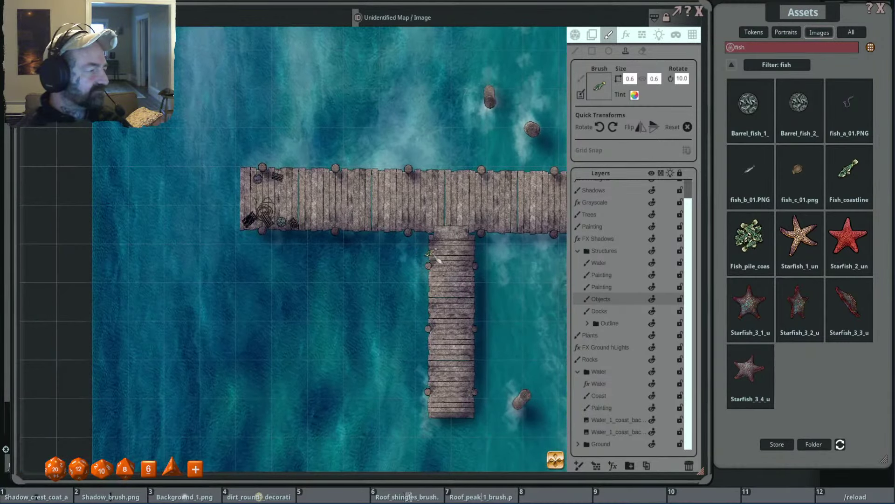
{"action": "left_click_drag", "start_coordinate": [452, 263], "coordinate": [597, 269]}
{"action": "scroll", "coordinate": [440, 250], "scroll_direction": "up", "scroll_amount": 4}
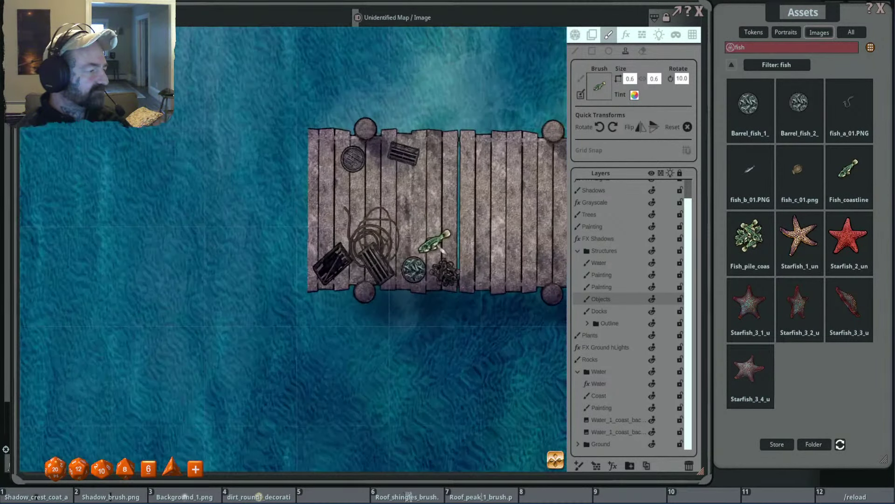
{"action": "scroll", "coordinate": [434, 227], "scroll_direction": "down", "scroll_amount": 3}
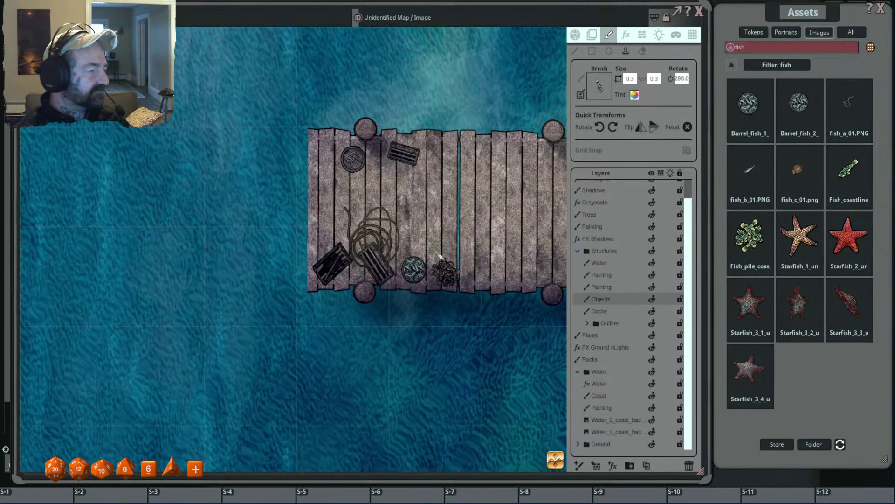
Tint the single fish brush a muted purple and stamp it on the planks just above the fish barrel.
{"action": "left_click", "coordinate": [635, 95]}
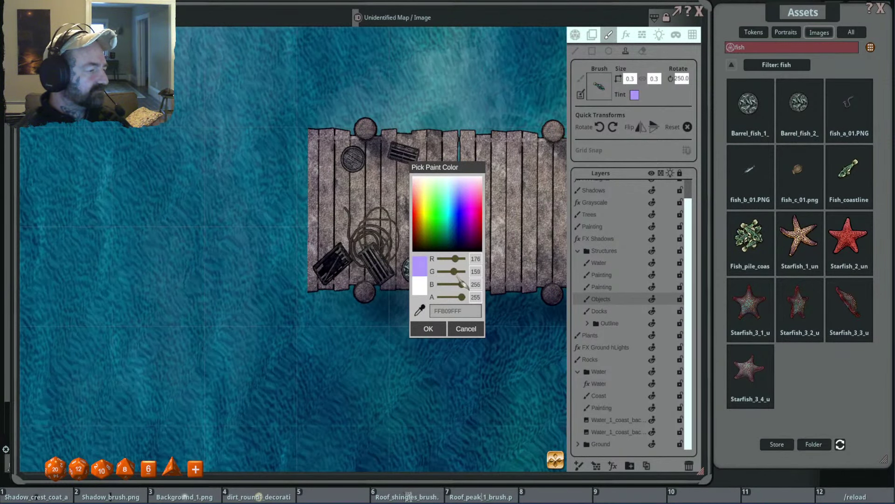
{"action": "left_click", "coordinate": [429, 328]}
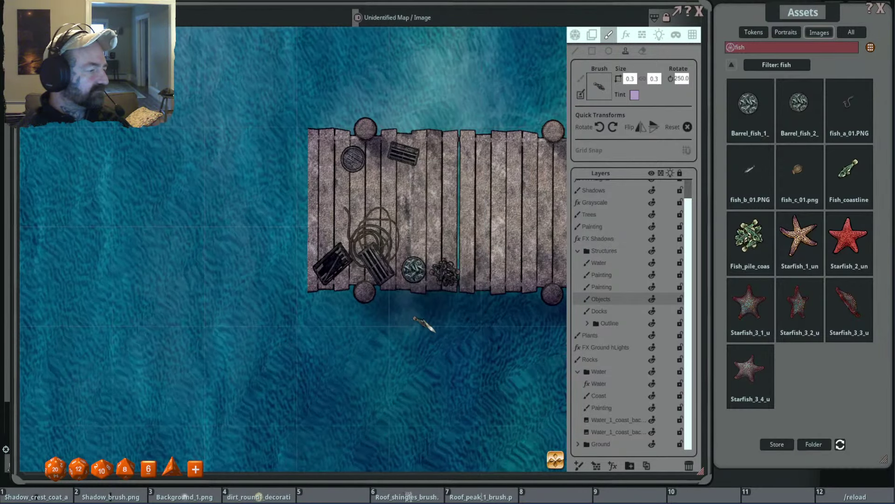
{"action": "scroll", "coordinate": [472, 258], "scroll_direction": "down", "scroll_amount": 5}
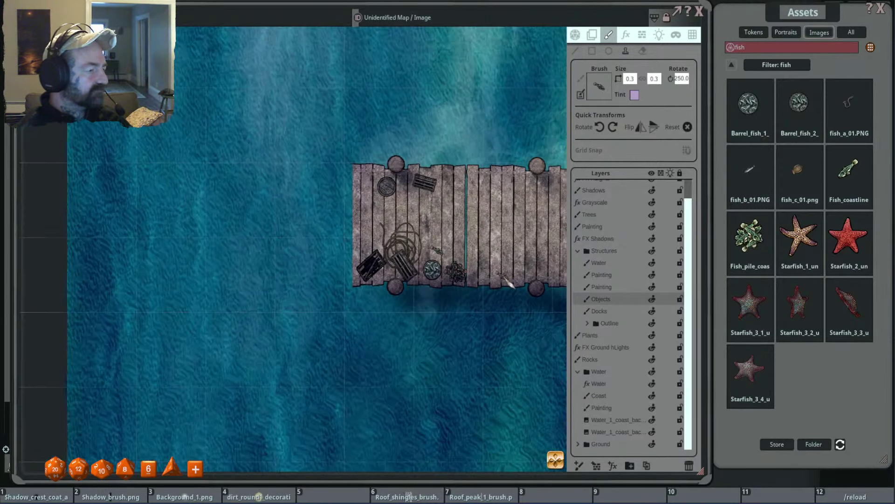
Clear the fish search and open the decorations folder of FG Coastal Map Pack 2.
{"action": "scroll", "coordinate": [422, 264], "scroll_direction": "up", "scroll_amount": 3}
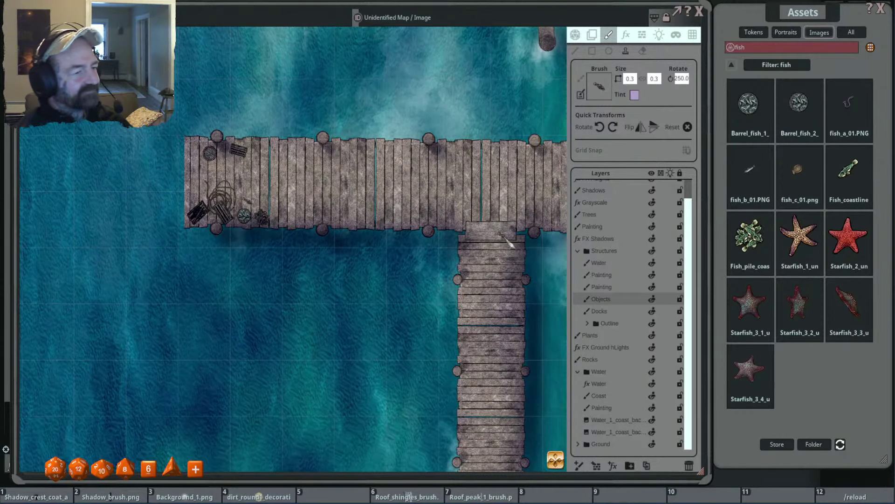
{"action": "left_click_drag", "start_coordinate": [508, 241], "coordinate": [443, 241]}
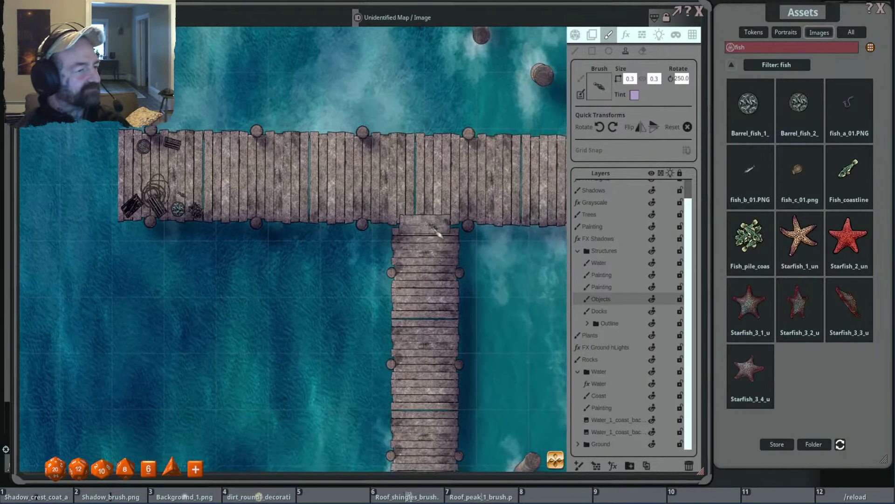
{"action": "left_click_drag", "start_coordinate": [516, 255], "coordinate": [444, 234]}
{"action": "scroll", "coordinate": [446, 238], "scroll_direction": "down", "scroll_amount": 2}
{"action": "scroll", "coordinate": [448, 241], "scroll_direction": "down", "scroll_amount": 2}
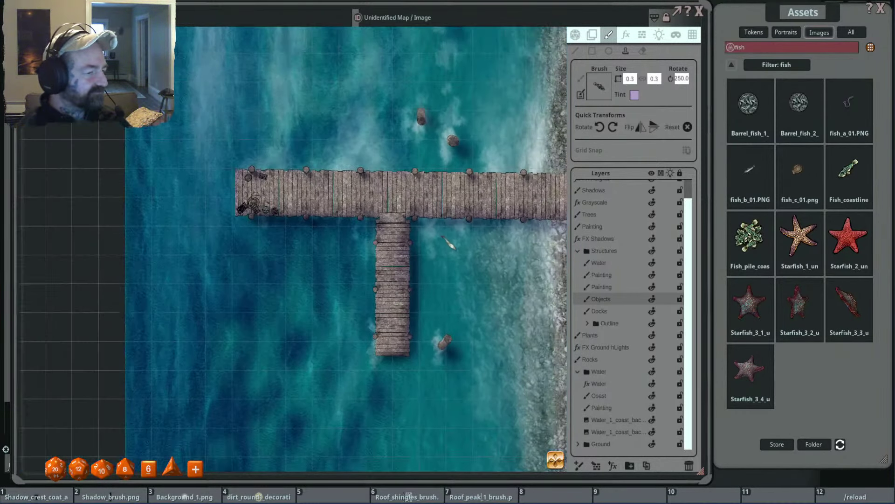
{"action": "scroll", "coordinate": [376, 229], "scroll_direction": "down", "scroll_amount": 3}
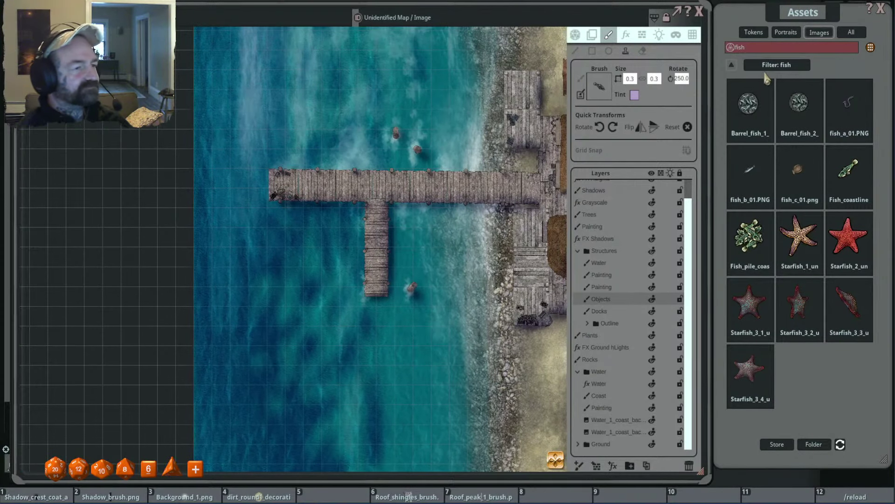
{"action": "left_click", "coordinate": [766, 69]}
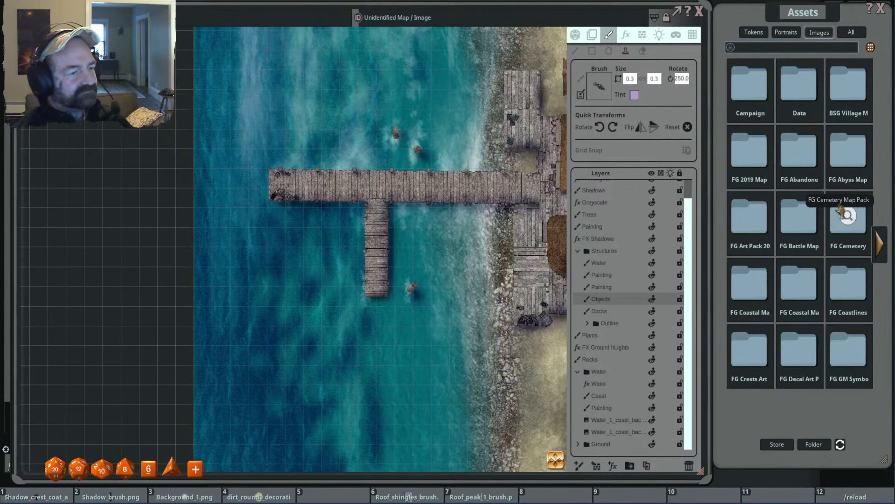
{"action": "left_click", "coordinate": [800, 289]}
{"action": "left_click", "coordinate": [800, 116]}
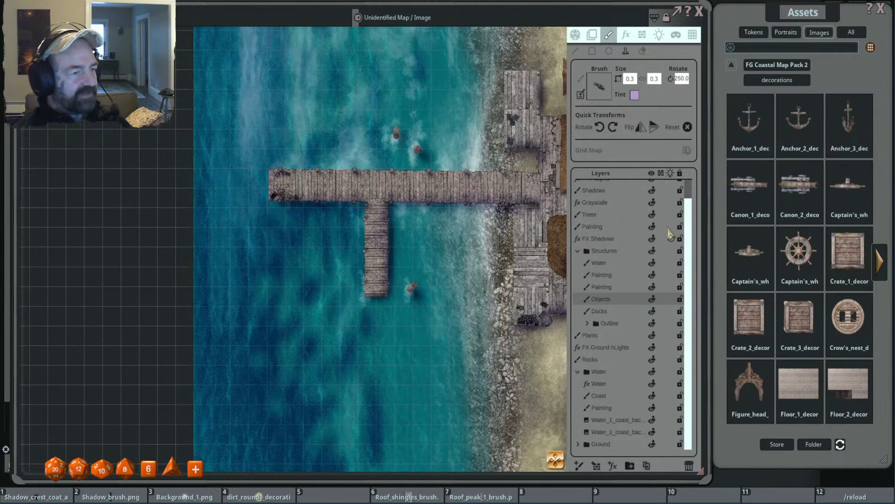
{"action": "scroll", "coordinate": [400, 211], "scroll_direction": "down", "scroll_amount": 3}
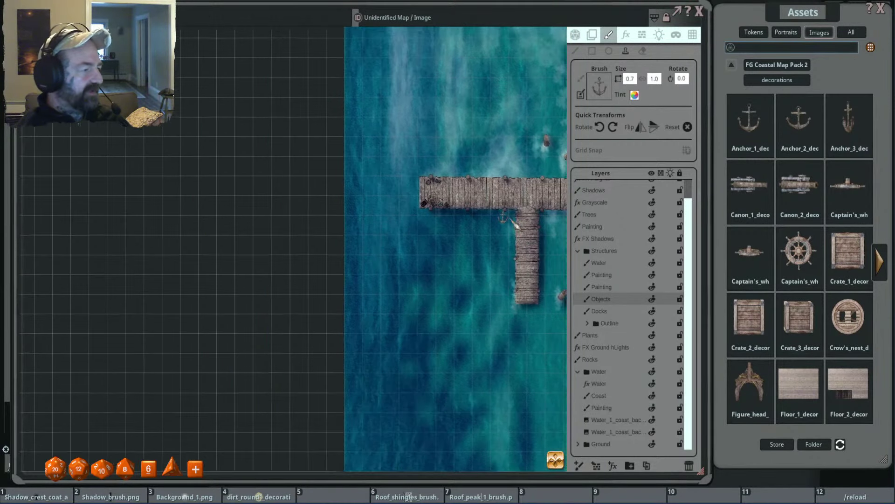
{"action": "scroll", "coordinate": [507, 225], "scroll_direction": "up", "scroll_amount": 5}
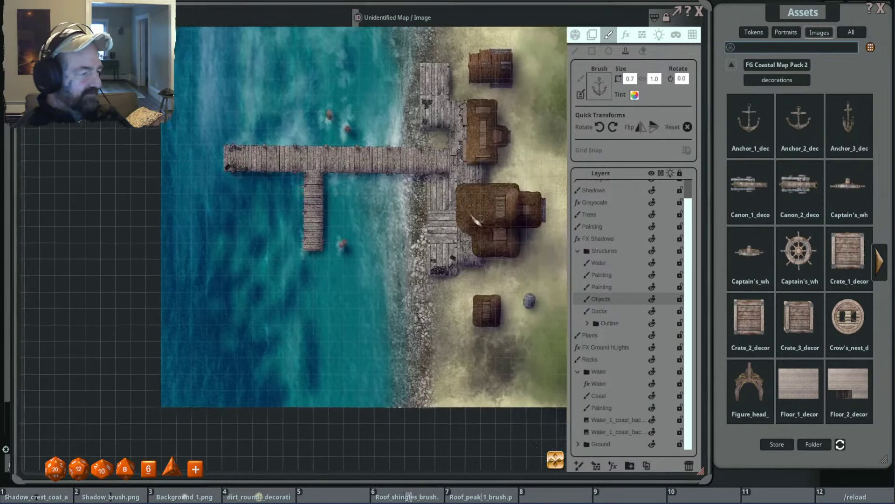
{"action": "scroll", "coordinate": [506, 222], "scroll_direction": "up", "scroll_amount": 2}
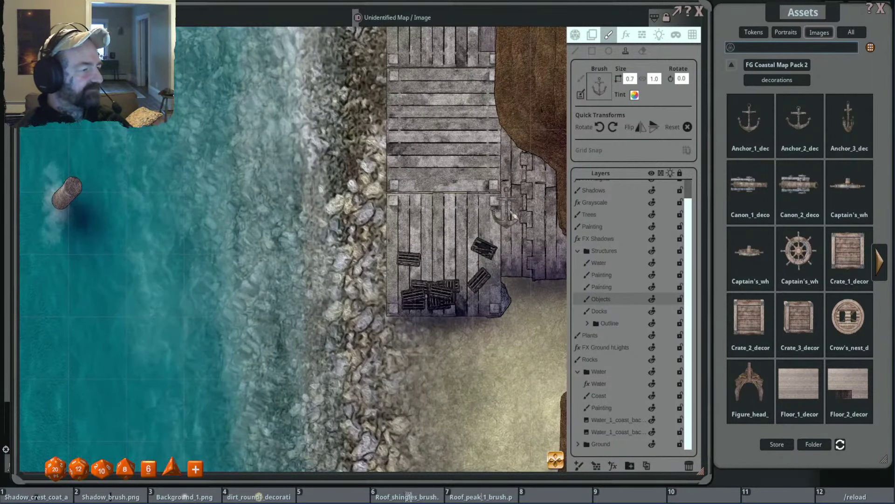
{"action": "scroll", "coordinate": [522, 205], "scroll_direction": "up", "scroll_amount": 5}
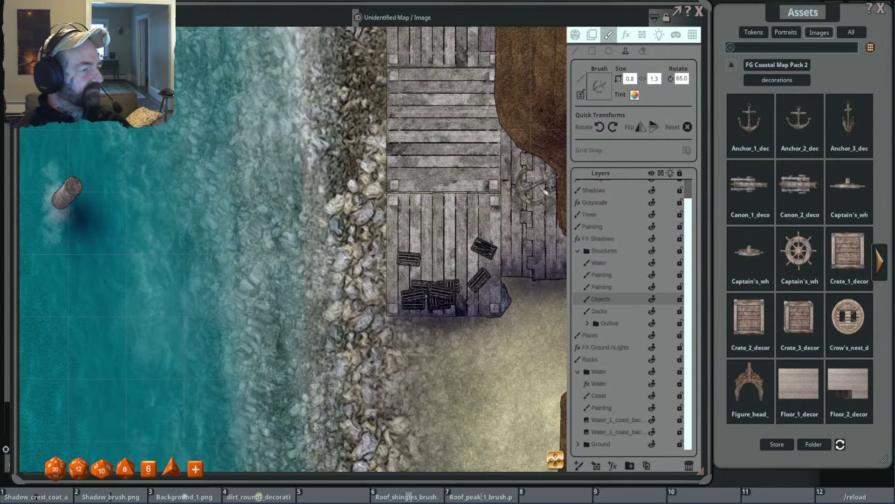
{"action": "scroll", "coordinate": [501, 216], "scroll_direction": "up", "scroll_amount": 1}
Load the Anchor_2 brush, shrink it to 0.5 by 0.8 and stamp it at the boardwalk's southern edge beside the large thatched house.
{"action": "left_click", "coordinate": [767, 116]}
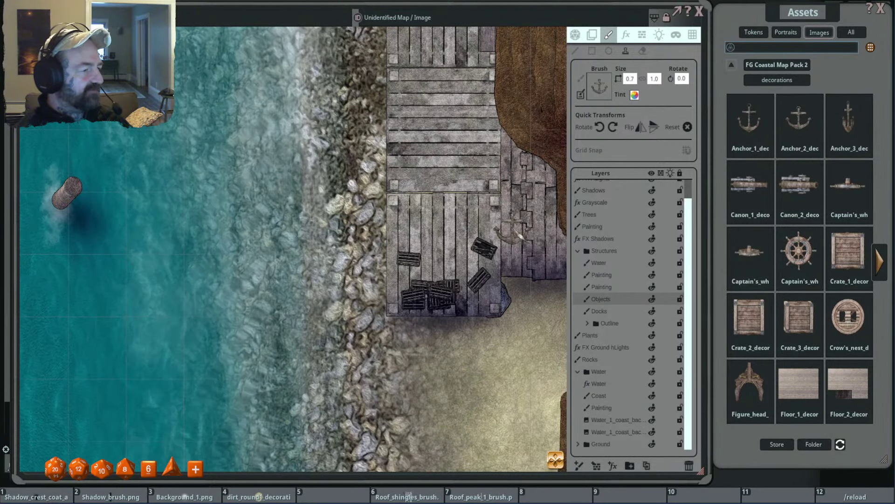
{"action": "left_click_drag", "start_coordinate": [532, 284], "coordinate": [414, 249]}
{"action": "key", "text": "ctrl"}
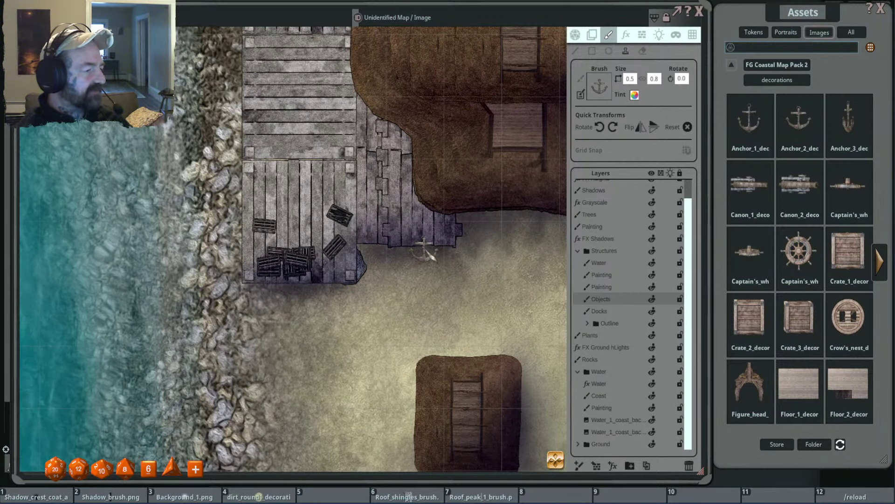
{"action": "scroll", "coordinate": [479, 256], "scroll_direction": "up", "scroll_amount": 2}
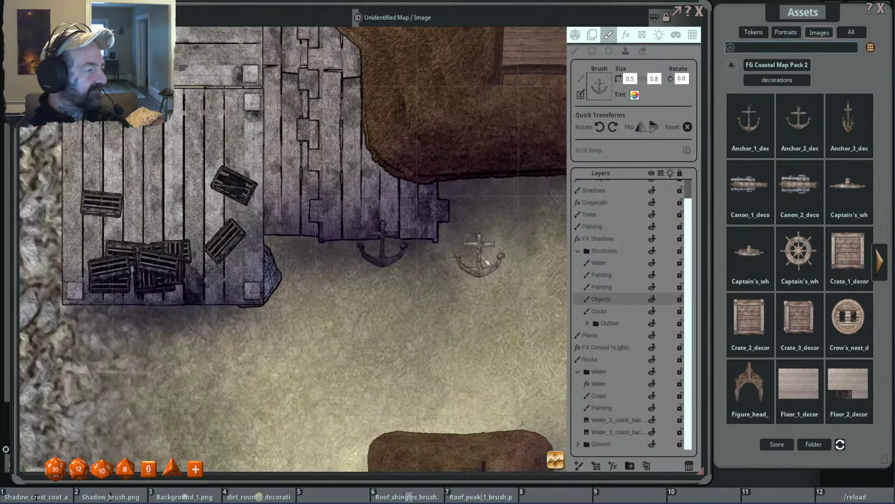
{"action": "scroll", "coordinate": [480, 252], "scroll_direction": "down", "scroll_amount": 5}
{"action": "scroll", "coordinate": [466, 252], "scroll_direction": "up", "scroll_amount": 3}
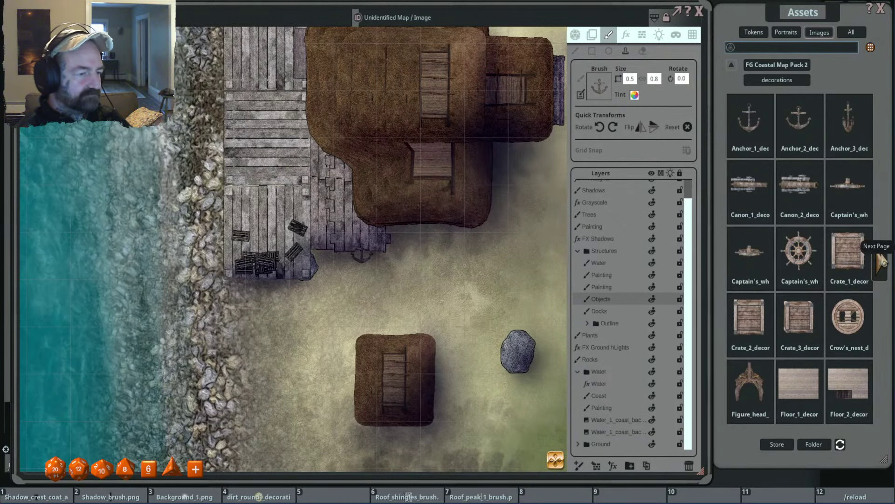
Load the Crate_1 brush and stamp two 0.4 by 0.4 crates at different angles beside the lone dark trap on the northern dock.
{"action": "left_click", "coordinate": [848, 255]}
{"action": "scroll", "coordinate": [365, 160], "scroll_direction": "down", "scroll_amount": 2}
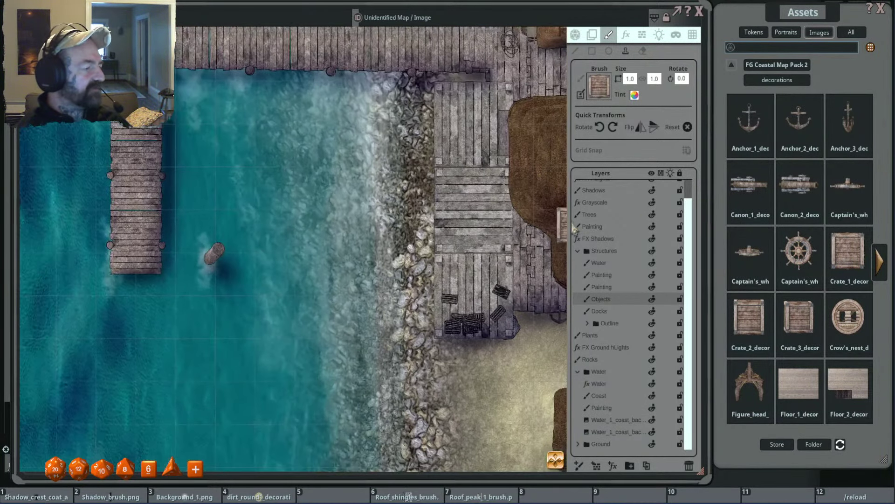
{"action": "scroll", "coordinate": [471, 186], "scroll_direction": "down", "scroll_amount": 3}
{"action": "scroll", "coordinate": [480, 187], "scroll_direction": "up", "scroll_amount": 7}
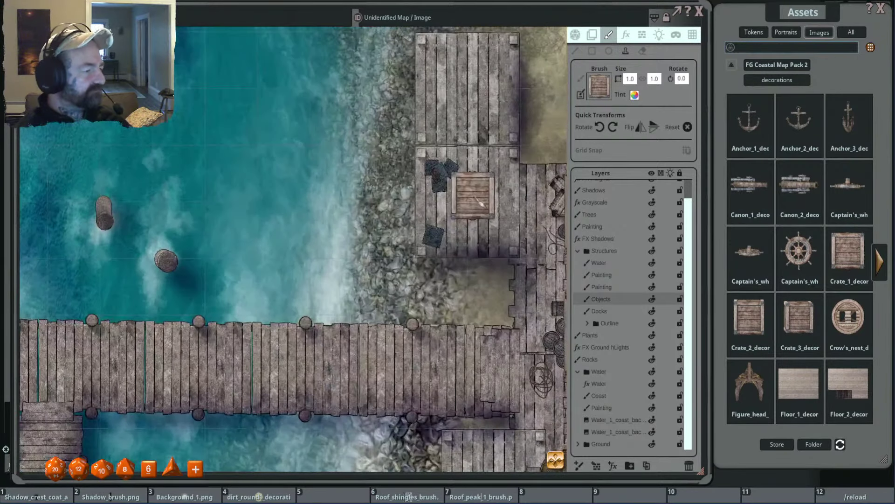
{"action": "scroll", "coordinate": [482, 203], "scroll_direction": "down", "scroll_amount": 5}
{"action": "scroll", "coordinate": [462, 243], "scroll_direction": "down", "scroll_amount": 1}
{"action": "scroll", "coordinate": [463, 254], "scroll_direction": "up", "scroll_amount": 5}
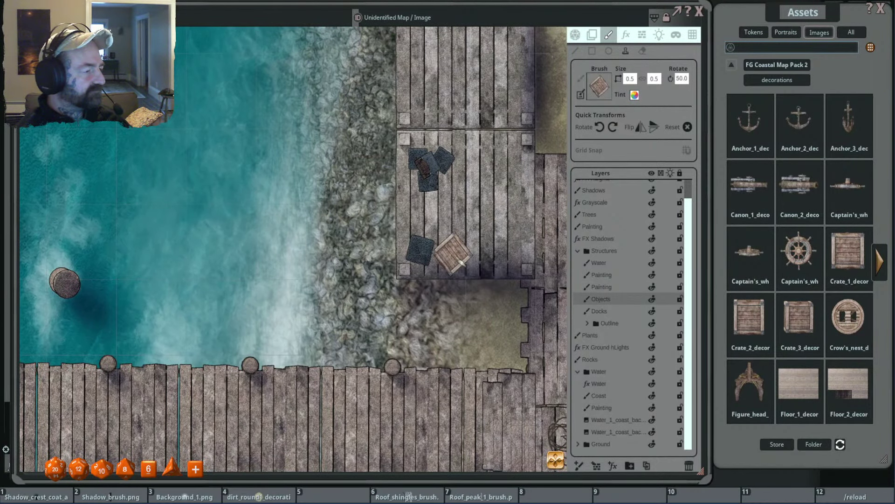
{"action": "scroll", "coordinate": [455, 254], "scroll_direction": "down", "scroll_amount": 4}
{"action": "left_click", "coordinate": [436, 256]}
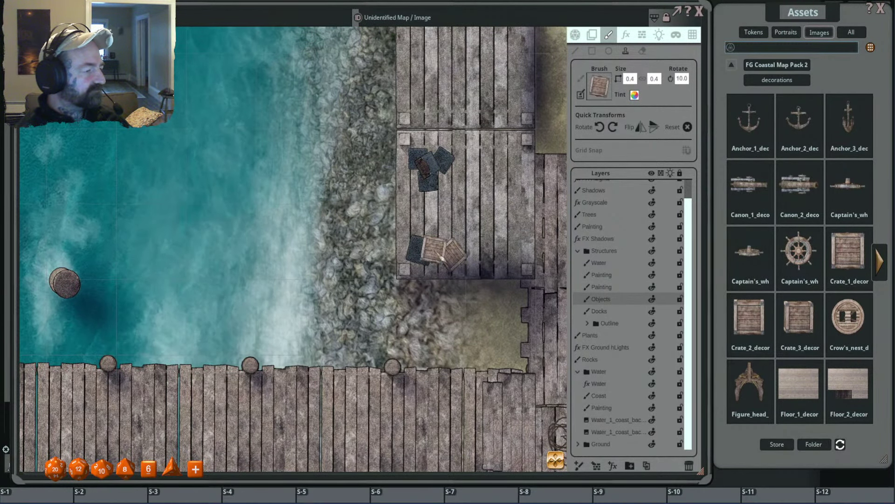
Reset the crate brush rotation to 0 degrees and stamp a 0.4 by 0.4 crate on the main pier beside the short pier's junction.
{"action": "scroll", "coordinate": [517, 226], "scroll_direction": "down", "scroll_amount": 3}
{"action": "left_click_drag", "start_coordinate": [517, 231], "coordinate": [440, 202]}
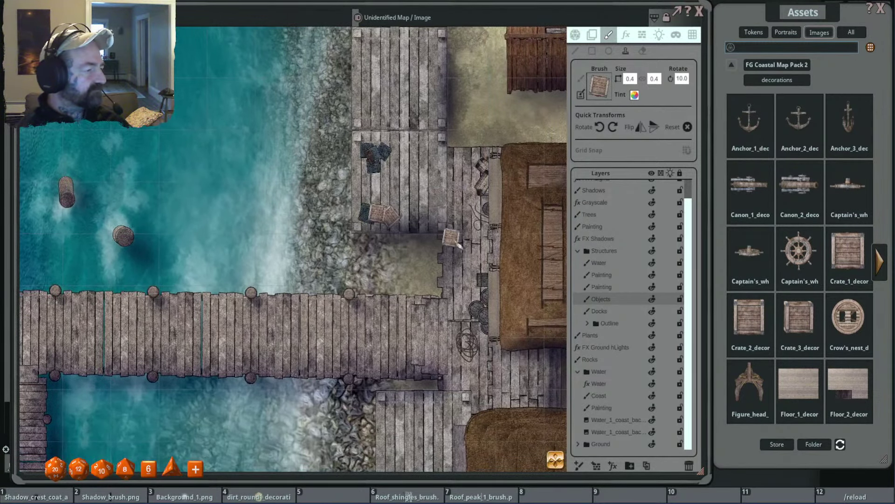
{"action": "left_click_drag", "start_coordinate": [456, 241], "coordinate": [485, 169]}
{"action": "scroll", "coordinate": [455, 242], "scroll_direction": "down", "scroll_amount": 3}
{"action": "left_click_drag", "start_coordinate": [289, 261], "coordinate": [435, 238]}
{"action": "left_click_drag", "start_coordinate": [317, 262], "coordinate": [432, 232]}
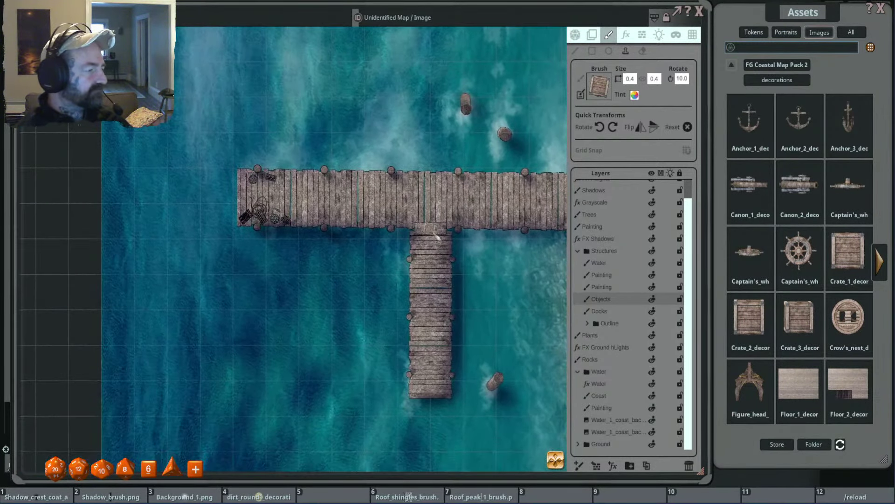
{"action": "scroll", "coordinate": [431, 232], "scroll_direction": "up", "scroll_amount": 3}
{"action": "scroll", "coordinate": [431, 232], "scroll_direction": "up", "scroll_amount": 1}
{"action": "scroll", "coordinate": [427, 229], "scroll_direction": "down", "scroll_amount": 1}
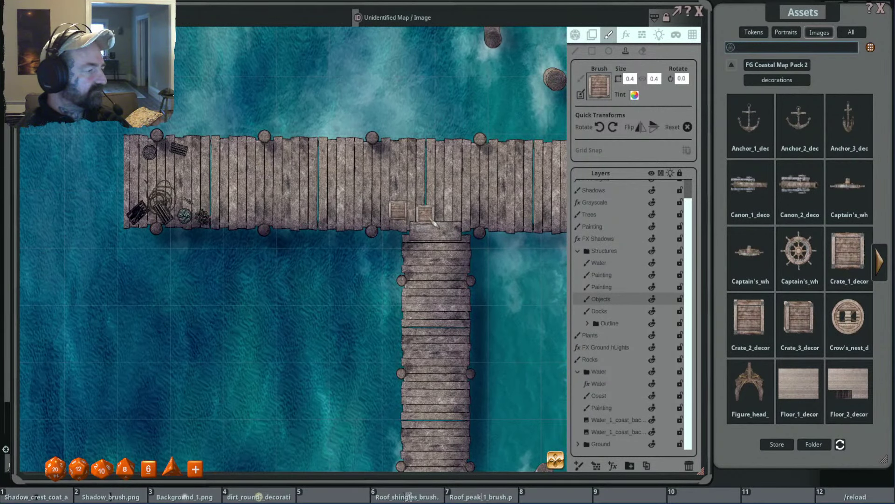
Rotate the crate brush to 340 degrees and stamp a second crate on the seaward side of the crate at the pier junction.
{"action": "scroll", "coordinate": [419, 217], "scroll_direction": "down", "scroll_amount": 2}
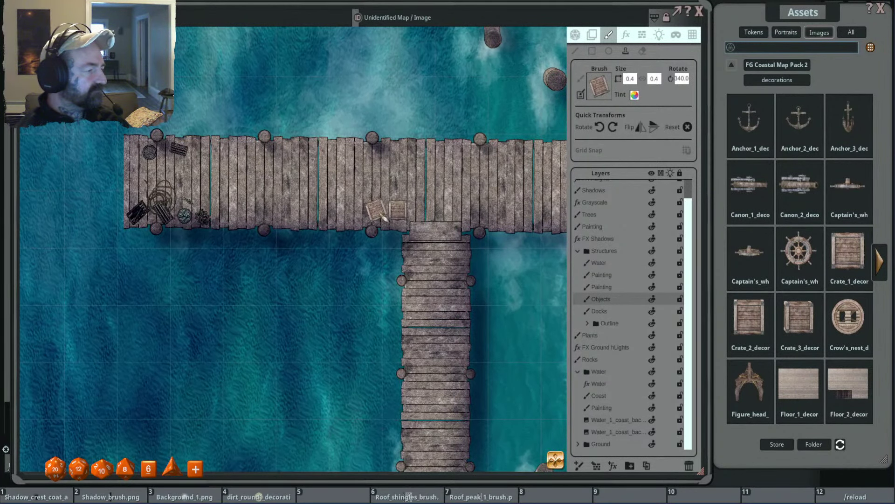
{"action": "left_click", "coordinate": [382, 216]}
{"action": "scroll", "coordinate": [381, 216], "scroll_direction": "up", "scroll_amount": 2}
{"action": "scroll", "coordinate": [501, 234], "scroll_direction": "down", "scroll_amount": 1}
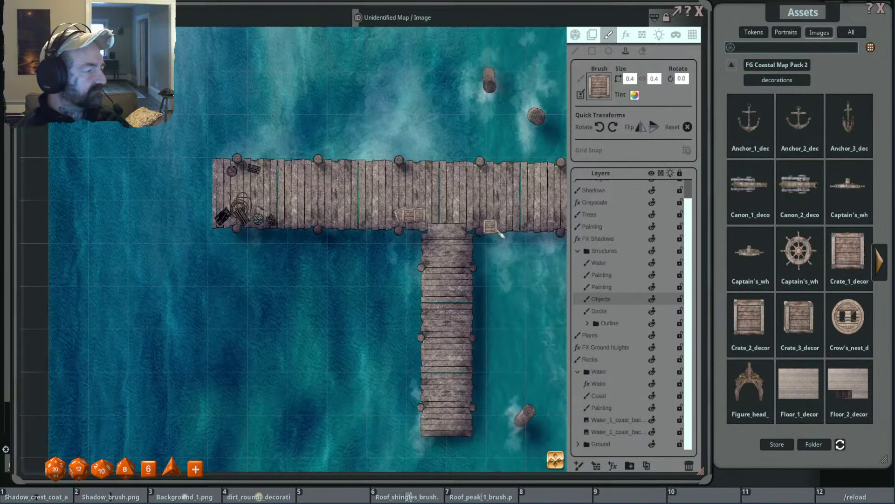
Find the Lantern_7 decoration, shrink its brush to 0.3 by 0.3 and stamp it on the unrotated crate at the pier junction.
{"action": "left_click_drag", "start_coordinate": [497, 231], "coordinate": [417, 194]}
{"action": "left_click_drag", "start_coordinate": [552, 217], "coordinate": [446, 202]}
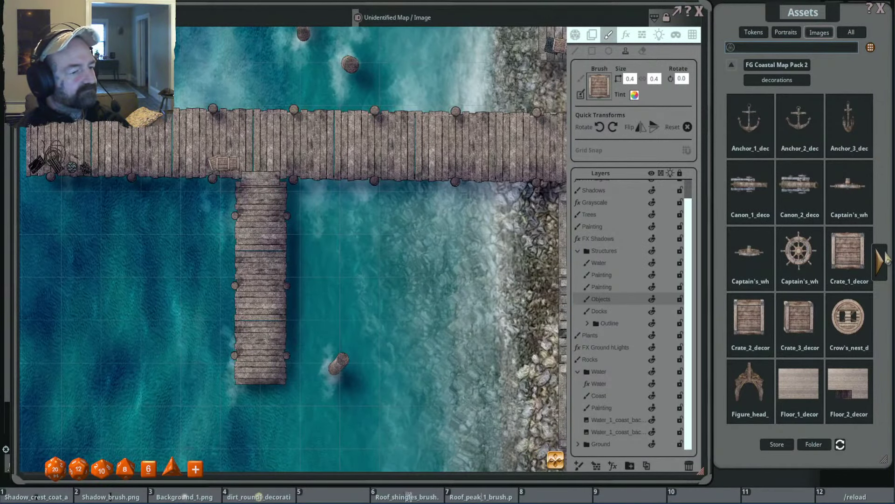
{"action": "left_click", "coordinate": [881, 270]}
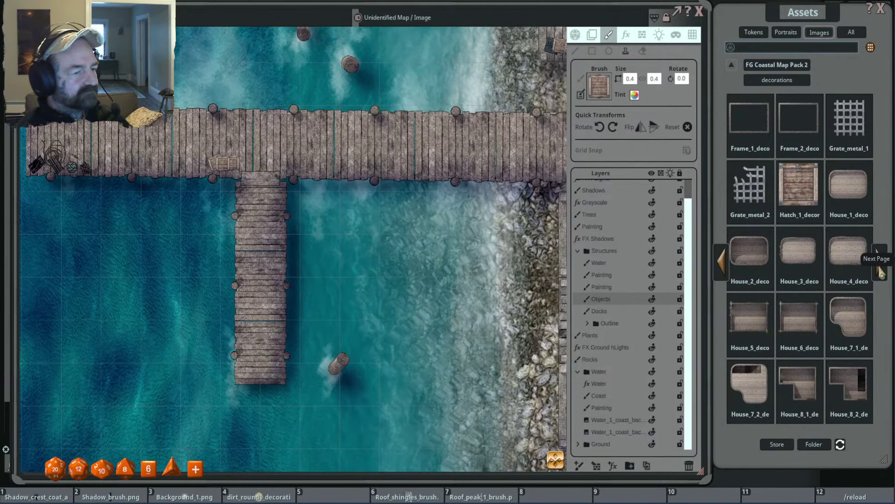
{"action": "left_click", "coordinate": [881, 270]}
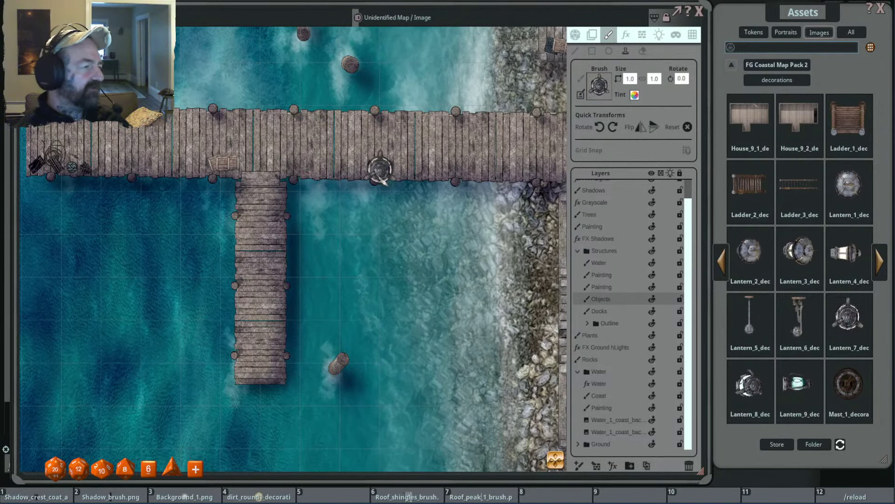
{"action": "scroll", "coordinate": [381, 176], "scroll_direction": "down", "scroll_amount": 3}
{"action": "scroll", "coordinate": [398, 182], "scroll_direction": "up", "scroll_amount": 1}
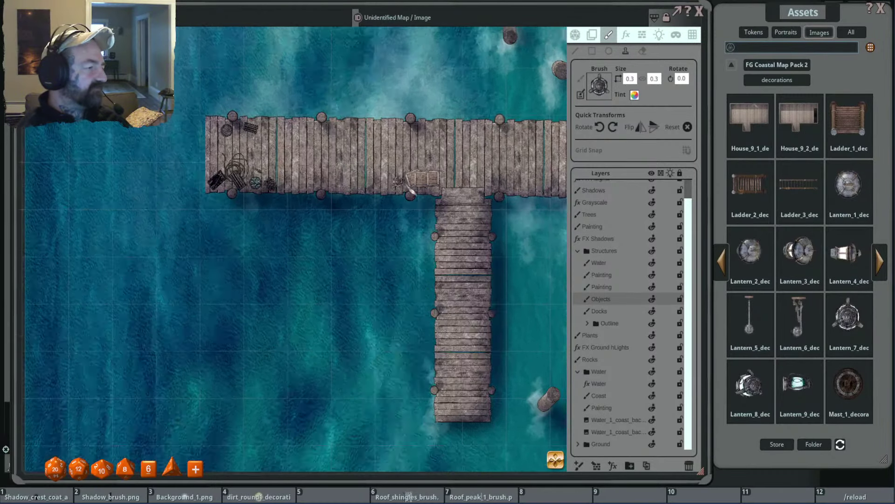
{"action": "scroll", "coordinate": [398, 181], "scroll_direction": "up", "scroll_amount": 3}
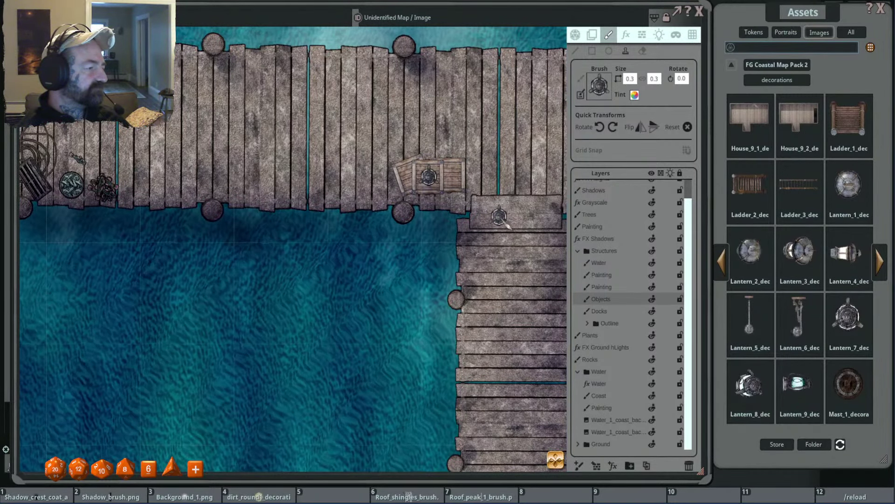
Browse the remaining decorations, load Ship_hull_3 as the brush and select the Painting layer just below Water in the Structures group.
{"action": "scroll", "coordinate": [499, 217], "scroll_direction": "down", "scroll_amount": 4}
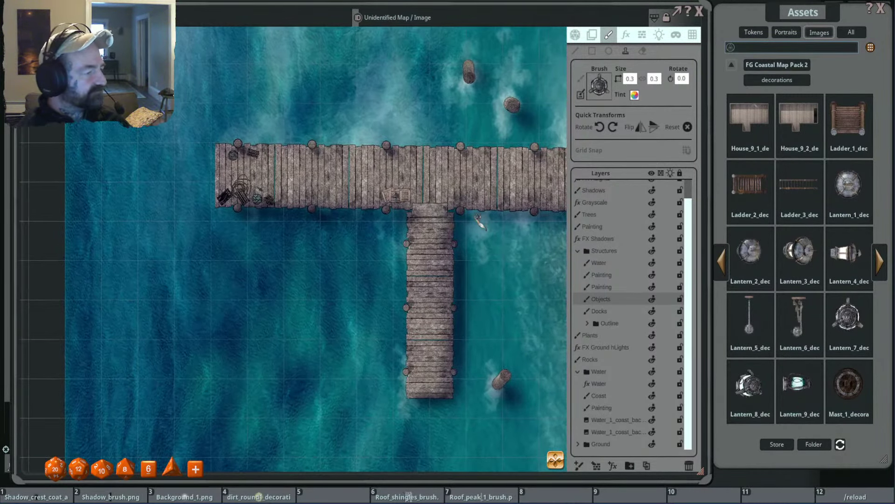
{"action": "key", "text": "Right"}
{"action": "scroll", "coordinate": [479, 222], "scroll_direction": "down", "scroll_amount": 1}
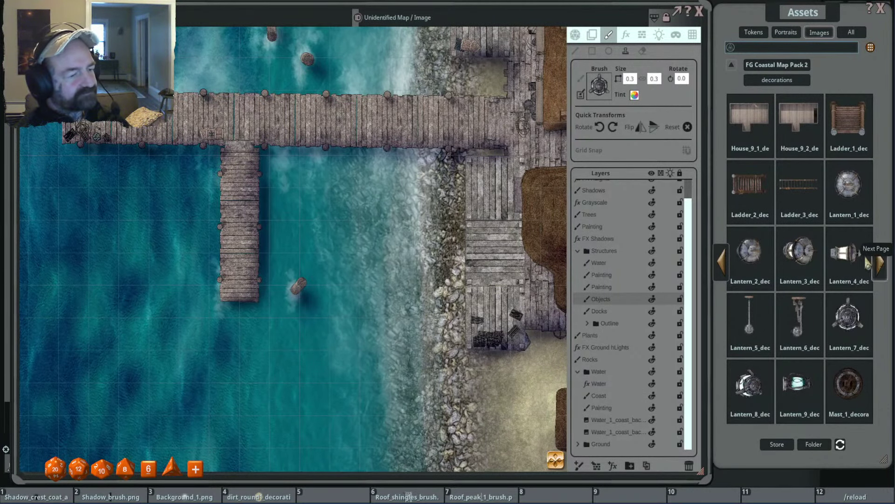
{"action": "left_click", "coordinate": [879, 260]}
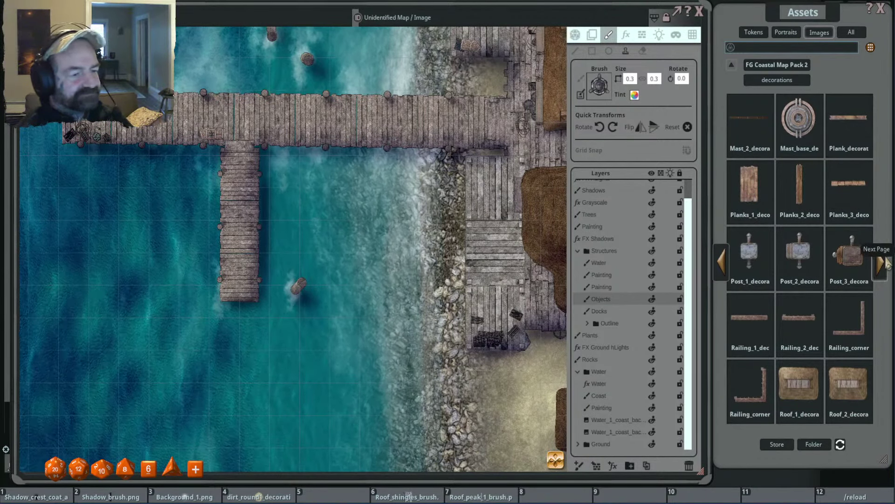
{"action": "left_click", "coordinate": [886, 264]}
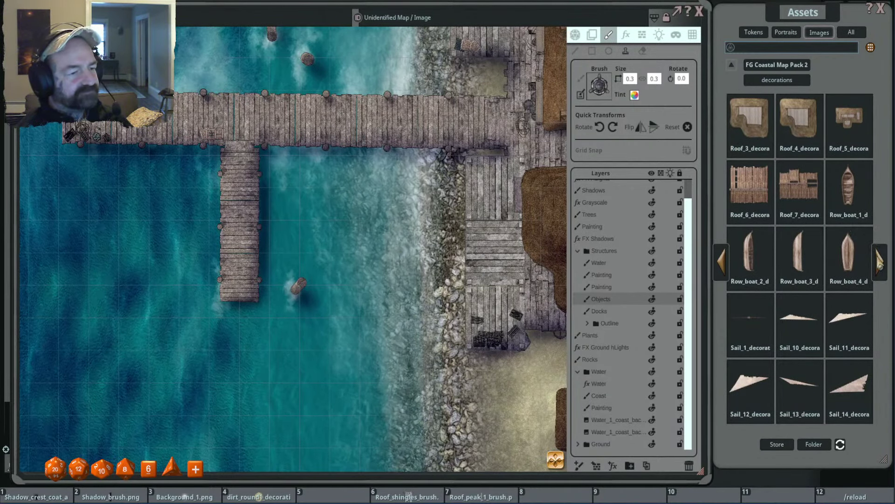
{"action": "left_click", "coordinate": [881, 267]}
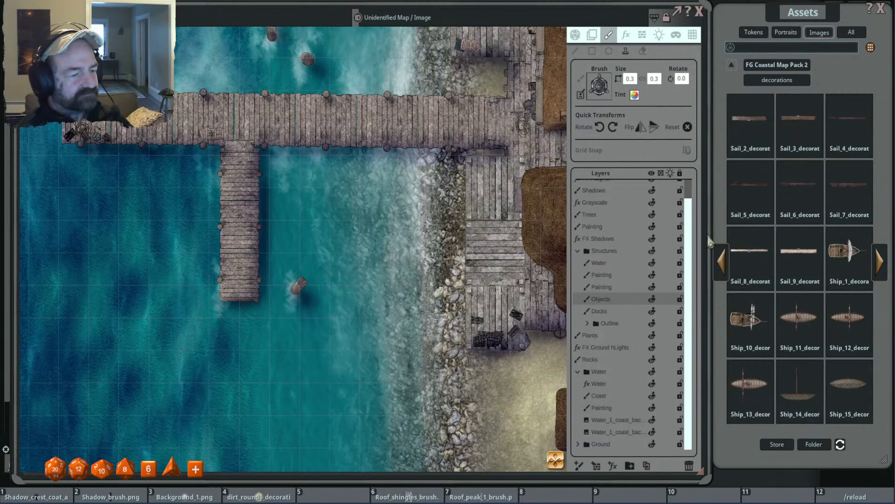
{"action": "left_click", "coordinate": [883, 266]}
{"action": "left_click", "coordinate": [883, 266]}
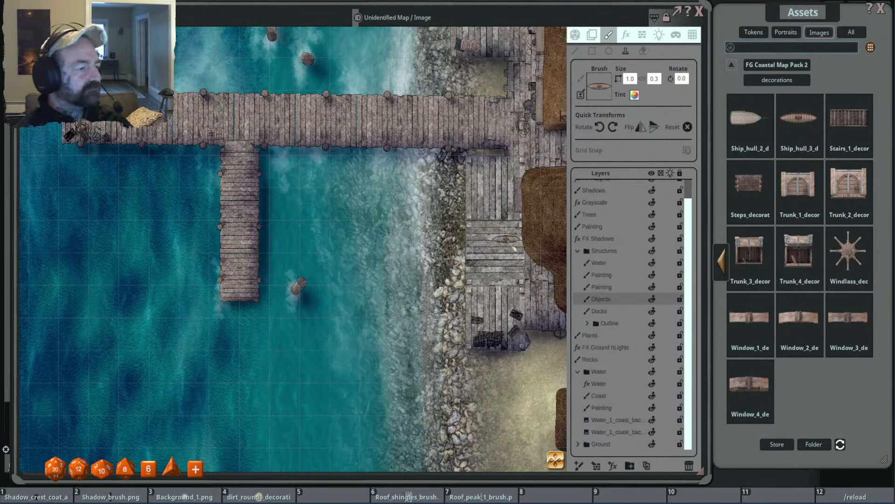
{"action": "left_click", "coordinate": [578, 275]}
Enlarge the ship hull brush to 2.4 by 0.8 and rotate it to 355 degrees over the water south of the main pier.
{"action": "scroll", "coordinate": [566, 262], "scroll_direction": "down", "scroll_amount": 2}
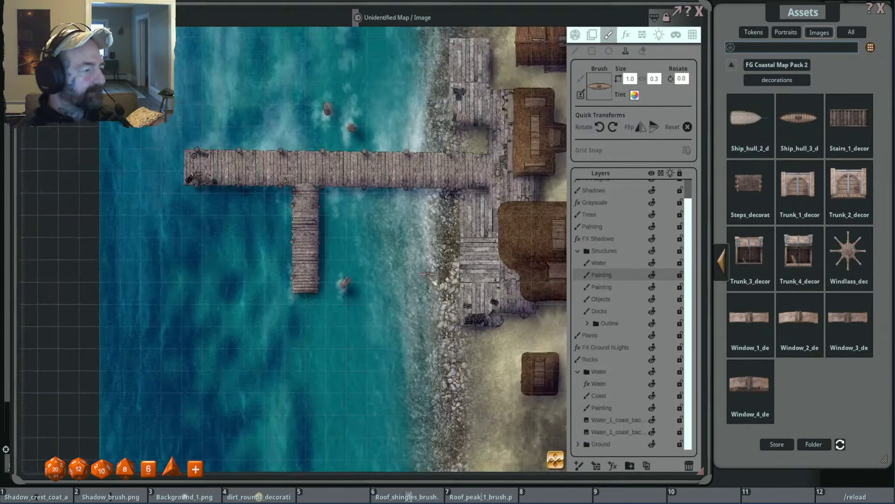
{"action": "scroll", "coordinate": [567, 261], "scroll_direction": "left", "scroll_amount": 3}
{"action": "key", "text": "ctrl"}
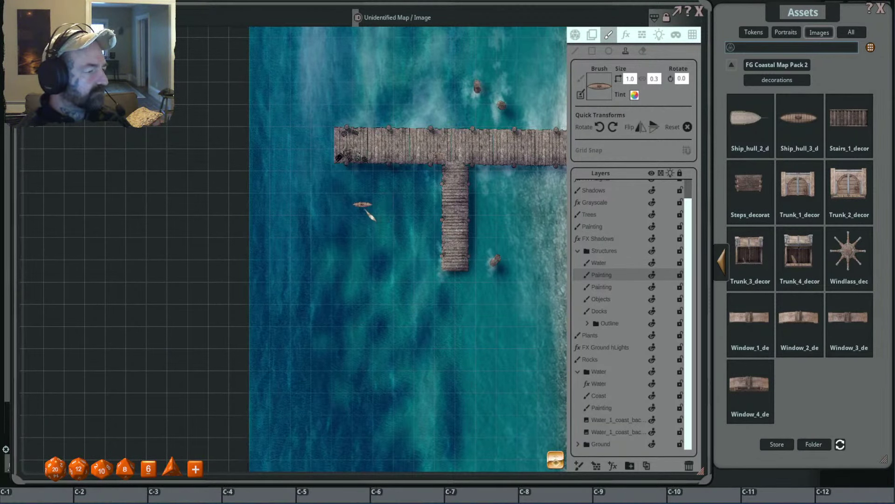
{"action": "scroll", "coordinate": [374, 216], "scroll_direction": "down", "scroll_amount": 1}
{"action": "scroll", "coordinate": [382, 217], "scroll_direction": "up", "scroll_amount": 2}
{"action": "key", "text": "shift"}
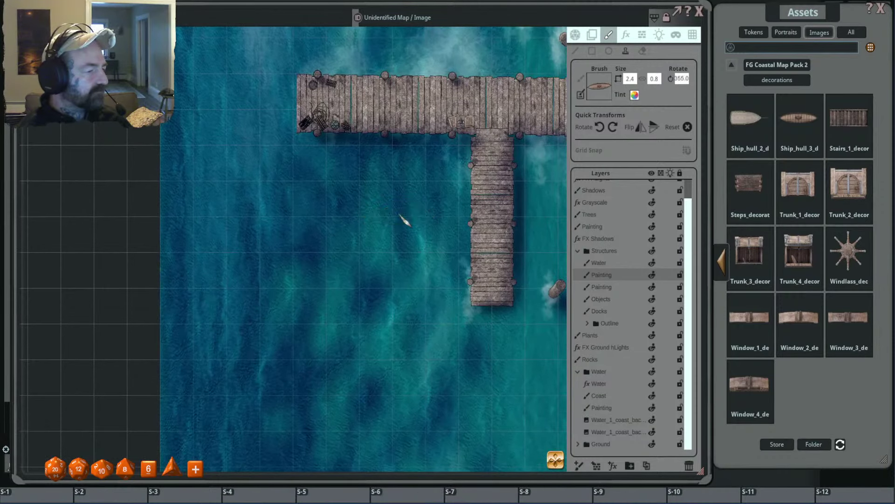
Rotate the ship hull brush to 305 degrees and try it at 1.6 by 0.5 and 2.4 by 0.8 over the water beside the short side pier.
{"action": "scroll", "coordinate": [447, 183], "scroll_direction": "down", "scroll_amount": 1}
{"action": "mouse_move", "coordinate": [422, 185]}
{"action": "left_mouse_down"}
{"action": "mouse_move", "coordinate": [394, 206]}
{"action": "mouse_move", "coordinate": [371, 256]}
{"action": "left_mouse_up"}
{"action": "key", "text": "ctrl"}
{"action": "scroll", "coordinate": [336, 244], "scroll_direction": "down", "scroll_amount": 2}
{"action": "scroll", "coordinate": [345, 250], "scroll_direction": "down", "scroll_amount": 2}
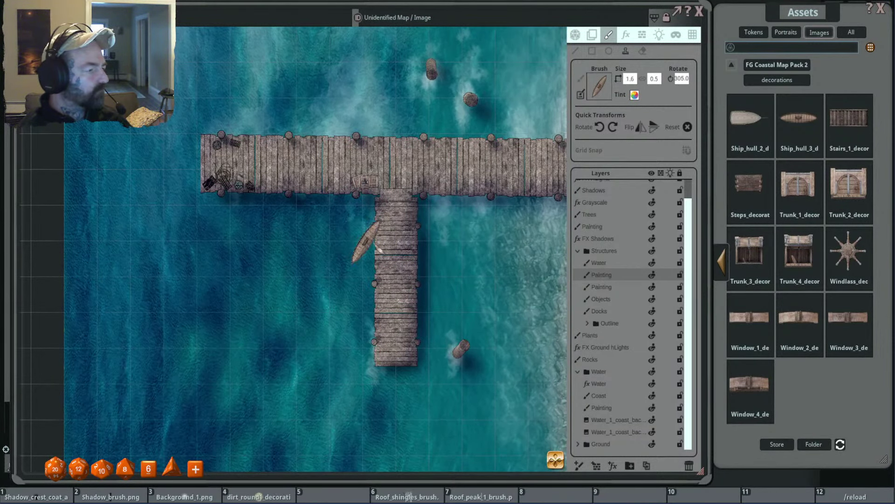
{"action": "mouse_move", "coordinate": [514, 256]}
{"action": "left_mouse_down"}
{"action": "mouse_move", "coordinate": [393, 246]}
{"action": "mouse_move", "coordinate": [537, 255]}
{"action": "left_mouse_up"}
{"action": "left_click_drag", "start_coordinate": [366, 254], "coordinate": [424, 254]}
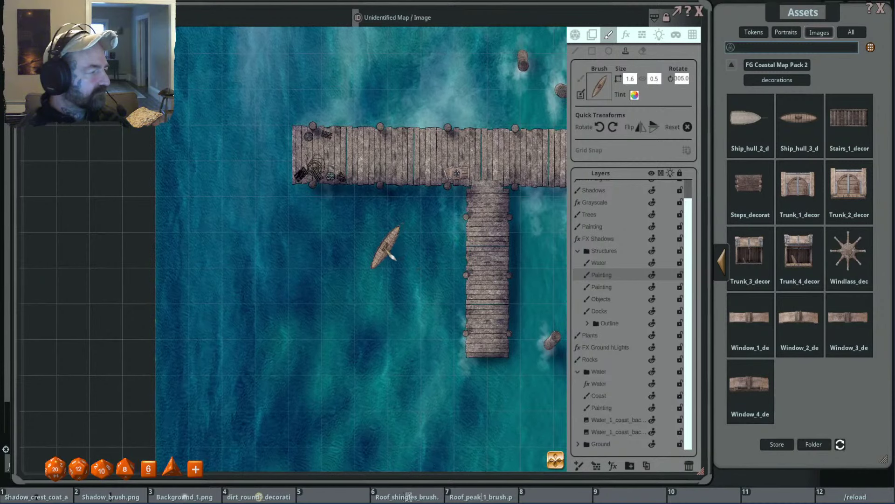
{"action": "scroll", "coordinate": [381, 256], "scroll_direction": "up", "scroll_amount": 2}
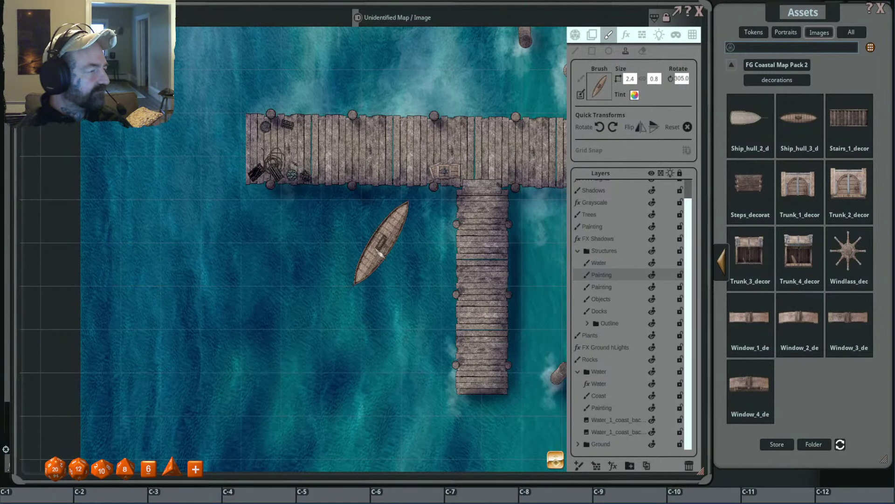
{"action": "scroll", "coordinate": [380, 243], "scroll_direction": "down", "scroll_amount": 3}
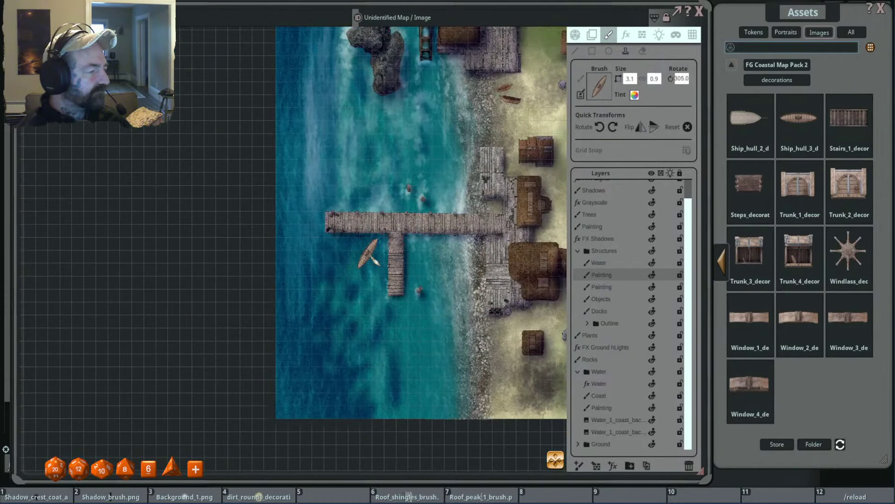
Enlarge the ship hull brush to 4.8 by 1.5 at 305 degrees and stamp it in the water off the main pier's seaward end.
{"action": "scroll", "coordinate": [337, 207], "scroll_direction": "up", "scroll_amount": 2, "text": "shift"}
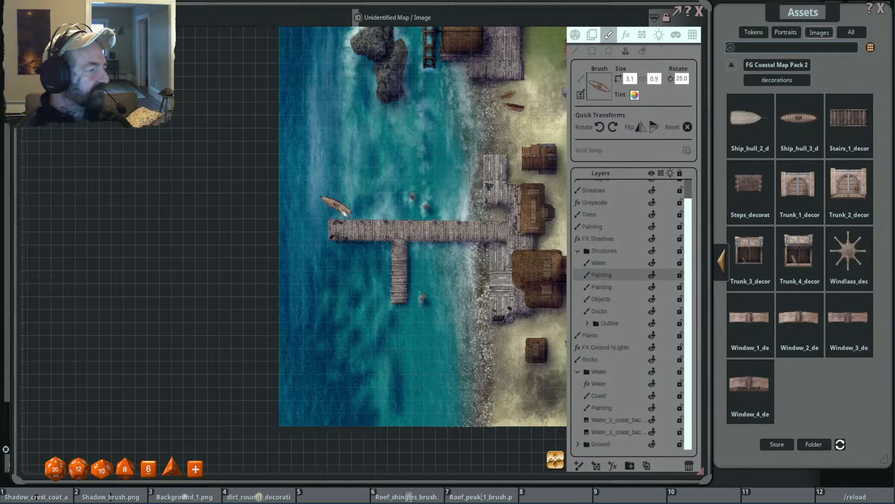
{"action": "scroll", "coordinate": [346, 210], "scroll_direction": "up", "scroll_amount": 3}
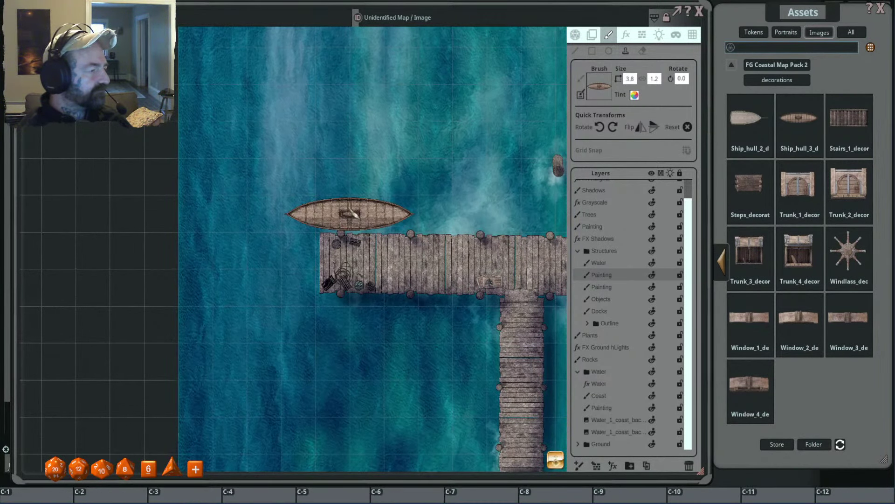
{"action": "scroll", "coordinate": [352, 212], "scroll_direction": "up", "scroll_amount": 5, "text": "ctrl"}
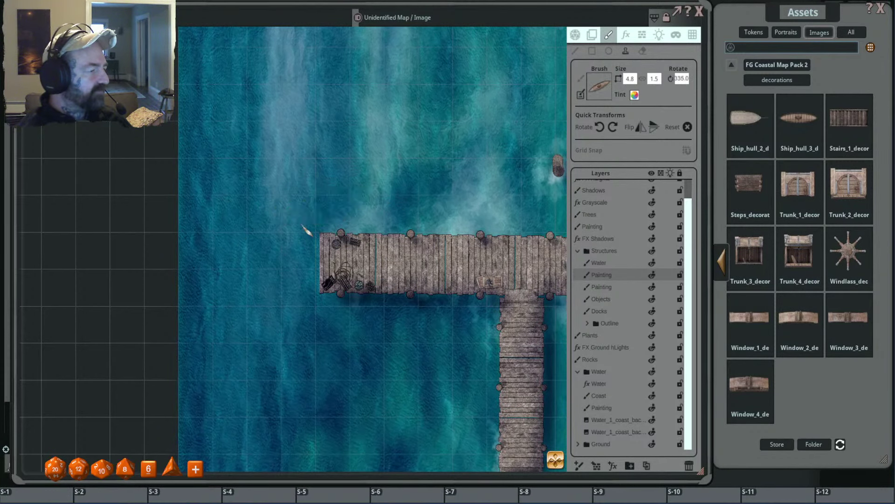
{"action": "scroll", "coordinate": [303, 231], "scroll_direction": "down", "scroll_amount": 4, "text": "shift"}
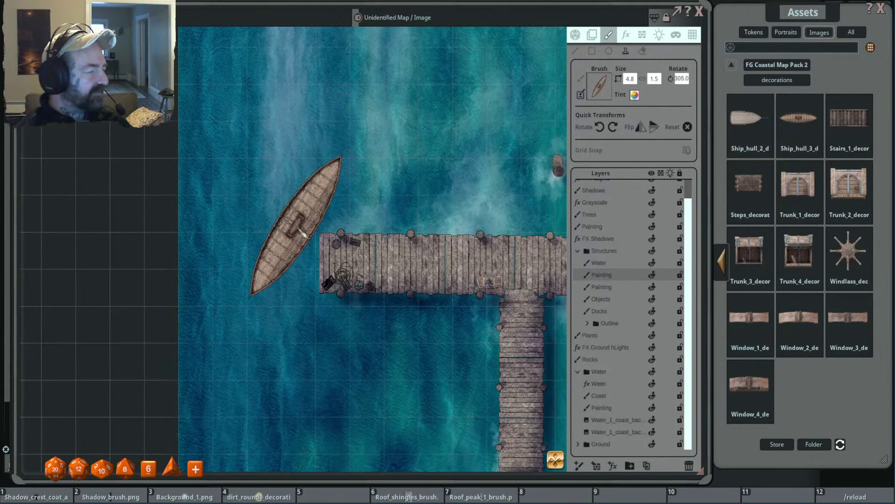
{"action": "left_click_drag", "start_coordinate": [297, 226], "coordinate": [338, 227]}
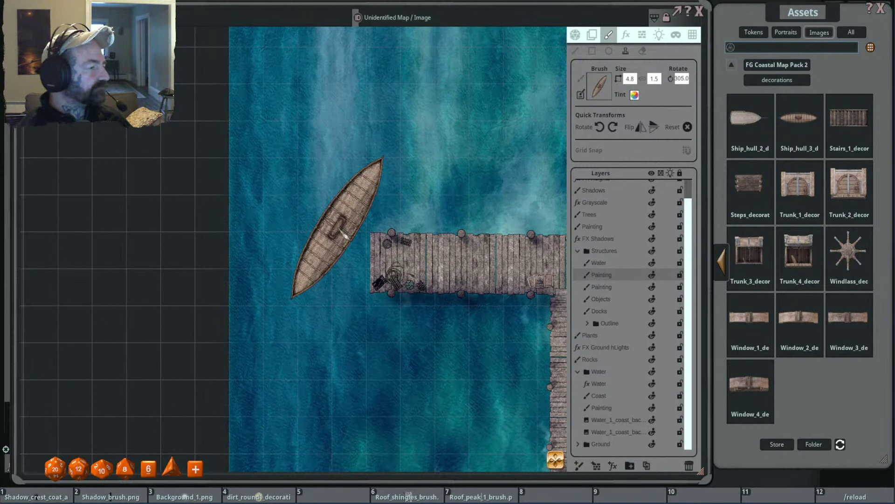
{"action": "left_click", "coordinate": [345, 232]}
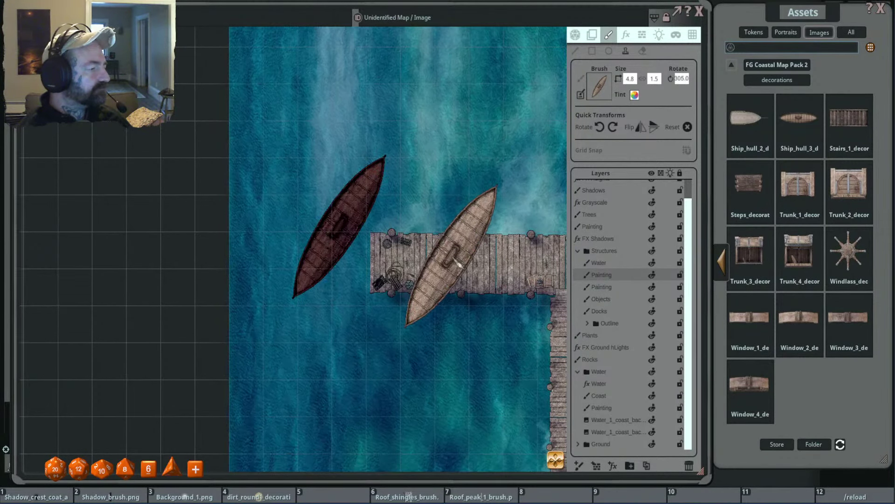
Remove the ship hull stamped off the main pier's seaward end, erasing it with a 0.8 by 0.8 eraser.
{"action": "scroll", "coordinate": [518, 255], "scroll_direction": "down", "scroll_amount": 4}
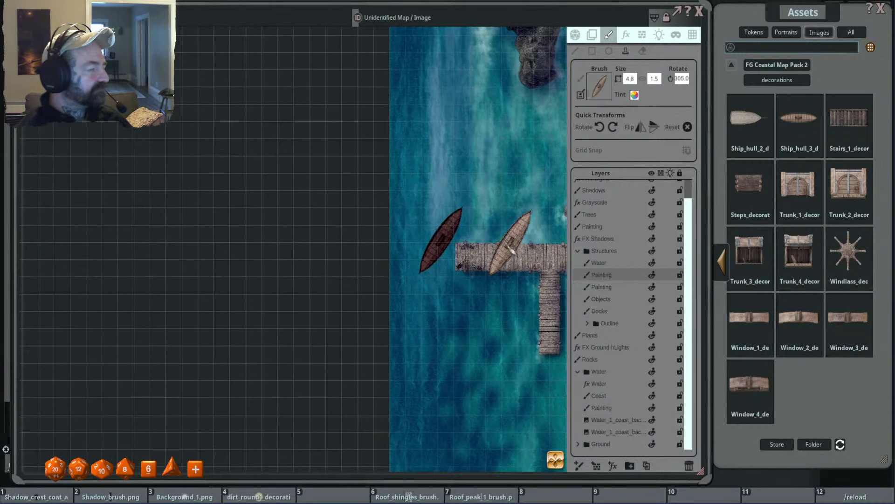
{"action": "scroll", "coordinate": [438, 234], "scroll_direction": "up", "scroll_amount": 4}
{"action": "key", "text": "ctrl"}
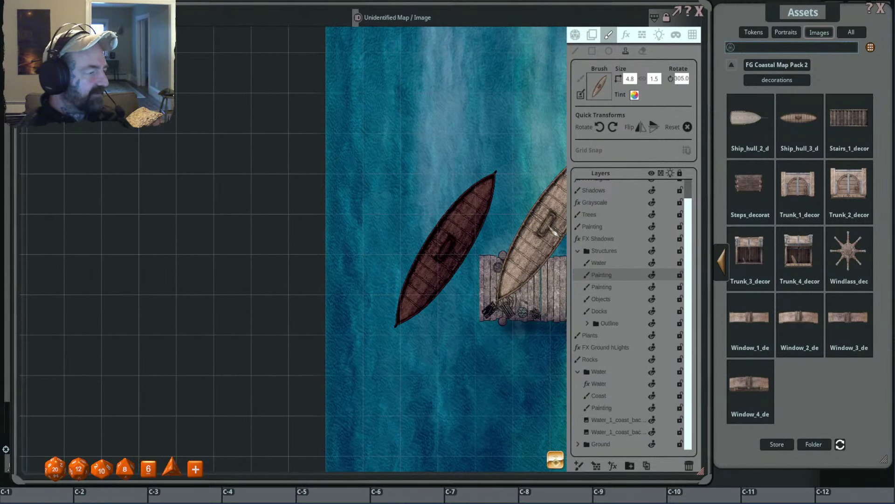
{"action": "scroll", "coordinate": [537, 224], "scroll_direction": "down", "scroll_amount": 3}
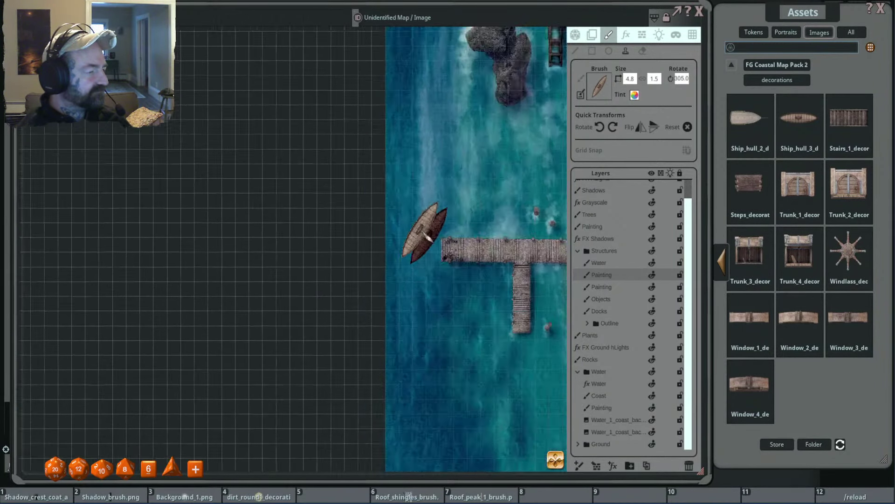
{"action": "key", "text": "ctrl+z"}
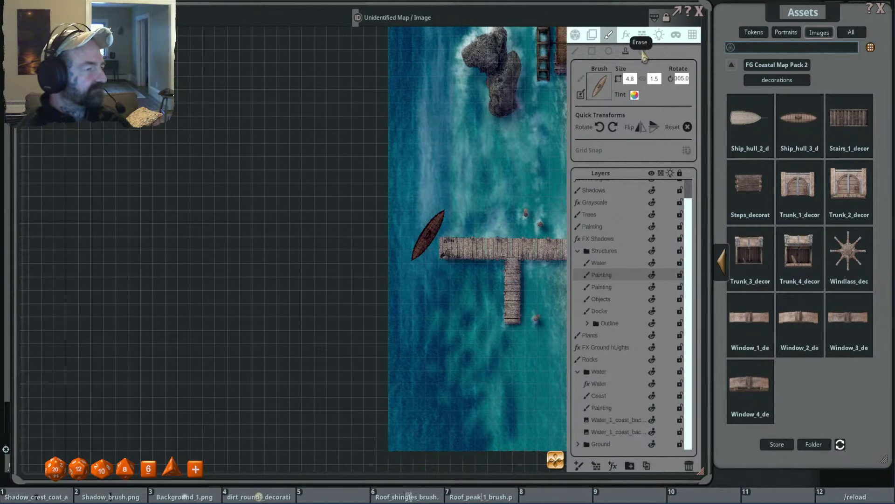
{"action": "scroll", "coordinate": [429, 233], "scroll_direction": "up", "scroll_amount": 3}
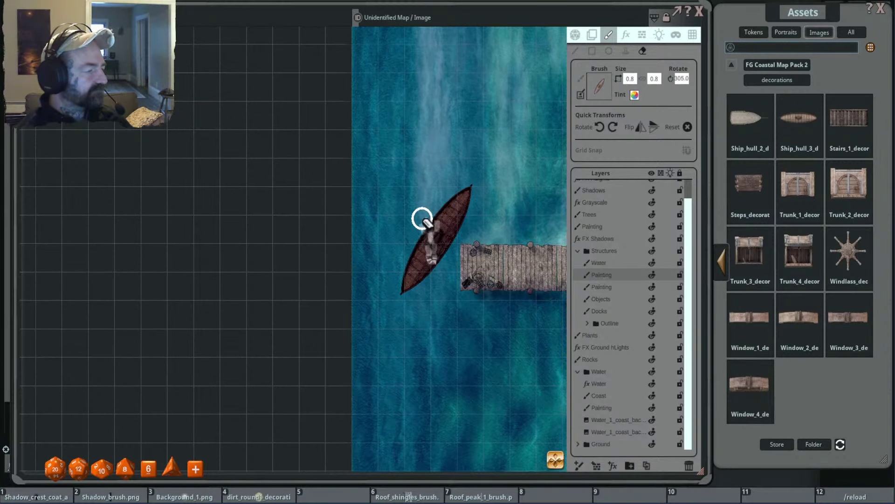
{"action": "scroll", "coordinate": [402, 210], "scroll_direction": "down", "scroll_amount": 3}
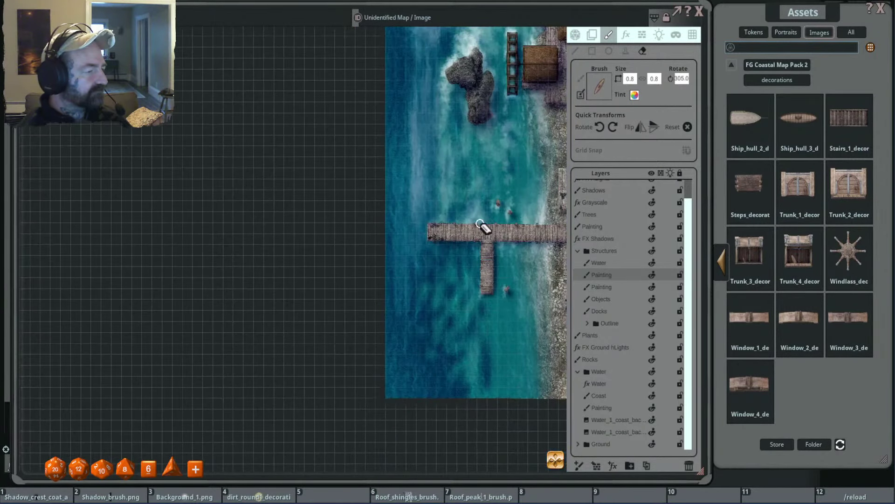
Load Crate_2 from the FG Coastal Map Pack 2 decorations as the brush and switch from erasing back to stamping.
{"action": "scroll", "coordinate": [397, 214], "scroll_direction": "up", "scroll_amount": 3}
{"action": "scroll", "coordinate": [500, 220], "scroll_direction": "down", "scroll_amount": 1}
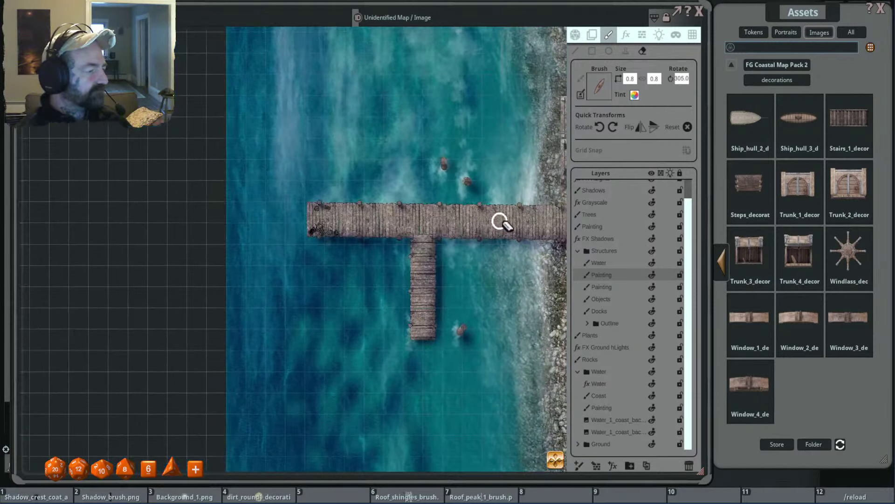
{"action": "scroll", "coordinate": [421, 223], "scroll_direction": "up", "scroll_amount": 2}
{"action": "scroll", "coordinate": [421, 223], "scroll_direction": "up", "scroll_amount": 4}
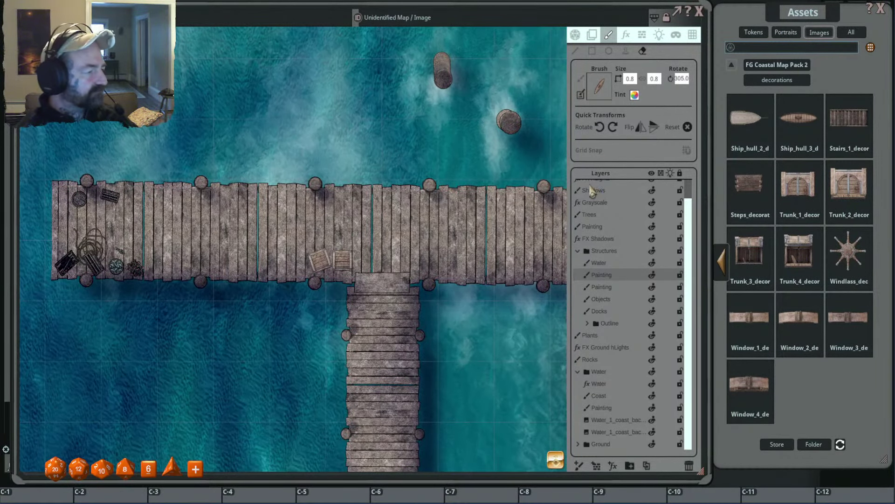
{"action": "scroll", "coordinate": [537, 174], "scroll_direction": "down", "scroll_amount": 3}
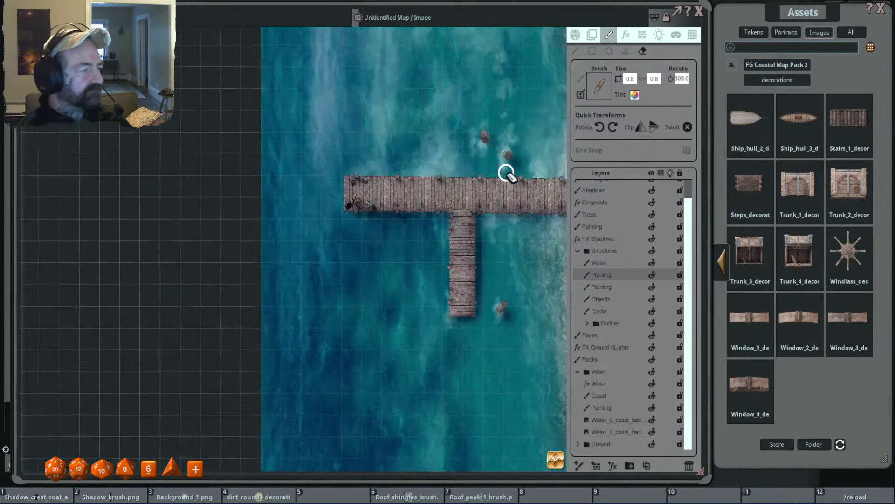
{"action": "scroll", "coordinate": [513, 170], "scroll_direction": "up", "scroll_amount": 1}
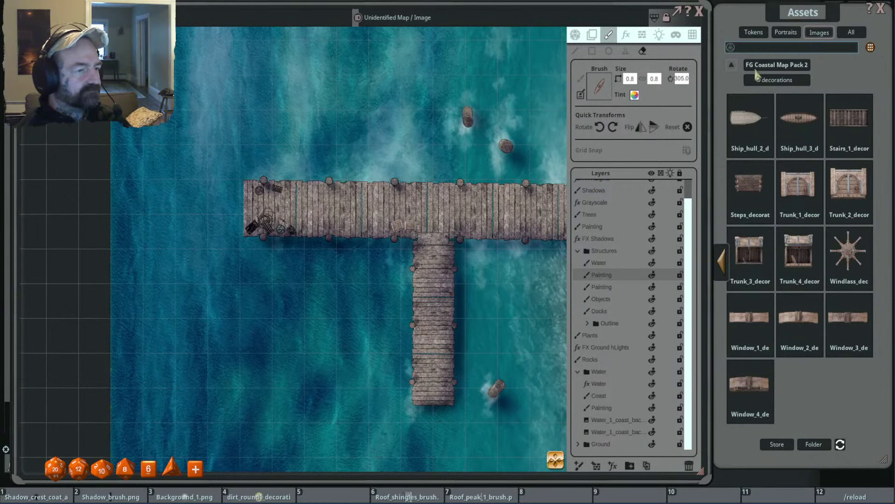
{"action": "left_click", "coordinate": [777, 65]}
{"action": "left_click", "coordinate": [803, 136]}
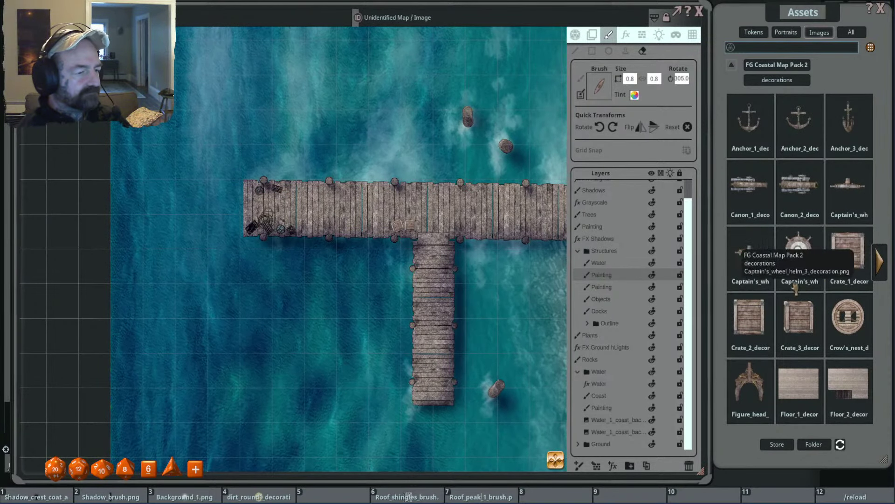
{"action": "left_click", "coordinate": [750, 319]}
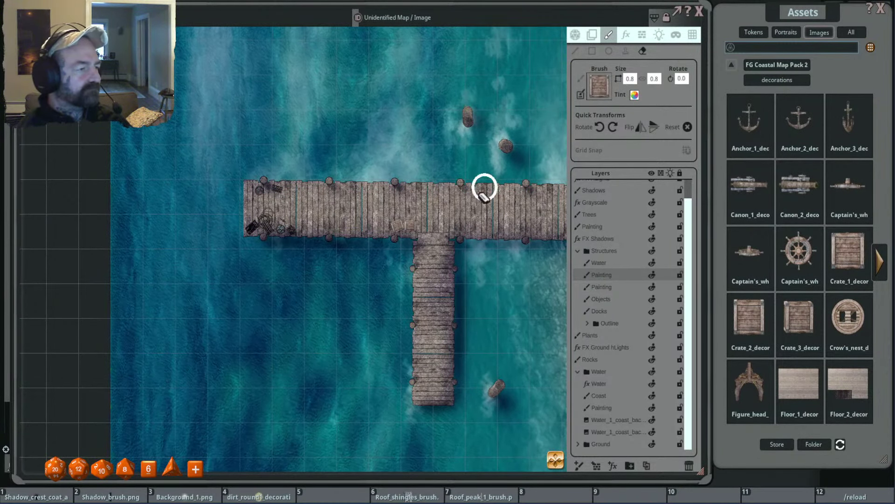
{"action": "left_click", "coordinate": [624, 51]}
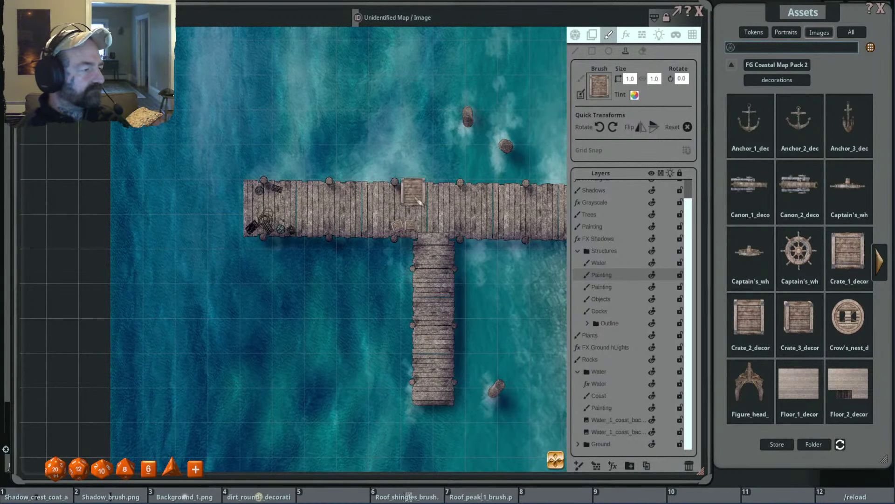
Shrink the crate brush to 0.4 by 0.4 and rotate it to 30 degrees over the two crates at the pier junction.
{"action": "scroll", "coordinate": [408, 208], "scroll_direction": "up", "scroll_amount": 5}
{"action": "scroll", "coordinate": [397, 269], "scroll_direction": "down", "scroll_amount": 2, "text": "ctrl"}
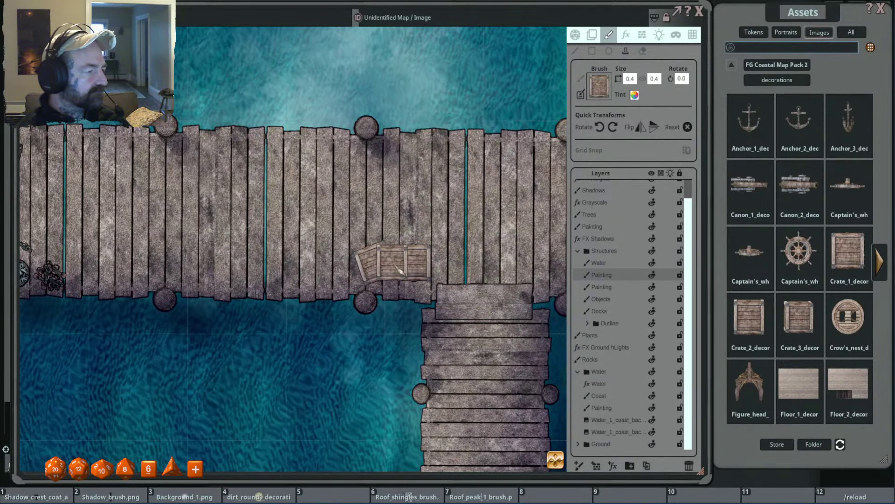
{"action": "scroll", "coordinate": [401, 274], "scroll_direction": "up", "scroll_amount": 2, "text": "shift"}
{"action": "scroll", "coordinate": [399, 274], "scroll_direction": "up", "scroll_amount": 1, "text": "shift"}
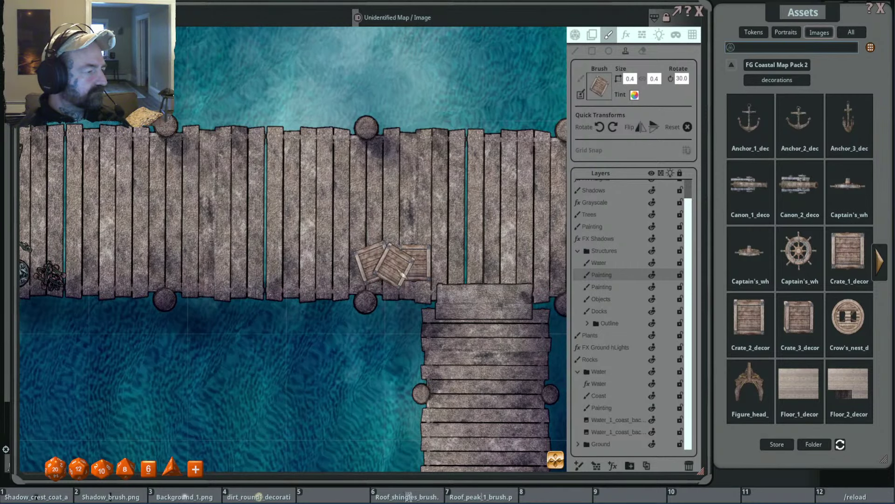
{"action": "left_click", "coordinate": [394, 266]}
{"action": "scroll", "coordinate": [434, 250], "scroll_direction": "up", "scroll_amount": 2}
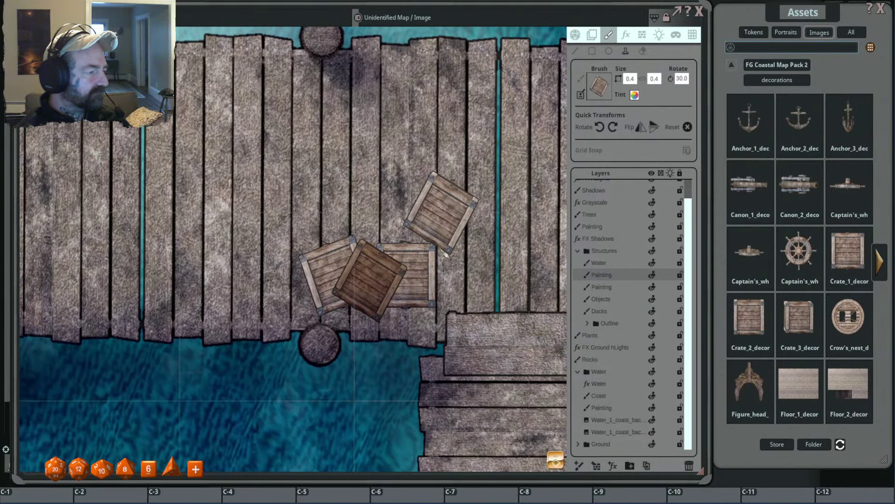
{"action": "key", "text": "ctrl+z"}
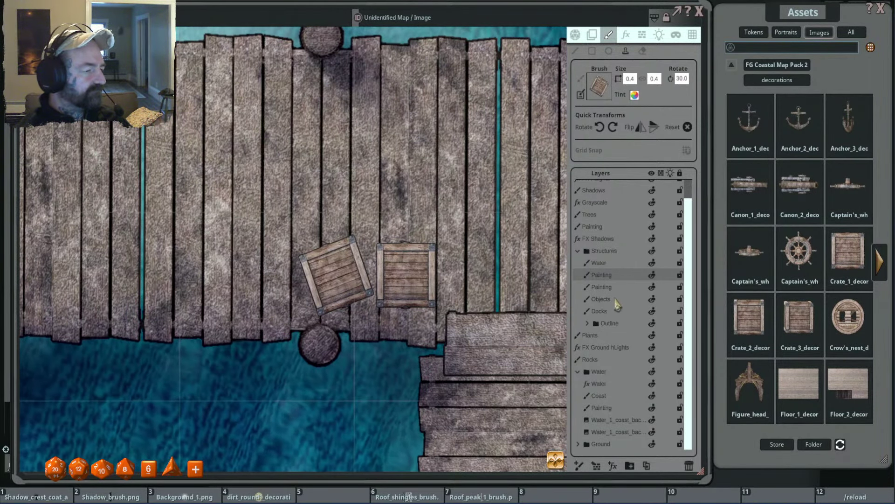
Select the Objects layer in the Structures group and stamp the rotated crate on top of the two crates at the pier junction.
{"action": "left_click", "coordinate": [616, 300]}
{"action": "left_click", "coordinate": [366, 276]}
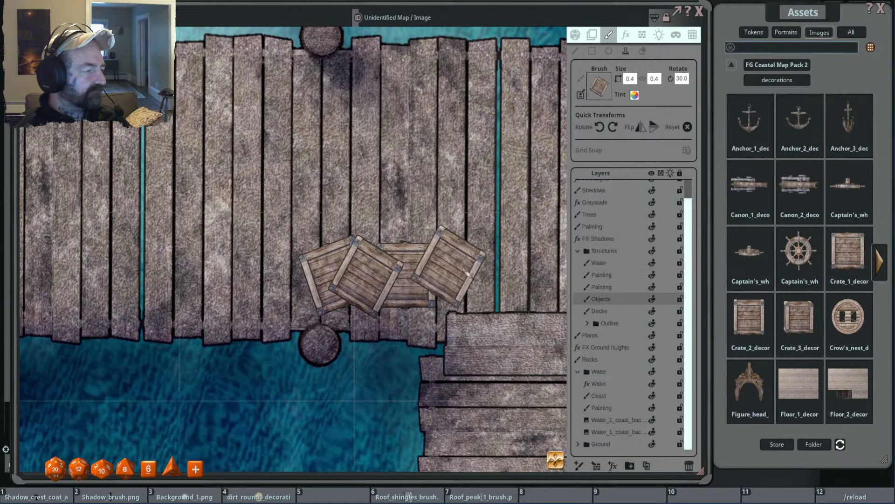
Find the Lantern_7 decoration, shrink its brush to 0.1 by 0.1 and stamp it on the unrotated crate at the pier junction.
{"action": "left_click", "coordinate": [881, 276]}
{"action": "left_click", "coordinate": [883, 275]}
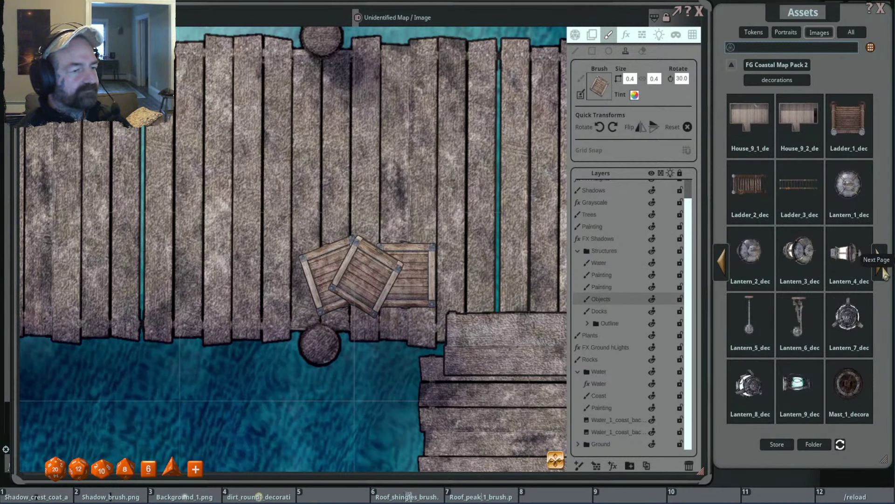
{"action": "left_click", "coordinate": [847, 317]}
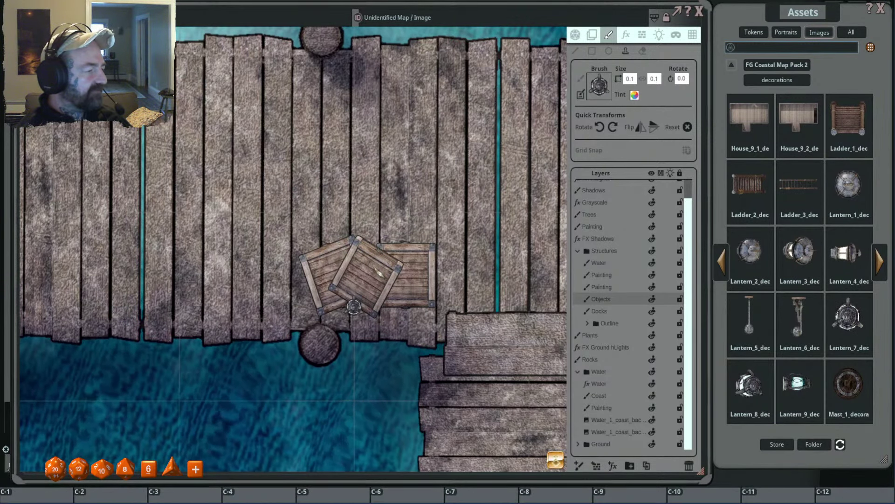
{"action": "scroll", "coordinate": [354, 306], "scroll_direction": "up", "scroll_amount": 1}
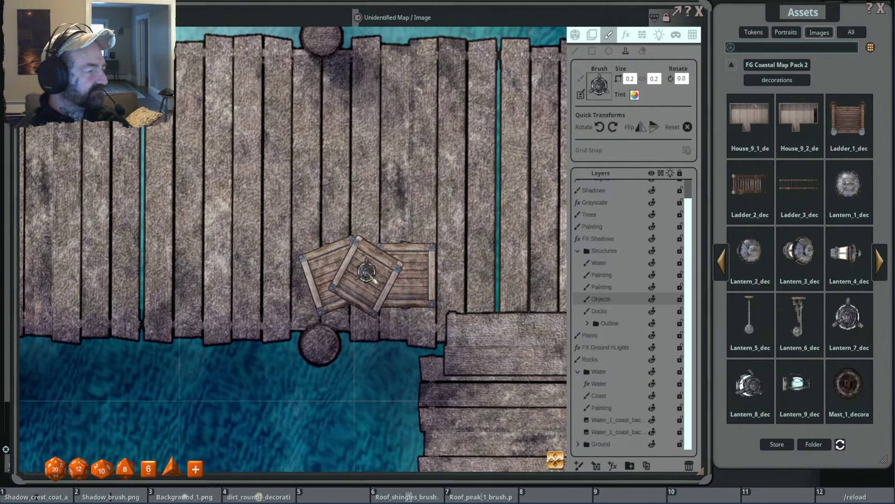
{"action": "scroll", "coordinate": [354, 307], "scroll_direction": "down", "scroll_amount": 1}
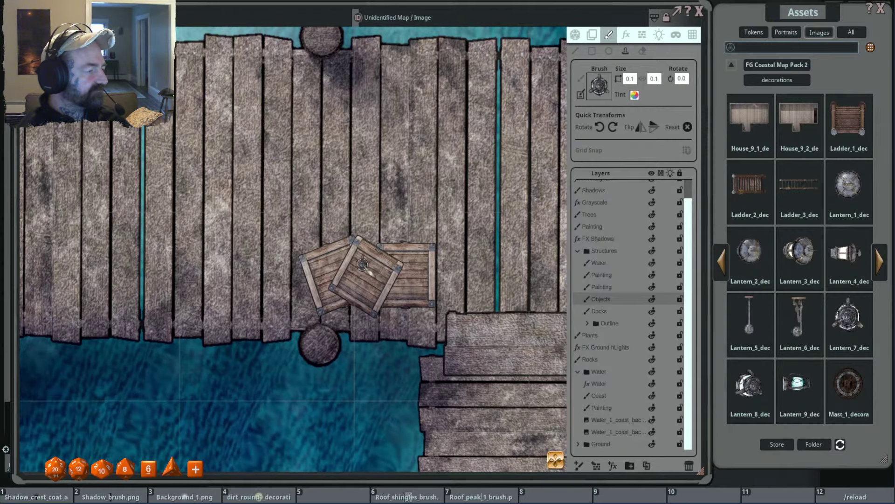
{"action": "left_click", "coordinate": [421, 256]}
{"action": "scroll", "coordinate": [457, 247], "scroll_direction": "up", "scroll_amount": 2}
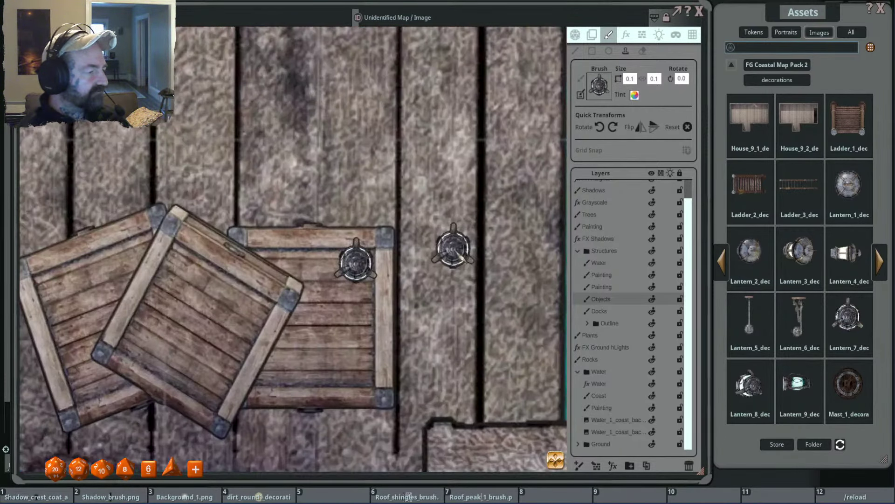
{"action": "scroll", "coordinate": [467, 247], "scroll_direction": "down", "scroll_amount": 5}
{"action": "scroll", "coordinate": [494, 246], "scroll_direction": "down", "scroll_amount": 8}
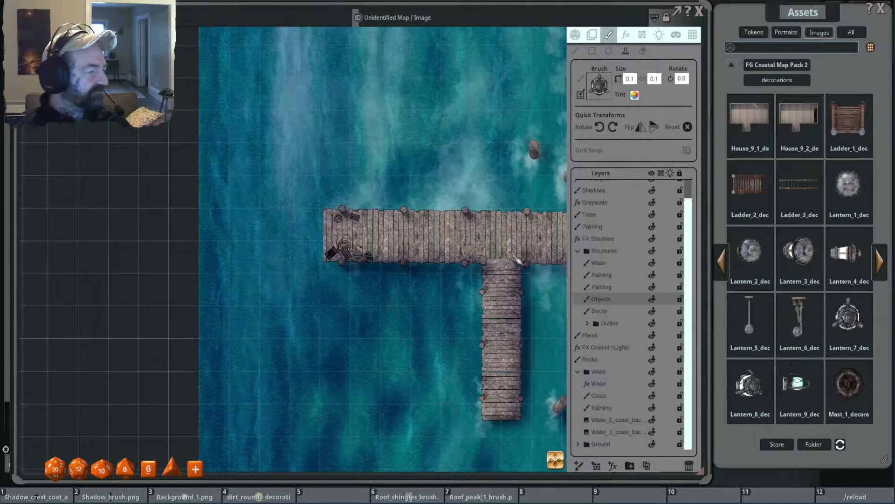
{"action": "scroll", "coordinate": [522, 255], "scroll_direction": "up", "scroll_amount": 6}
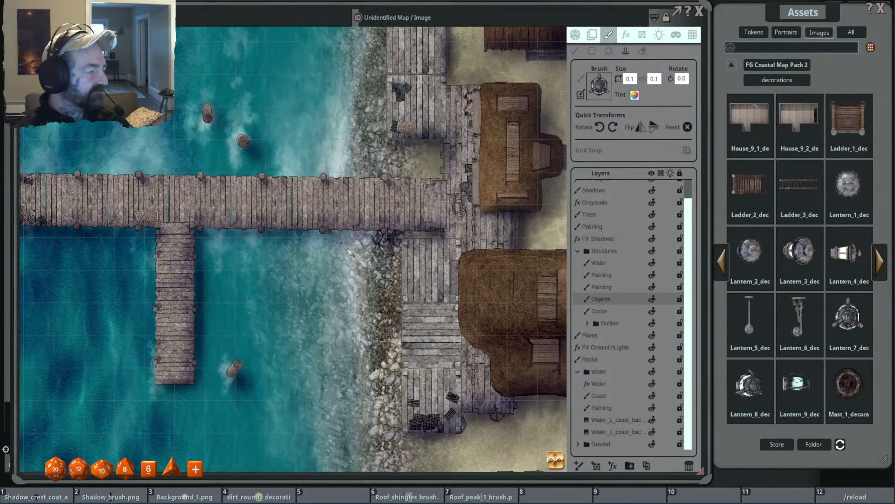
Find the Ship_hull_3 decoration in the FG Coastal Map Pack 2 images and load it as the brush.
{"action": "left_click_drag", "start_coordinate": [349, 252], "coordinate": [559, 254]}
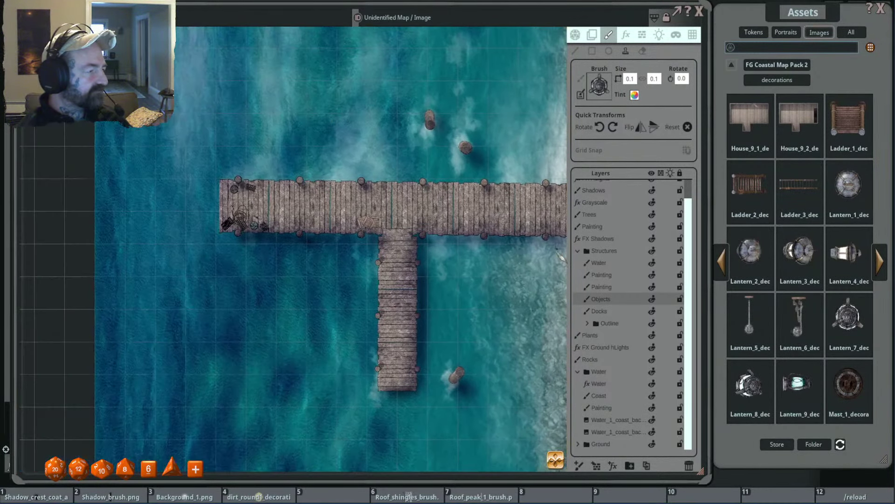
{"action": "left_click_drag", "start_coordinate": [380, 252], "coordinate": [448, 235]}
{"action": "scroll", "coordinate": [410, 233], "scroll_direction": "up", "scroll_amount": 5}
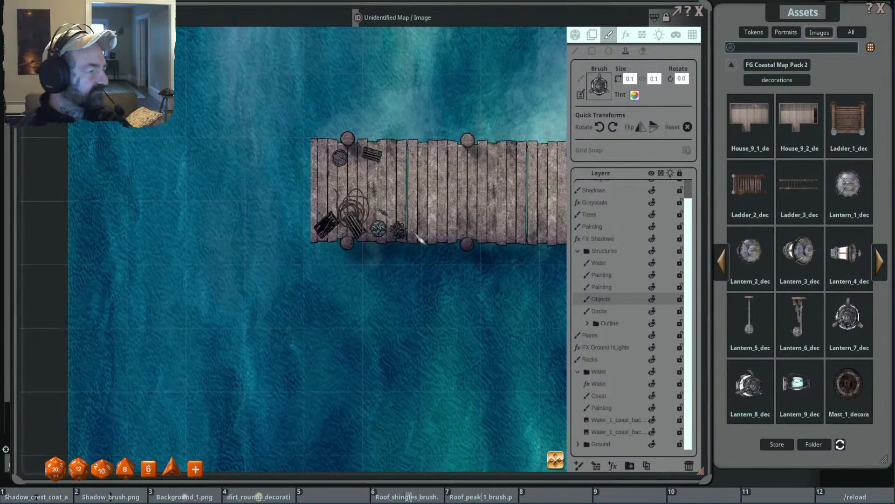
{"action": "scroll", "coordinate": [417, 240], "scroll_direction": "down", "scroll_amount": 5}
{"action": "scroll", "coordinate": [372, 249], "scroll_direction": "up", "scroll_amount": 1}
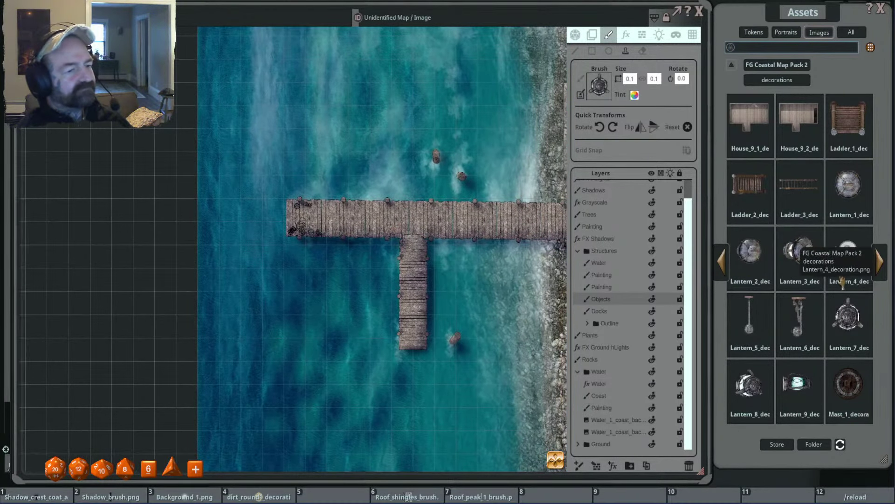
{"action": "left_click", "coordinate": [882, 262]}
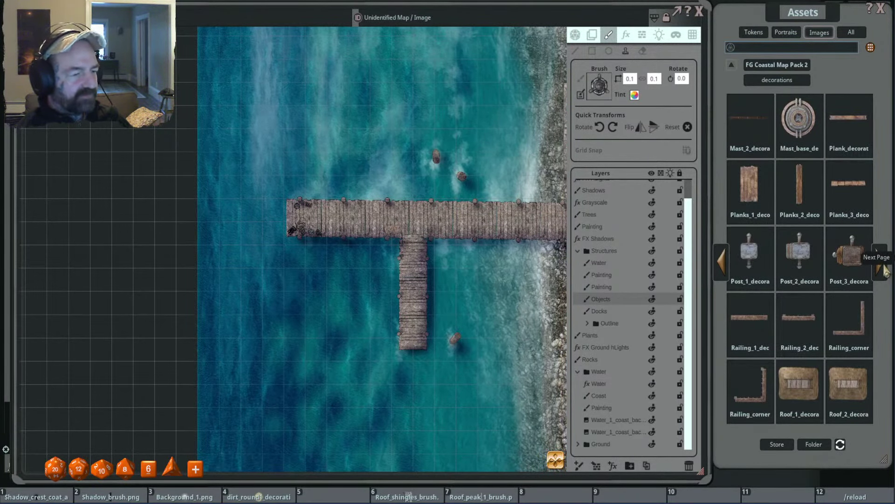
{"action": "left_click", "coordinate": [882, 267]}
{"action": "left_click", "coordinate": [883, 267]}
{"action": "left_click", "coordinate": [883, 270]}
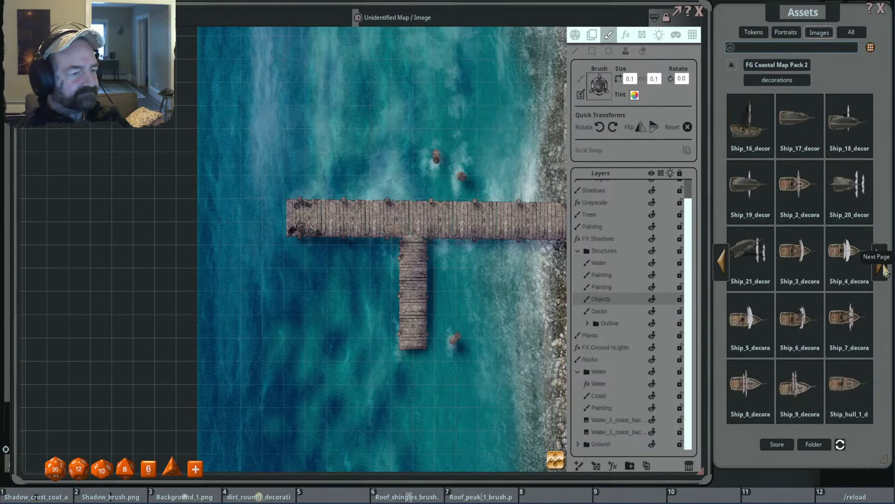
{"action": "left_click", "coordinate": [721, 262]}
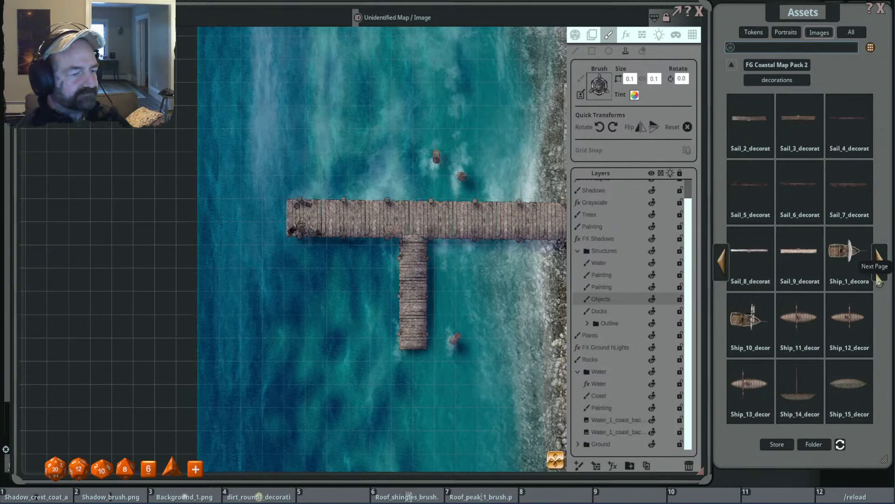
{"action": "left_click", "coordinate": [882, 278]}
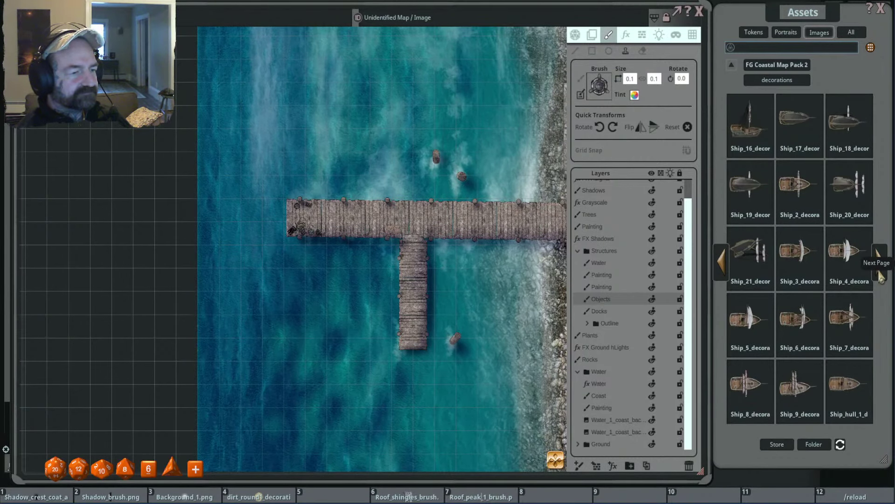
{"action": "left_click", "coordinate": [884, 273]}
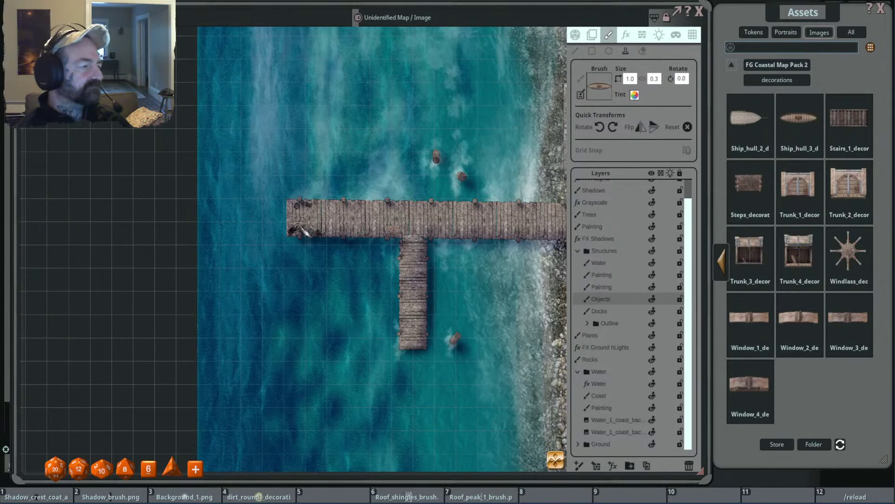
Enlarge the ship hull brush to 6.0 by 1.8 beside the seaward end of the main pier.
{"action": "scroll", "coordinate": [292, 169], "scroll_direction": "up", "scroll_amount": 10, "text": "ctrl"}
{"action": "scroll", "coordinate": [291, 169], "scroll_direction": "down", "scroll_amount": 4, "text": "alt"}
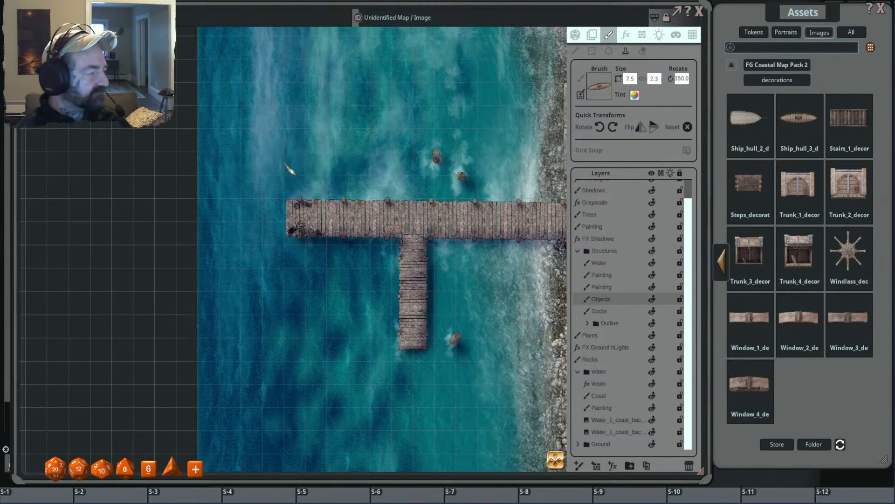
{"action": "scroll", "coordinate": [287, 186], "scroll_direction": "down", "scroll_amount": 3}
{"action": "scroll", "coordinate": [286, 186], "scroll_direction": "down", "scroll_amount": 3, "text": "ctrl"}
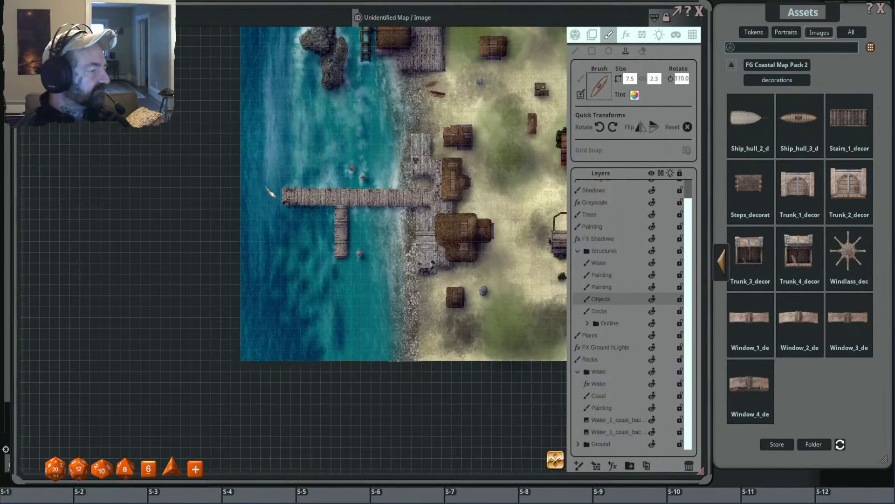
{"action": "scroll", "coordinate": [280, 196], "scroll_direction": "down", "scroll_amount": 4, "text": "shift"}
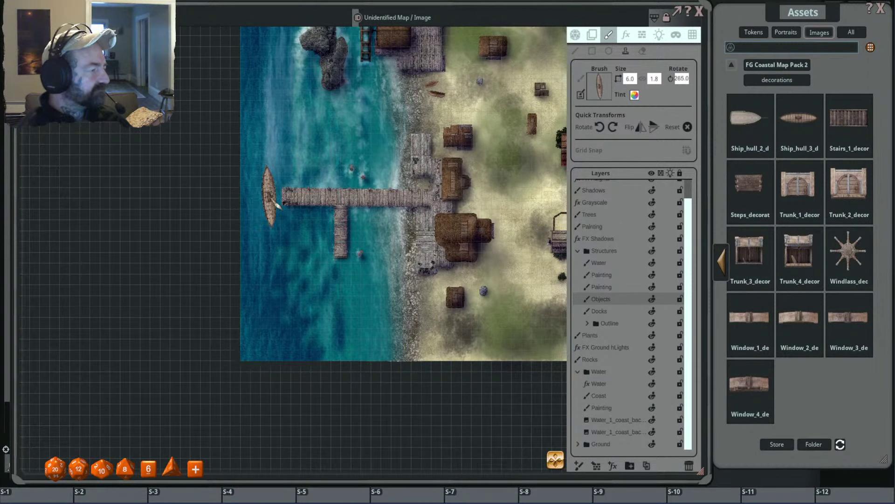
Rotate the ship hull brush to 190 degrees so the boat lies alongside the main pier's outer end.
{"action": "scroll", "coordinate": [270, 196], "scroll_direction": "down", "scroll_amount": 3, "text": "shift"}
{"action": "scroll", "coordinate": [271, 196], "scroll_direction": "up", "scroll_amount": 4}
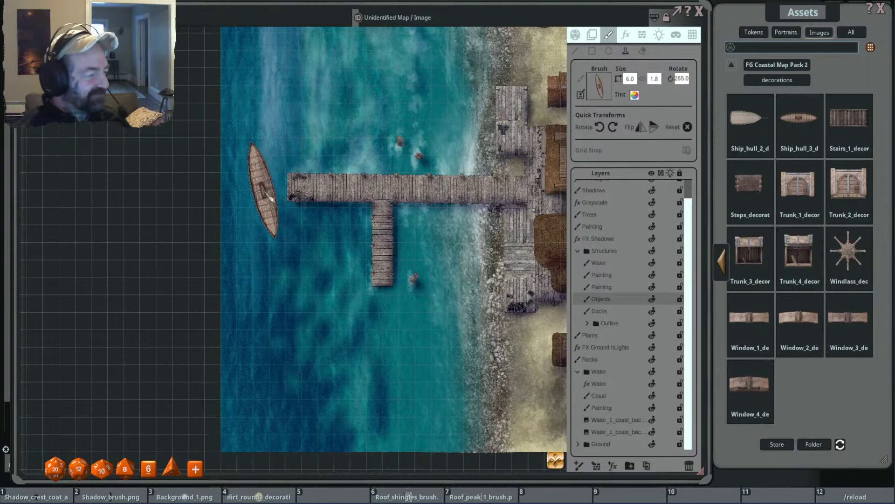
{"action": "scroll", "coordinate": [263, 191], "scroll_direction": "up", "scroll_amount": 3}
{"action": "scroll", "coordinate": [276, 211], "scroll_direction": "down", "scroll_amount": 1, "text": "shift"}
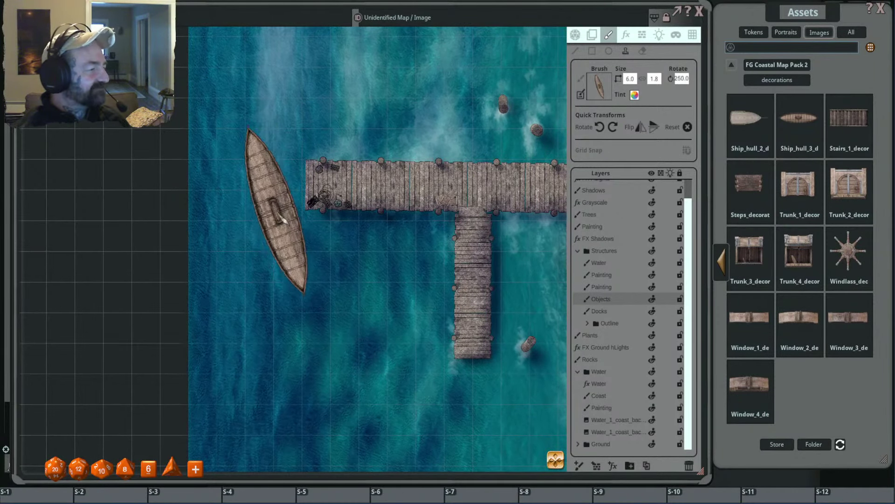
{"action": "scroll", "coordinate": [301, 242], "scroll_direction": "down", "scroll_amount": 2, "text": "shift"}
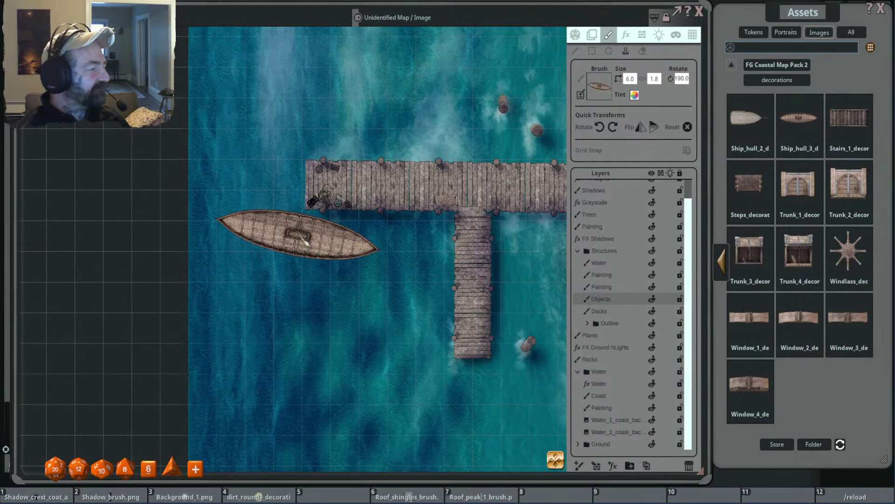
Select the Docks layer in the Structures group and stamp the boat in the water just south of the main pier's seaward end.
{"action": "scroll", "coordinate": [303, 242], "scroll_direction": "up", "scroll_amount": 3}
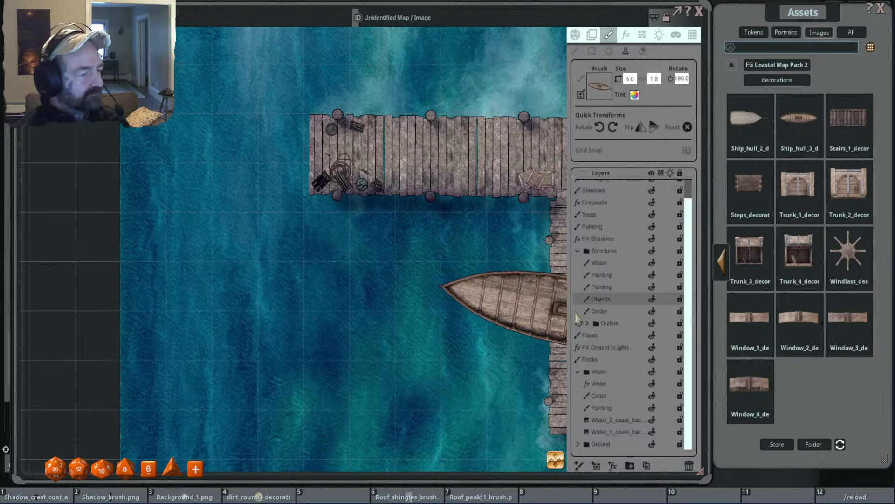
{"action": "left_click", "coordinate": [607, 311]}
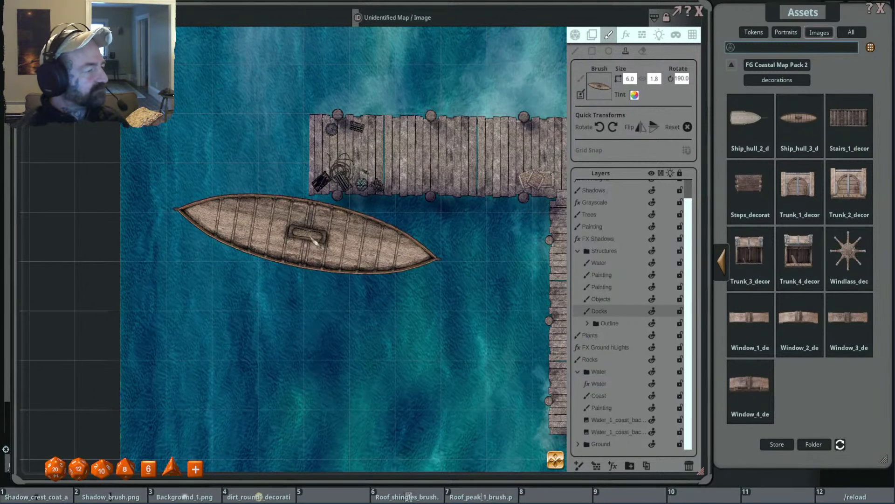
{"action": "left_click", "coordinate": [315, 241]}
{"action": "scroll", "coordinate": [531, 317], "scroll_direction": "down", "scroll_amount": 5}
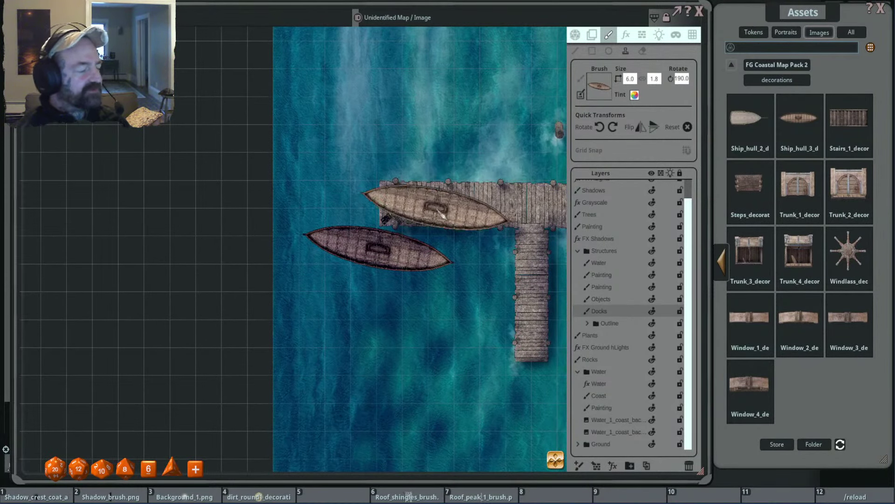
{"action": "scroll", "coordinate": [405, 240], "scroll_direction": "up", "scroll_amount": 4}
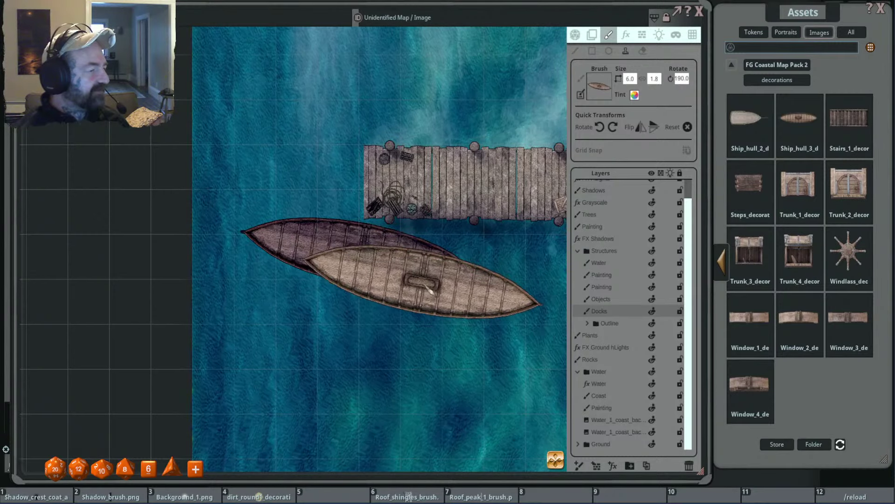
{"action": "scroll", "coordinate": [455, 289], "scroll_direction": "down", "scroll_amount": 2}
{"action": "scroll", "coordinate": [494, 285], "scroll_direction": "up", "scroll_amount": 2}
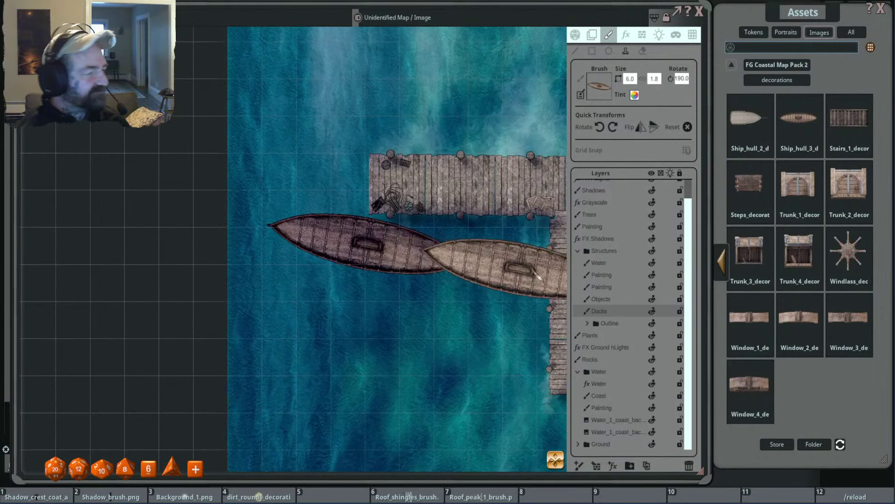
{"action": "scroll", "coordinate": [539, 278], "scroll_direction": "up", "scroll_amount": 2}
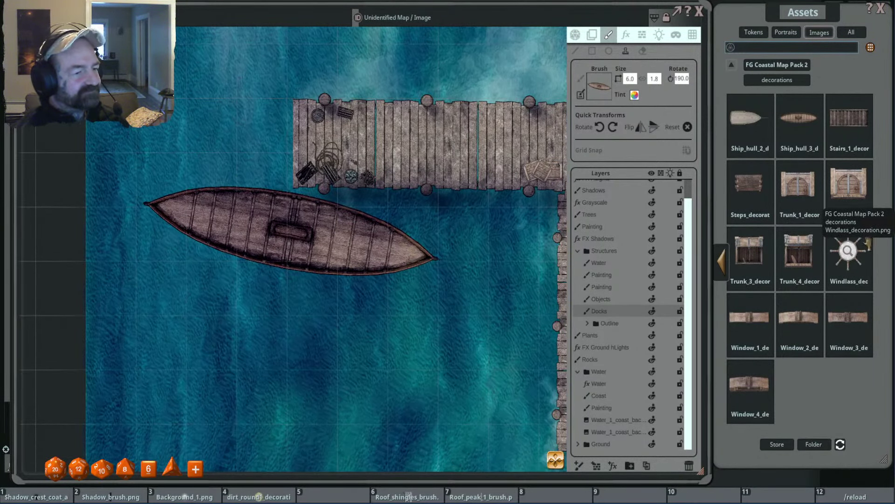
Find the round, face-on Captain's wheel decoration in FG Coastal Map Pack 2 and load it as the brush.
{"action": "left_click", "coordinate": [722, 262]}
{"action": "left_click", "coordinate": [722, 262]}
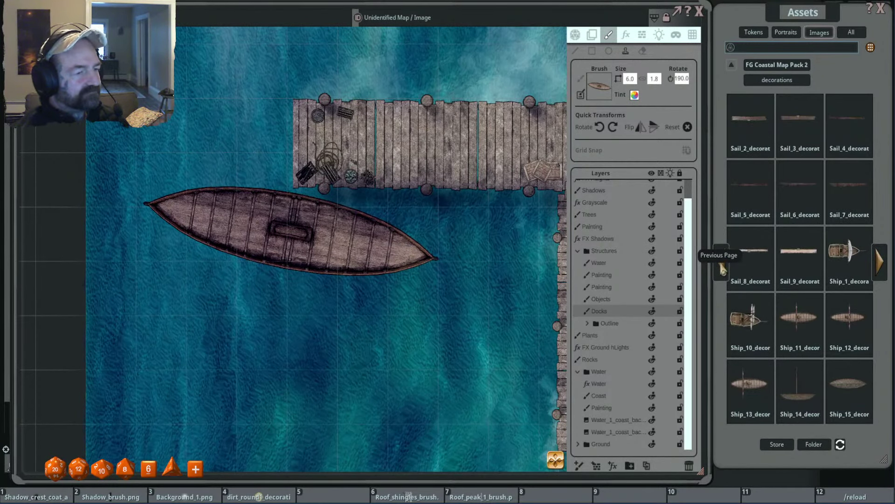
{"action": "left_click", "coordinate": [722, 267]}
{"action": "left_click", "coordinate": [722, 267]}
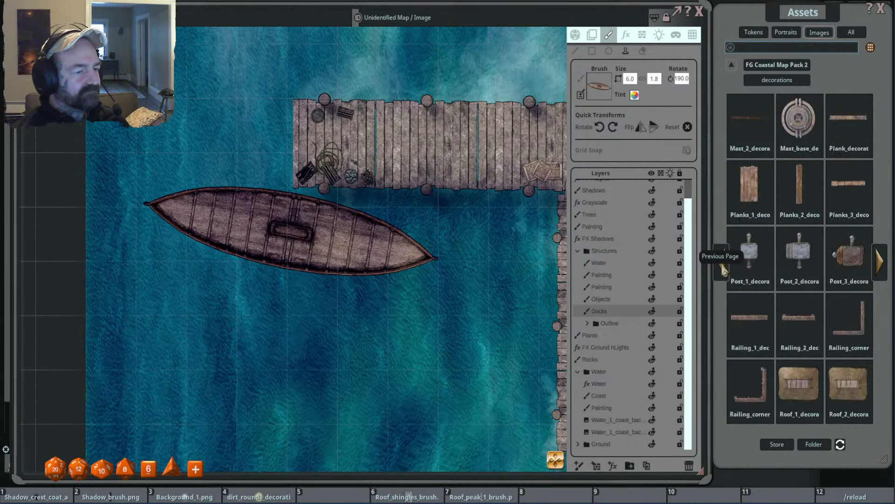
{"action": "left_click", "coordinate": [722, 268]}
{"action": "left_click", "coordinate": [722, 268]}
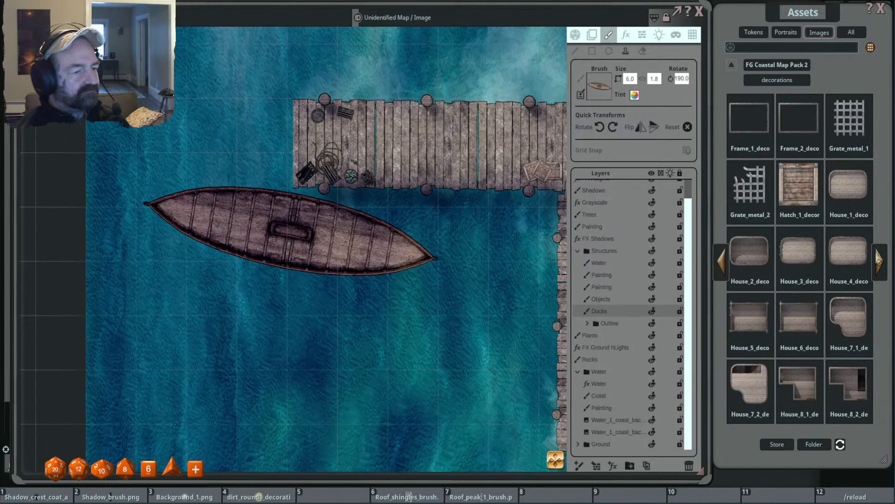
{"action": "left_click", "coordinate": [887, 264]}
{"action": "left_click", "coordinate": [724, 265]}
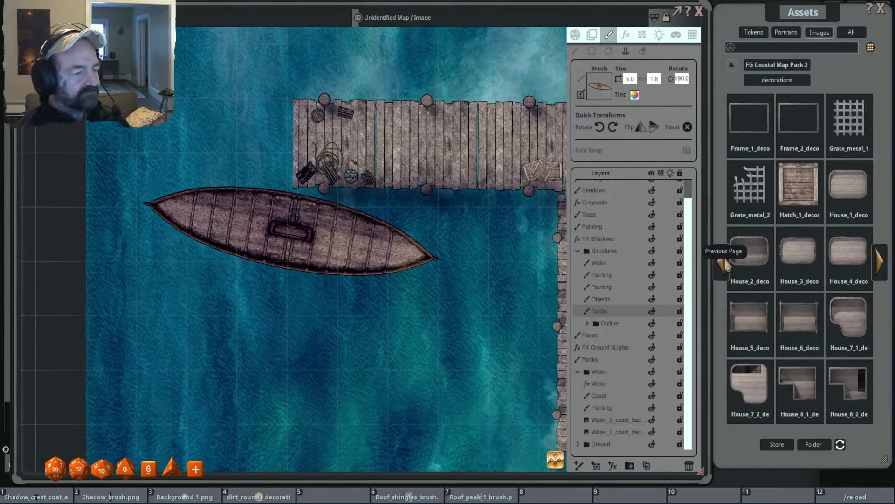
{"action": "left_click", "coordinate": [726, 266]}
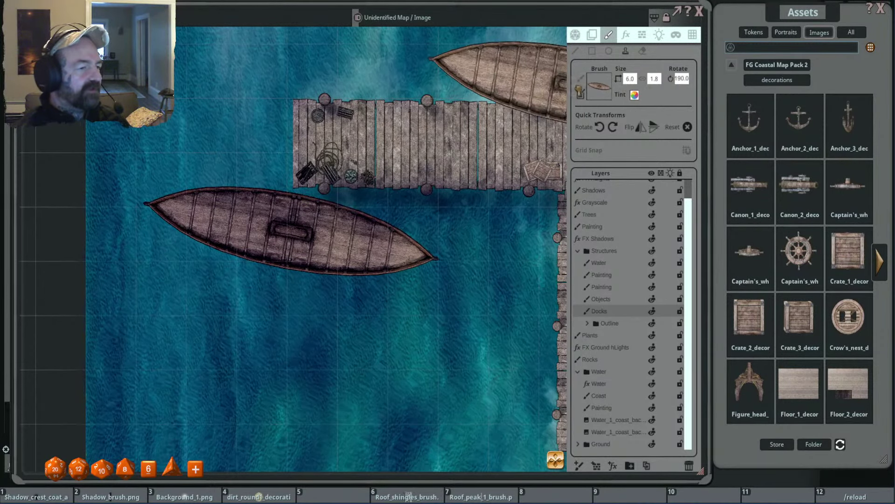
{"action": "left_click", "coordinate": [799, 251]}
Shrink the ship's wheel brush to 0.8 by 0.8 and rotate it to 35 degrees over the platforms north of the pier.
{"action": "scroll", "coordinate": [428, 210], "scroll_direction": "down", "scroll_amount": 3}
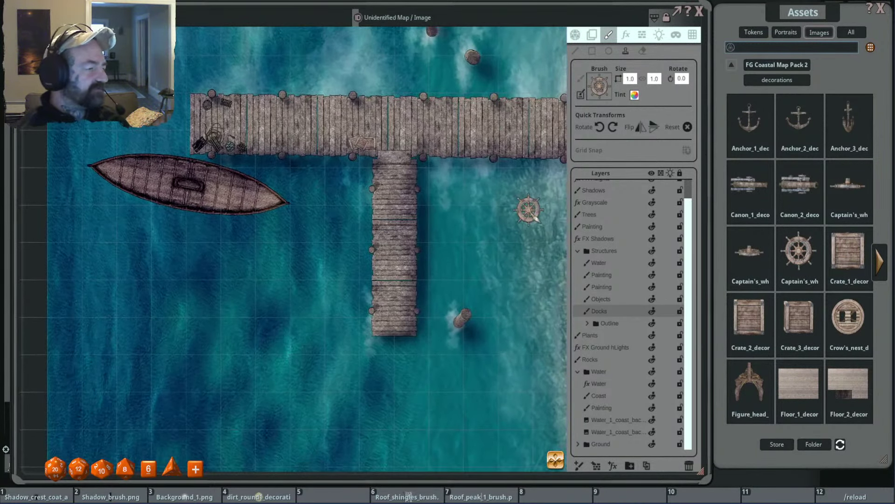
{"action": "left_click_drag", "start_coordinate": [537, 218], "coordinate": [385, 209]}
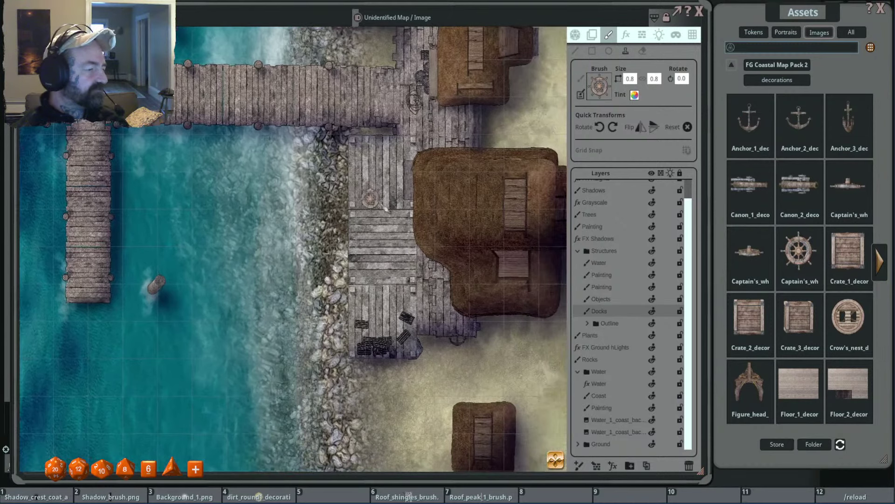
{"action": "mouse_move", "coordinate": [477, 126]}
{"action": "left_mouse_down"}
{"action": "mouse_move", "coordinate": [530, 164]}
{"action": "mouse_move", "coordinate": [463, 189]}
{"action": "left_mouse_up"}
{"action": "scroll", "coordinate": [464, 191], "scroll_direction": "up", "scroll_amount": 2}
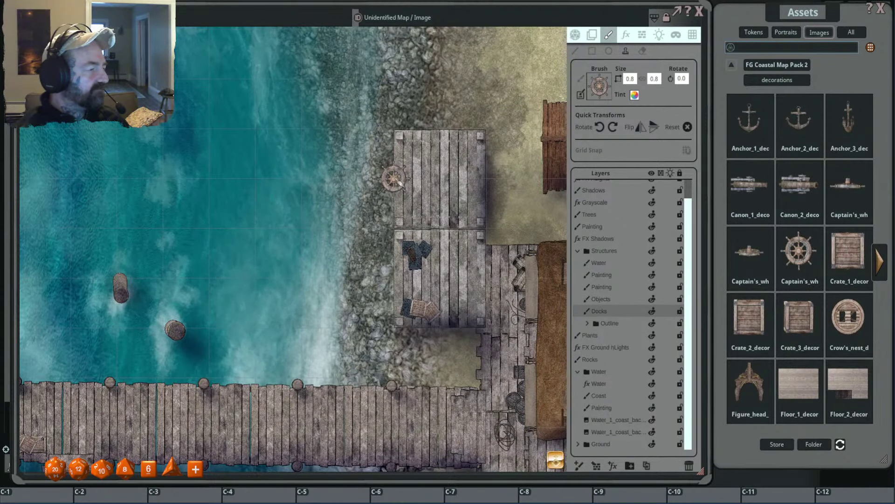
{"action": "scroll", "coordinate": [392, 175], "scroll_direction": "up", "scroll_amount": 7}
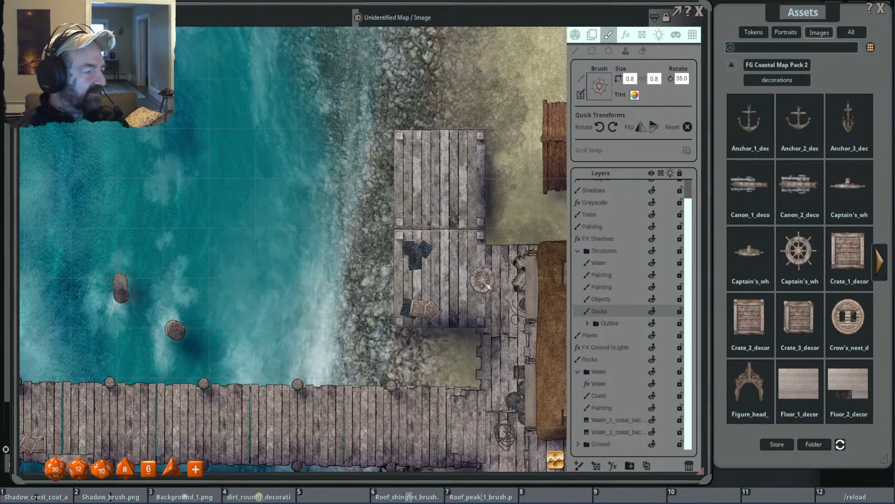
Select the Plants layer and stamp the ship's wheel partly beneath the shoreline edge of the northernmost platform above the pier.
{"action": "left_click", "coordinate": [607, 335]}
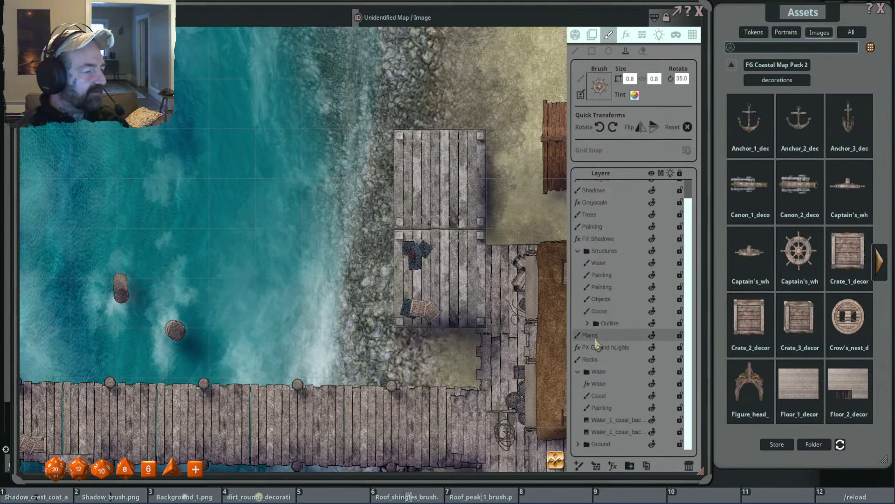
{"action": "left_click", "coordinate": [392, 189]}
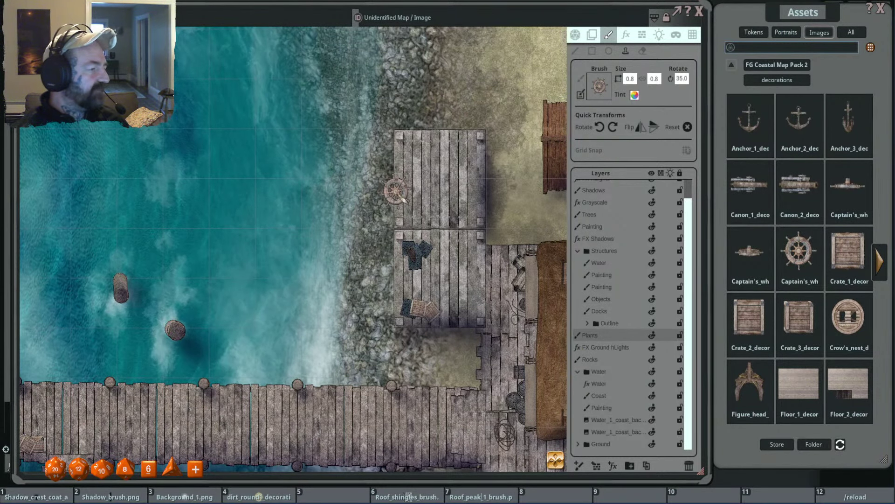
{"action": "scroll", "coordinate": [426, 212], "scroll_direction": "up", "scroll_amount": 3}
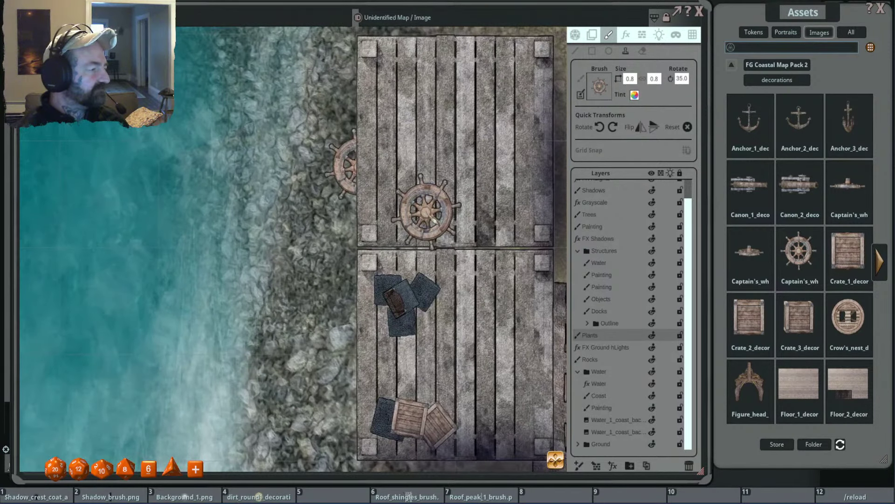
{"action": "scroll", "coordinate": [434, 218], "scroll_direction": "down", "scroll_amount": 3}
{"action": "scroll", "coordinate": [447, 225], "scroll_direction": "down", "scroll_amount": 2}
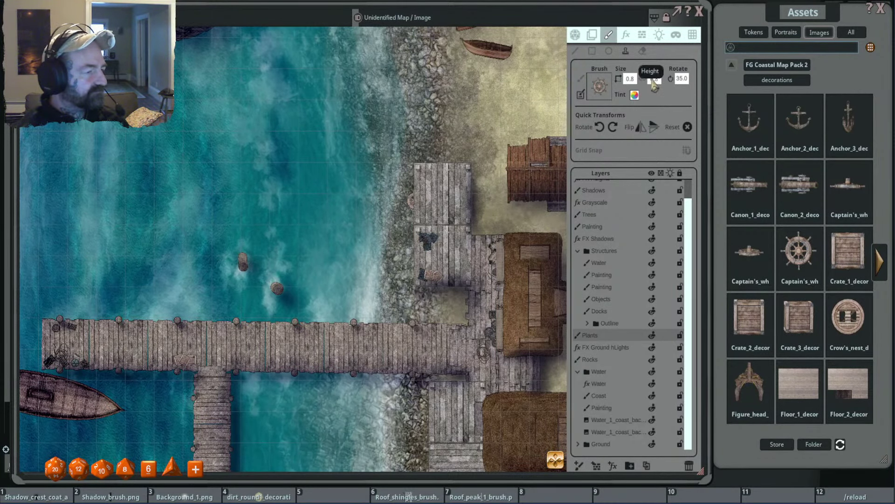
Switch from stamping to erasing and erase the ship's wheel at the northern platform's shoreline edge.
{"action": "left_click", "coordinate": [643, 51]}
{"action": "scroll", "coordinate": [440, 200], "scroll_direction": "up", "scroll_amount": 2}
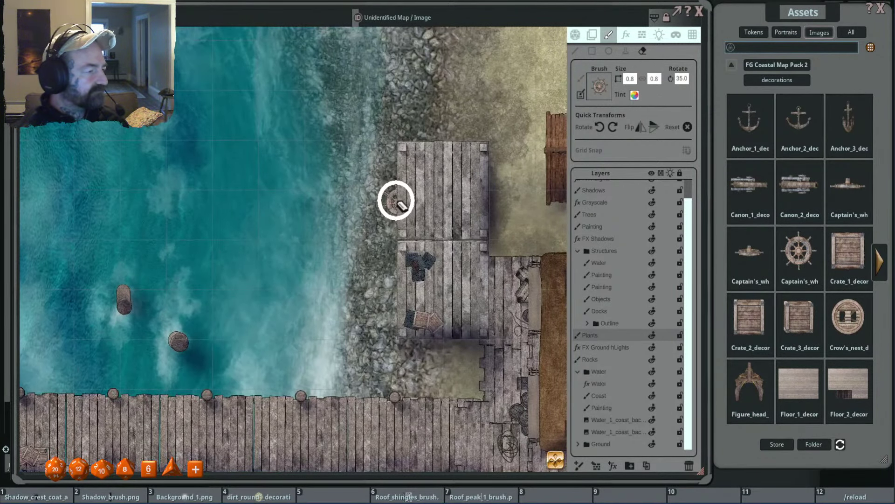
{"action": "scroll", "coordinate": [322, 216], "scroll_direction": "down", "scroll_amount": 2}
{"action": "scroll", "coordinate": [326, 216], "scroll_direction": "down", "scroll_amount": 2}
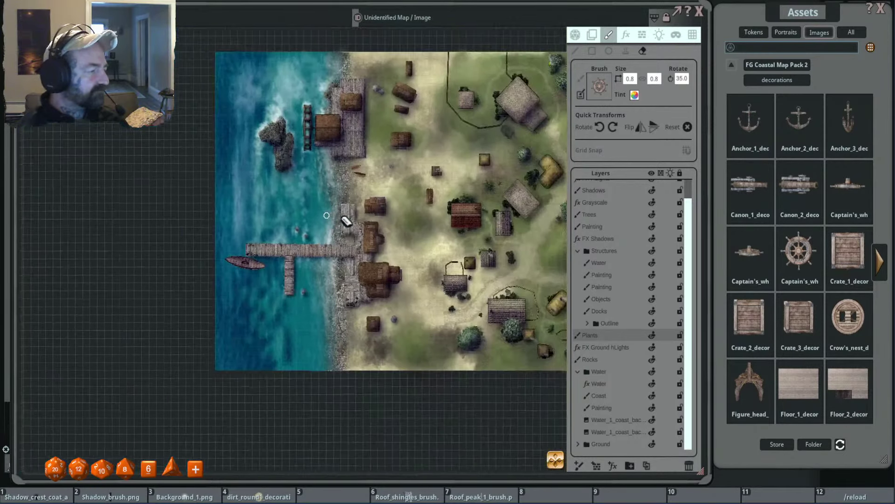
Switch back to stamping, rotate the ship's wheel to 85 degrees and stamp it at the north edge of the northernmost platform above the pier.
{"action": "scroll", "coordinate": [430, 219], "scroll_direction": "up", "scroll_amount": 5}
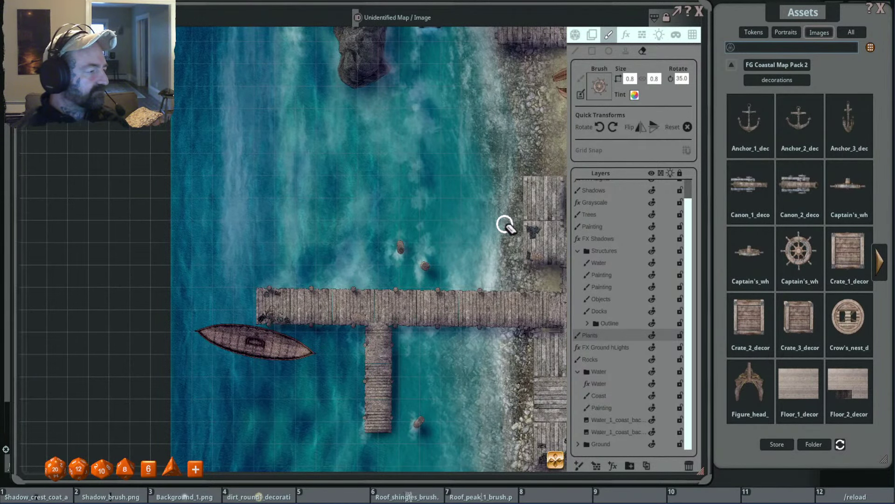
{"action": "left_click_drag", "start_coordinate": [505, 224], "coordinate": [349, 210]}
{"action": "left_click", "coordinate": [625, 50]}
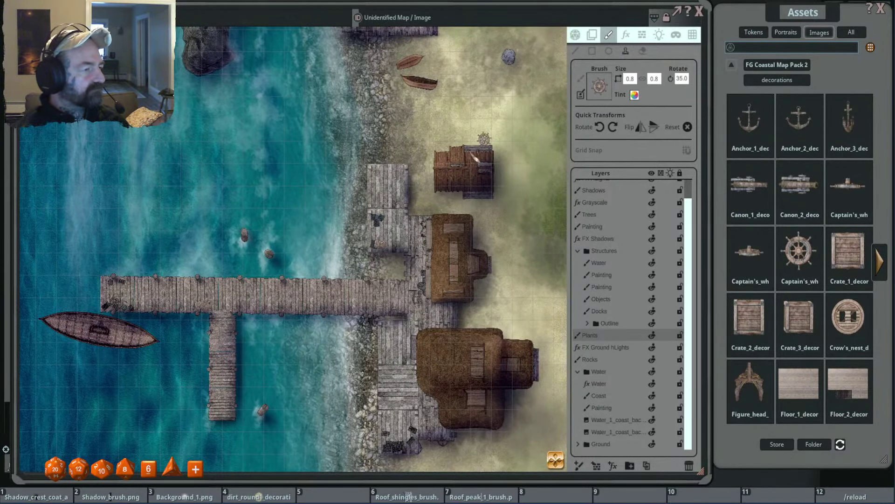
{"action": "scroll", "coordinate": [380, 173], "scroll_direction": "up", "scroll_amount": 2}
{"action": "scroll", "coordinate": [380, 155], "scroll_direction": "up", "scroll_amount": 2}
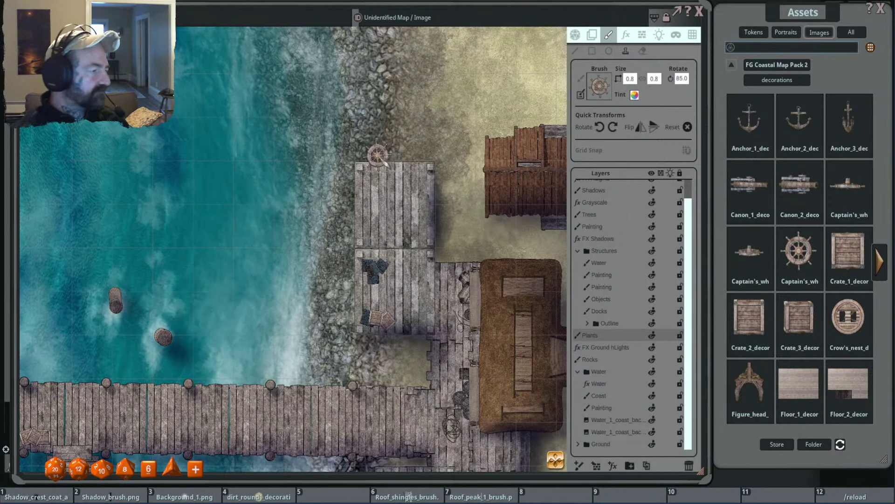
{"action": "scroll", "coordinate": [485, 209], "scroll_direction": "down", "scroll_amount": 3}
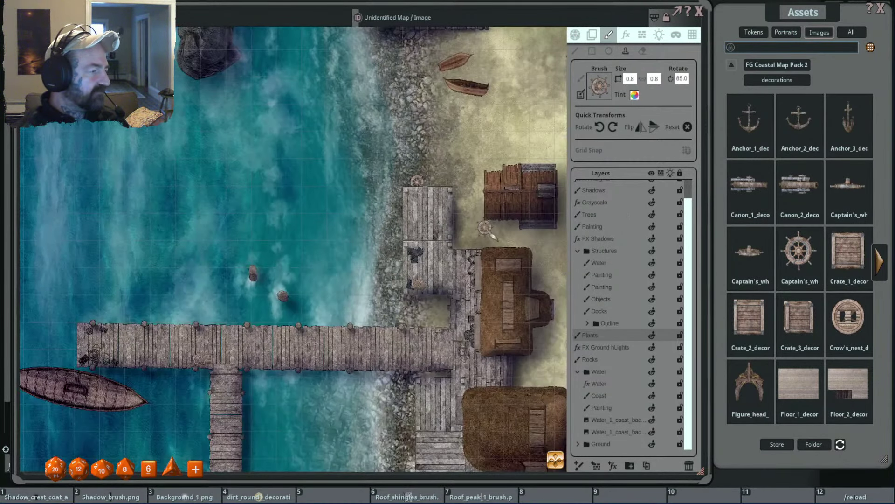
Examine the stamped ship's wheel against the northern platform's edge and the nearby crates at several zoom levels.
{"action": "scroll", "coordinate": [485, 210], "scroll_direction": "up", "scroll_amount": 2}
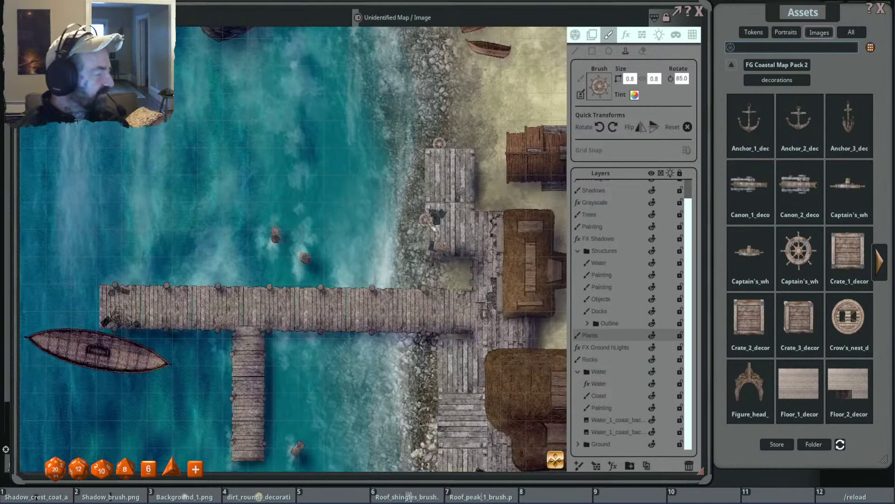
{"action": "scroll", "coordinate": [443, 187], "scroll_direction": "up", "scroll_amount": 2}
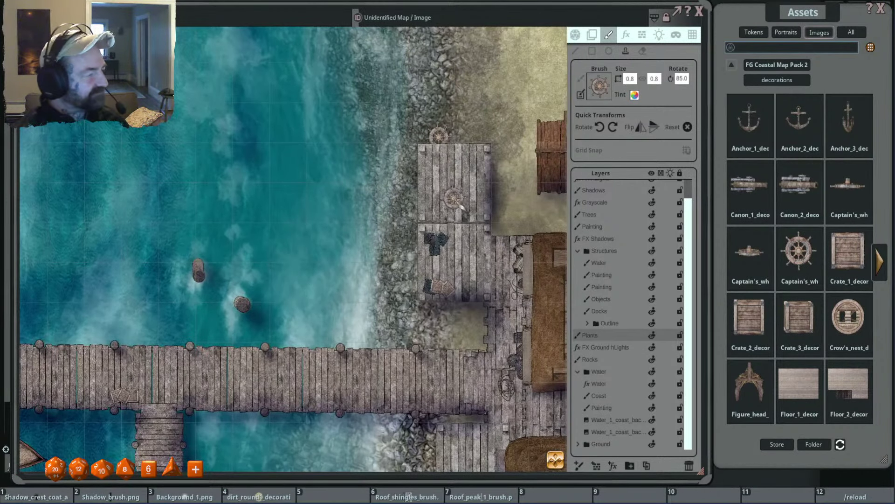
{"action": "scroll", "coordinate": [446, 187], "scroll_direction": "up", "scroll_amount": 2}
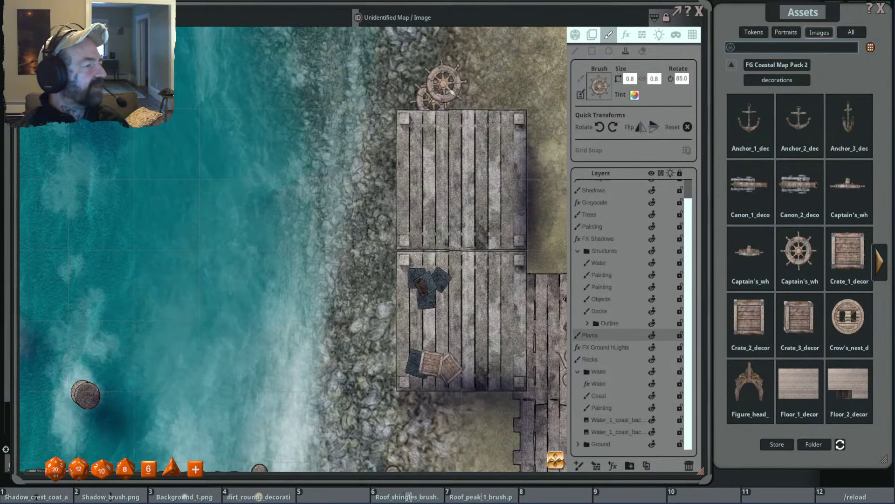
{"action": "scroll", "coordinate": [461, 111], "scroll_direction": "up", "scroll_amount": 2}
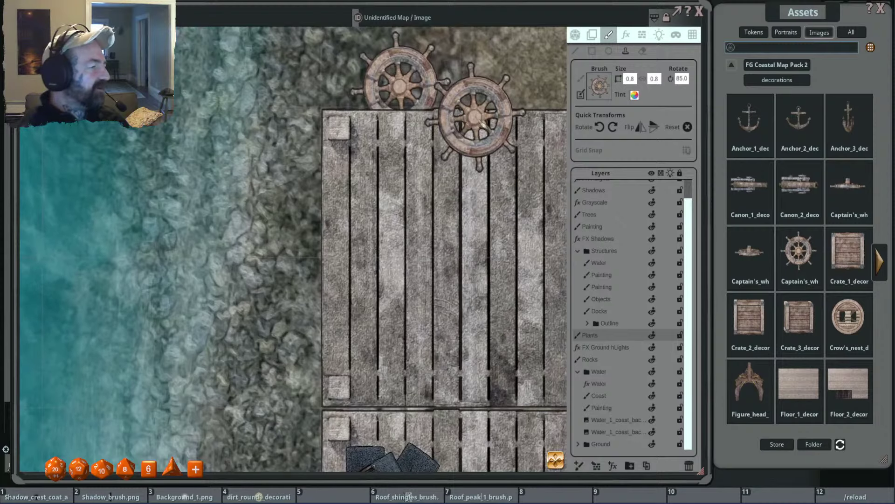
{"action": "scroll", "coordinate": [482, 122], "scroll_direction": "down", "scroll_amount": 3}
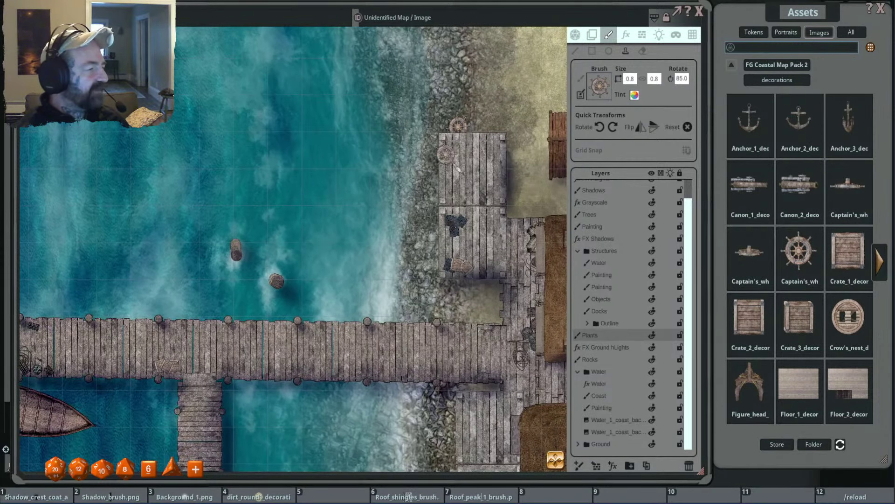
{"action": "scroll", "coordinate": [459, 170], "scroll_direction": "up", "scroll_amount": 2}
{"action": "scroll", "coordinate": [494, 140], "scroll_direction": "up", "scroll_amount": 2}
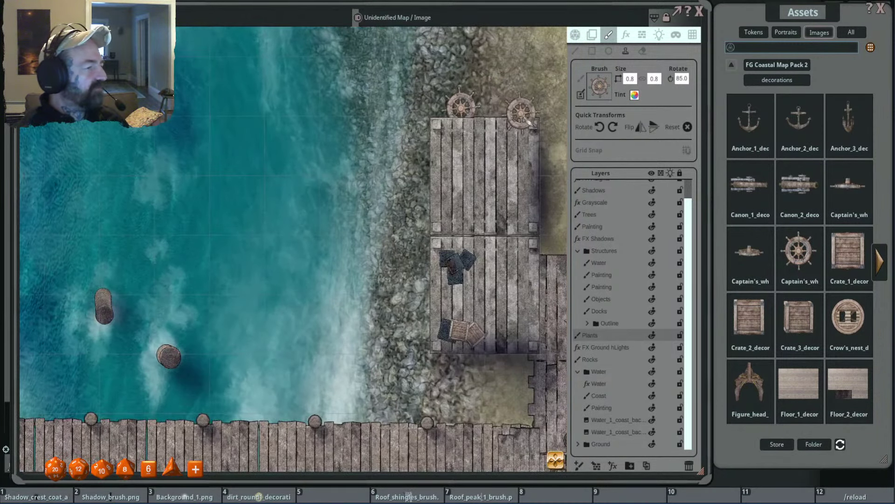
{"action": "scroll", "coordinate": [467, 196], "scroll_direction": "down", "scroll_amount": 3}
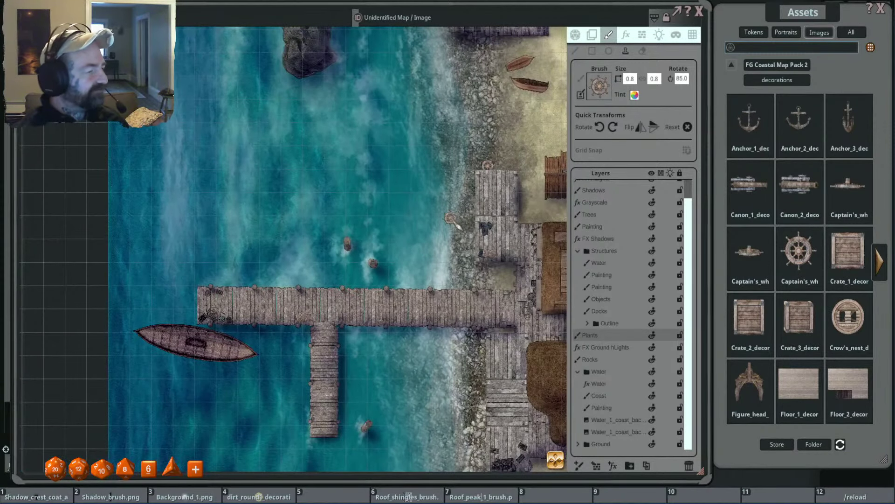
Review the decorated pier, moored boat, docks and shoreline across the map's coastal side, both in overview and up close.
{"action": "scroll", "coordinate": [452, 218], "scroll_direction": "down", "scroll_amount": 2}
{"action": "scroll", "coordinate": [470, 202], "scroll_direction": "down", "scroll_amount": 1}
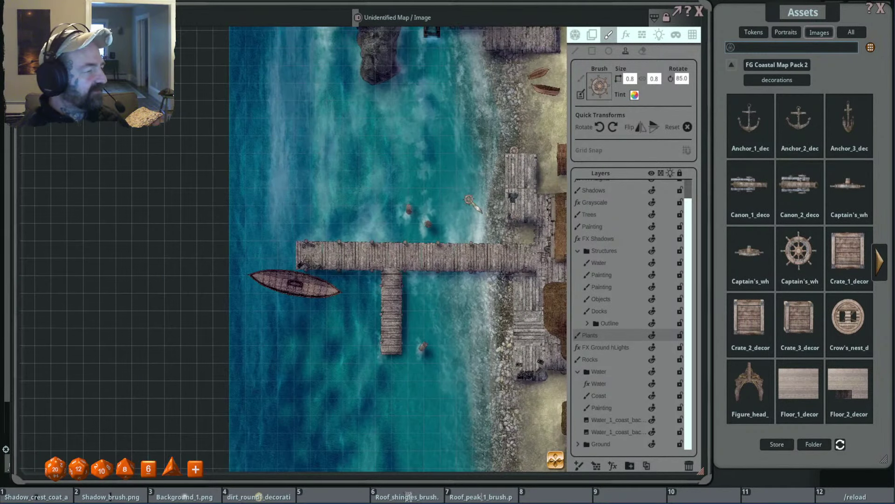
{"action": "left_click_drag", "start_coordinate": [470, 202], "coordinate": [474, 197]}
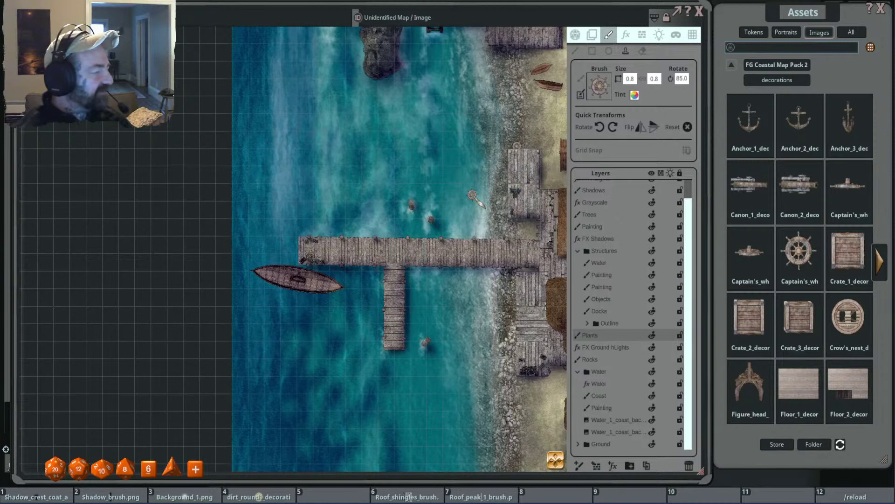
{"action": "scroll", "coordinate": [356, 270], "scroll_direction": "up", "scroll_amount": 4}
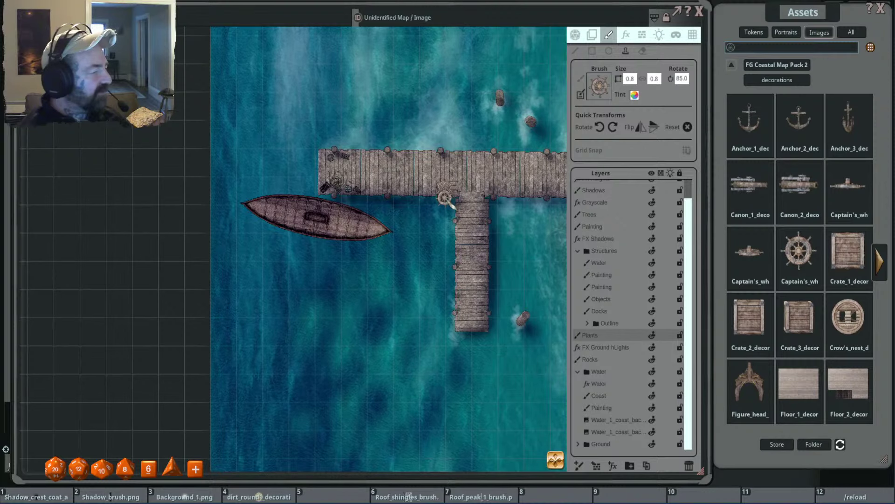
{"action": "scroll", "coordinate": [458, 199], "scroll_direction": "down", "scroll_amount": 3}
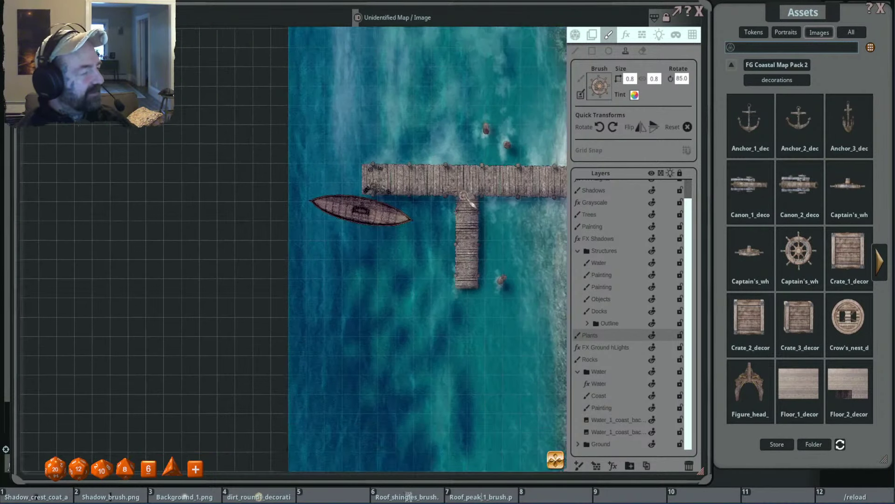
{"action": "left_click_drag", "start_coordinate": [458, 200], "coordinate": [390, 219]}
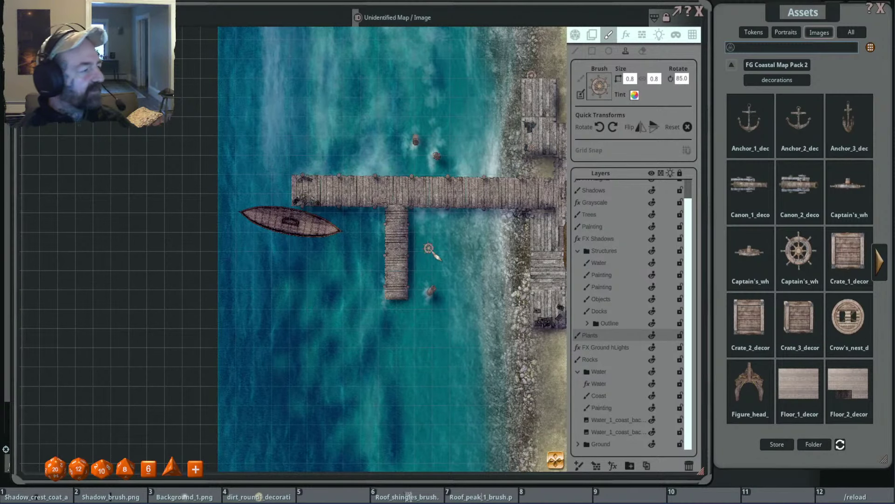
{"action": "left_click_drag", "start_coordinate": [477, 260], "coordinate": [357, 266]}
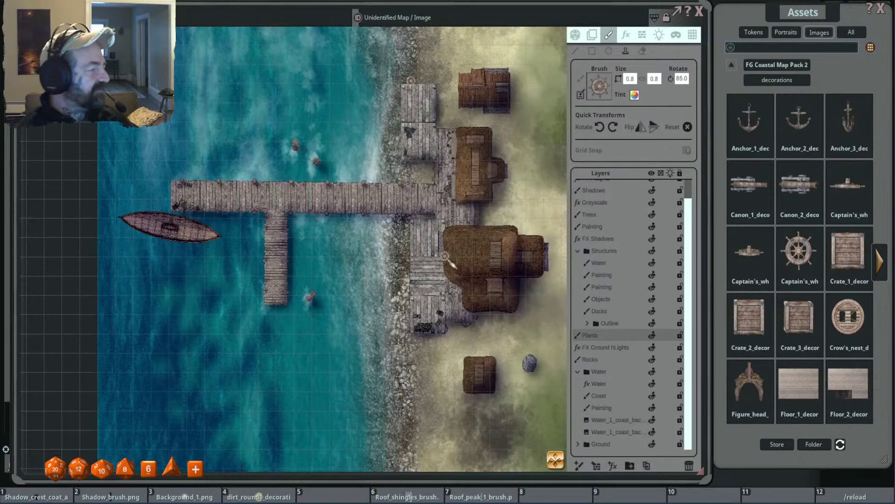
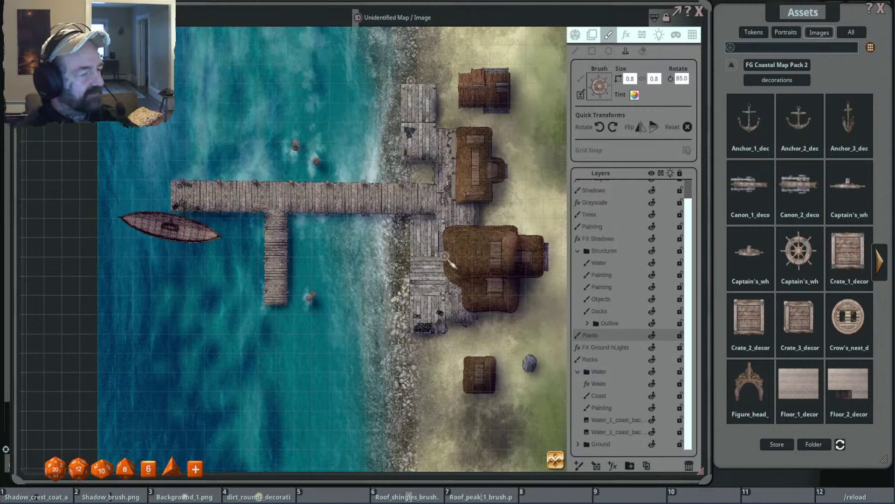
{"action": "scroll", "coordinate": [303, 187], "scroll_direction": "up", "scroll_amount": 5}
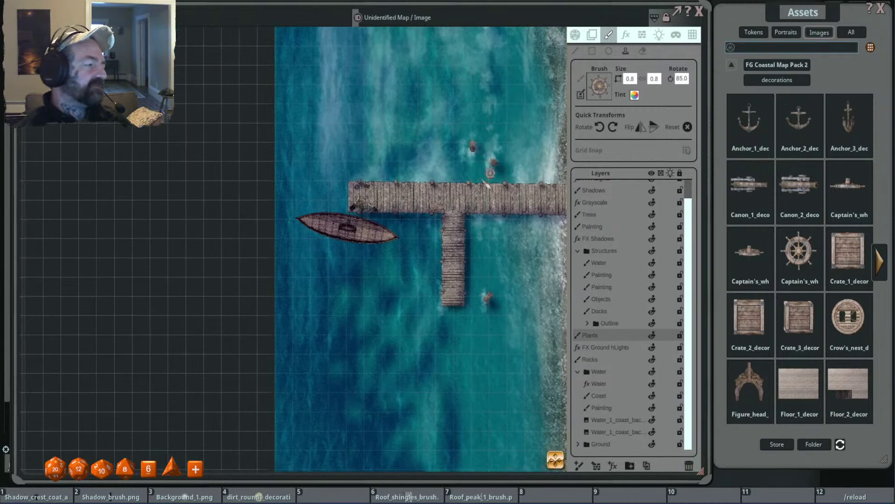
{"action": "scroll", "coordinate": [377, 215], "scroll_direction": "down", "scroll_amount": 6}
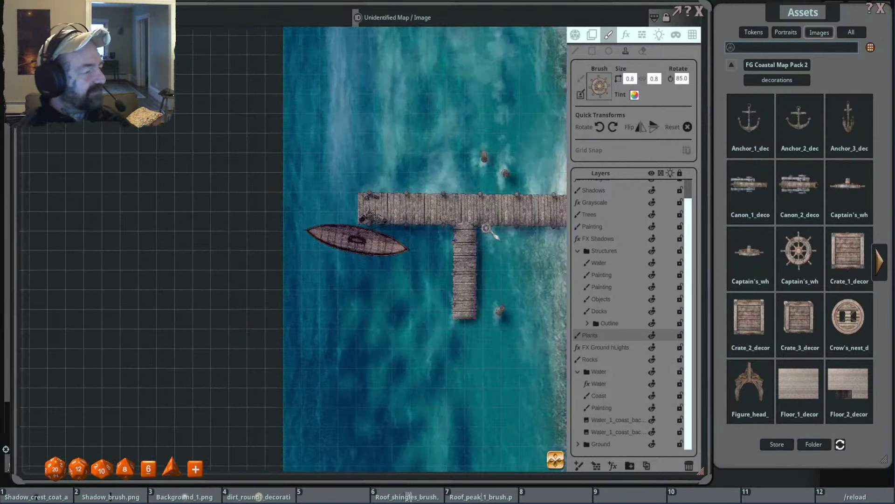
{"action": "scroll", "coordinate": [294, 208], "scroll_direction": "down", "scroll_amount": 4}
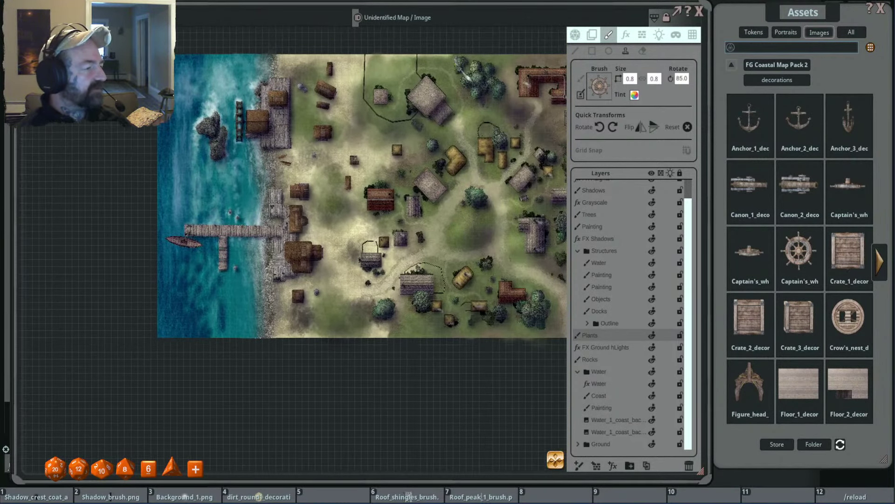
{"action": "left_click_drag", "start_coordinate": [328, 315], "coordinate": [446, 315]}
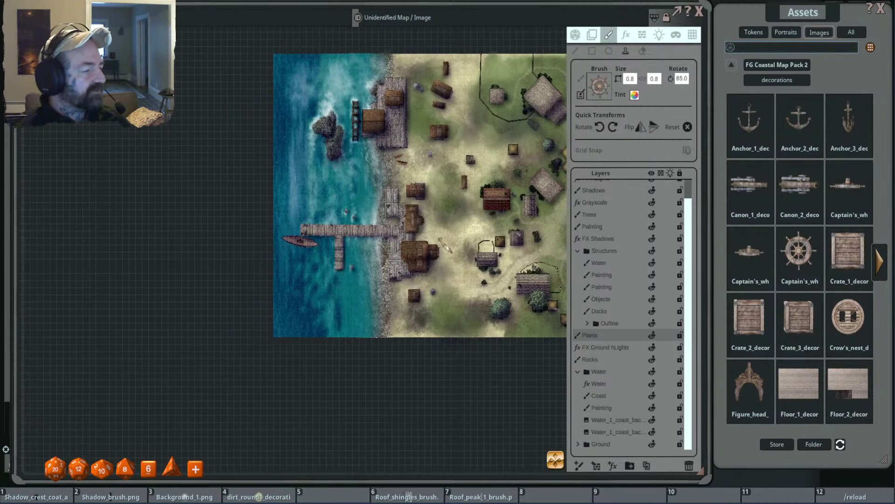
{"action": "scroll", "coordinate": [443, 240], "scroll_direction": "up", "scroll_amount": 2}
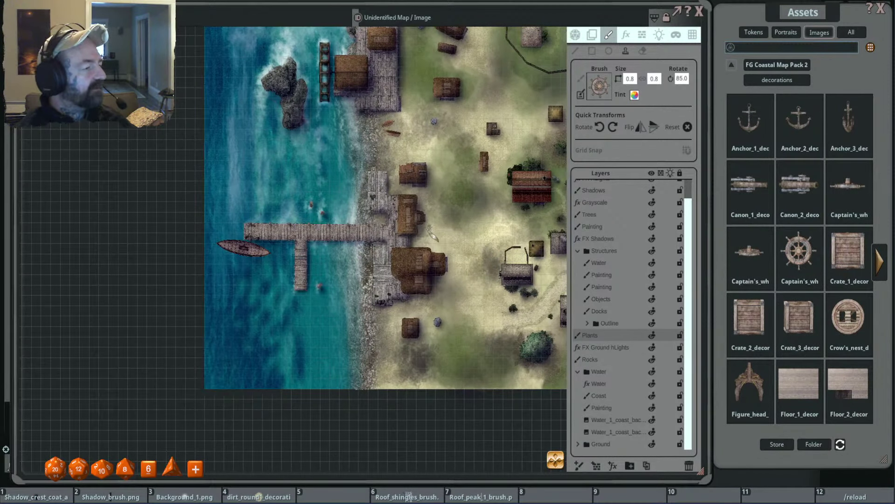
{"action": "scroll", "coordinate": [453, 238], "scroll_direction": "up", "scroll_amount": 2}
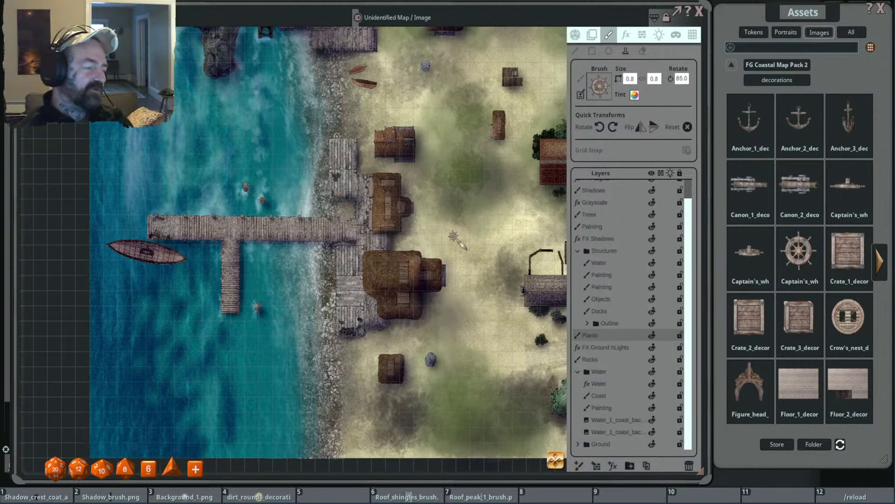
{"action": "left_click_drag", "start_coordinate": [455, 238], "coordinate": [564, 232]}
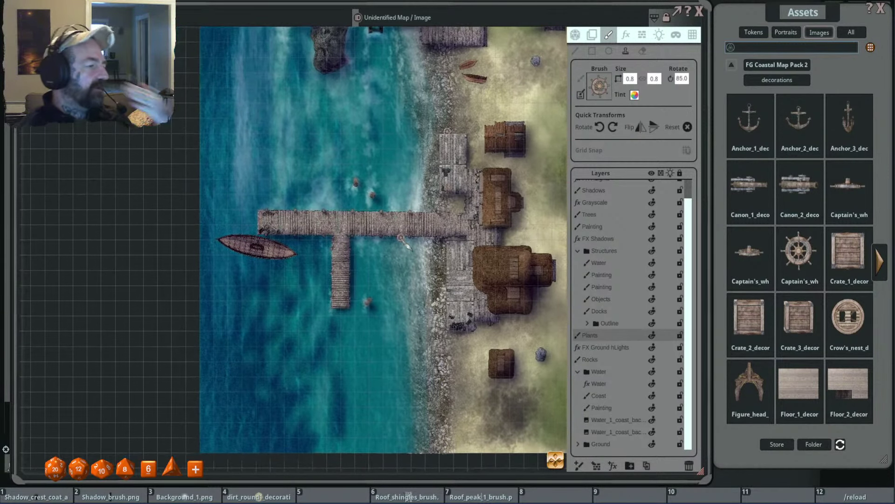
{"action": "scroll", "coordinate": [501, 224], "scroll_direction": "up", "scroll_amount": 3}
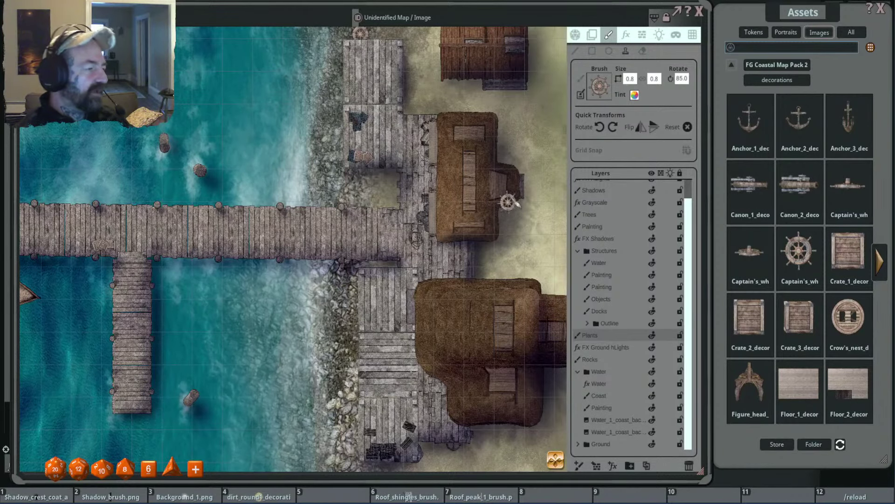
{"action": "scroll", "coordinate": [485, 235], "scroll_direction": "down", "scroll_amount": 5}
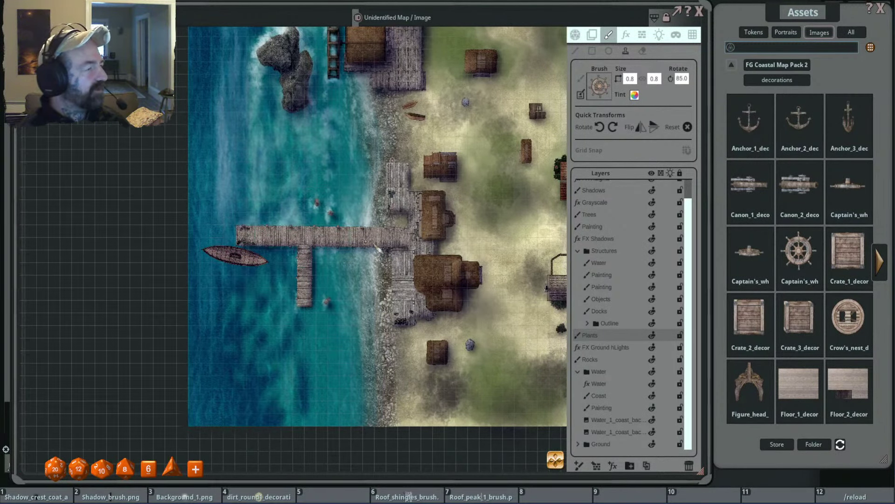
{"action": "scroll", "coordinate": [366, 236], "scroll_direction": "up", "scroll_amount": 2}
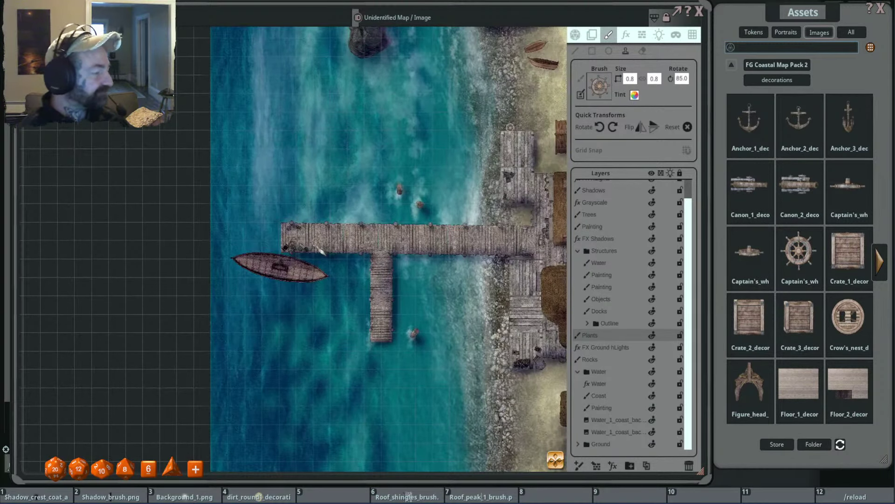
{"action": "scroll", "coordinate": [290, 260], "scroll_direction": "up", "scroll_amount": 2}
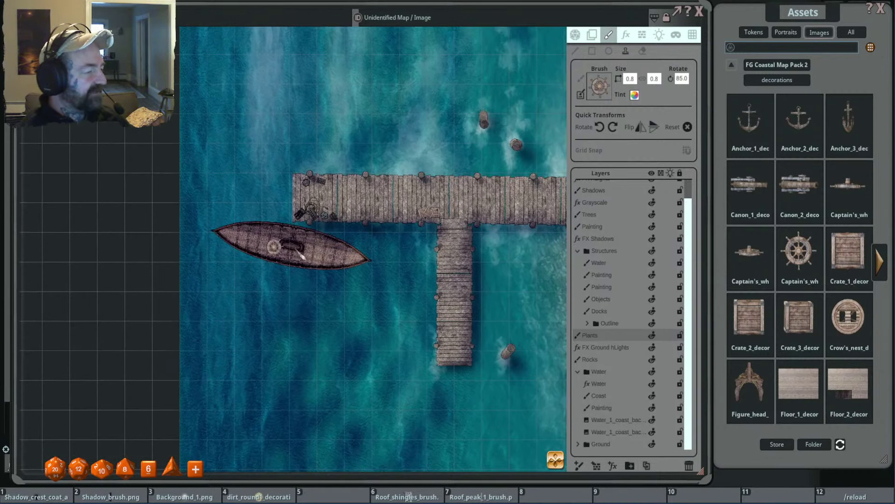
Check the Docks layer, return to the Plants layer and browse the remaining FG Coastal Map Pack 2 decorations through the last page.
{"action": "left_click", "coordinate": [617, 312]}
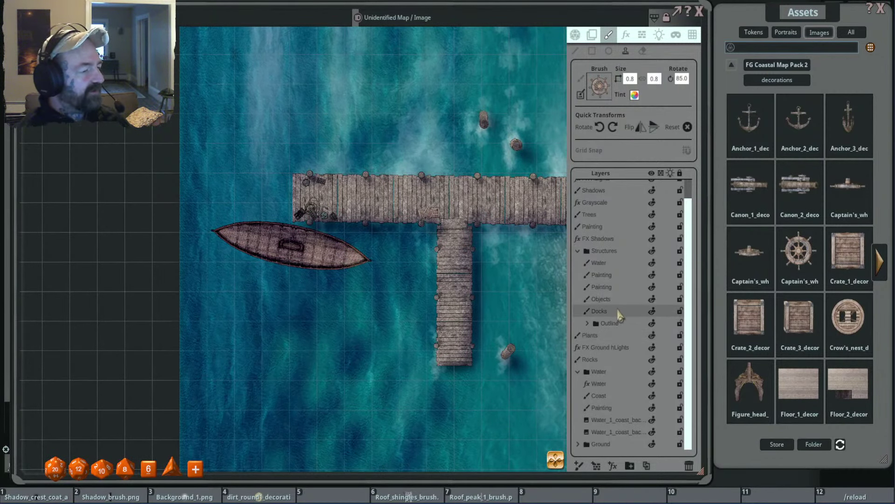
{"action": "left_click", "coordinate": [618, 336]}
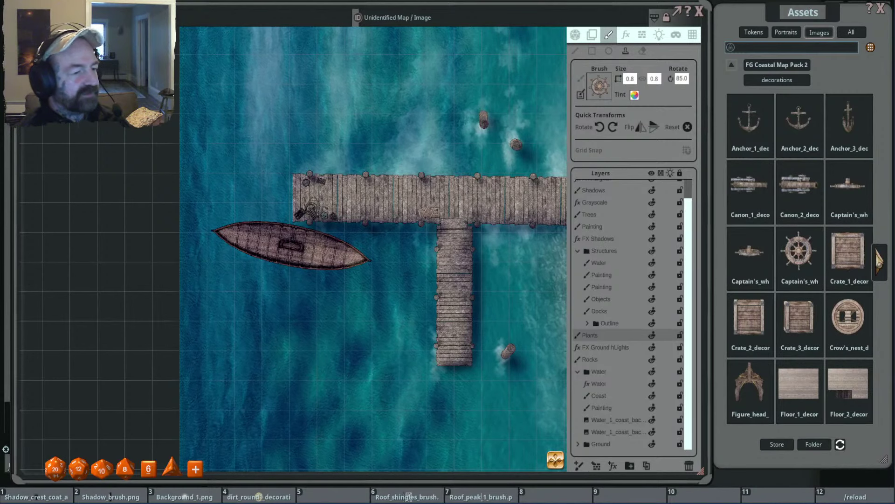
{"action": "left_click", "coordinate": [886, 264]}
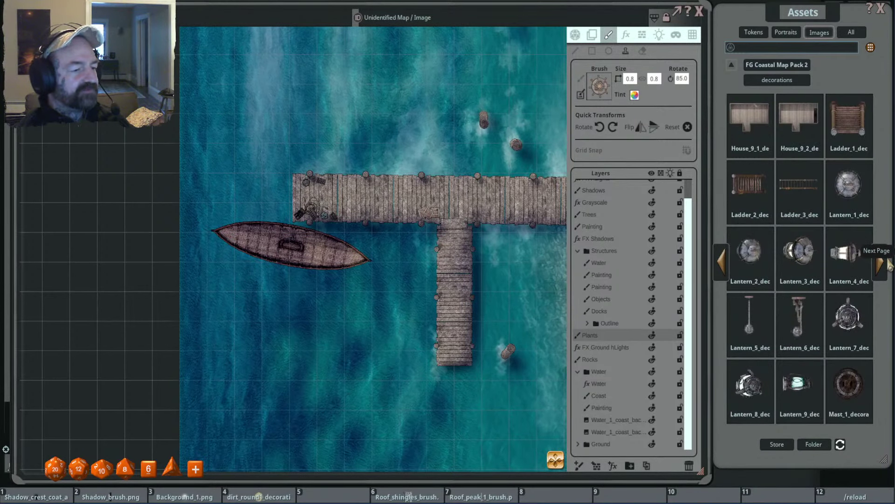
{"action": "left_click", "coordinate": [887, 265]}
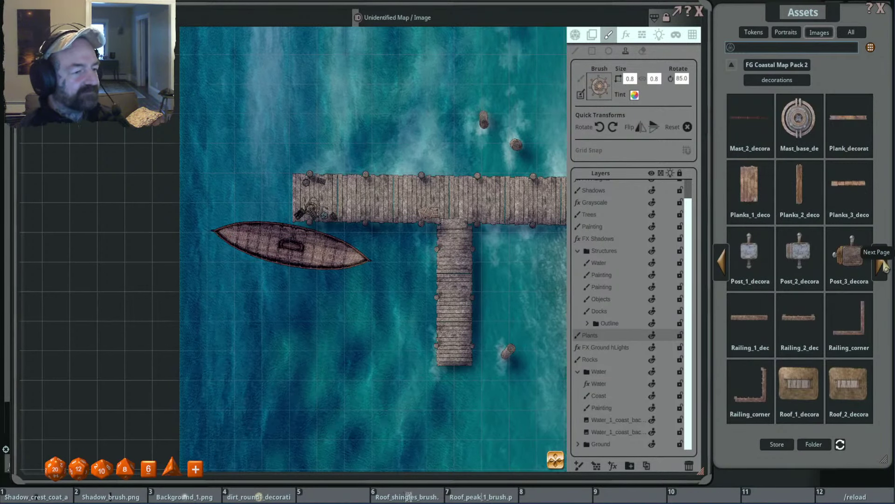
{"action": "left_click", "coordinate": [886, 268]}
{"action": "left_click", "coordinate": [886, 269]}
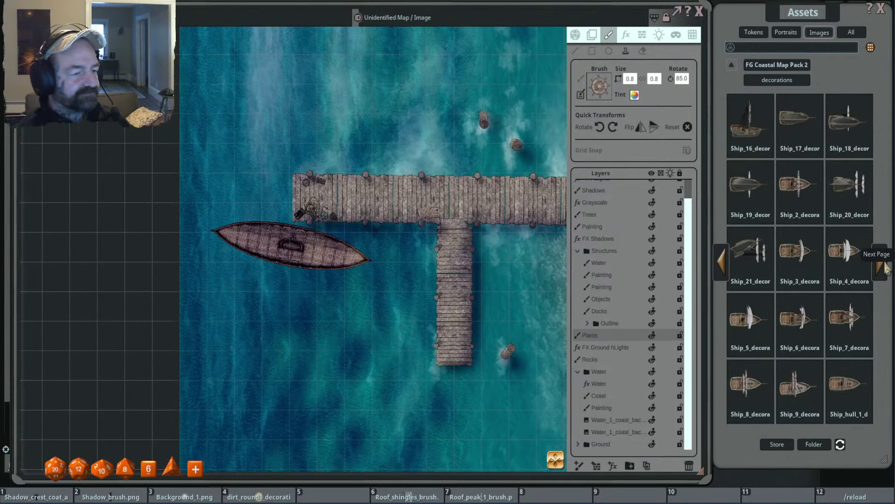
{"action": "left_click", "coordinate": [885, 267]}
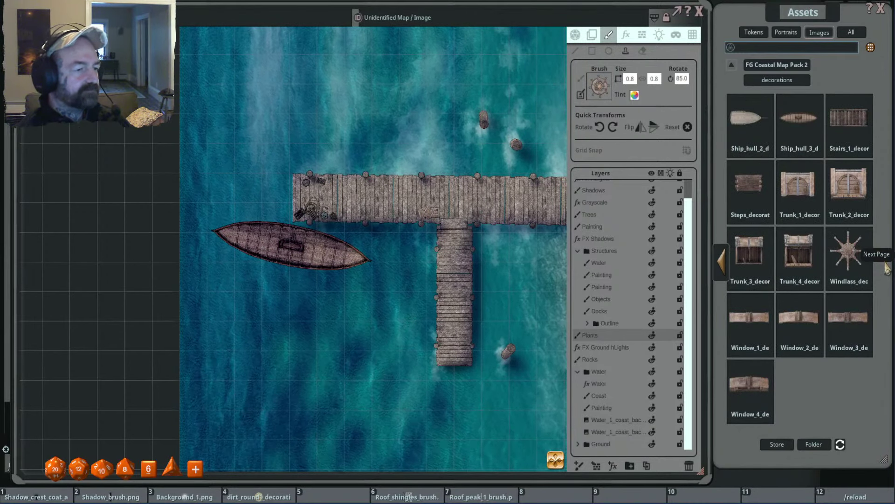
Load the Ship_hull_3 decoration as the stamp, size it to 6.0 by 1.8 and rotate it to 10 degrees.
{"action": "left_click", "coordinate": [798, 119]}
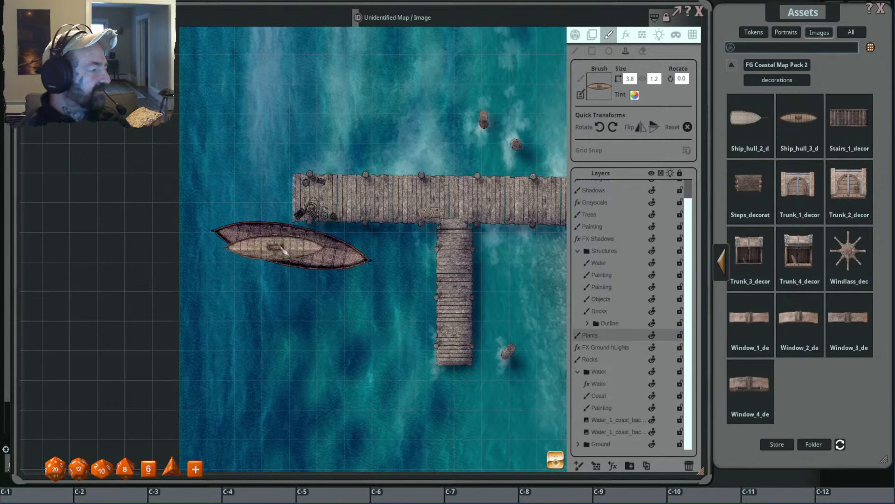
{"action": "scroll", "coordinate": [285, 252], "scroll_direction": "down", "scroll_amount": 3}
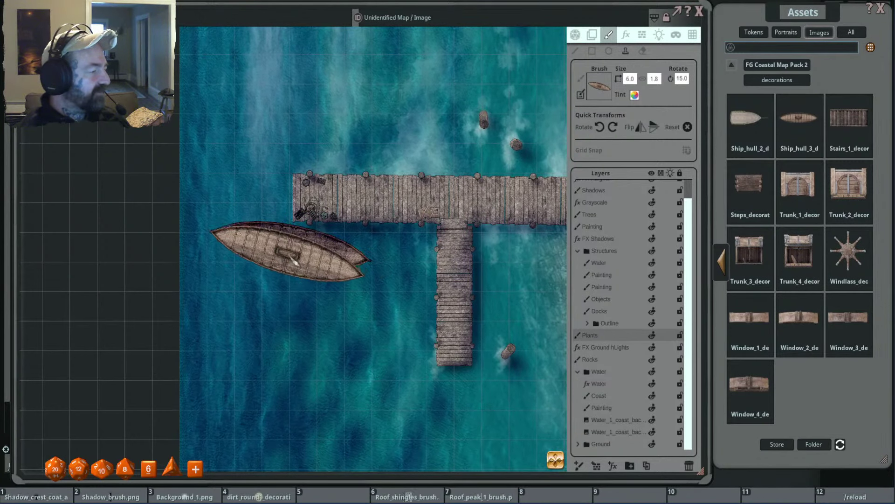
{"action": "scroll", "coordinate": [299, 261], "scroll_direction": "up", "scroll_amount": 1}
{"action": "scroll", "coordinate": [298, 262], "scroll_direction": "up", "scroll_amount": 1}
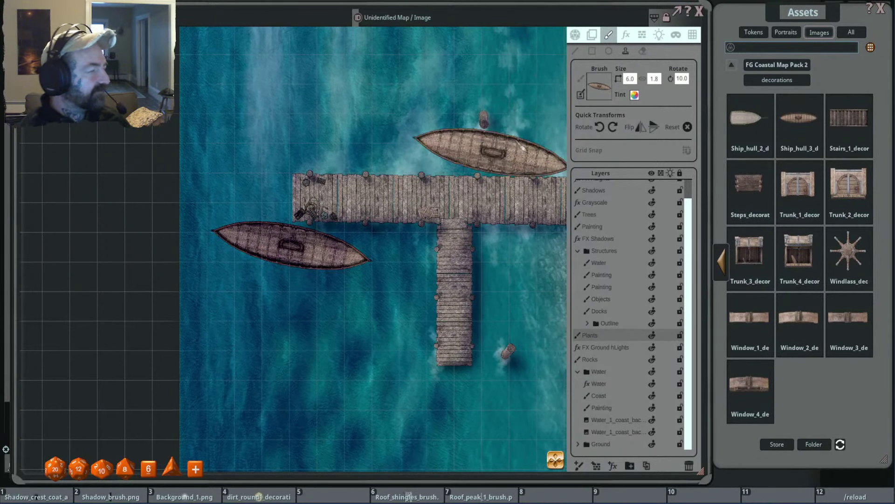
Tint the hull stamp a translucent dark navy (R 0, G 0, B 39) and stamp it on the Coast layer beneath the moored boat as its shadow.
{"action": "left_click", "coordinate": [635, 95]}
{"action": "mouse_move", "coordinate": [462, 259]}
{"action": "left_mouse_down"}
{"action": "mouse_move", "coordinate": [441, 258]}
{"action": "mouse_move", "coordinate": [443, 285]}
{"action": "left_mouse_up"}
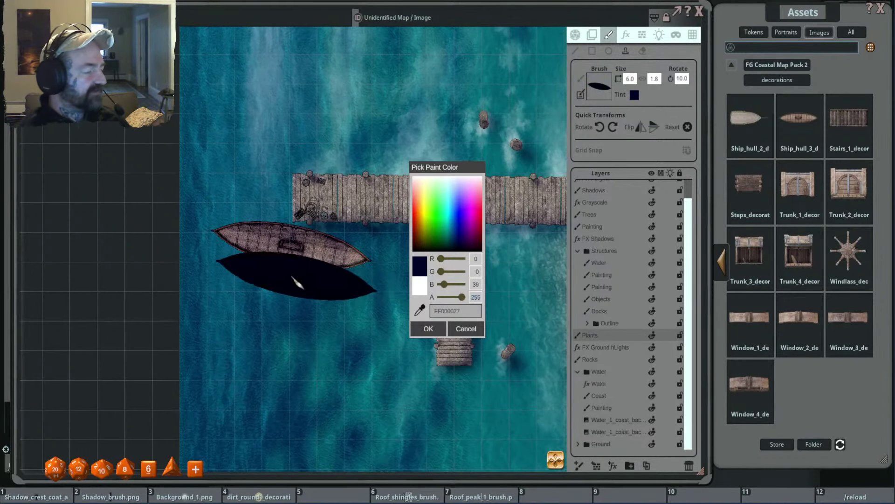
{"action": "key", "text": "Return"}
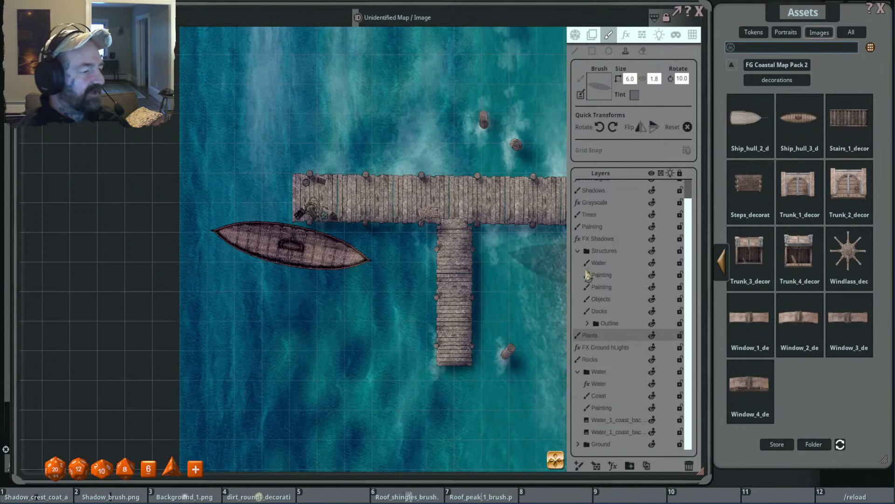
{"action": "left_click", "coordinate": [630, 396]}
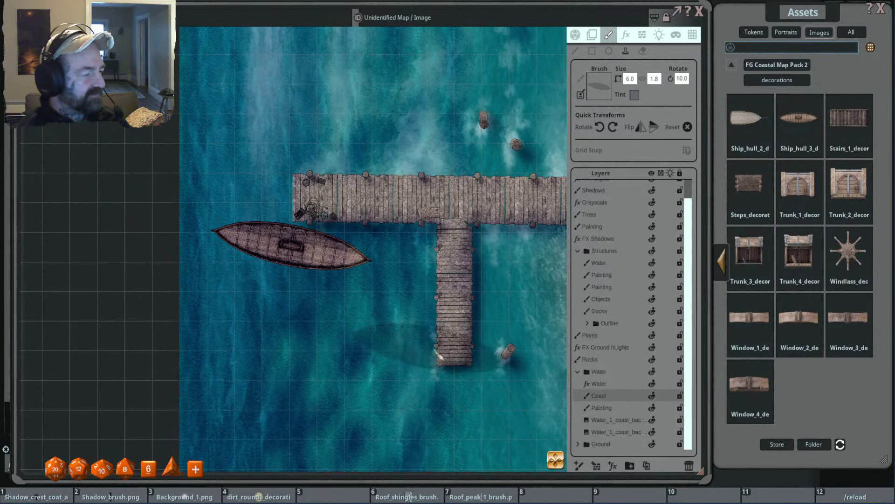
{"action": "left_click", "coordinate": [302, 265]}
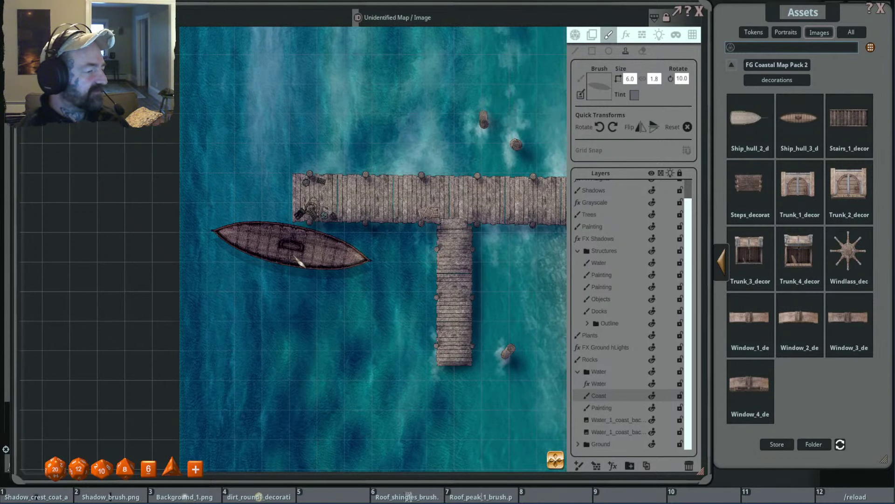
Examine the moored boat's shadow on the water beside the pier, both up close and in overview.
{"action": "scroll", "coordinate": [448, 347], "scroll_direction": "up", "scroll_amount": 2}
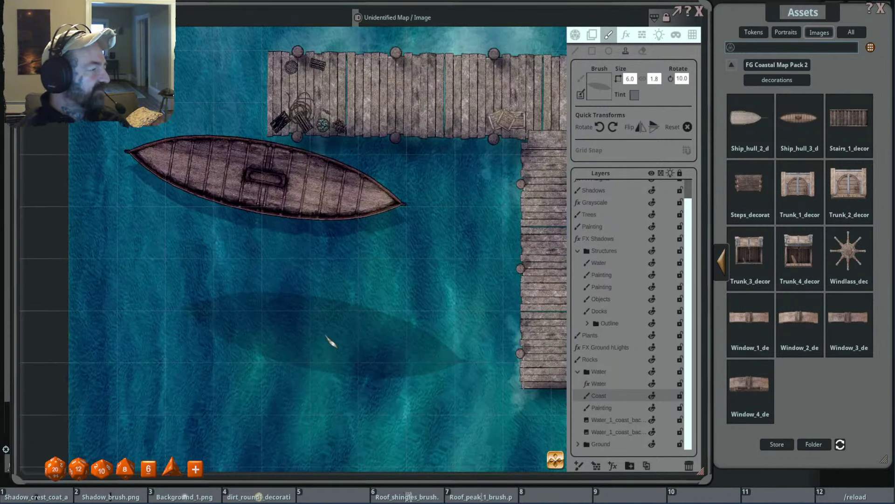
{"action": "scroll", "coordinate": [350, 334], "scroll_direction": "down", "scroll_amount": 2}
{"action": "scroll", "coordinate": [441, 335], "scroll_direction": "up", "scroll_amount": 2}
{"action": "scroll", "coordinate": [441, 335], "scroll_direction": "up", "scroll_amount": 1}
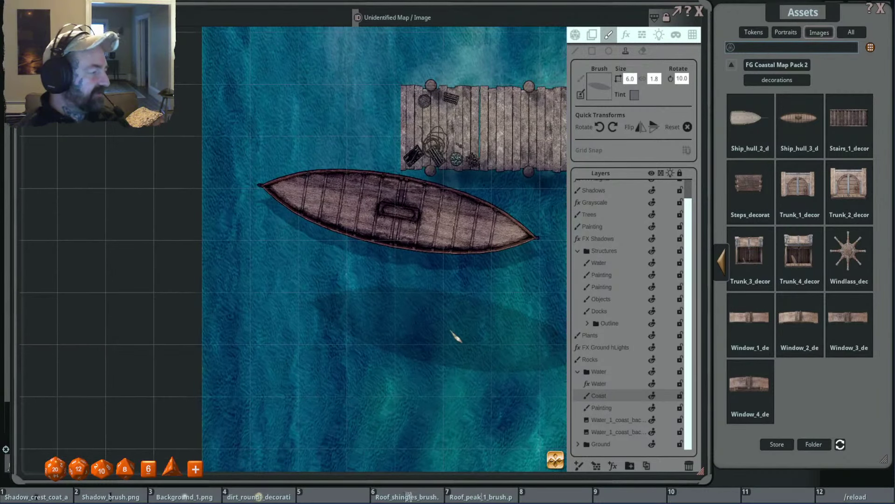
{"action": "scroll", "coordinate": [476, 322], "scroll_direction": "up", "scroll_amount": 2}
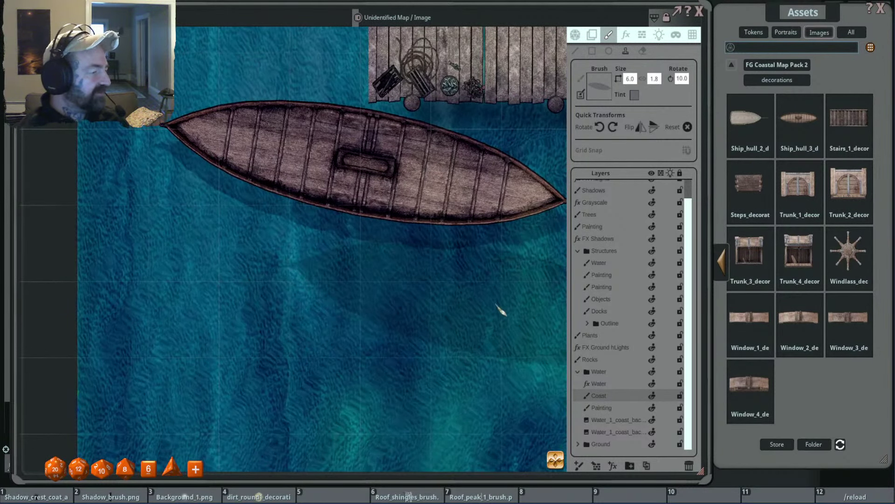
{"action": "scroll", "coordinate": [450, 311], "scroll_direction": "down", "scroll_amount": 5}
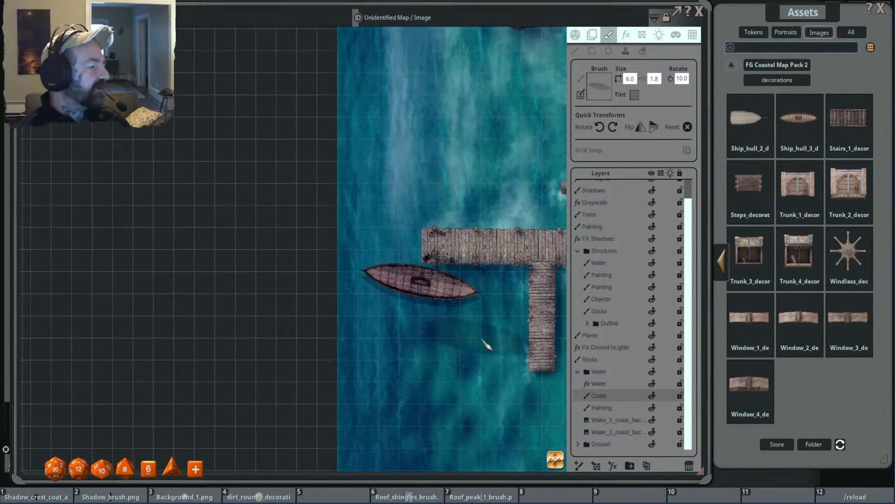
{"action": "left_click_drag", "start_coordinate": [486, 343], "coordinate": [377, 330]}
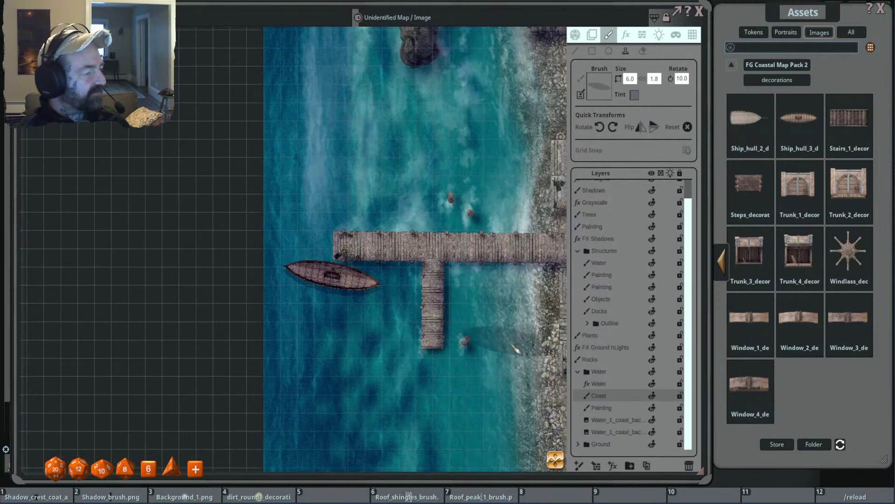
Try erasing along the moored boat on the Coast layer with a 0.8 eraser, and undo the stroke.
{"action": "scroll", "coordinate": [410, 333], "scroll_direction": "down", "scroll_amount": 1}
{"action": "scroll", "coordinate": [416, 324], "scroll_direction": "down", "scroll_amount": 1}
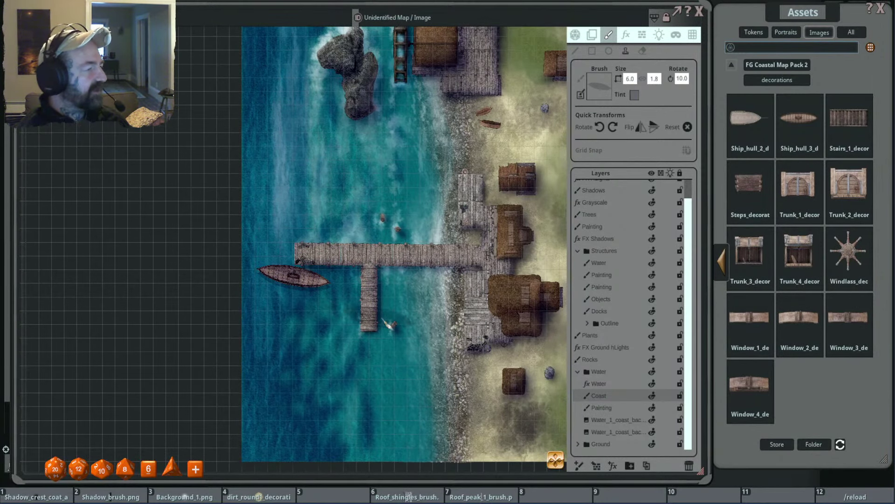
{"action": "scroll", "coordinate": [297, 299], "scroll_direction": "up", "scroll_amount": 2}
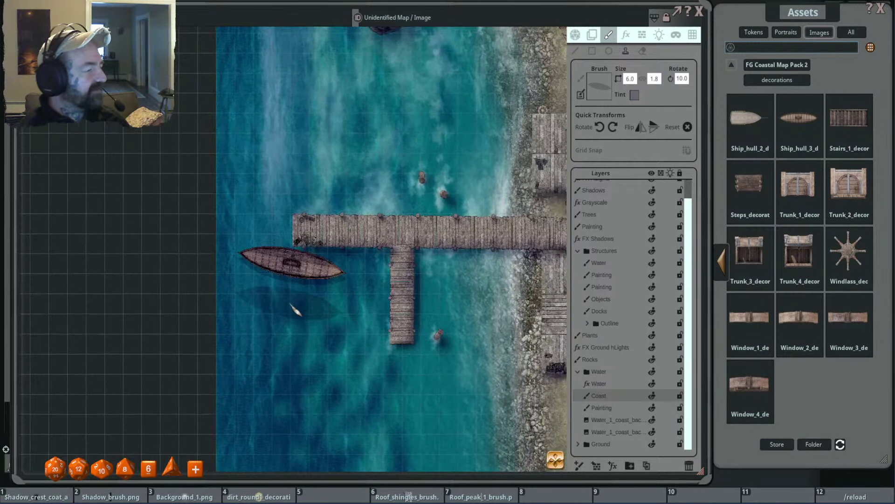
{"action": "scroll", "coordinate": [303, 309], "scroll_direction": "up", "scroll_amount": 2}
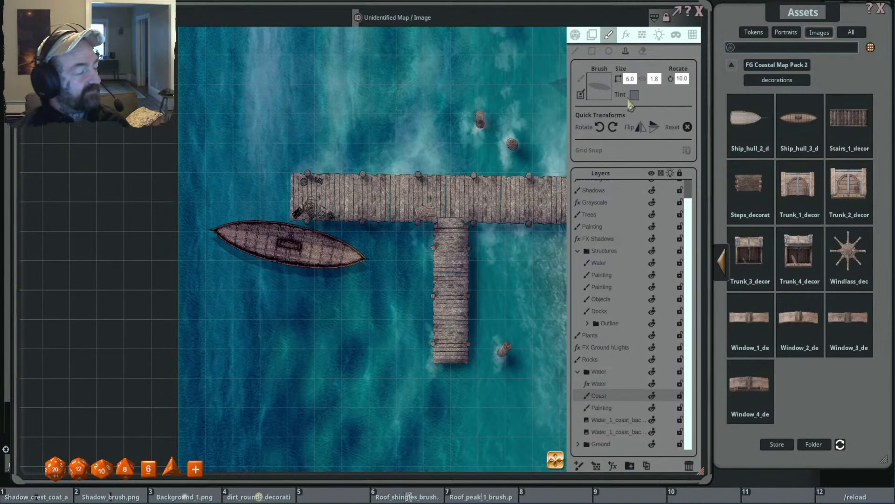
{"action": "scroll", "coordinate": [410, 280], "scroll_direction": "up", "scroll_amount": 1}
{"action": "scroll", "coordinate": [439, 254], "scroll_direction": "down", "scroll_amount": 3}
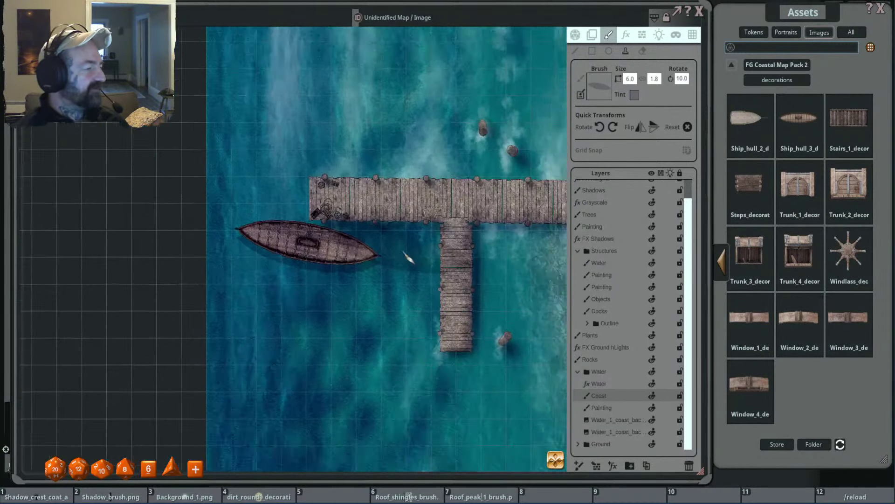
{"action": "scroll", "coordinate": [410, 254], "scroll_direction": "up", "scroll_amount": 3}
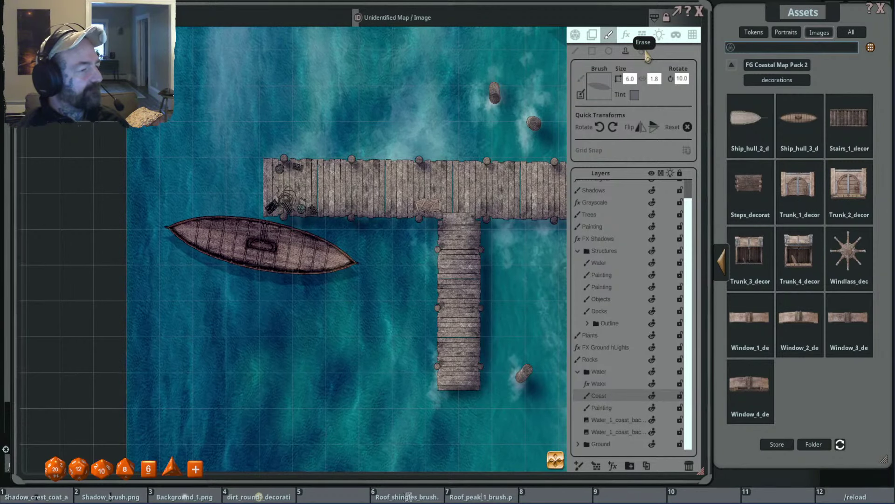
{"action": "left_click", "coordinate": [644, 52]}
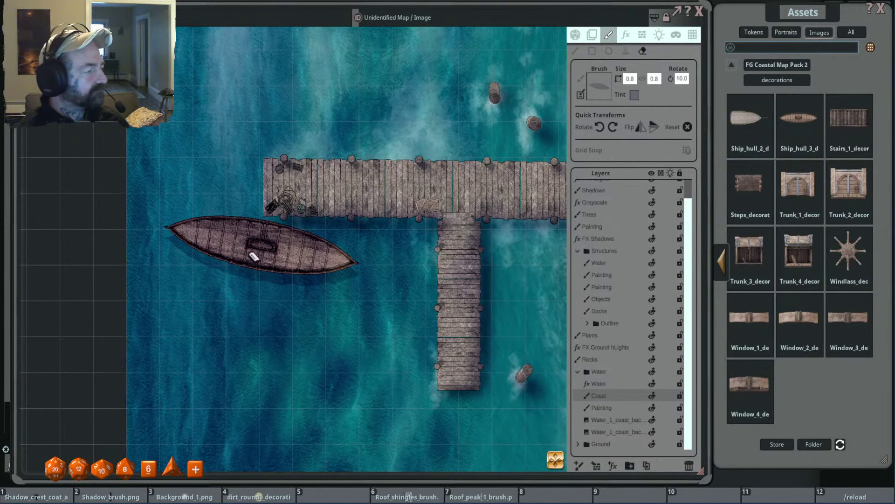
{"action": "mouse_move", "coordinate": [254, 254]}
{"action": "left_mouse_down"}
{"action": "mouse_move", "coordinate": [282, 270]}
{"action": "mouse_move", "coordinate": [335, 271]}
{"action": "left_mouse_up"}
{"action": "key", "text": "ctrl+z"}
{"action": "scroll", "coordinate": [411, 258], "scroll_direction": "down", "scroll_amount": 3}
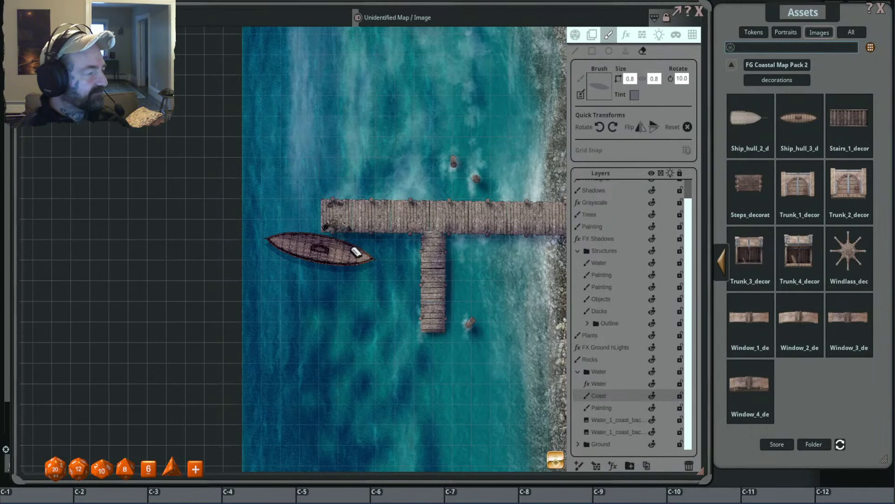
Reduce the eraser size to 0.2 for fine touch-ups around the edge of the moored boat.
{"action": "scroll", "coordinate": [333, 264], "scroll_direction": "down", "scroll_amount": 1}
{"action": "scroll", "coordinate": [329, 260], "scroll_direction": "up", "scroll_amount": 4}
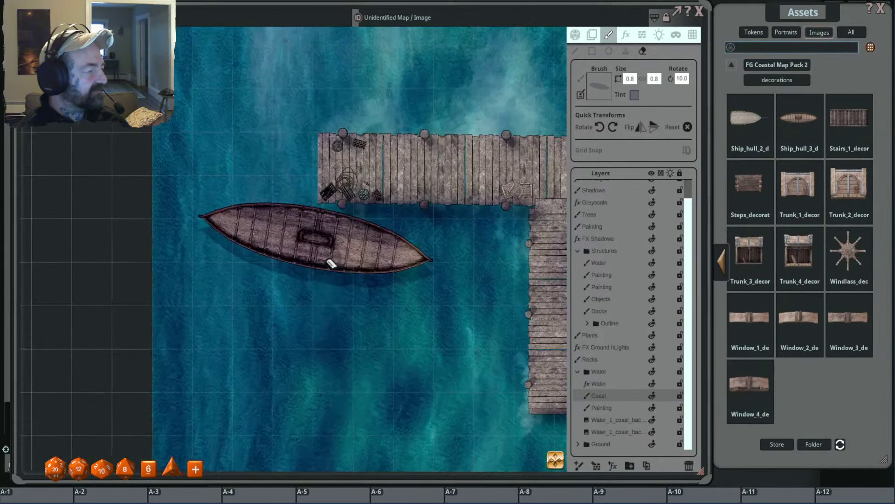
{"action": "scroll", "coordinate": [408, 283], "scroll_direction": "down", "scroll_amount": 1}
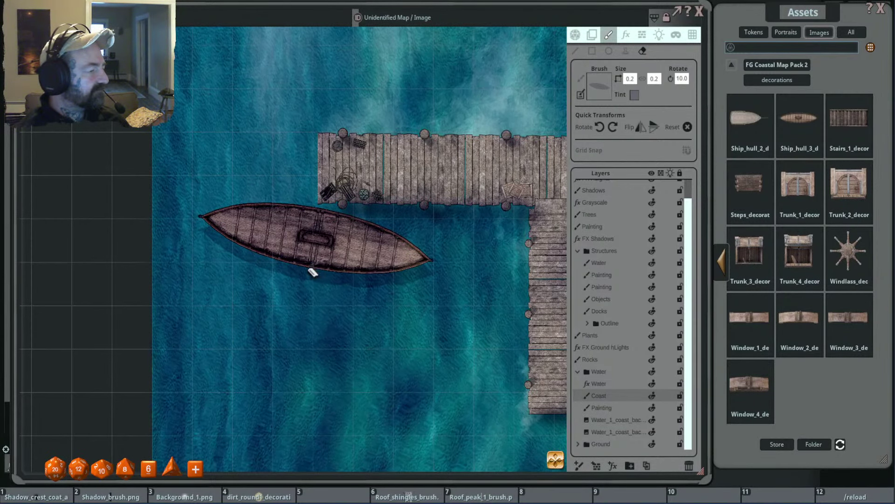
{"action": "scroll", "coordinate": [381, 275], "scroll_direction": "down", "scroll_amount": 4}
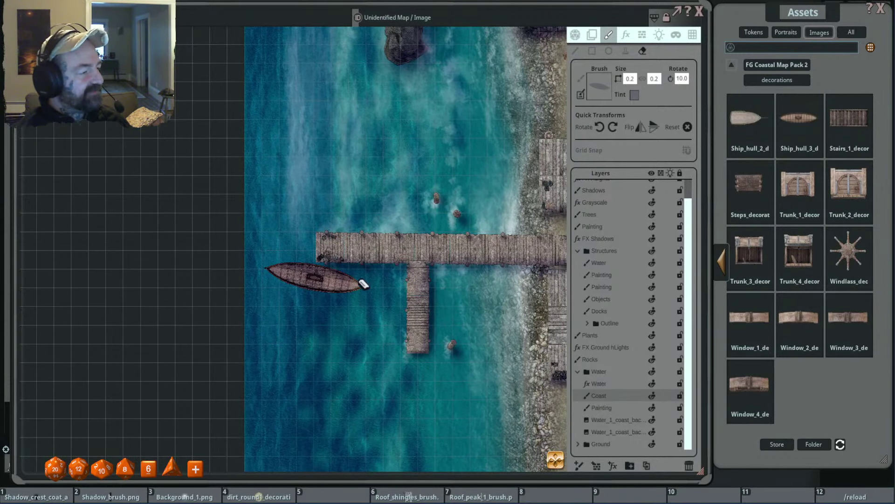
{"action": "scroll", "coordinate": [364, 284], "scroll_direction": "up", "scroll_amount": 3}
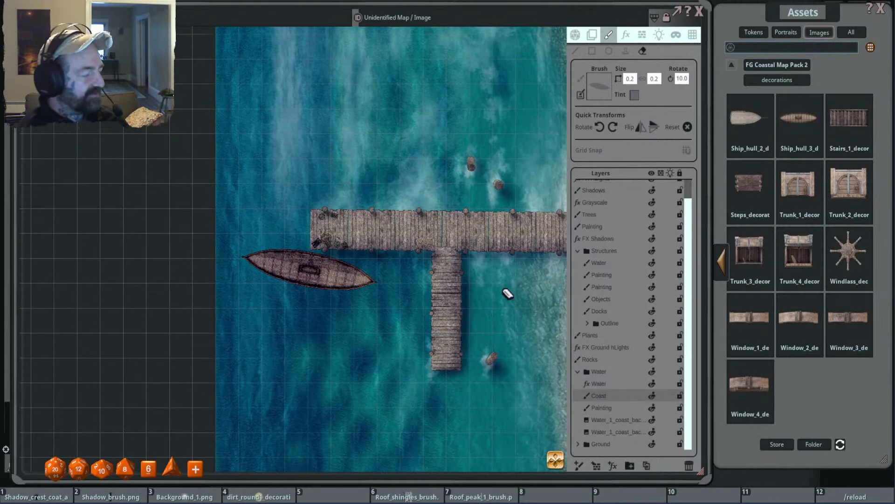
Switch to stamping on the Shadows layer with a semi-transparent dark blue tint of R 0, G 0, B 39.
{"action": "left_click", "coordinate": [578, 372]}
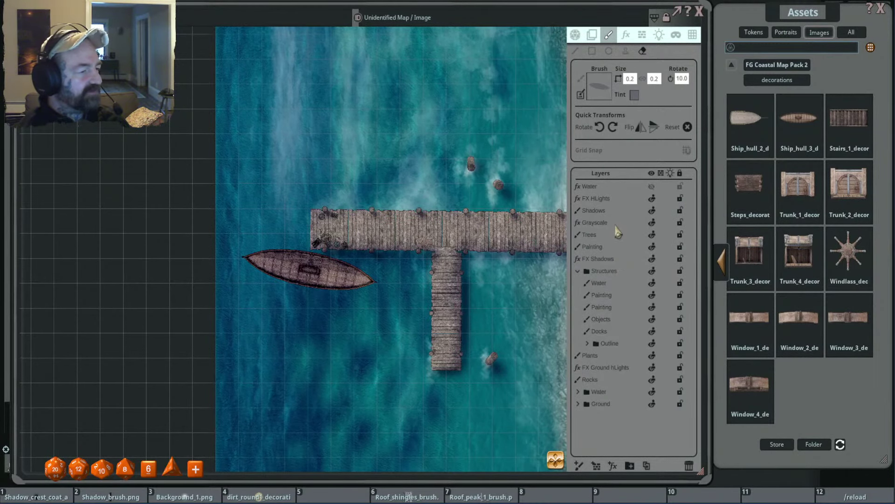
{"action": "left_click", "coordinate": [616, 211]}
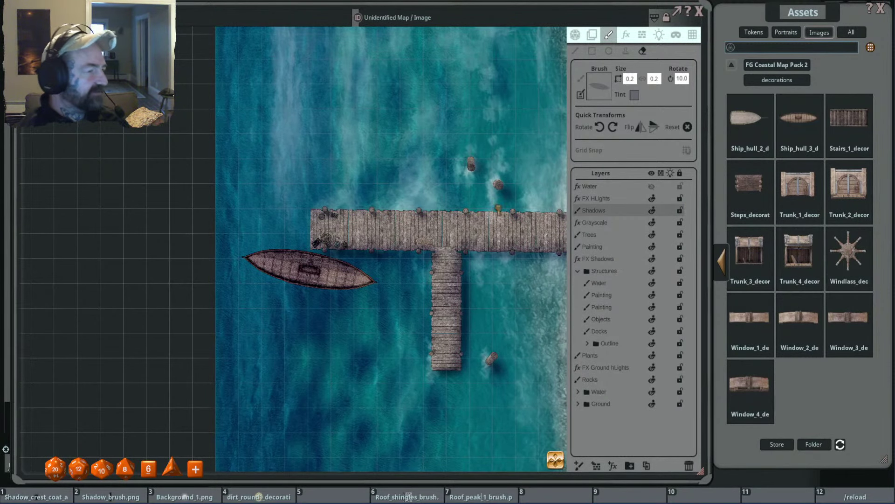
{"action": "left_click", "coordinate": [635, 96]}
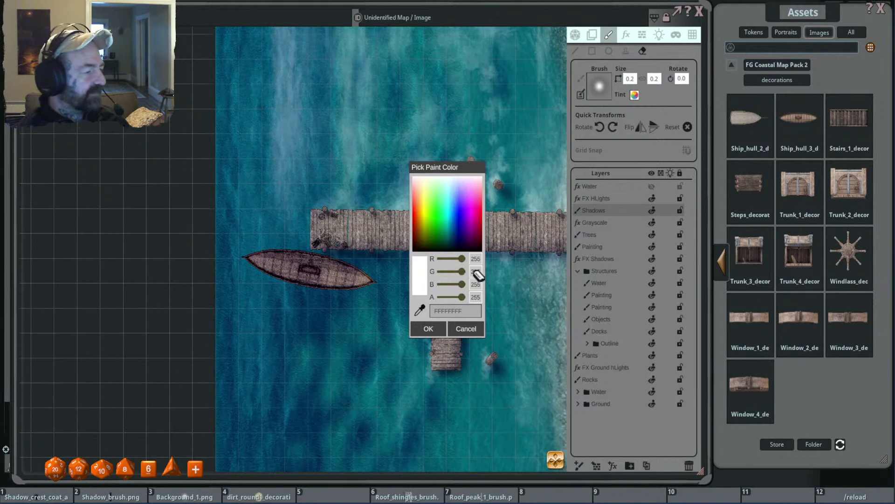
{"action": "left_click", "coordinate": [626, 51]}
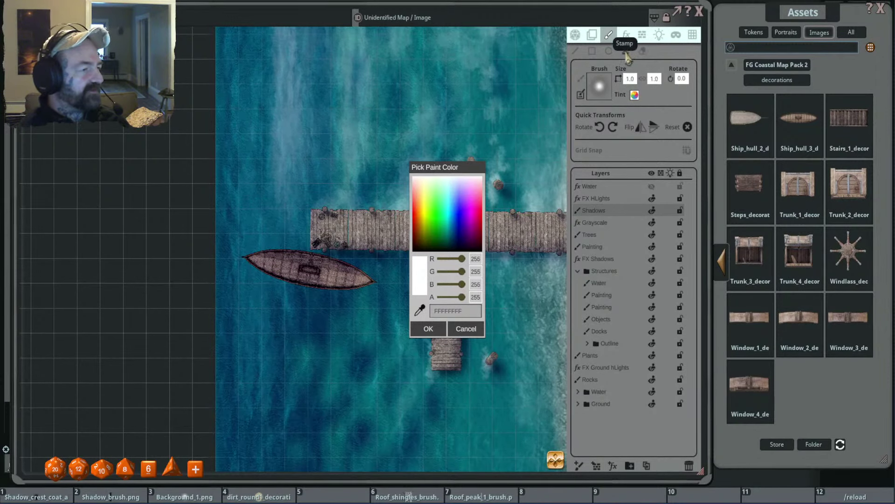
{"action": "left_click_drag", "start_coordinate": [462, 258], "coordinate": [405, 266]}
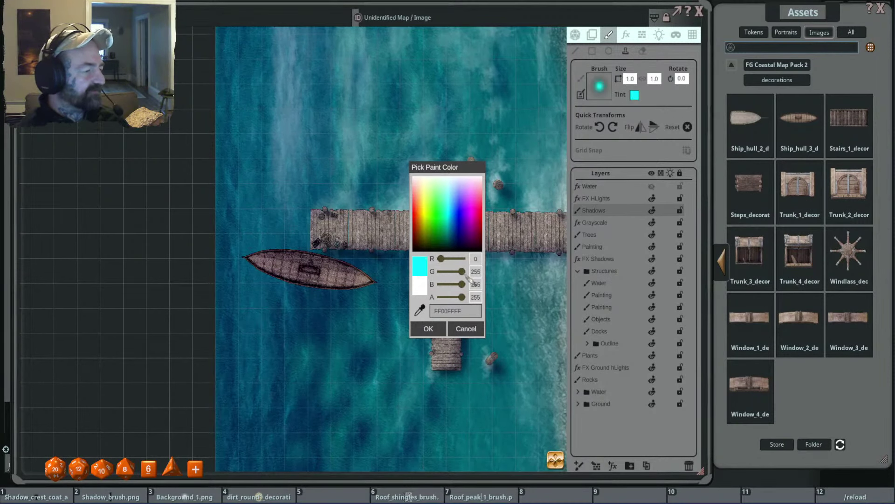
{"action": "left_click_drag", "start_coordinate": [462, 271], "coordinate": [393, 279]}
{"action": "left_click_drag", "start_coordinate": [462, 284], "coordinate": [445, 285]}
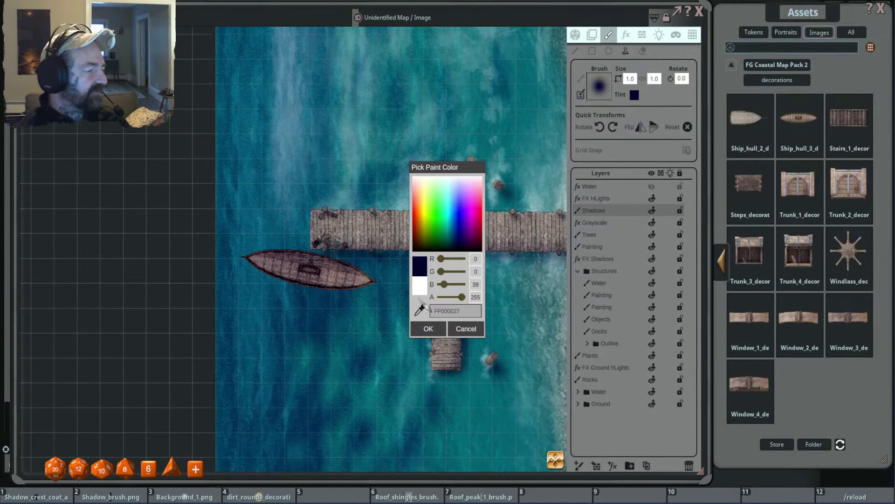
{"action": "left_click", "coordinate": [475, 297]}
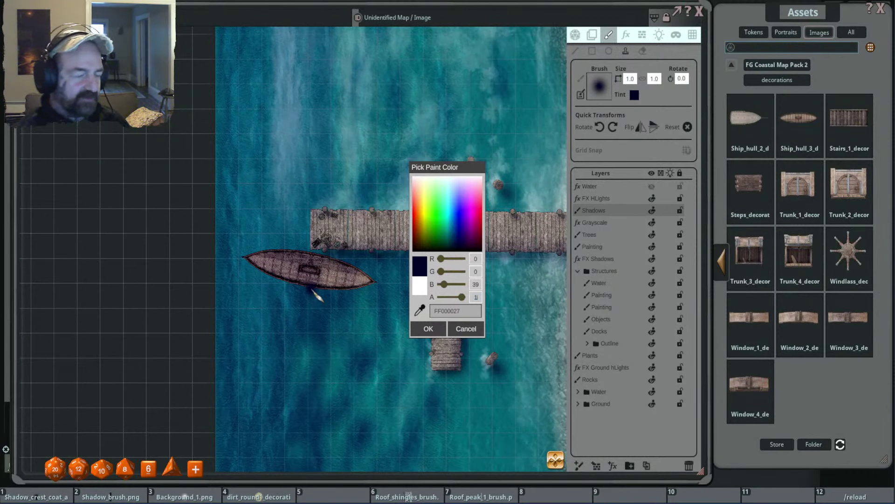
{"action": "key", "text": "Return"}
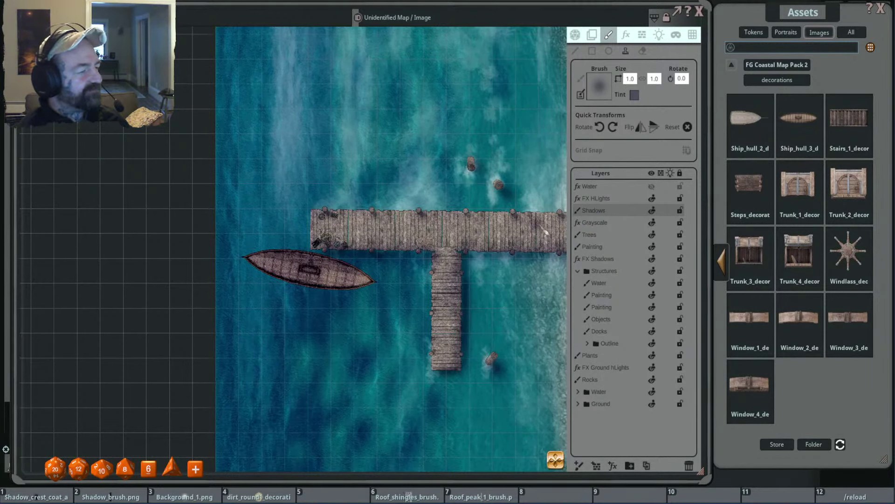
Set the soft shadow stamp's size to 8 by 3.
{"action": "left_click", "coordinate": [630, 78]}
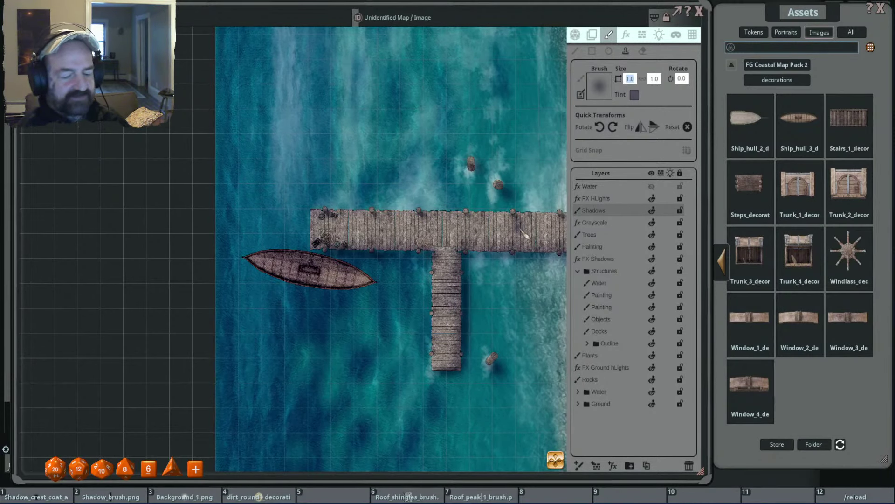
{"action": "type", "text": "8"}
{"action": "key", "text": "Return"}
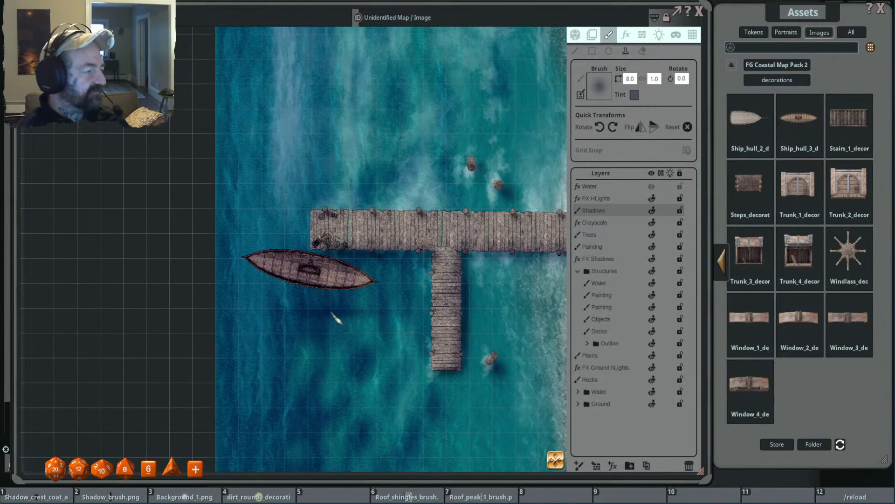
{"action": "left_click", "coordinate": [655, 79]}
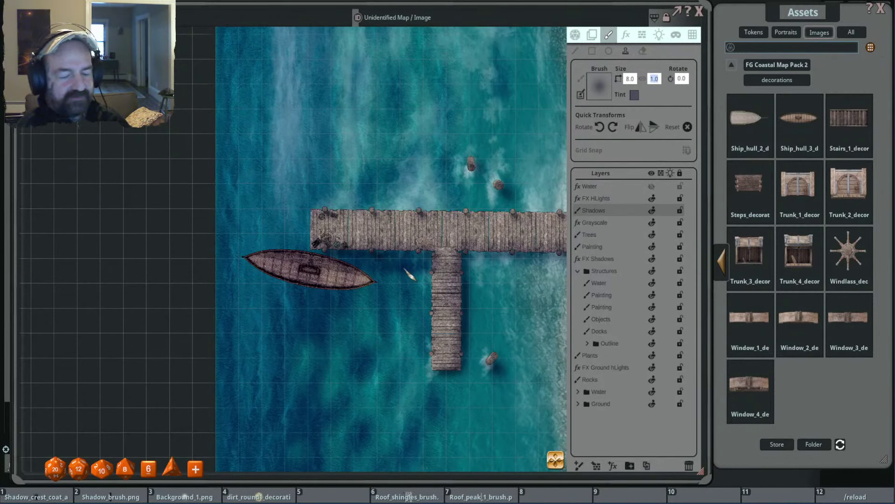
{"action": "type", "text": "3"}
{"action": "key", "text": "Return"}
Scale the stamp down to 5.1 by 1.9 and stamp soft shadows along the boat's lower side at rotations such as 25, 15 and 10 degrees.
{"action": "key", "text": "shift"}
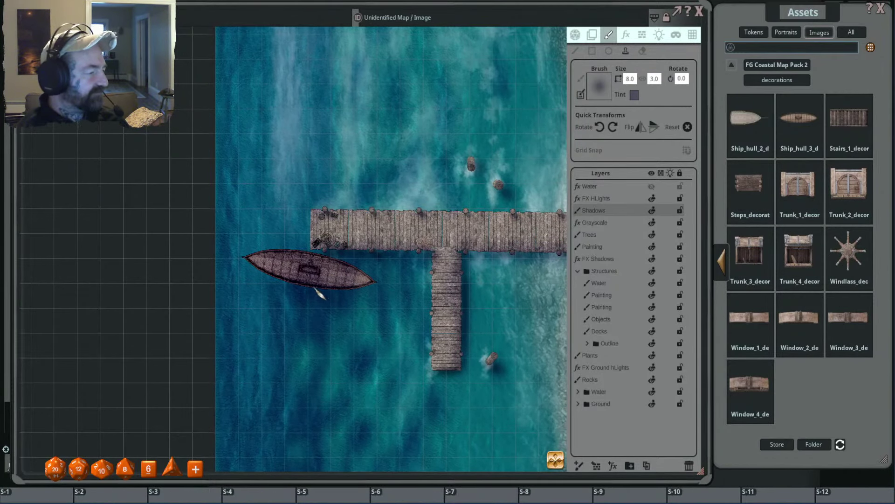
{"action": "scroll", "coordinate": [308, 295], "scroll_direction": "down", "scroll_amount": 2}
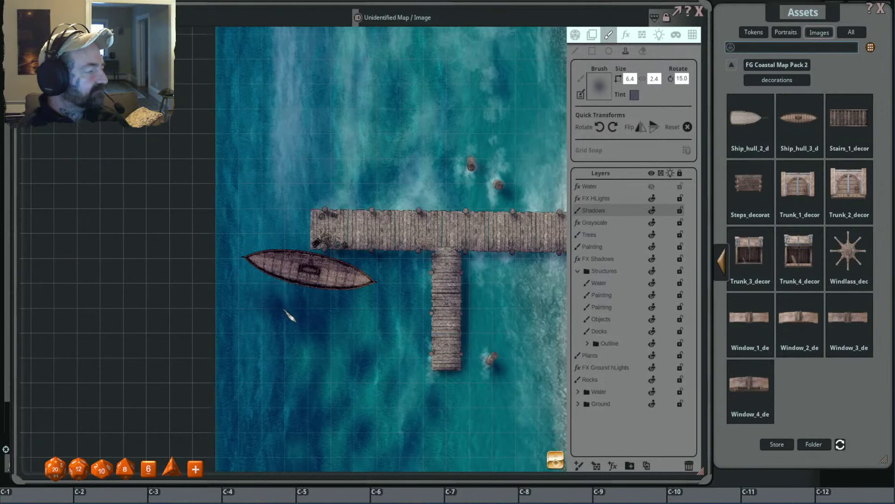
{"action": "scroll", "coordinate": [285, 287], "scroll_direction": "down", "scroll_amount": 1}
{"action": "scroll", "coordinate": [283, 285], "scroll_direction": "up", "scroll_amount": 1}
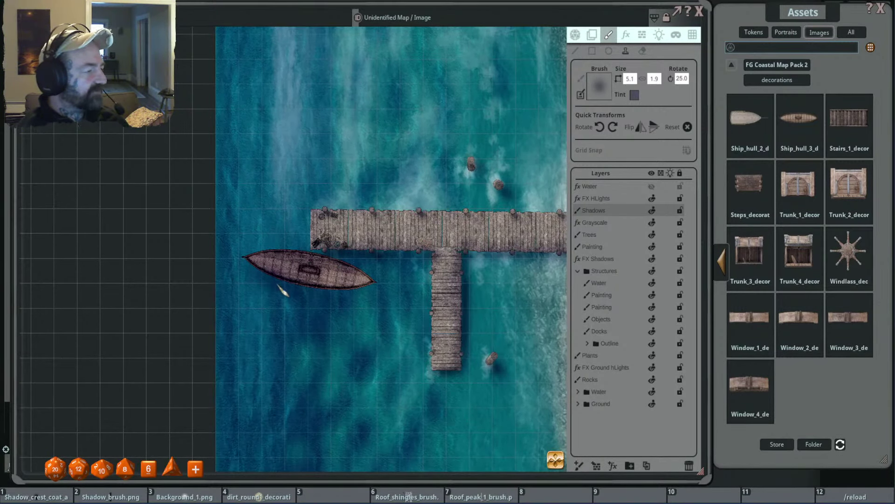
{"action": "key", "text": "shift"}
{"action": "scroll", "coordinate": [302, 301], "scroll_direction": "down", "scroll_amount": 1}
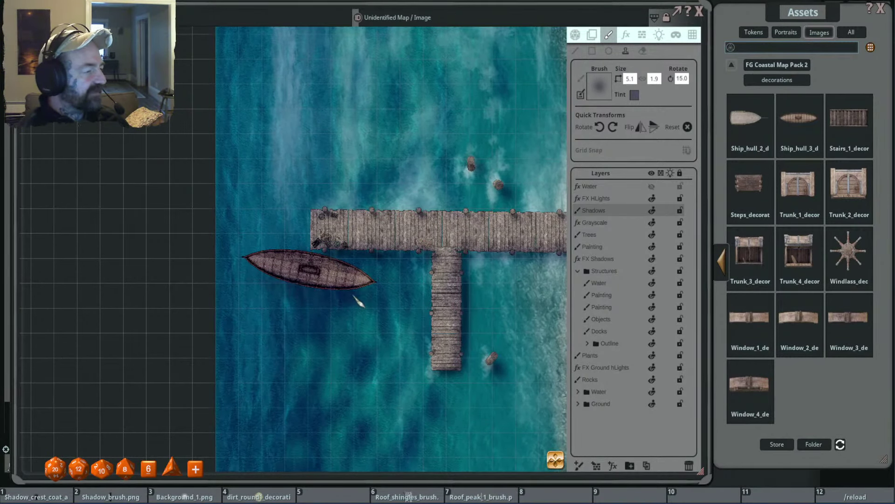
{"action": "scroll", "coordinate": [345, 296], "scroll_direction": "down", "scroll_amount": 1}
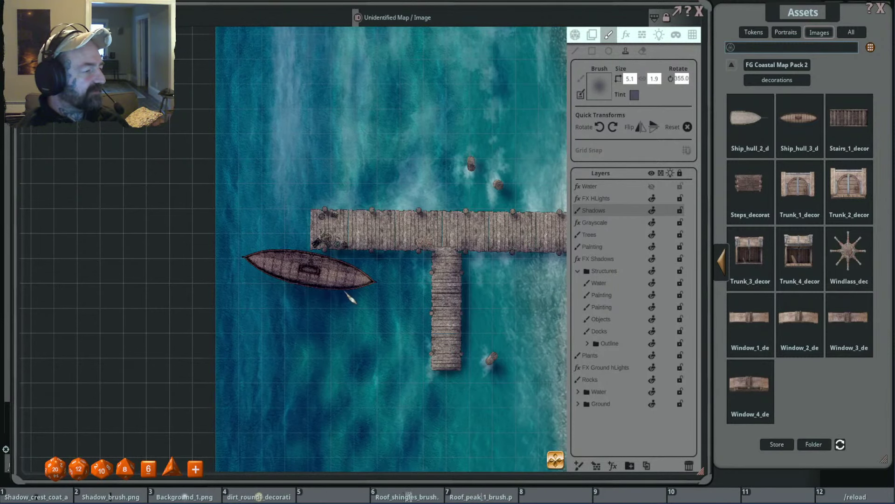
{"action": "scroll", "coordinate": [327, 304], "scroll_direction": "up", "scroll_amount": 1}
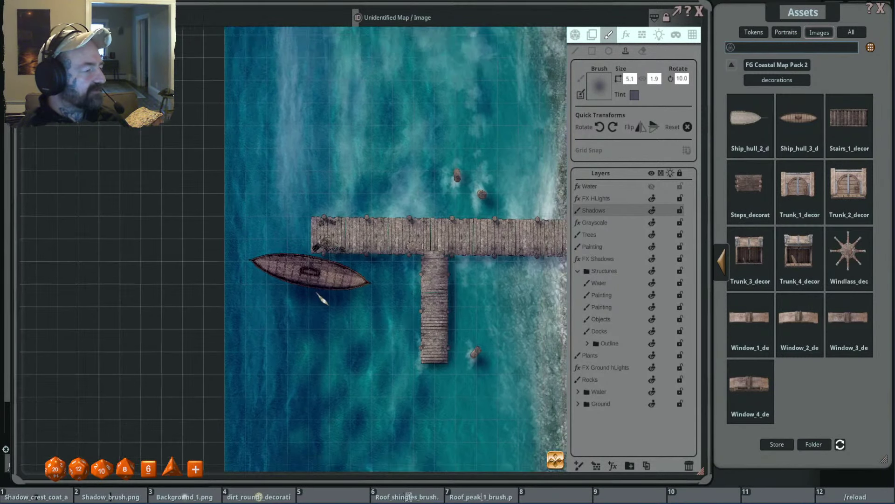
{"action": "scroll", "coordinate": [320, 302], "scroll_direction": "down", "scroll_amount": 1}
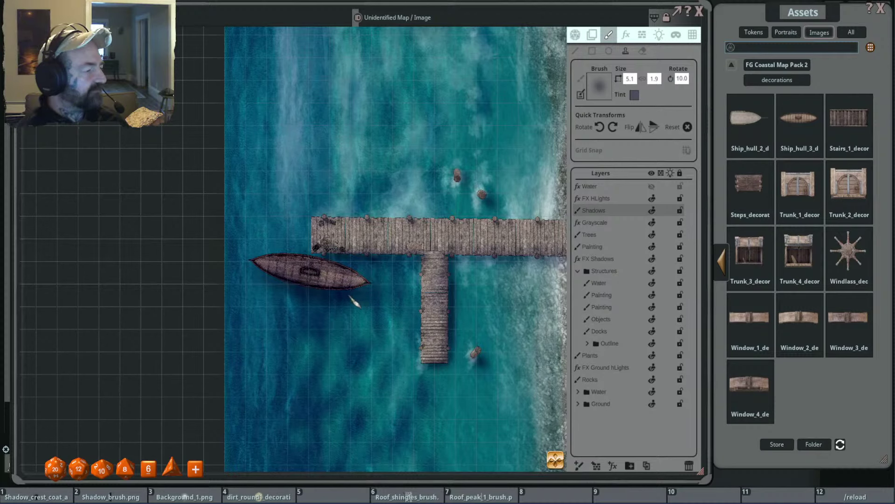
Shrink the stamp to 4.1 by 1.5 and 3.3 by 1.2, deepening the shadow along the boat's lower hull edge at varied rotations.
{"action": "scroll", "coordinate": [285, 294], "scroll_direction": "down", "scroll_amount": 1}
{"action": "scroll", "coordinate": [282, 291], "scroll_direction": "up", "scroll_amount": 1}
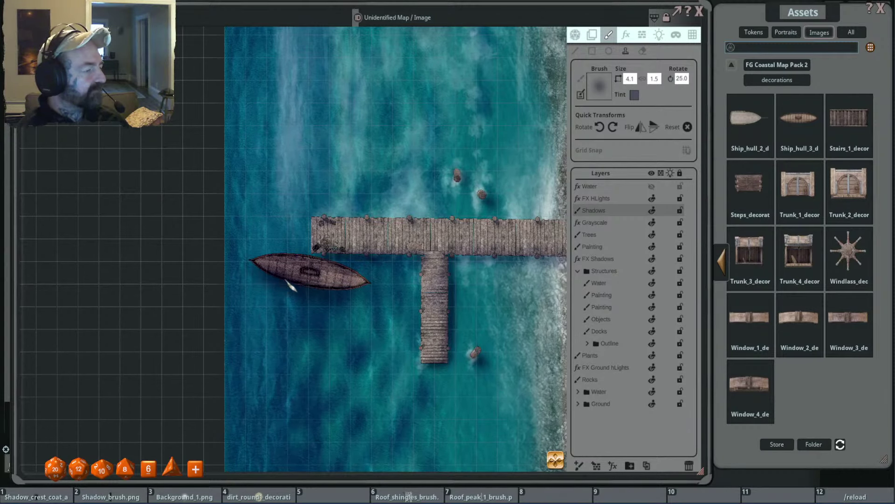
{"action": "scroll", "coordinate": [365, 292], "scroll_direction": "down", "scroll_amount": 1}
{"action": "scroll", "coordinate": [363, 296], "scroll_direction": "down", "scroll_amount": 2}
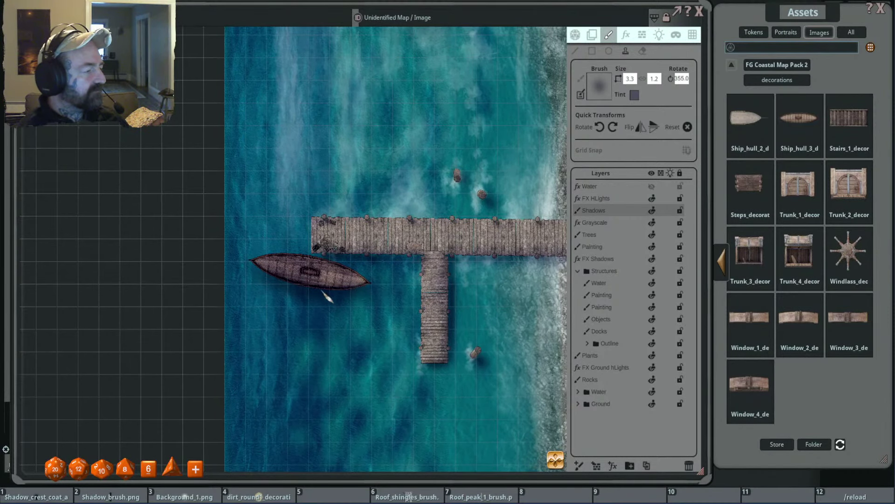
{"action": "scroll", "coordinate": [312, 292], "scroll_direction": "up", "scroll_amount": 2}
{"action": "scroll", "coordinate": [280, 259], "scroll_direction": "up", "scroll_amount": 1}
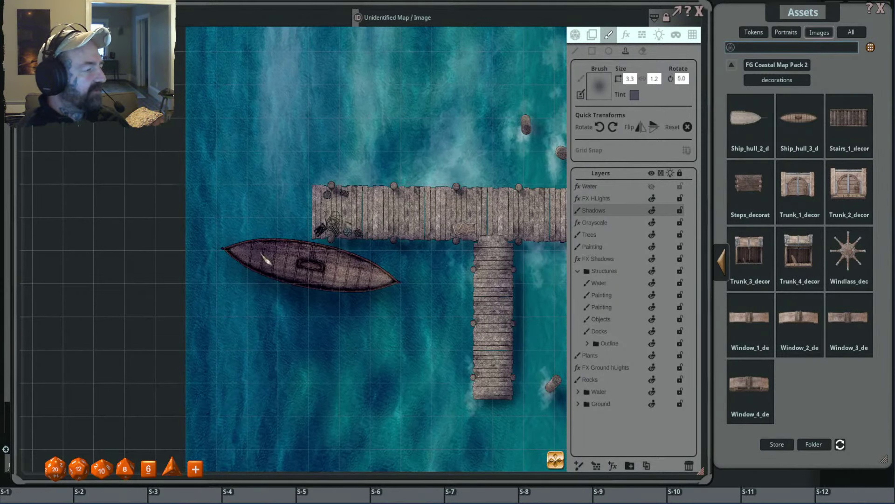
Shade the boat's deck with the 3.3 by 1.2 shadow stamp rotated to 15 degrees, and check it against the whole coast map.
{"action": "scroll", "coordinate": [259, 255], "scroll_direction": "down", "scroll_amount": 2}
{"action": "scroll", "coordinate": [326, 261], "scroll_direction": "up", "scroll_amount": 3}
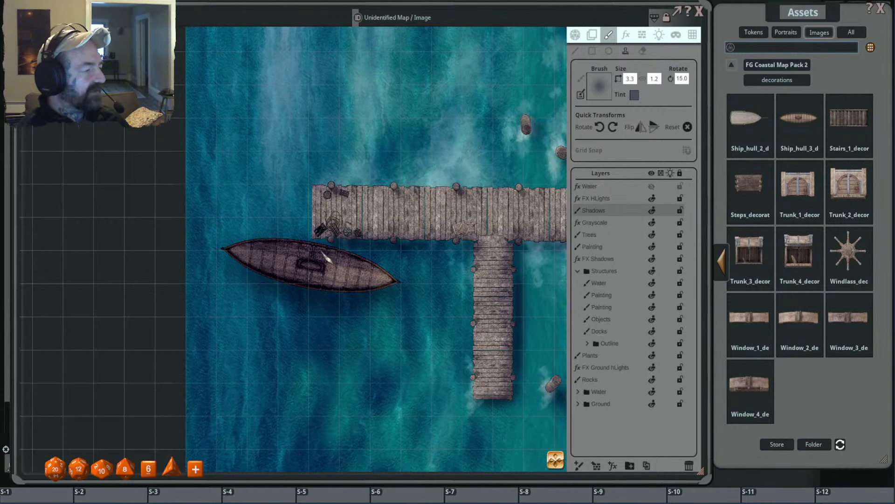
{"action": "scroll", "coordinate": [437, 284], "scroll_direction": "down", "scroll_amount": 2}
{"action": "scroll", "coordinate": [438, 288], "scroll_direction": "down", "scroll_amount": 3}
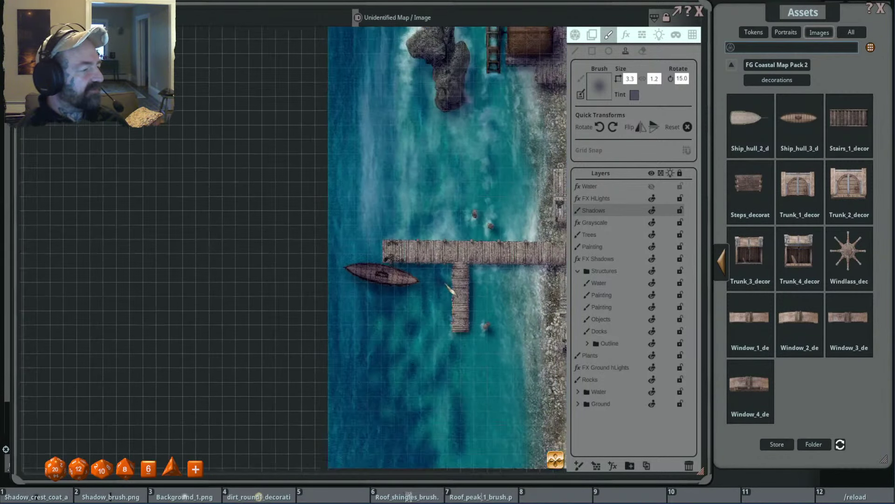
{"action": "scroll", "coordinate": [525, 263], "scroll_direction": "down", "scroll_amount": 1}
{"action": "scroll", "coordinate": [525, 263], "scroll_direction": "up", "scroll_amount": 5}
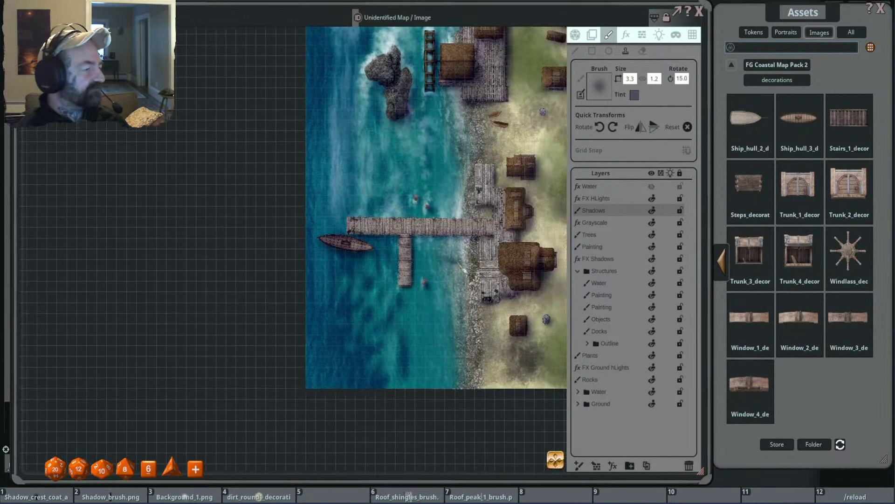
Examine the shaded boat against the dock and the surrounding coastline, both close up and from a distance.
{"action": "scroll", "coordinate": [406, 224], "scroll_direction": "down", "scroll_amount": 1}
{"action": "left_click_drag", "start_coordinate": [406, 224], "coordinate": [507, 221]}
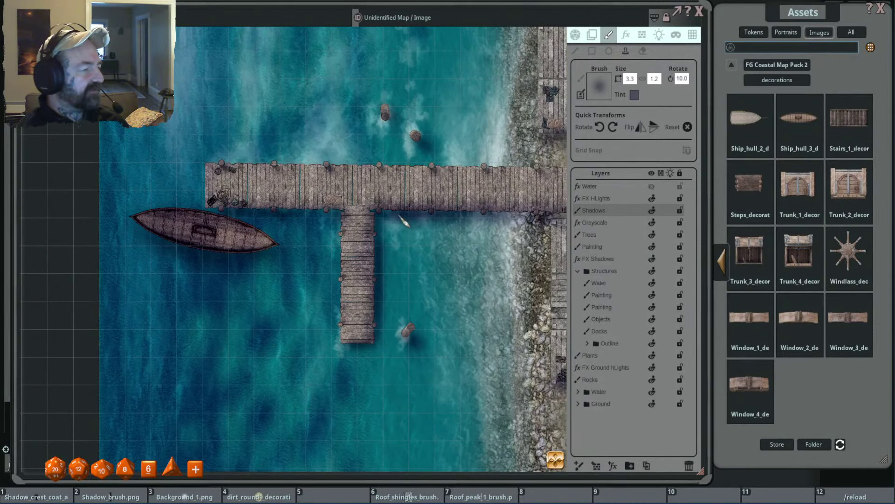
{"action": "scroll", "coordinate": [426, 280], "scroll_direction": "down", "scroll_amount": 3}
{"action": "scroll", "coordinate": [436, 285], "scroll_direction": "down", "scroll_amount": 2}
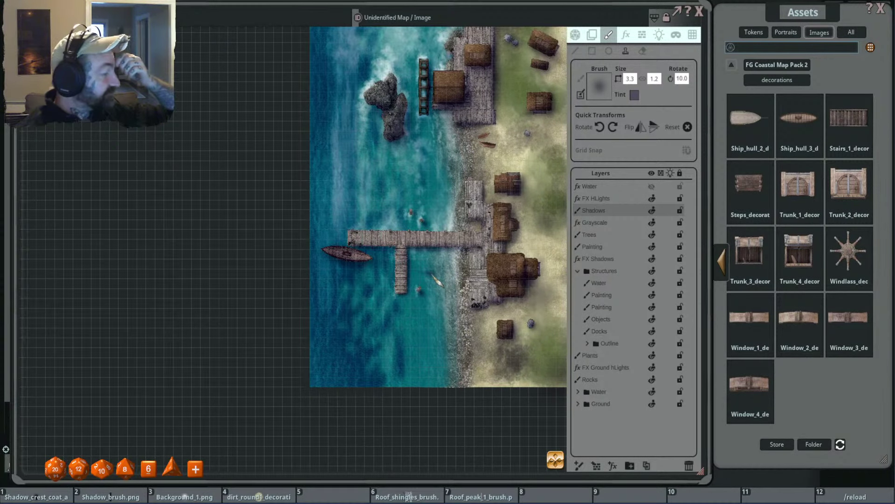
{"action": "scroll", "coordinate": [420, 256], "scroll_direction": "up", "scroll_amount": 2}
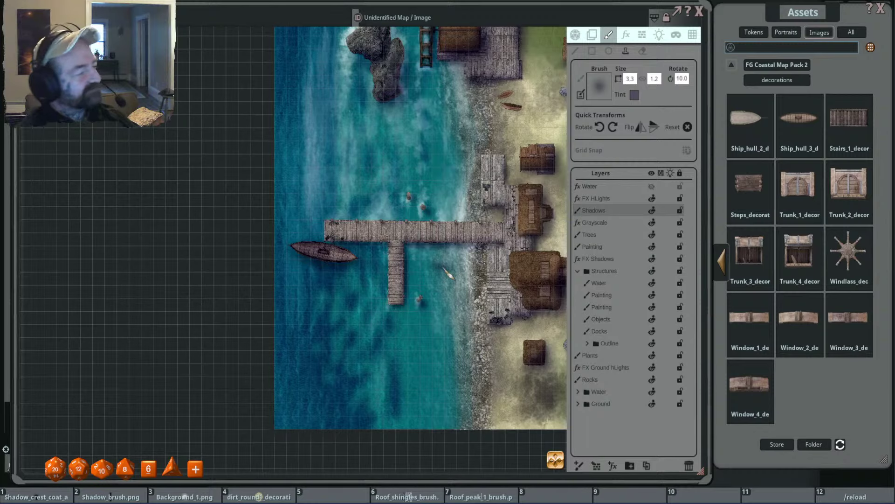
Inspect the shadows around the fenced buildings, bushes and trees in the inland village.
{"action": "scroll", "coordinate": [420, 256], "scroll_direction": "down", "scroll_amount": 3}
{"action": "left_click_drag", "start_coordinate": [527, 51], "coordinate": [416, 96]}
{"action": "scroll", "coordinate": [422, 109], "scroll_direction": "up", "scroll_amount": 5}
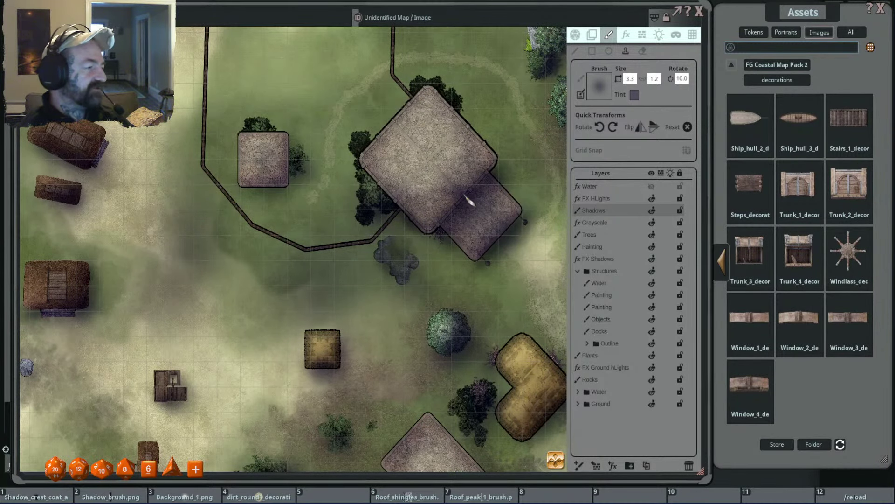
{"action": "scroll", "coordinate": [296, 229], "scroll_direction": "down", "scroll_amount": 5}
{"action": "scroll", "coordinate": [285, 187], "scroll_direction": "up", "scroll_amount": 4}
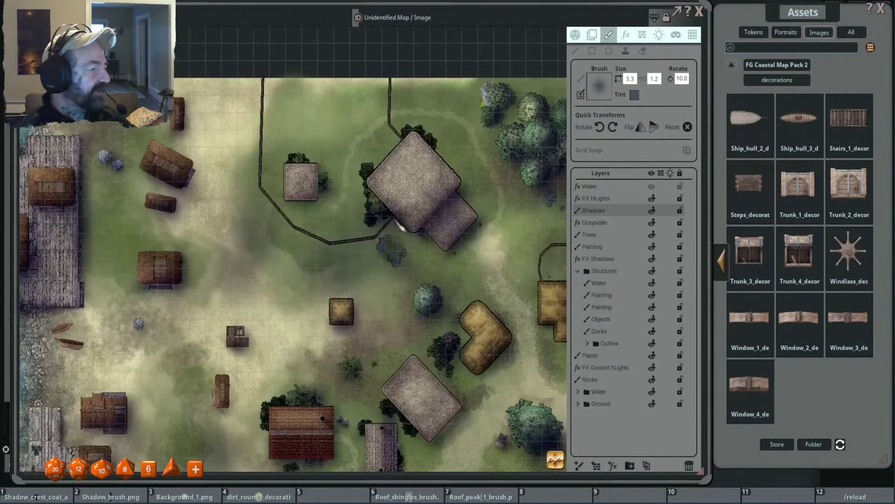
{"action": "scroll", "coordinate": [285, 188], "scroll_direction": "up", "scroll_amount": 4}
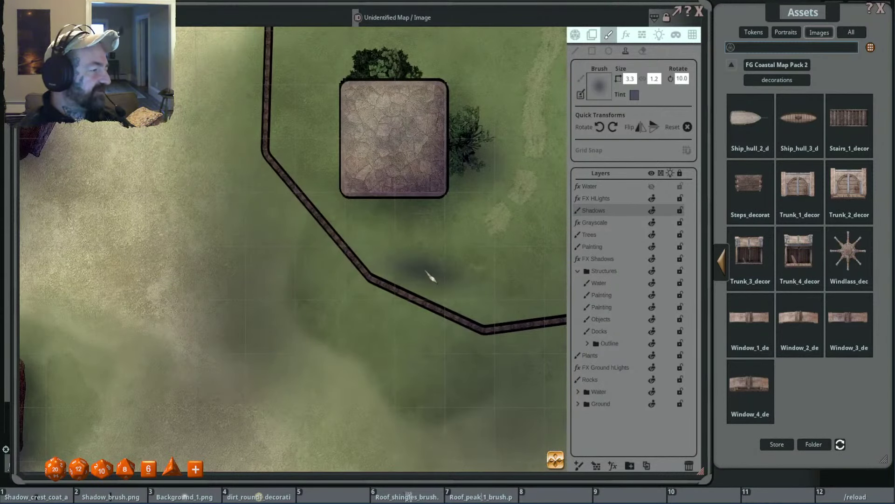
{"action": "scroll", "coordinate": [430, 273], "scroll_direction": "down", "scroll_amount": 3}
{"action": "left_click_drag", "start_coordinate": [439, 268], "coordinate": [428, 314]}
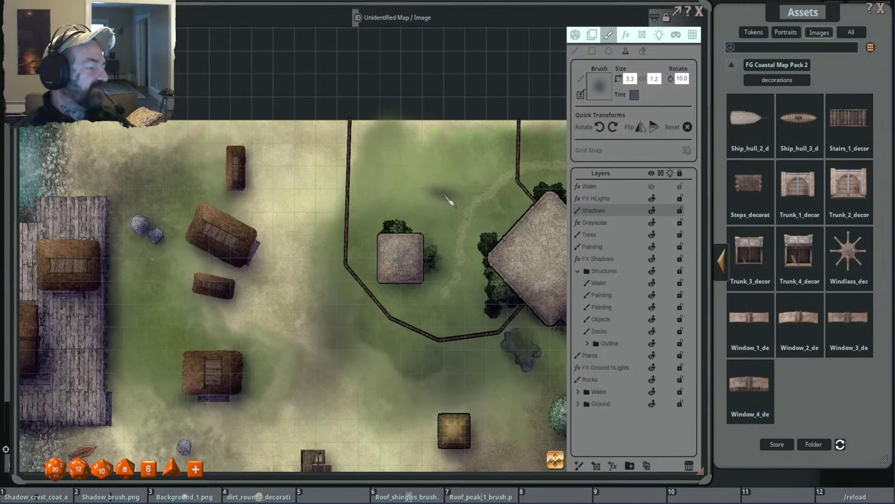
{"action": "scroll", "coordinate": [466, 226], "scroll_direction": "down", "scroll_amount": 3}
{"action": "scroll", "coordinate": [468, 226], "scroll_direction": "down", "scroll_amount": 3}
{"action": "scroll", "coordinate": [480, 224], "scroll_direction": "up", "scroll_amount": 3}
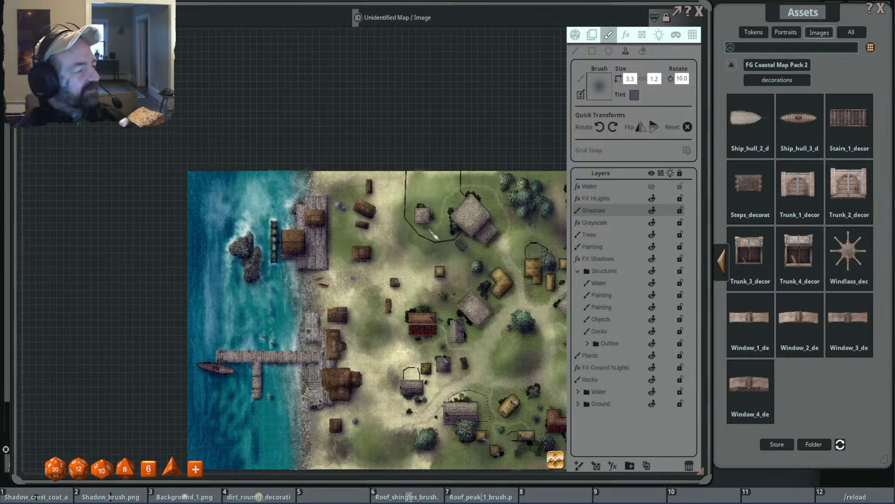
{"action": "scroll", "coordinate": [493, 196], "scroll_direction": "down", "scroll_amount": 2}
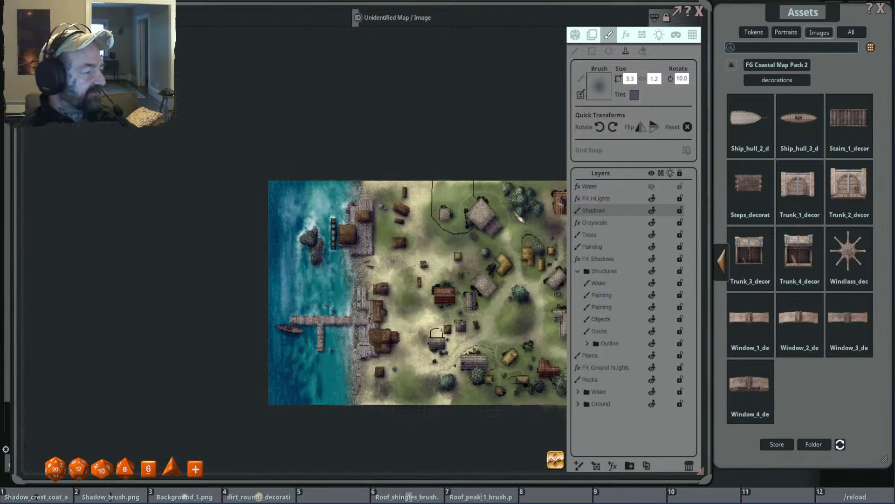
{"action": "scroll", "coordinate": [466, 233], "scroll_direction": "up", "scroll_amount": 4}
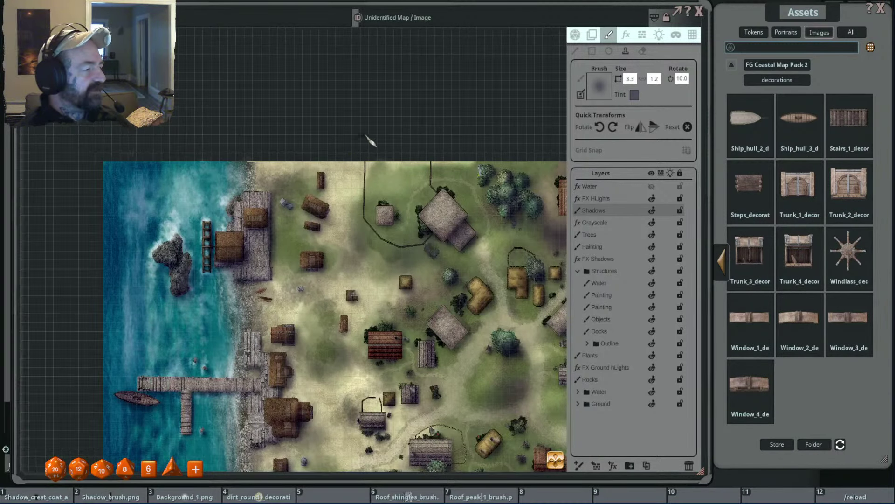
{"action": "scroll", "coordinate": [479, 243], "scroll_direction": "up", "scroll_amount": 3}
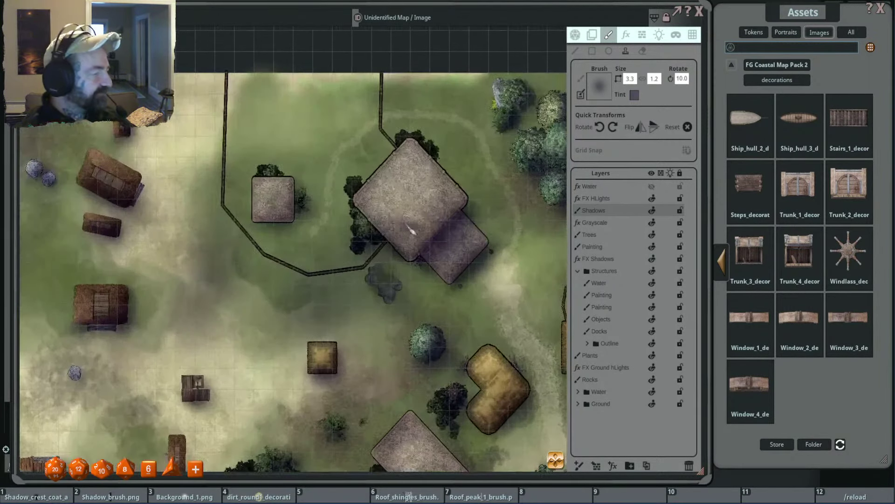
{"action": "scroll", "coordinate": [449, 225], "scroll_direction": "down", "scroll_amount": 2}
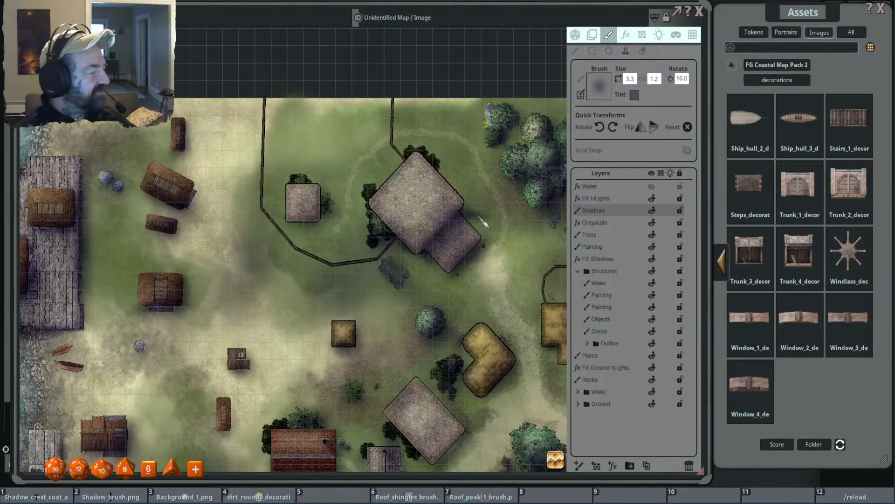
{"action": "scroll", "coordinate": [439, 210], "scroll_direction": "up", "scroll_amount": 1}
{"action": "scroll", "coordinate": [440, 210], "scroll_direction": "up", "scroll_amount": 3}
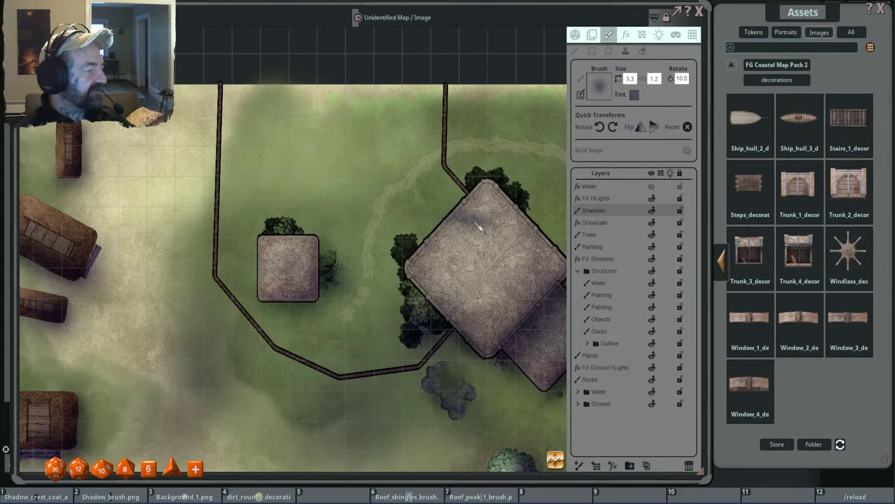
{"action": "scroll", "coordinate": [476, 221], "scroll_direction": "down", "scroll_amount": 1}
{"action": "scroll", "coordinate": [448, 222], "scroll_direction": "up", "scroll_amount": 1}
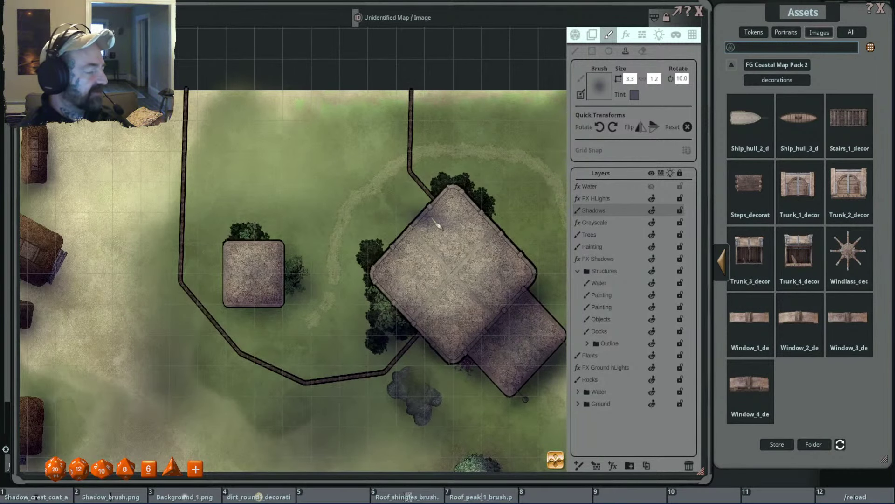
{"action": "scroll", "coordinate": [438, 225], "scroll_direction": "down", "scroll_amount": 2}
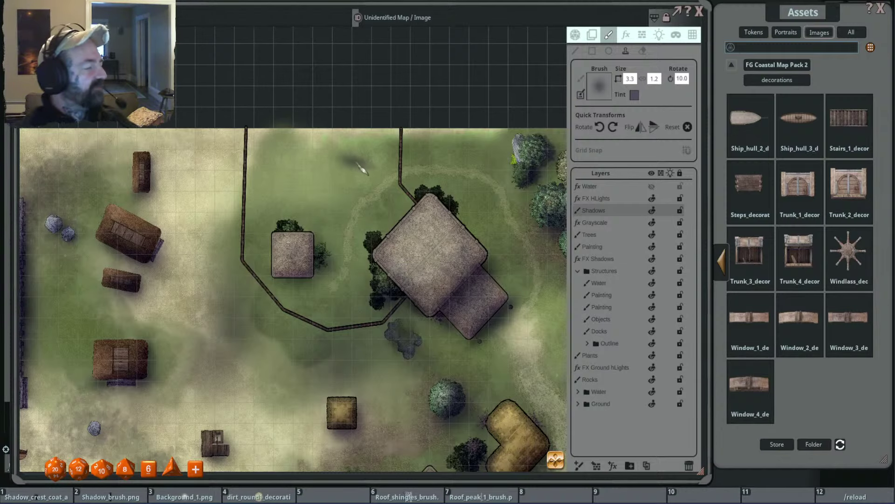
Return to the moored boat and review its shadow against the dock and the wider coast.
{"action": "scroll", "coordinate": [413, 278], "scroll_direction": "down", "scroll_amount": 5}
{"action": "left_click_drag", "start_coordinate": [414, 278], "coordinate": [535, 255]}
{"action": "scroll", "coordinate": [450, 277], "scroll_direction": "up", "scroll_amount": 5}
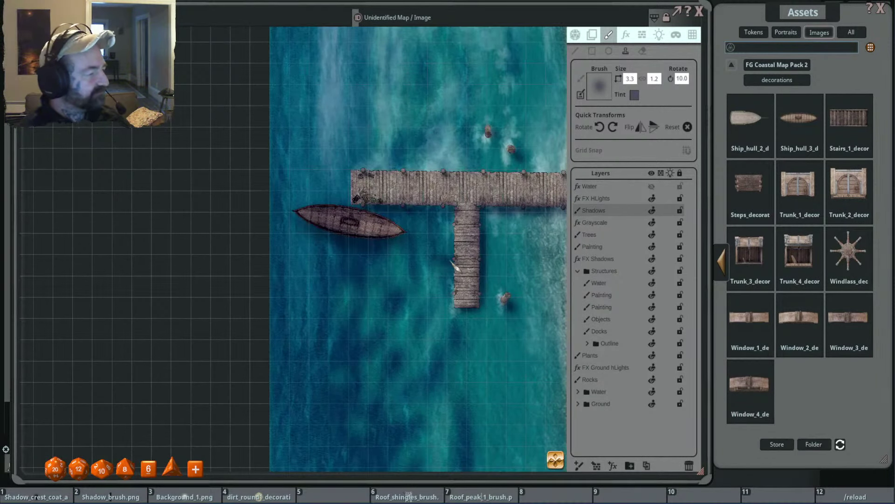
{"action": "scroll", "coordinate": [450, 265], "scroll_direction": "up", "scroll_amount": 1}
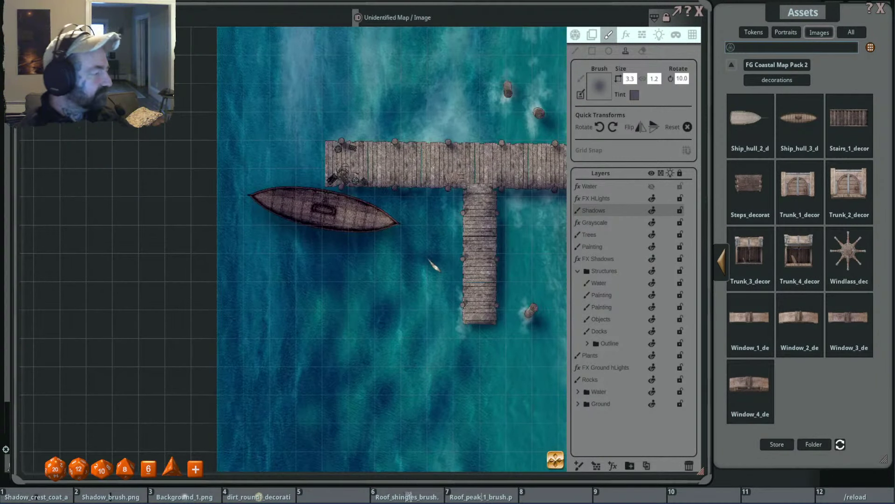
{"action": "scroll", "coordinate": [430, 261], "scroll_direction": "down", "scroll_amount": 4}
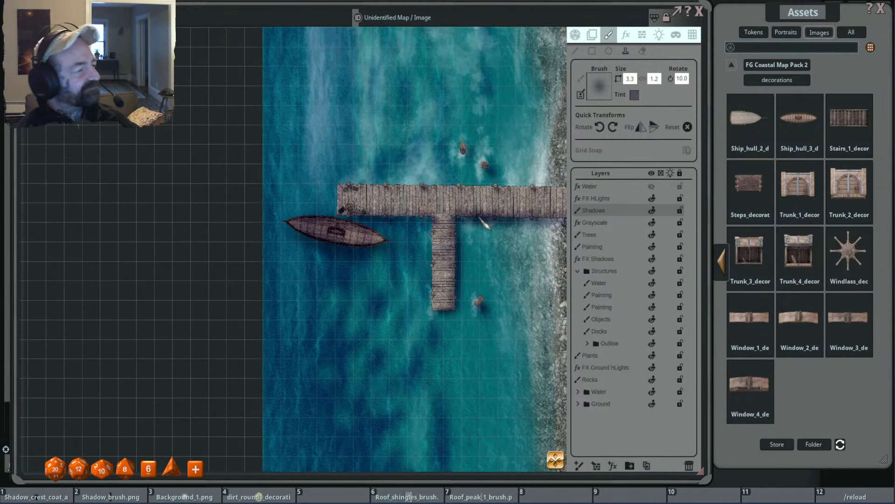
{"action": "scroll", "coordinate": [481, 219], "scroll_direction": "down", "scroll_amount": 2}
{"action": "scroll", "coordinate": [481, 219], "scroll_direction": "down", "scroll_amount": 3}
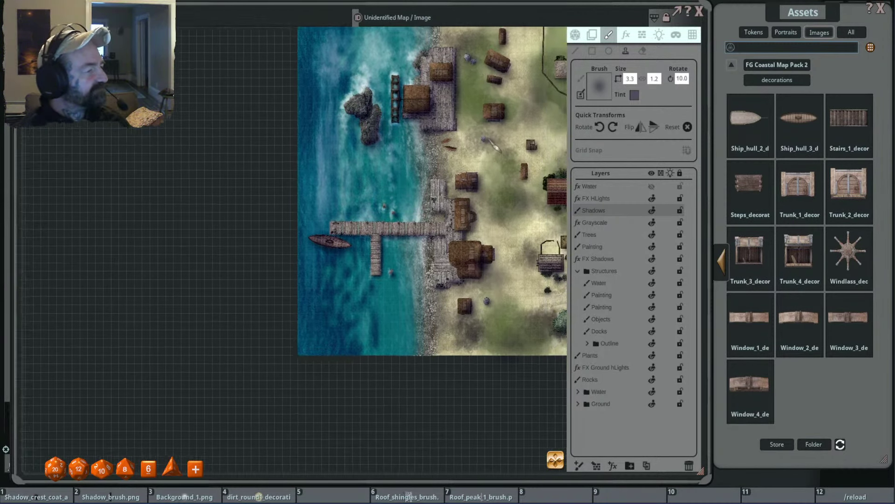
Make the Objects layer active and load the Trunk_1 decoration as a stamp scaled to 0.4 by 0.4.
{"action": "scroll", "coordinate": [410, 150], "scroll_direction": "up", "scroll_amount": 3}
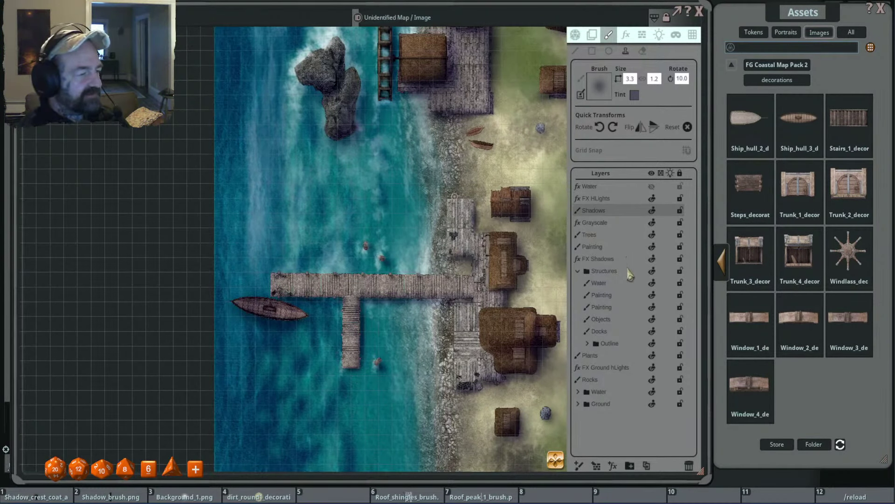
{"action": "left_click", "coordinate": [611, 319]}
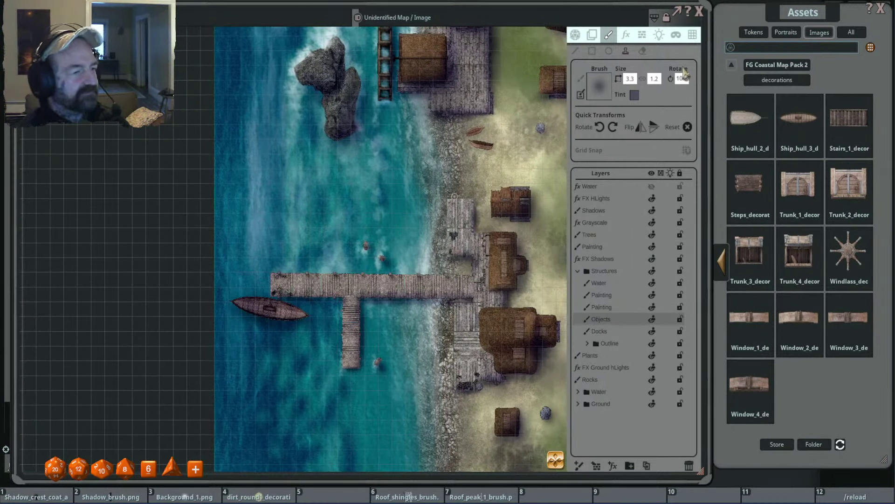
{"action": "left_click", "coordinate": [799, 185]}
{"action": "scroll", "coordinate": [434, 247], "scroll_direction": "up", "scroll_amount": 3}
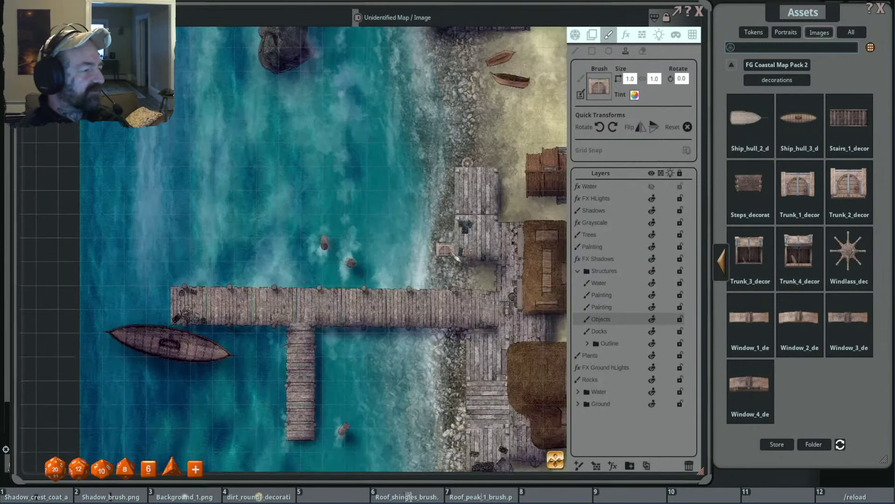
{"action": "scroll", "coordinate": [446, 250], "scroll_direction": "up", "scroll_amount": 2}
{"action": "scroll", "coordinate": [487, 245], "scroll_direction": "down", "scroll_amount": 6, "text": "ctrl"}
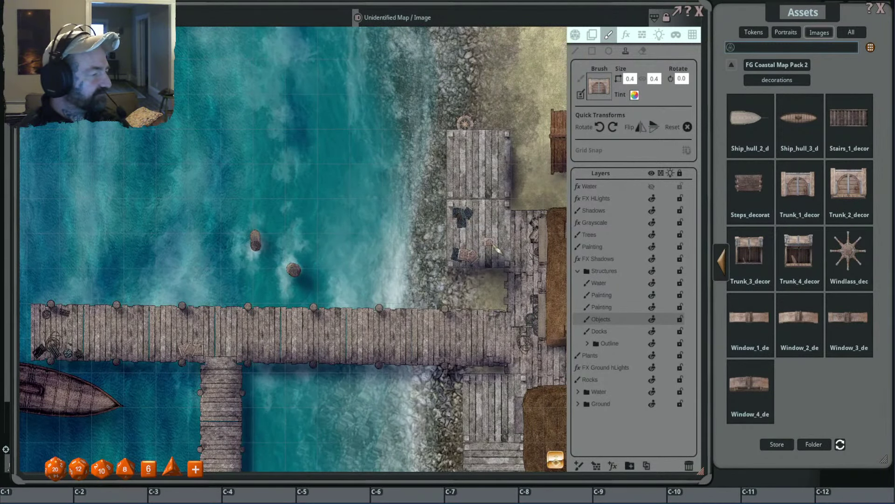
Stamp the trunk rotated to 330 degrees on the upper shore platform, just below the ship's wheel.
{"action": "left_click_drag", "start_coordinate": [498, 251], "coordinate": [481, 127]}
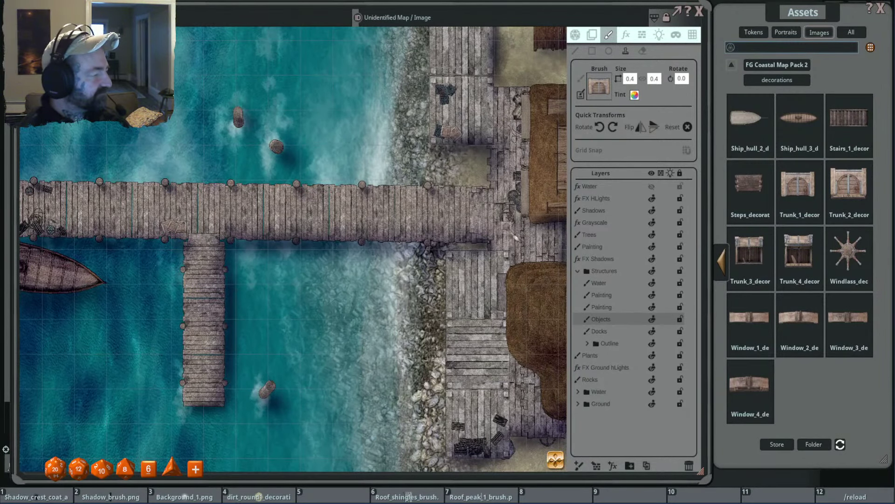
{"action": "left_click_drag", "start_coordinate": [513, 270], "coordinate": [495, 198]}
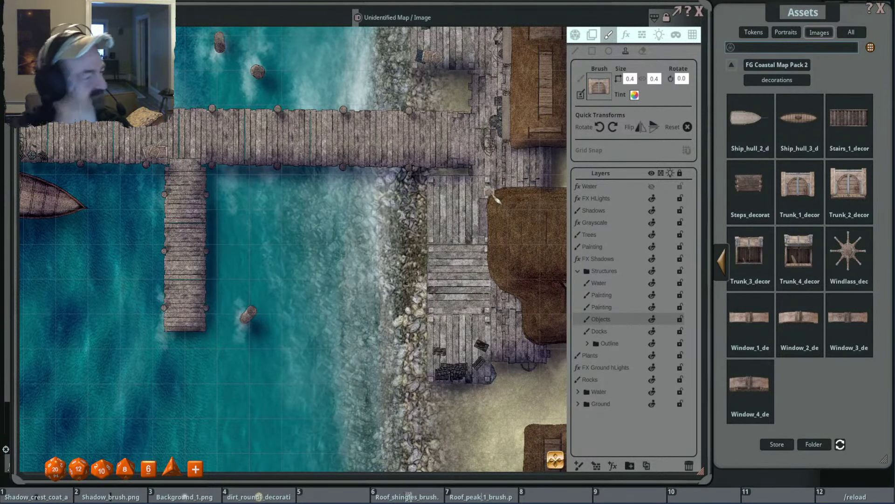
{"action": "scroll", "coordinate": [496, 198], "scroll_direction": "up", "scroll_amount": 1}
{"action": "scroll", "coordinate": [487, 192], "scroll_direction": "up", "scroll_amount": 1}
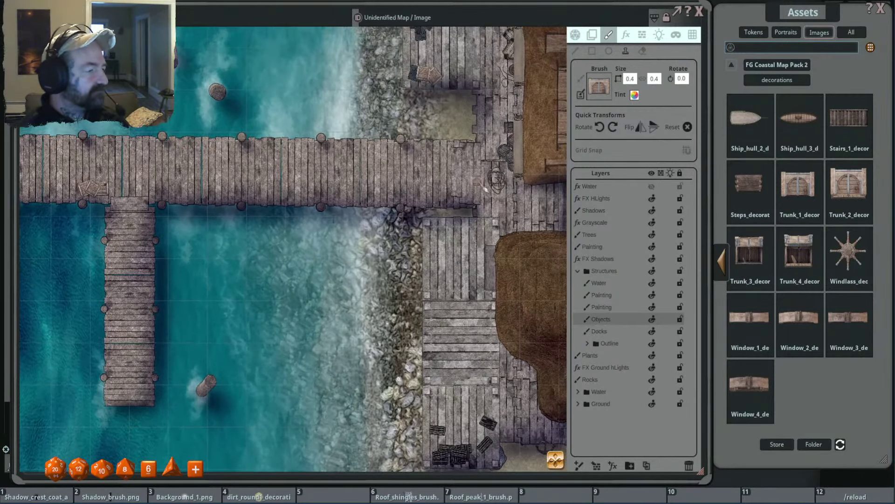
{"action": "left_click_drag", "start_coordinate": [397, 196], "coordinate": [401, 219]}
{"action": "scroll", "coordinate": [405, 201], "scroll_direction": "up", "scroll_amount": 2}
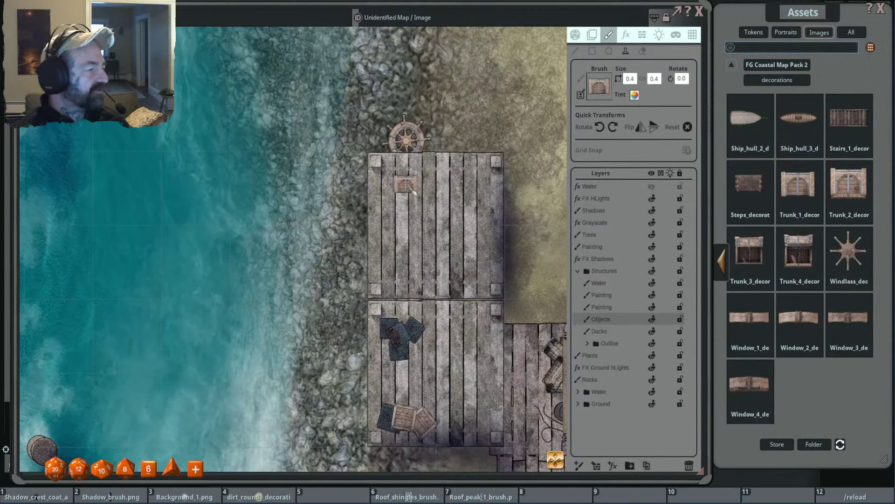
{"action": "scroll", "coordinate": [408, 184], "scroll_direction": "up", "scroll_amount": 1}
{"action": "scroll", "coordinate": [401, 189], "scroll_direction": "down", "scroll_amount": 2, "text": "alt"}
{"action": "left_click", "coordinate": [397, 192]}
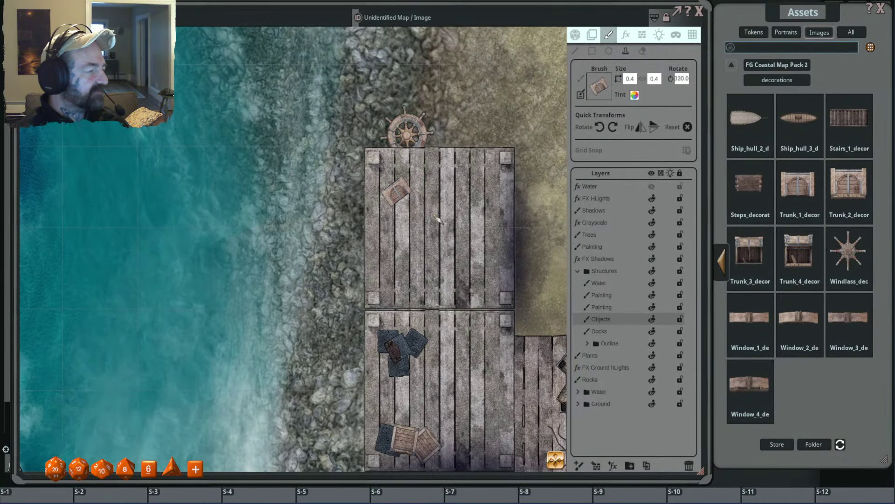
Rotate the trunk stamp to 80 degrees and place it among the barrels along the dockside building's wall.
{"action": "scroll", "coordinate": [438, 219], "scroll_direction": "up", "scroll_amount": 7, "text": "alt"}
{"action": "scroll", "coordinate": [439, 219], "scroll_direction": "down", "scroll_amount": 2}
{"action": "left_click_drag", "start_coordinate": [439, 220], "coordinate": [440, 165]}
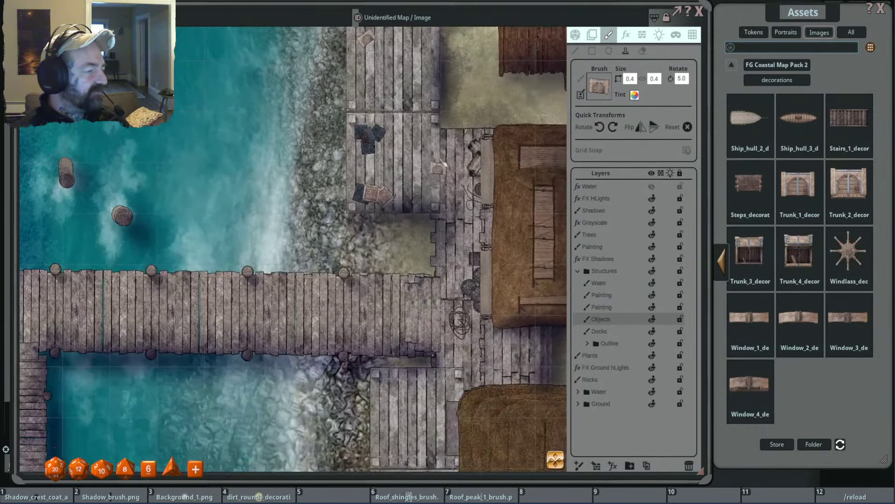
{"action": "scroll", "coordinate": [438, 165], "scroll_direction": "up", "scroll_amount": 2}
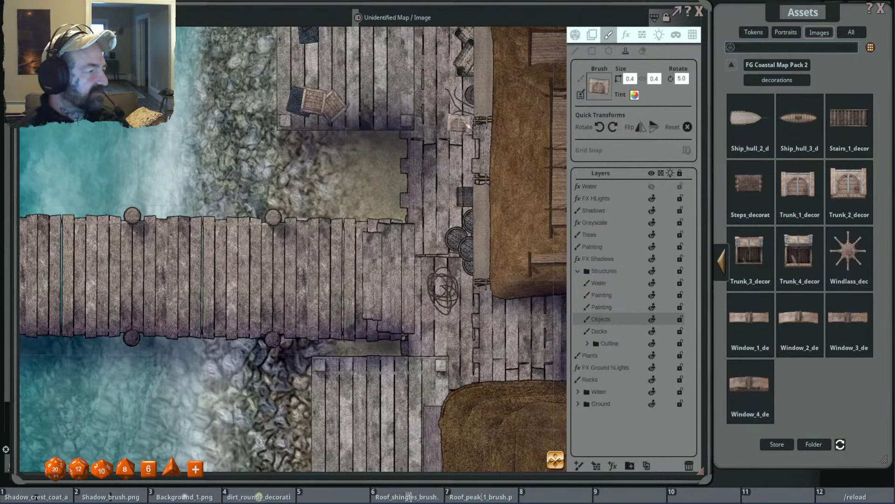
{"action": "left_click_drag", "start_coordinate": [459, 124], "coordinate": [452, 217]}
{"action": "scroll", "coordinate": [462, 154], "scroll_direction": "up", "scroll_amount": 15, "text": "alt"}
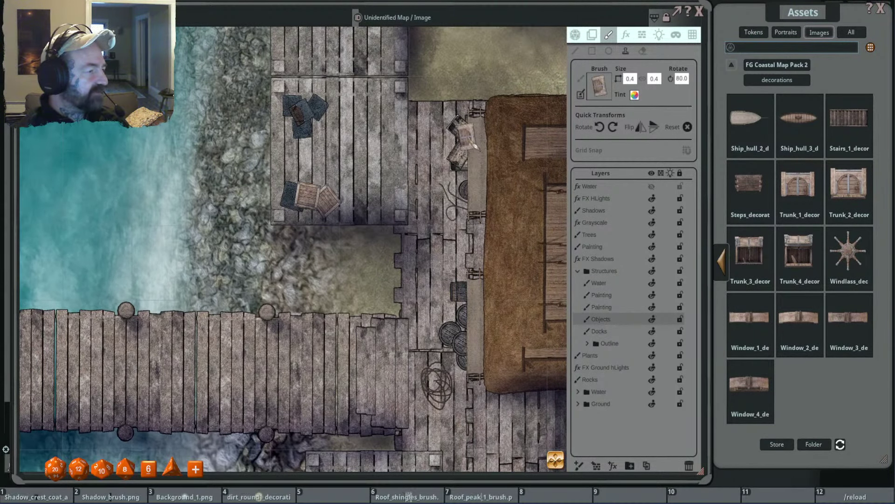
Browse back through the decorations and return to the top level of FG Coastal Map Pack 2.
{"action": "scroll", "coordinate": [436, 187], "scroll_direction": "down", "scroll_amount": 2}
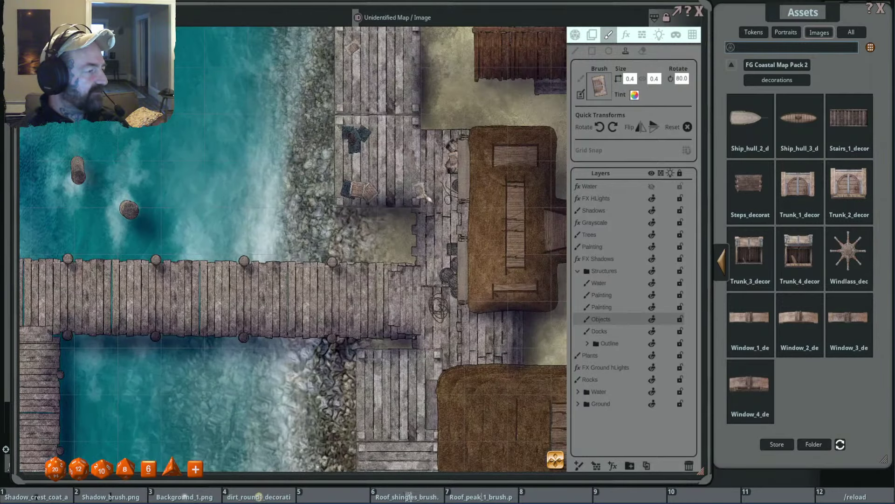
{"action": "left_click_drag", "start_coordinate": [424, 196], "coordinate": [432, 149]}
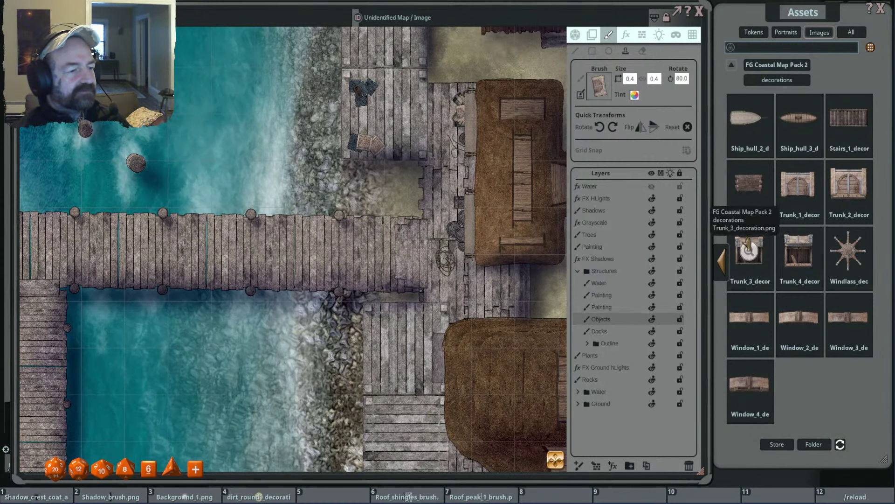
{"action": "left_click", "coordinate": [722, 262]}
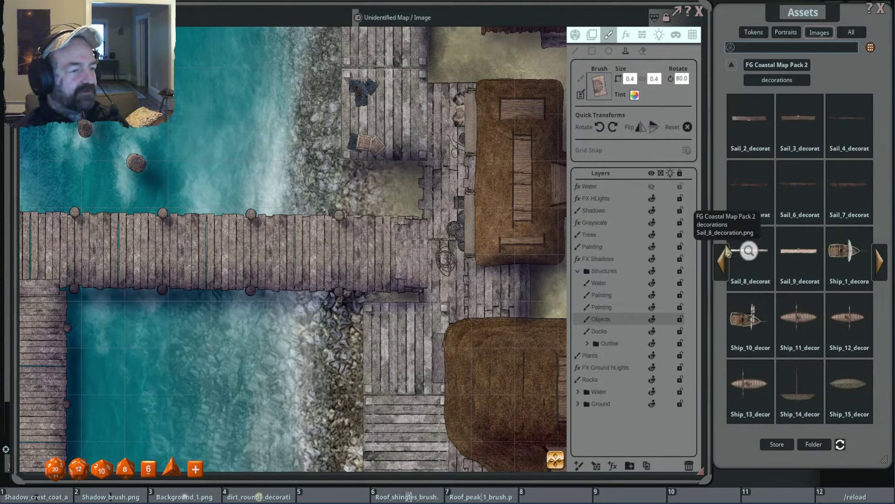
{"action": "left_click", "coordinate": [721, 262]}
{"action": "left_click", "coordinate": [779, 66]}
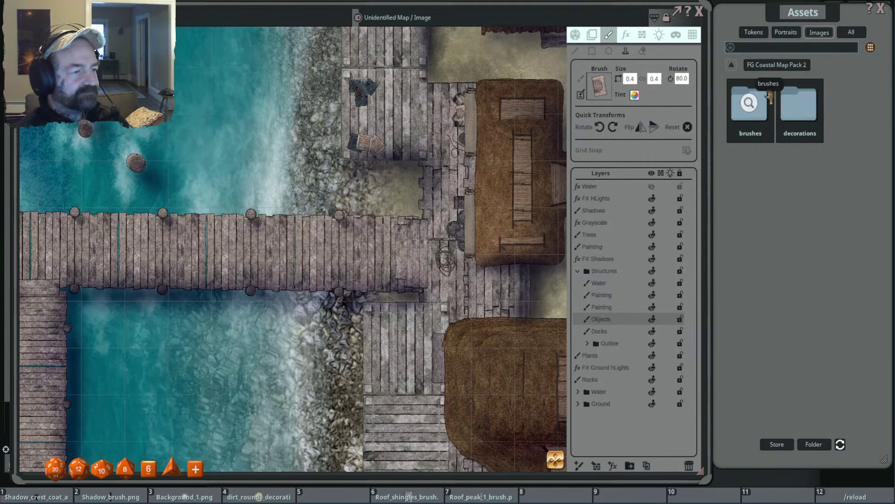
Find the trap decorations in FG Coastal Map Pack and load Trap_2 as the stamp.
{"action": "left_click", "coordinate": [732, 66]}
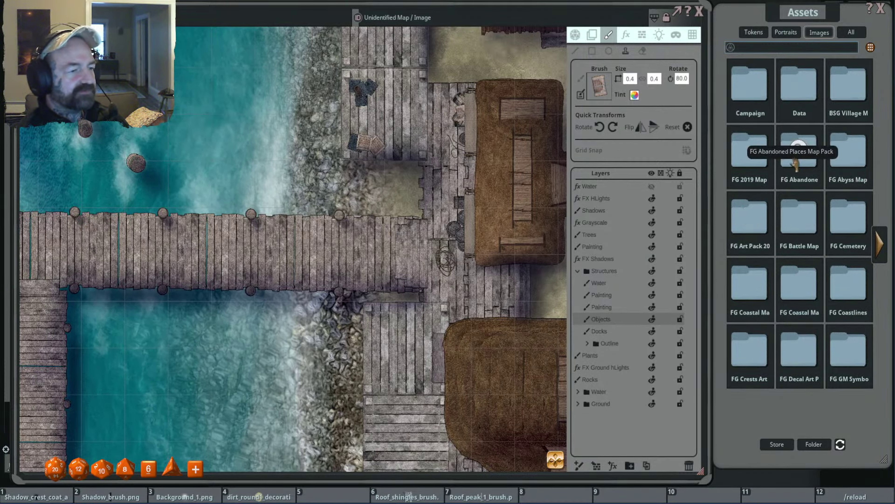
{"action": "left_click", "coordinate": [754, 286]}
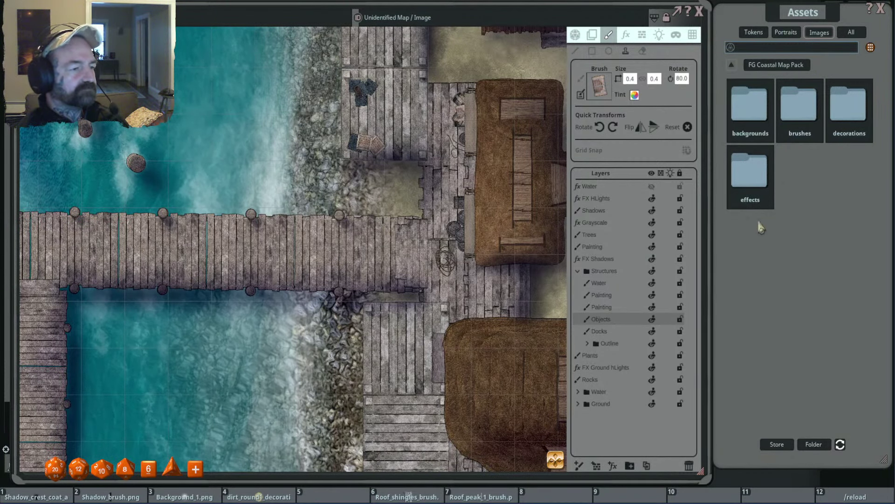
{"action": "left_click", "coordinate": [848, 105]}
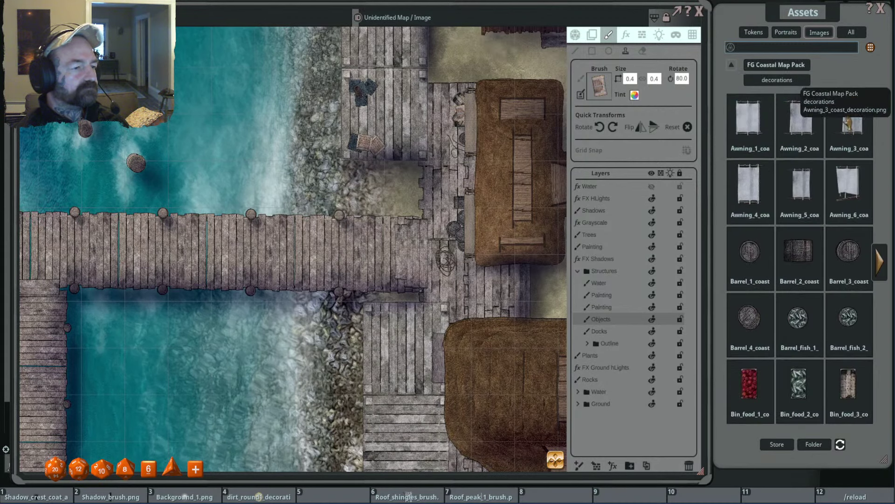
{"action": "left_click", "coordinate": [792, 51]}
{"action": "type", "text": "trap"}
{"action": "key", "text": "Return"}
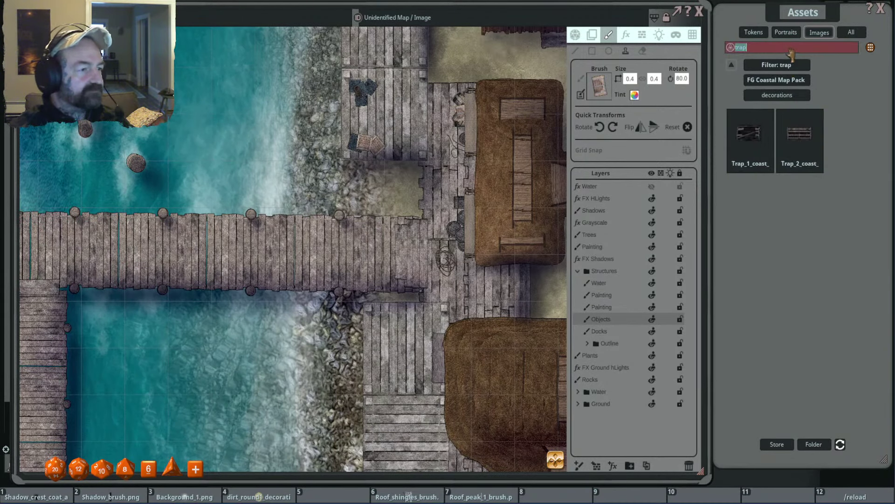
{"action": "left_click", "coordinate": [799, 133]}
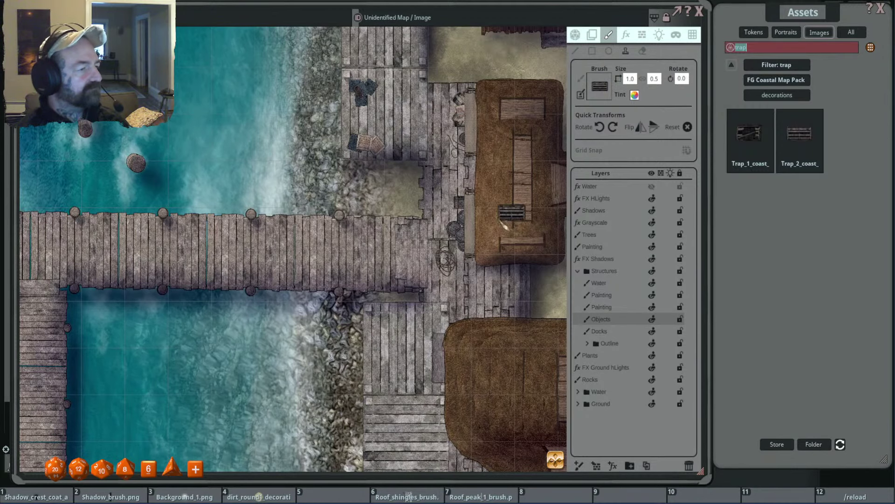
Scale the trap stamp to 0.5 by 0.3 over the boat moored at the end of the dock.
{"action": "left_click_drag", "start_coordinate": [417, 224], "coordinate": [690, 75]}
{"action": "left_click_drag", "start_coordinate": [414, 140], "coordinate": [475, 209]}
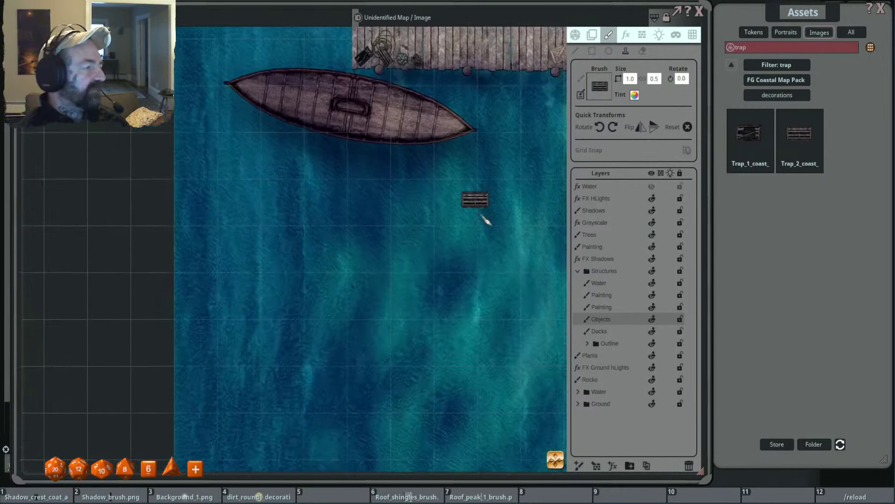
{"action": "left_click_drag", "start_coordinate": [418, 119], "coordinate": [441, 226]}
{"action": "scroll", "coordinate": [460, 232], "scroll_direction": "down", "scroll_amount": 2, "text": "ctrl"}
{"action": "scroll", "coordinate": [460, 232], "scroll_direction": "down", "scroll_amount": 1, "text": "shift"}
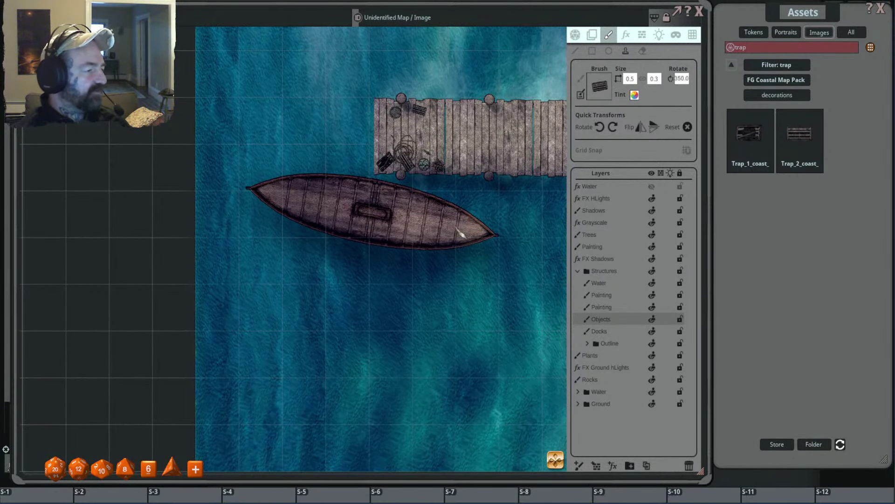
{"action": "scroll", "coordinate": [451, 228], "scroll_direction": "up", "scroll_amount": 4, "text": "shift"}
{"action": "scroll", "coordinate": [450, 228], "scroll_direction": "up", "scroll_amount": 2}
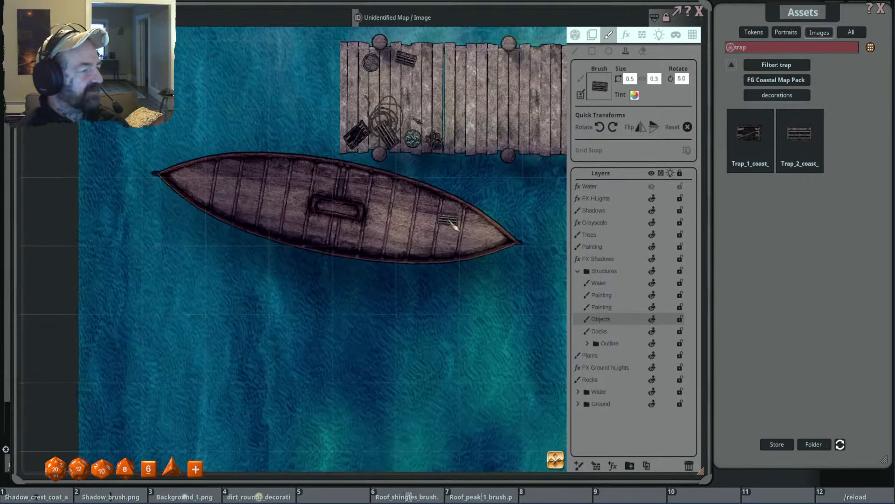
Stamp a small overlapping pile of traps at varied rotations, starting at 345 degrees, near the boat's shoreward tip.
{"action": "scroll", "coordinate": [460, 219], "scroll_direction": "up", "scroll_amount": 1, "text": "shift"}
{"action": "scroll", "coordinate": [459, 220], "scroll_direction": "down", "scroll_amount": 4, "text": "shift"}
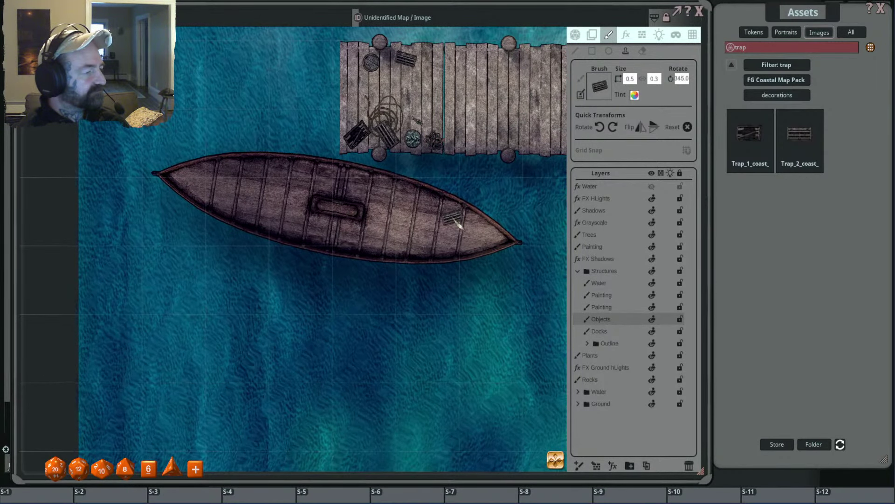
{"action": "left_click", "coordinate": [459, 221]}
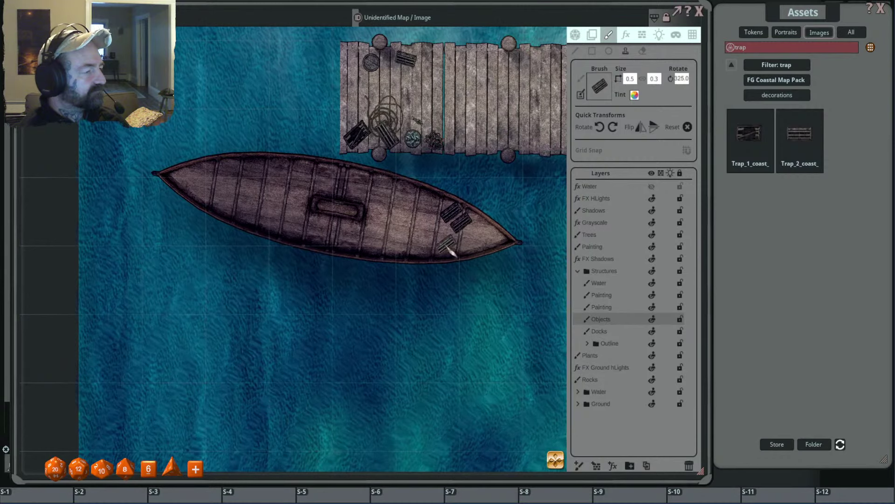
{"action": "scroll", "coordinate": [451, 251], "scroll_direction": "down", "scroll_amount": 5, "text": "shift"}
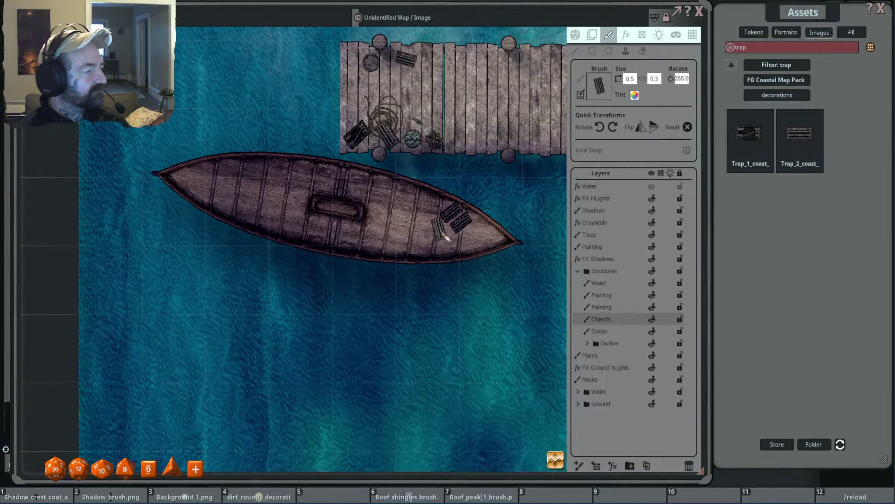
{"action": "scroll", "coordinate": [447, 239], "scroll_direction": "up", "scroll_amount": 4, "text": "shift"}
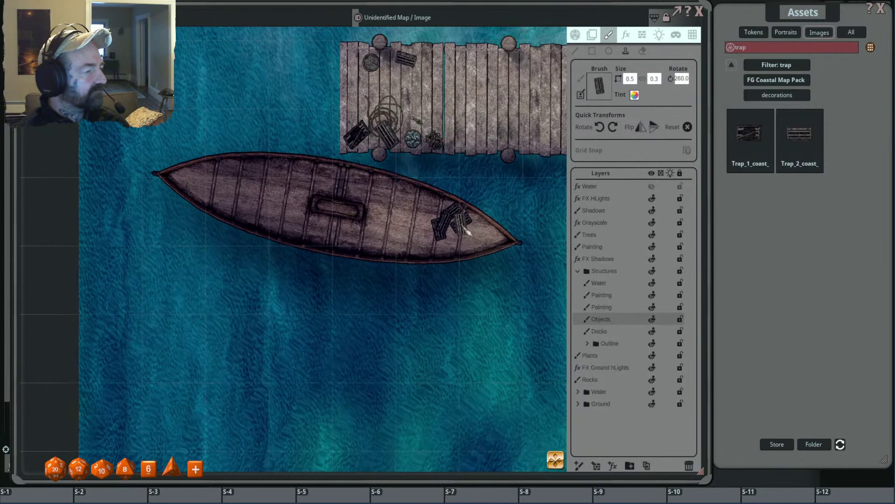
Search the pack's decorations for rope and stamp Rope_3 at size 1.0 near the boat's seaward tip.
{"action": "left_click", "coordinate": [759, 49]}
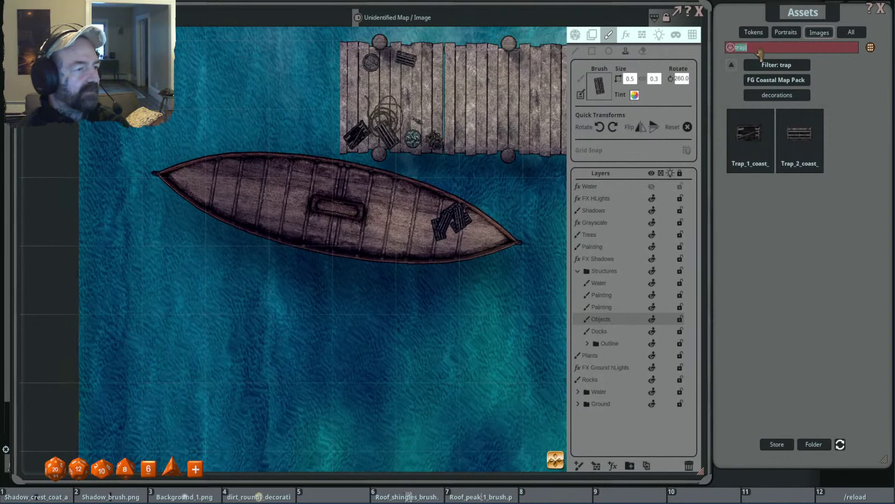
{"action": "type", "text": "rope"}
{"action": "key", "text": "Return"}
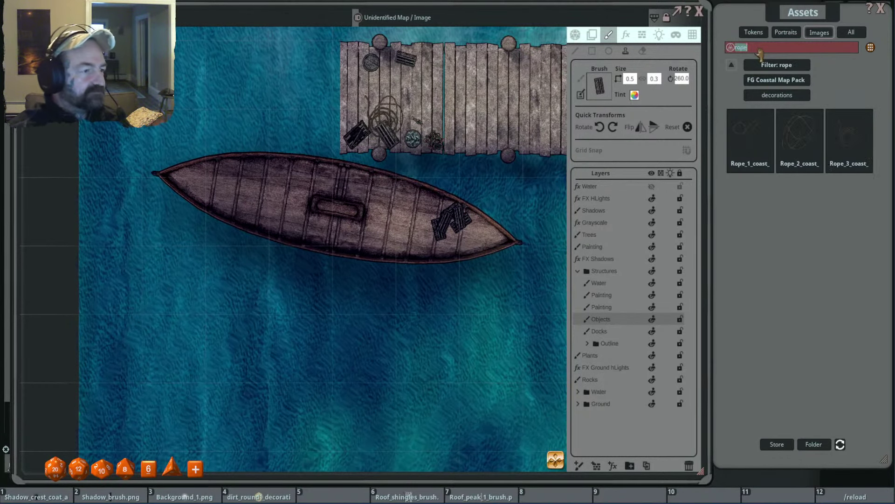
{"action": "mouse_move", "coordinate": [849, 136]}
{"action": "left_mouse_down"}
{"action": "mouse_move", "coordinate": [691, 61]}
{"action": "mouse_move", "coordinate": [600, 86]}
{"action": "left_mouse_up"}
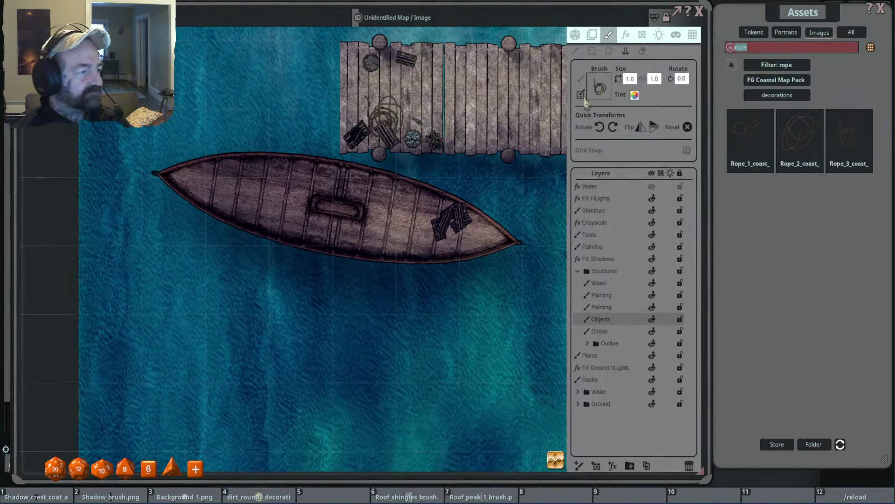
{"action": "left_click", "coordinate": [233, 191]}
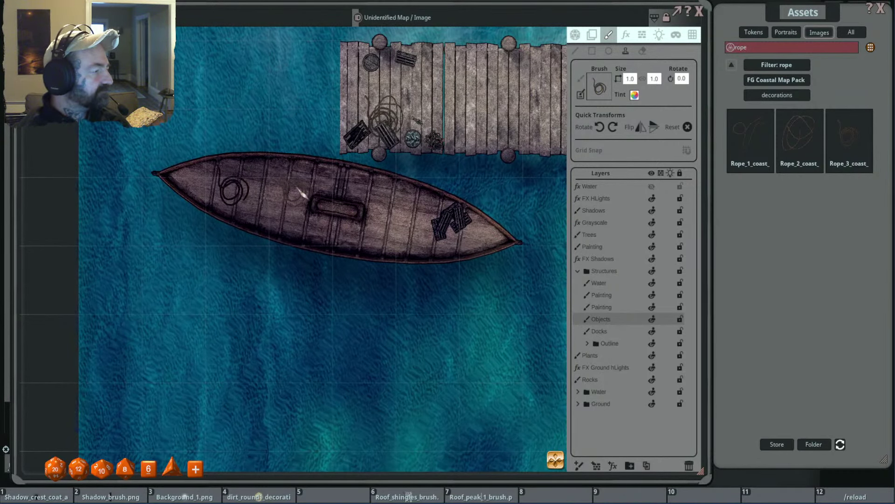
Layer more Rope_3 coils over the first, one at 0.6 rotated 340 degrees and one at 0.8 unrotated.
{"action": "scroll", "coordinate": [275, 195], "scroll_direction": "down", "scroll_amount": 3}
{"action": "scroll", "coordinate": [274, 195], "scroll_direction": "down", "scroll_amount": 5}
{"action": "scroll", "coordinate": [237, 192], "scroll_direction": "down", "scroll_amount": 4}
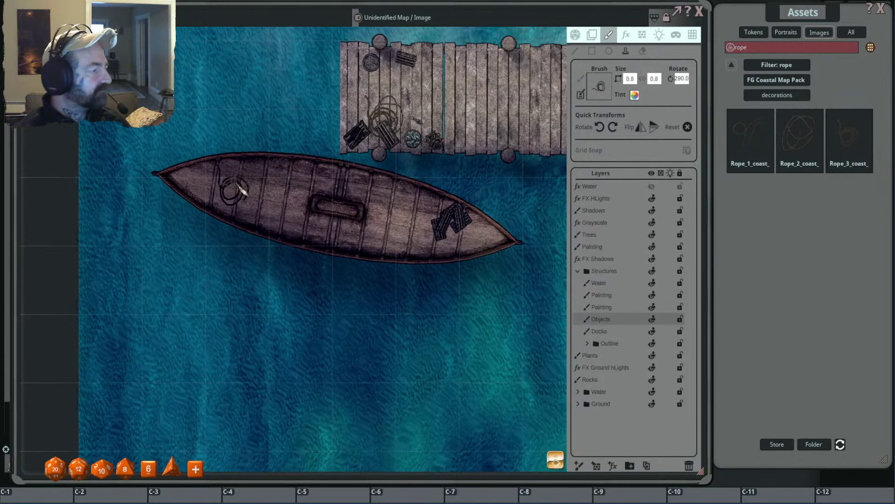
{"action": "scroll", "coordinate": [232, 192], "scroll_direction": "up", "scroll_amount": 5}
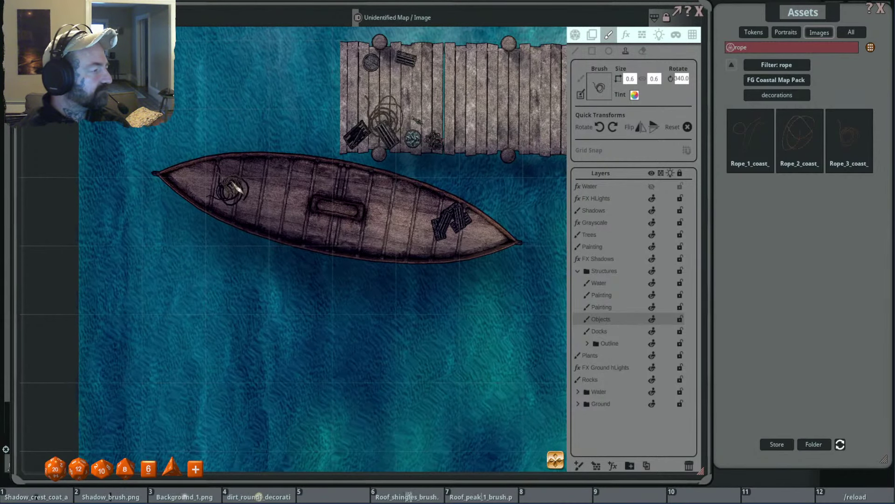
{"action": "left_click", "coordinate": [232, 191]}
{"action": "left_click", "coordinate": [849, 137]}
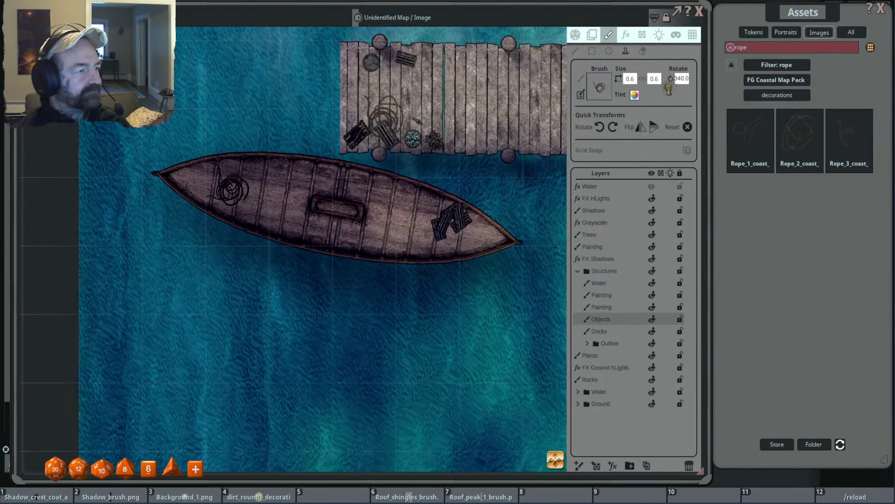
{"action": "scroll", "coordinate": [230, 191], "scroll_direction": "down", "scroll_amount": 2}
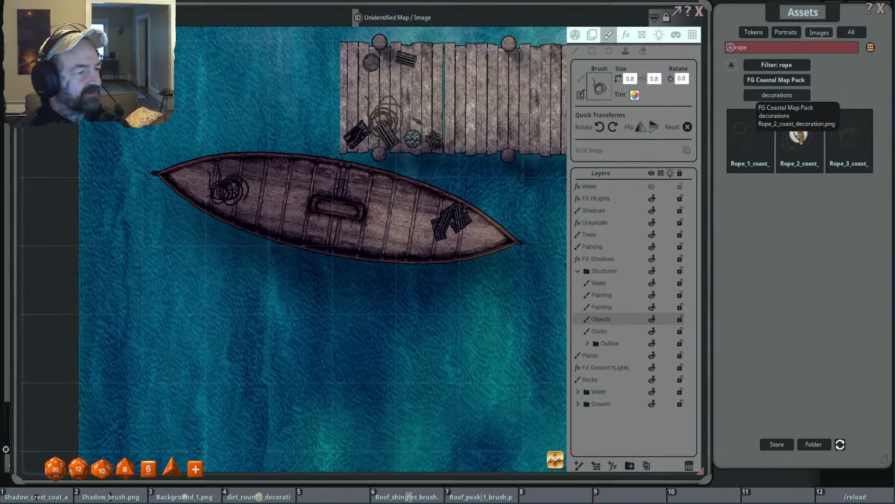
Add Rope_2 to the boat's rope coil at size 0.6, turning the stamp to 50 degrees.
{"action": "left_click", "coordinate": [799, 133]}
{"action": "scroll", "coordinate": [275, 198], "scroll_direction": "down", "scroll_amount": 4}
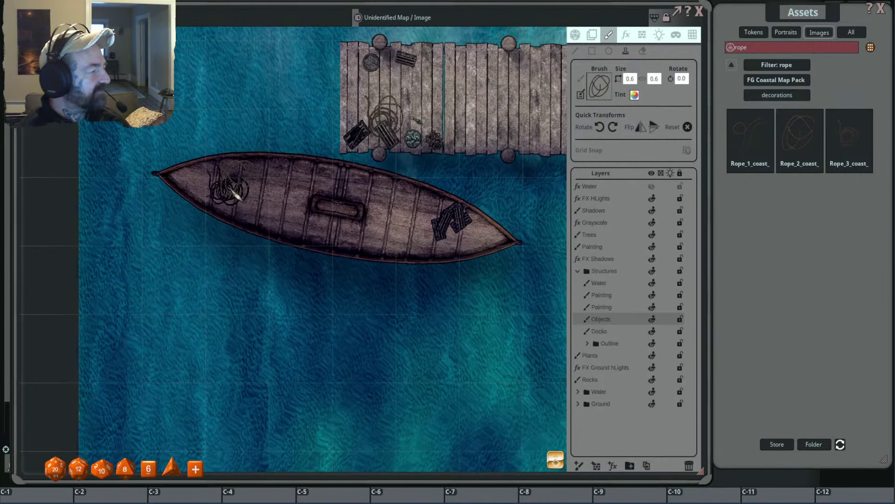
{"action": "scroll", "coordinate": [267, 207], "scroll_direction": "up", "scroll_amount": 5}
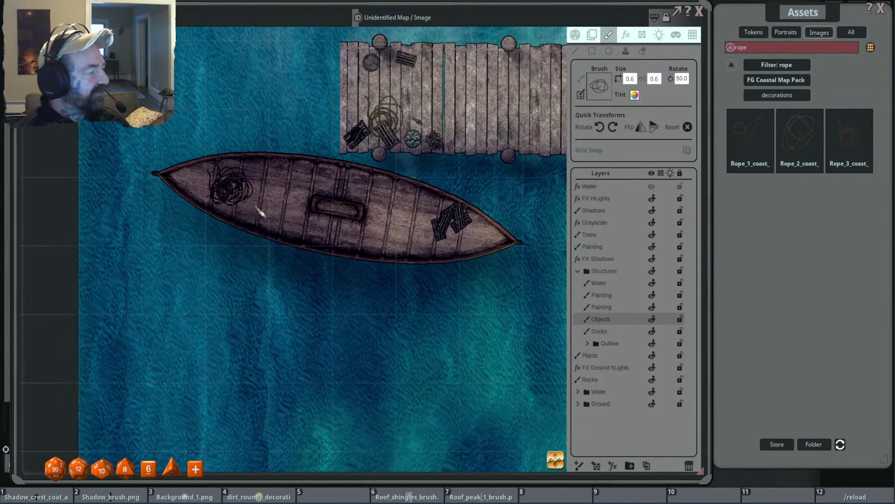
Search for trap again and stamp a trap at 0.6 by 0.3, unrotated, beside the rope coil along the boat's dock-side edge.
{"action": "double_click", "coordinate": [756, 50]}
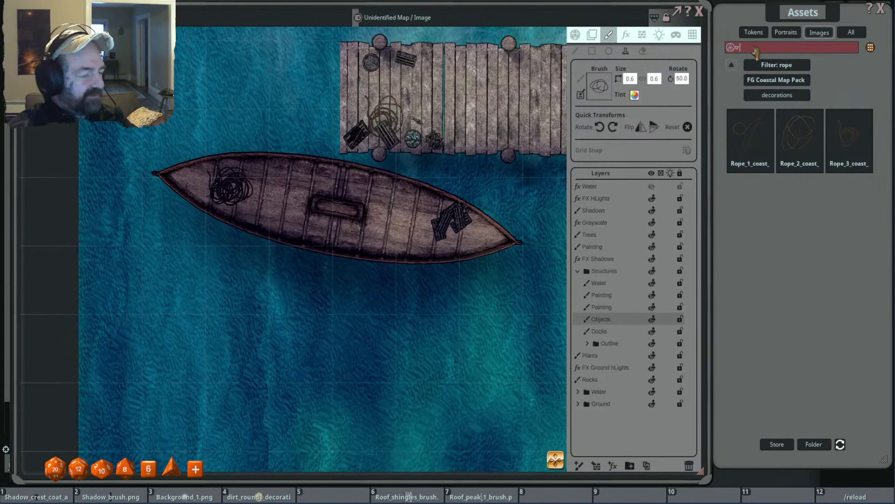
{"action": "key", "text": "Return"}
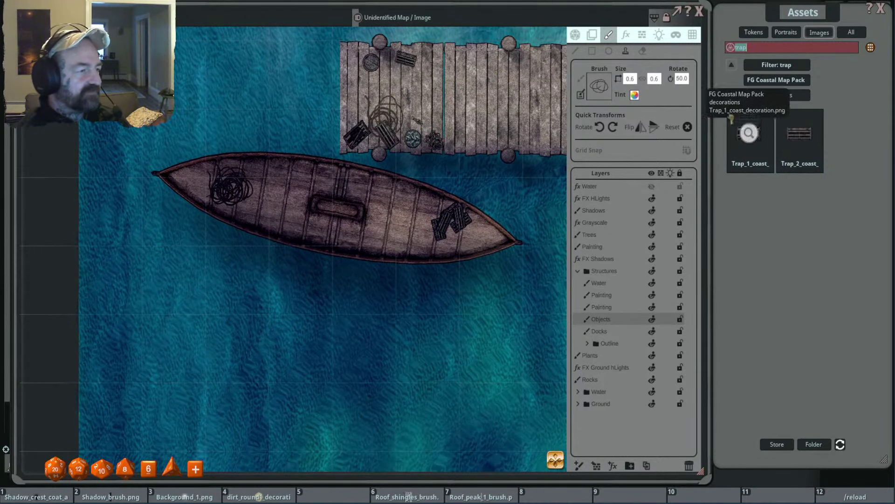
{"action": "left_click", "coordinate": [750, 135]}
{"action": "scroll", "coordinate": [227, 181], "scroll_direction": "down", "scroll_amount": 4, "text": "ctrl"}
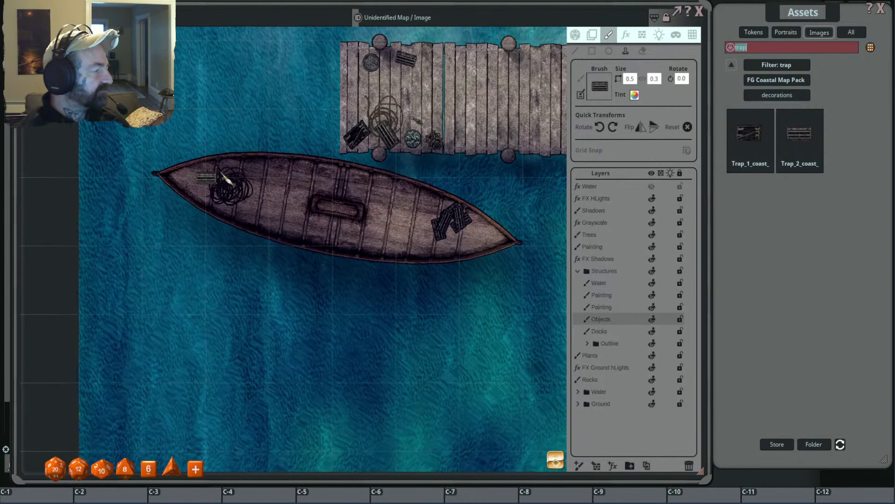
{"action": "scroll", "coordinate": [212, 181], "scroll_direction": "up", "scroll_amount": 1, "text": "ctrl"}
{"action": "scroll", "coordinate": [212, 182], "scroll_direction": "down", "scroll_amount": 5, "text": "alt"}
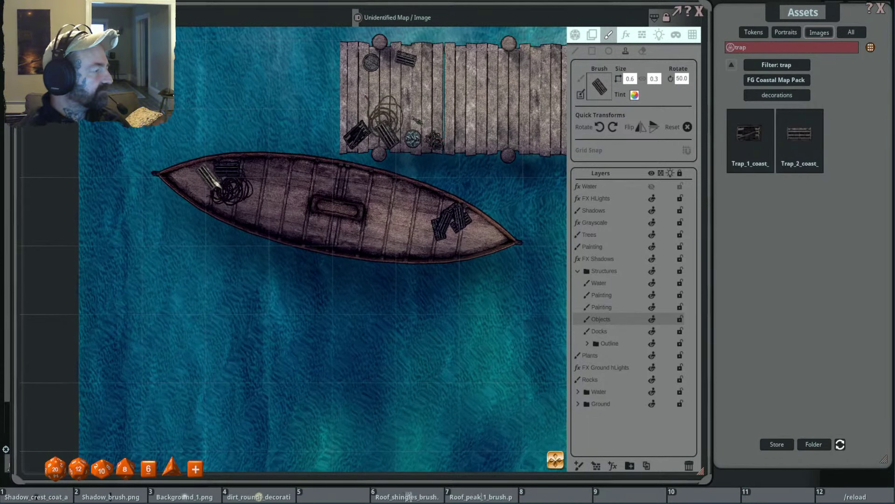
Pile more traps around the boat's rope coil, rotating the stamp to 50 and 355 degrees.
{"action": "left_click", "coordinate": [212, 182]}
{"action": "scroll", "coordinate": [249, 213], "scroll_direction": "up", "scroll_amount": 6}
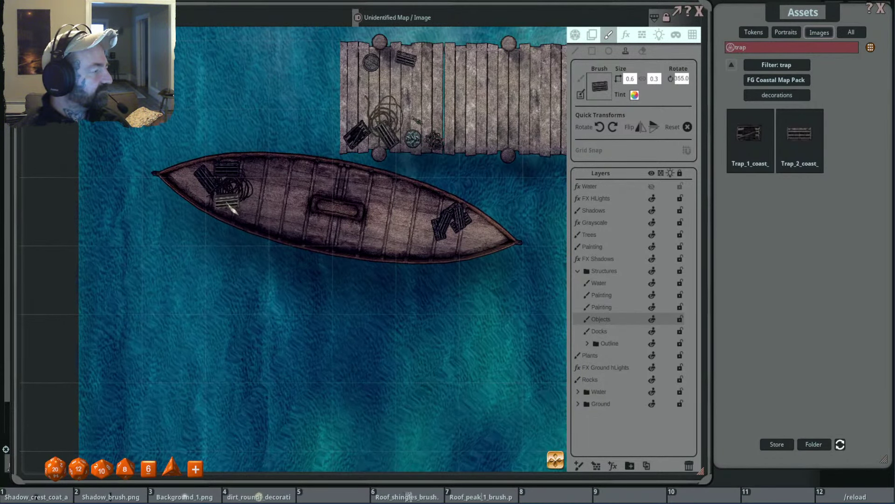
{"action": "left_click", "coordinate": [231, 205]}
{"action": "scroll", "coordinate": [231, 200], "scroll_direction": "down", "scroll_amount": 7}
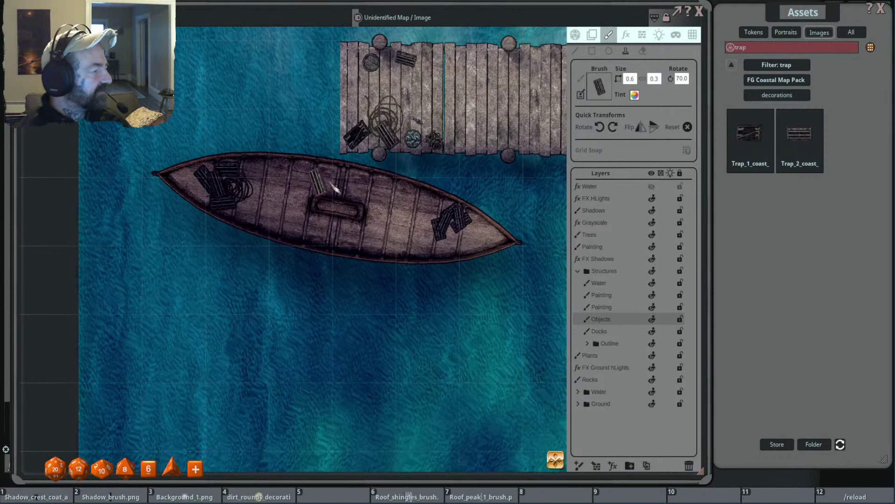
Add two traps at 0.5 by 0.3, rotated 70 and 20 degrees, beside the pile at the boat's shoreward tip.
{"action": "scroll", "coordinate": [485, 240], "scroll_direction": "down", "scroll_amount": 1, "text": "ctrl"}
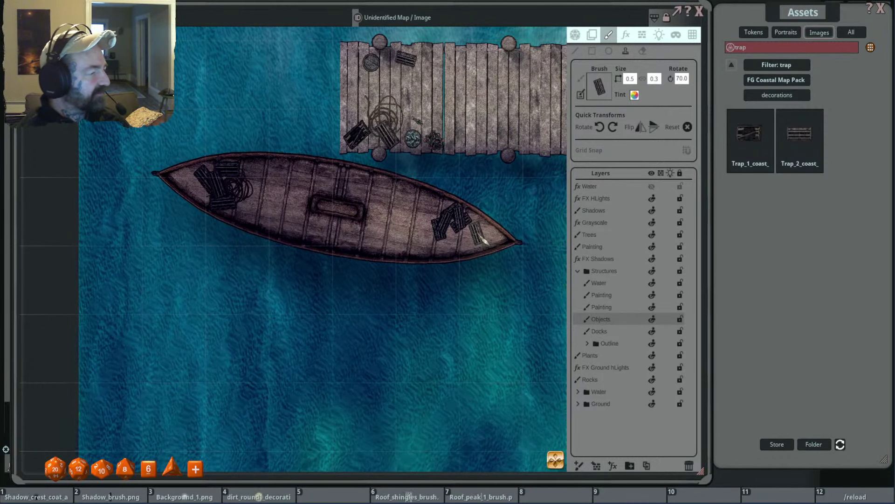
{"action": "left_click", "coordinate": [488, 240]}
{"action": "scroll", "coordinate": [476, 244], "scroll_direction": "up", "scroll_amount": 5}
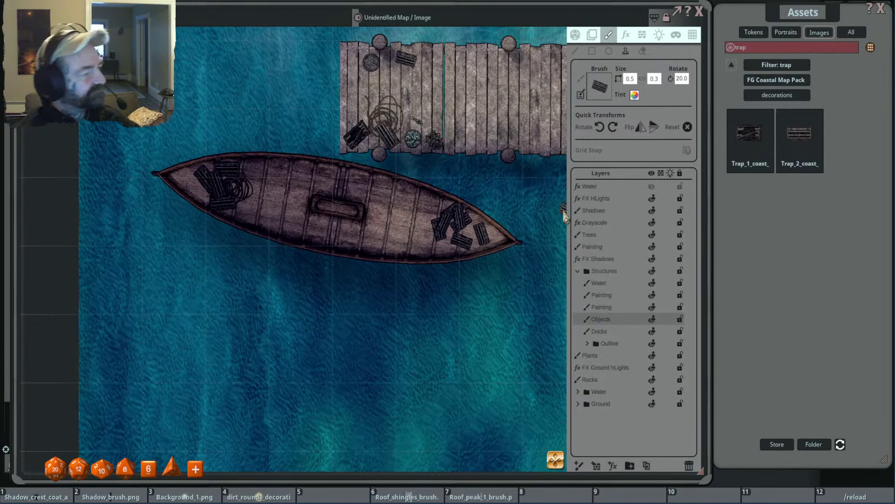
Leave the pack's filtered decorations, search the whole image library for rope, and browse to the second page of assets.
{"action": "scroll", "coordinate": [515, 219], "scroll_direction": "down", "scroll_amount": 3}
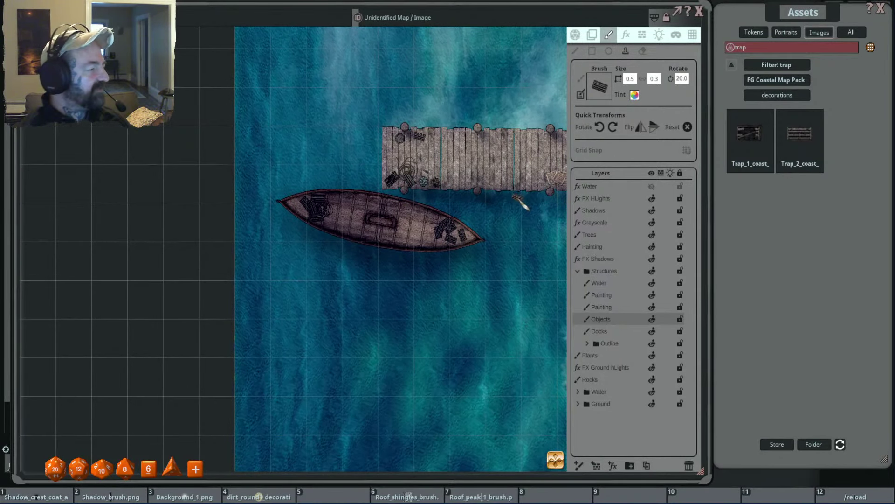
{"action": "scroll", "coordinate": [521, 203], "scroll_direction": "down", "scroll_amount": 2}
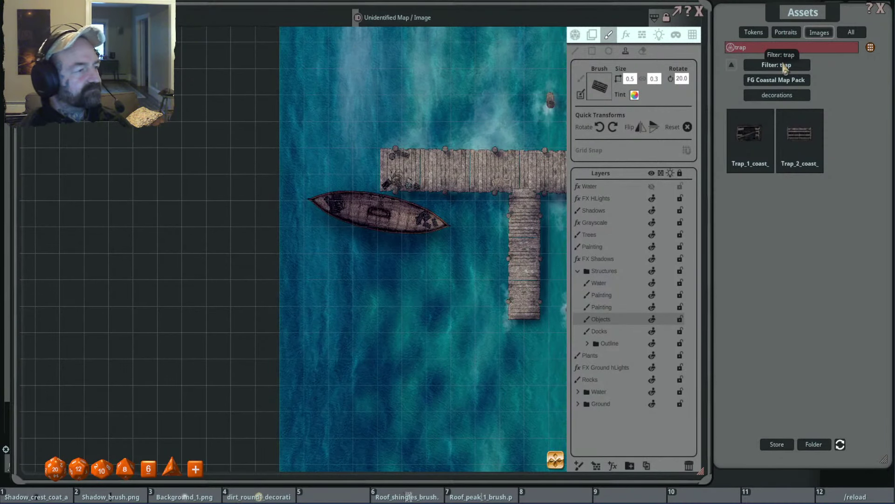
{"action": "left_click", "coordinate": [786, 66]}
{"action": "left_click", "coordinate": [733, 66]}
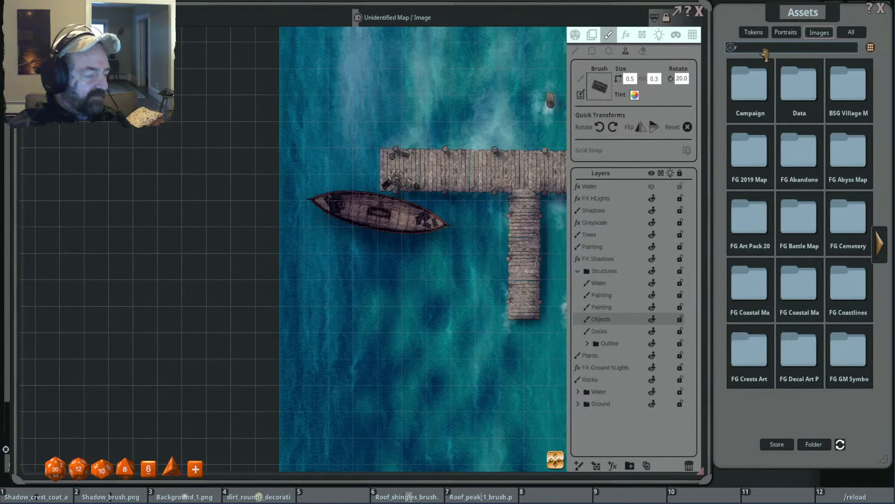
{"action": "key", "text": "Return"}
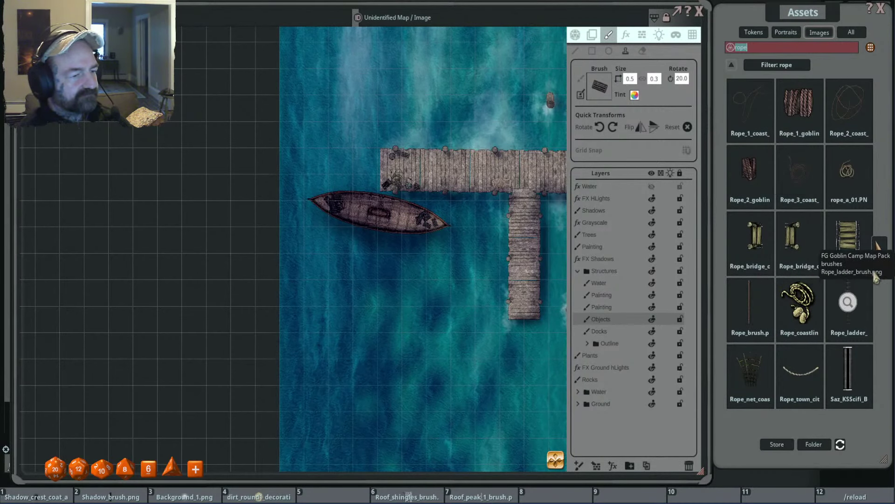
{"action": "left_click", "coordinate": [880, 251]}
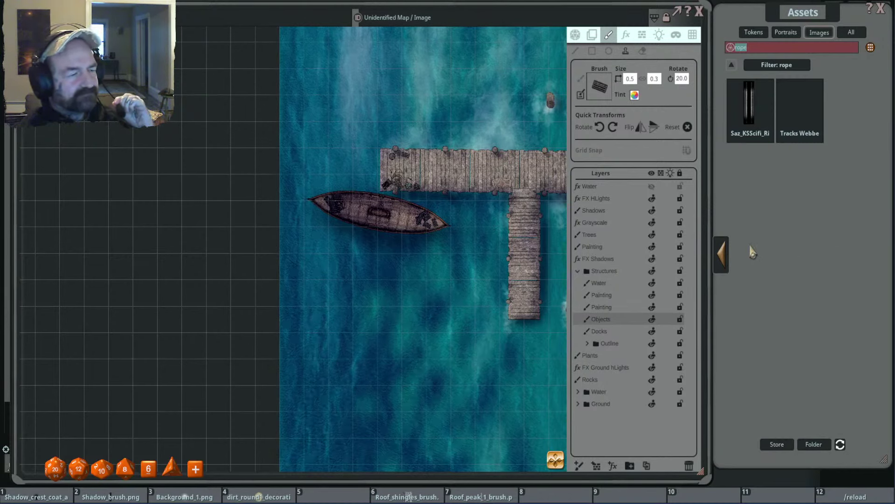
Load Rope_brush from the rope assets and draw a curved 0.1 by 0.5 mooring rope between the boat's shoreward tip and the nearest dock post.
{"action": "left_click", "coordinate": [721, 253]}
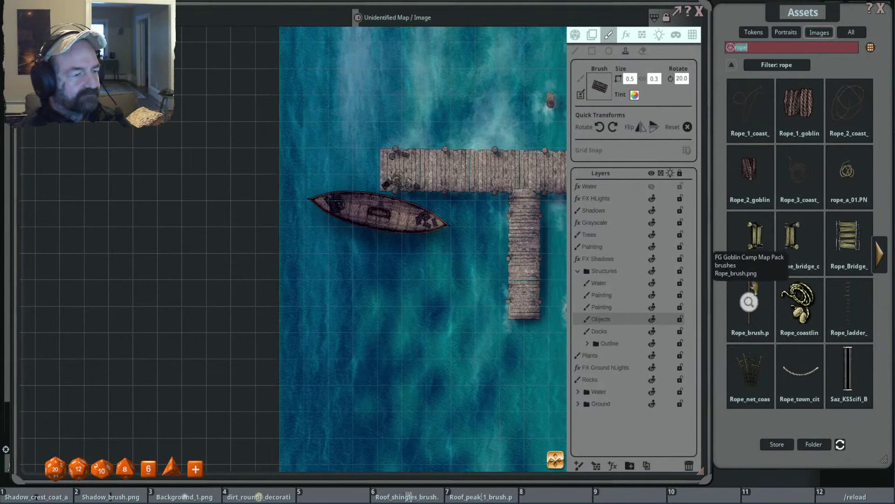
{"action": "mouse_move", "coordinate": [750, 303]}
{"action": "left_mouse_down"}
{"action": "mouse_move", "coordinate": [691, 192]}
{"action": "mouse_move", "coordinate": [600, 90]}
{"action": "left_mouse_up"}
{"action": "left_click", "coordinate": [574, 52]}
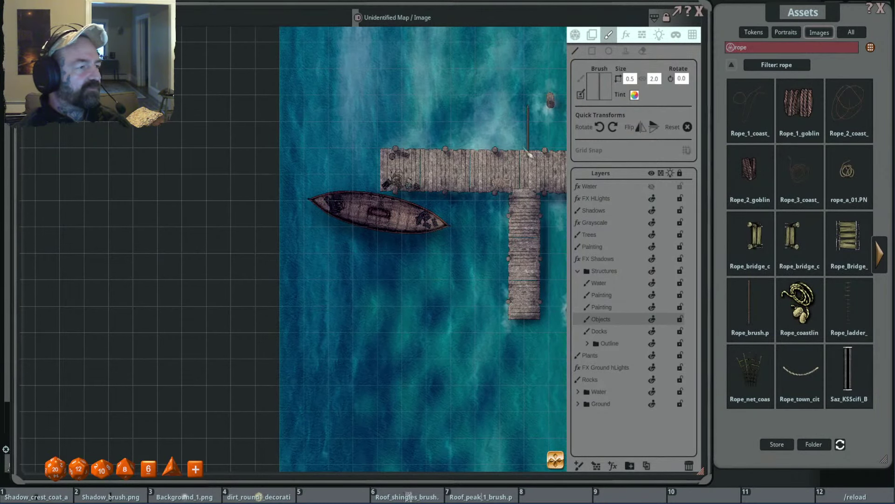
{"action": "left_click_drag", "start_coordinate": [429, 189], "coordinate": [429, 241]}
{"action": "scroll", "coordinate": [429, 240], "scroll_direction": "up", "scroll_amount": 5}
{"action": "scroll", "coordinate": [480, 213], "scroll_direction": "down", "scroll_amount": 2}
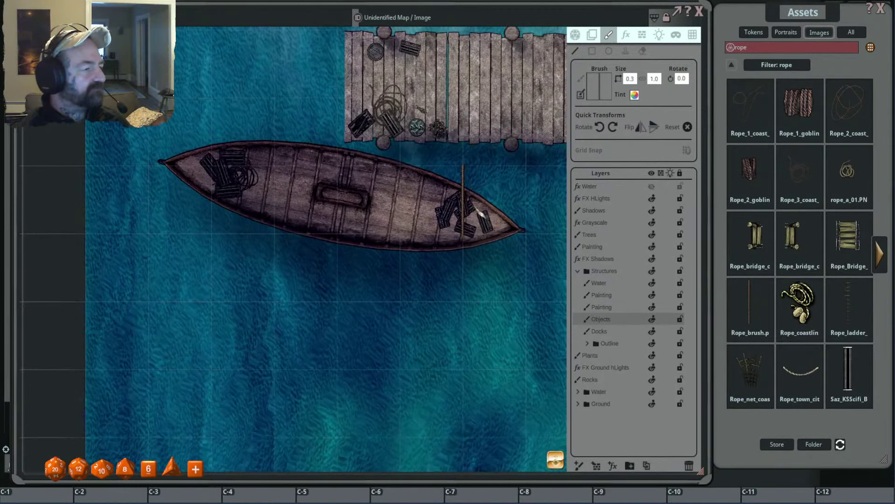
{"action": "scroll", "coordinate": [480, 213], "scroll_direction": "down", "scroll_amount": 2}
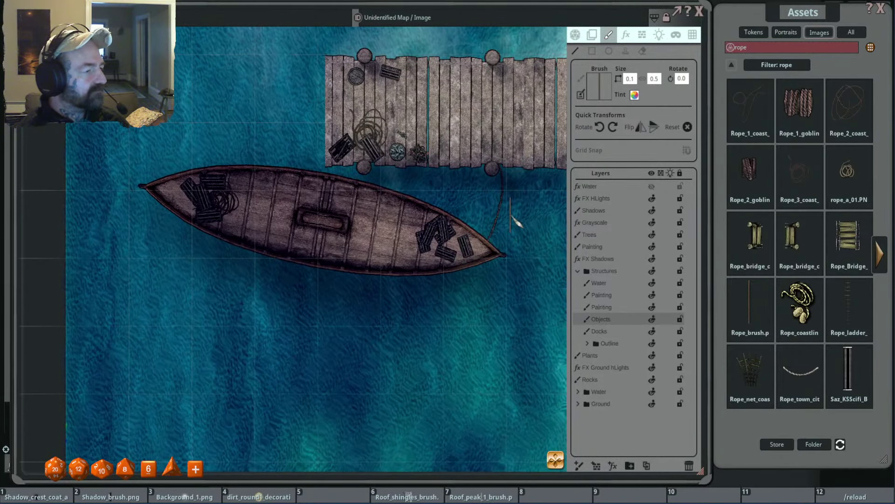
Inspect the mooring rope, the moored boat and the T-shaped dock at several magnifications.
{"action": "scroll", "coordinate": [517, 223], "scroll_direction": "down", "scroll_amount": 5}
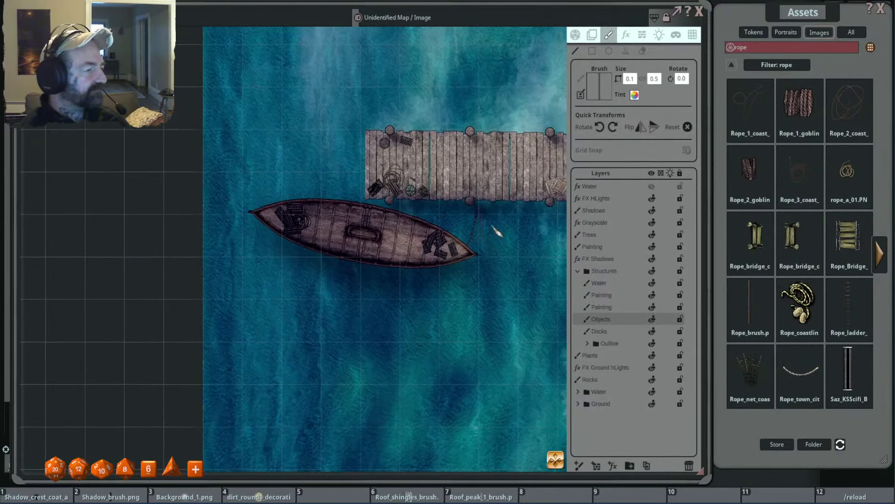
{"action": "scroll", "coordinate": [503, 209], "scroll_direction": "up", "scroll_amount": 3}
{"action": "scroll", "coordinate": [502, 209], "scroll_direction": "down", "scroll_amount": 2}
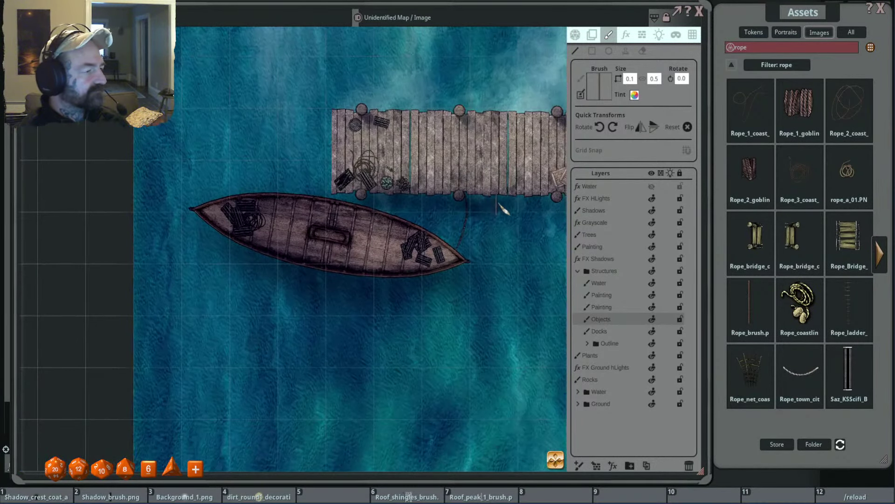
{"action": "scroll", "coordinate": [503, 209], "scroll_direction": "down", "scroll_amount": 1}
{"action": "scroll", "coordinate": [523, 226], "scroll_direction": "down", "scroll_amount": 2}
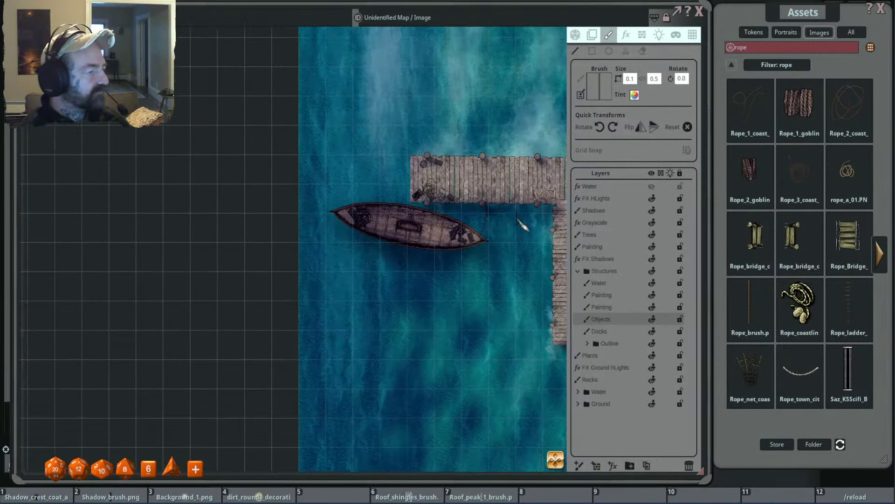
{"action": "scroll", "coordinate": [418, 212], "scroll_direction": "up", "scroll_amount": 4}
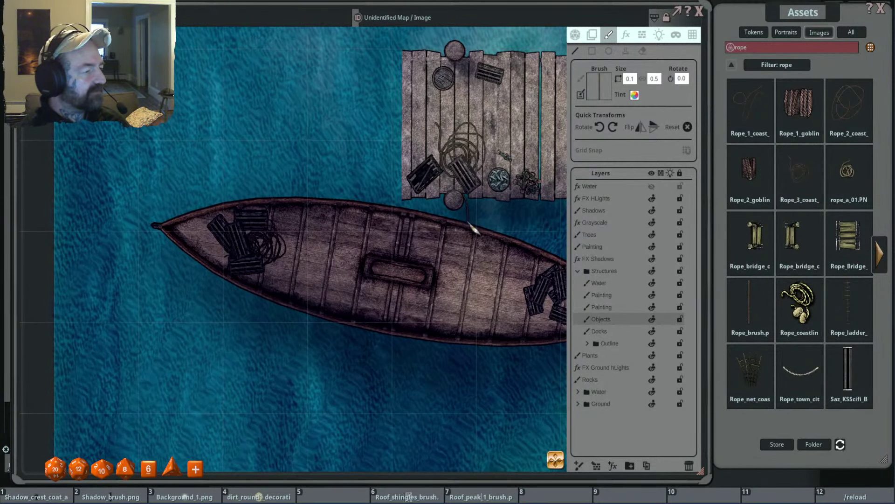
{"action": "scroll", "coordinate": [513, 236], "scroll_direction": "down", "scroll_amount": 2}
{"action": "left_click_drag", "start_coordinate": [513, 236], "coordinate": [471, 228]}
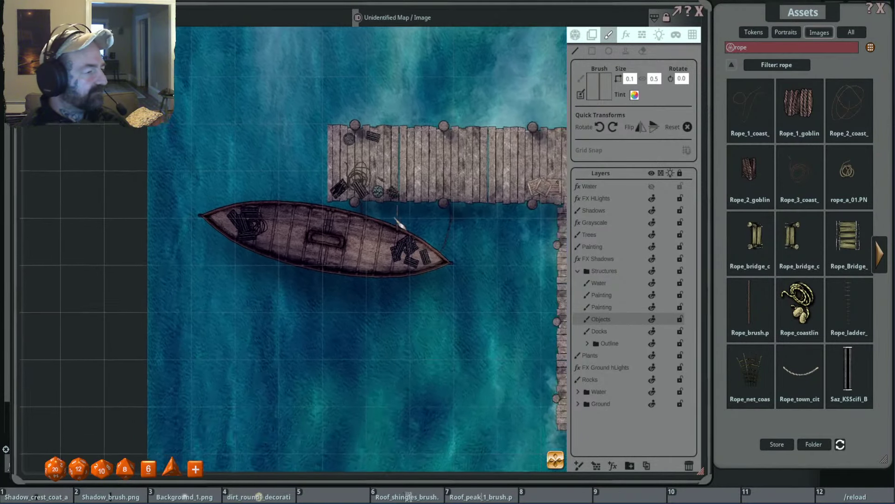
{"action": "scroll", "coordinate": [489, 223], "scroll_direction": "down", "scroll_amount": 2}
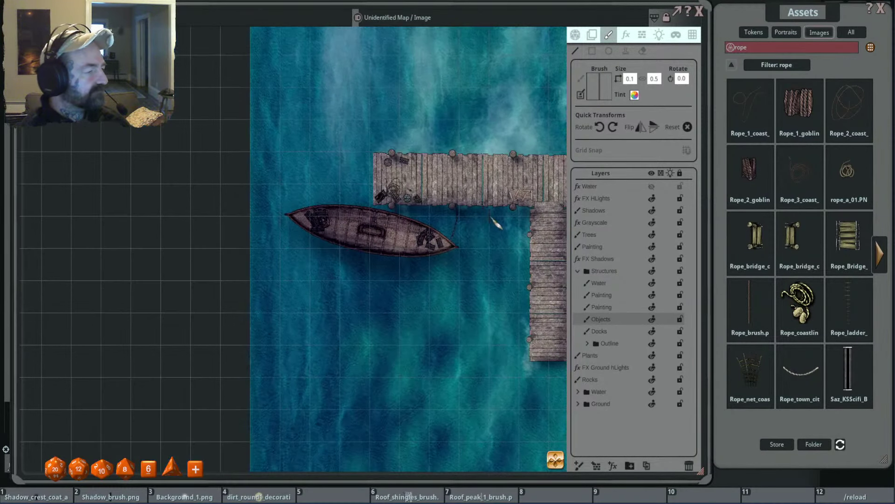
{"action": "scroll", "coordinate": [494, 224], "scroll_direction": "up", "scroll_amount": 1}
{"action": "scroll", "coordinate": [529, 224], "scroll_direction": "down", "scroll_amount": 2}
{"action": "left_click_drag", "start_coordinate": [530, 224], "coordinate": [460, 224]}
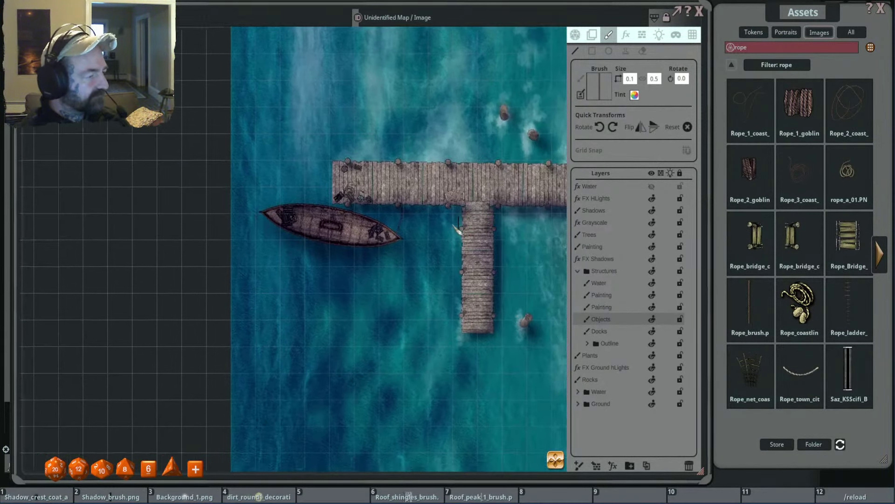
{"action": "scroll", "coordinate": [492, 229], "scroll_direction": "up", "scroll_amount": 1}
{"action": "scroll", "coordinate": [490, 228], "scroll_direction": "up", "scroll_amount": 1}
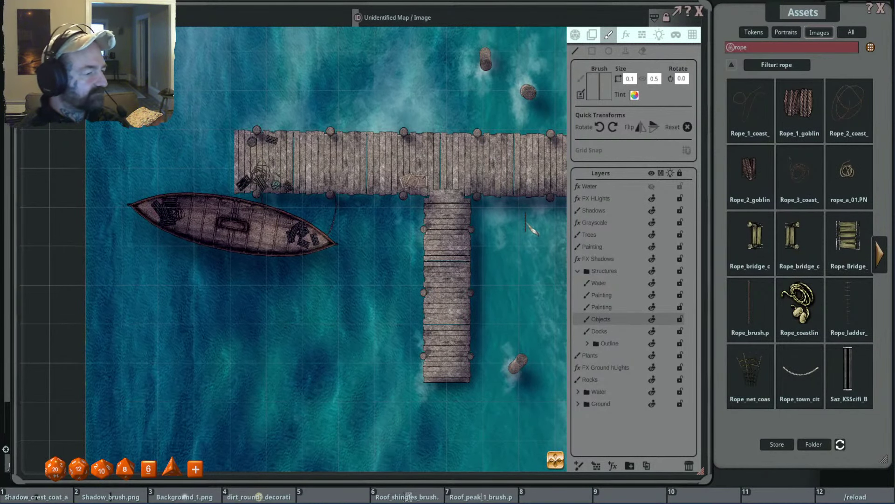
{"action": "scroll", "coordinate": [434, 219], "scroll_direction": "down", "scroll_amount": 1}
{"action": "scroll", "coordinate": [436, 220], "scroll_direction": "down", "scroll_amount": 1}
{"action": "scroll", "coordinate": [436, 220], "scroll_direction": "down", "scroll_amount": 3}
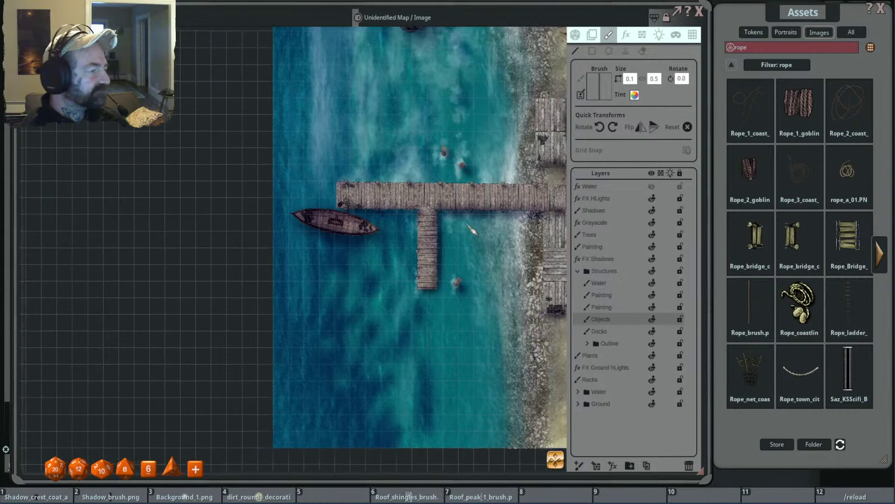
Look over the shoreline, the northern wharf and the village for spots that still need decoration.
{"action": "left_click_drag", "start_coordinate": [516, 236], "coordinate": [385, 224]}
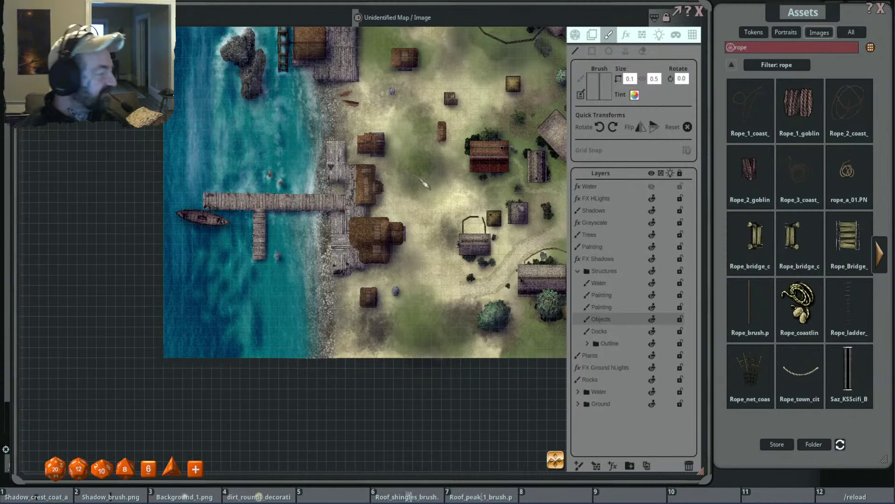
{"action": "scroll", "coordinate": [280, 205], "scroll_direction": "up", "scroll_amount": 3}
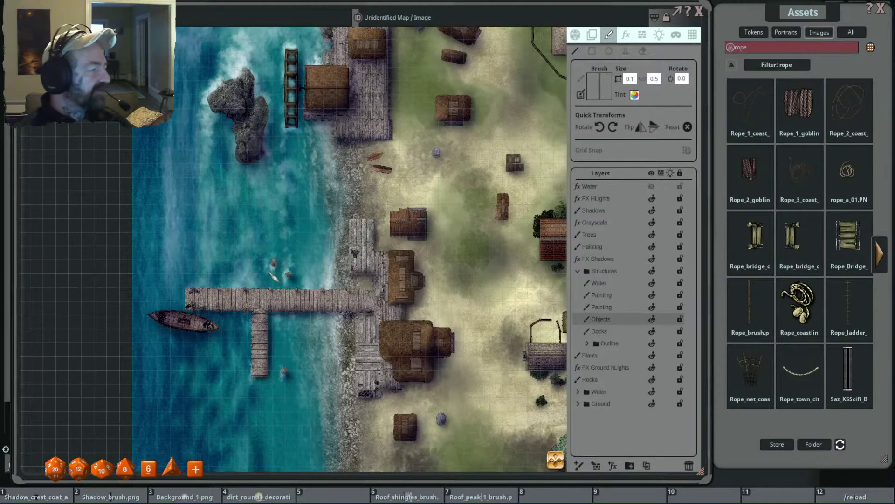
{"action": "left_click_drag", "start_coordinate": [272, 268], "coordinate": [316, 336]}
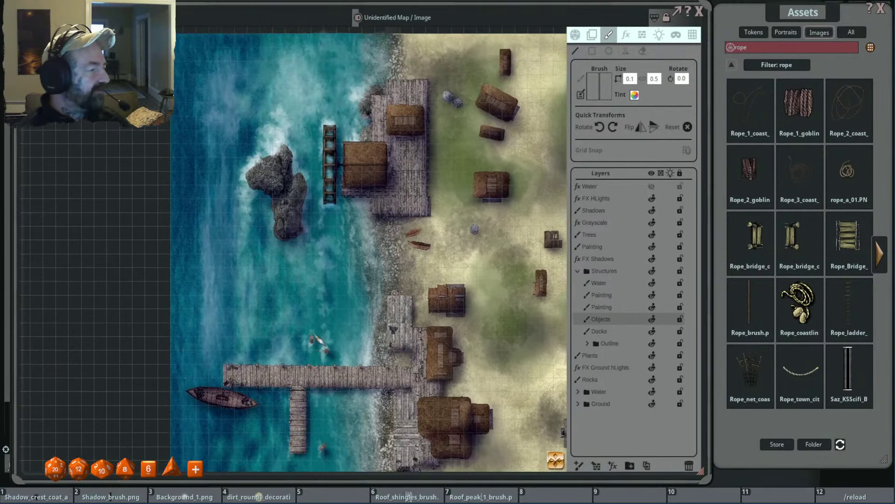
{"action": "left_click_drag", "start_coordinate": [254, 329], "coordinate": [303, 282]}
{"action": "left_click_drag", "start_coordinate": [342, 93], "coordinate": [346, 110]}
{"action": "scroll", "coordinate": [345, 187], "scroll_direction": "up", "scroll_amount": 2}
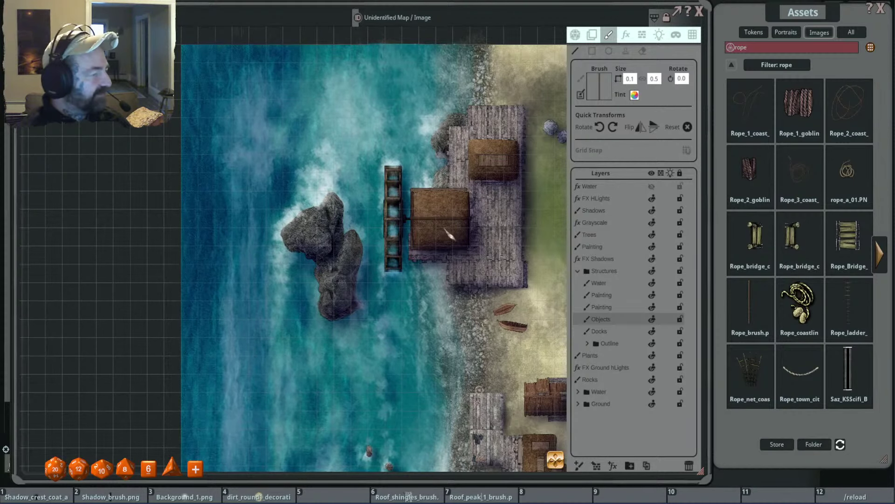
{"action": "scroll", "coordinate": [516, 227], "scroll_direction": "down", "scroll_amount": 4}
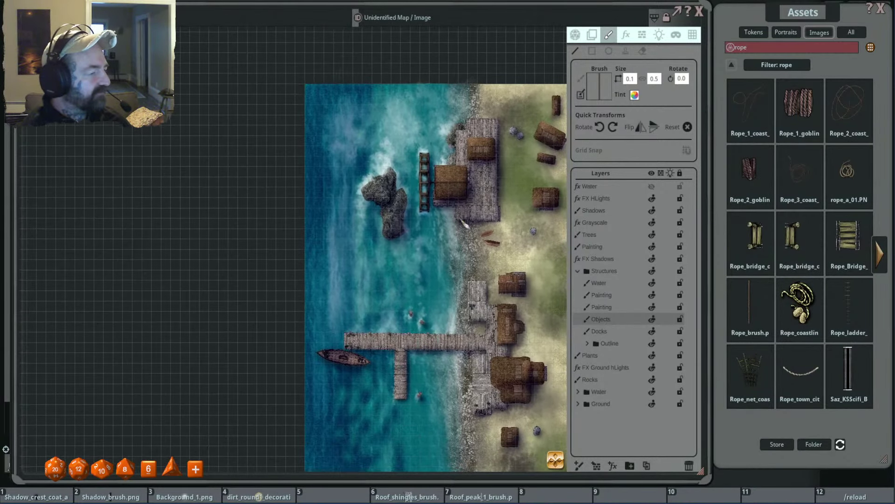
{"action": "scroll", "coordinate": [415, 249], "scroll_direction": "down", "scroll_amount": 3}
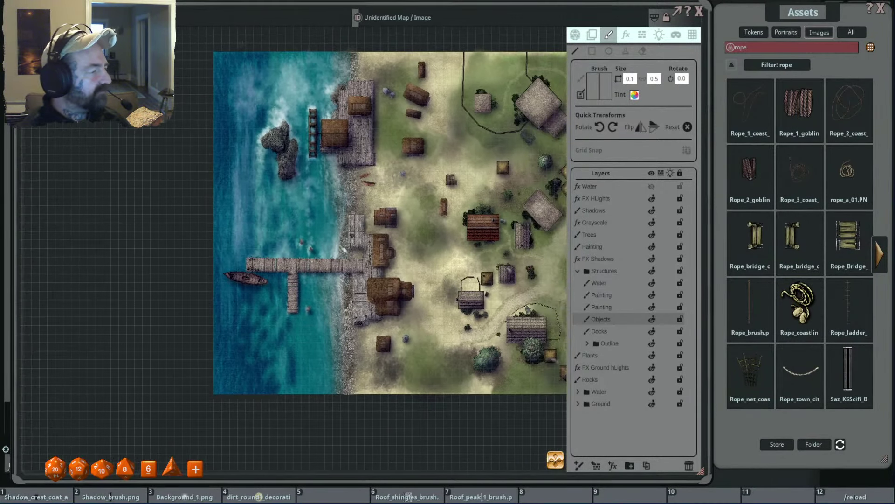
{"action": "left_click_drag", "start_coordinate": [385, 270], "coordinate": [395, 255]}
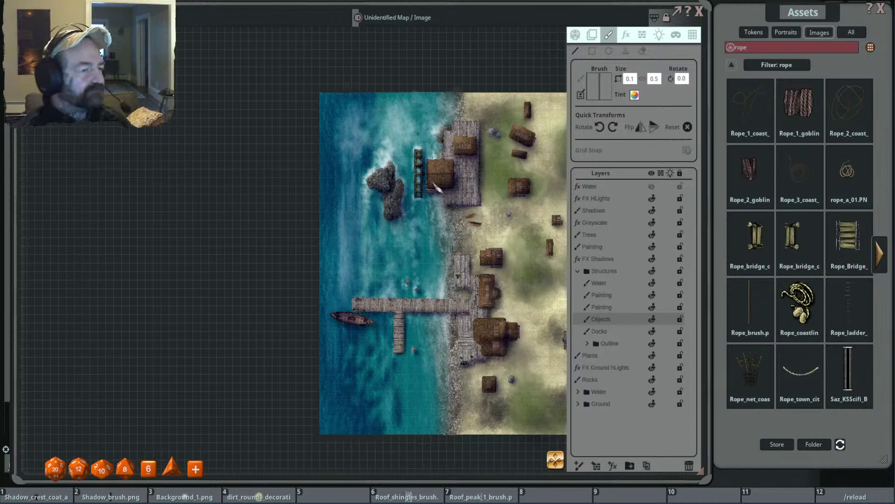
Search the image library for boat and load Row_boat_1_decoration.png from the second page of assets as the stamp.
{"action": "left_click", "coordinate": [761, 48]}
{"action": "type", "text": "bo"}
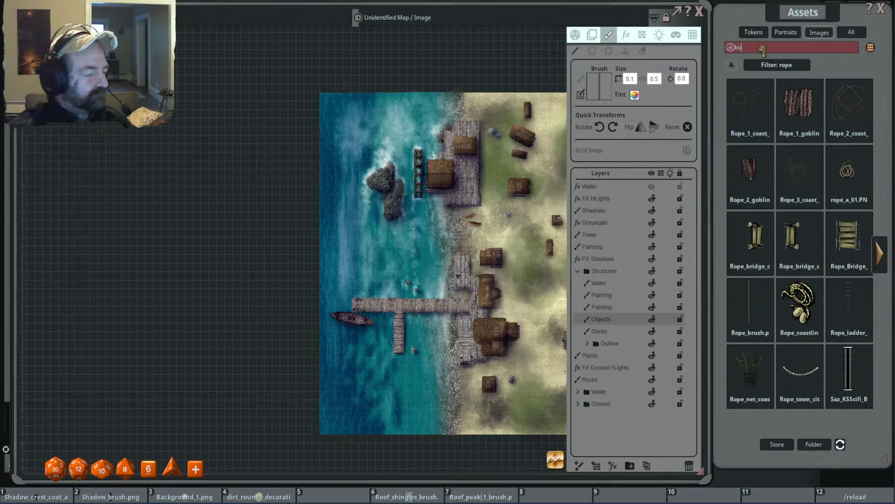
{"action": "type", "text": "at"}
{"action": "key", "text": "Return"}
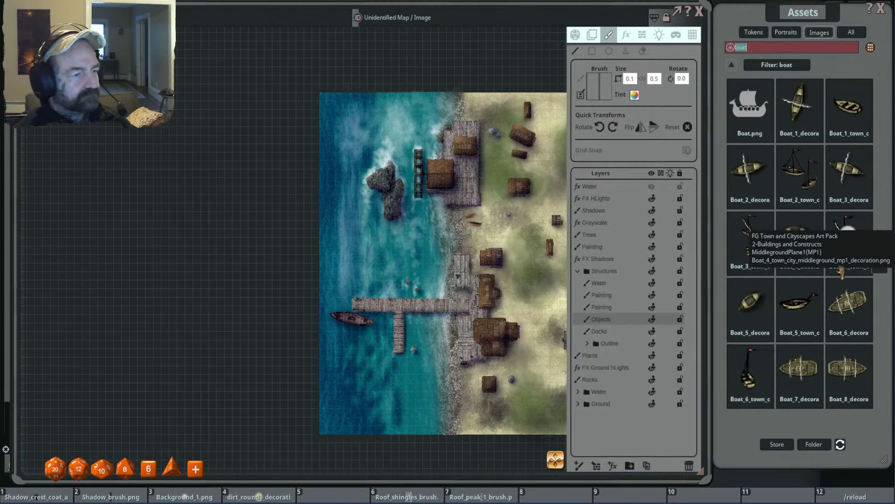
{"action": "left_click", "coordinate": [880, 251]}
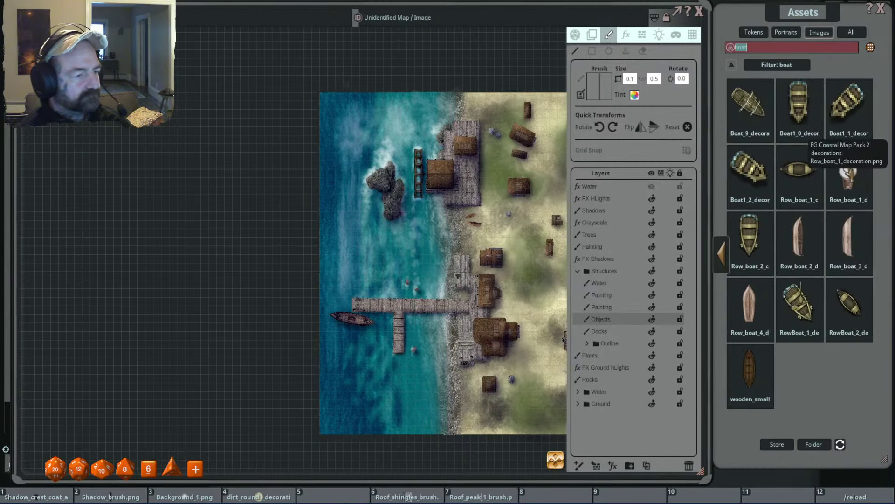
{"action": "mouse_move", "coordinate": [848, 167]}
{"action": "left_mouse_down"}
{"action": "mouse_move", "coordinate": [647, 116]}
{"action": "mouse_move", "coordinate": [600, 88]}
{"action": "left_mouse_up"}
Stamp the rowboat at 1.0 by 2.0, rotated 95 degrees, at the water's edge beside the two beached boats.
{"action": "scroll", "coordinate": [400, 292], "scroll_direction": "up", "scroll_amount": 5}
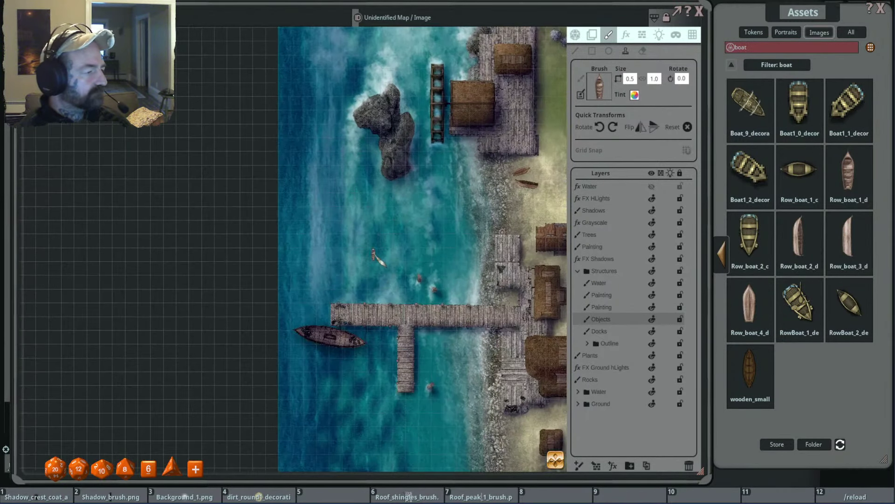
{"action": "scroll", "coordinate": [406, 256], "scroll_direction": "up", "scroll_amount": 2}
{"action": "left_click_drag", "start_coordinate": [485, 210], "coordinate": [380, 218]}
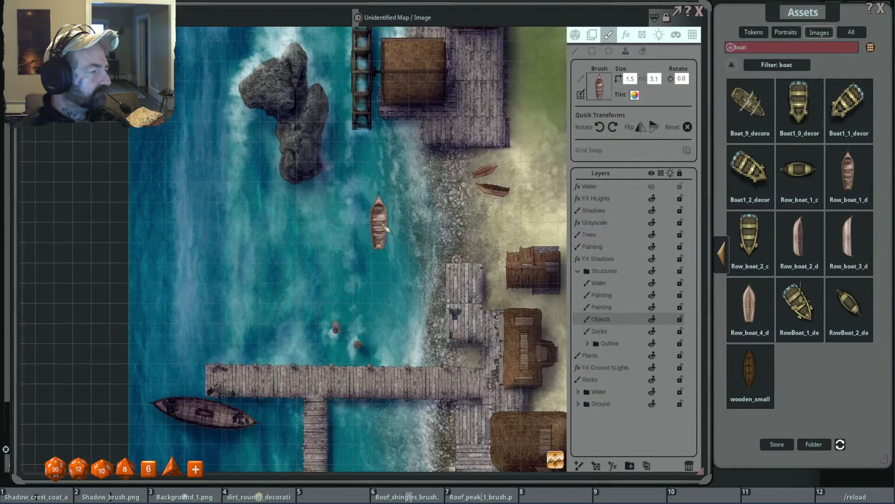
{"action": "scroll", "coordinate": [380, 218], "scroll_direction": "down", "scroll_amount": 2, "text": "ctrl"}
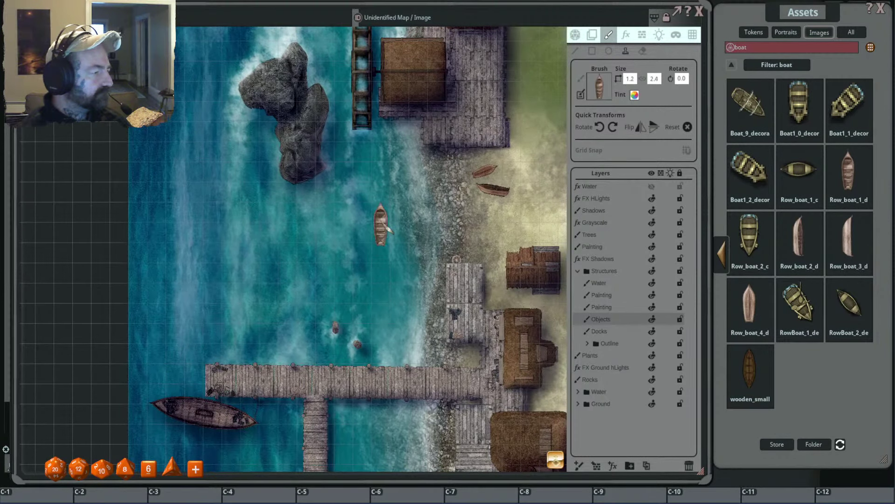
{"action": "scroll", "coordinate": [428, 207], "scroll_direction": "up", "scroll_amount": 5, "text": "shift"}
{"action": "scroll", "coordinate": [427, 206], "scroll_direction": "up", "scroll_amount": 14, "text": "shift"}
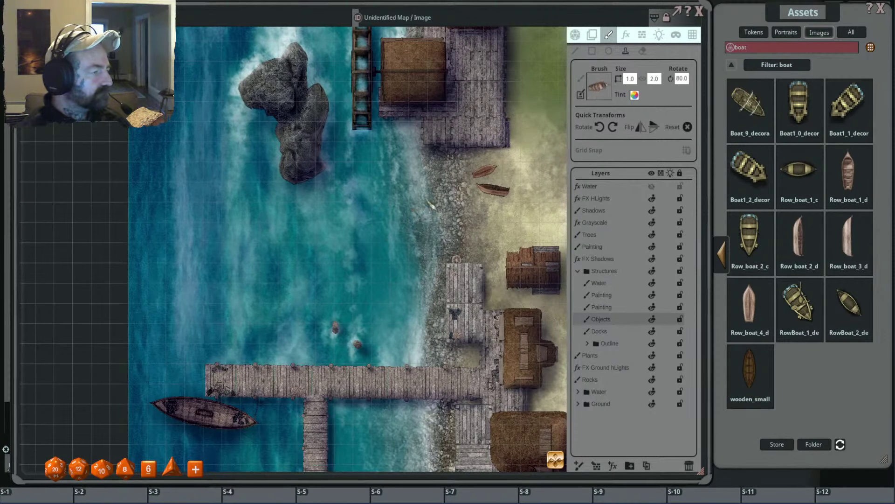
{"action": "left_click", "coordinate": [425, 183]}
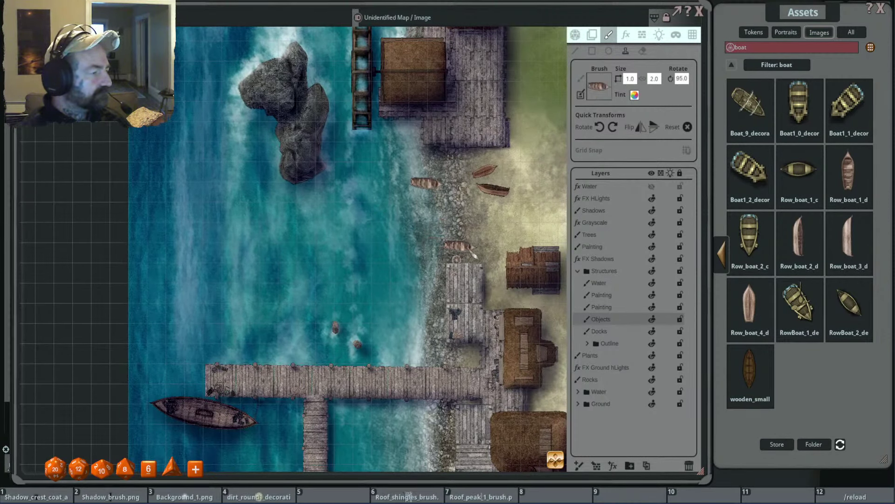
Switch to the lower Painting layer in Structures and stamp the rowboat, rotated 165 degrees, on the water north of the main dock's seaward end.
{"action": "left_click_drag", "start_coordinate": [528, 308], "coordinate": [568, 279]}
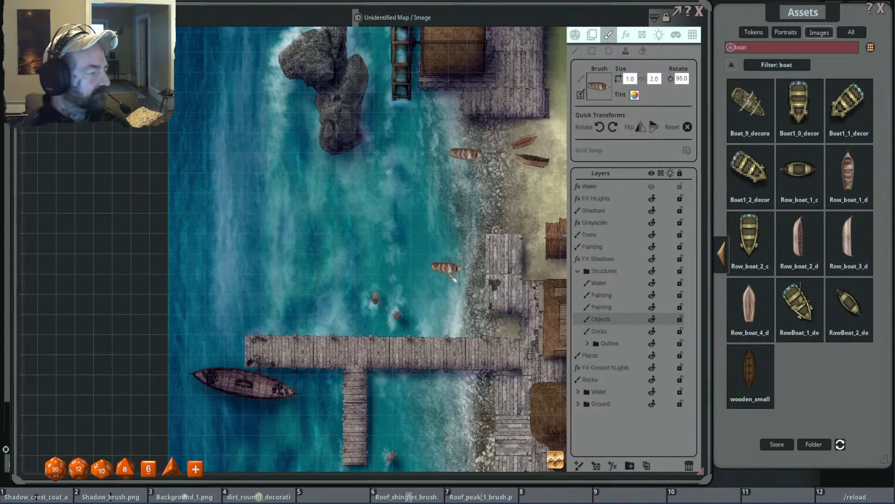
{"action": "scroll", "coordinate": [373, 282], "scroll_direction": "down", "scroll_amount": 5, "text": "shift"}
{"action": "scroll", "coordinate": [373, 283], "scroll_direction": "down", "scroll_amount": 20, "text": "shift"}
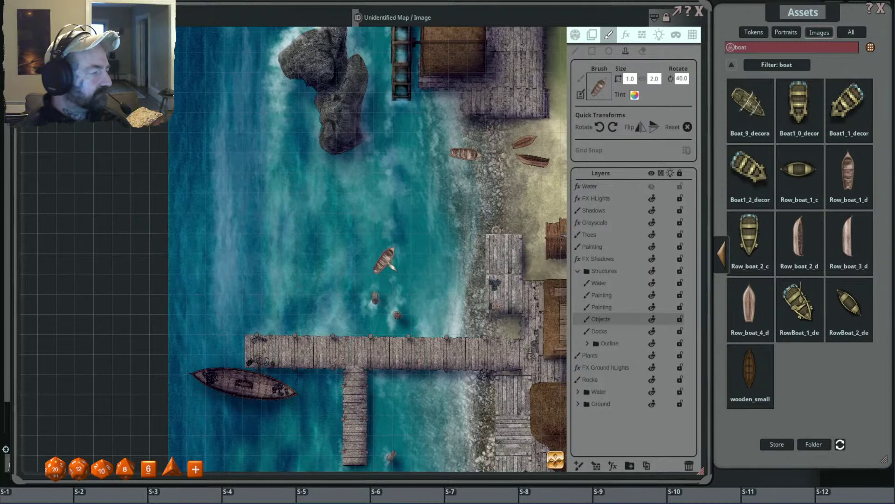
{"action": "scroll", "coordinate": [327, 275], "scroll_direction": "down", "scroll_amount": 15, "text": "shift"}
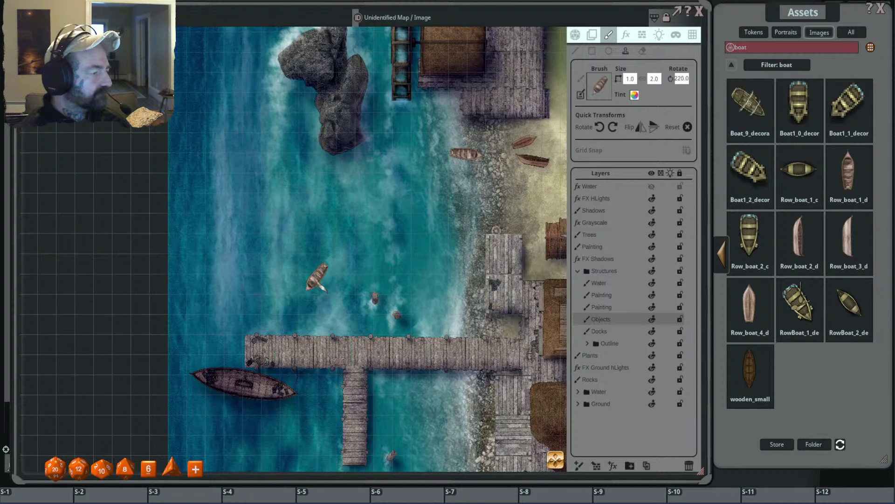
{"action": "left_click", "coordinate": [606, 296]}
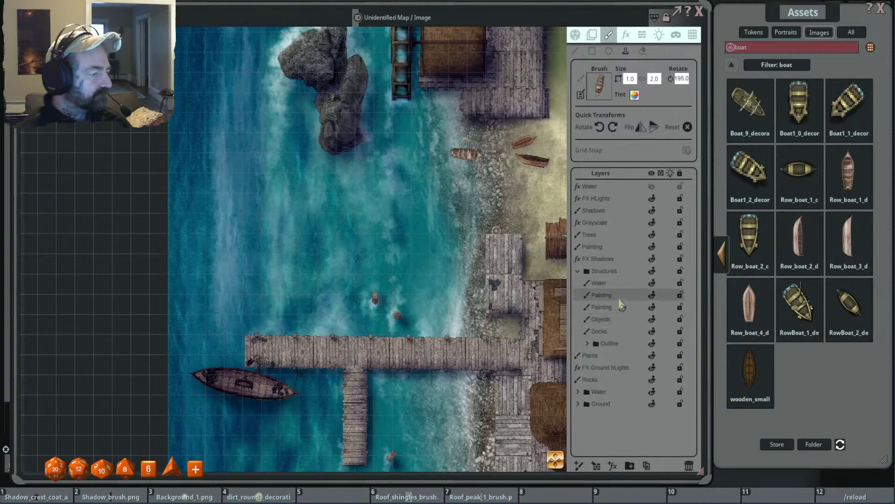
{"action": "scroll", "coordinate": [278, 312], "scroll_direction": "down", "scroll_amount": 1, "text": "shift"}
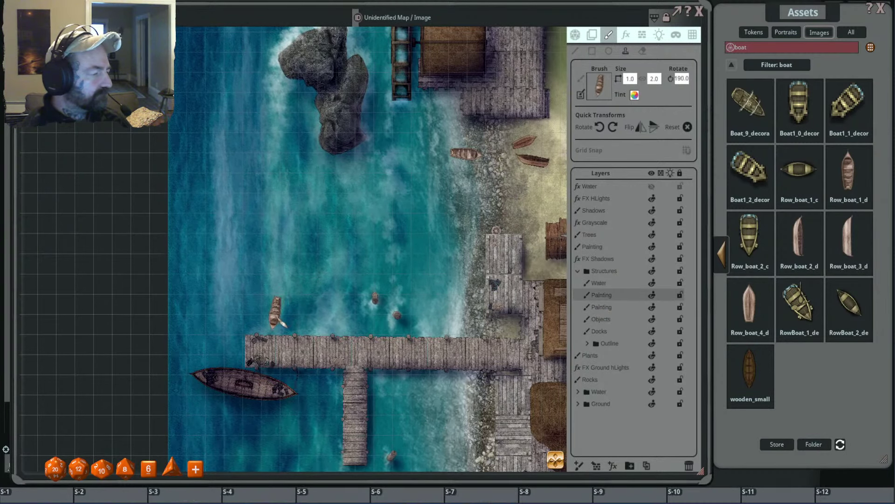
{"action": "left_click", "coordinate": [616, 307]}
{"action": "scroll", "coordinate": [298, 301], "scroll_direction": "down", "scroll_amount": 4, "text": "shift"}
{"action": "scroll", "coordinate": [279, 309], "scroll_direction": "down", "scroll_amount": 1, "text": "shift"}
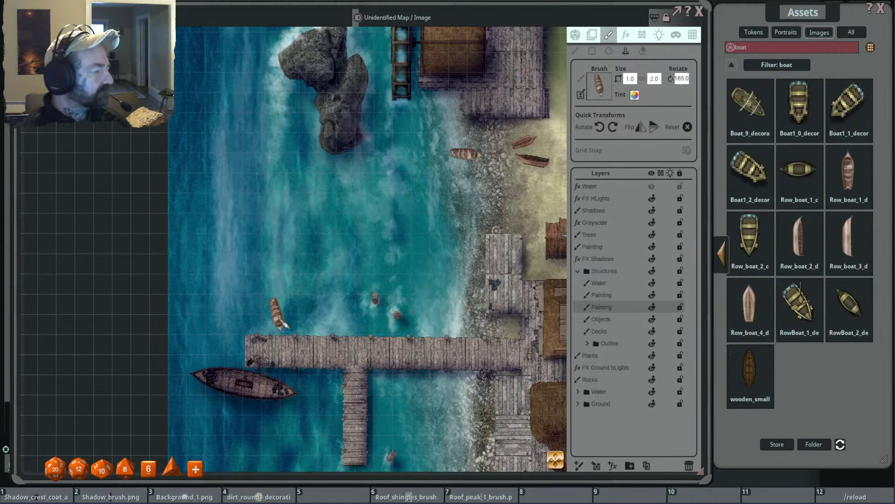
{"action": "left_click", "coordinate": [278, 312]}
{"action": "scroll", "coordinate": [289, 305], "scroll_direction": "up", "scroll_amount": 2}
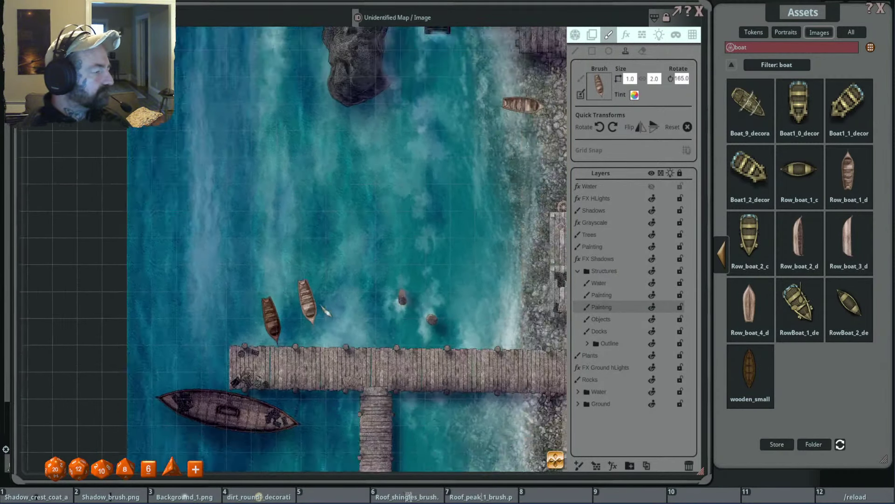
Search the image library for log and load the log_1 decoration as the stamp.
{"action": "scroll", "coordinate": [373, 289], "scroll_direction": "down", "scroll_amount": 2}
{"action": "mouse_move", "coordinate": [383, 257]}
{"action": "left_mouse_down"}
{"action": "mouse_move", "coordinate": [449, 205]}
{"action": "mouse_move", "coordinate": [441, 205]}
{"action": "left_mouse_up"}
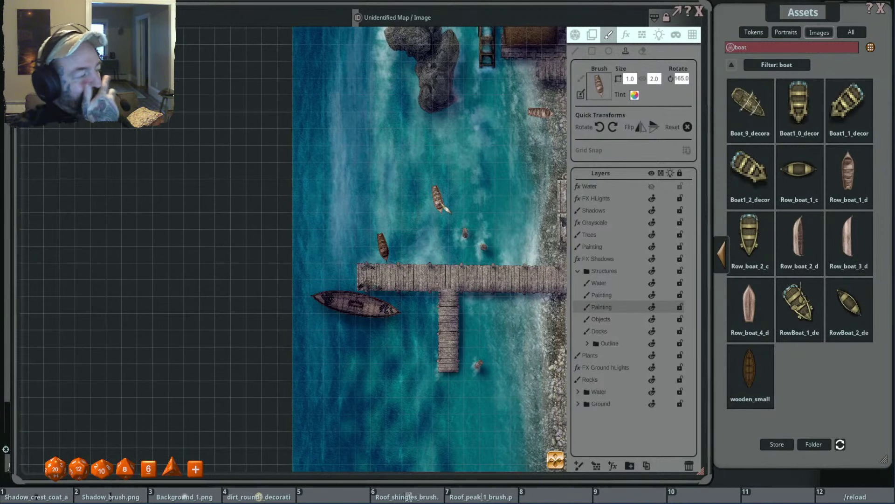
{"action": "double_click", "coordinate": [759, 49]}
{"action": "type", "text": "log"}
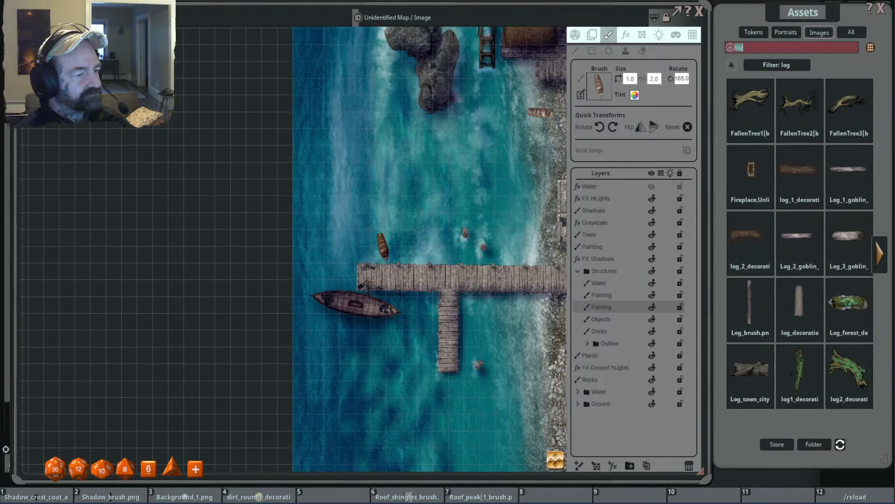
{"action": "left_click", "coordinate": [887, 262]}
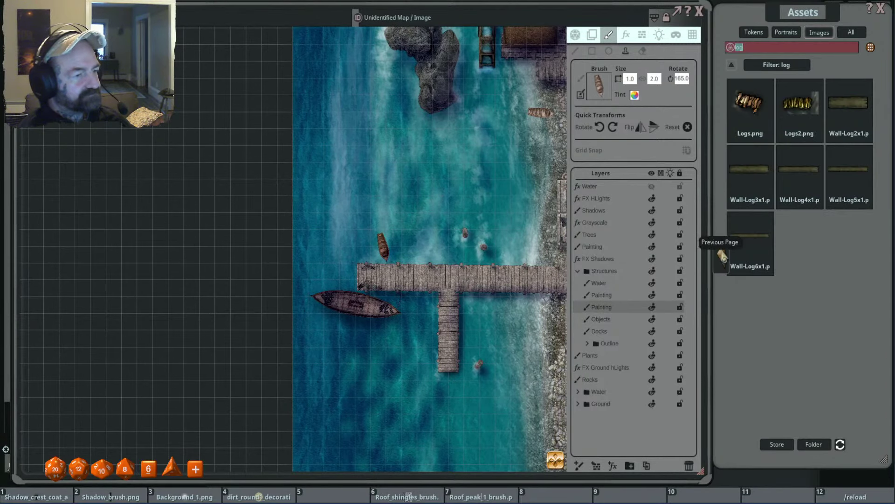
{"action": "left_click", "coordinate": [722, 255]}
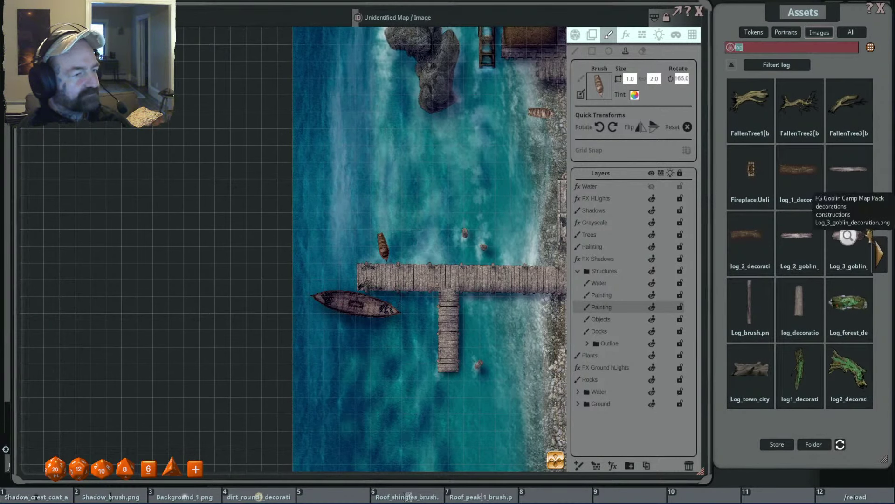
{"action": "left_click", "coordinate": [798, 168]}
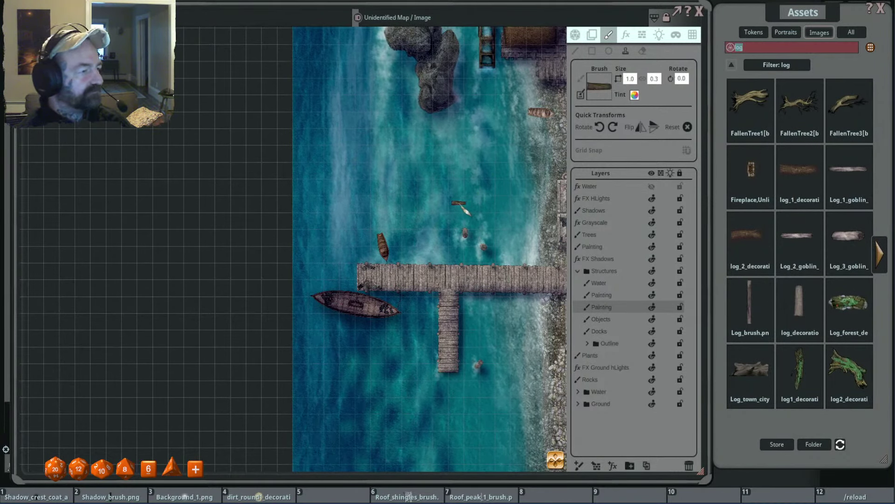
Set the log stamp's size to 4.0 by 0.5 and try it in the water beside the offshore rocks.
{"action": "scroll", "coordinate": [462, 208], "scroll_direction": "up", "scroll_amount": 6}
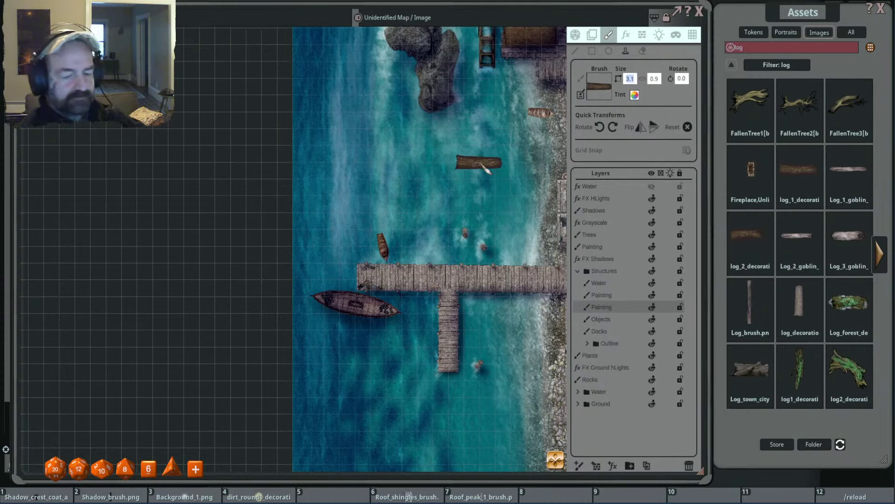
{"action": "type", "text": "4"}
{"action": "key", "text": "Tab"}
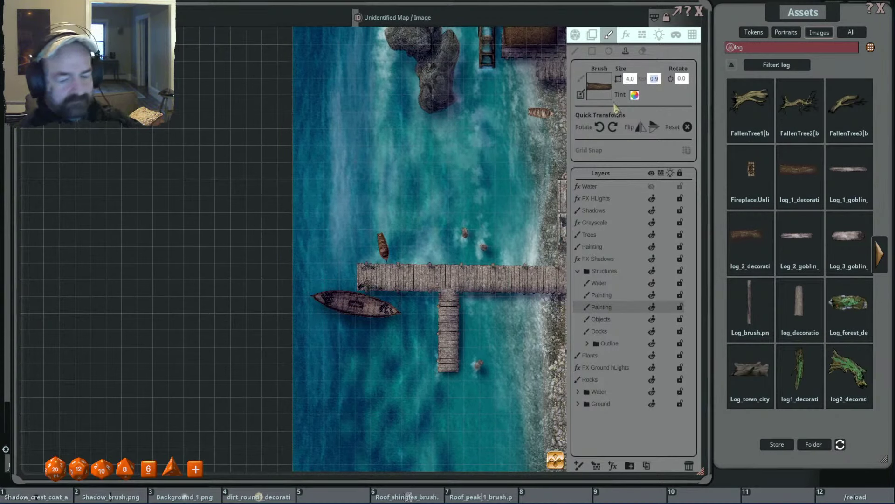
{"action": "type", "text": "0.5"}
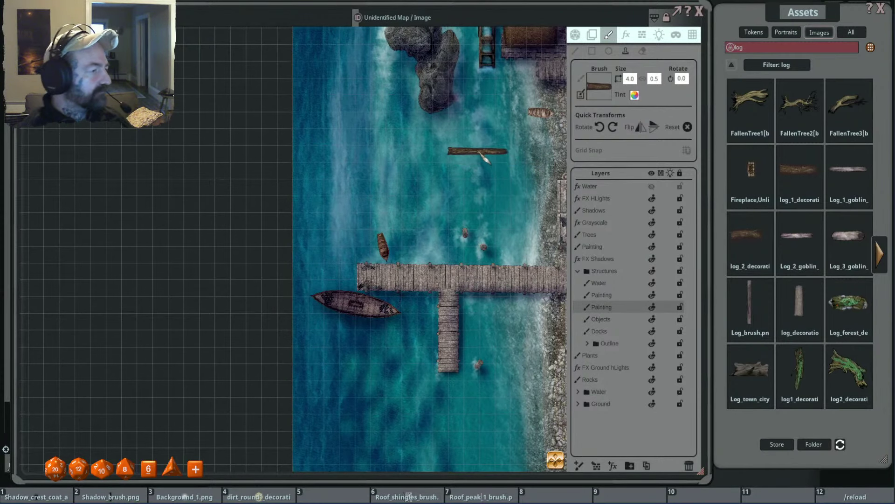
{"action": "scroll", "coordinate": [483, 177], "scroll_direction": "down", "scroll_amount": 2}
{"action": "left_click_drag", "start_coordinate": [479, 176], "coordinate": [479, 293]}
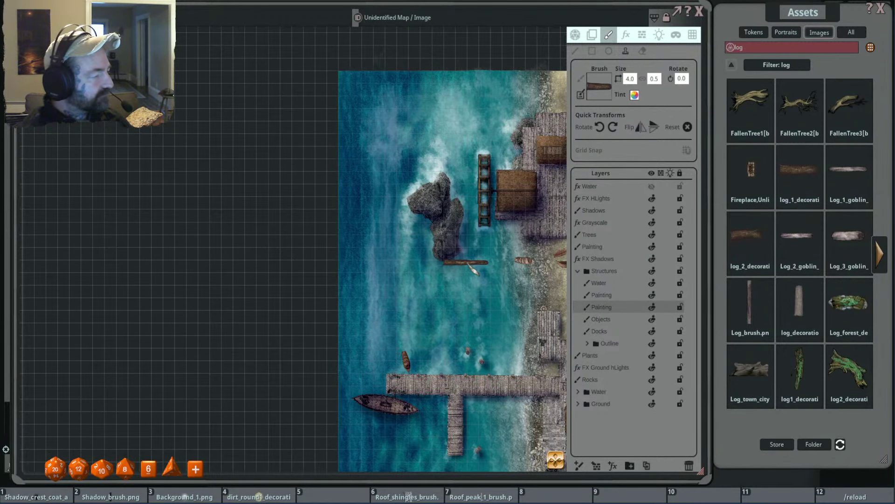
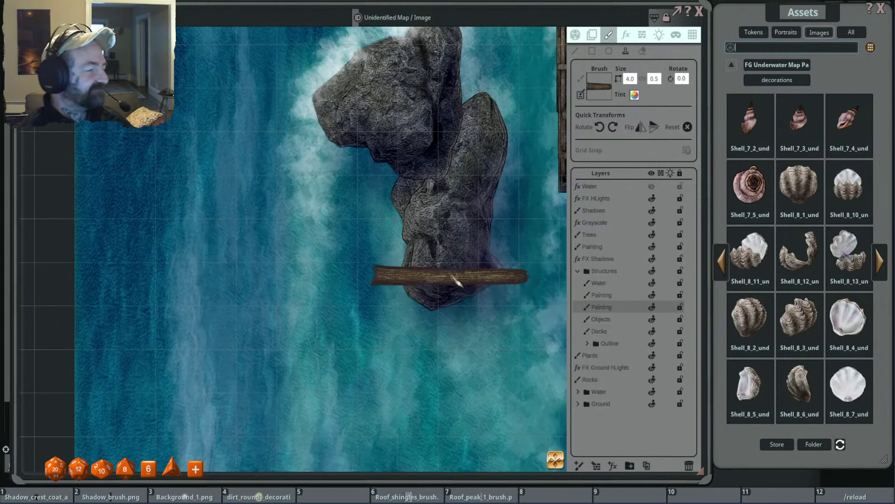
Browse all the decorations in the FG Underwater Map Pack for small objects that suit the shoreline and rocks.
{"action": "scroll", "coordinate": [422, 259], "scroll_direction": "down", "scroll_amount": 5}
{"action": "left_click_drag", "start_coordinate": [499, 367], "coordinate": [327, 296]}
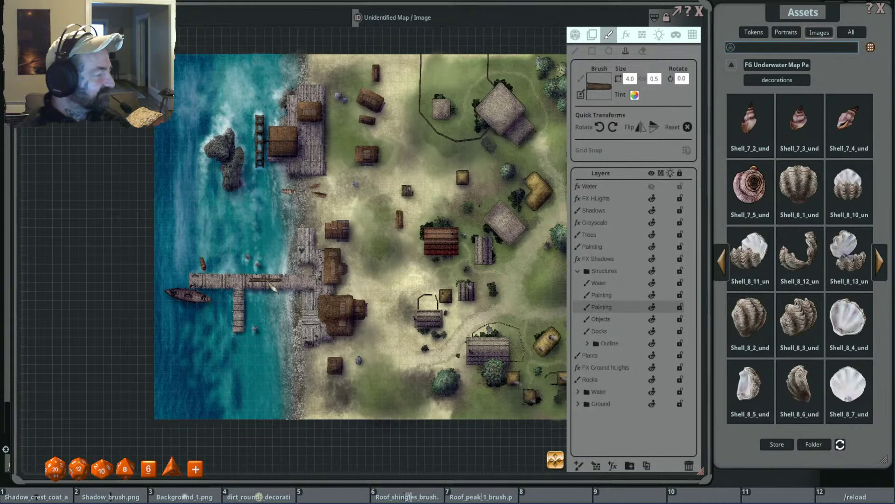
{"action": "scroll", "coordinate": [273, 286], "scroll_direction": "up", "scroll_amount": 4}
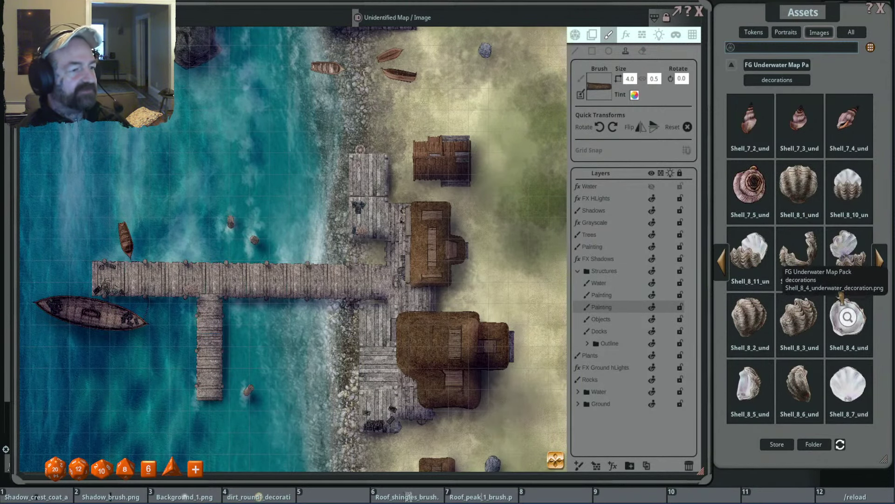
{"action": "left_click", "coordinate": [882, 262]}
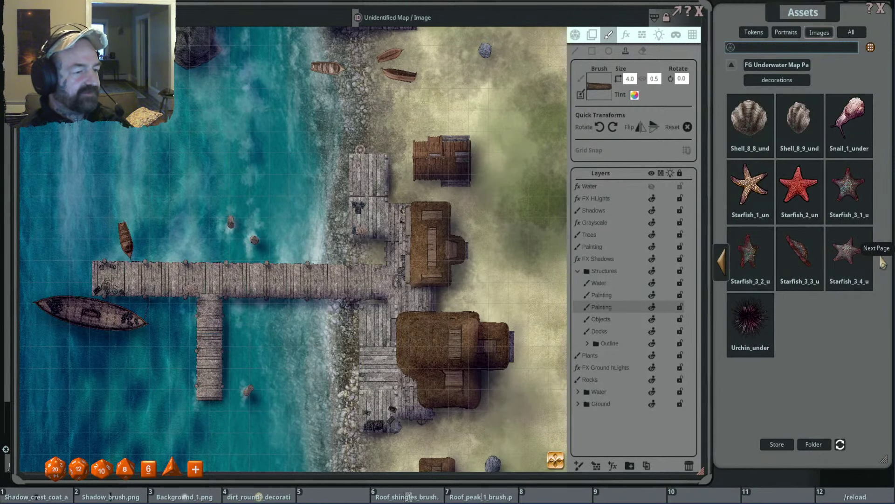
{"action": "left_click", "coordinate": [722, 268]}
{"action": "left_click", "coordinate": [723, 268]}
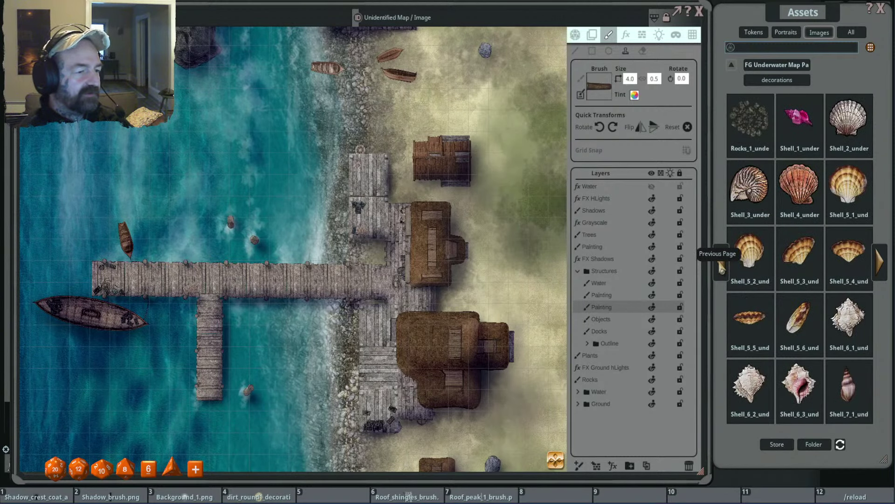
{"action": "left_click", "coordinate": [722, 268]}
{"action": "left_click", "coordinate": [722, 268]}
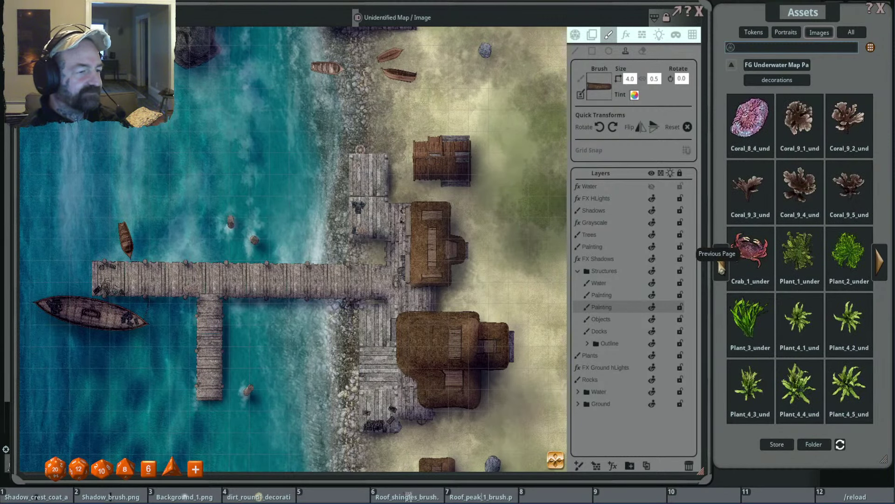
{"action": "left_click", "coordinate": [722, 268]}
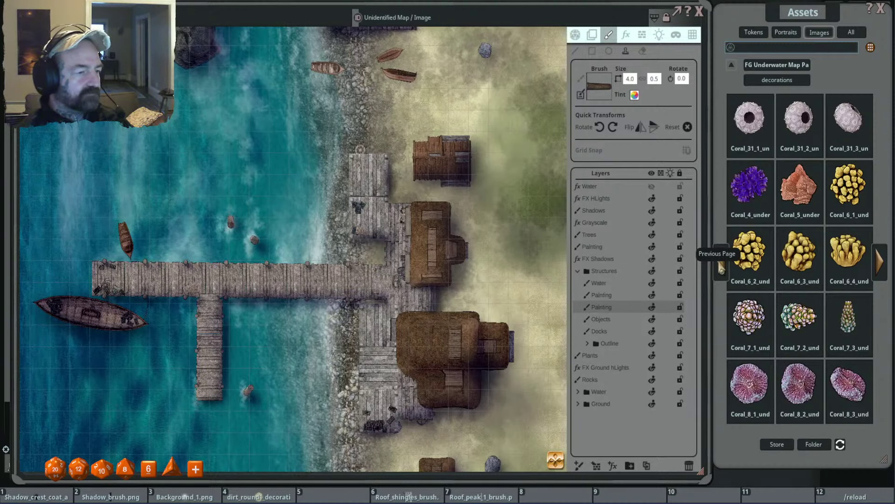
{"action": "left_click", "coordinate": [722, 267]}
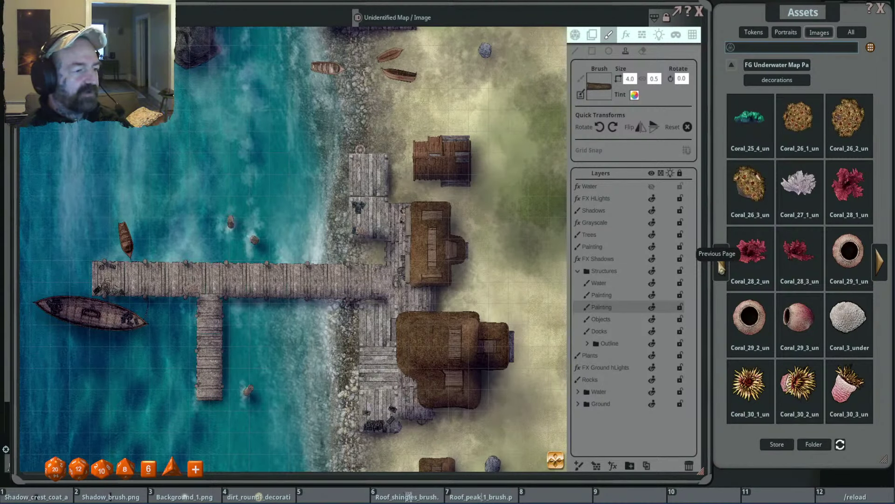
{"action": "left_click", "coordinate": [722, 267]}
{"action": "left_click", "coordinate": [722, 268]}
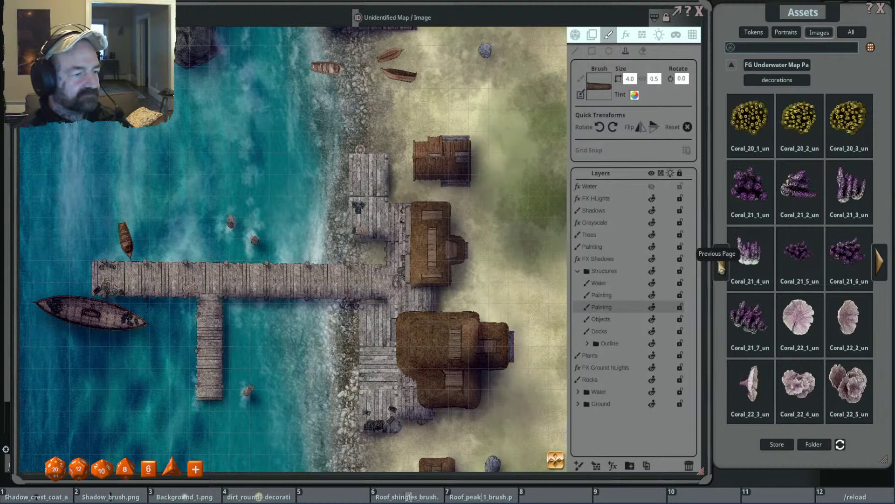
{"action": "left_click", "coordinate": [722, 268]}
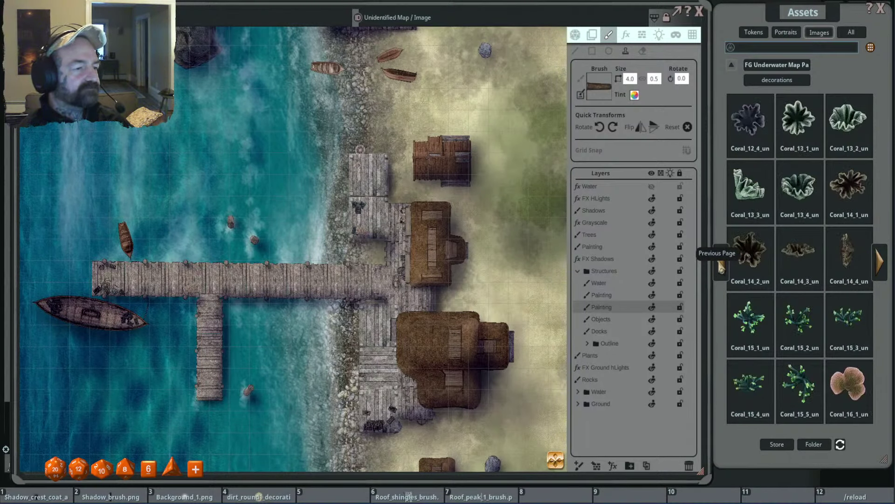
{"action": "left_click", "coordinate": [722, 268]}
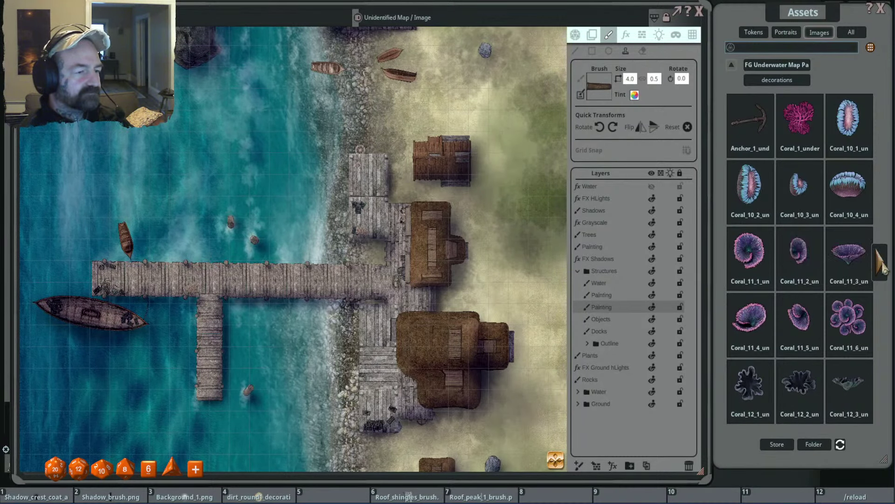
{"action": "left_click", "coordinate": [881, 267]}
{"action": "left_click", "coordinate": [881, 267]}
{"action": "left_click", "coordinate": [882, 266]}
{"action": "left_click", "coordinate": [882, 267]}
{"action": "left_click", "coordinate": [881, 267]}
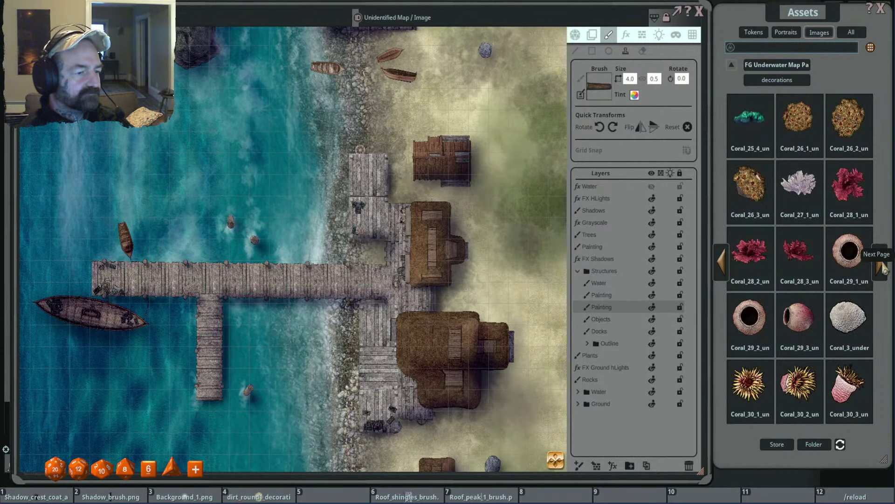
{"action": "left_click", "coordinate": [882, 267]}
{"action": "left_click", "coordinate": [881, 267]}
{"action": "left_click", "coordinate": [881, 267]}
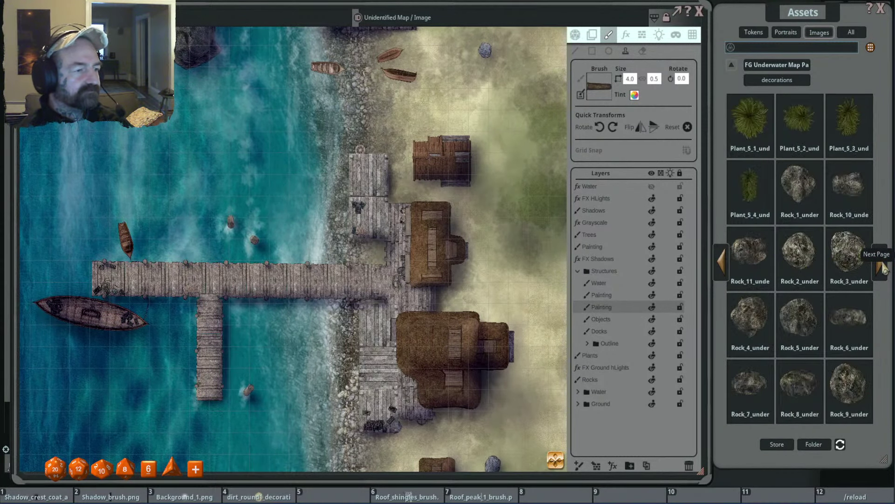
{"action": "left_click", "coordinate": [882, 267]}
{"action": "left_click", "coordinate": [883, 269]}
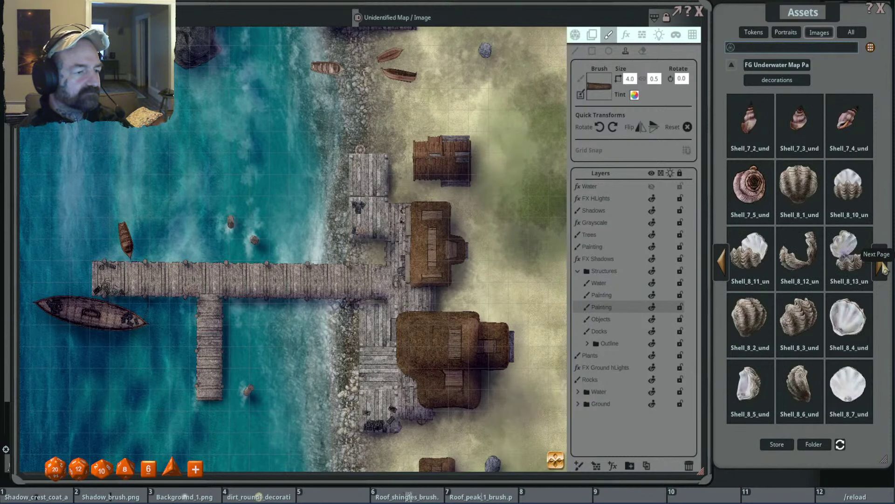
{"action": "left_click", "coordinate": [883, 268]}
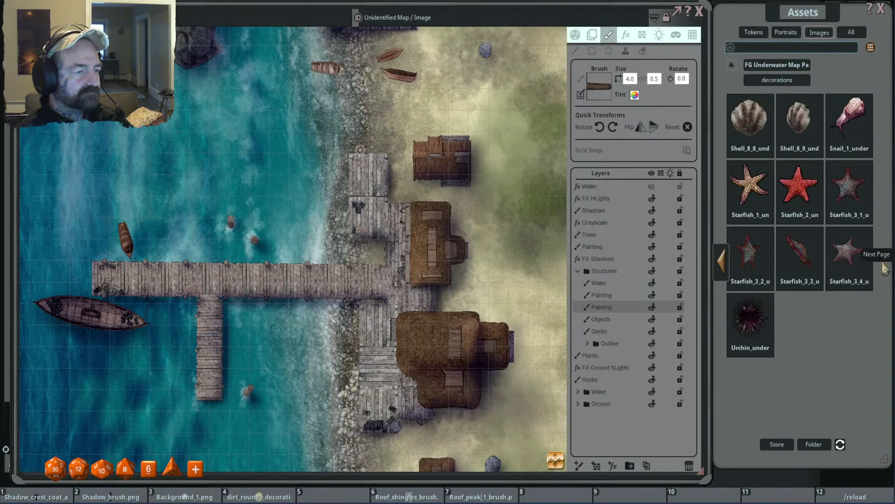
Load the Shell_8_8 underwater decoration as the stamp and set it to 0.4 by 0.6, rotated 20 degrees.
{"action": "left_click", "coordinate": [724, 264]}
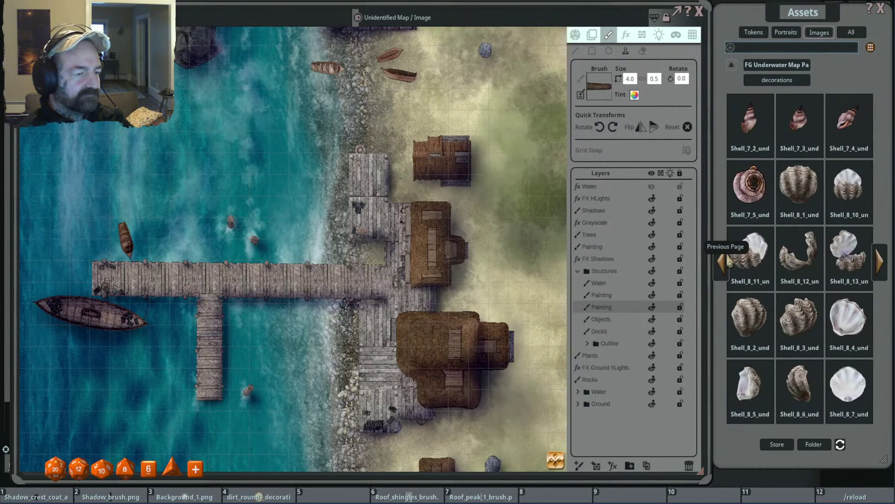
{"action": "left_click", "coordinate": [881, 262]}
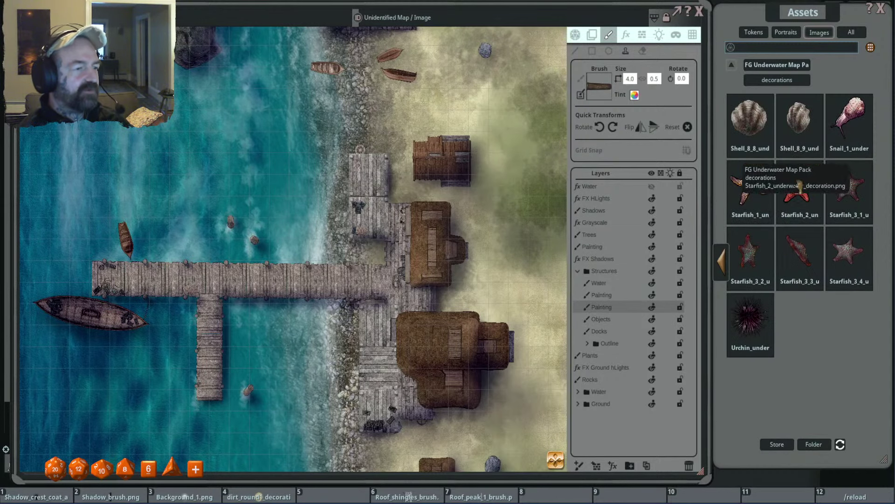
{"action": "left_click", "coordinate": [749, 118]}
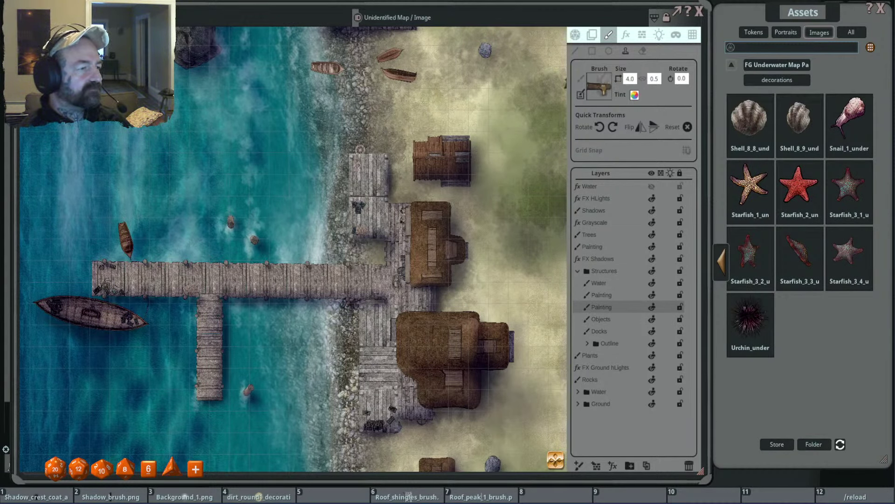
{"action": "left_click_drag", "start_coordinate": [320, 175], "coordinate": [410, 191]}
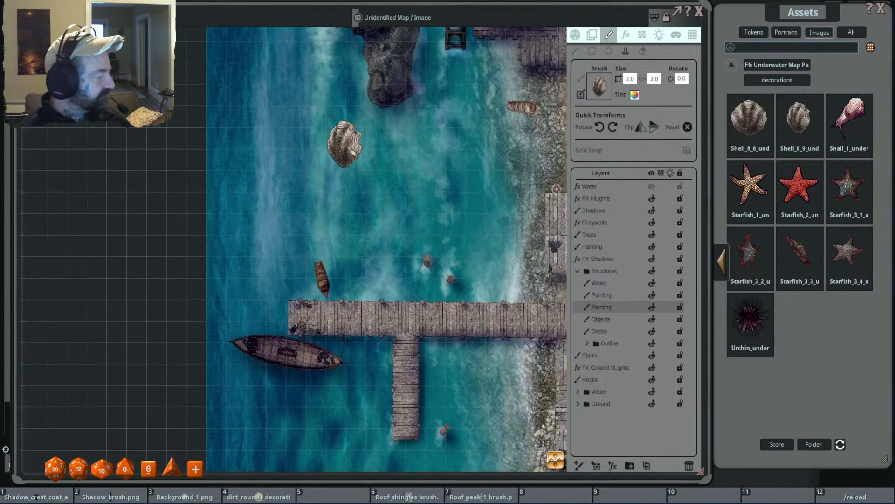
{"action": "left_click_drag", "start_coordinate": [381, 100], "coordinate": [403, 191]}
{"action": "scroll", "coordinate": [404, 192], "scroll_direction": "up", "scroll_amount": 5}
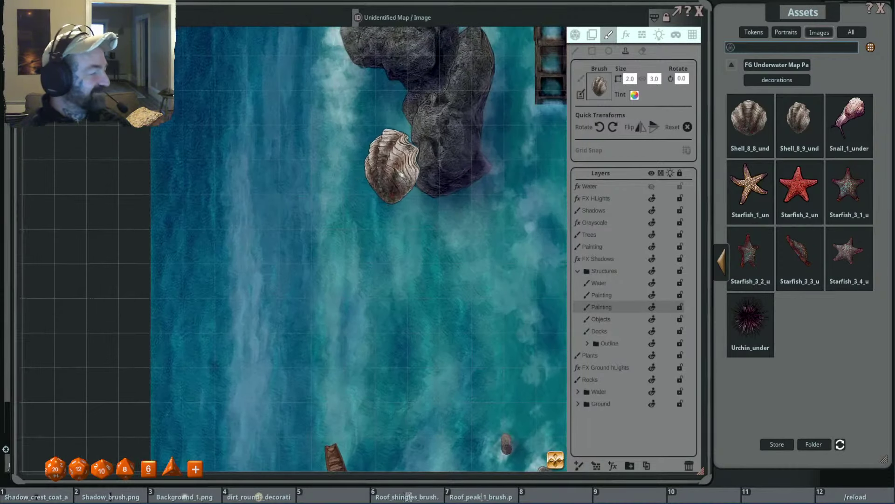
{"action": "scroll", "coordinate": [410, 159], "scroll_direction": "down", "scroll_amount": 8, "text": "ctrl"}
{"action": "scroll", "coordinate": [413, 159], "scroll_direction": "down", "scroll_amount": 1, "text": "ctrl"}
{"action": "scroll", "coordinate": [415, 163], "scroll_direction": "up", "scroll_amount": 3}
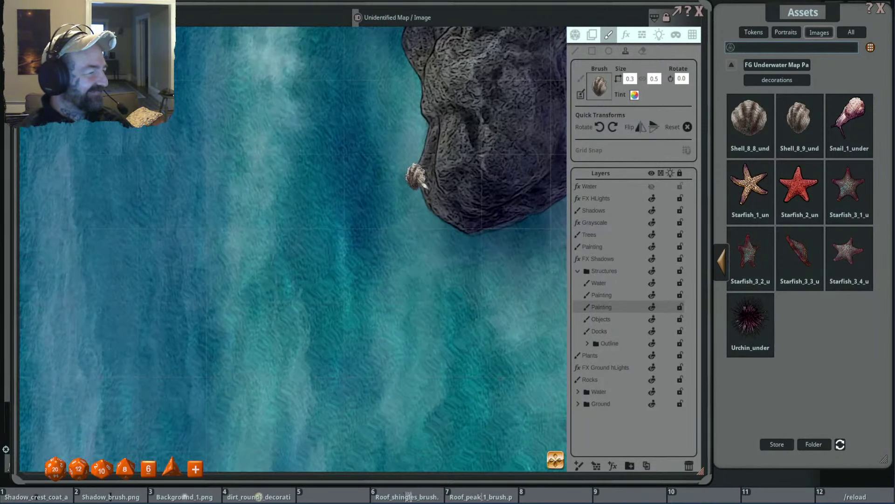
{"action": "scroll", "coordinate": [423, 176], "scroll_direction": "up", "scroll_amount": 2, "text": "shift"}
{"action": "scroll", "coordinate": [424, 176], "scroll_direction": "up", "scroll_amount": 1, "text": "ctrl"}
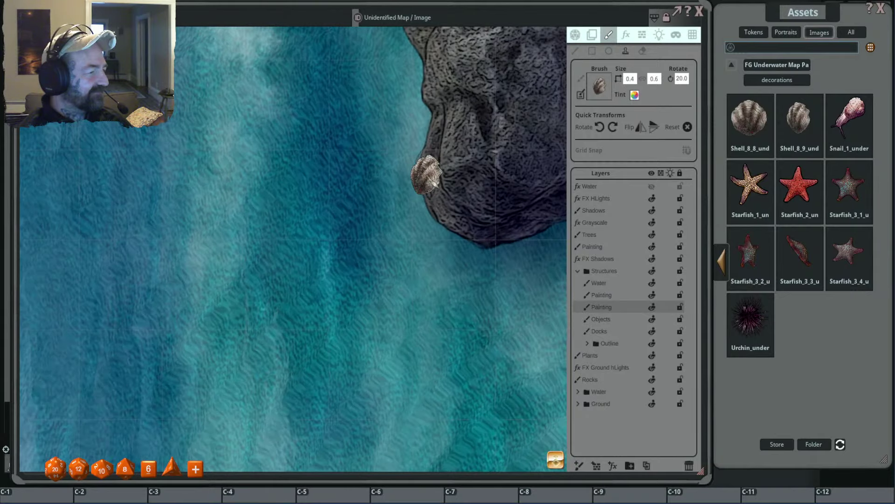
Make the Objects layer active, rotate the shell stamp to 350 degrees and try it along the offshore rocks' western edge.
{"action": "scroll", "coordinate": [424, 176], "scroll_direction": "down", "scroll_amount": 5}
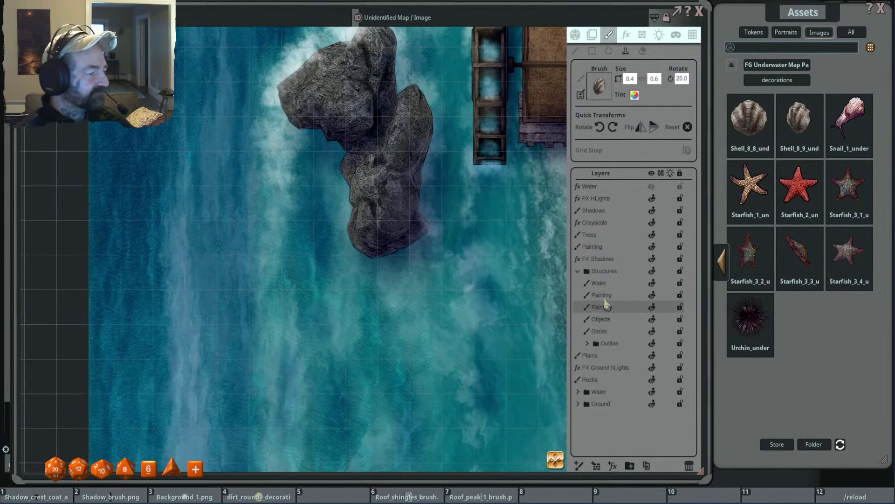
{"action": "left_click", "coordinate": [602, 319]}
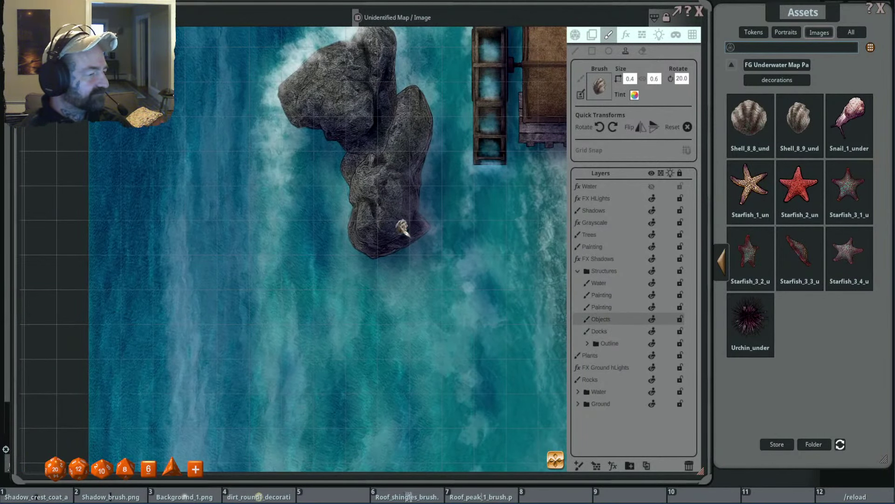
{"action": "mouse_move", "coordinate": [400, 226]}
{"action": "left_mouse_down"}
{"action": "mouse_move", "coordinate": [420, 253]}
{"action": "mouse_move", "coordinate": [438, 256]}
{"action": "left_mouse_up"}
{"action": "scroll", "coordinate": [432, 250], "scroll_direction": "up", "scroll_amount": 1}
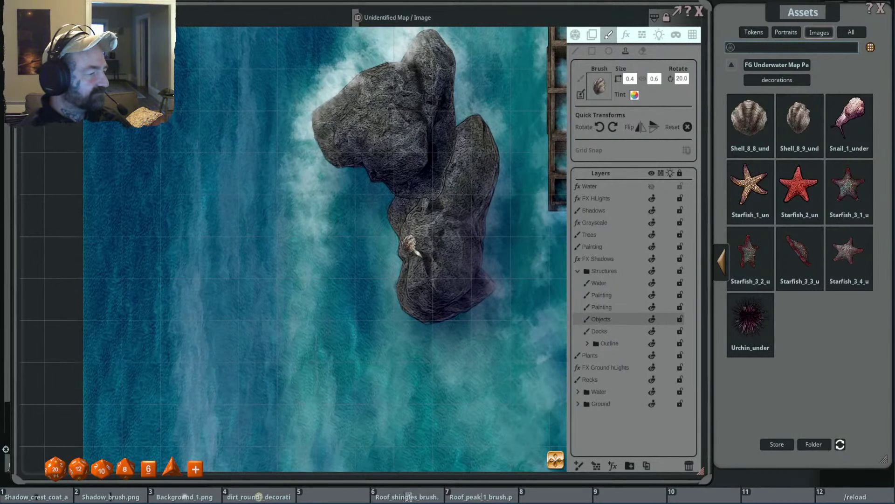
{"action": "scroll", "coordinate": [418, 242], "scroll_direction": "down", "scroll_amount": 2}
{"action": "scroll", "coordinate": [429, 240], "scroll_direction": "up", "scroll_amount": 3}
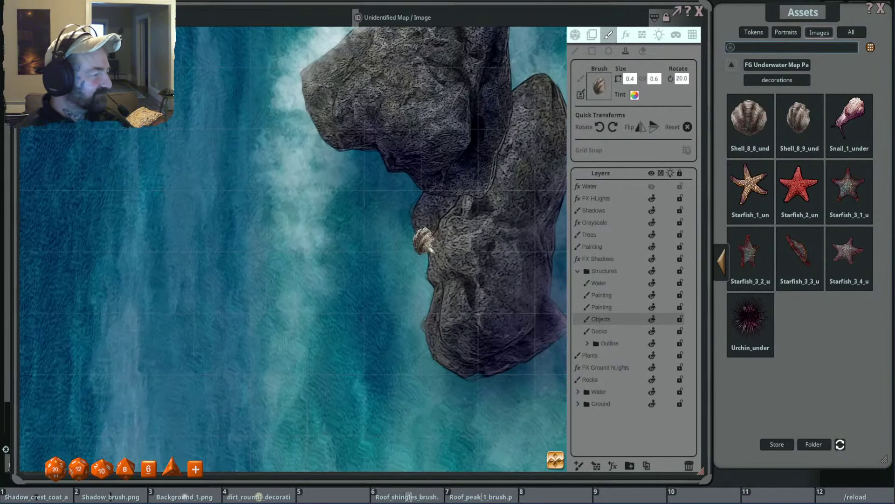
{"action": "scroll", "coordinate": [422, 240], "scroll_direction": "down", "scroll_amount": 2}
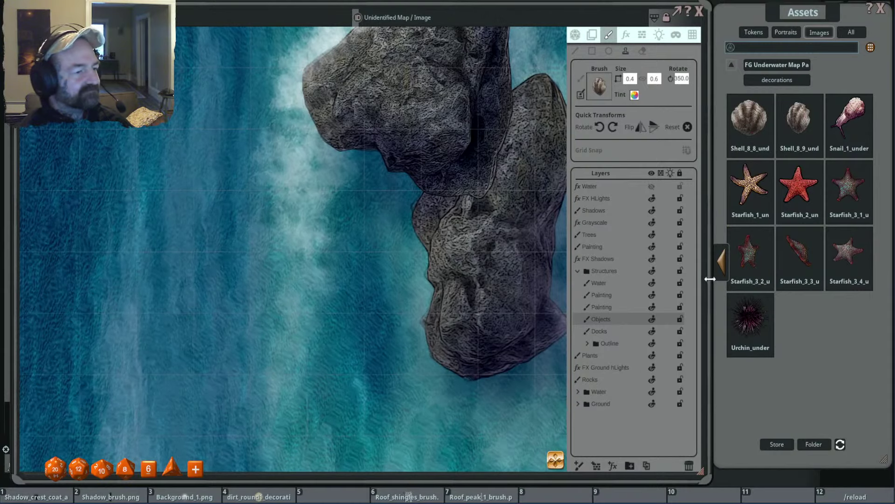
{"action": "left_click", "coordinate": [721, 261]}
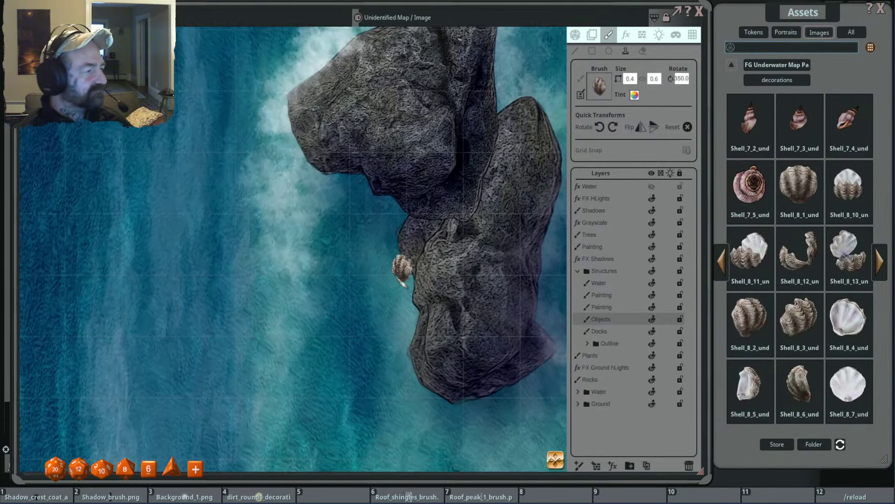
{"action": "mouse_move", "coordinate": [400, 266]}
{"action": "left_mouse_down"}
{"action": "mouse_move", "coordinate": [311, 168]}
{"action": "mouse_move", "coordinate": [401, 210]}
{"action": "left_mouse_up"}
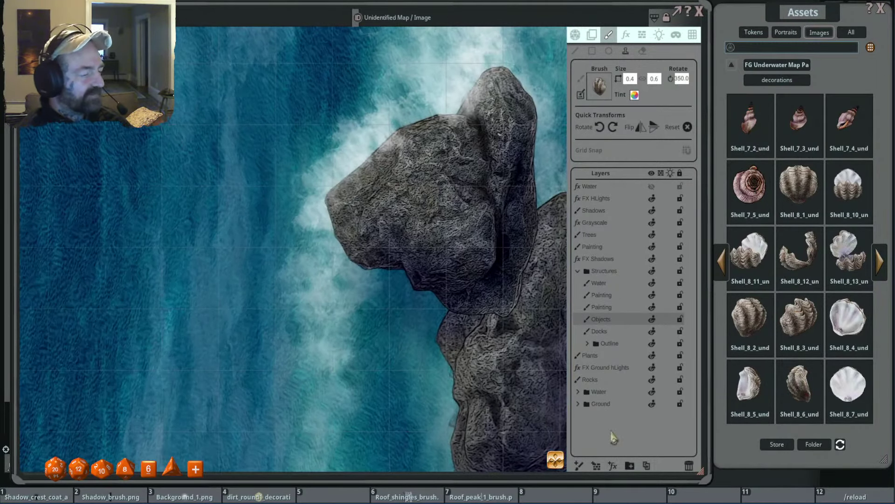
Add a new painting layer, place it directly beneath the Plants layer and collapse the Structures group.
{"action": "left_click", "coordinate": [579, 464]}
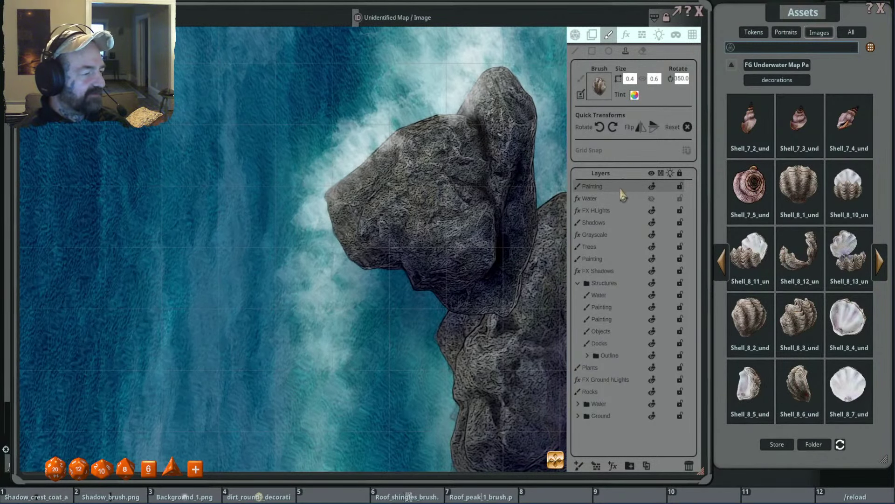
{"action": "mouse_move", "coordinate": [622, 189]}
{"action": "left_mouse_down"}
{"action": "mouse_move", "coordinate": [640, 356]}
{"action": "mouse_move", "coordinate": [611, 369]}
{"action": "left_mouse_up"}
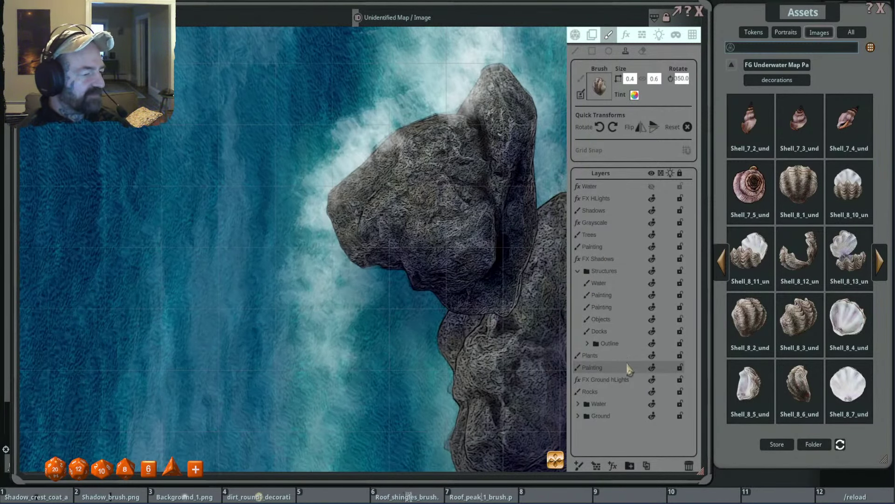
{"action": "left_click", "coordinate": [578, 271]}
Stamp a 0.4 by 0.6 shell rotated 350 degrees near the upper rock's western tip, and turn the stamp to 15 degrees.
{"action": "scroll", "coordinate": [394, 270], "scroll_direction": "up", "scroll_amount": 5}
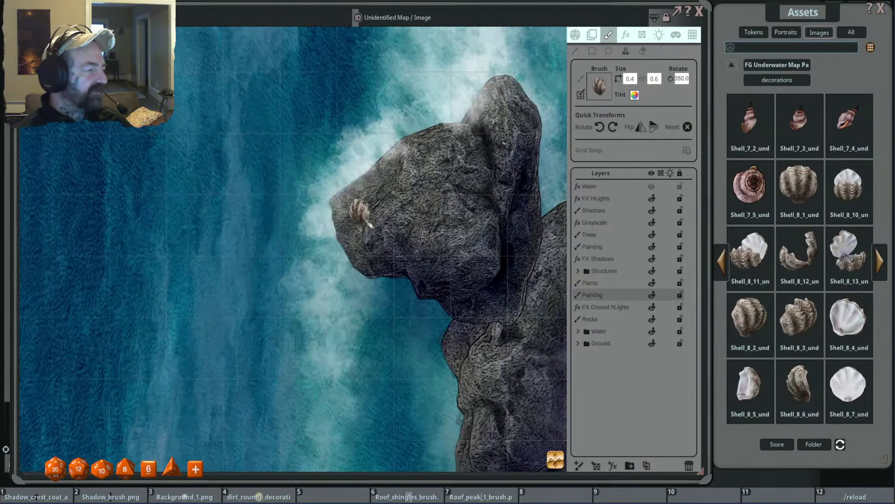
{"action": "scroll", "coordinate": [396, 289], "scroll_direction": "down", "scroll_amount": 4}
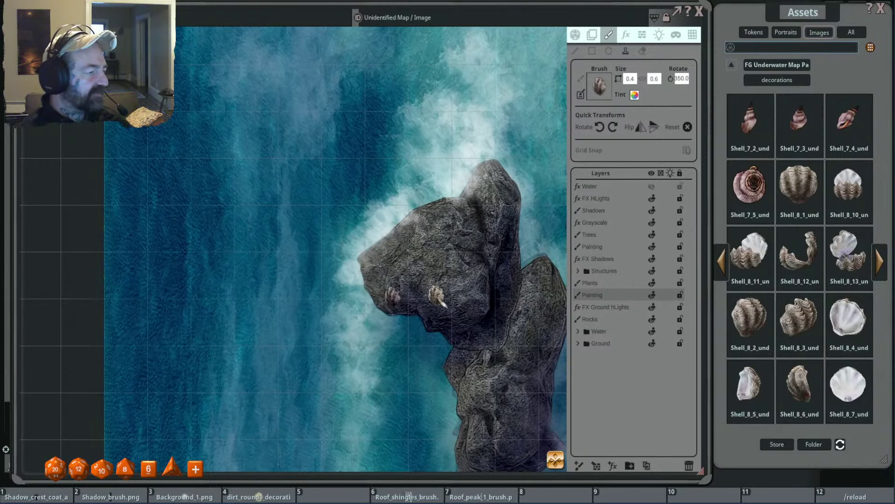
{"action": "scroll", "coordinate": [410, 295], "scroll_direction": "up", "scroll_amount": 2}
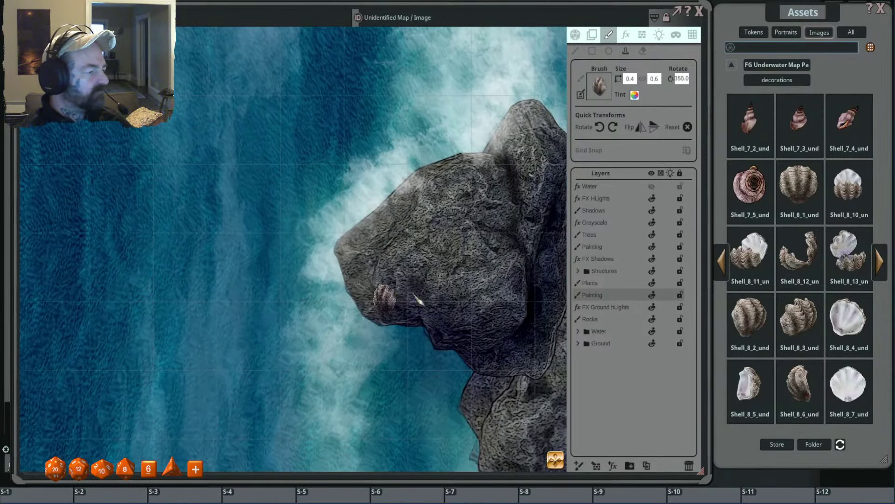
{"action": "scroll", "coordinate": [419, 294], "scroll_direction": "up", "scroll_amount": 5}
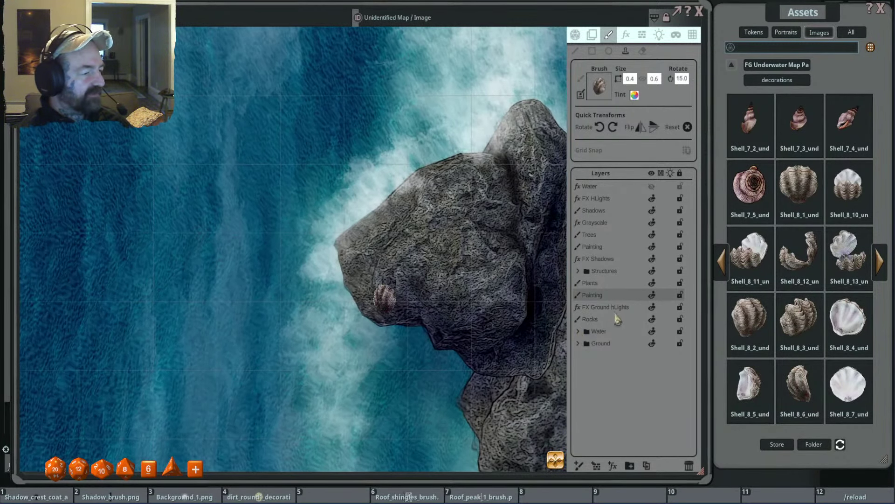
Move the new painting layer into the Water group, directly beneath its Water effect layer.
{"action": "mouse_move", "coordinate": [623, 301]}
{"action": "left_mouse_down"}
{"action": "mouse_move", "coordinate": [627, 332]}
{"action": "mouse_move", "coordinate": [619, 334]}
{"action": "mouse_move", "coordinate": [633, 399]}
{"action": "mouse_move", "coordinate": [621, 331]}
{"action": "left_mouse_up"}
{"action": "scroll", "coordinate": [457, 326], "scroll_direction": "up", "scroll_amount": 3}
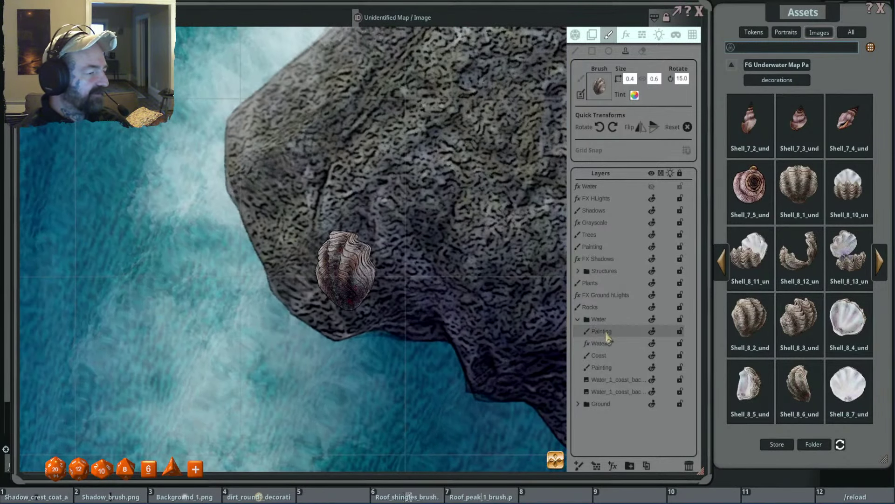
{"action": "left_click_drag", "start_coordinate": [602, 331], "coordinate": [625, 346]}
Rotate the shell stamp to 45 degrees and place a second shell right beside the first one.
{"action": "scroll", "coordinate": [462, 321], "scroll_direction": "down", "scroll_amount": 5}
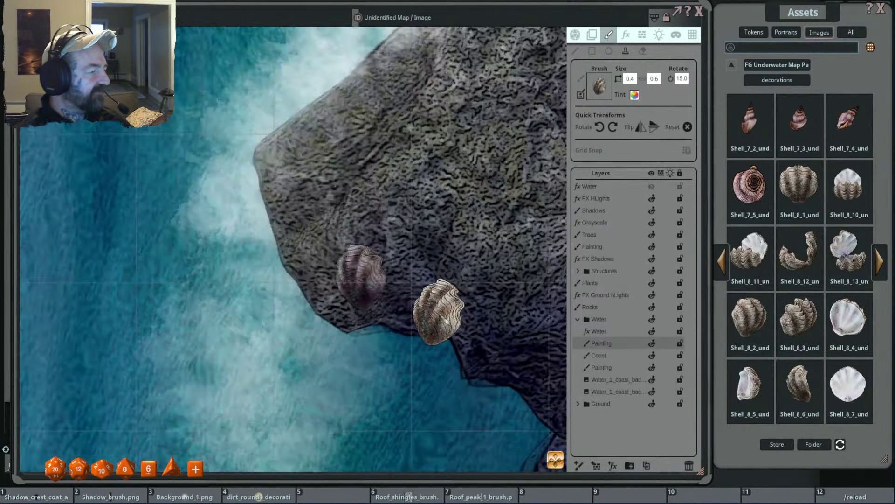
{"action": "scroll", "coordinate": [441, 313], "scroll_direction": "up", "scroll_amount": 1}
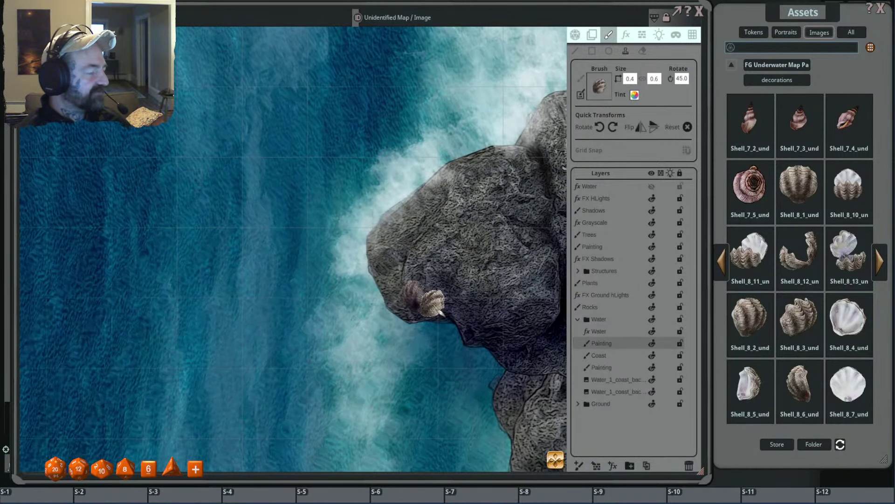
{"action": "left_click", "coordinate": [434, 304]}
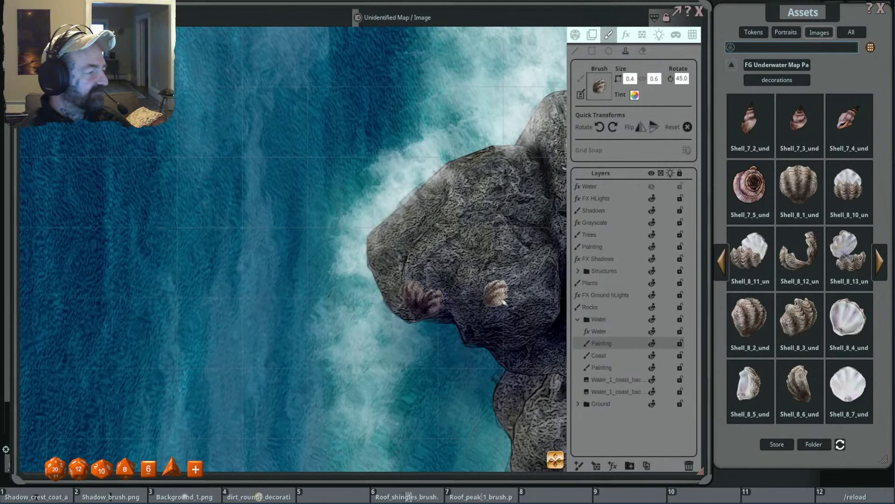
Reduce the shell stamp to 0.3 by 0.5 and place three shells along the upper rock's edges, varying the rotation, including 125 and 80 degrees.
{"action": "left_click_drag", "start_coordinate": [496, 293], "coordinate": [476, 338]}
{"action": "scroll", "coordinate": [392, 256], "scroll_direction": "up", "scroll_amount": 8}
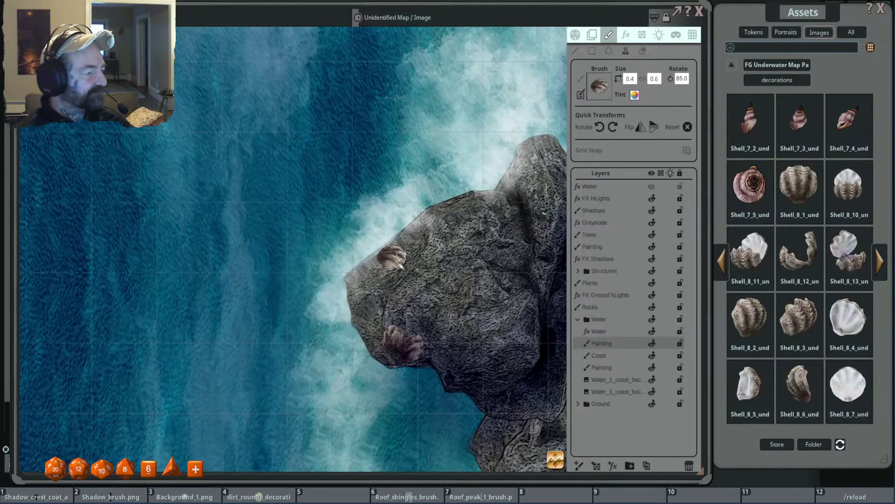
{"action": "scroll", "coordinate": [391, 256], "scroll_direction": "down", "scroll_amount": 1}
{"action": "left_click", "coordinate": [394, 255]}
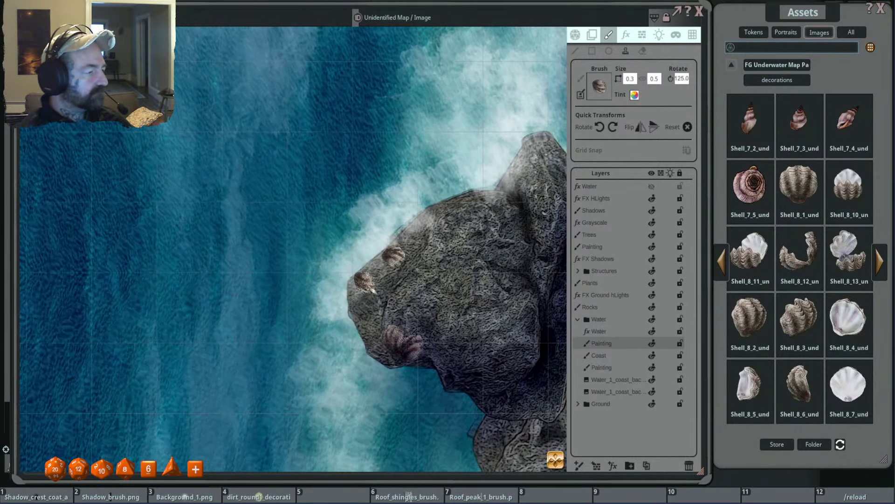
{"action": "left_click_drag", "start_coordinate": [442, 369], "coordinate": [385, 387]}
{"action": "scroll", "coordinate": [385, 387], "scroll_direction": "down", "scroll_amount": 9}
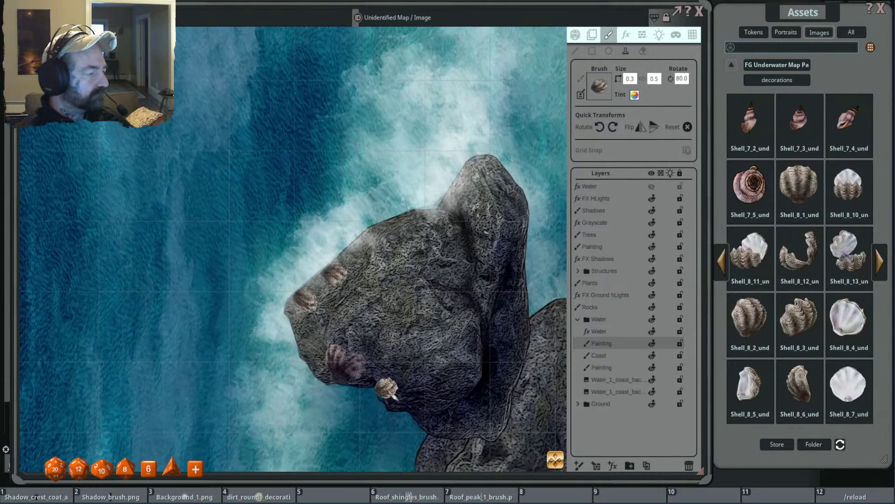
Load Shell_8_1 as the stamp, reset its transforms, size it 0.4 by 0.4 and place two rotated copies around the shell cluster.
{"action": "scroll", "coordinate": [383, 381], "scroll_direction": "down", "scroll_amount": 5}
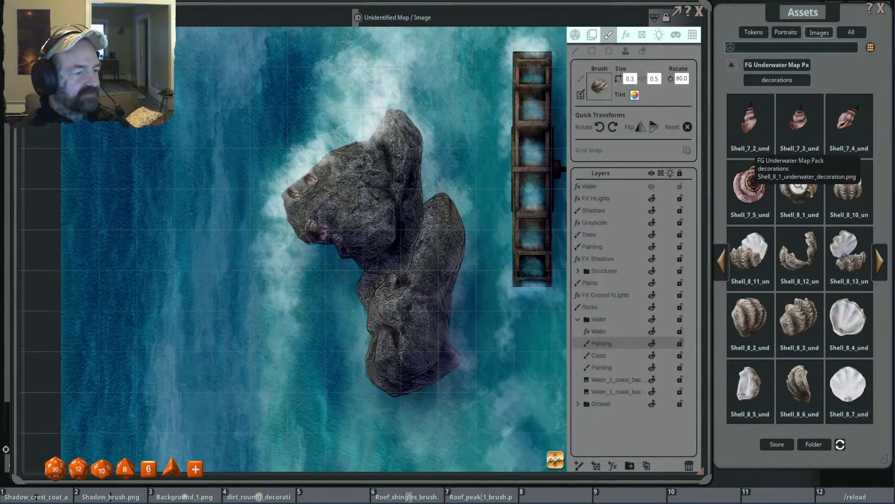
{"action": "left_click", "coordinate": [688, 127]}
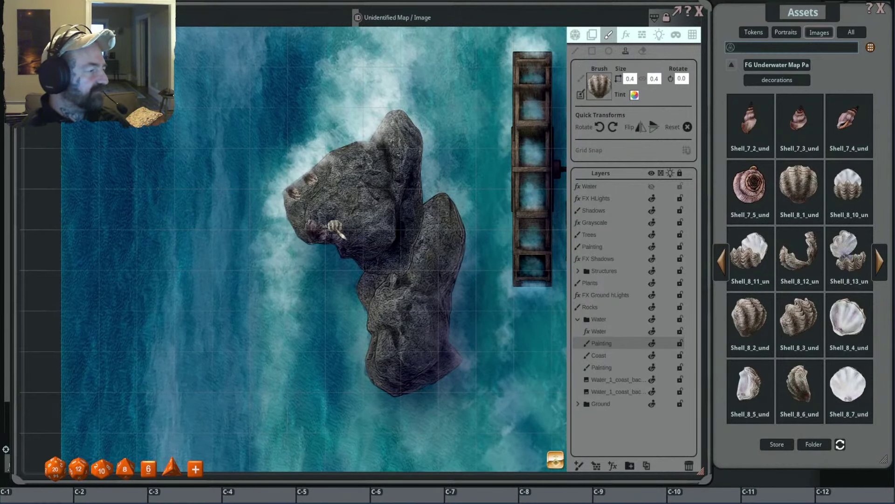
{"action": "left_click_drag", "start_coordinate": [290, 218], "coordinate": [339, 253]}
{"action": "scroll", "coordinate": [305, 214], "scroll_direction": "up", "scroll_amount": 3}
{"action": "scroll", "coordinate": [457, 324], "scroll_direction": "up", "scroll_amount": 4}
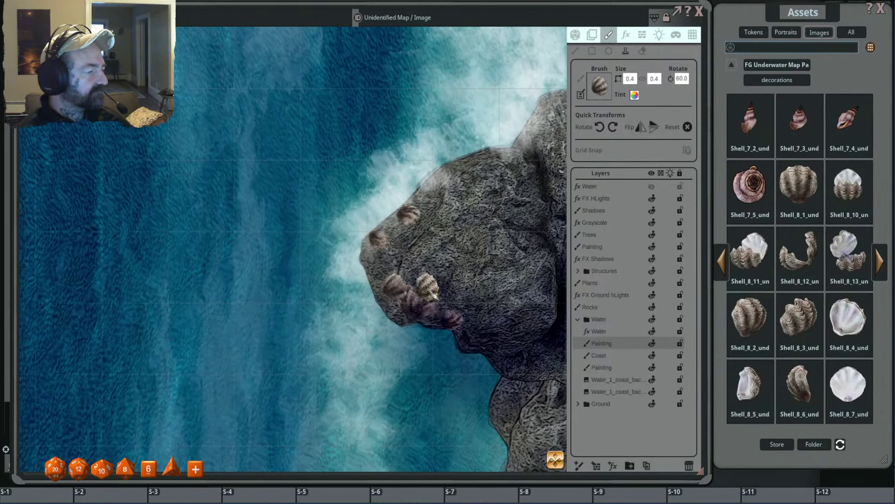
{"action": "scroll", "coordinate": [429, 284], "scroll_direction": "down", "scroll_amount": 1}
{"action": "left_click", "coordinate": [429, 285]}
{"action": "left_click_drag", "start_coordinate": [513, 294], "coordinate": [440, 294]}
Load Shell_8_6 at 0.3 by 0.4, stamp a copy on the upper rock's lower edge and turn the stamp to 35 degrees.
{"action": "left_click", "coordinate": [800, 383]}
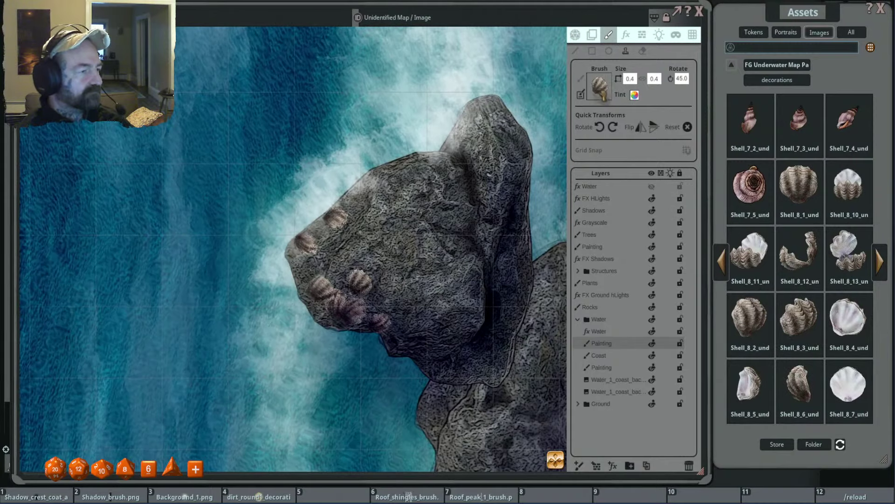
{"action": "scroll", "coordinate": [380, 301], "scroll_direction": "down", "scroll_amount": 5}
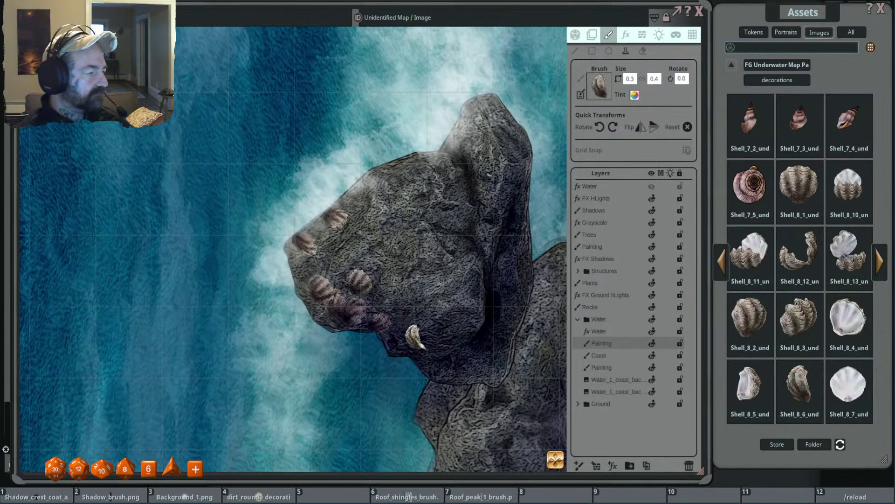
{"action": "scroll", "coordinate": [396, 312], "scroll_direction": "down", "scroll_amount": 4}
{"action": "scroll", "coordinate": [434, 388], "scroll_direction": "up", "scroll_amount": 3}
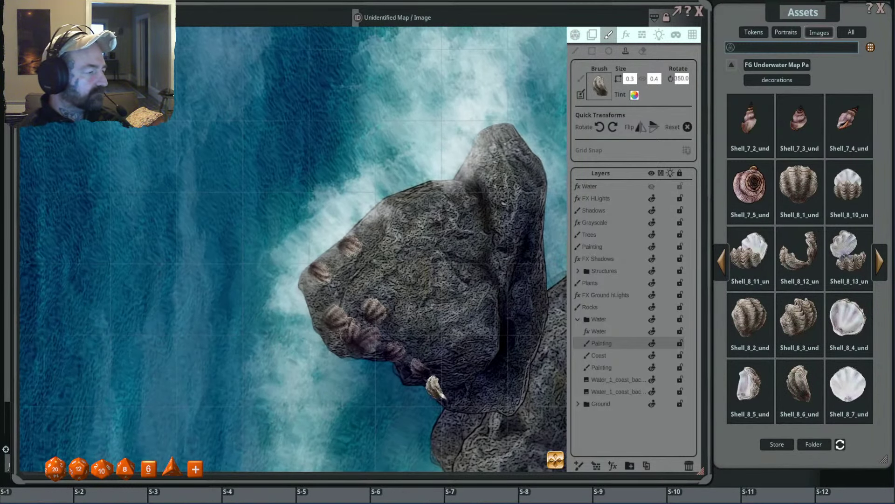
{"action": "scroll", "coordinate": [438, 383], "scroll_direction": "up", "scroll_amount": 2}
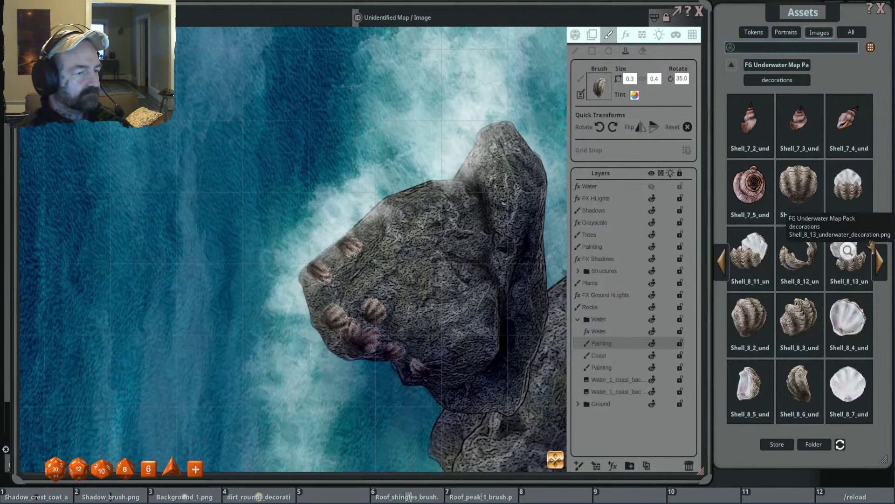
Load Shell_8_8 and stamp several rotated copies along the upper rock's southeastern edge, sized 0.3 by 0.3 and 0.4 by 0.4.
{"action": "left_click", "coordinate": [880, 261]}
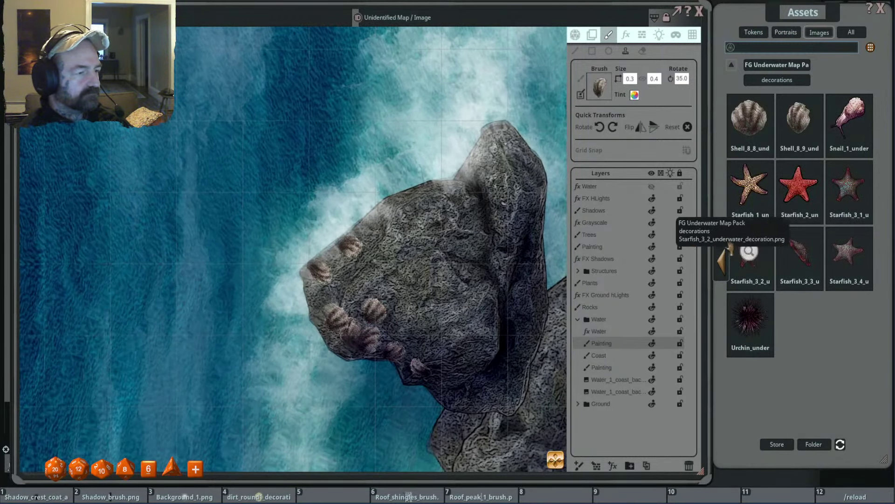
{"action": "left_click", "coordinate": [772, 122]}
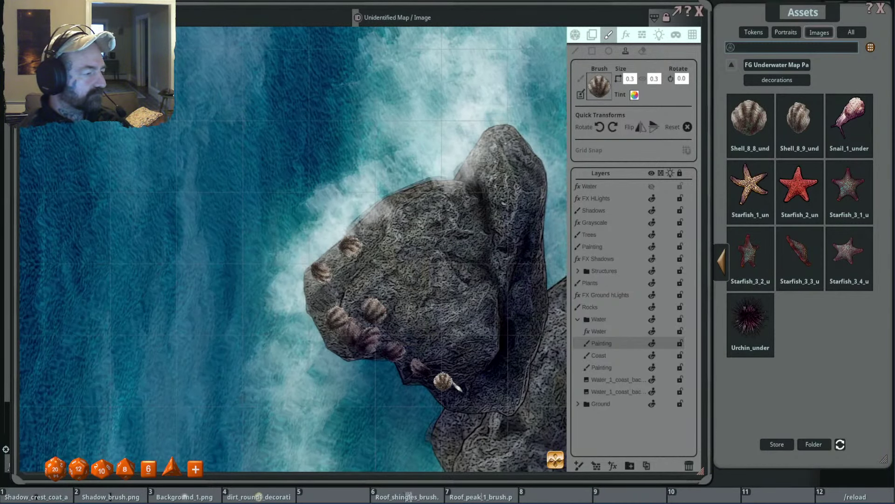
{"action": "scroll", "coordinate": [492, 366], "scroll_direction": "down", "scroll_amount": 3}
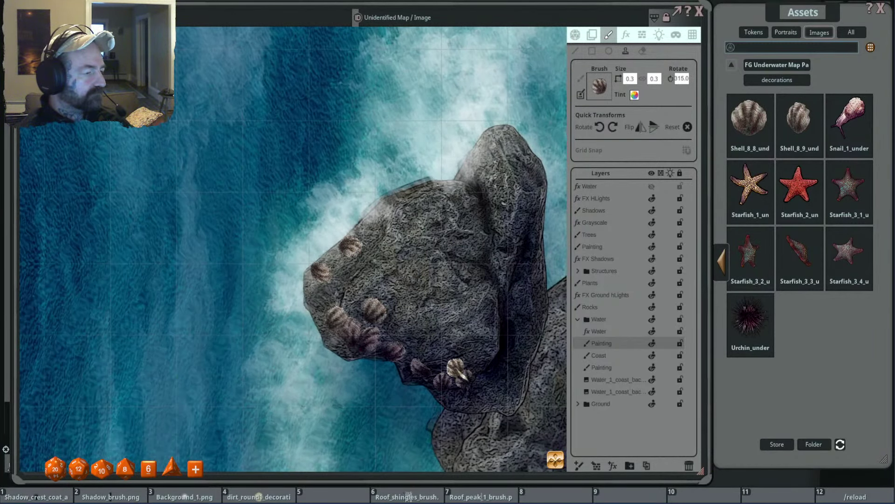
{"action": "scroll", "coordinate": [457, 370], "scroll_direction": "up", "scroll_amount": 1}
{"action": "left_click", "coordinate": [456, 372]}
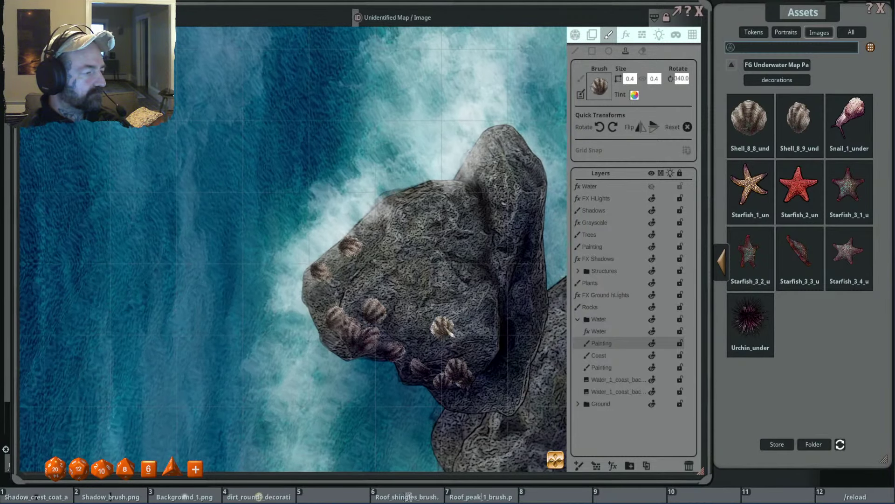
{"action": "scroll", "coordinate": [493, 355], "scroll_direction": "down", "scroll_amount": 2}
{"action": "left_click", "coordinate": [491, 354]}
Add more 0.4 by 0.4 shells along the upper rock's western edge, with the stamp rotated to 115 and 80 degrees.
{"action": "left_click_drag", "start_coordinate": [488, 282], "coordinate": [498, 337]}
{"action": "scroll", "coordinate": [392, 272], "scroll_direction": "down", "scroll_amount": 10}
{"action": "scroll", "coordinate": [376, 285], "scroll_direction": "up", "scroll_amount": 1}
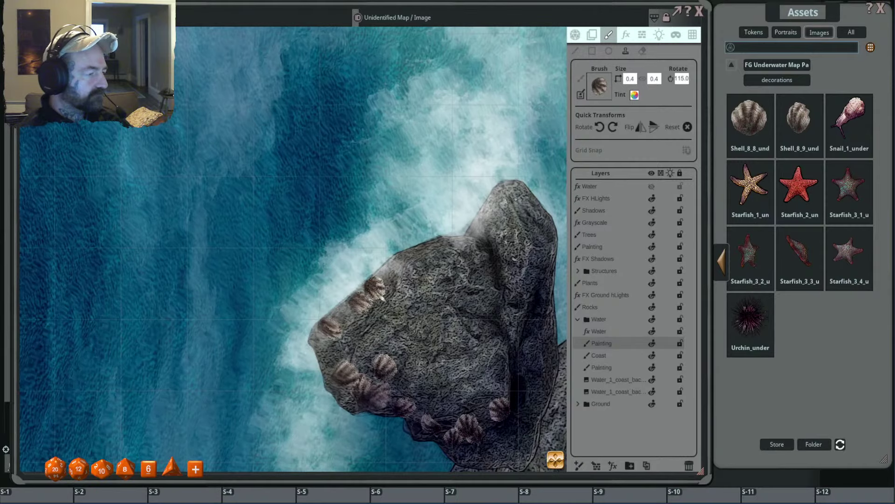
{"action": "scroll", "coordinate": [322, 362], "scroll_direction": "down", "scroll_amount": 2}
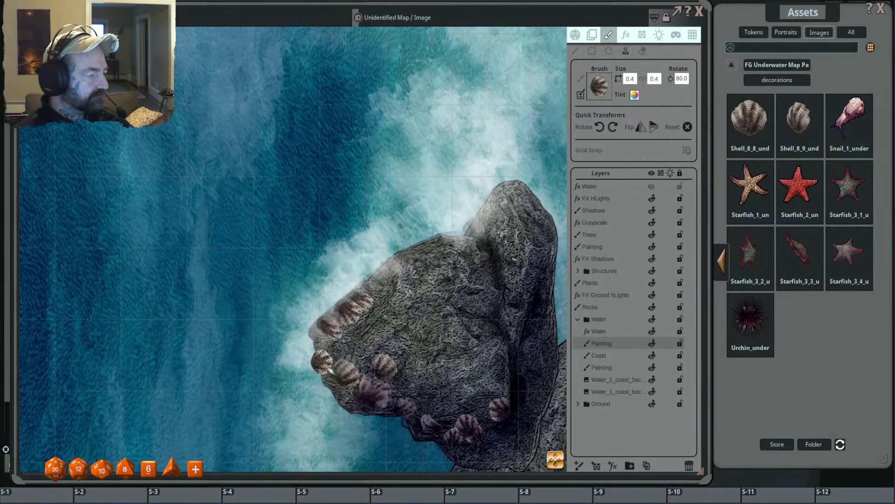
Stamp rotated shells along the lower rock's southern edge, mostly 0.4 by 0.4 at angles such as 25 and 350 degrees, ending at size 0.3 by 0.3.
{"action": "scroll", "coordinate": [432, 357], "scroll_direction": "down", "scroll_amount": 2}
{"action": "scroll", "coordinate": [432, 326], "scroll_direction": "down", "scroll_amount": 2}
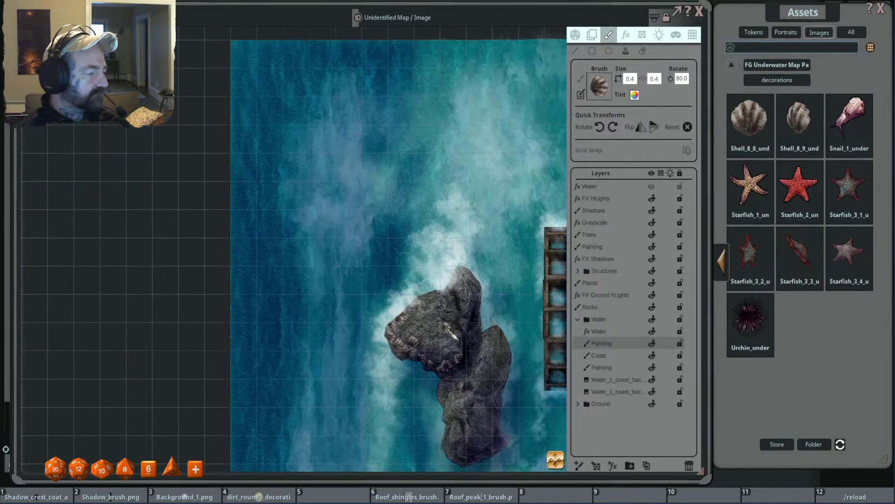
{"action": "left_click_drag", "start_coordinate": [419, 327], "coordinate": [429, 214]}
{"action": "scroll", "coordinate": [429, 214], "scroll_direction": "up", "scroll_amount": 2}
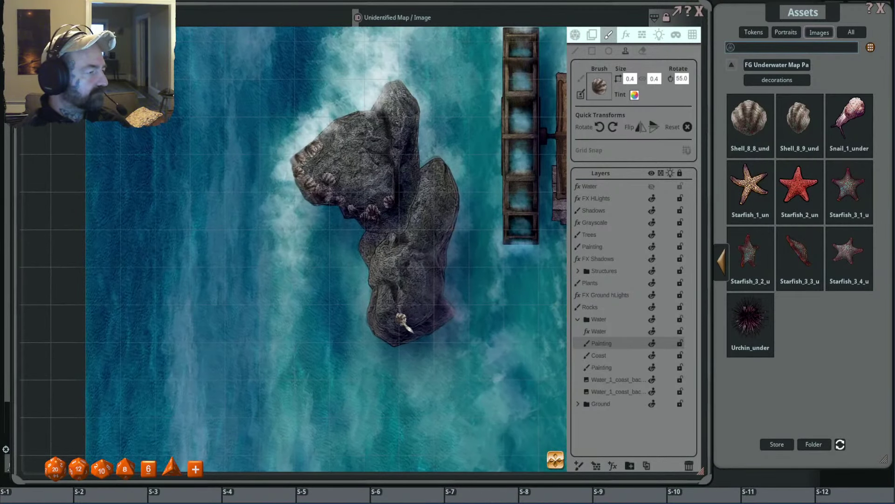
{"action": "scroll", "coordinate": [397, 337], "scroll_direction": "down", "scroll_amount": 2}
{"action": "key", "text": "shift"}
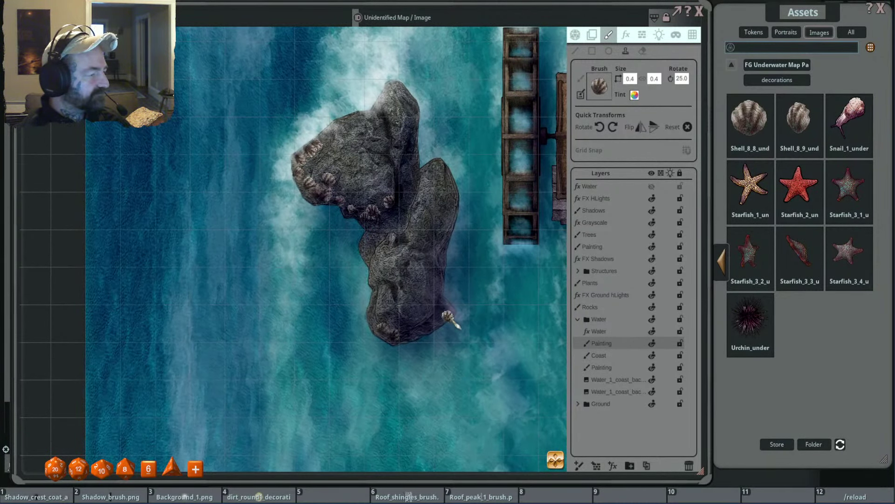
{"action": "scroll", "coordinate": [417, 336], "scroll_direction": "down", "scroll_amount": 2}
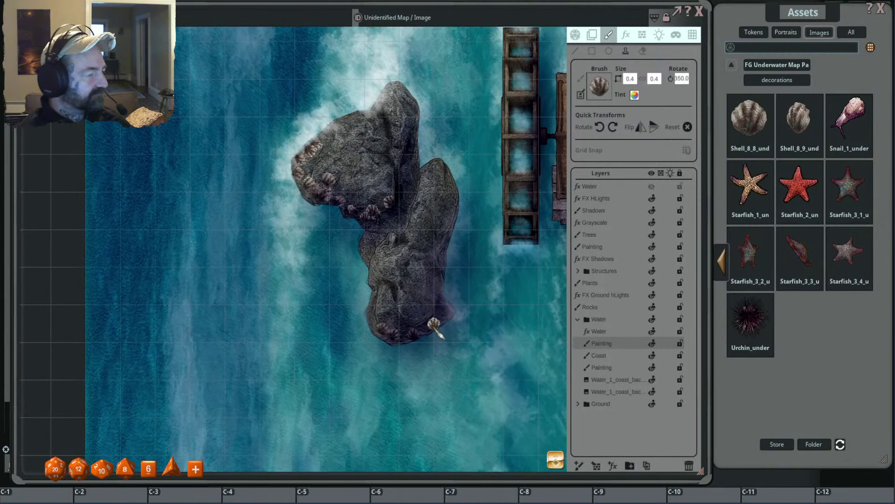
{"action": "scroll", "coordinate": [443, 330], "scroll_direction": "down", "scroll_amount": 2}
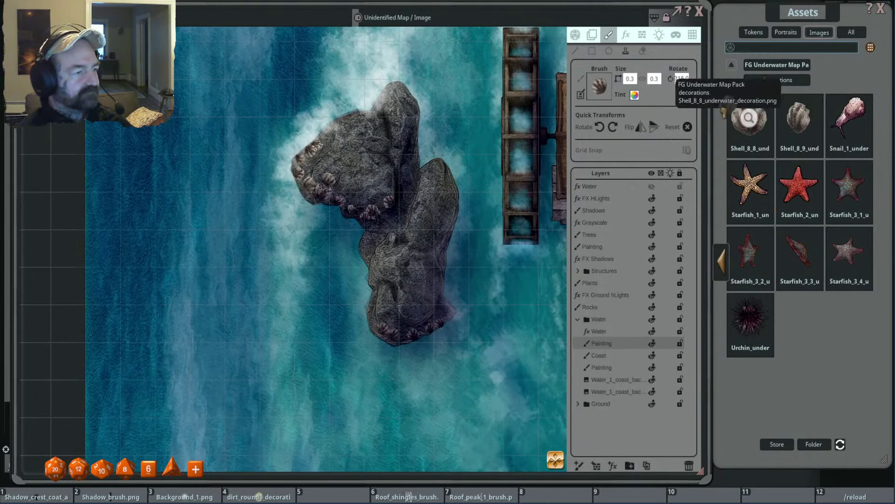
Load Shell_8_9 at 0.3 by 0.5 and stamp copies around the lower rock's base, rotated to 45, 350 and 225 degrees.
{"action": "left_click", "coordinate": [749, 122]}
{"action": "scroll", "coordinate": [374, 289], "scroll_direction": "up", "scroll_amount": 1}
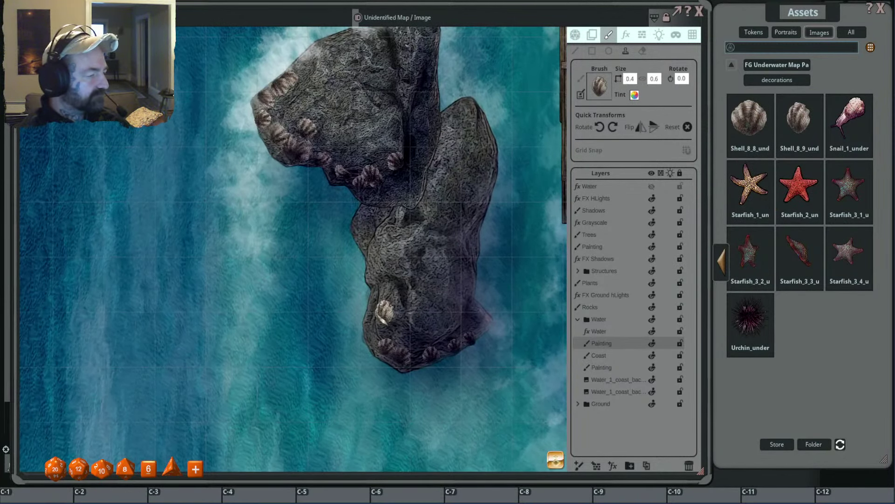
{"action": "scroll", "coordinate": [377, 328], "scroll_direction": "up", "scroll_amount": 3}
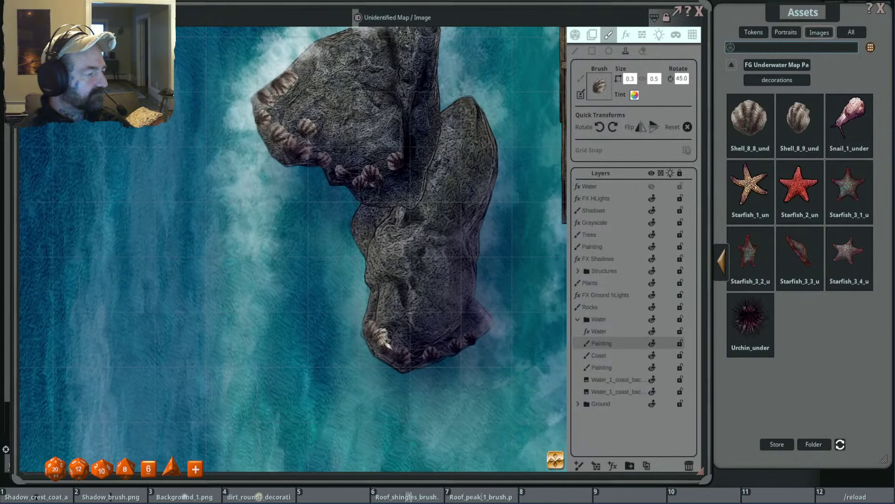
{"action": "scroll", "coordinate": [485, 332], "scroll_direction": "down", "scroll_amount": 5}
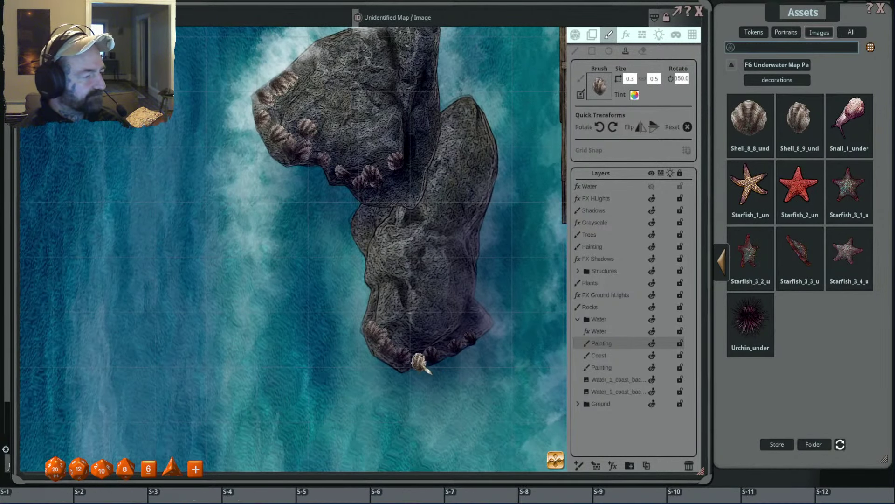
{"action": "scroll", "coordinate": [469, 300], "scroll_direction": "down", "scroll_amount": 2}
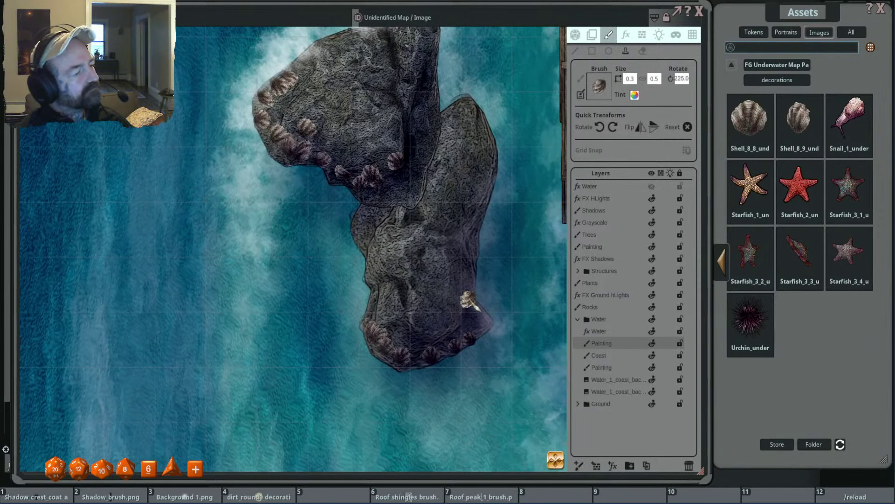
{"action": "left_click", "coordinate": [469, 300]}
Stamp more 0.3 by 0.5 shells up the lower rock's western edge to its northern tip, rotated to 70, 125 and 170 degrees.
{"action": "scroll", "coordinate": [379, 287], "scroll_direction": "up", "scroll_amount": 3}
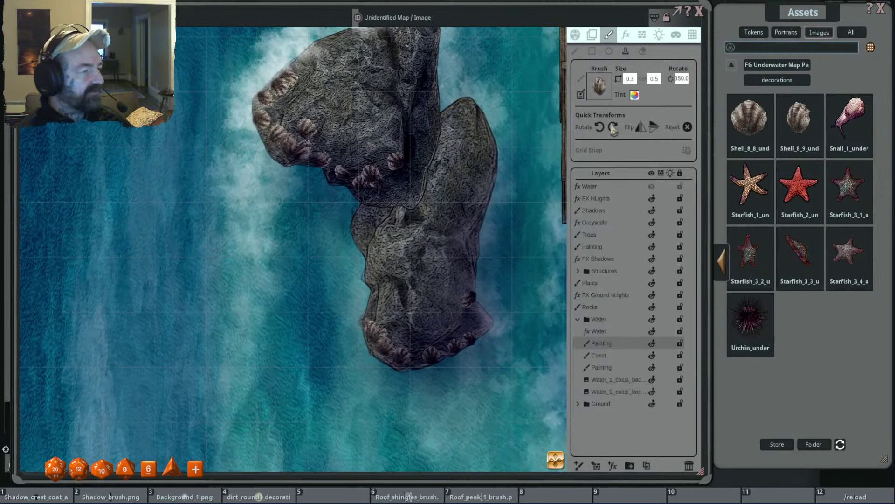
{"action": "scroll", "coordinate": [379, 284], "scroll_direction": "up", "scroll_amount": 3}
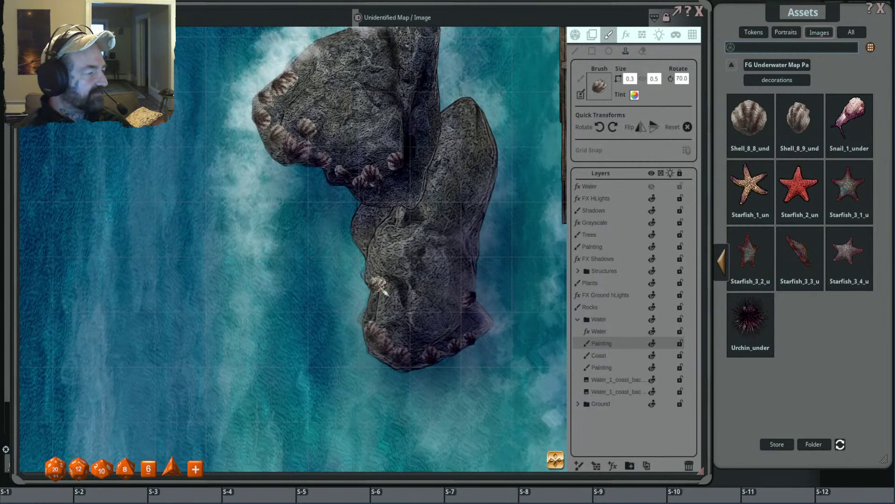
{"action": "left_click", "coordinate": [379, 284]}
{"action": "scroll", "coordinate": [380, 233], "scroll_direction": "up", "scroll_amount": 5}
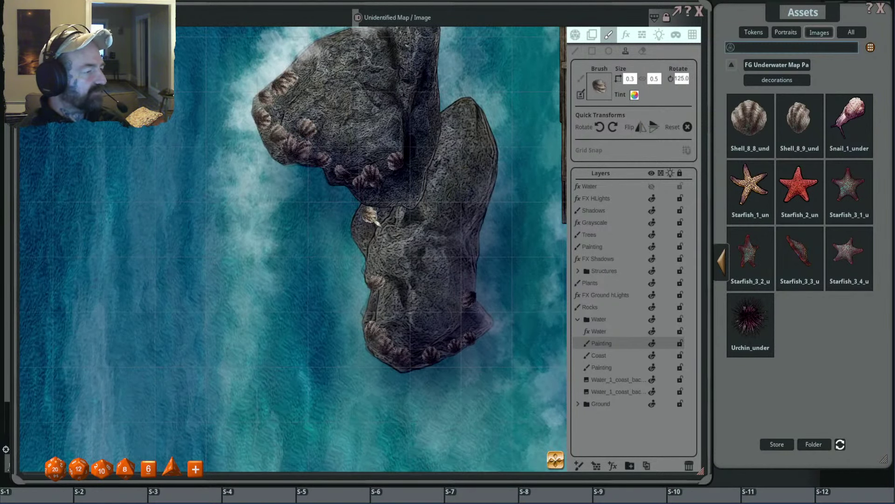
{"action": "scroll", "coordinate": [459, 119], "scroll_direction": "up", "scroll_amount": 2}
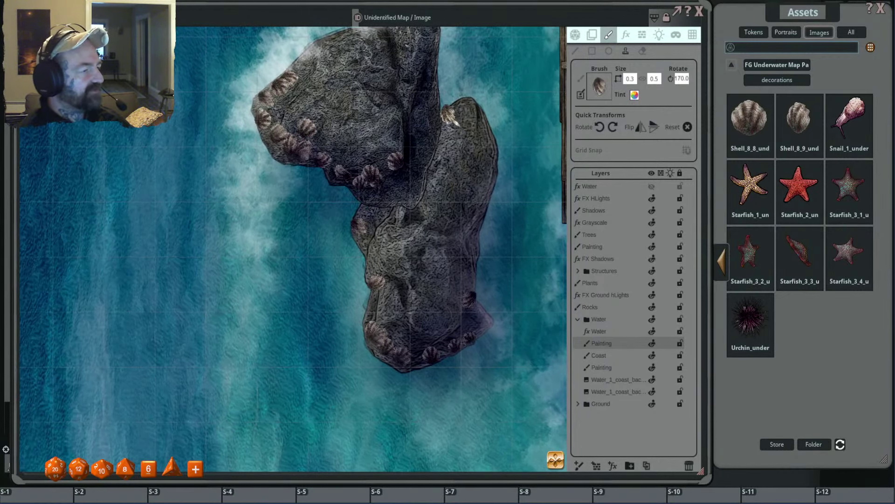
{"action": "left_click", "coordinate": [450, 117]}
Load Shell_8_2 at 0.4 by 0.4 and stamp copies along the lower rock's southern and western edges, with rotations including 315, 345 and 105 degrees.
{"action": "left_click", "coordinate": [723, 273]}
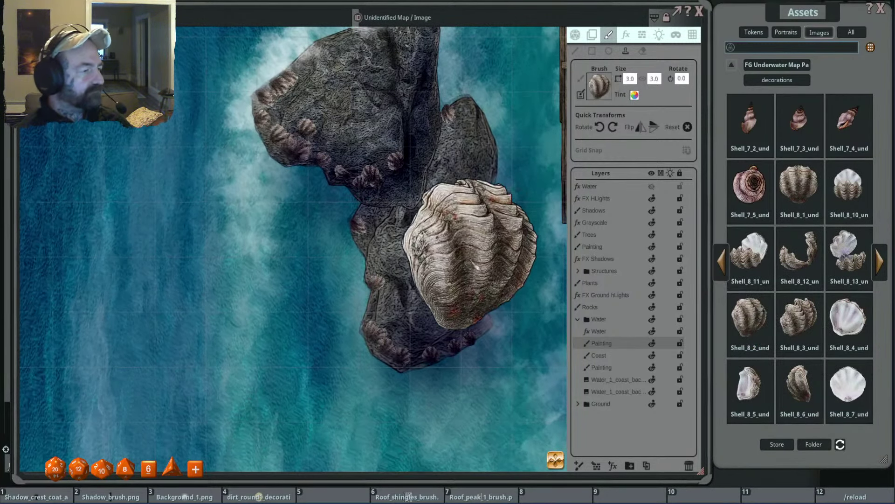
{"action": "scroll", "coordinate": [459, 308], "scroll_direction": "down", "scroll_amount": 4}
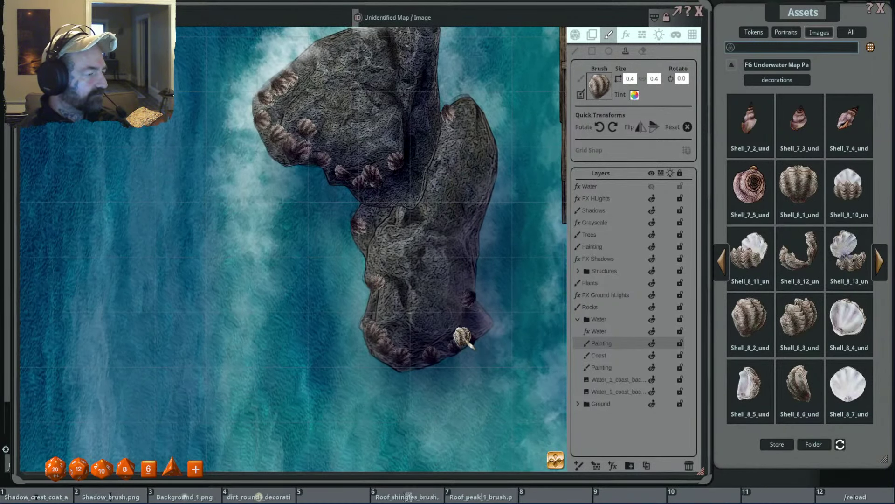
{"action": "scroll", "coordinate": [439, 354], "scroll_direction": "down", "scroll_amount": 1}
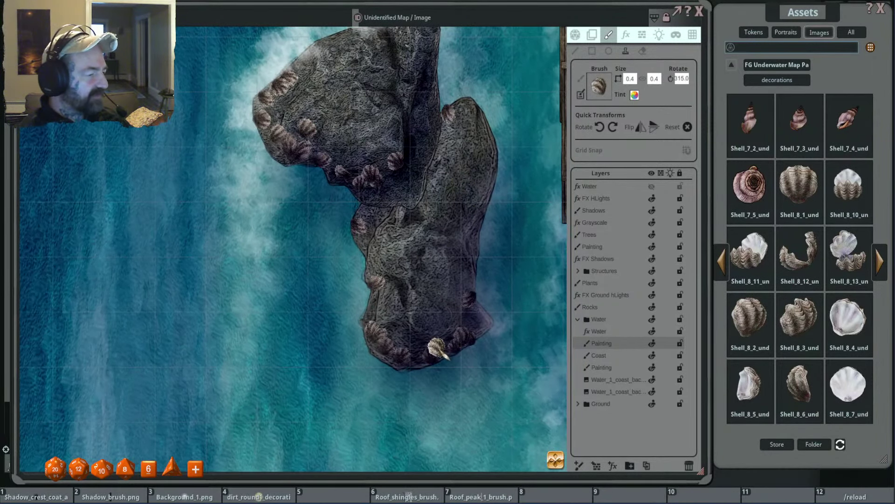
{"action": "scroll", "coordinate": [396, 324], "scroll_direction": "down", "scroll_amount": 5}
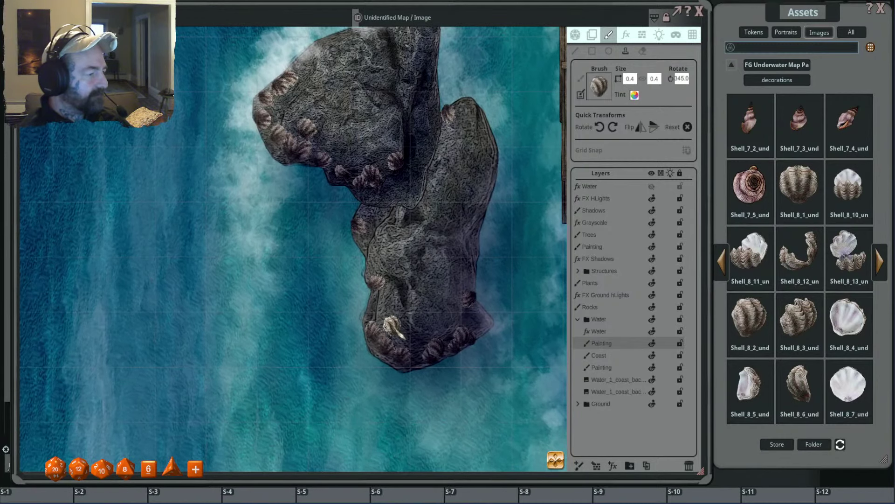
{"action": "scroll", "coordinate": [385, 311], "scroll_direction": "down", "scroll_amount": 1}
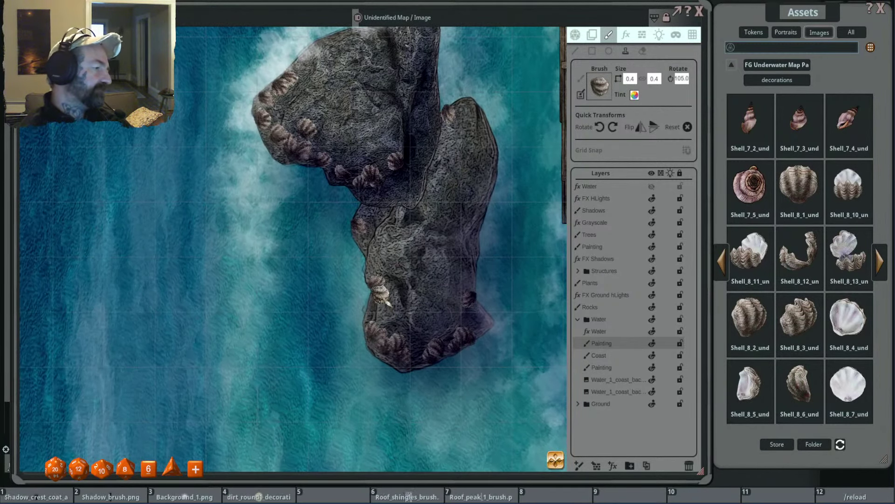
{"action": "scroll", "coordinate": [382, 242], "scroll_direction": "down", "scroll_amount": 1}
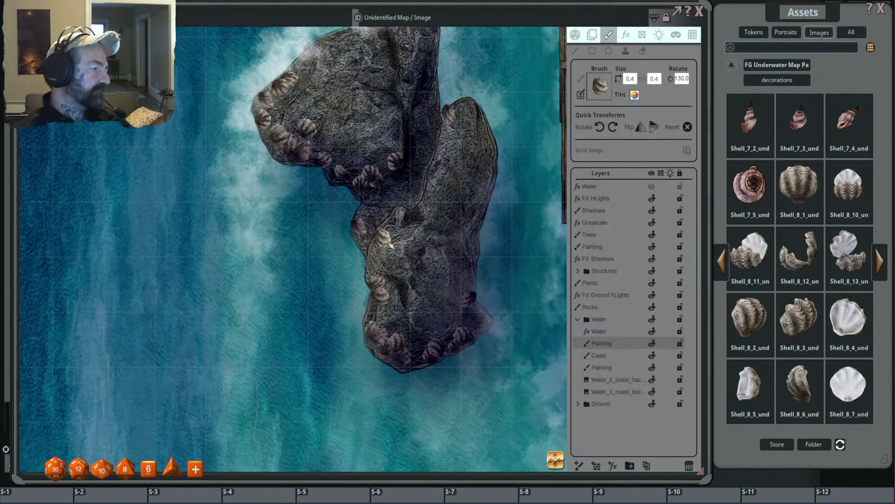
Flip the shell stamp horizontally and place several rotated 0.4 by 0.4 copies around the junction of the two rocks.
{"action": "left_click", "coordinate": [643, 127]}
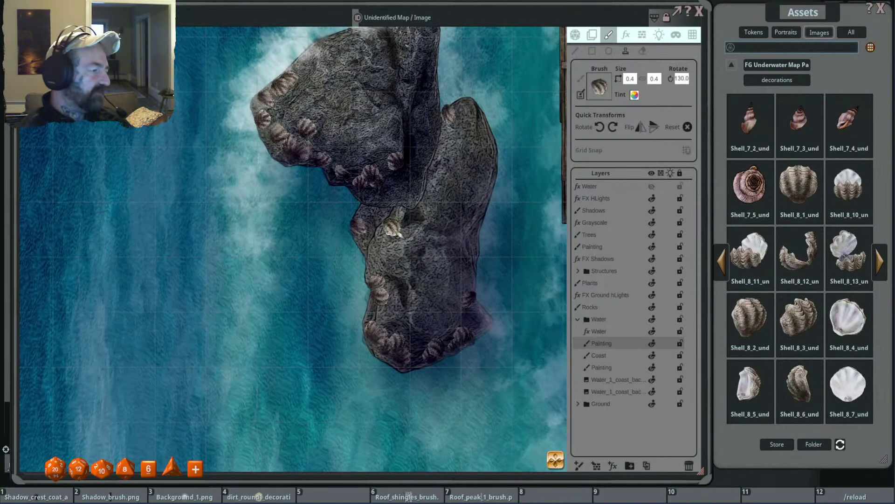
{"action": "scroll", "coordinate": [411, 196], "scroll_direction": "up", "scroll_amount": 5}
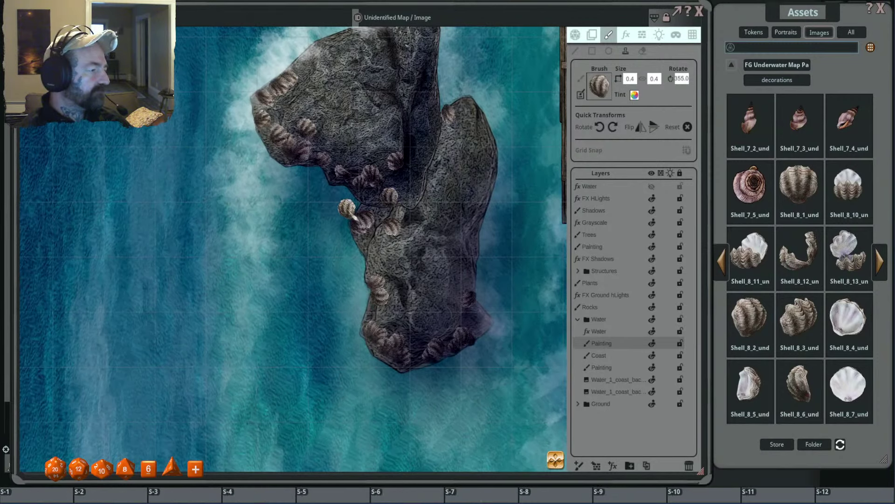
{"action": "scroll", "coordinate": [390, 210], "scroll_direction": "up", "scroll_amount": 5}
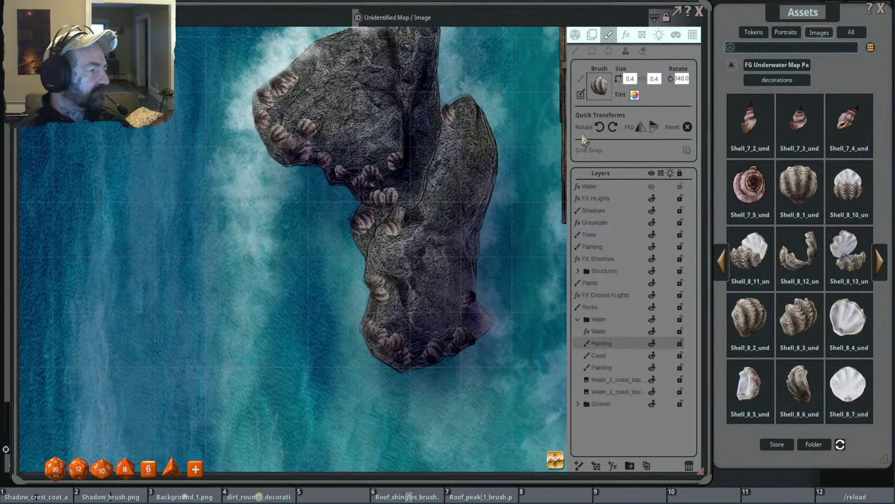
{"action": "scroll", "coordinate": [410, 182], "scroll_direction": "up", "scroll_amount": 3}
{"action": "left_click", "coordinate": [427, 167]}
Stamp 0.4 by 0.4 shells on the upper rock's northeastern edge and the lower rock's northern tip and eastern edge, using rotations around 175 to 195 degrees.
{"action": "left_click_drag", "start_coordinate": [466, 100], "coordinate": [490, 230]}
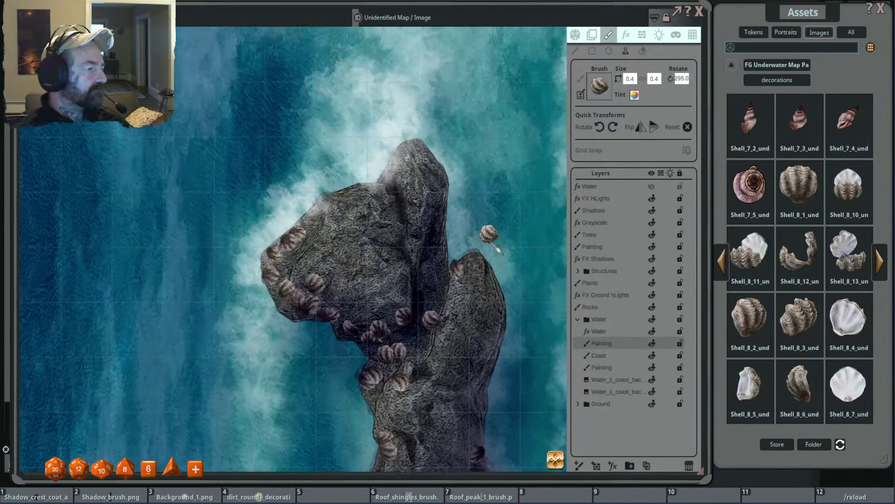
{"action": "scroll", "coordinate": [444, 208], "scroll_direction": "up", "scroll_amount": 4}
{"action": "scroll", "coordinate": [443, 200], "scroll_direction": "up", "scroll_amount": 5}
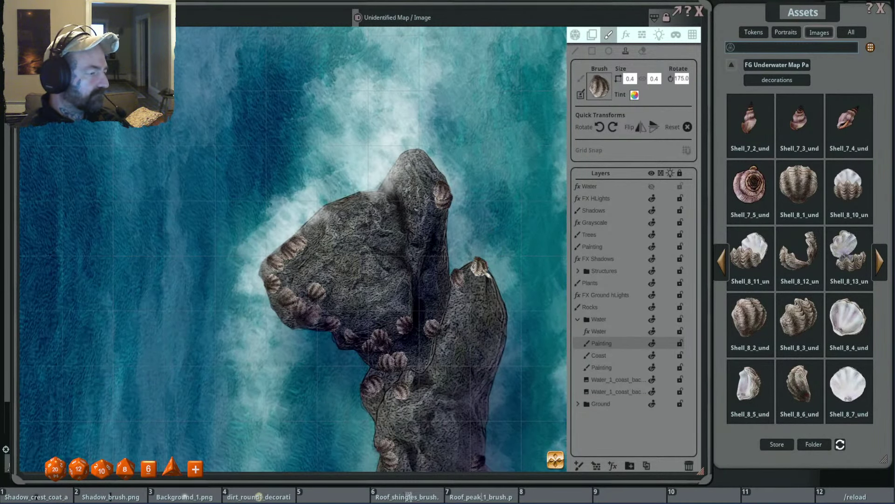
{"action": "scroll", "coordinate": [507, 265], "scroll_direction": "down", "scroll_amount": 3}
{"action": "left_click_drag", "start_coordinate": [516, 266], "coordinate": [465, 254]}
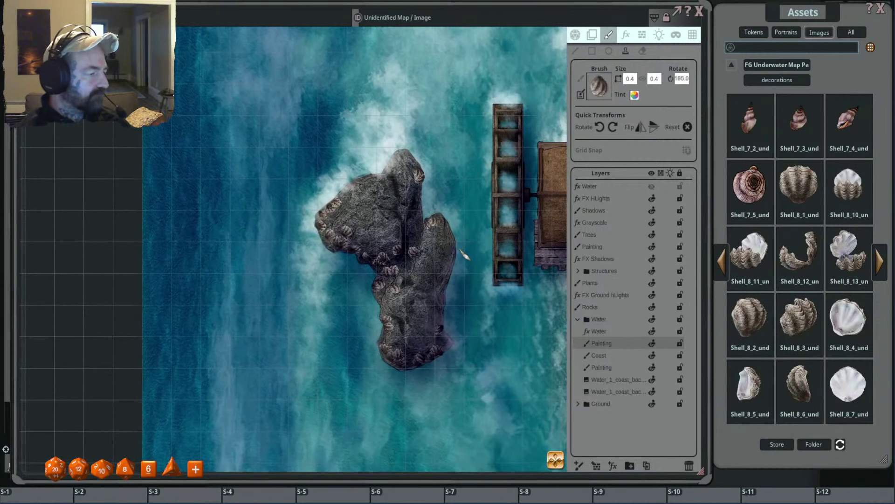
Stamp 0.4 by 0.4 shells along the upper rock's northwestern edge at rotations such as 175 and 140 degrees, then reduce the stamp to 0.3 by 0.3.
{"action": "scroll", "coordinate": [460, 250], "scroll_direction": "down", "scroll_amount": 4}
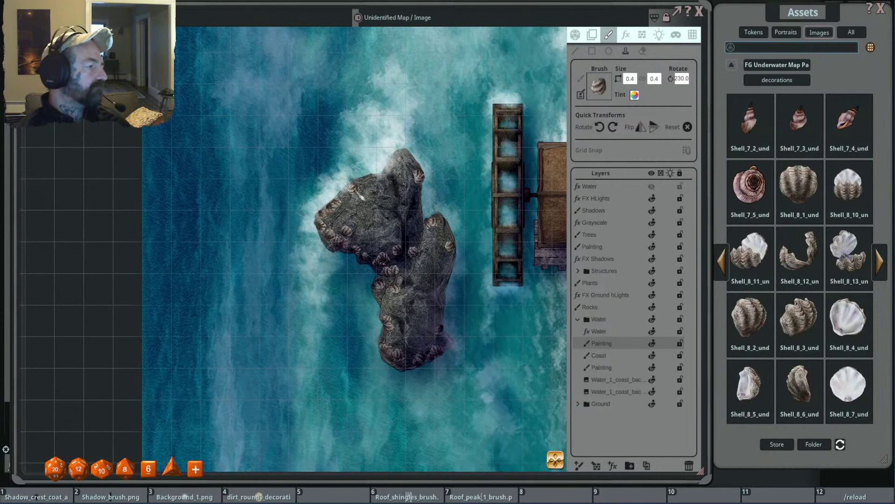
{"action": "scroll", "coordinate": [361, 197], "scroll_direction": "up", "scroll_amount": 4}
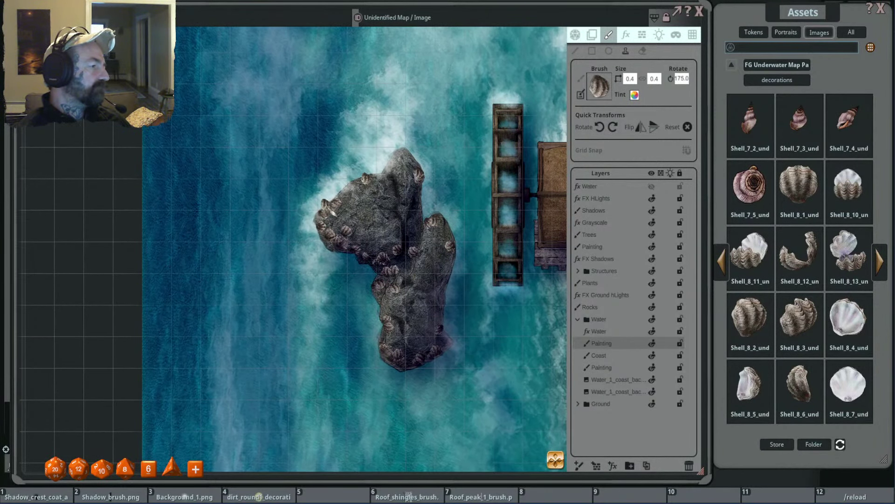
{"action": "scroll", "coordinate": [338, 208], "scroll_direction": "up", "scroll_amount": 3}
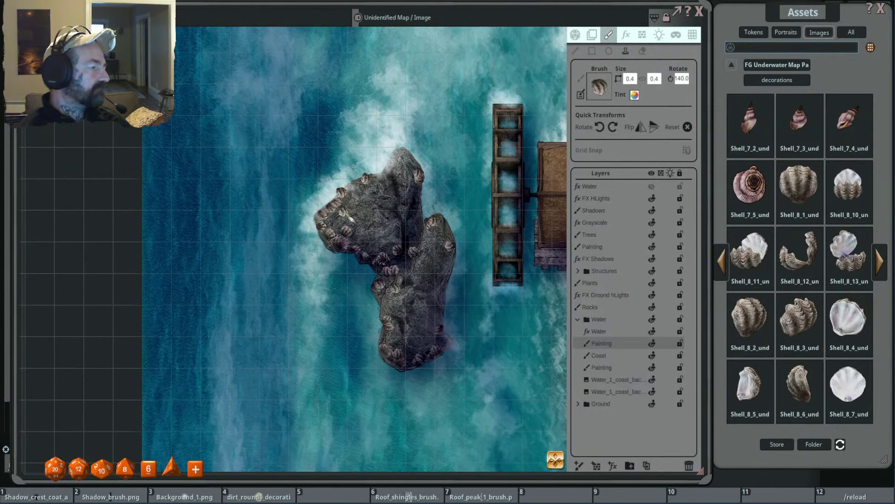
{"action": "scroll", "coordinate": [348, 217], "scroll_direction": "up", "scroll_amount": 3}
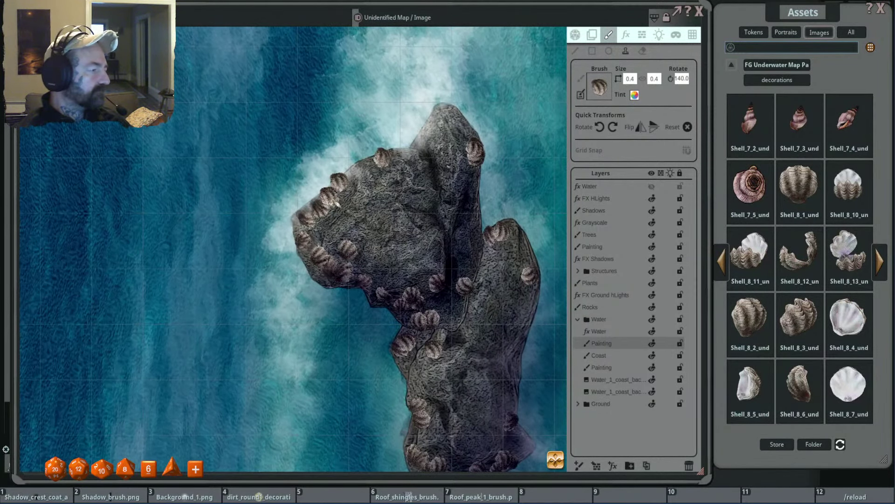
{"action": "scroll", "coordinate": [327, 195], "scroll_direction": "down", "scroll_amount": 1}
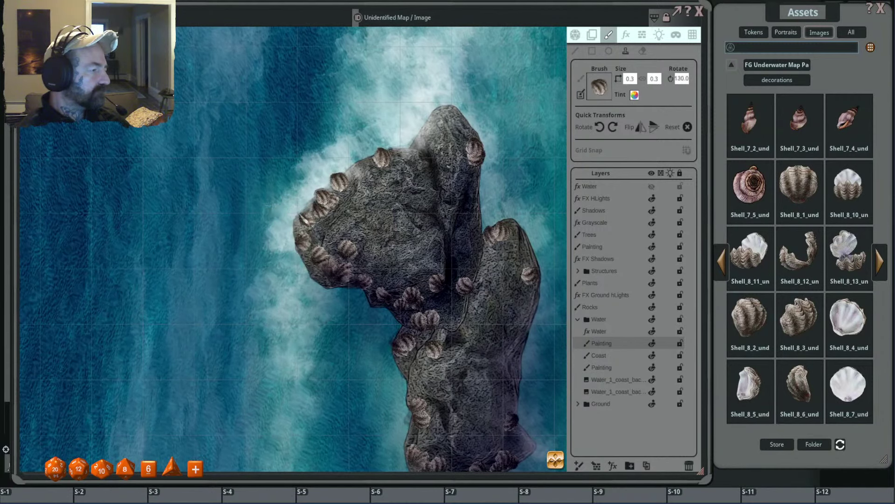
{"action": "scroll", "coordinate": [390, 228], "scroll_direction": "up", "scroll_amount": 3}
{"action": "scroll", "coordinate": [390, 228], "scroll_direction": "down", "scroll_amount": 5}
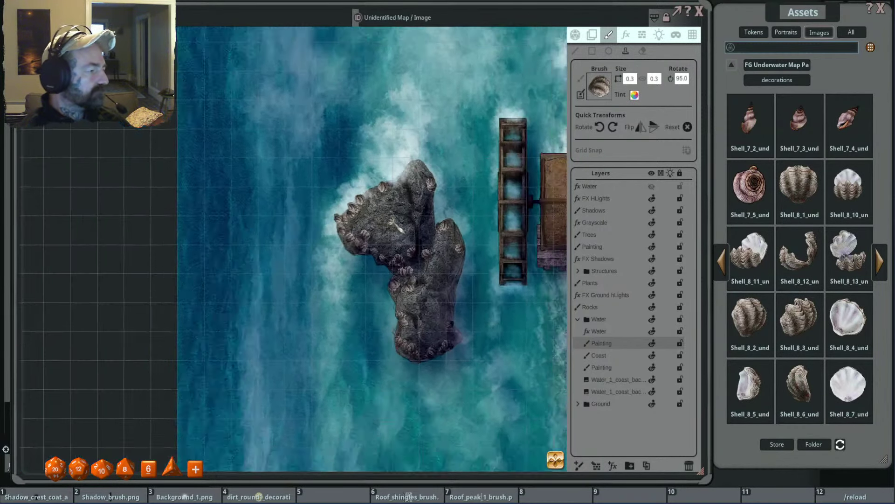
Stamp 0.3 by 0.3 shells along the northwestern edge of the dockside rock, varying the rotation with values such as 90, 115 and 65 degrees.
{"action": "key", "text": "shift"}
{"action": "scroll", "coordinate": [405, 198], "scroll_direction": "down", "scroll_amount": 3}
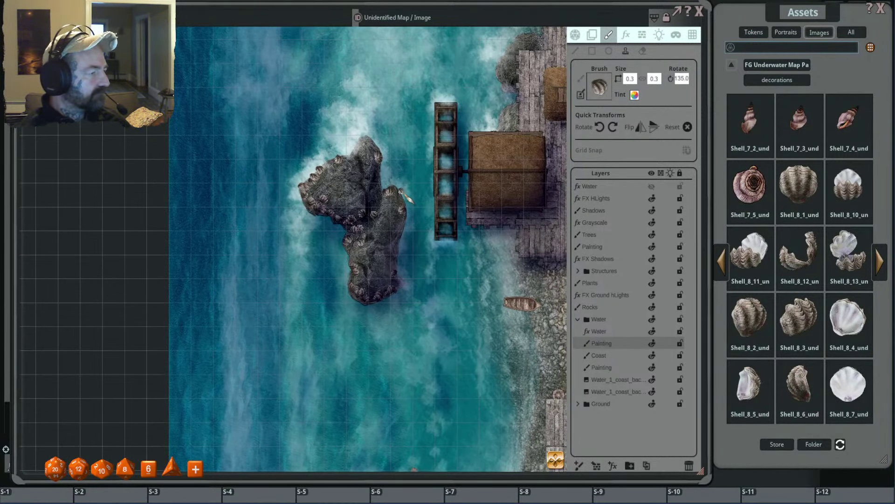
{"action": "scroll", "coordinate": [473, 137], "scroll_direction": "up", "scroll_amount": 5}
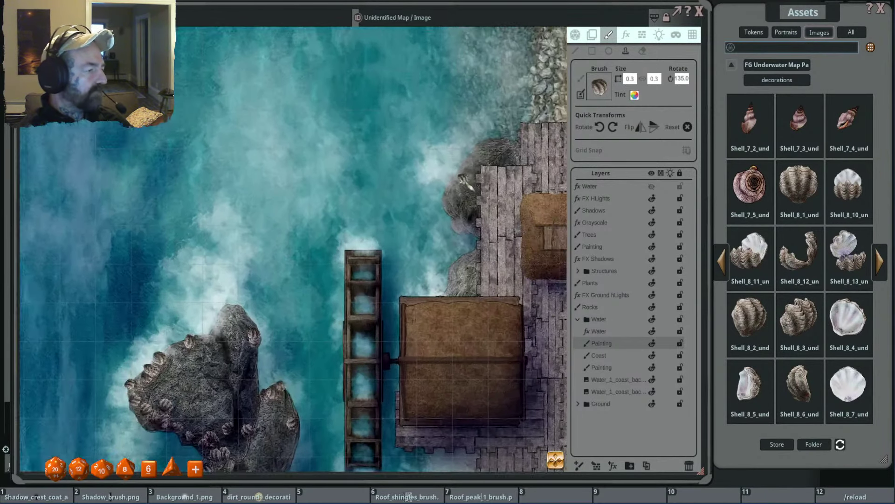
{"action": "scroll", "coordinate": [463, 187], "scroll_direction": "up", "scroll_amount": 5}
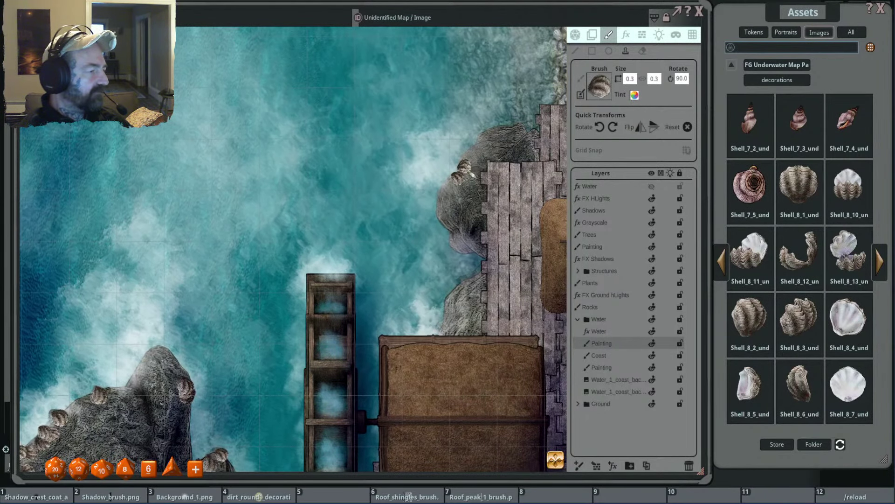
{"action": "scroll", "coordinate": [431, 205], "scroll_direction": "down", "scroll_amount": 5}
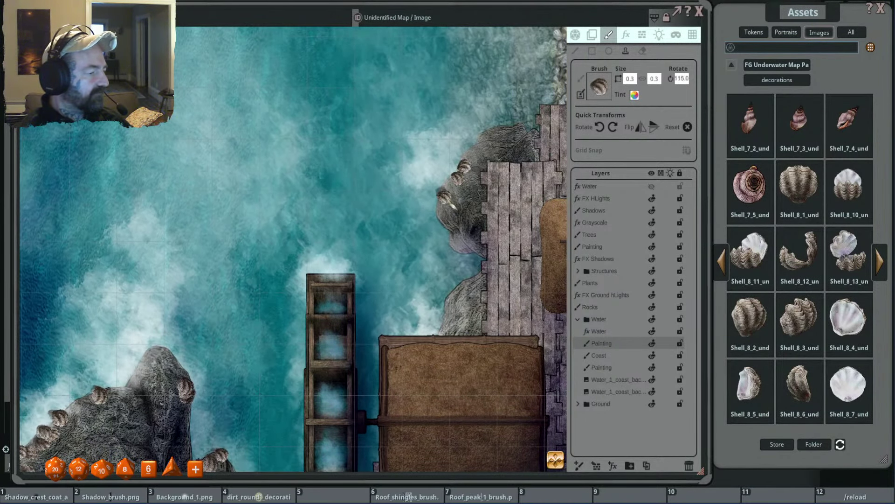
{"action": "scroll", "coordinate": [518, 198], "scroll_direction": "up", "scroll_amount": 7}
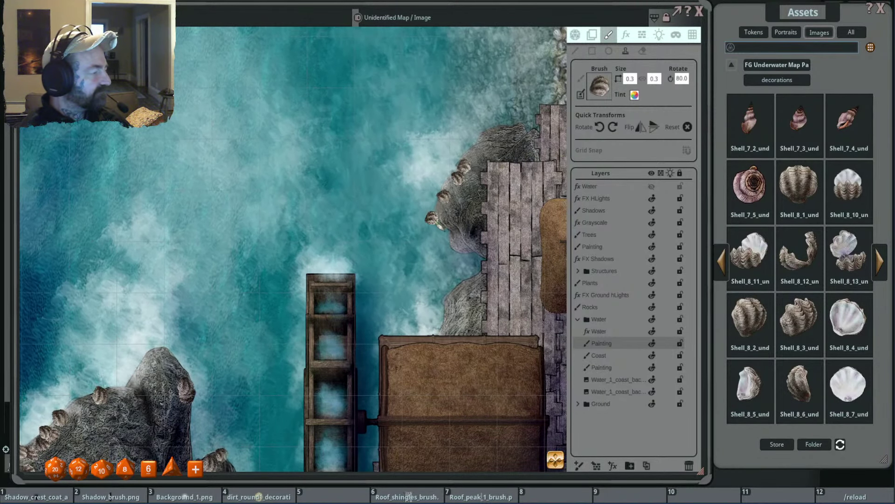
{"action": "scroll", "coordinate": [534, 189], "scroll_direction": "up", "scroll_amount": 3}
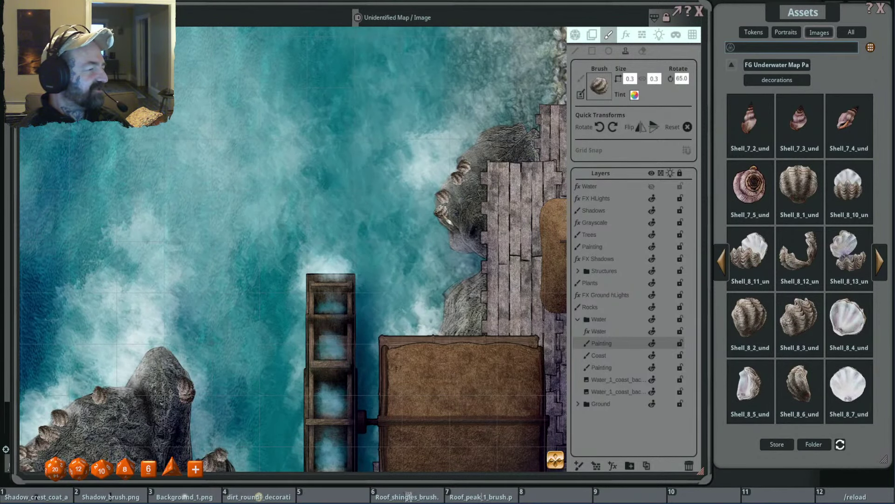
{"action": "scroll", "coordinate": [428, 213], "scroll_direction": "down", "scroll_amount": 8}
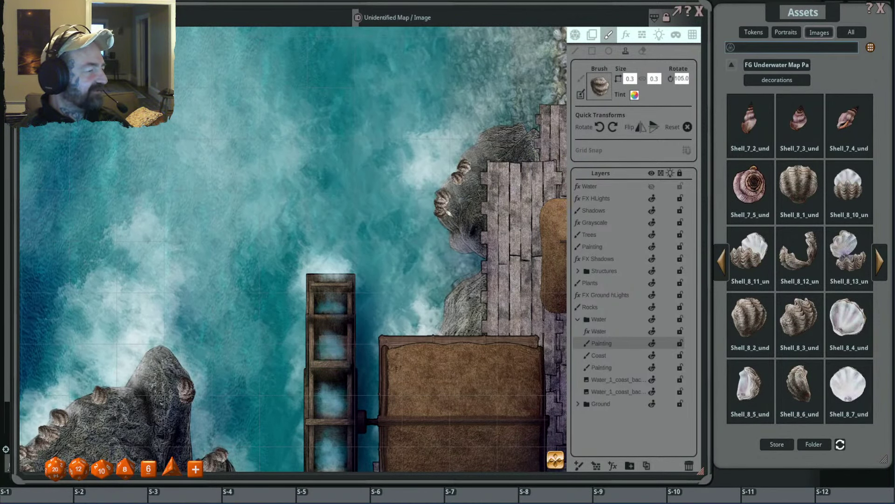
Examine the docks, shoreline and village across the map to judge the decoration so far.
{"action": "scroll", "coordinate": [397, 215], "scroll_direction": "down", "scroll_amount": 5}
{"action": "scroll", "coordinate": [420, 233], "scroll_direction": "up", "scroll_amount": 4}
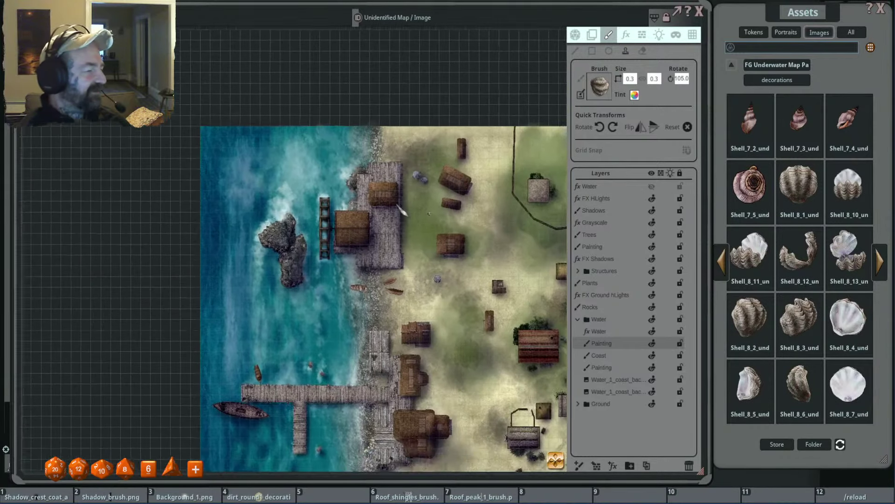
{"action": "key", "text": "Right"}
{"action": "key", "text": "Down"}
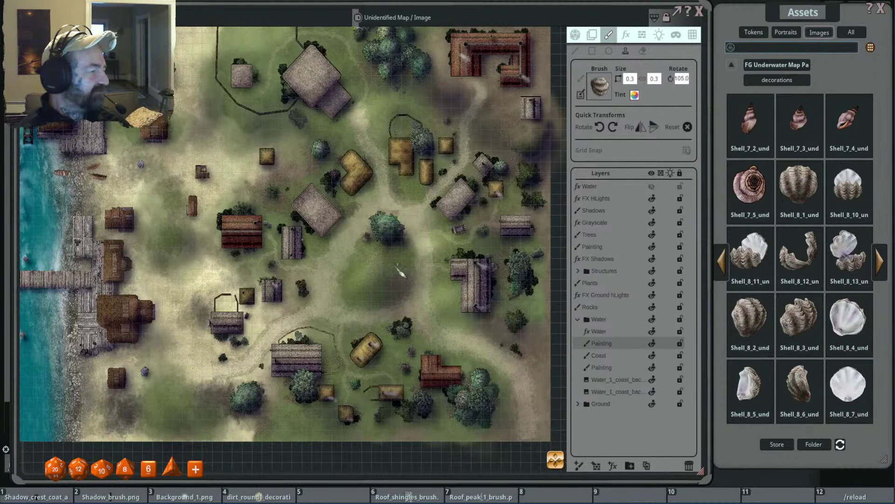
{"action": "key", "text": "Left"}
{"action": "key", "text": "Left"}
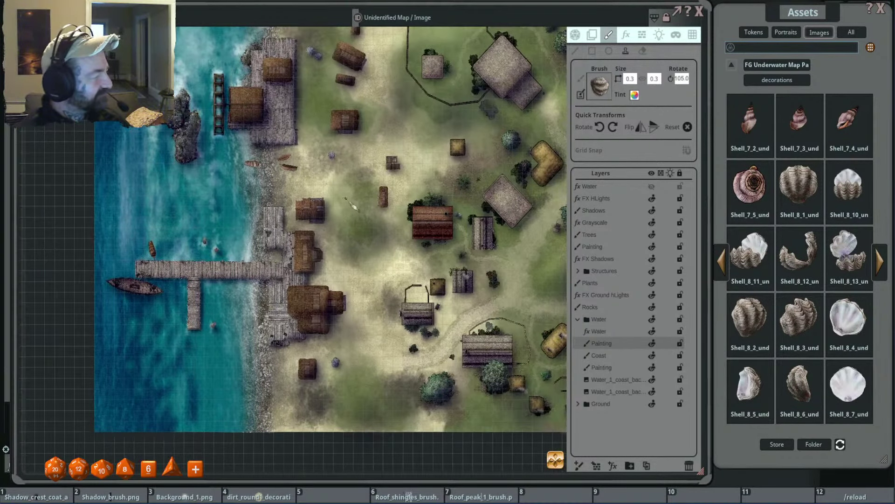
{"action": "scroll", "coordinate": [265, 198], "scroll_direction": "up", "scroll_amount": 1}
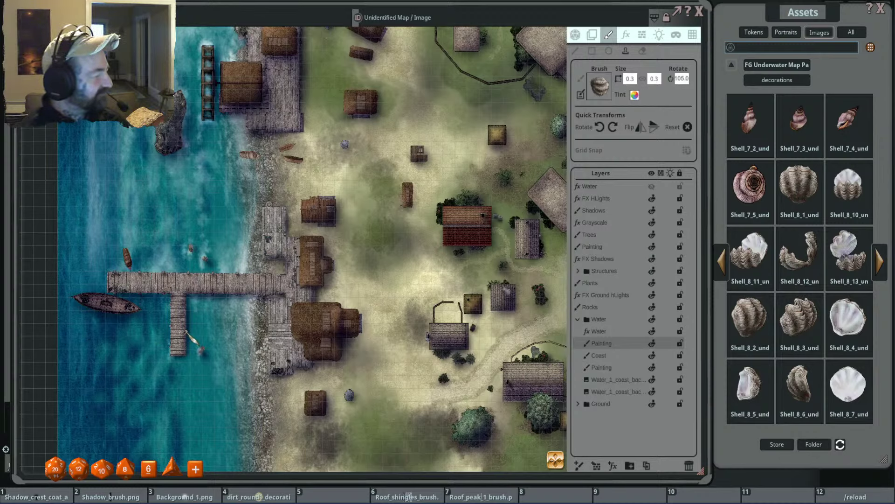
{"action": "scroll", "coordinate": [194, 336], "scroll_direction": "down", "scroll_amount": 5}
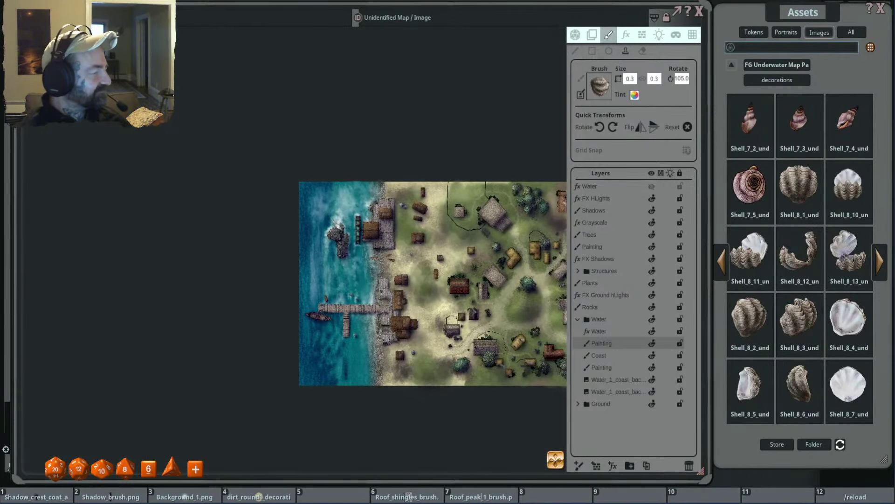
Stamp 0.3 by 0.3 shells around the northern tip of the upper offshore rock, rotating the stamp to angles such as 165 degrees.
{"action": "scroll", "coordinate": [317, 215], "scroll_direction": "up", "scroll_amount": 5}
{"action": "scroll", "coordinate": [356, 231], "scroll_direction": "up", "scroll_amount": 5}
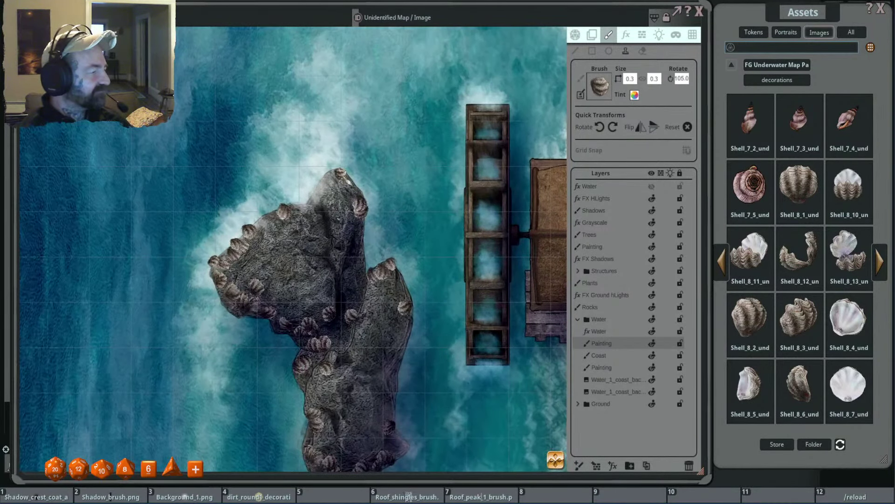
{"action": "scroll", "coordinate": [309, 200], "scroll_direction": "up", "scroll_amount": 4}
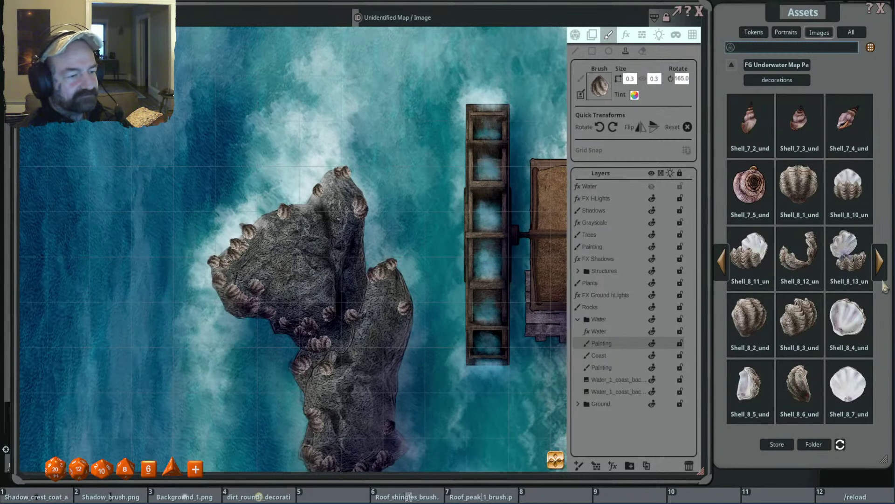
Reload Shell_8_2 at 0.5 by 0.5 and stamp it on the upper rock's eastern side, adding a 0.3 by 0.3 copy at 275 degrees.
{"action": "left_click_drag", "start_coordinate": [750, 319], "coordinate": [599, 86]}
{"action": "scroll", "coordinate": [360, 280], "scroll_direction": "down", "scroll_amount": 9, "text": "ctrl"}
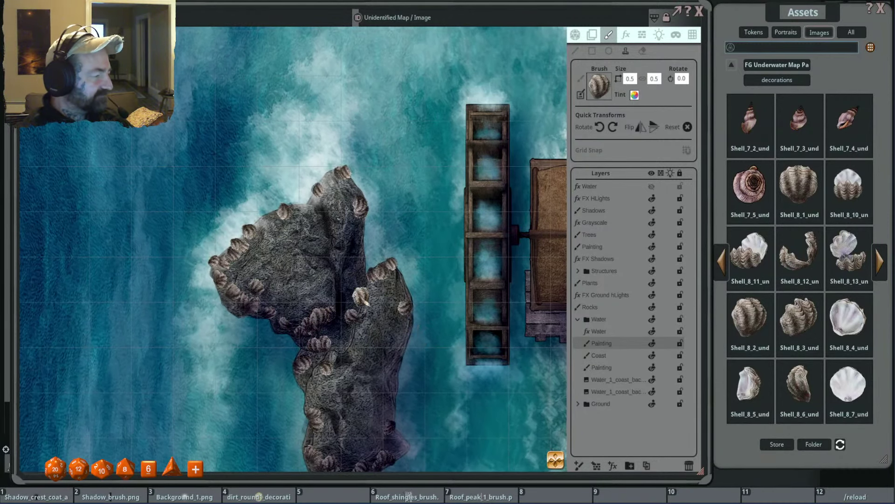
{"action": "scroll", "coordinate": [366, 302], "scroll_direction": "down", "scroll_amount": 8, "text": "alt"}
{"action": "scroll", "coordinate": [340, 295], "scroll_direction": "down", "scroll_amount": 9, "text": "alt"}
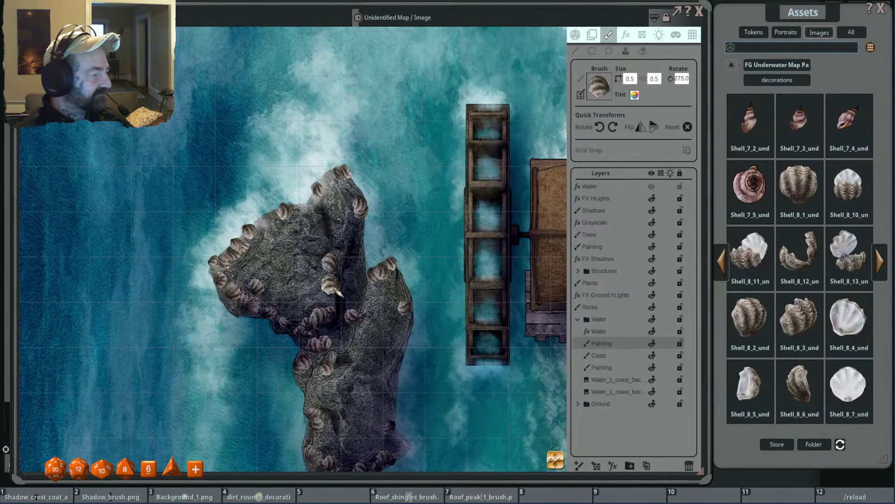
{"action": "scroll", "coordinate": [333, 288], "scroll_direction": "down", "scroll_amount": 2, "text": "ctrl"}
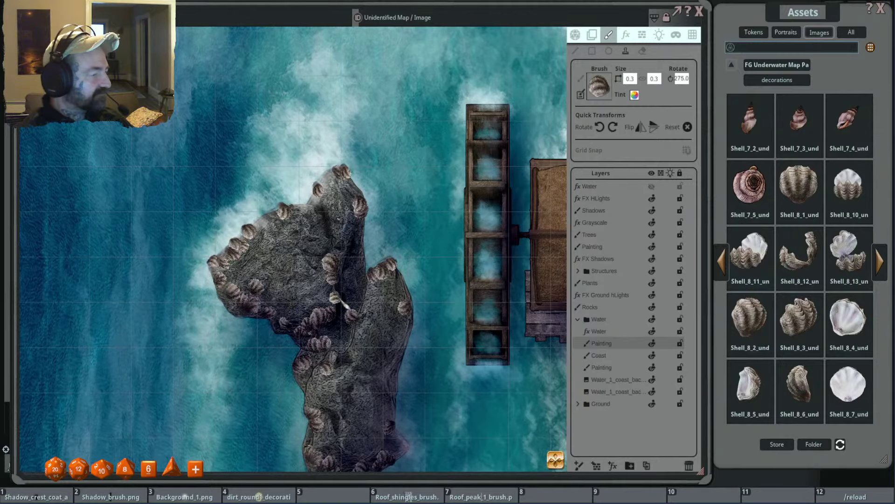
{"action": "mouse_move", "coordinate": [335, 298]}
{"action": "left_mouse_down"}
{"action": "mouse_move", "coordinate": [434, 199]}
{"action": "mouse_move", "coordinate": [448, 156]}
{"action": "left_mouse_up"}
Stamp more 0.3 by 0.3 shells on the two dockside rocks, using rotations such as 175, 140, 100 and 160 degrees.
{"action": "scroll", "coordinate": [461, 151], "scroll_direction": "down", "scroll_amount": 5, "text": "shift"}
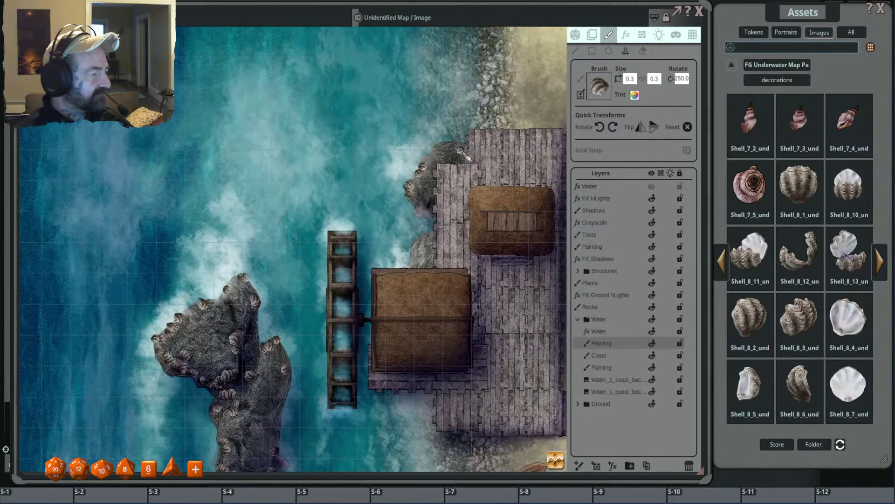
{"action": "scroll", "coordinate": [385, 431], "scroll_direction": "down", "scroll_amount": 15, "text": "alt"}
{"action": "scroll", "coordinate": [385, 432], "scroll_direction": "up", "scroll_amount": 3}
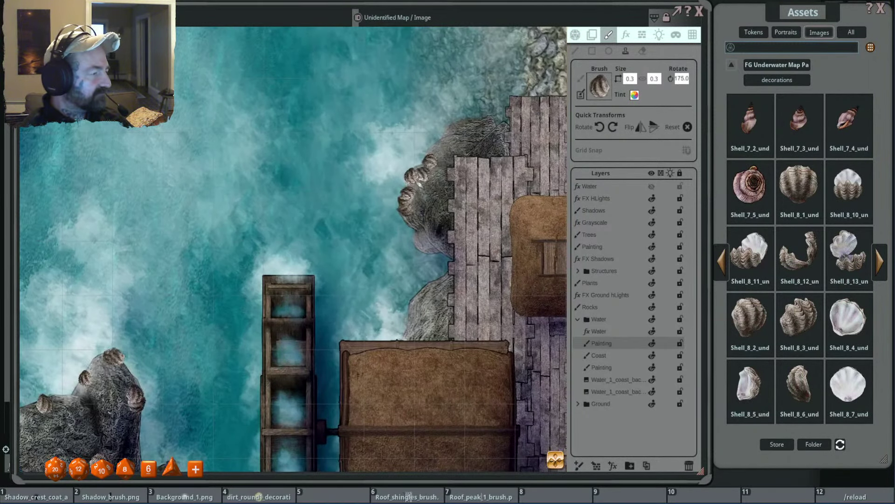
{"action": "scroll", "coordinate": [413, 229], "scroll_direction": "down", "scroll_amount": 7, "text": "alt"}
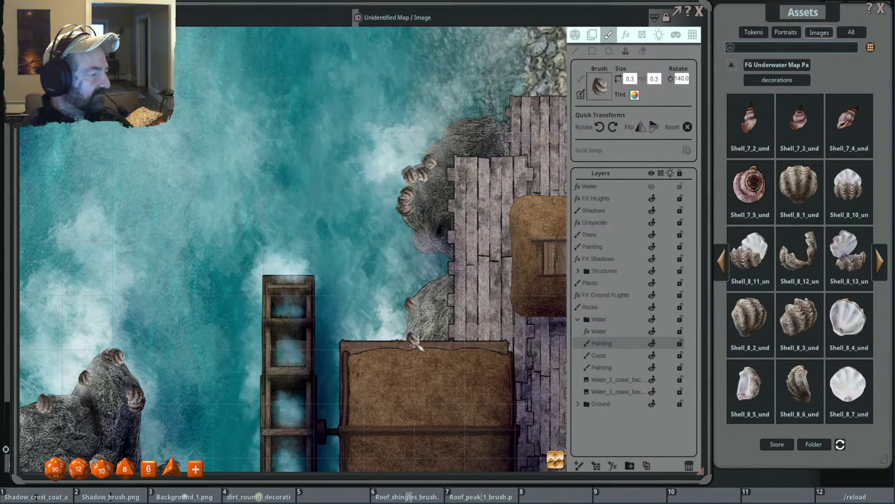
{"action": "scroll", "coordinate": [418, 334], "scroll_direction": "down", "scroll_amount": 8, "text": "alt"}
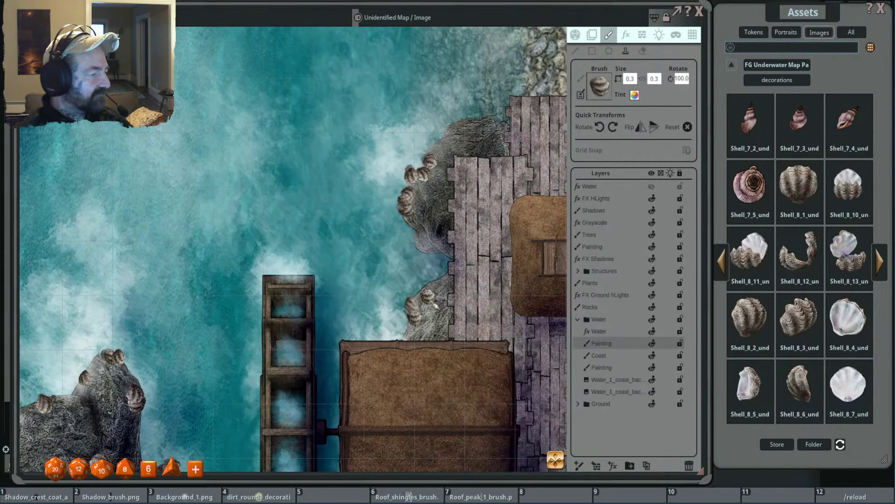
{"action": "scroll", "coordinate": [434, 306], "scroll_direction": "up", "scroll_amount": 12, "text": "alt"}
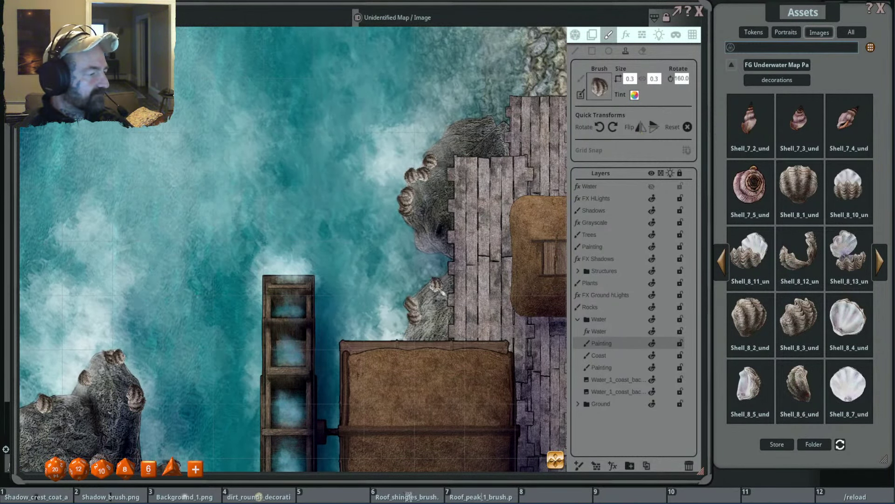
{"action": "scroll", "coordinate": [424, 324], "scroll_direction": "down", "scroll_amount": 3, "text": "alt"}
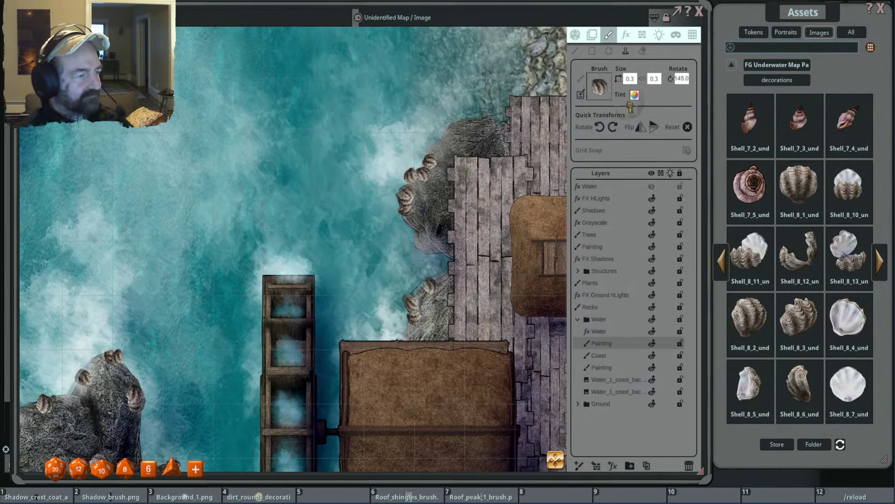
{"action": "left_click", "coordinate": [799, 254]}
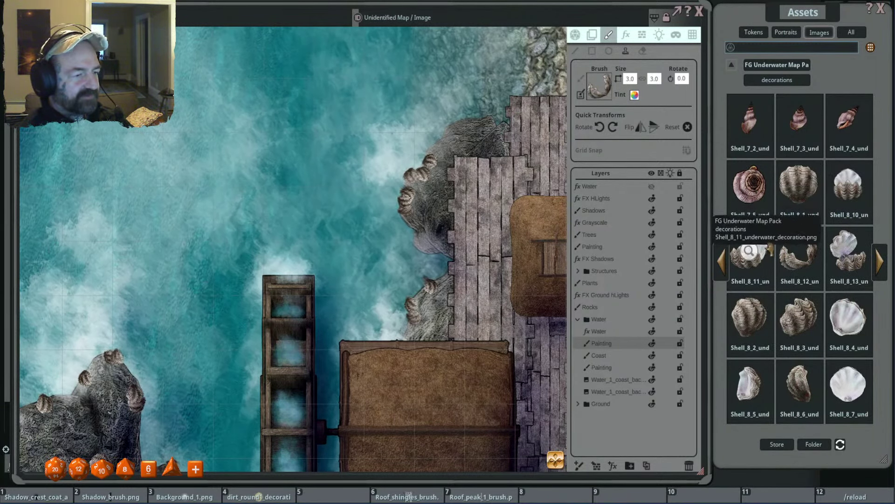
{"action": "left_click", "coordinate": [878, 262]}
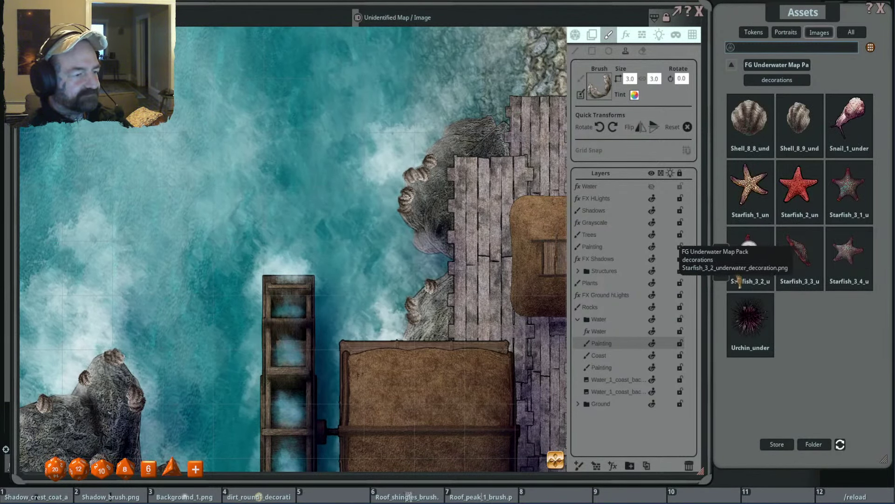
{"action": "left_click", "coordinate": [721, 261]}
Load the open shell Shell_8_11 at 0.4 by 0.4 and stamp it on the upper offshore rock's southwestern edge, rotated about 265 degrees.
{"action": "left_click", "coordinate": [749, 254]}
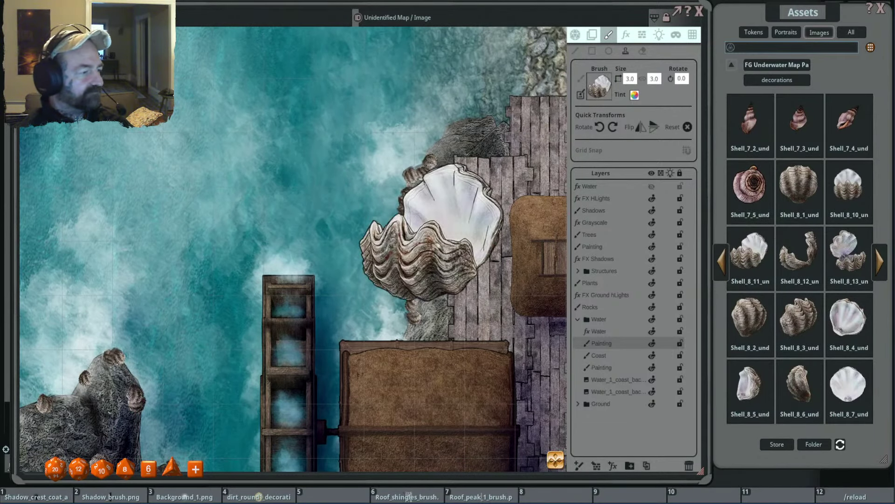
{"action": "scroll", "coordinate": [415, 298], "scroll_direction": "down", "scroll_amount": 4, "text": "ctrl"}
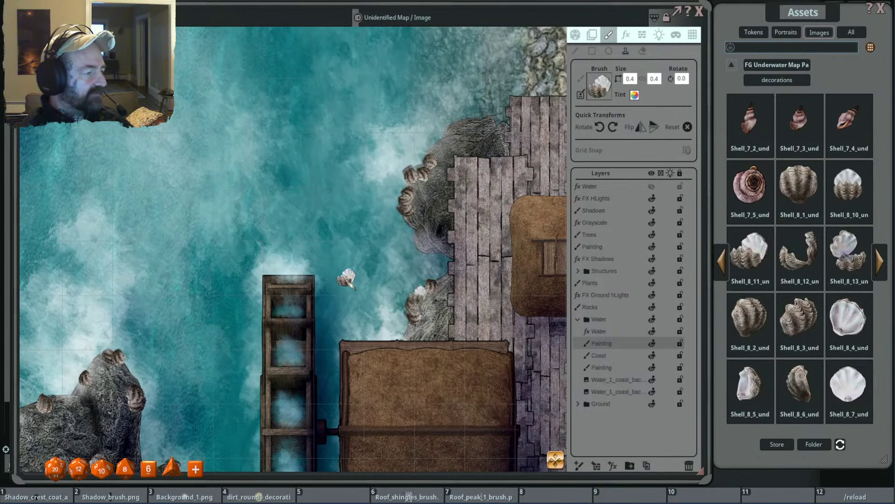
{"action": "scroll", "coordinate": [344, 276], "scroll_direction": "down", "scroll_amount": 3}
{"action": "scroll", "coordinate": [534, 219], "scroll_direction": "up", "scroll_amount": 2}
{"action": "scroll", "coordinate": [368, 329], "scroll_direction": "up", "scroll_amount": 2}
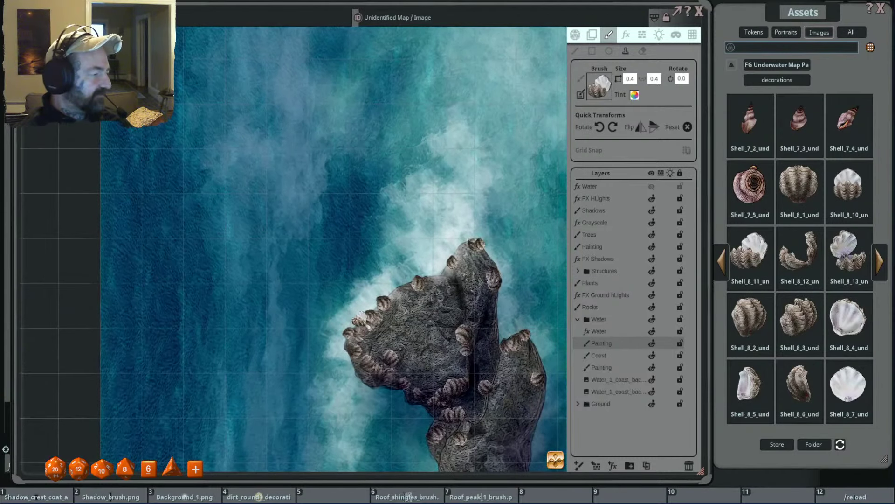
{"action": "scroll", "coordinate": [409, 380], "scroll_direction": "down", "scroll_amount": 15, "text": "alt"}
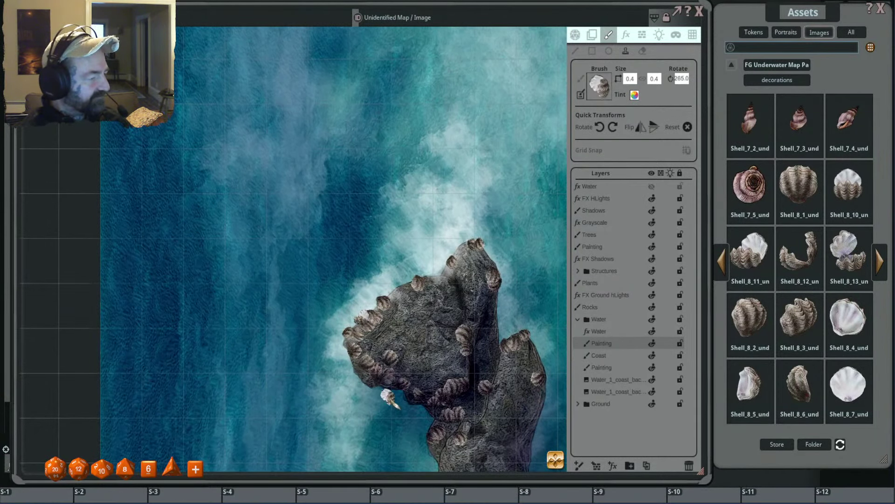
{"action": "left_click_drag", "start_coordinate": [386, 386], "coordinate": [380, 300]}
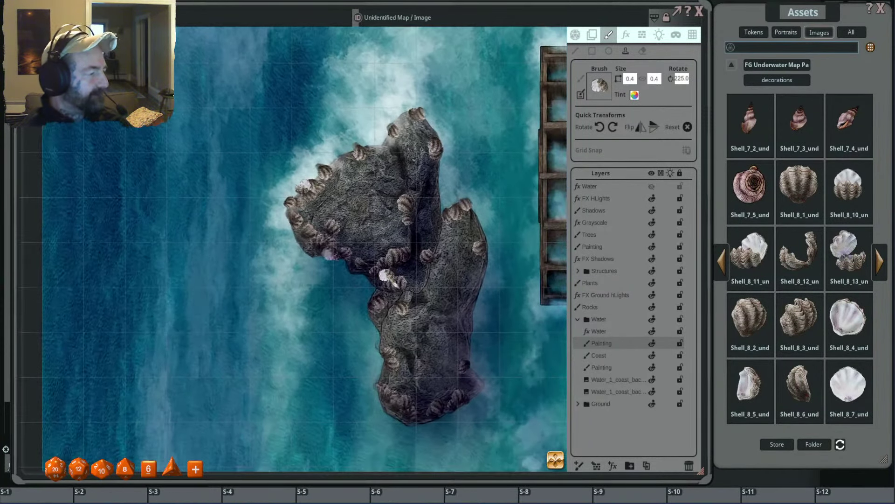
Stamp 0.4 by 0.4 open shells at the junction of the offshore rocks and on the lower rock's southern and eastern edges, using rotations including 190 degrees.
{"action": "scroll", "coordinate": [380, 300], "scroll_direction": "down", "scroll_amount": 7, "text": "alt"}
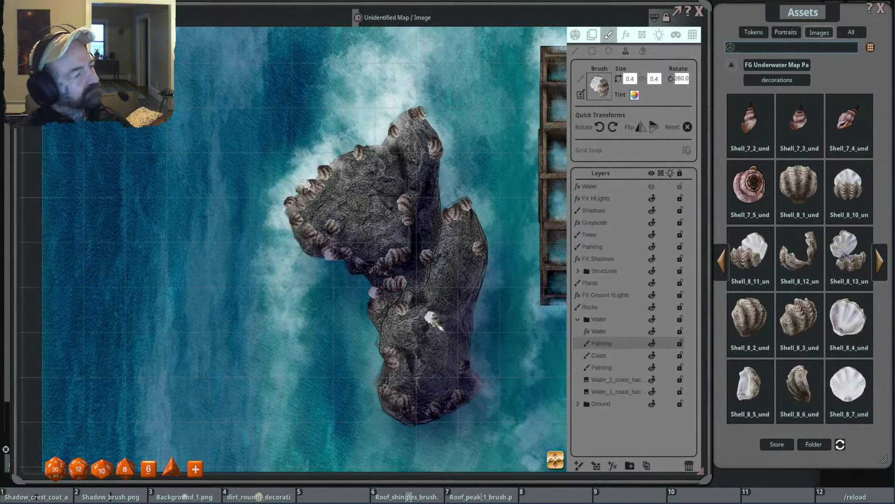
{"action": "scroll", "coordinate": [436, 296], "scroll_direction": "up", "scroll_amount": 12, "text": "shift"}
{"action": "scroll", "coordinate": [436, 296], "scroll_direction": "up", "scroll_amount": 2, "text": "shift"}
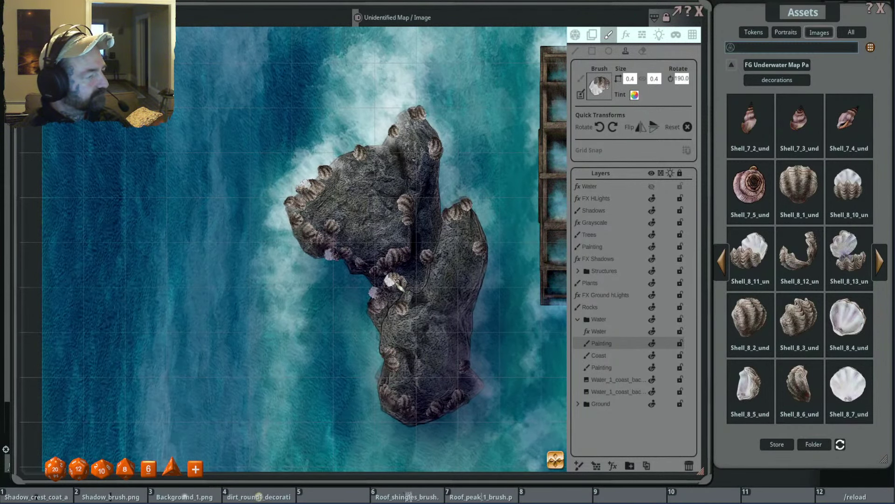
{"action": "left_click_drag", "start_coordinate": [441, 343], "coordinate": [432, 347]}
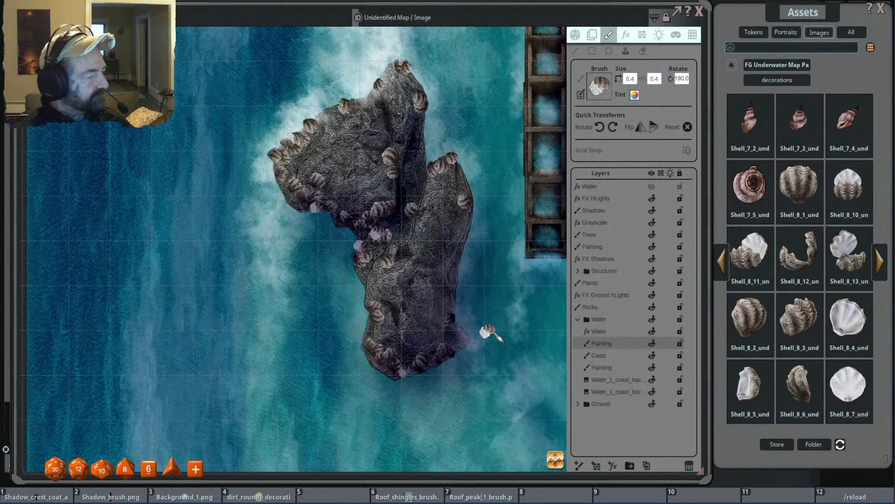
{"action": "scroll", "coordinate": [467, 316], "scroll_direction": "up", "scroll_amount": 10, "text": "shift"}
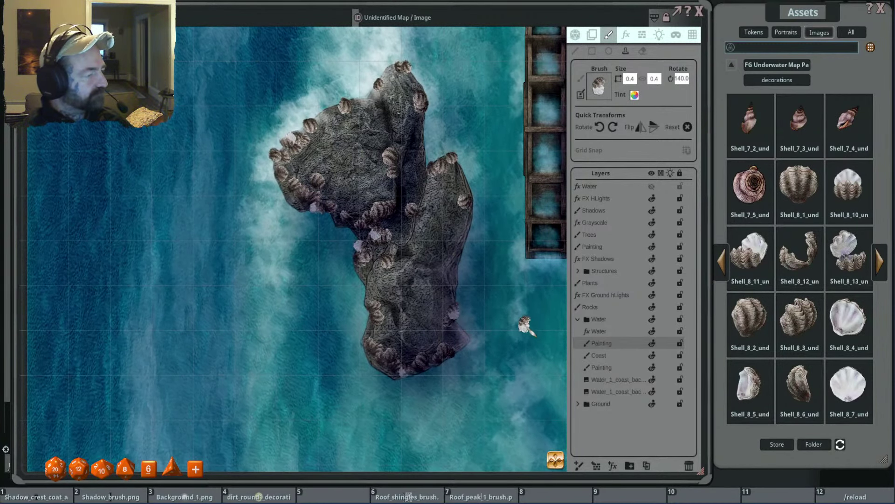
{"action": "scroll", "coordinate": [527, 326], "scroll_direction": "down", "scroll_amount": 5}
{"action": "left_click_drag", "start_coordinate": [516, 280], "coordinate": [396, 273]}
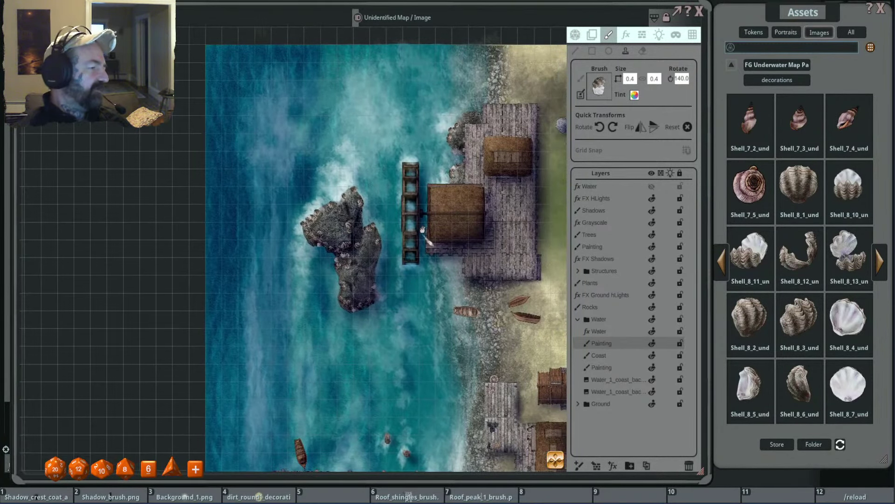
Open the tint colour of the Painting layer holding the shells and try a pale peach tint, FFFFC7AA.
{"action": "left_click", "coordinate": [592, 34]}
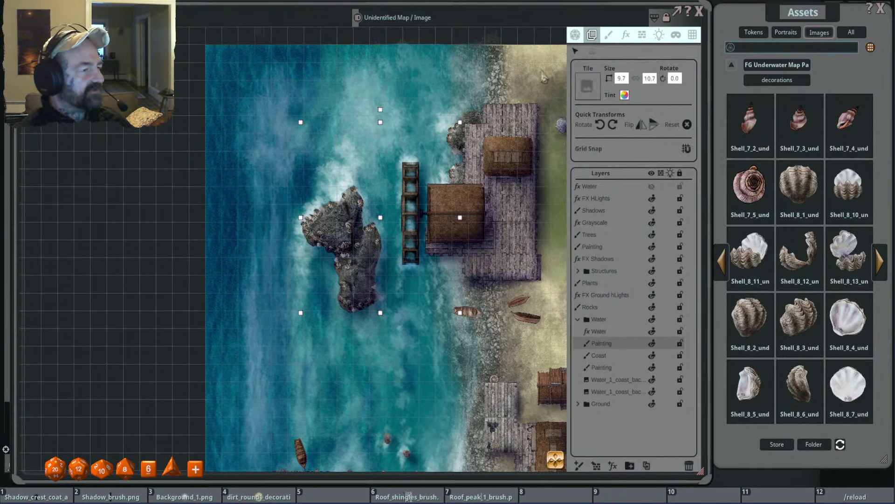
{"action": "scroll", "coordinate": [382, 202], "scroll_direction": "up", "scroll_amount": 3}
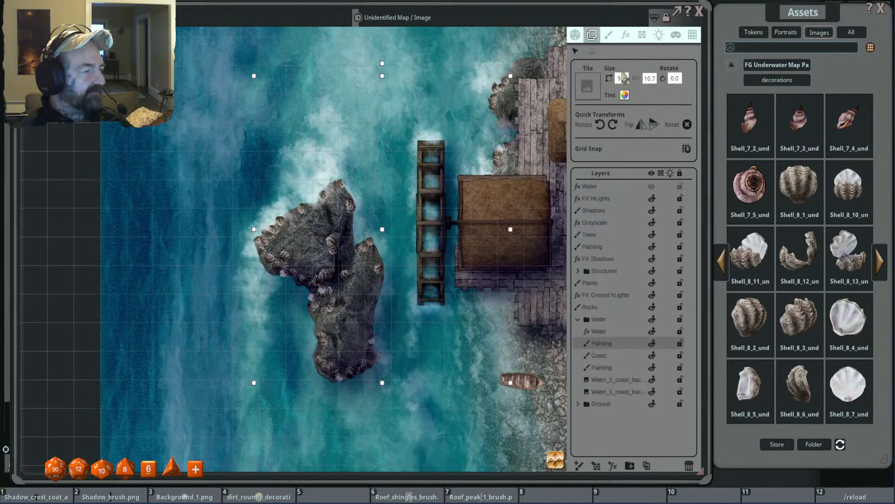
{"action": "left_click", "coordinate": [625, 95]}
{"action": "left_click_drag", "start_coordinate": [426, 165], "coordinate": [455, 106]}
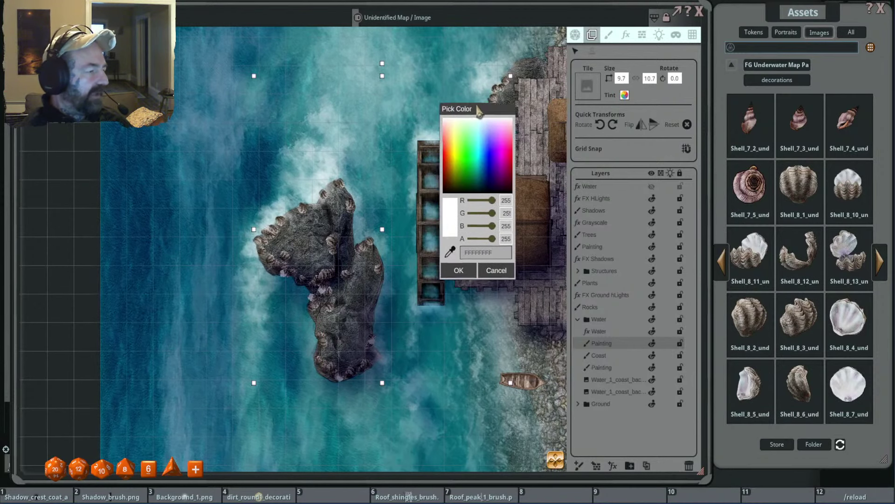
{"action": "scroll", "coordinate": [356, 175], "scroll_direction": "up", "scroll_amount": 2}
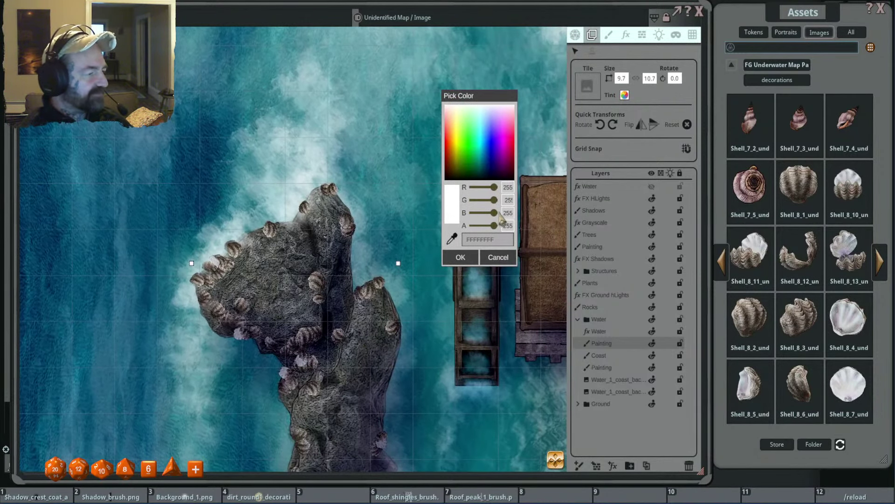
{"action": "left_click_drag", "start_coordinate": [495, 213], "coordinate": [492, 201]}
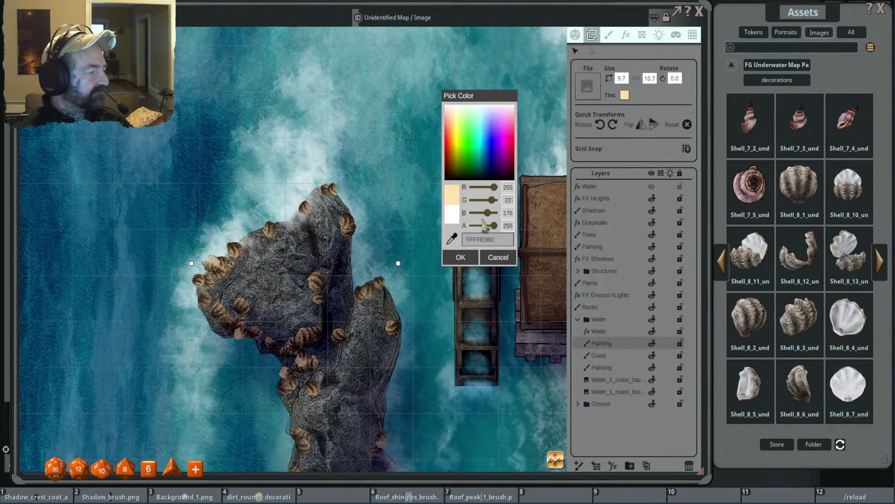
{"action": "left_click_drag", "start_coordinate": [492, 201], "coordinate": [495, 205]}
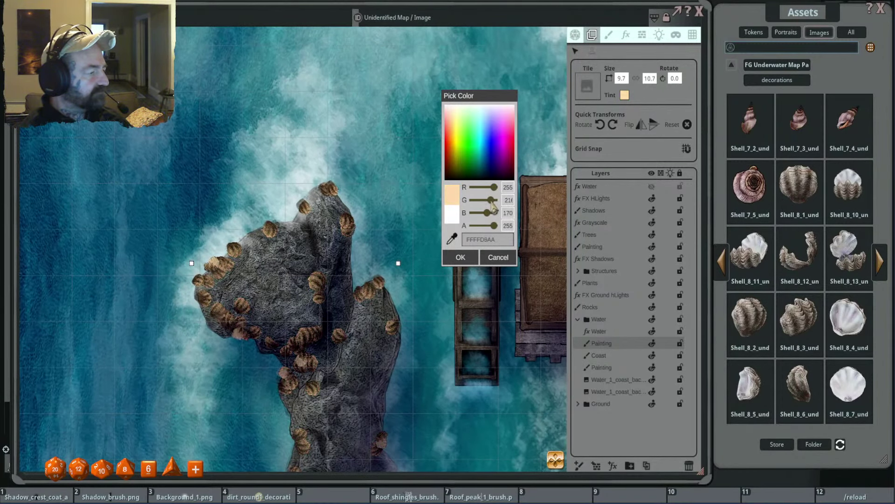
{"action": "scroll", "coordinate": [402, 220], "scroll_direction": "down", "scroll_amount": 3}
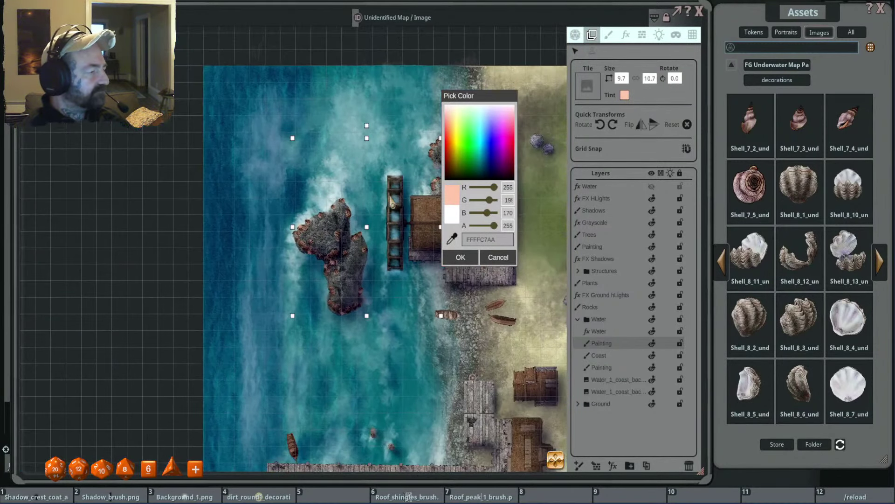
{"action": "scroll", "coordinate": [393, 201], "scroll_direction": "down", "scroll_amount": 2}
{"action": "scroll", "coordinate": [420, 201], "scroll_direction": "up", "scroll_amount": 5}
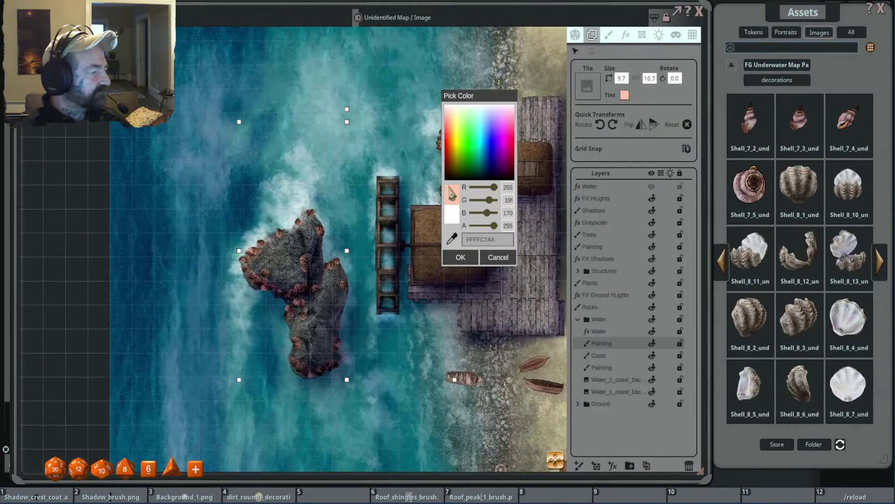
Adjust the shell layer's tint through dark red to golden brown, FFBB9944.
{"action": "left_click_drag", "start_coordinate": [489, 204], "coordinate": [483, 218]}
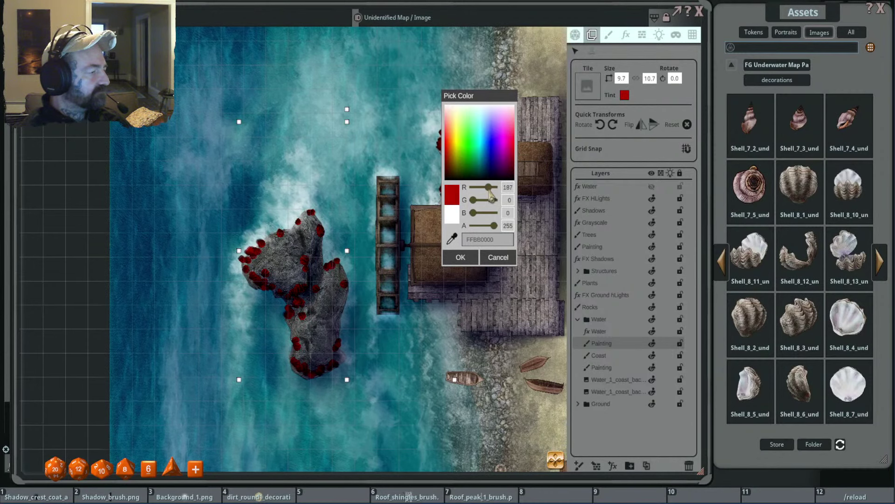
{"action": "scroll", "coordinate": [465, 205], "scroll_direction": "up", "scroll_amount": 2}
{"action": "left_click_drag", "start_coordinate": [477, 200], "coordinate": [484, 202]}
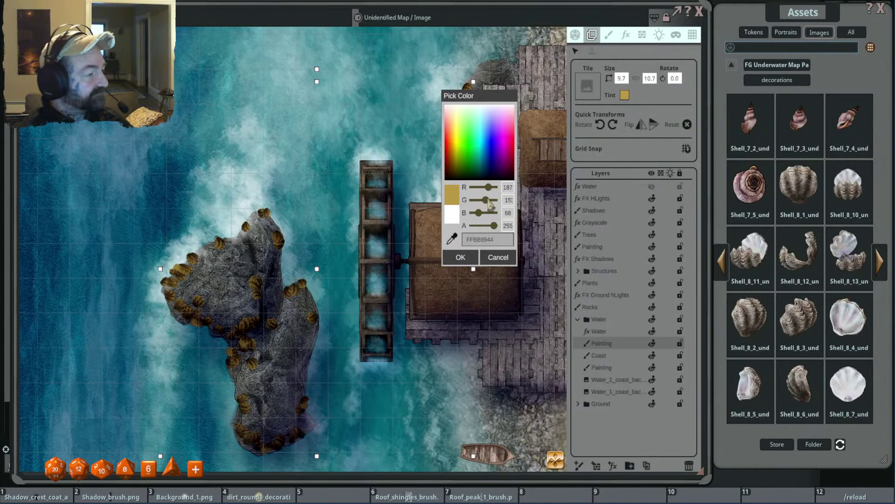
Try a muted pink tint, FFB08282, on the painted shells around the rocks.
{"action": "left_click_drag", "start_coordinate": [488, 215], "coordinate": [488, 190]}
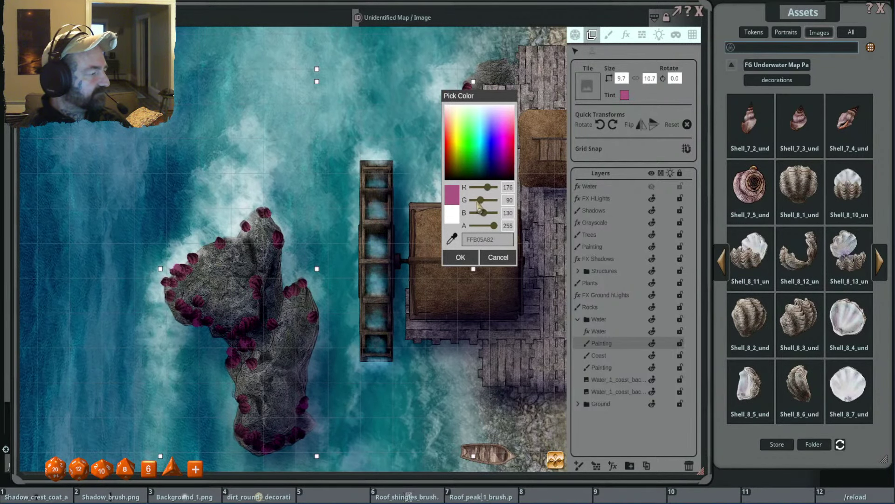
{"action": "left_click_drag", "start_coordinate": [479, 205], "coordinate": [484, 202]}
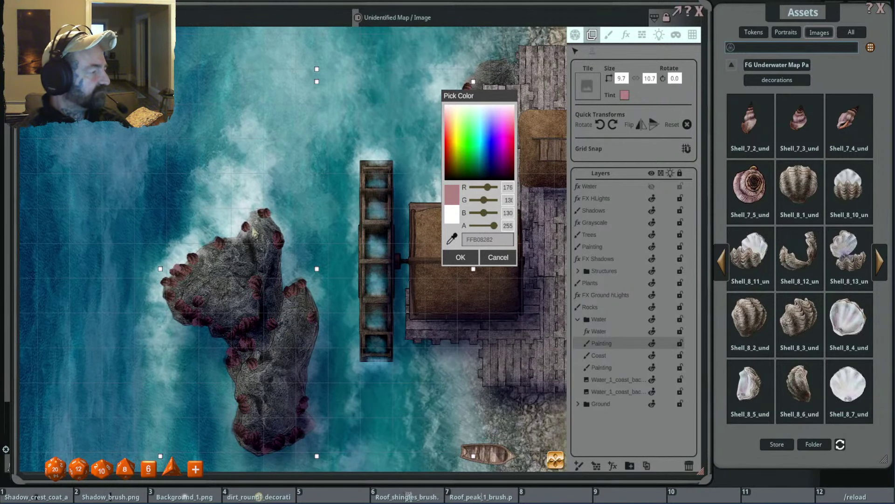
{"action": "scroll", "coordinate": [258, 276], "scroll_direction": "up", "scroll_amount": 2}
{"action": "scroll", "coordinate": [335, 232], "scroll_direction": "up", "scroll_amount": 2}
{"action": "scroll", "coordinate": [335, 231], "scroll_direction": "up", "scroll_amount": 1}
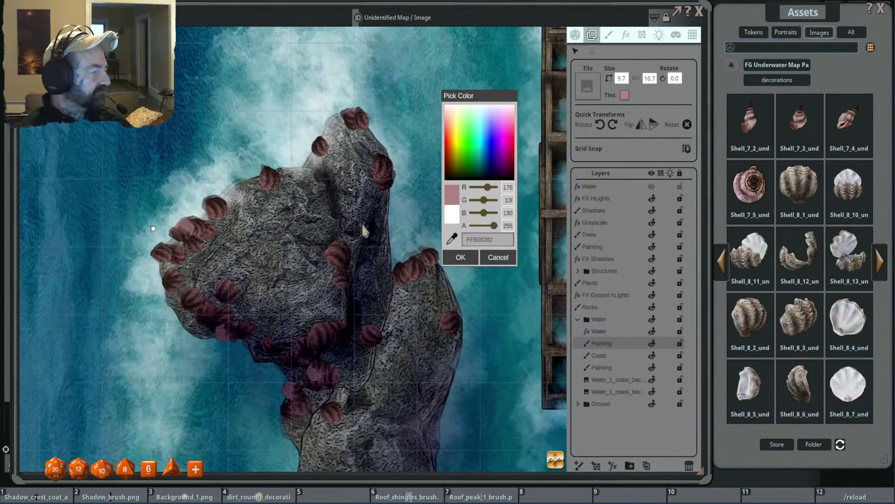
Reset the shell painting layer's tint to white, FFFFFFFF, and compare the shells at different zoom levels.
{"action": "left_click_drag", "start_coordinate": [487, 187], "coordinate": [506, 208]}
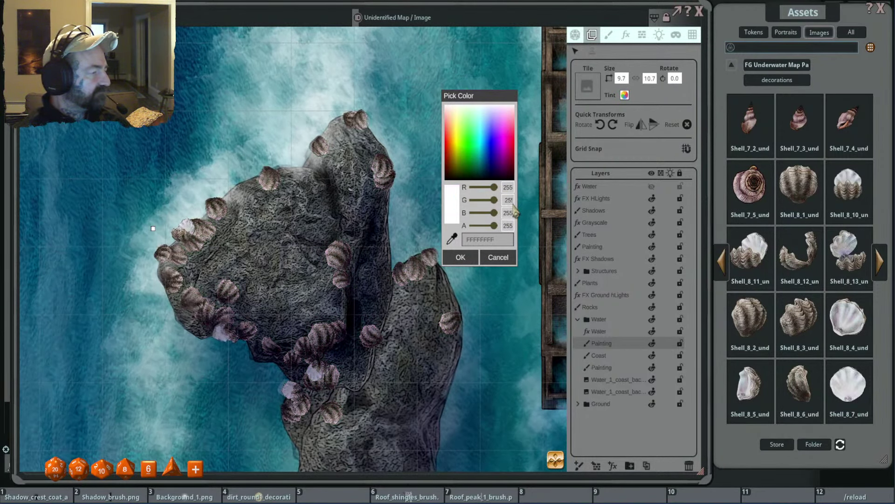
{"action": "scroll", "coordinate": [366, 228], "scroll_direction": "down", "scroll_amount": 3}
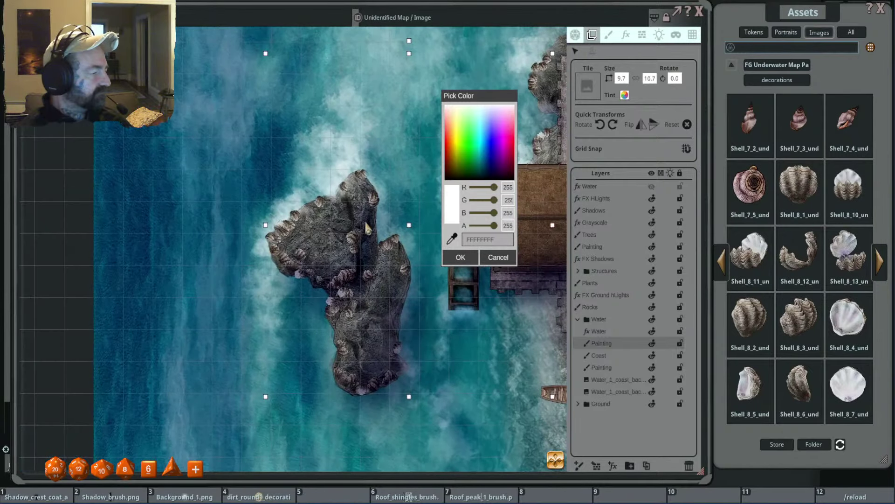
{"action": "scroll", "coordinate": [371, 227], "scroll_direction": "up", "scroll_amount": 3}
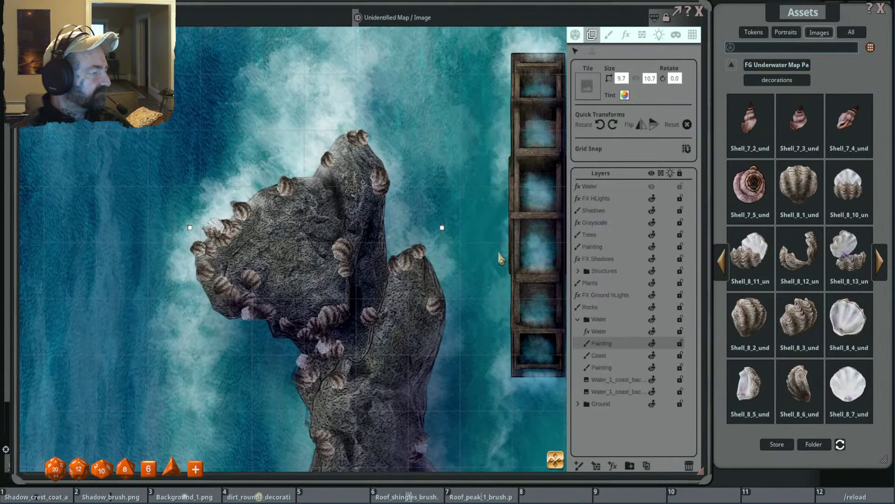
{"action": "scroll", "coordinate": [416, 214], "scroll_direction": "down", "scroll_amount": 3}
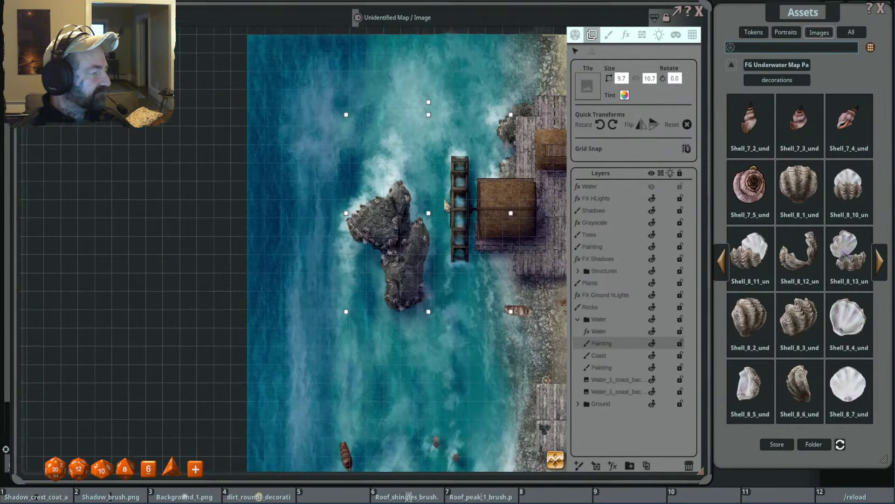
{"action": "scroll", "coordinate": [355, 200], "scroll_direction": "up", "scroll_amount": 2}
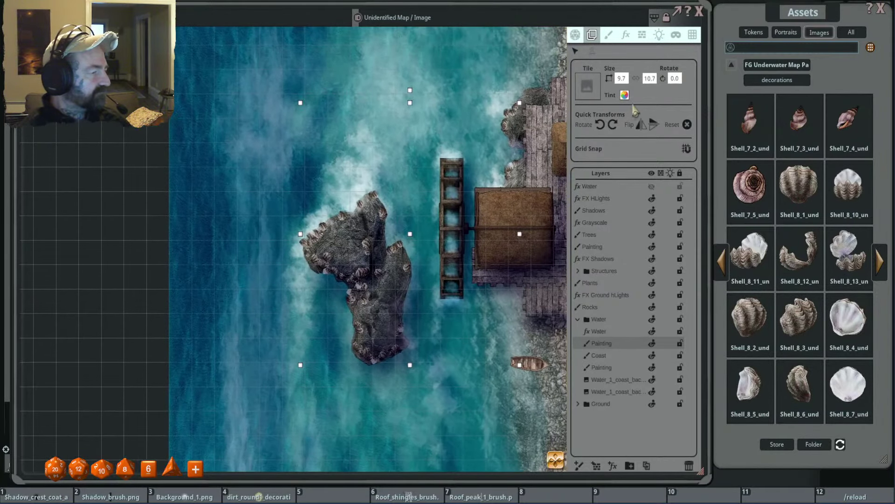
Tint the shell painting layer dusty pink with red 227, green 182, blue 210 and alpha 221.
{"action": "left_click", "coordinate": [625, 95]}
{"action": "scroll", "coordinate": [401, 199], "scroll_direction": "up", "scroll_amount": 4}
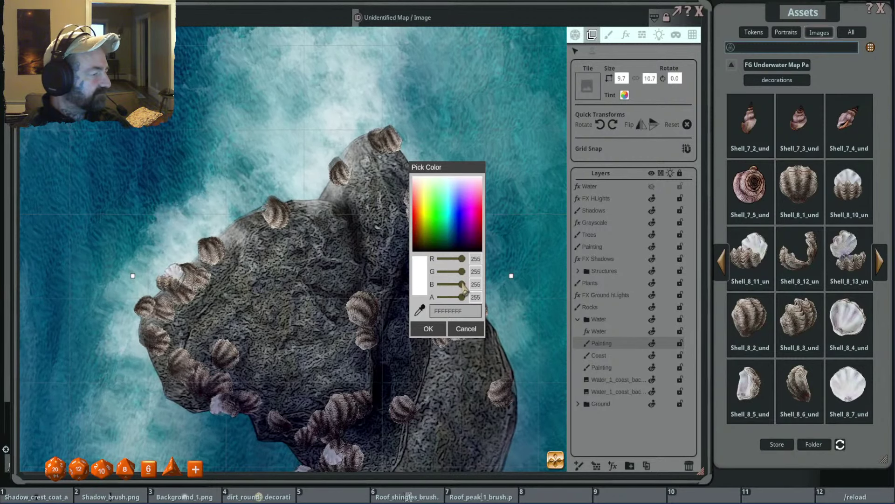
{"action": "left_click_drag", "start_coordinate": [462, 271], "coordinate": [459, 271]}
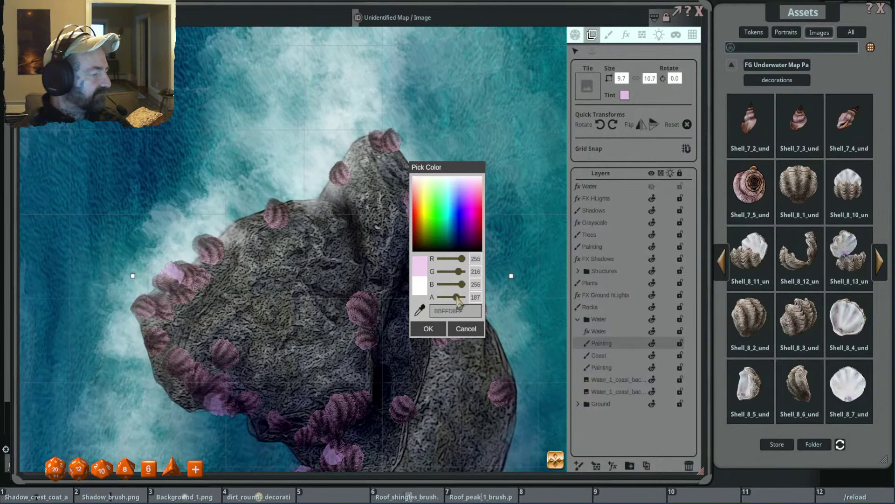
{"action": "left_click_drag", "start_coordinate": [458, 302], "coordinate": [459, 303]}
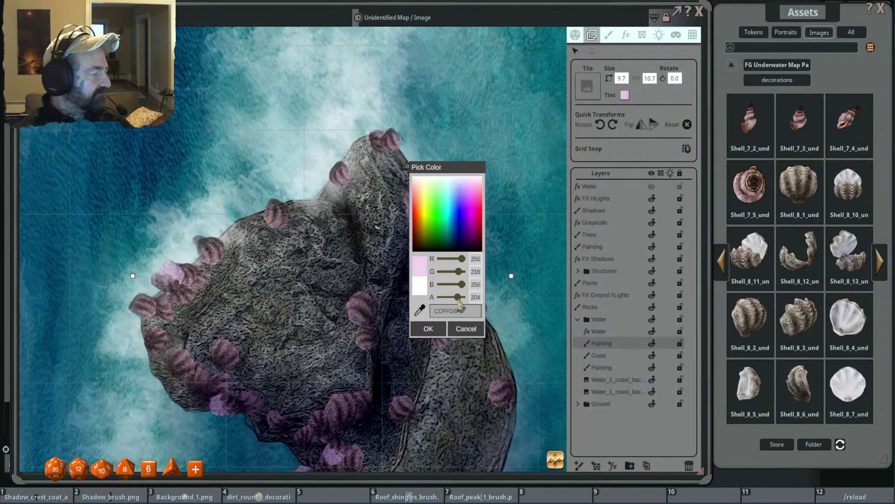
{"action": "scroll", "coordinate": [348, 290], "scroll_direction": "down", "scroll_amount": 5}
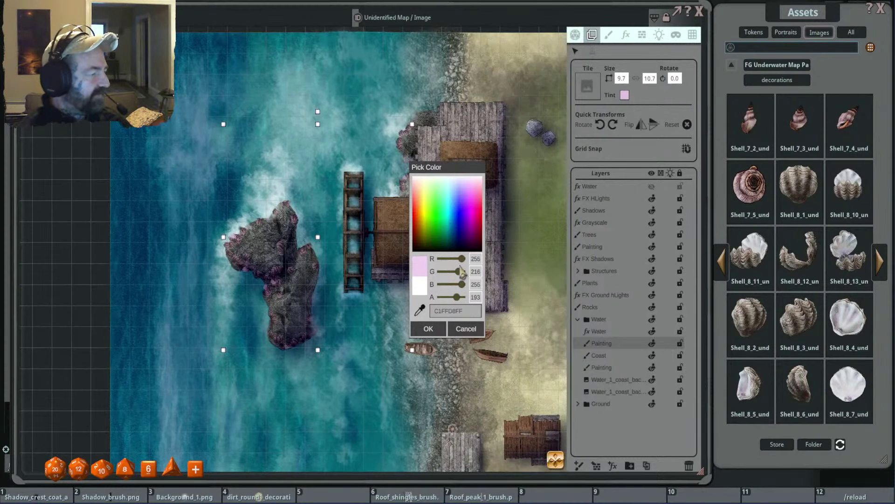
{"action": "scroll", "coordinate": [313, 262], "scroll_direction": "up", "scroll_amount": 1}
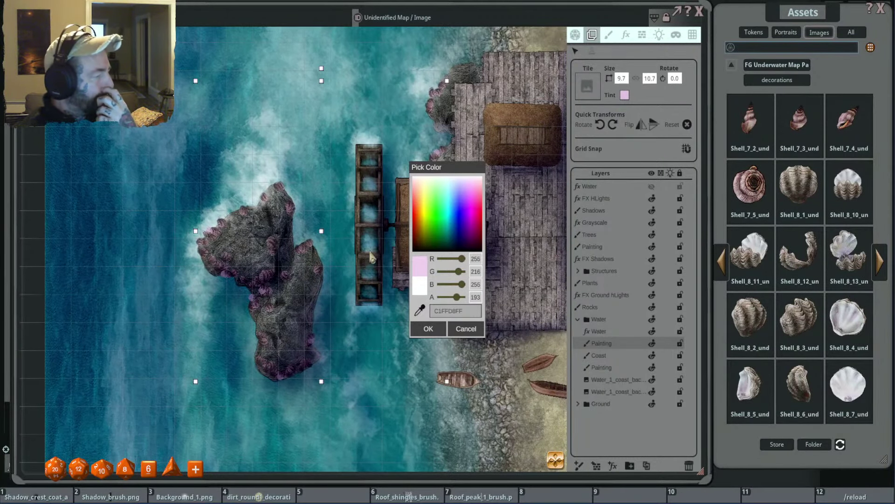
{"action": "left_click_drag", "start_coordinate": [468, 194], "coordinate": [466, 216]}
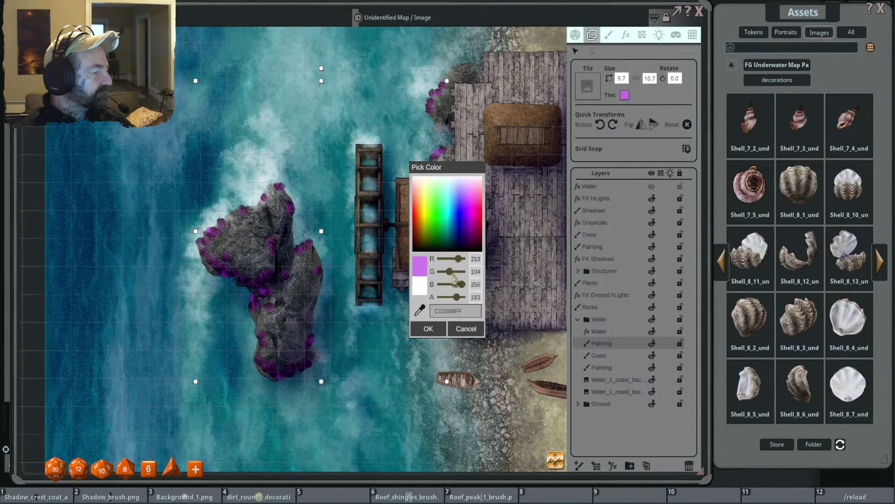
{"action": "left_click_drag", "start_coordinate": [454, 275], "coordinate": [460, 300]}
{"action": "scroll", "coordinate": [289, 263], "scroll_direction": "up", "scroll_amount": 3}
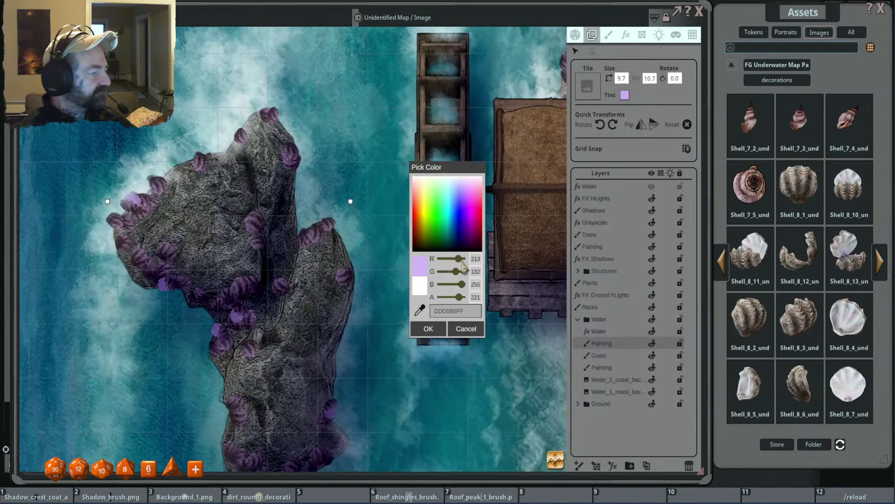
{"action": "left_click_drag", "start_coordinate": [461, 259], "coordinate": [459, 284]}
{"action": "scroll", "coordinate": [308, 279], "scroll_direction": "down", "scroll_amount": 3}
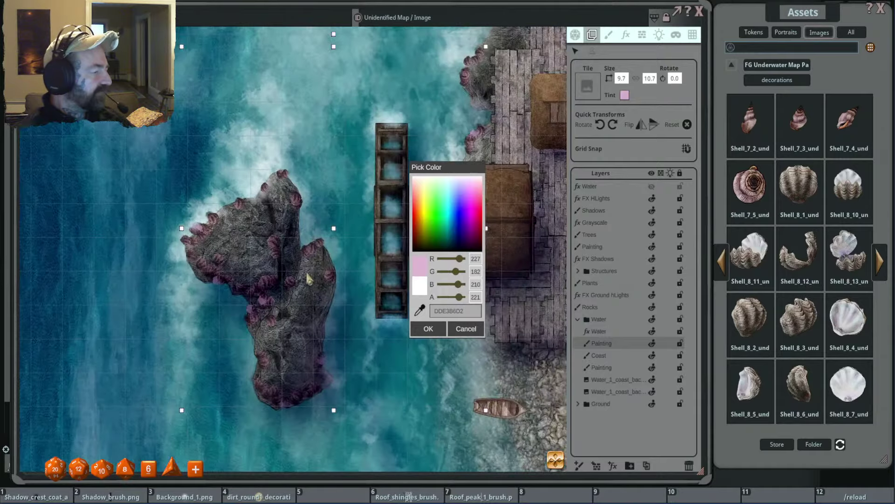
{"action": "scroll", "coordinate": [309, 278], "scroll_direction": "down", "scroll_amount": 2}
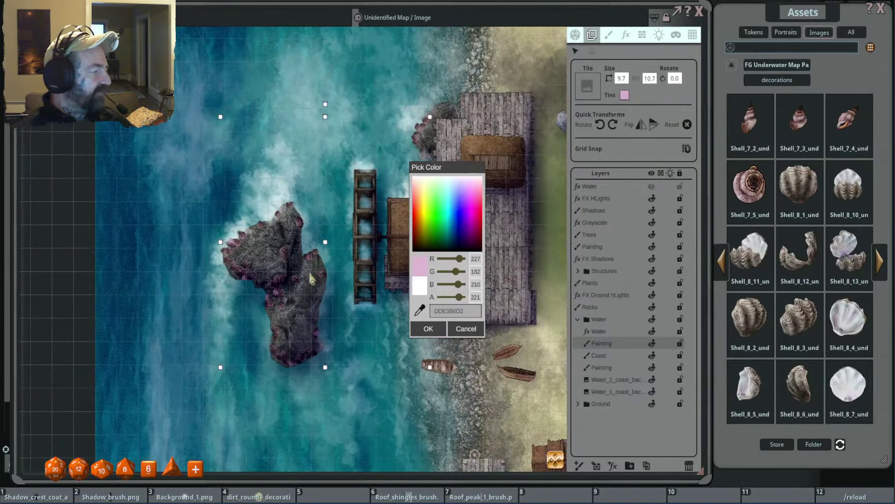
{"action": "left_click", "coordinate": [428, 328]}
Examine the tinted shells on the rocks both close up and from a wider view of the map.
{"action": "scroll", "coordinate": [260, 259], "scroll_direction": "up", "scroll_amount": 5}
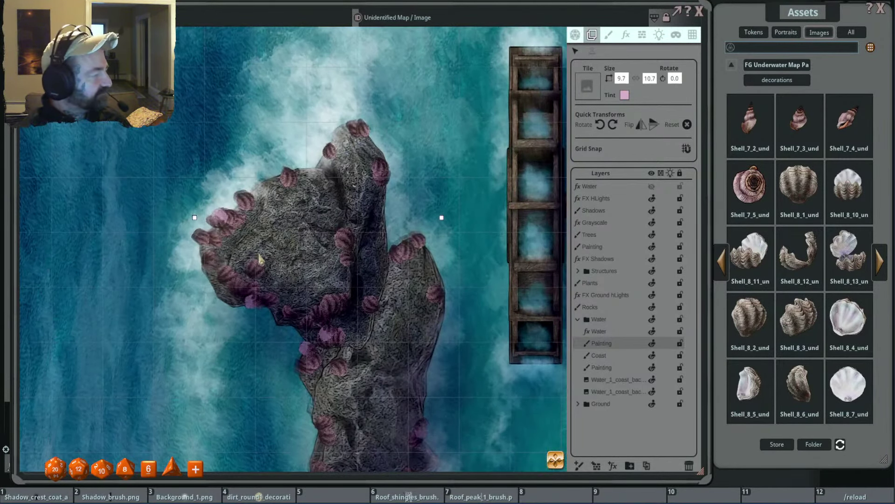
{"action": "scroll", "coordinate": [259, 259], "scroll_direction": "up", "scroll_amount": 4}
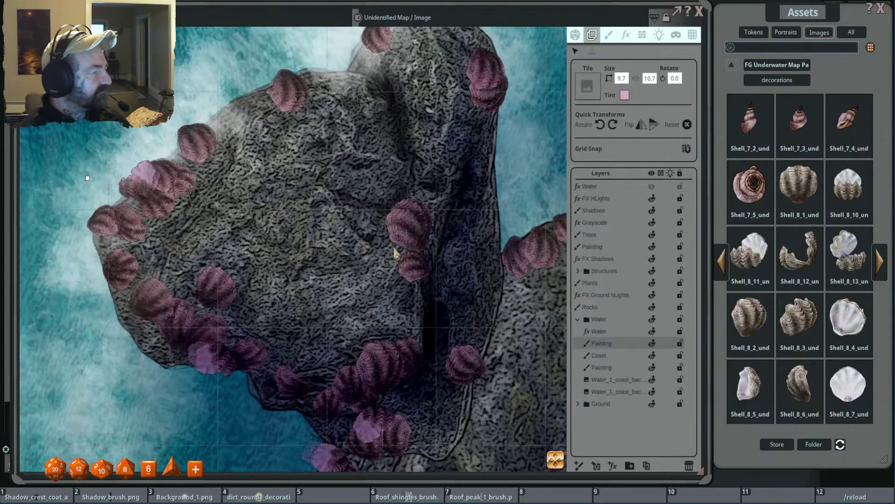
{"action": "scroll", "coordinate": [394, 252], "scroll_direction": "down", "scroll_amount": 6}
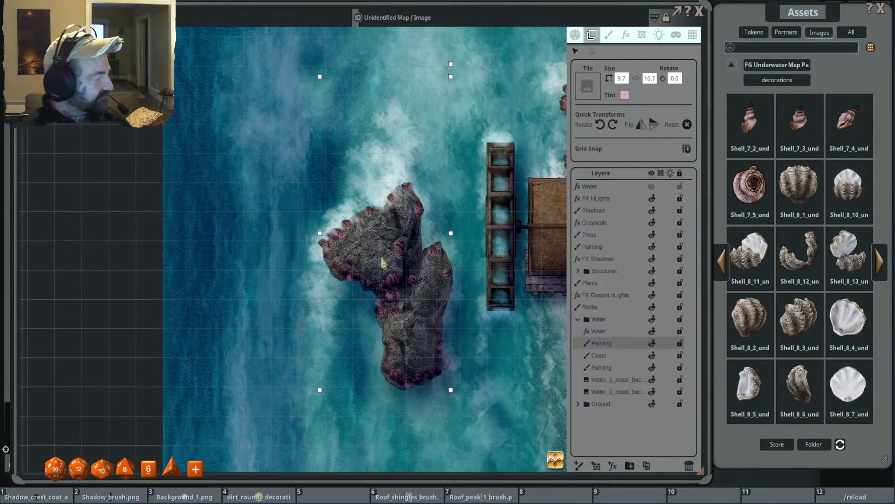
{"action": "scroll", "coordinate": [381, 258], "scroll_direction": "down", "scroll_amount": 2}
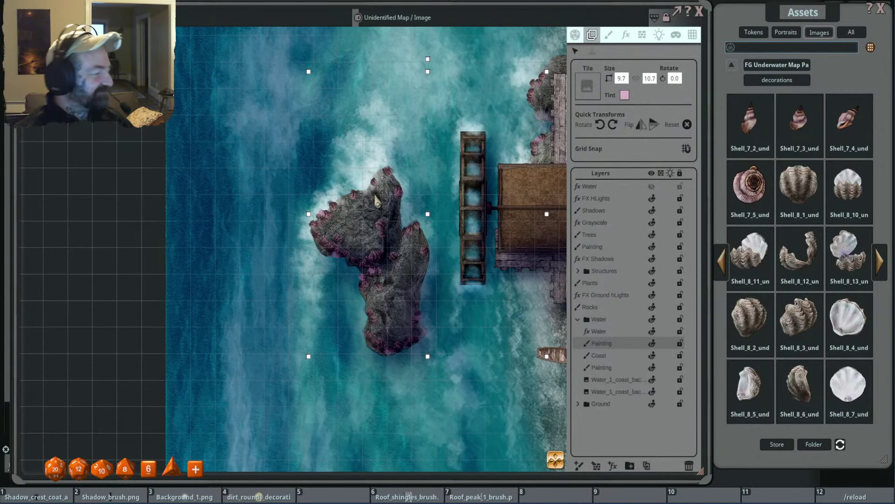
{"action": "scroll", "coordinate": [372, 244], "scroll_direction": "up", "scroll_amount": 4}
{"action": "scroll", "coordinate": [349, 231], "scroll_direction": "down", "scroll_amount": 5}
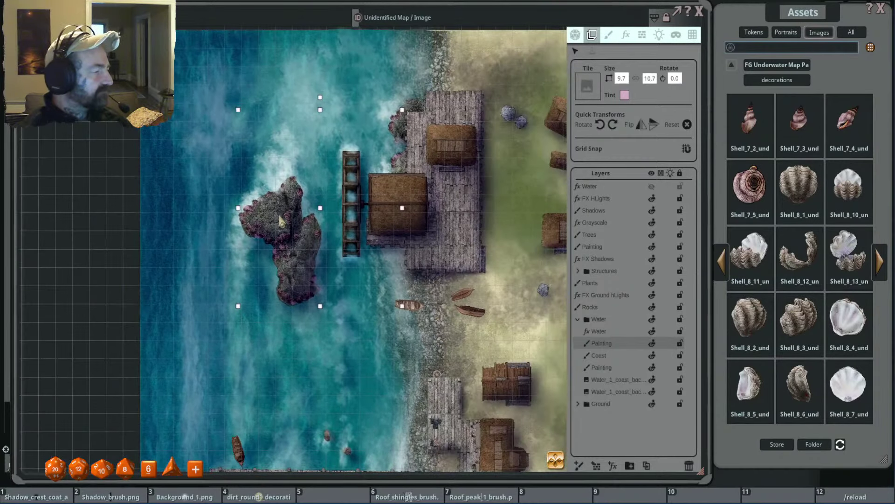
{"action": "scroll", "coordinate": [282, 220], "scroll_direction": "up", "scroll_amount": 3}
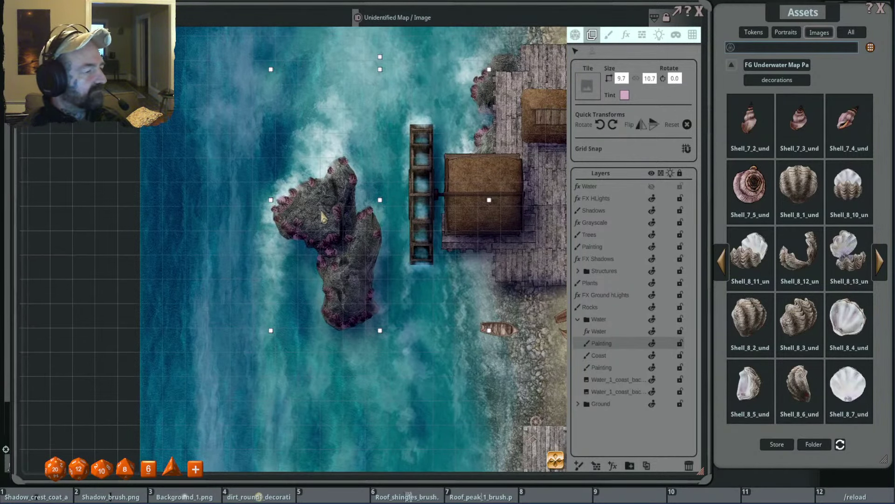
{"action": "scroll", "coordinate": [323, 216], "scroll_direction": "up", "scroll_amount": 3}
{"action": "scroll", "coordinate": [390, 224], "scroll_direction": "down", "scroll_amount": 1}
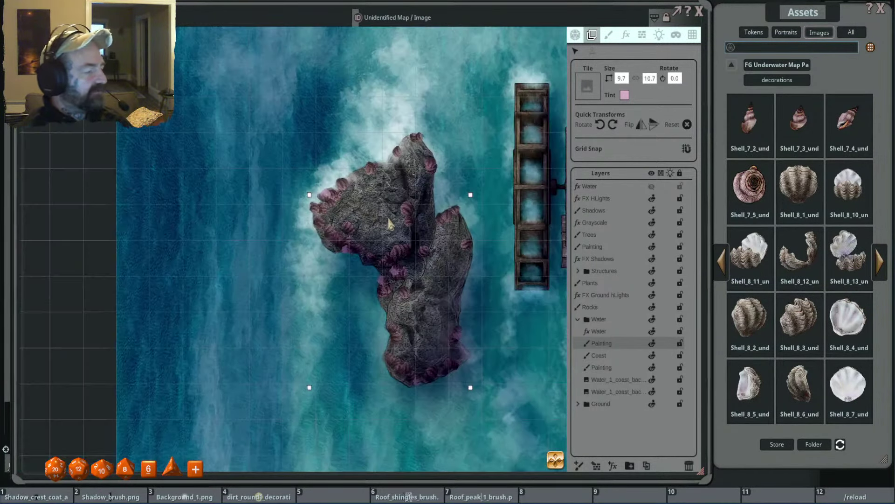
{"action": "scroll", "coordinate": [390, 224], "scroll_direction": "down", "scroll_amount": 2}
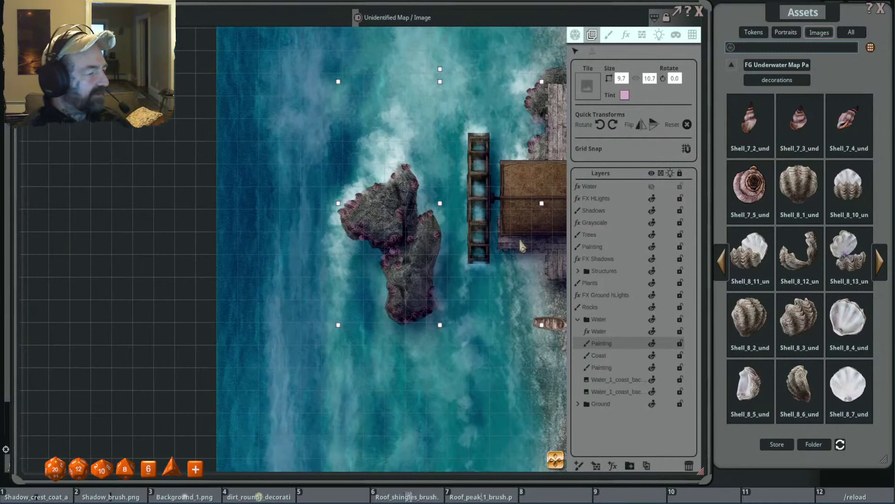
Rename the shell painting layer in the Water folder to Mussels.
{"action": "double_click", "coordinate": [602, 345]}
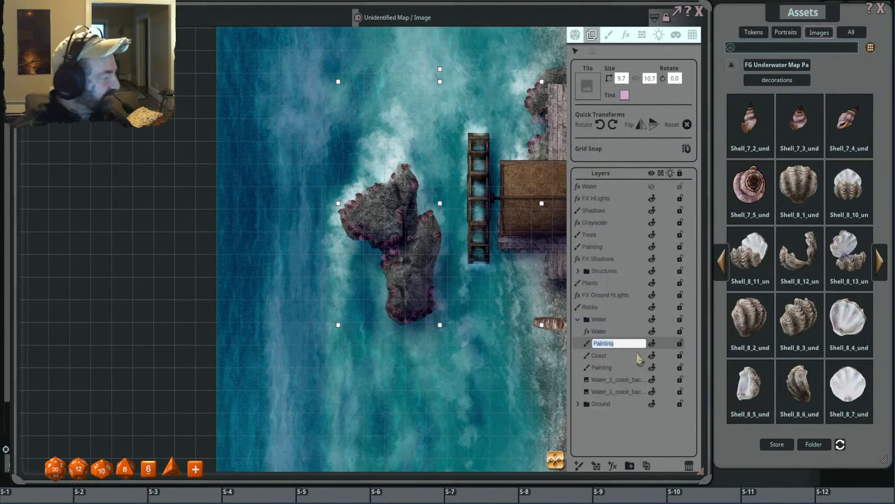
{"action": "type", "text": "Mussel"}
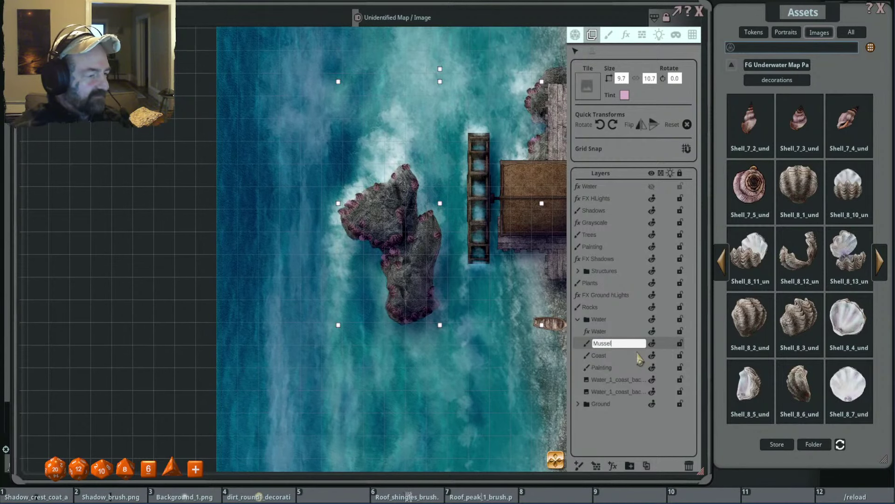
{"action": "type", "text": "s"}
{"action": "key", "text": "Return"}
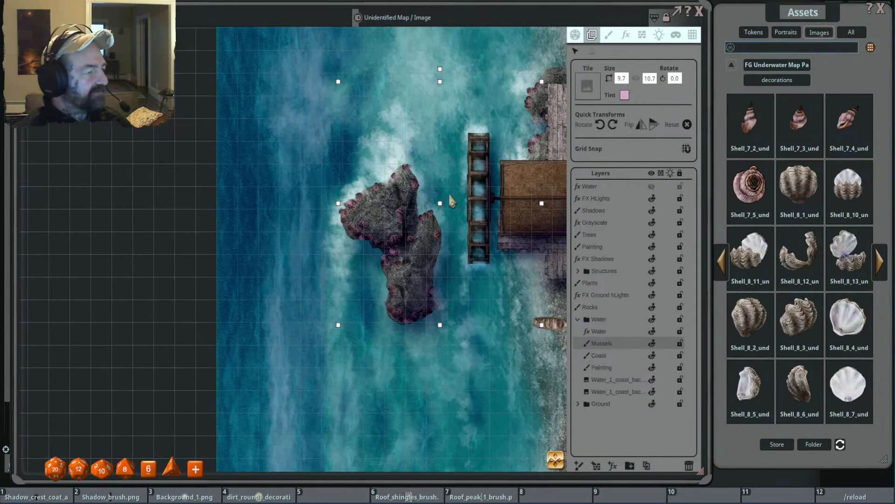
Add a new effects layer and place it directly above the Mussels layer in the Water folder.
{"action": "scroll", "coordinate": [395, 217], "scroll_direction": "up", "scroll_amount": 2}
{"action": "scroll", "coordinate": [395, 218], "scroll_direction": "up", "scroll_amount": 1}
{"action": "scroll", "coordinate": [382, 217], "scroll_direction": "down", "scroll_amount": 4}
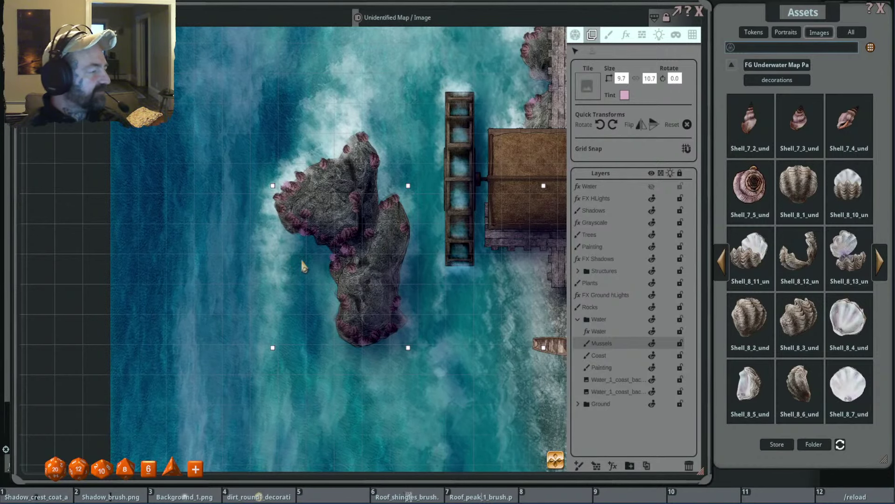
{"action": "scroll", "coordinate": [344, 210], "scroll_direction": "up", "scroll_amount": 4}
{"action": "scroll", "coordinate": [346, 218], "scroll_direction": "down", "scroll_amount": 4}
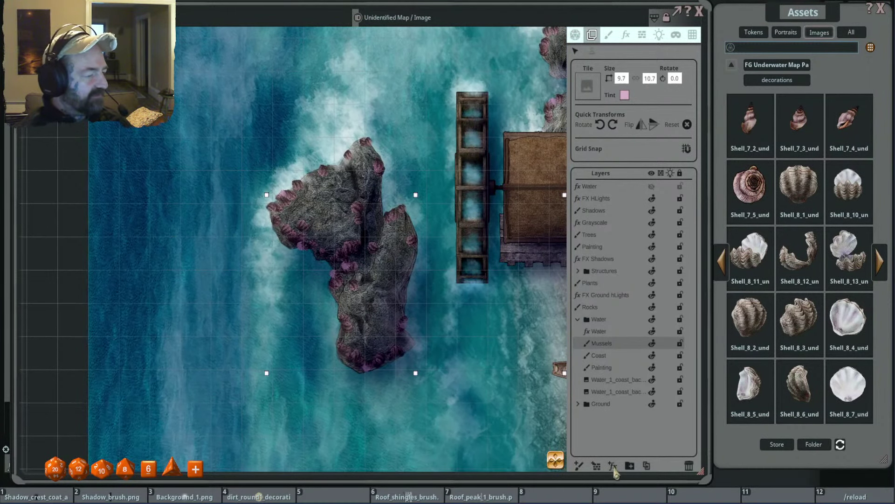
{"action": "left_click_drag", "start_coordinate": [619, 186], "coordinate": [624, 344]}
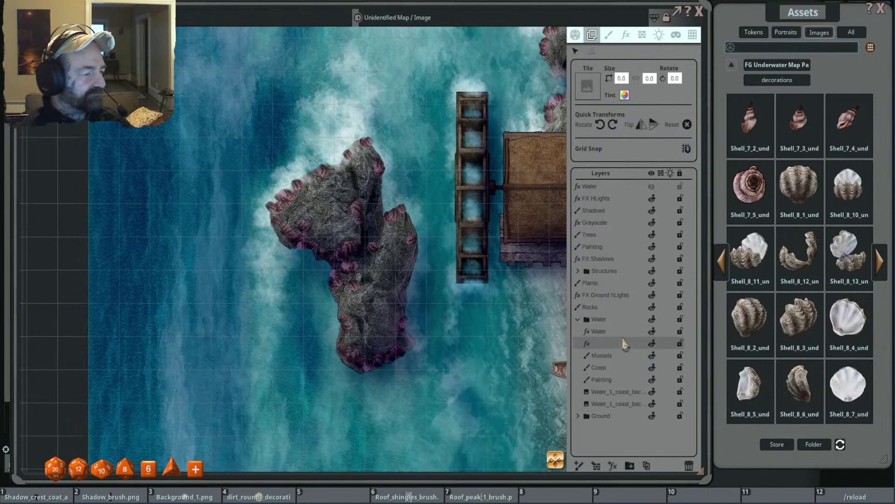
Set the new effects layer to Adjust colors, with red at 68 and blue at 70.
{"action": "left_click", "coordinate": [626, 35]}
{"action": "left_click", "coordinate": [635, 70]}
{"action": "scroll", "coordinate": [656, 128], "scroll_direction": "down", "scroll_amount": 3}
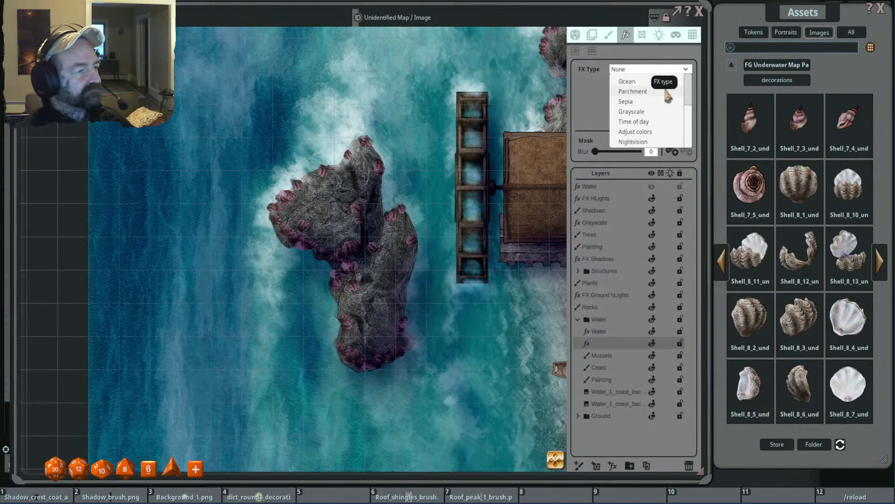
{"action": "left_click", "coordinate": [658, 133]}
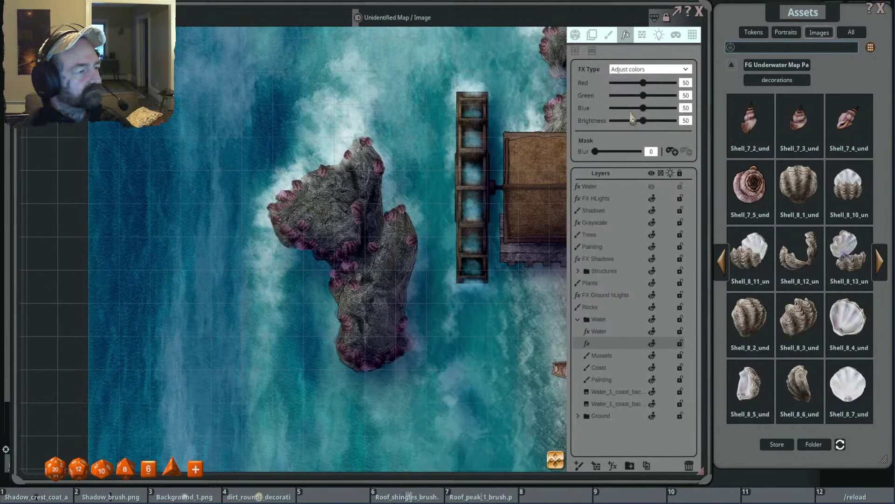
{"action": "scroll", "coordinate": [424, 160], "scroll_direction": "up", "scroll_amount": 5}
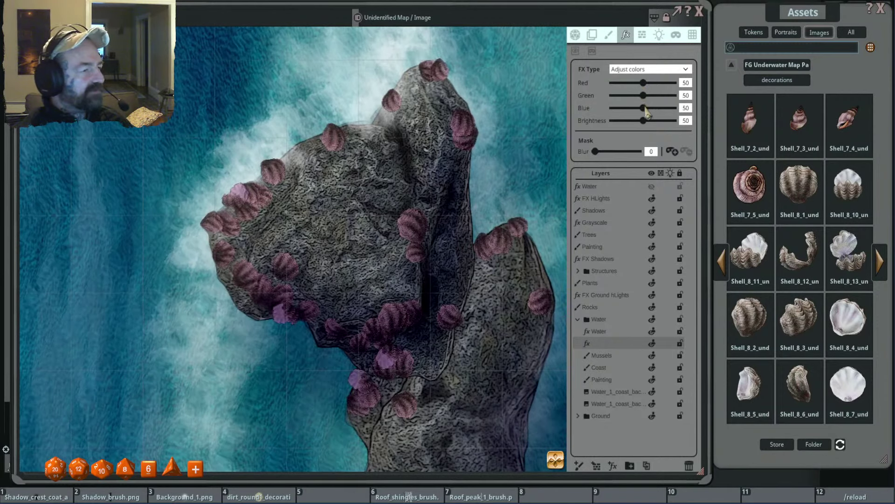
{"action": "left_click_drag", "start_coordinate": [645, 108], "coordinate": [655, 83]}
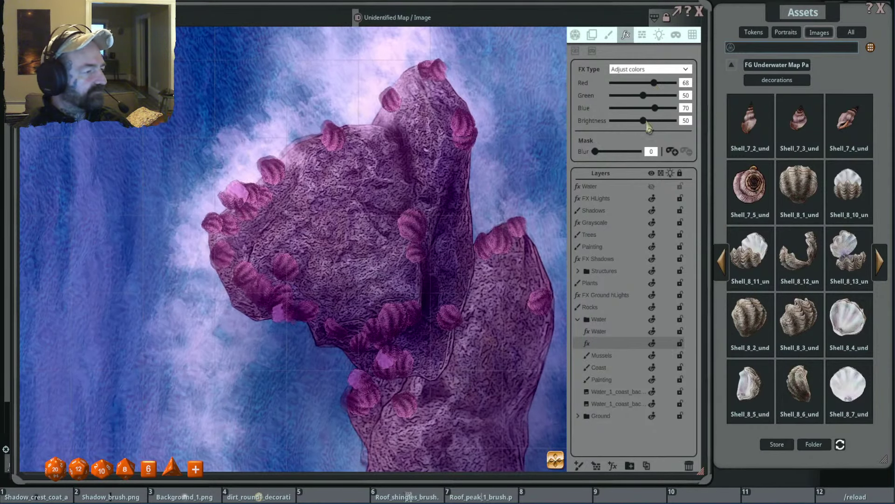
Mask the colour effect onto a shell cluster at the large rock's western edge and set the mask blur to 22.
{"action": "left_click", "coordinate": [672, 152]}
{"action": "scroll", "coordinate": [344, 177], "scroll_direction": "up", "scroll_amount": 5}
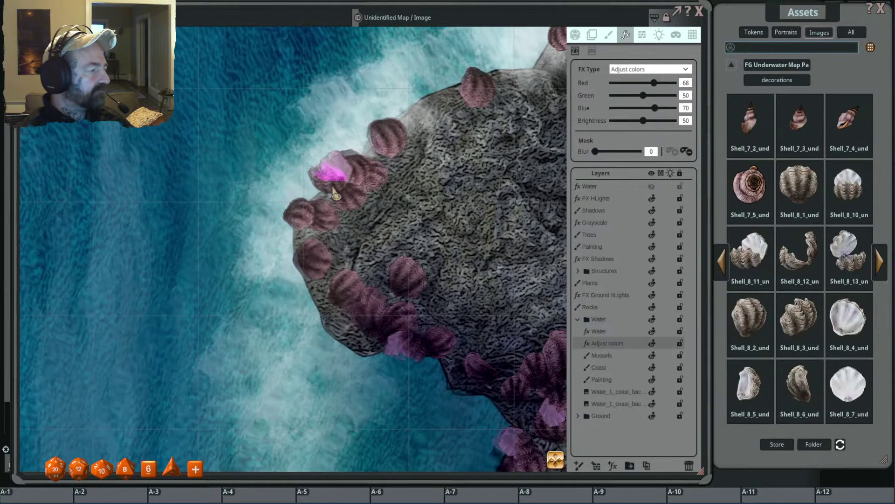
{"action": "left_click_drag", "start_coordinate": [596, 152], "coordinate": [605, 156]}
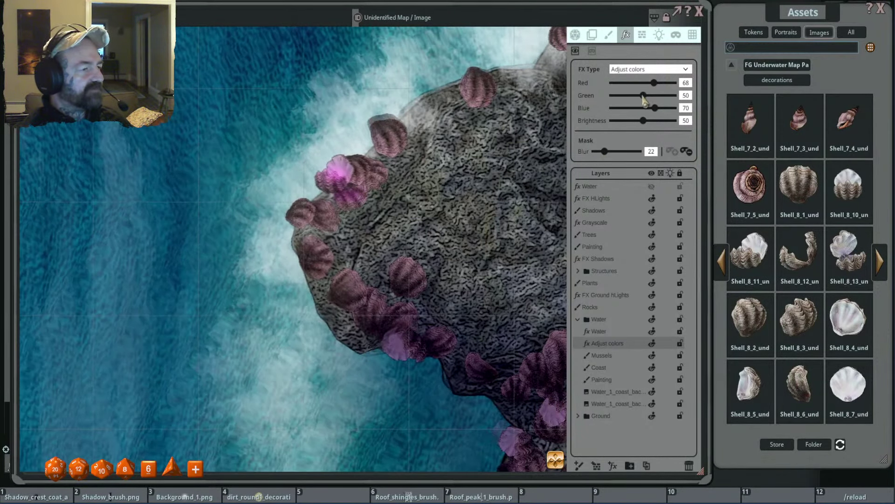
Change the colour effect to red 50, green 32, blue 50 and brightness 27.
{"action": "left_click", "coordinate": [656, 112]}
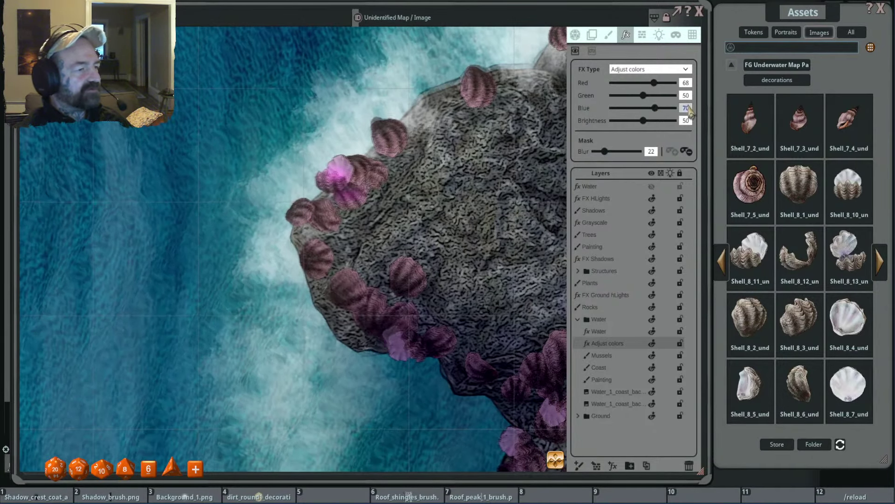
{"action": "type", "text": "50"}
{"action": "double_click", "coordinate": [686, 83]}
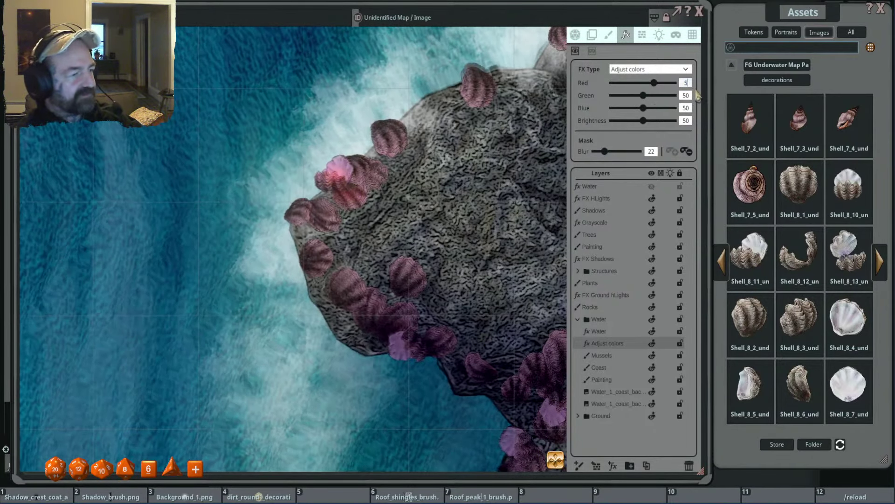
{"action": "type", "text": "50"}
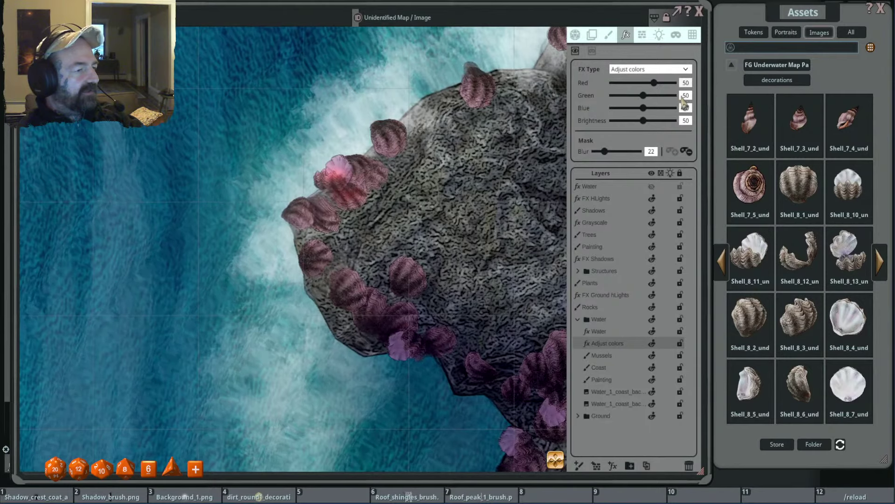
{"action": "left_click_drag", "start_coordinate": [644, 95], "coordinate": [639, 97]}
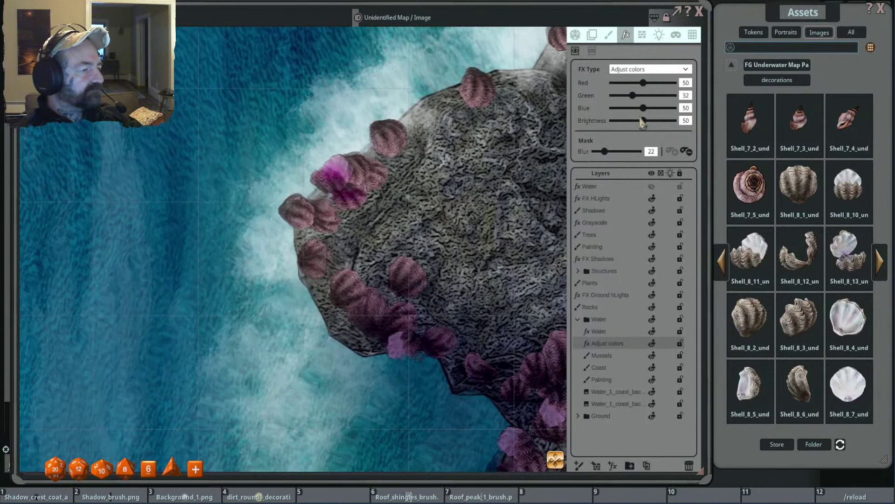
{"action": "left_click_drag", "start_coordinate": [644, 124], "coordinate": [649, 127]}
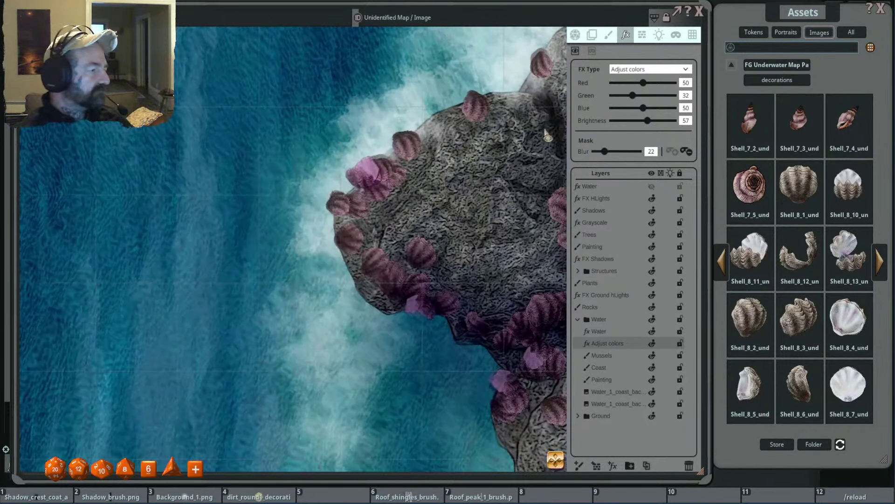
{"action": "left_click_drag", "start_coordinate": [648, 127], "coordinate": [637, 129]}
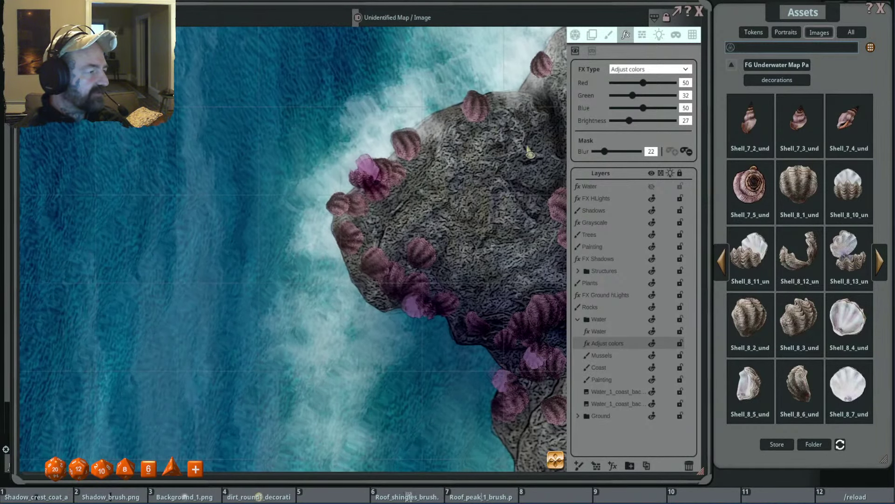
Extend the effect mask to the shells on the large rock's upper edge and set the mask blur to 11.
{"action": "scroll", "coordinate": [465, 157], "scroll_direction": "down", "scroll_amount": 2}
{"action": "scroll", "coordinate": [462, 156], "scroll_direction": "up", "scroll_amount": 2}
{"action": "key", "text": "alt"}
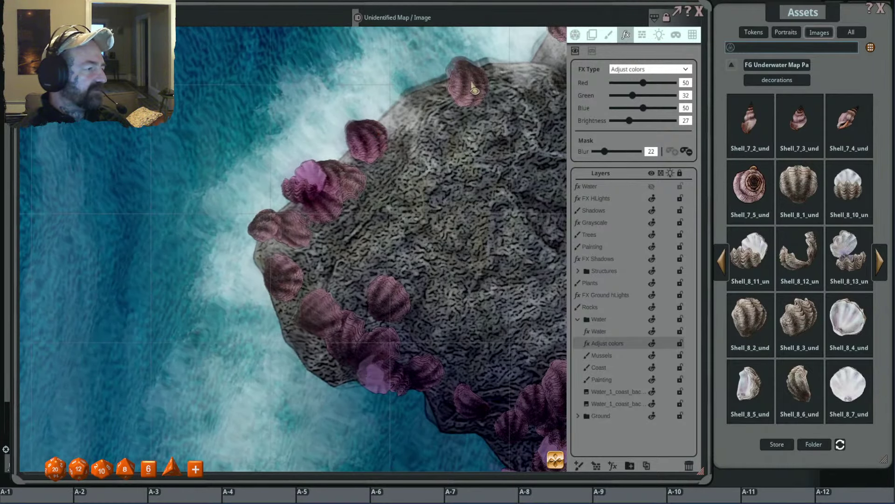
{"action": "left_click_drag", "start_coordinate": [605, 152], "coordinate": [601, 155]}
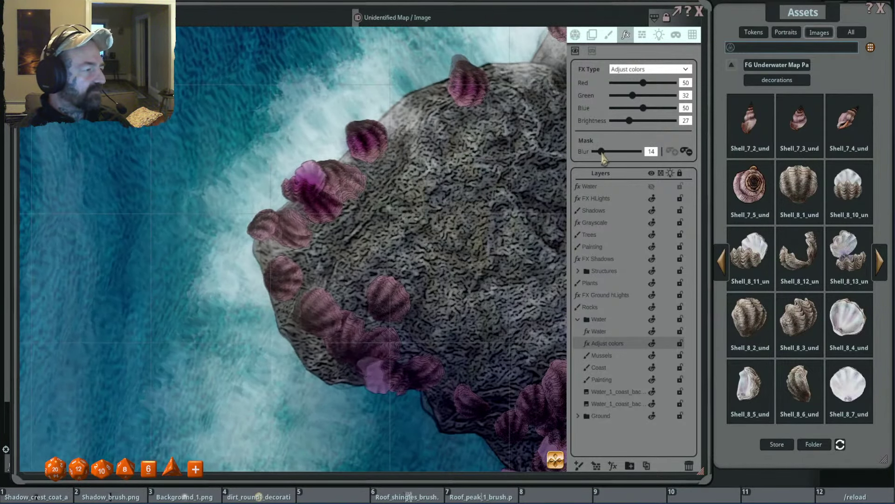
Paint the effect mask over the shells down the large rock's western edge.
{"action": "scroll", "coordinate": [445, 159], "scroll_direction": "down", "scroll_amount": 2}
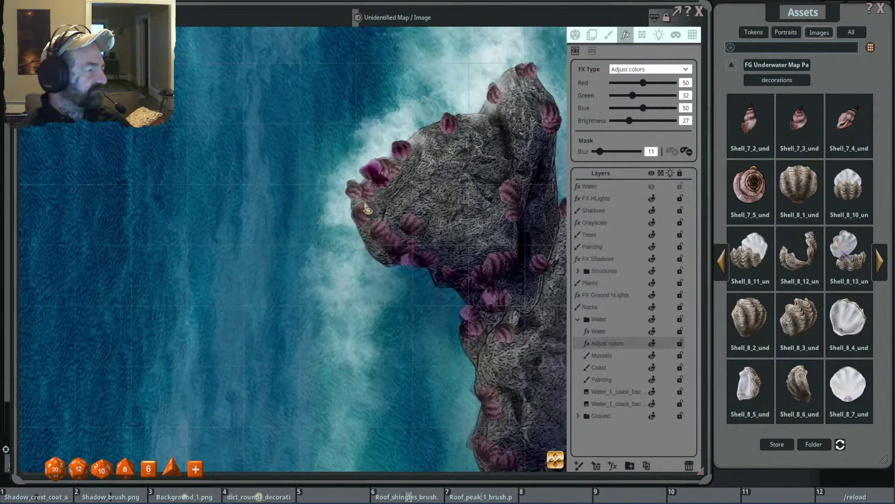
{"action": "scroll", "coordinate": [366, 206], "scroll_direction": "up", "scroll_amount": 2}
{"action": "key", "text": "alt"}
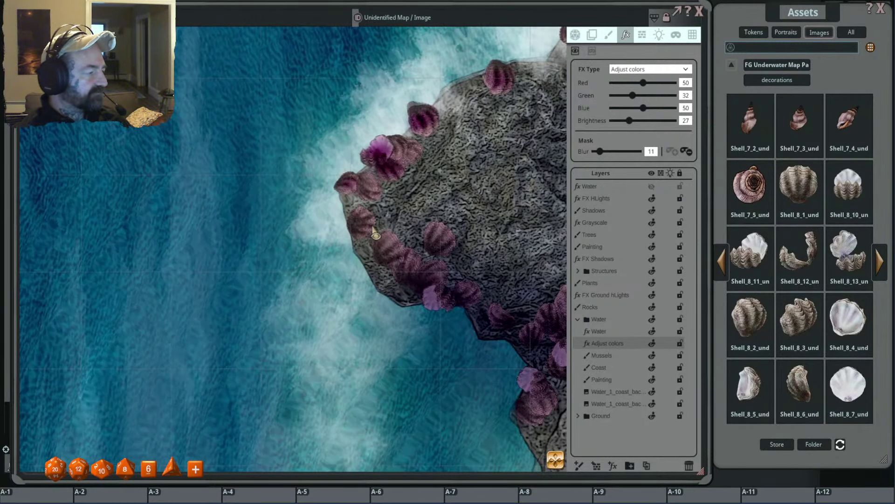
{"action": "scroll", "coordinate": [360, 223], "scroll_direction": "up", "scroll_amount": 1}
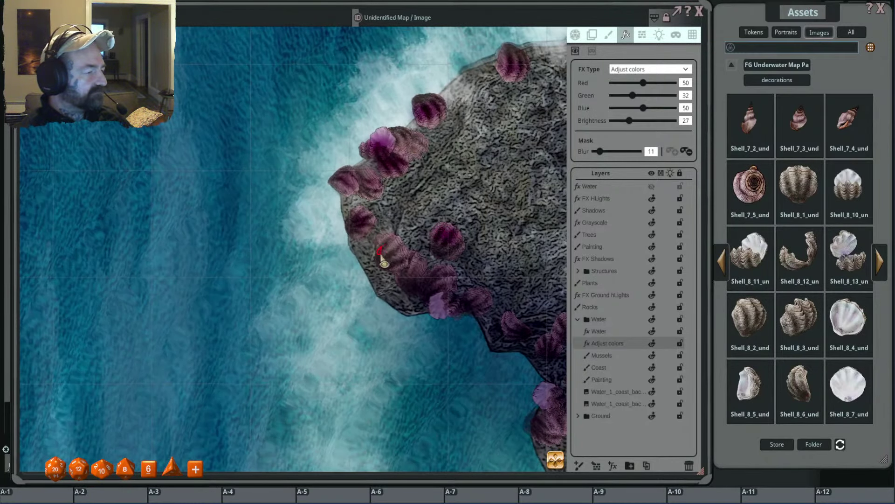
{"action": "scroll", "coordinate": [385, 133], "scroll_direction": "up", "scroll_amount": 2}
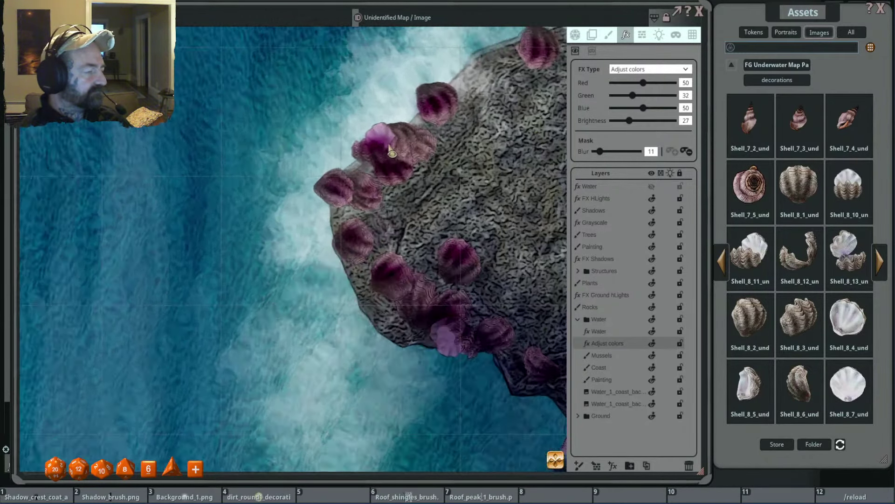
{"action": "scroll", "coordinate": [436, 176], "scroll_direction": "down", "scroll_amount": 5}
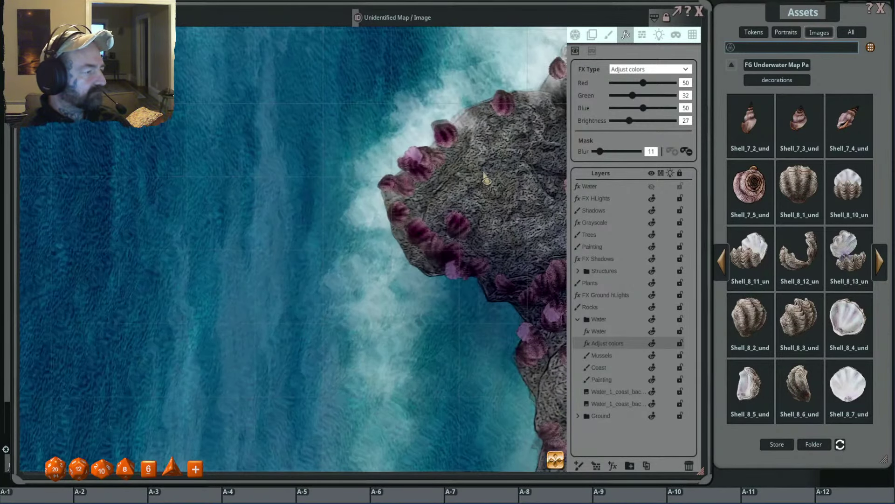
Extend the mask over more of the large rock's shells, with mask blur 8 and effect brightness 42.
{"action": "left_click_drag", "start_coordinate": [531, 193], "coordinate": [452, 191]}
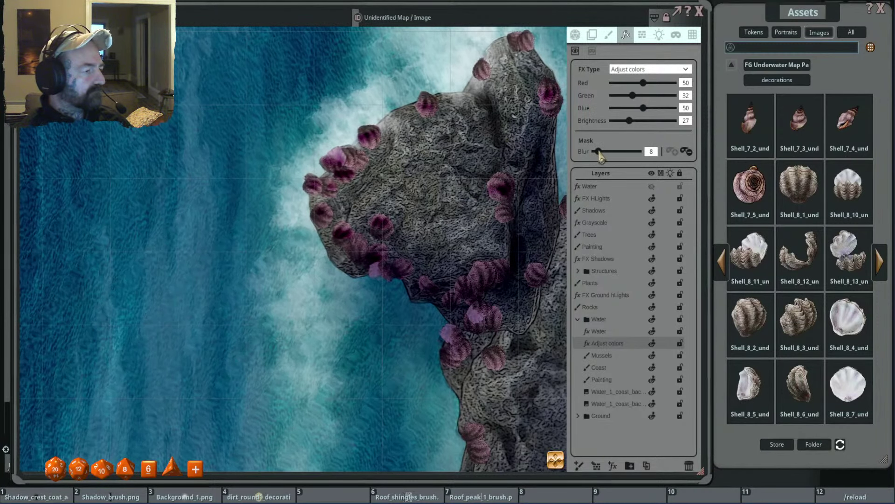
{"action": "key", "text": "alt"}
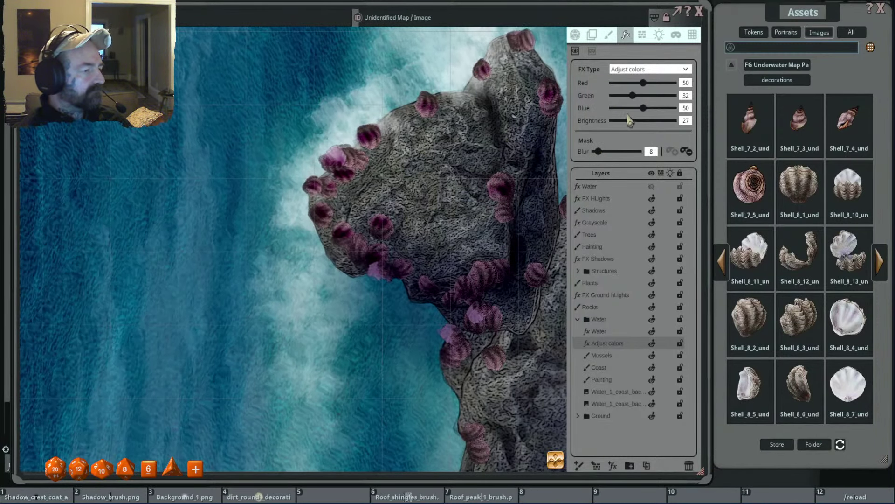
{"action": "left_click_drag", "start_coordinate": [630, 120], "coordinate": [638, 125]}
{"action": "scroll", "coordinate": [461, 192], "scroll_direction": "down", "scroll_amount": 2}
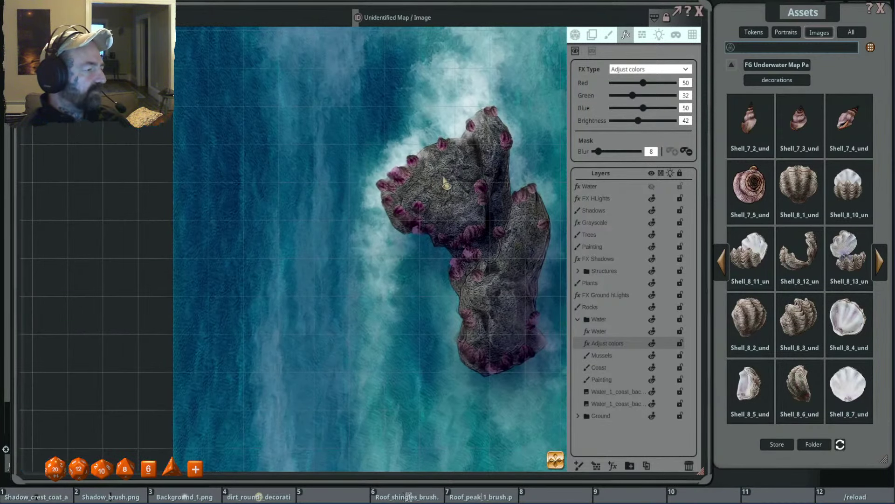
Mask the remaining shells around the middle and southern parts of the large rock.
{"action": "scroll", "coordinate": [461, 192], "scroll_direction": "up", "scroll_amount": 2}
{"action": "key", "text": "alt"}
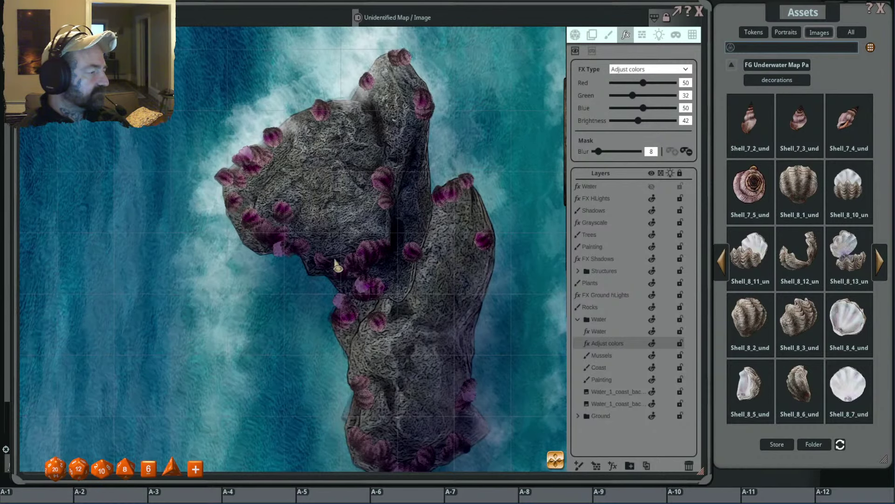
{"action": "scroll", "coordinate": [366, 318], "scroll_direction": "up", "scroll_amount": 3}
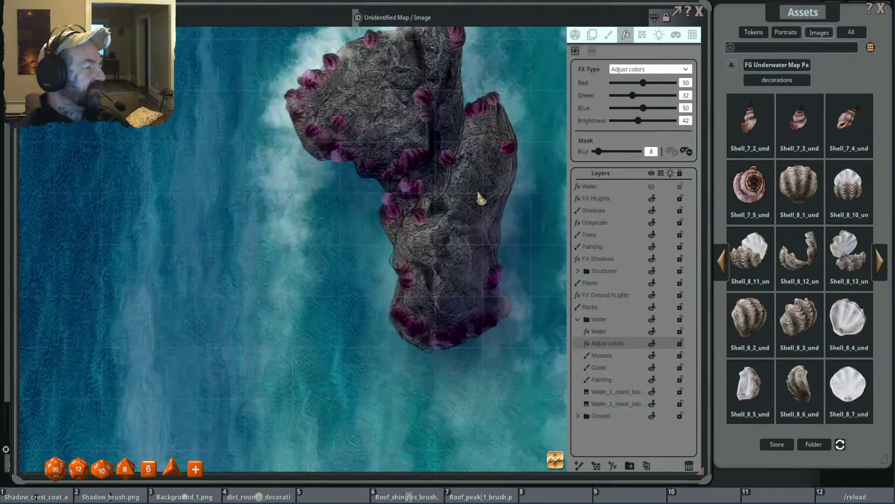
{"action": "scroll", "coordinate": [481, 199], "scroll_direction": "down", "scroll_amount": 3}
Extend the effect mask to the shells on the rocks beside the wooden dock.
{"action": "left_click_drag", "start_coordinate": [513, 168], "coordinate": [483, 161]}
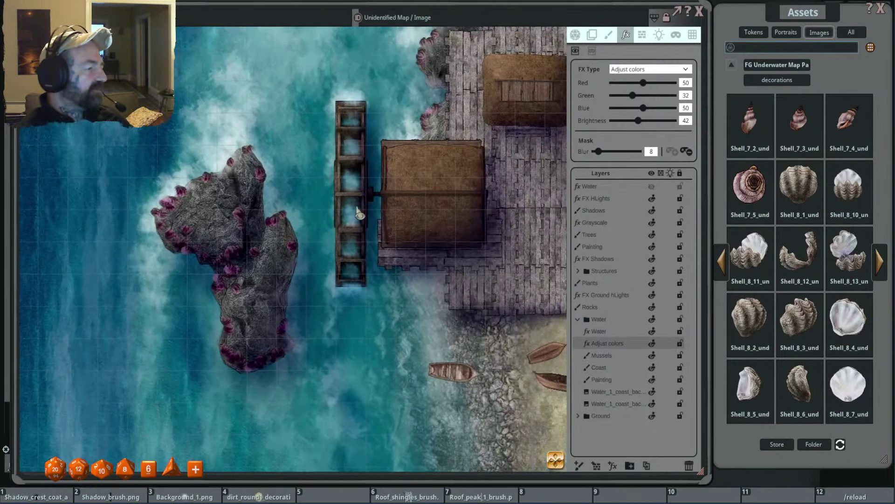
{"action": "scroll", "coordinate": [406, 174], "scroll_direction": "up", "scroll_amount": 2}
{"action": "scroll", "coordinate": [406, 175], "scroll_direction": "up", "scroll_amount": 1}
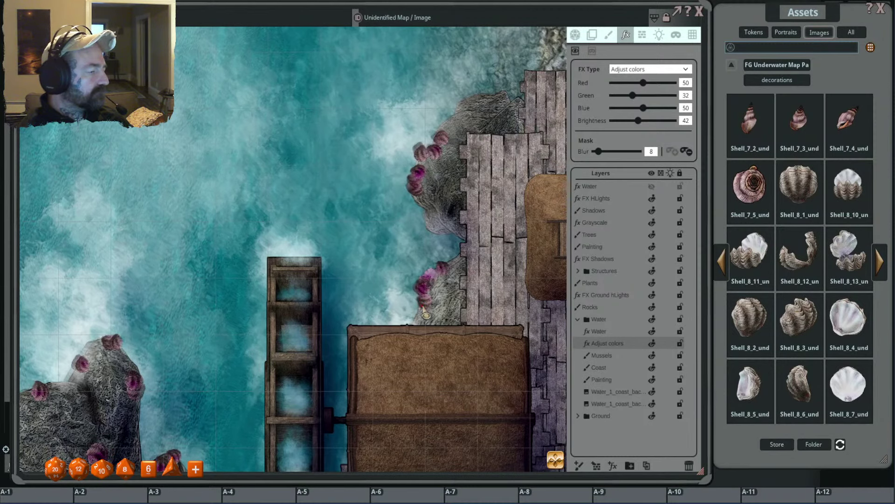
{"action": "scroll", "coordinate": [425, 313], "scroll_direction": "down", "scroll_amount": 3}
{"action": "scroll", "coordinate": [555, 219], "scroll_direction": "up", "scroll_amount": 3}
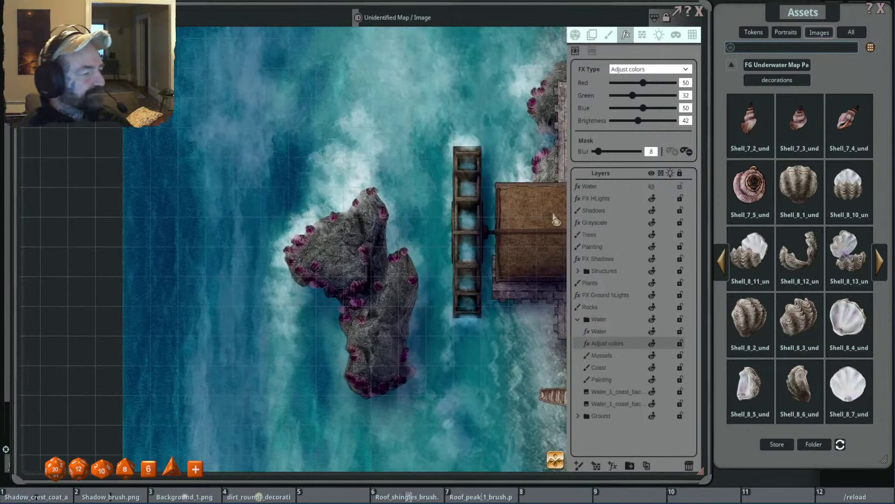
{"action": "scroll", "coordinate": [555, 219], "scroll_direction": "up", "scroll_amount": 2}
Reset the Mussels layer's tint to white and check the shells close up and from farther out.
{"action": "left_click", "coordinate": [621, 356]}
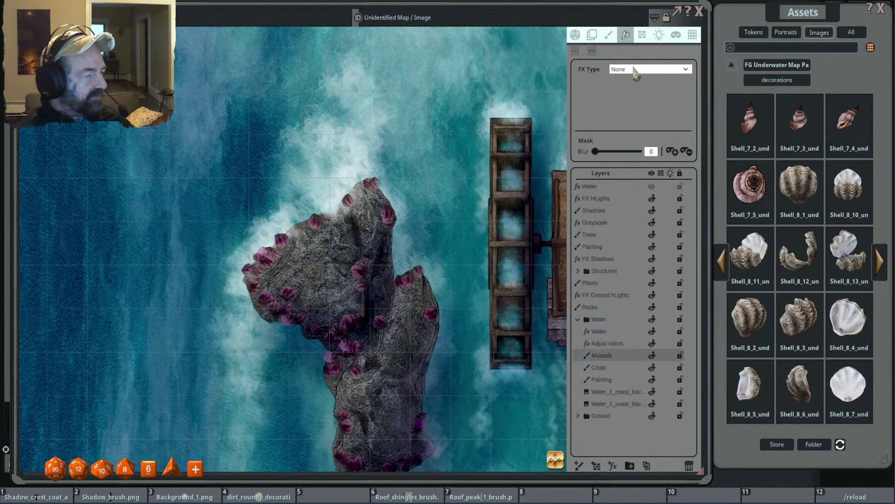
{"action": "left_click", "coordinate": [592, 35]}
{"action": "left_click", "coordinate": [625, 95]}
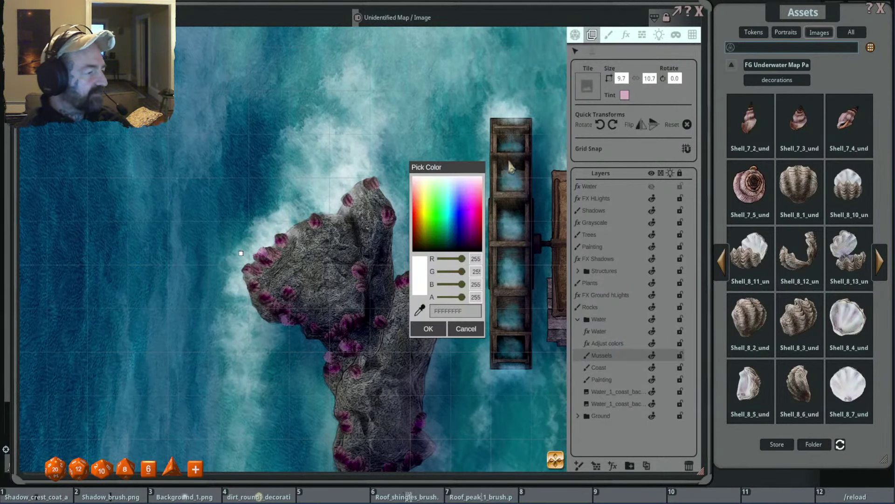
{"action": "left_click", "coordinate": [428, 329]}
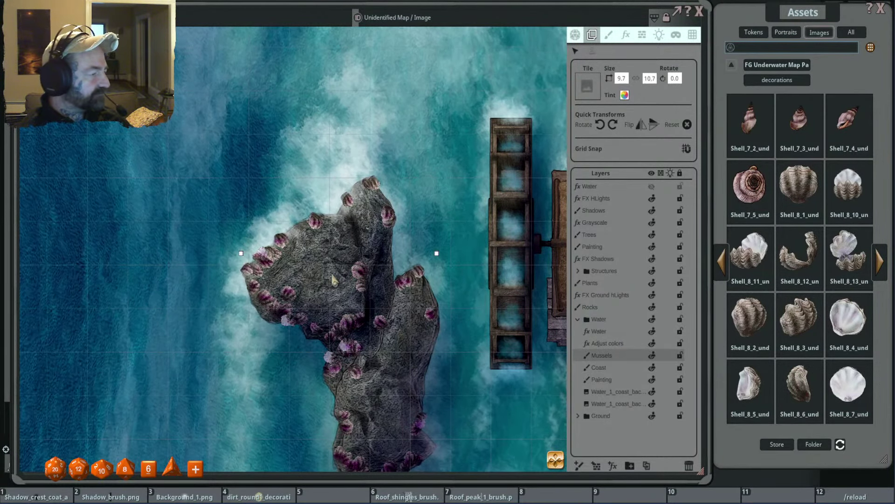
{"action": "scroll", "coordinate": [313, 275], "scroll_direction": "up", "scroll_amount": 3}
{"action": "scroll", "coordinate": [490, 280], "scroll_direction": "down", "scroll_amount": 5}
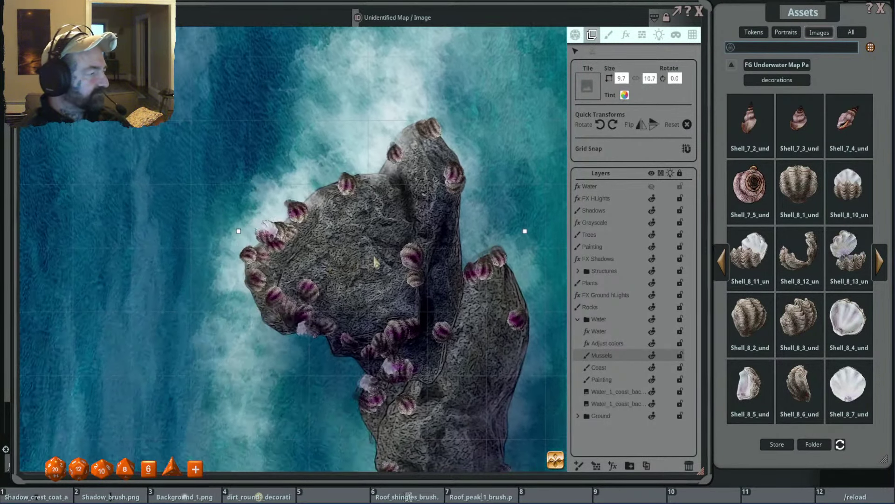
{"action": "scroll", "coordinate": [491, 283], "scroll_direction": "up", "scroll_amount": 2}
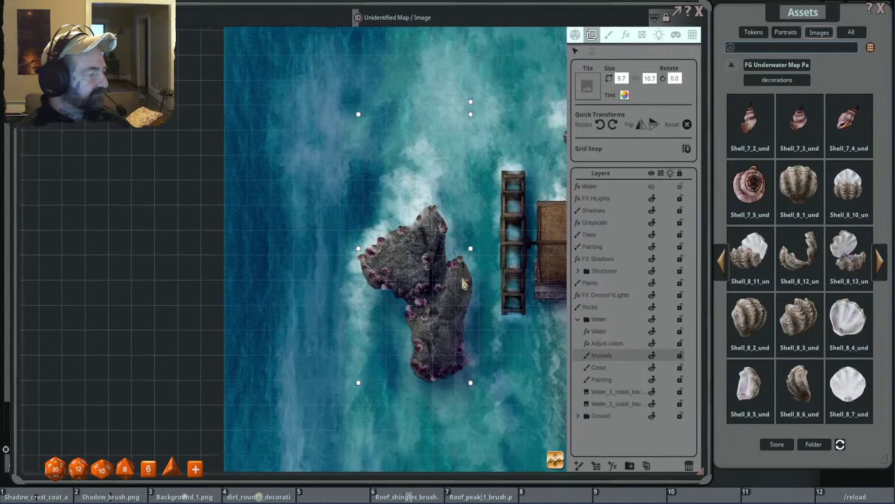
Set the Mussels layer's tint to a light grey with red 193, green 199 and blue 193.
{"action": "left_click", "coordinate": [625, 95]}
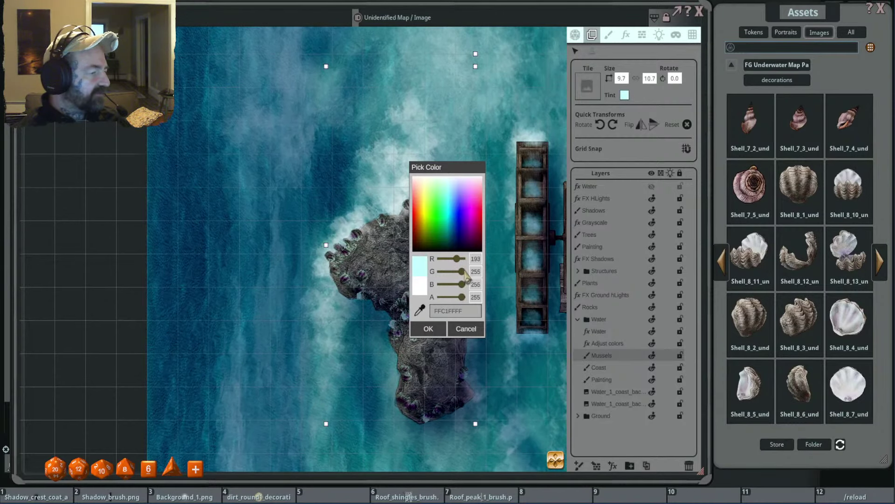
{"action": "left_click_drag", "start_coordinate": [462, 271], "coordinate": [459, 286]}
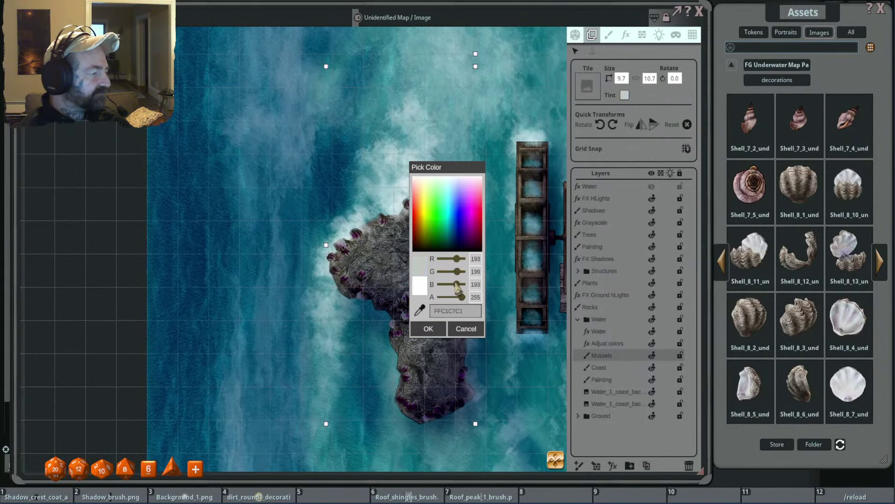
{"action": "scroll", "coordinate": [372, 289], "scroll_direction": "up", "scroll_amount": 3}
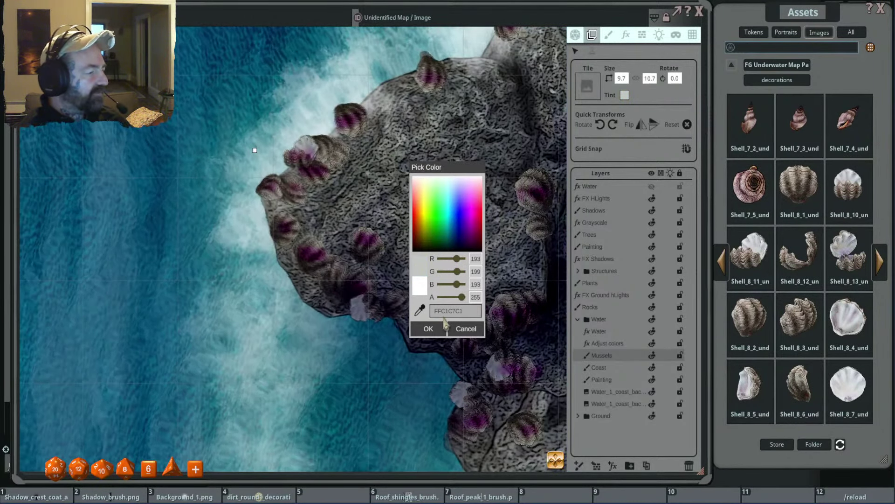
{"action": "left_click", "coordinate": [429, 329]}
{"action": "scroll", "coordinate": [430, 330], "scroll_direction": "down", "scroll_amount": 5}
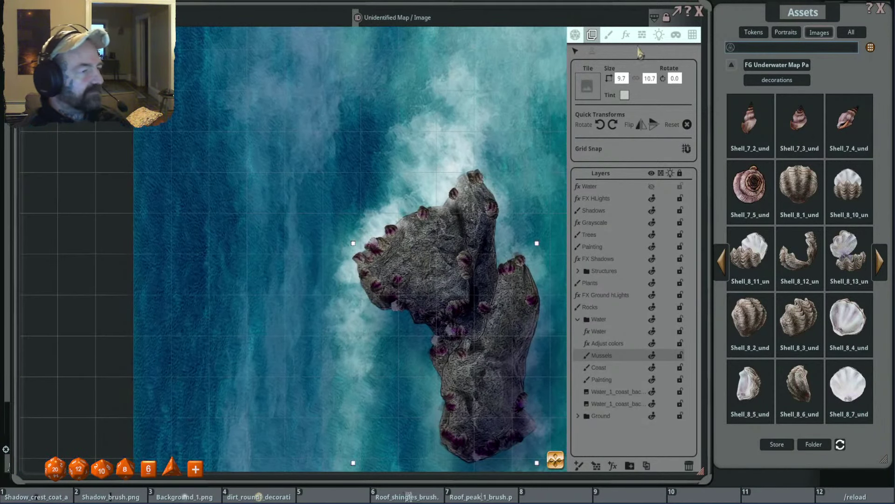
Raise the brightness of the Adjust colors effect in the Water folder to 59.
{"action": "left_click", "coordinate": [609, 344]}
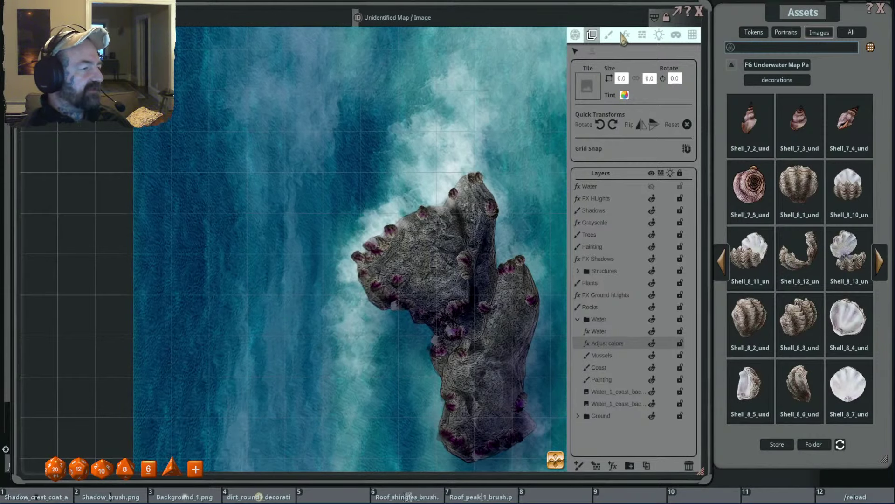
{"action": "left_click", "coordinate": [626, 35]}
{"action": "scroll", "coordinate": [425, 219], "scroll_direction": "up", "scroll_amount": 5}
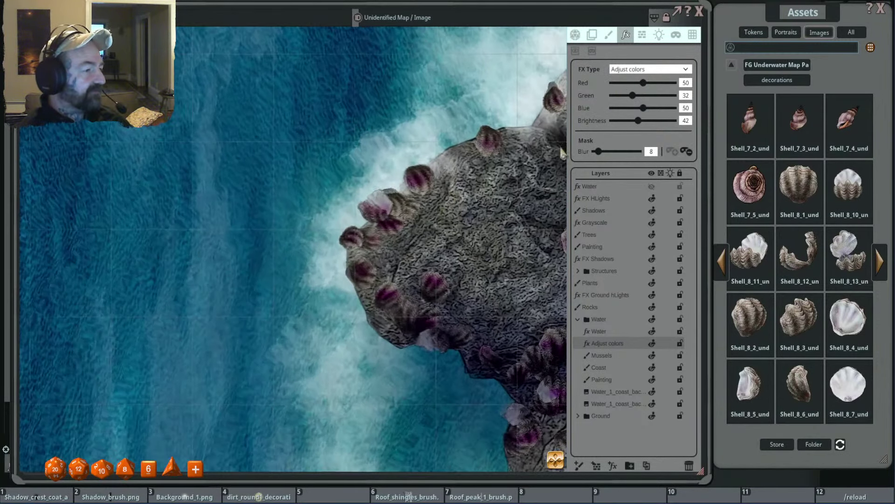
{"action": "left_click_drag", "start_coordinate": [635, 123], "coordinate": [648, 128]}
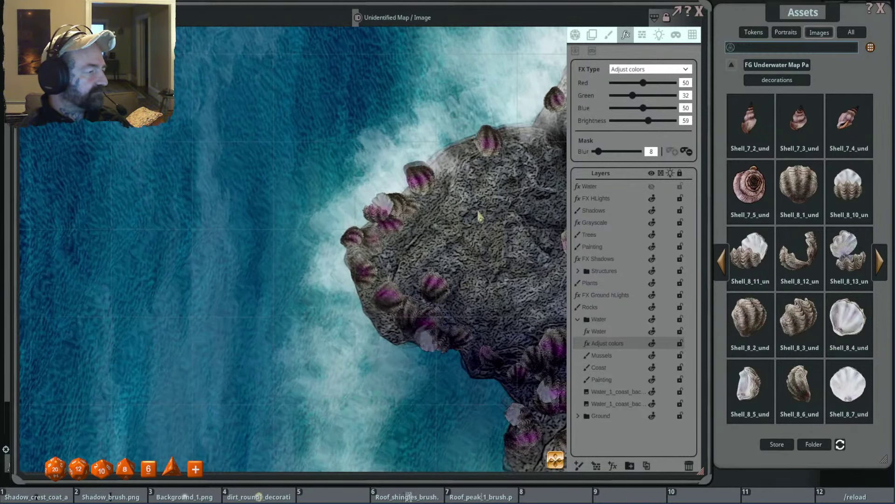
{"action": "scroll", "coordinate": [490, 221], "scroll_direction": "down", "scroll_amount": 3}
{"action": "left_click_drag", "start_coordinate": [490, 221], "coordinate": [416, 211]}
{"action": "scroll", "coordinate": [473, 236], "scroll_direction": "up", "scroll_amount": 3}
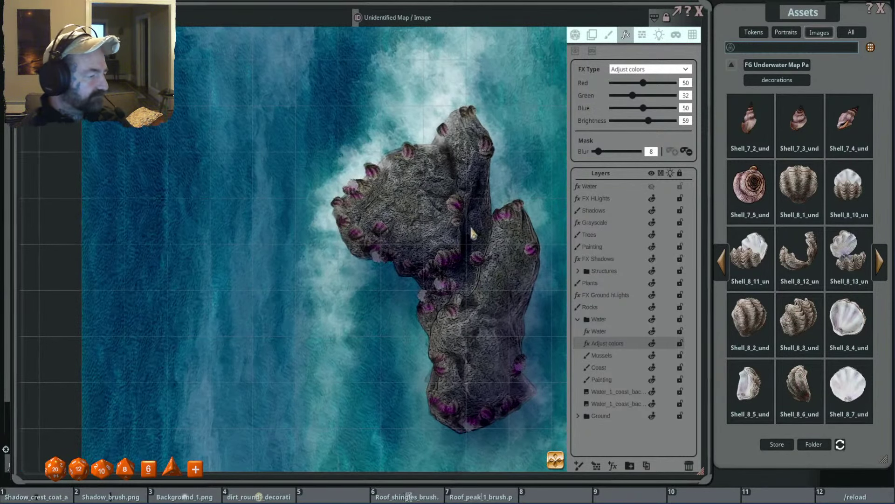
Compare the shells on the large rock and by the dock, and set the effect's green value to 39.
{"action": "scroll", "coordinate": [473, 236], "scroll_direction": "down", "scroll_amount": 6}
{"action": "left_click_drag", "start_coordinate": [522, 271], "coordinate": [439, 223]}
{"action": "scroll", "coordinate": [440, 223], "scroll_direction": "down", "scroll_amount": 3}
{"action": "scroll", "coordinate": [473, 174], "scroll_direction": "up", "scroll_amount": 5}
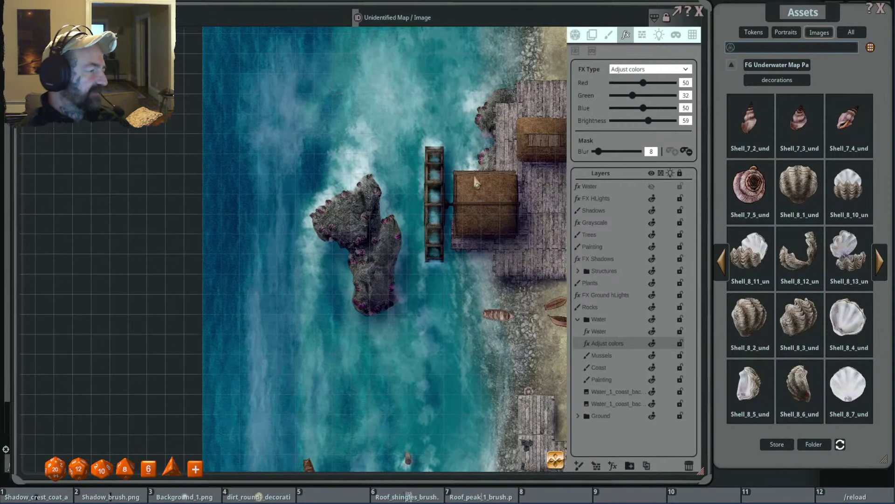
{"action": "scroll", "coordinate": [451, 180], "scroll_direction": "up", "scroll_amount": 2}
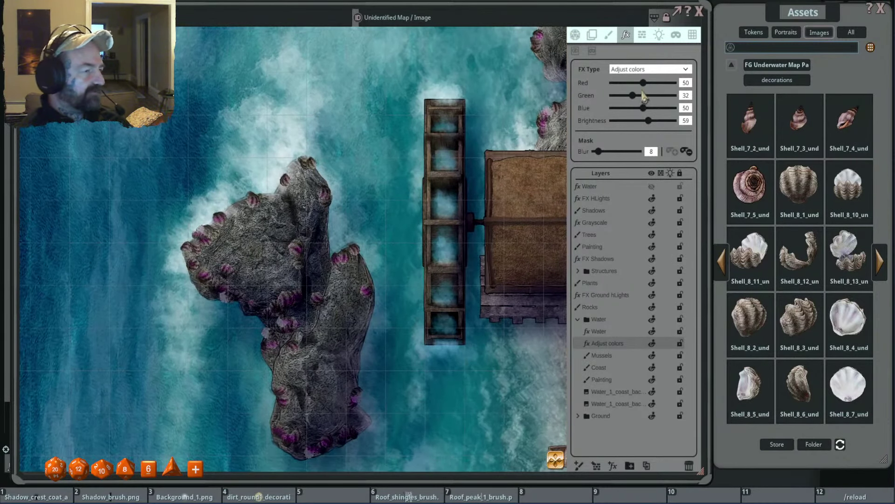
{"action": "left_click_drag", "start_coordinate": [634, 95], "coordinate": [637, 95]}
{"action": "scroll", "coordinate": [307, 251], "scroll_direction": "down", "scroll_amount": 2}
{"action": "scroll", "coordinate": [383, 242], "scroll_direction": "up", "scroll_amount": 1}
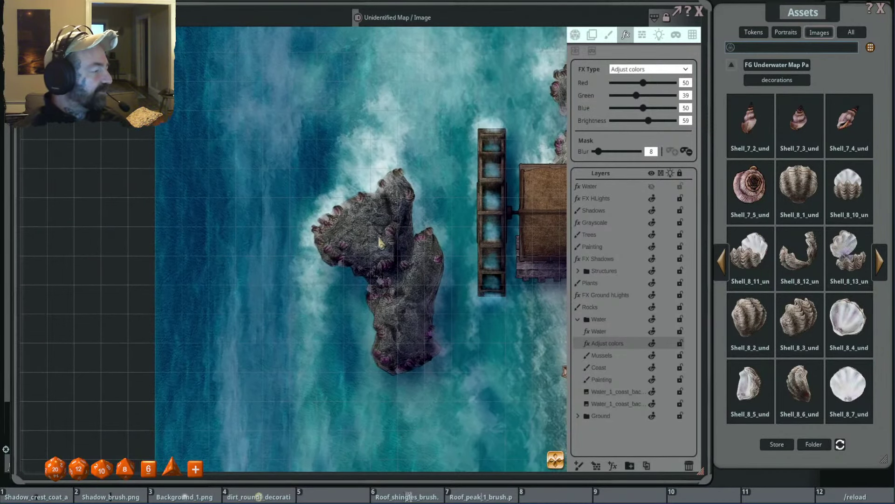
{"action": "scroll", "coordinate": [368, 226], "scroll_direction": "up", "scroll_amount": 2}
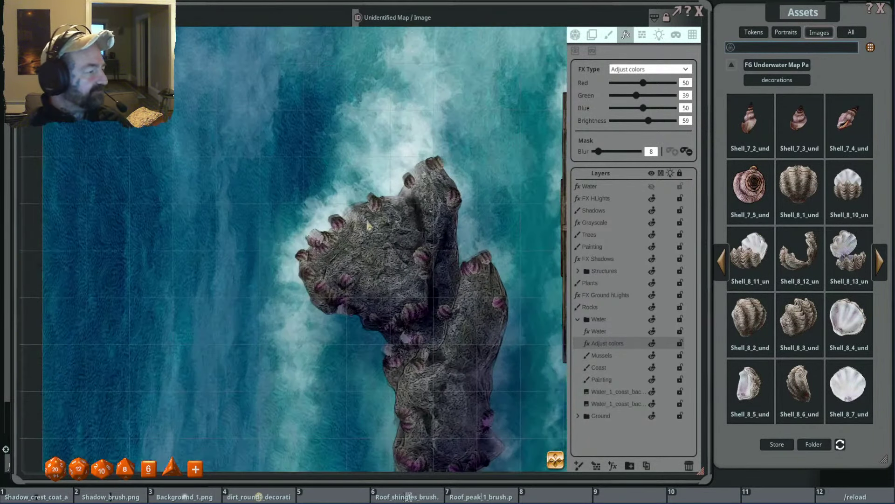
Set the effect's mask blur to 10 and its colours to red 58, green 45, blue 57 and brightness 46.
{"action": "left_click_drag", "start_coordinate": [599, 152], "coordinate": [629, 155]}
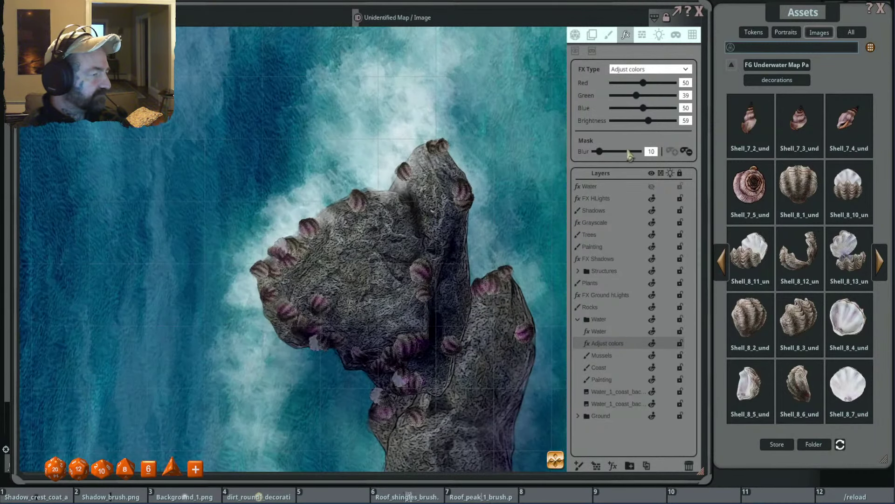
{"action": "left_click_drag", "start_coordinate": [648, 124], "coordinate": [644, 123]}
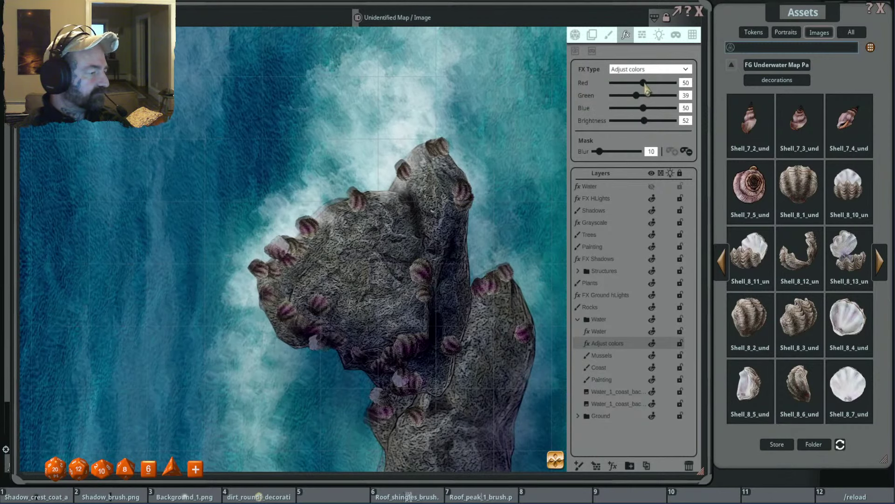
{"action": "mouse_move", "coordinate": [645, 84]}
{"action": "left_mouse_down"}
{"action": "mouse_move", "coordinate": [650, 107]}
{"action": "mouse_move", "coordinate": [641, 96]}
{"action": "left_mouse_up"}
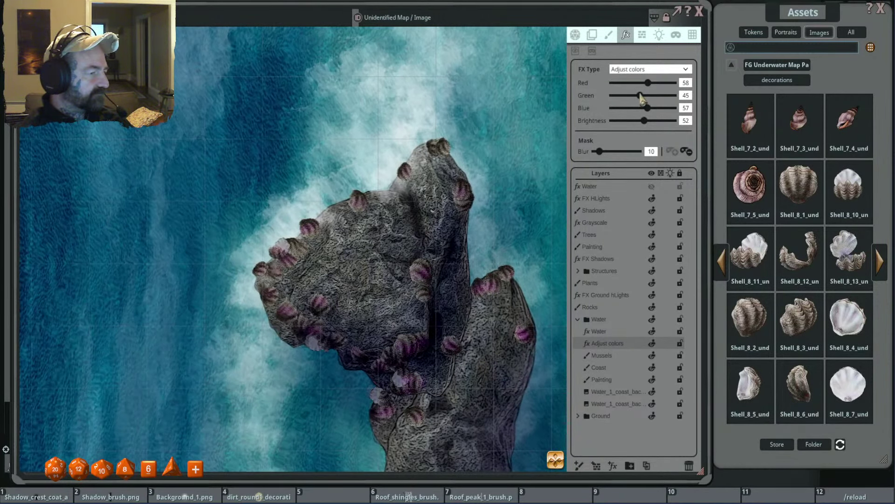
{"action": "left_click_drag", "start_coordinate": [645, 122], "coordinate": [641, 121]}
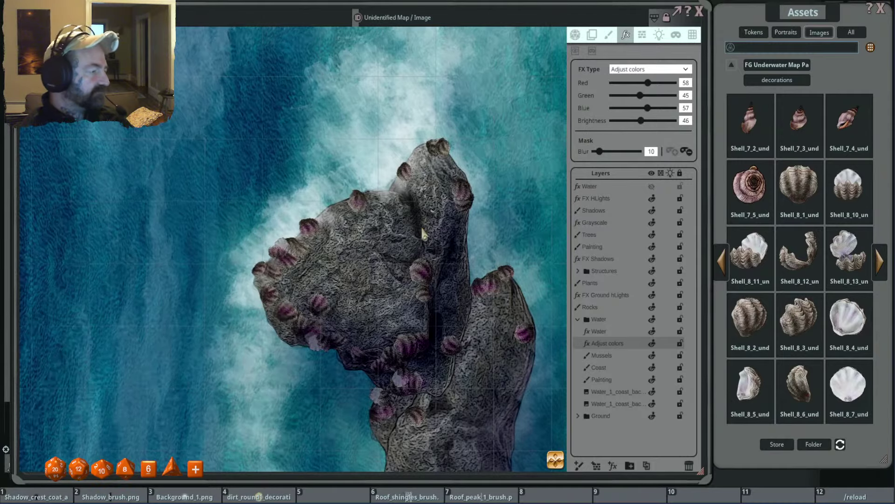
Examine the shells by the dock, then the village, piers and overall coastal map from near and far.
{"action": "scroll", "coordinate": [409, 217], "scroll_direction": "down", "scroll_amount": 5}
{"action": "scroll", "coordinate": [408, 217], "scroll_direction": "up", "scroll_amount": 5}
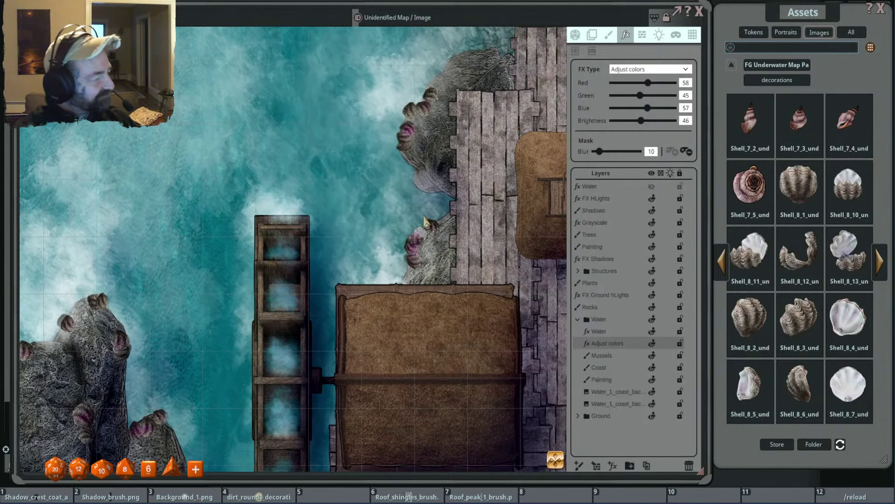
{"action": "scroll", "coordinate": [425, 221], "scroll_direction": "down", "scroll_amount": 5}
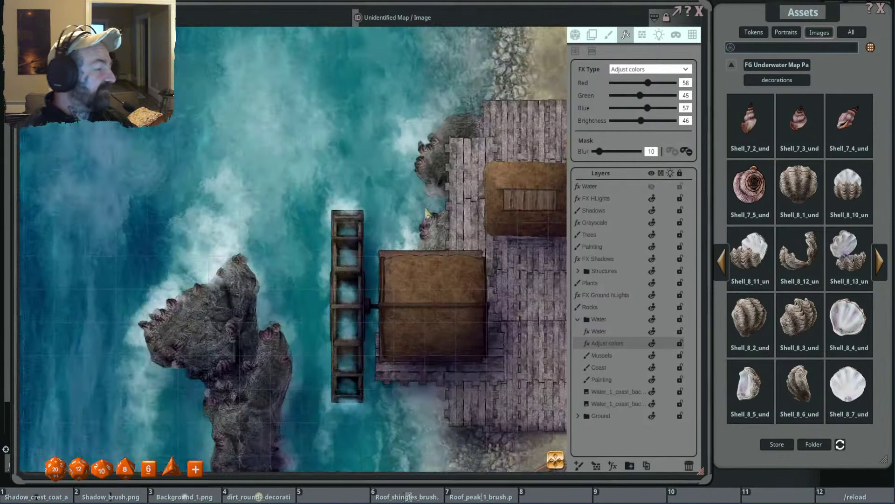
{"action": "scroll", "coordinate": [466, 291], "scroll_direction": "up", "scroll_amount": 2}
{"action": "scroll", "coordinate": [466, 291], "scroll_direction": "up", "scroll_amount": 5}
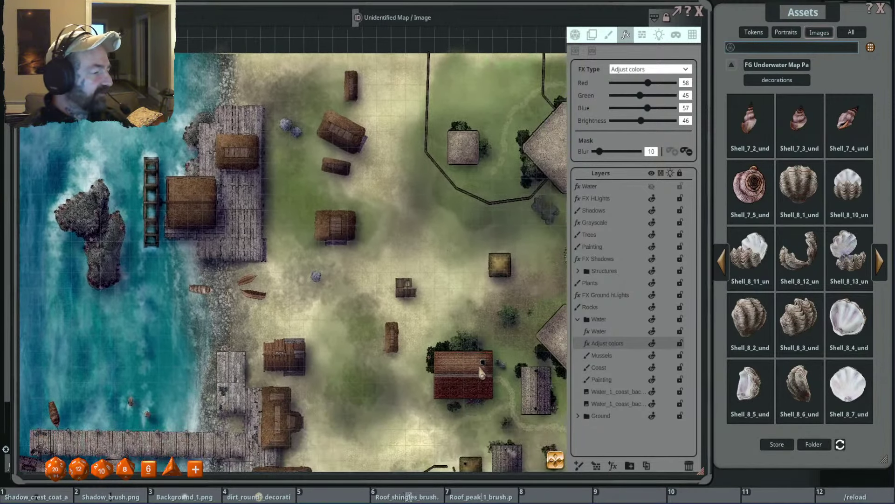
{"action": "scroll", "coordinate": [370, 405], "scroll_direction": "up", "scroll_amount": 2}
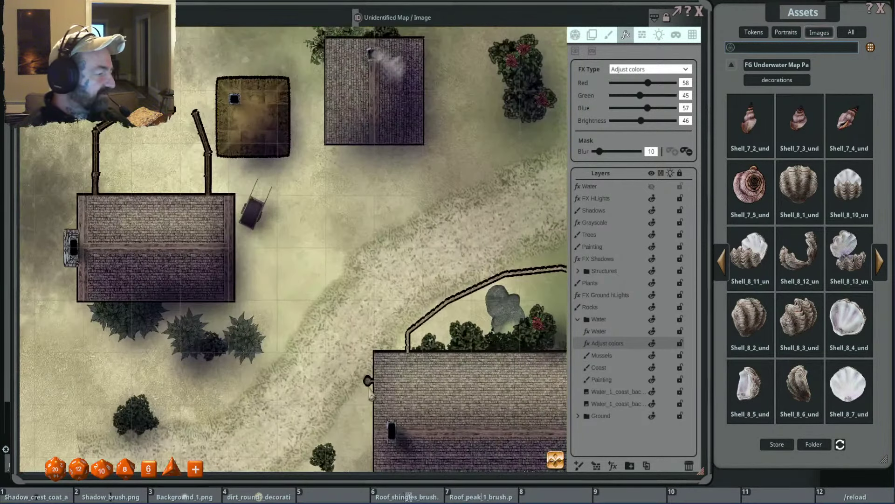
{"action": "scroll", "coordinate": [396, 326], "scroll_direction": "down", "scroll_amount": 5}
{"action": "scroll", "coordinate": [424, 242], "scroll_direction": "up", "scroll_amount": 2}
{"action": "scroll", "coordinate": [424, 242], "scroll_direction": "up", "scroll_amount": 2}
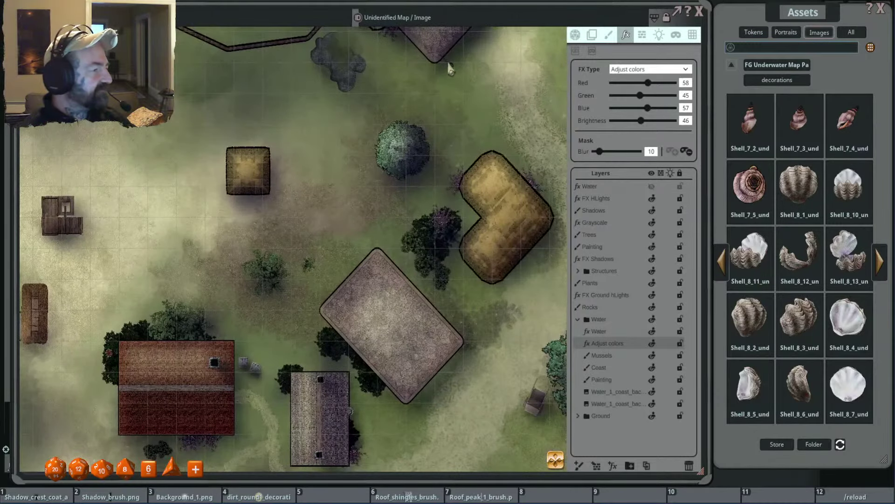
{"action": "scroll", "coordinate": [462, 264], "scroll_direction": "down", "scroll_amount": 5}
{"action": "scroll", "coordinate": [462, 263], "scroll_direction": "down", "scroll_amount": 3}
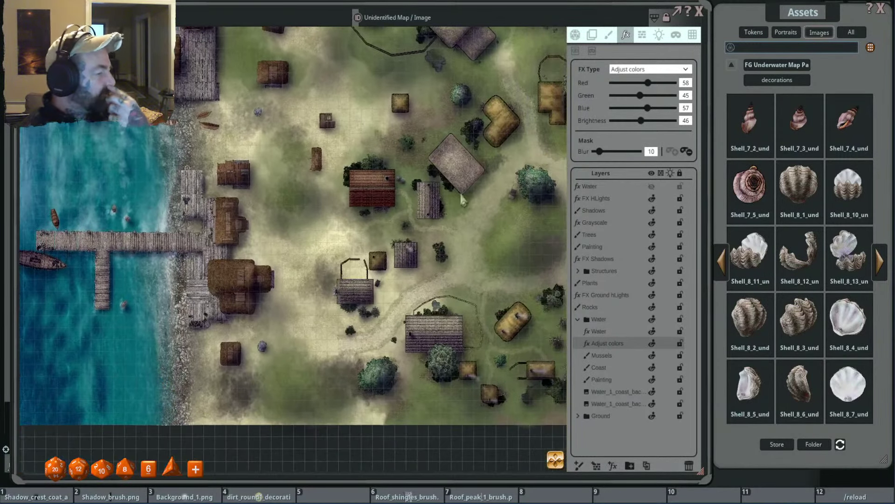
{"action": "scroll", "coordinate": [322, 280], "scroll_direction": "down", "scroll_amount": 2}
{"action": "left_click_drag", "start_coordinate": [312, 278], "coordinate": [355, 290]}
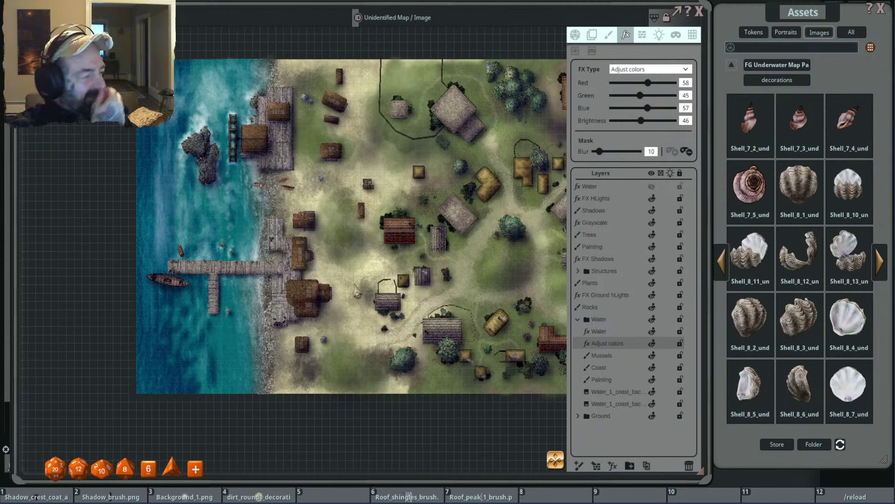
{"action": "scroll", "coordinate": [245, 223], "scroll_direction": "up", "scroll_amount": 3}
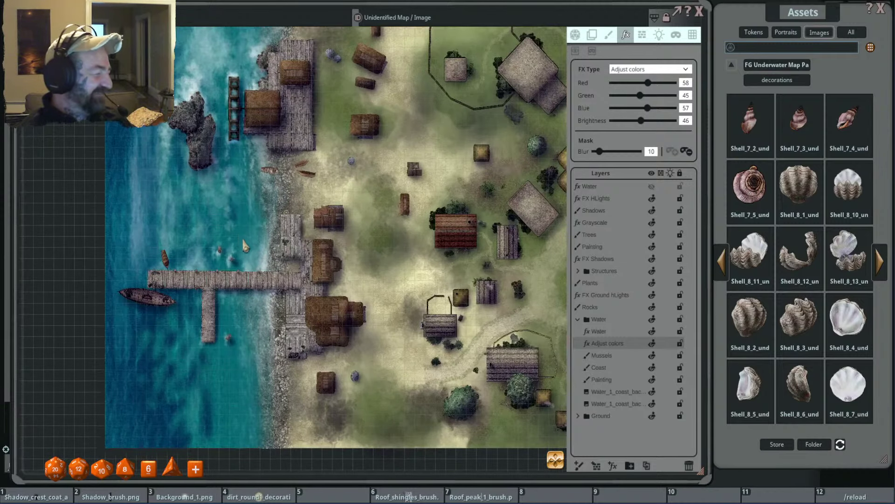
{"action": "scroll", "coordinate": [262, 268], "scroll_direction": "up", "scroll_amount": 4}
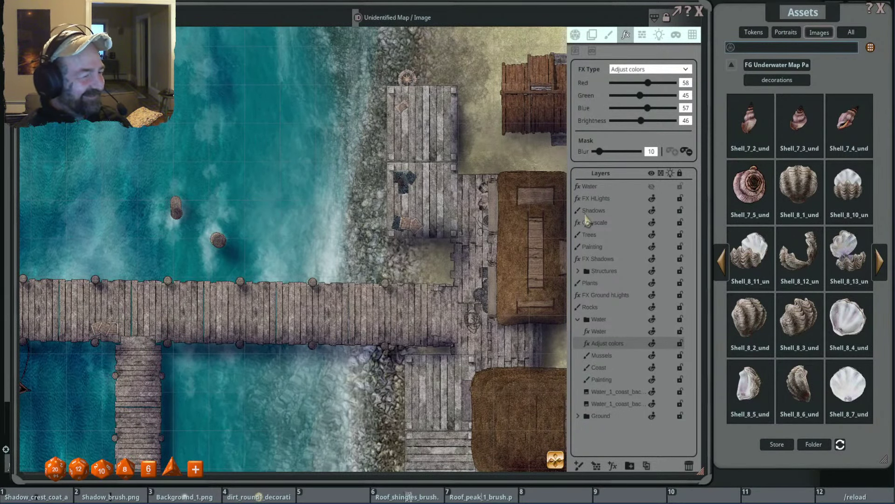
Select the Shadows layer and load the soft round brush for painting at the large rock.
{"action": "left_click", "coordinate": [309, 351]}
{"action": "scroll", "coordinate": [305, 434], "scroll_direction": "down", "scroll_amount": 7}
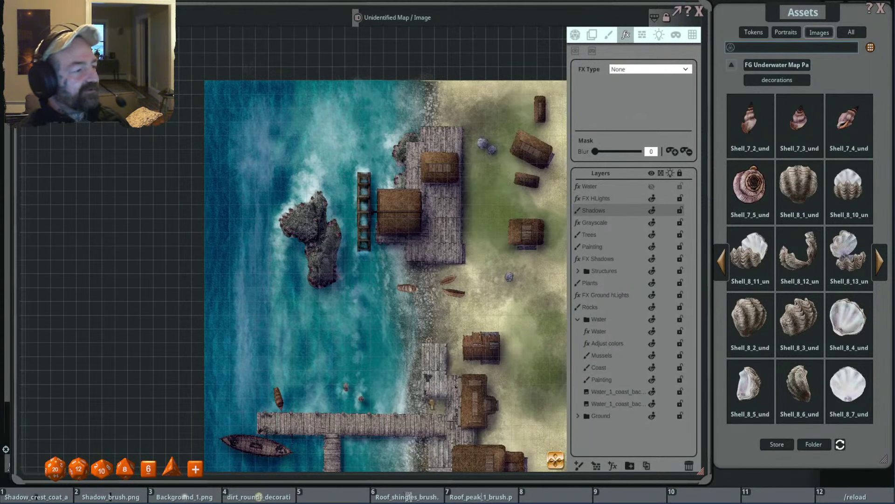
{"action": "left_click", "coordinate": [609, 35]}
{"action": "left_click", "coordinate": [181, 497]}
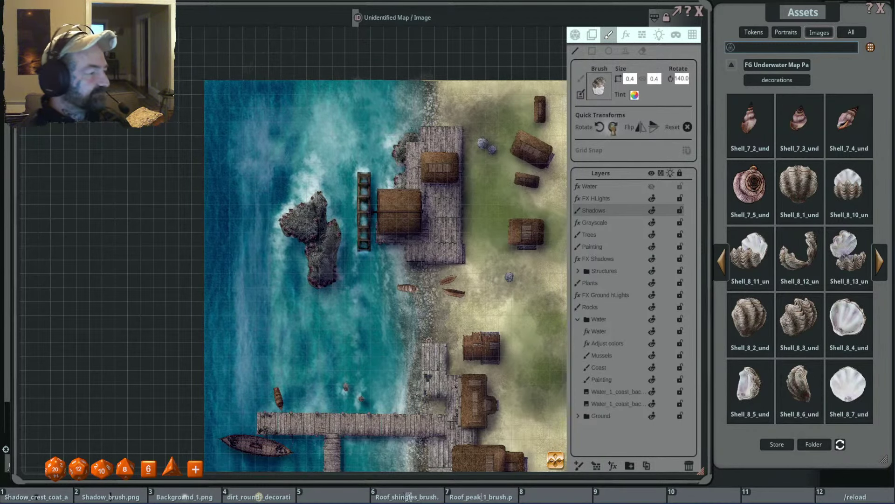
{"action": "scroll", "coordinate": [299, 240], "scroll_direction": "up", "scroll_amount": 5}
{"action": "scroll", "coordinate": [299, 240], "scroll_direction": "up", "scroll_amount": 3}
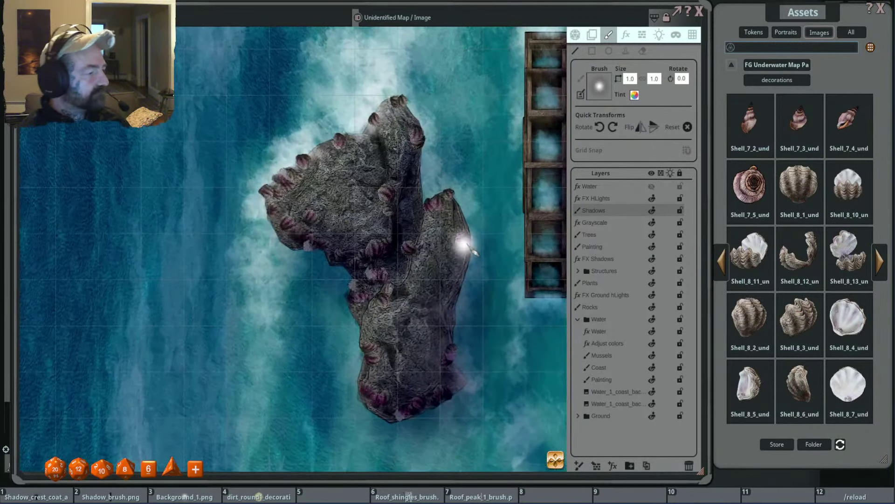
Set the brush tint to a semi-transparent dark navy with red 0, green 0 and blue 51.
{"action": "left_click", "coordinate": [635, 95]}
{"action": "left_click", "coordinate": [420, 269]}
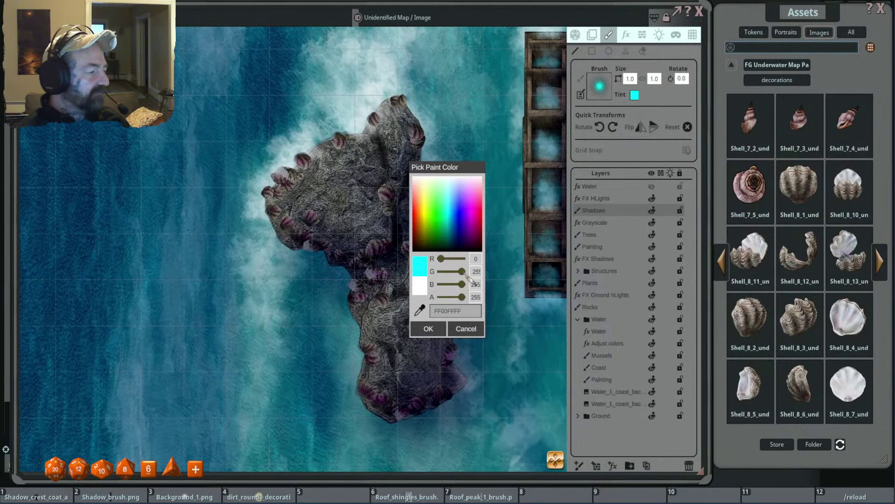
{"action": "mouse_move", "coordinate": [462, 271]}
{"action": "left_mouse_down"}
{"action": "mouse_move", "coordinate": [441, 271]}
{"action": "mouse_move", "coordinate": [457, 285]}
{"action": "mouse_move", "coordinate": [445, 285]}
{"action": "left_mouse_up"}
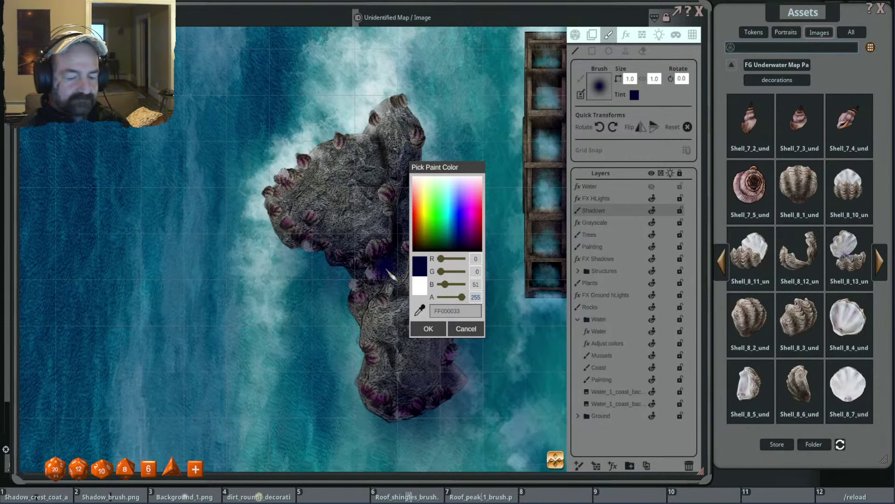
{"action": "key", "text": "Return"}
Paint soft navy shadows over the shells on the large rock's western edge and central notch with brush sizes 0.4 and 1.0.
{"action": "scroll", "coordinate": [371, 216], "scroll_direction": "down", "scroll_amount": 3, "text": "ctrl"}
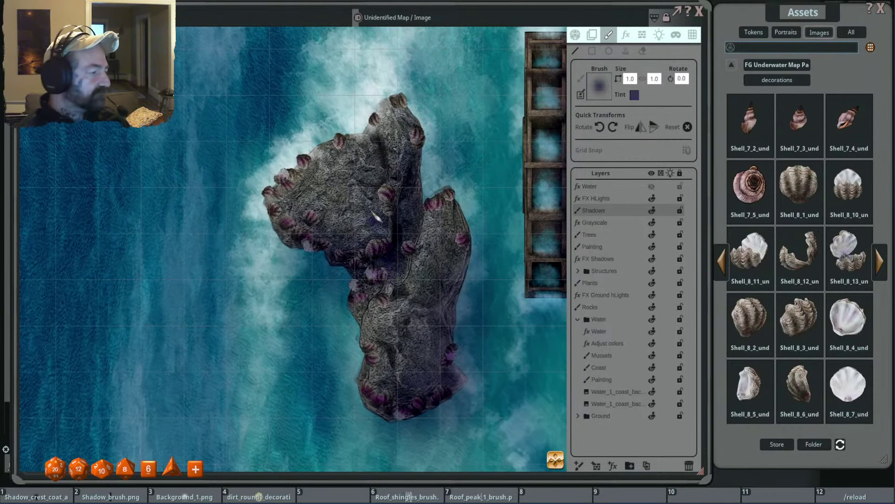
{"action": "left_click_drag", "start_coordinate": [360, 176], "coordinate": [418, 174]}
{"action": "scroll", "coordinate": [419, 175], "scroll_direction": "up", "scroll_amount": 2}
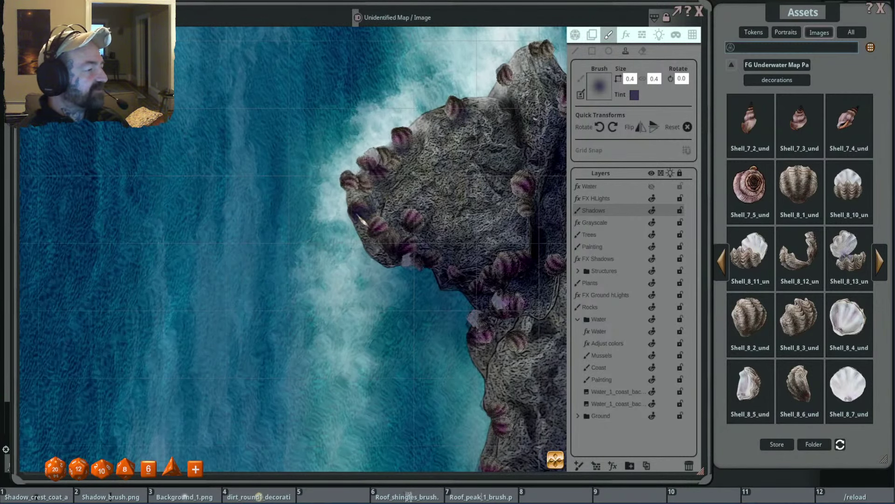
{"action": "scroll", "coordinate": [391, 247], "scroll_direction": "up", "scroll_amount": 6}
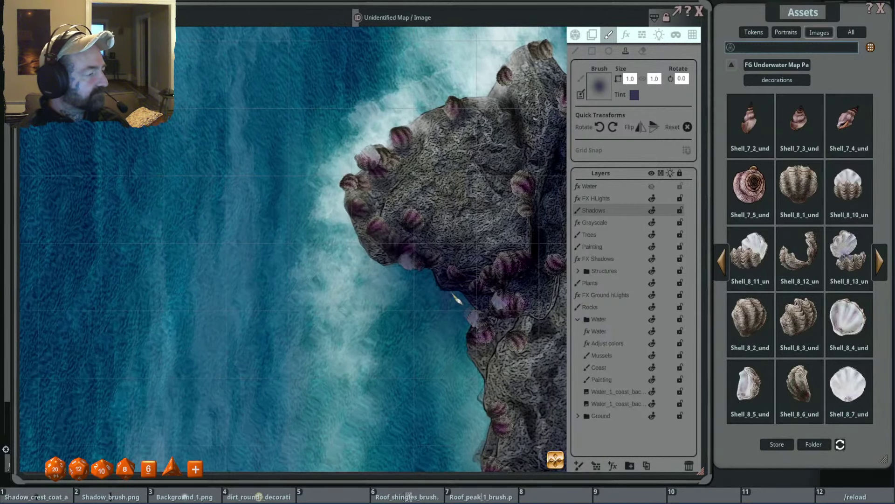
{"action": "scroll", "coordinate": [480, 261], "scroll_direction": "down", "scroll_amount": 5}
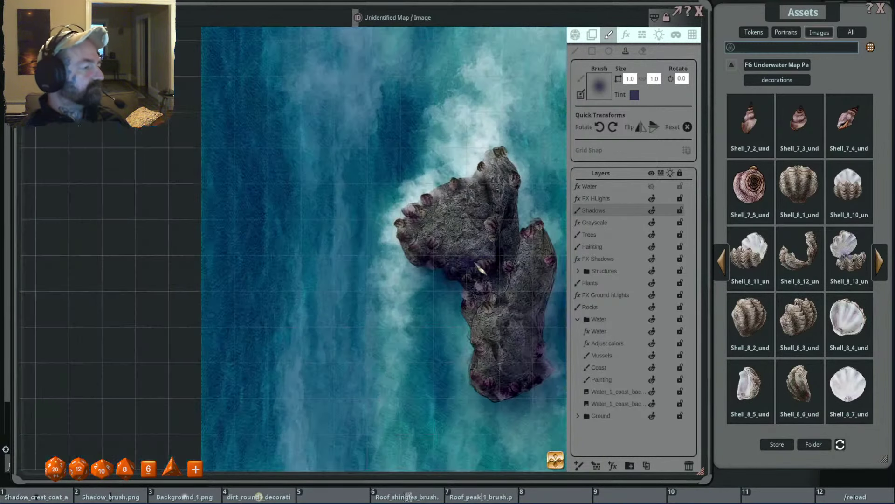
Add finer shadows among the shells across the large rock's middle, upper and eastern areas with brush sizes 0.4 and 0.6.
{"action": "left_click_drag", "start_coordinate": [526, 268], "coordinate": [456, 275]}
{"action": "scroll", "coordinate": [422, 244], "scroll_direction": "up", "scroll_amount": 2}
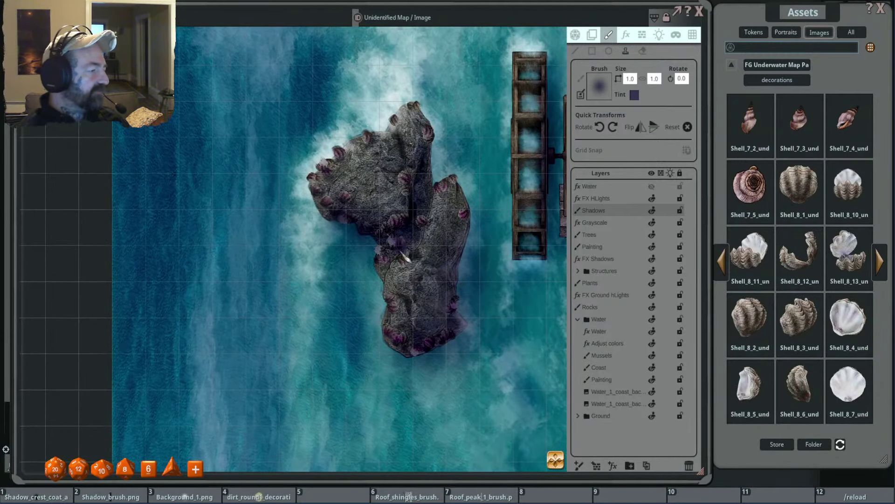
{"action": "scroll", "coordinate": [421, 244], "scroll_direction": "up", "scroll_amount": 2}
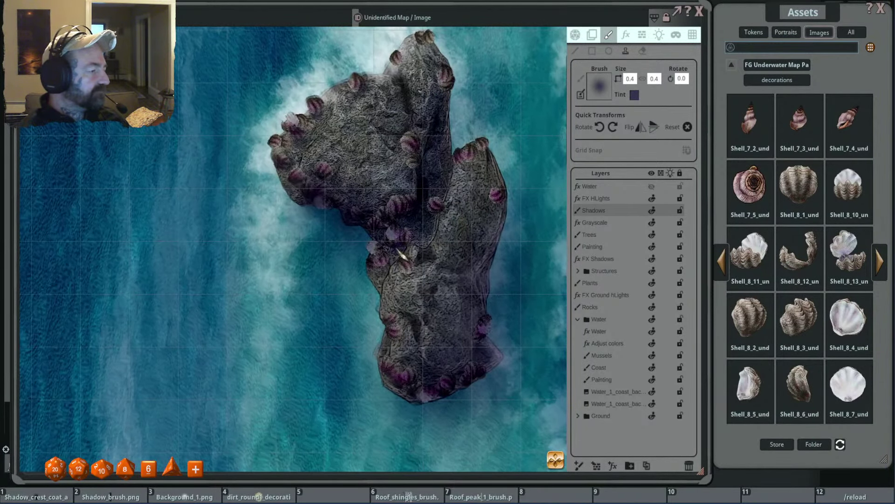
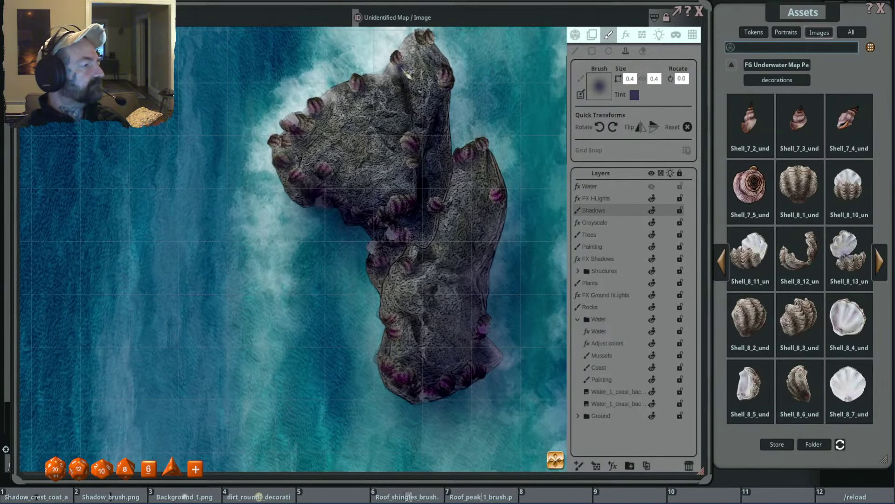
{"action": "scroll", "coordinate": [399, 206], "scroll_direction": "down", "scroll_amount": 3}
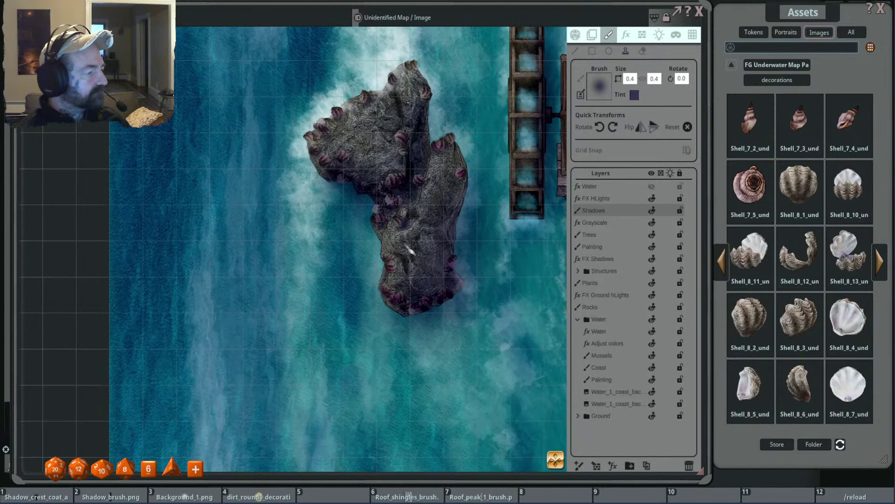
{"action": "scroll", "coordinate": [409, 250], "scroll_direction": "up", "scroll_amount": 2}
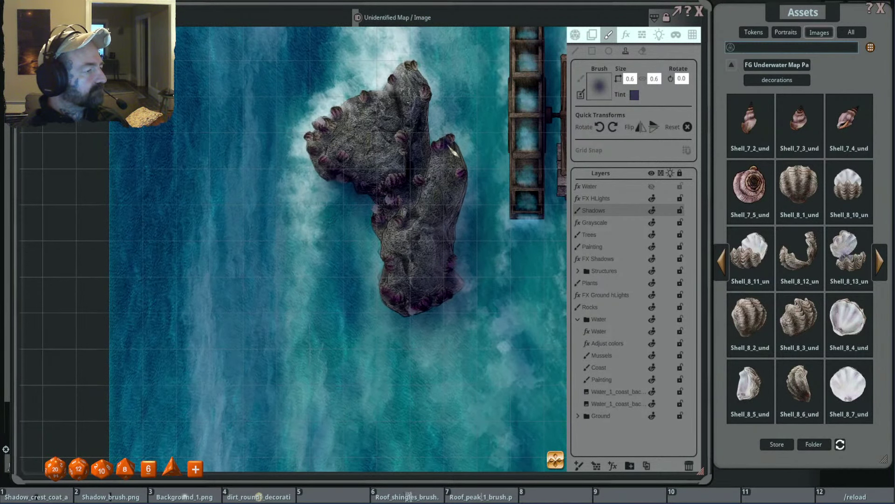
Shade the mussel shells on the two shore rocks beside the dock with the shadow brush at size 0.4.
{"action": "scroll", "coordinate": [457, 145], "scroll_direction": "up", "scroll_amount": 2}
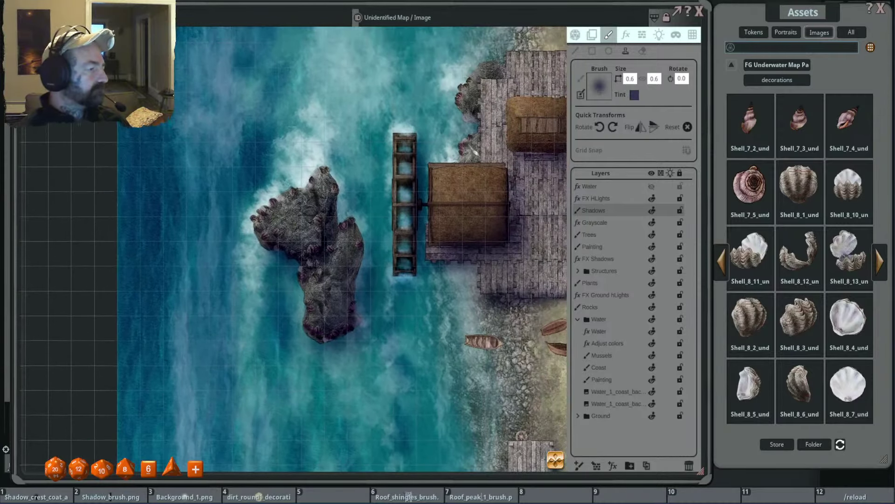
{"action": "scroll", "coordinate": [466, 139], "scroll_direction": "up", "scroll_amount": 3}
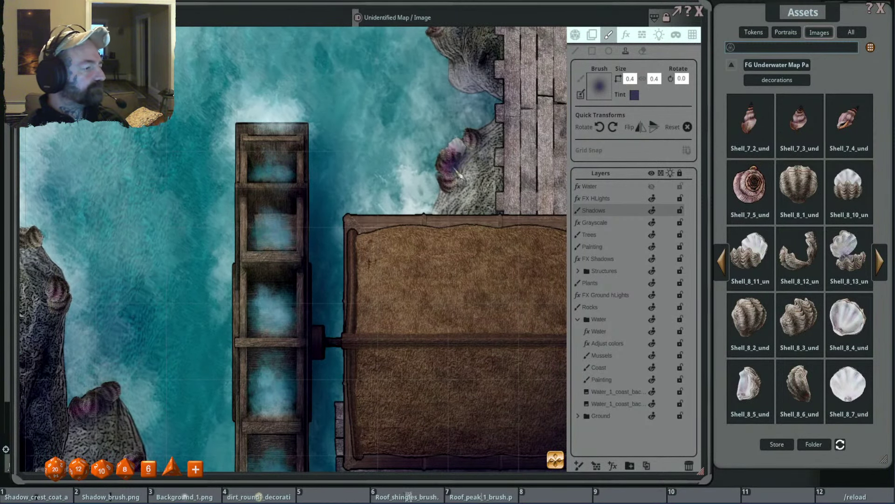
{"action": "scroll", "coordinate": [461, 140], "scroll_direction": "down", "scroll_amount": 2}
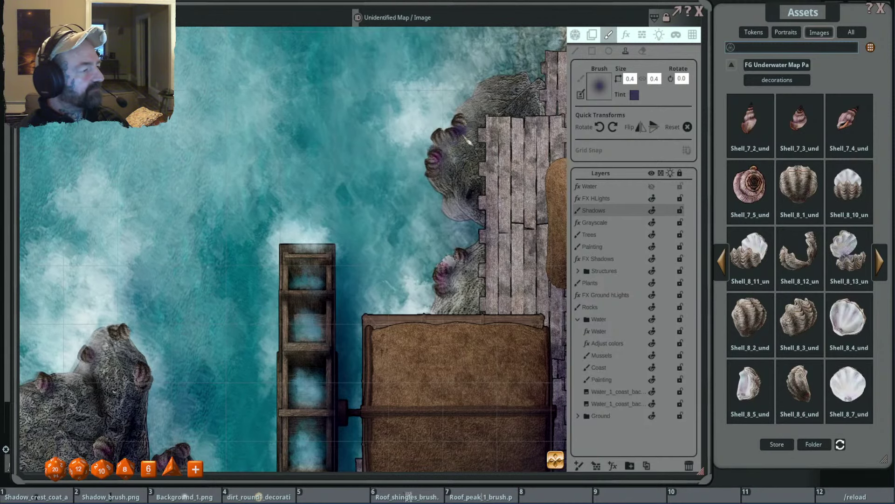
{"action": "scroll", "coordinate": [467, 202], "scroll_direction": "down", "scroll_amount": 2}
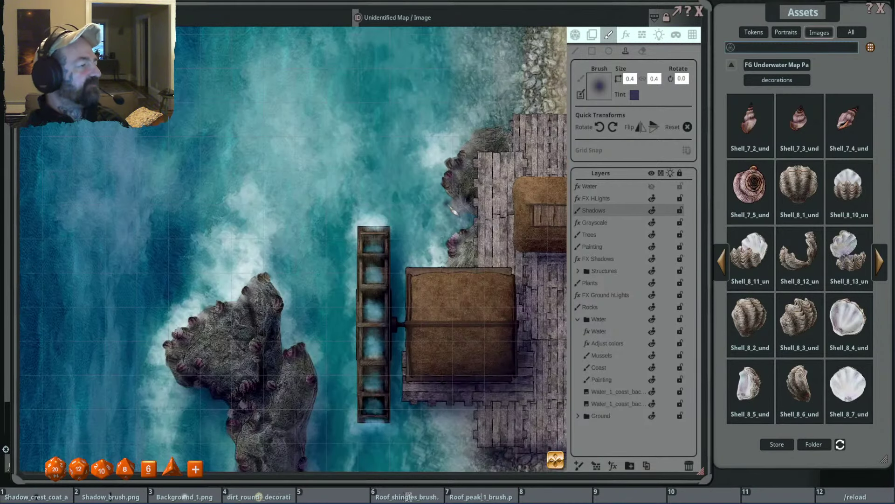
Examine the shaded rocks, dock buildings and surrounding coastline from near and far.
{"action": "left_click_drag", "start_coordinate": [377, 324], "coordinate": [432, 190]}
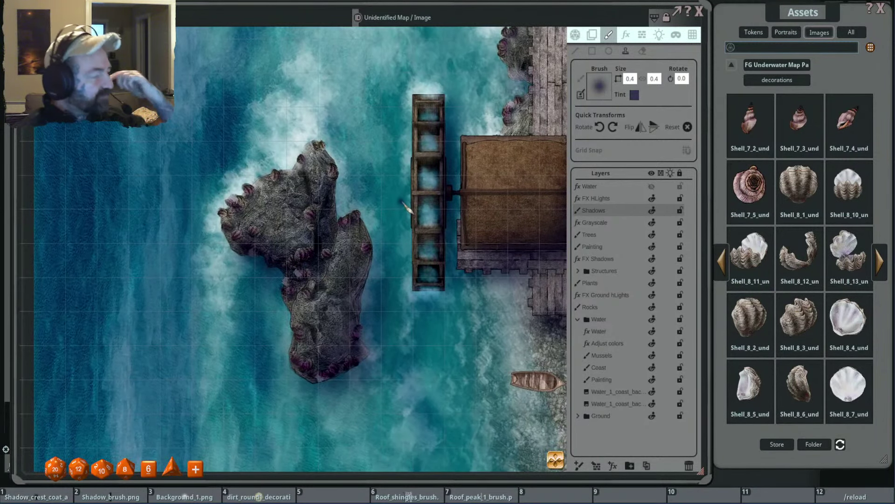
{"action": "scroll", "coordinate": [406, 205], "scroll_direction": "down", "scroll_amount": 3}
{"action": "left_click_drag", "start_coordinate": [380, 237], "coordinate": [367, 206]}
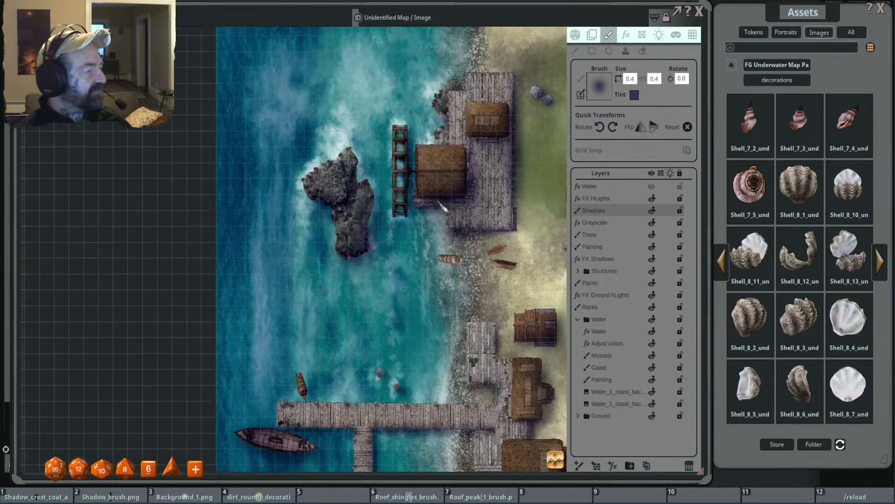
{"action": "scroll", "coordinate": [444, 208], "scroll_direction": "up", "scroll_amount": 3}
{"action": "scroll", "coordinate": [422, 217], "scroll_direction": "down", "scroll_amount": 4}
{"action": "scroll", "coordinate": [422, 217], "scroll_direction": "up", "scroll_amount": 1}
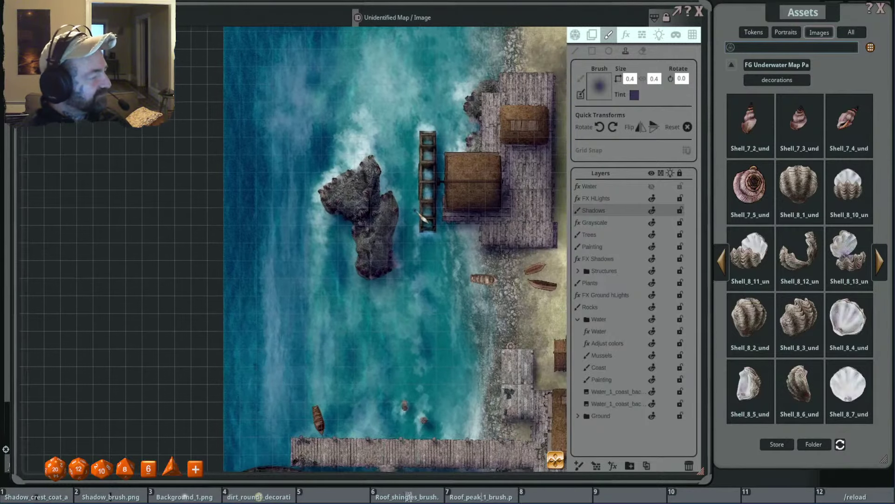
{"action": "scroll", "coordinate": [428, 217], "scroll_direction": "down", "scroll_amount": 1}
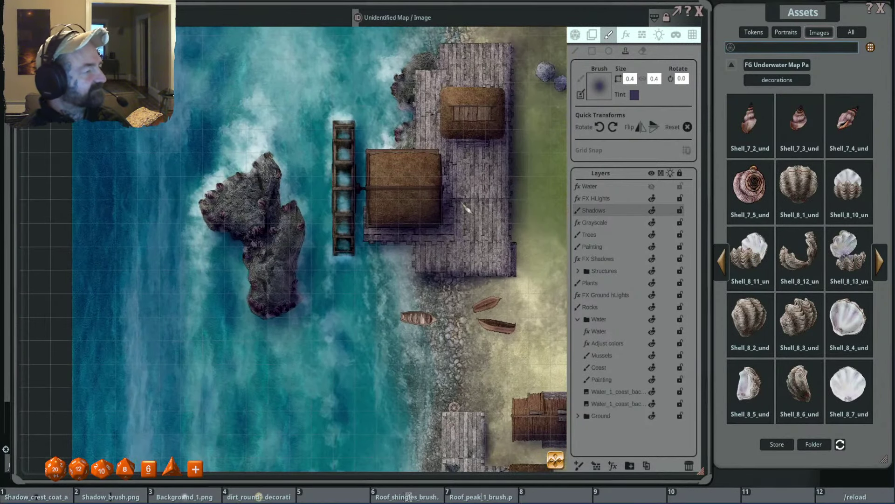
{"action": "scroll", "coordinate": [469, 207], "scroll_direction": "down", "scroll_amount": 2}
{"action": "scroll", "coordinate": [384, 191], "scroll_direction": "up", "scroll_amount": 2}
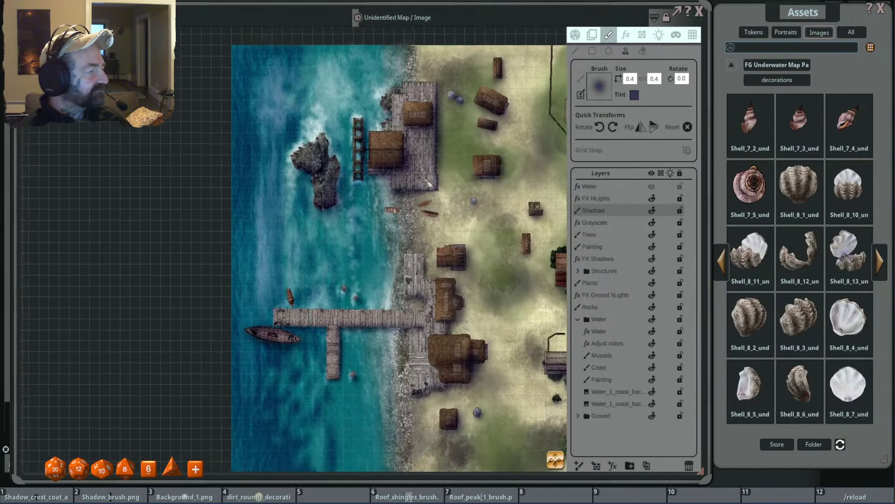
Paint shadows over the water inside the waterwheel's openings, using brush sizes 1.3 and 0.6.
{"action": "scroll", "coordinate": [384, 186], "scroll_direction": "up", "scroll_amount": 4}
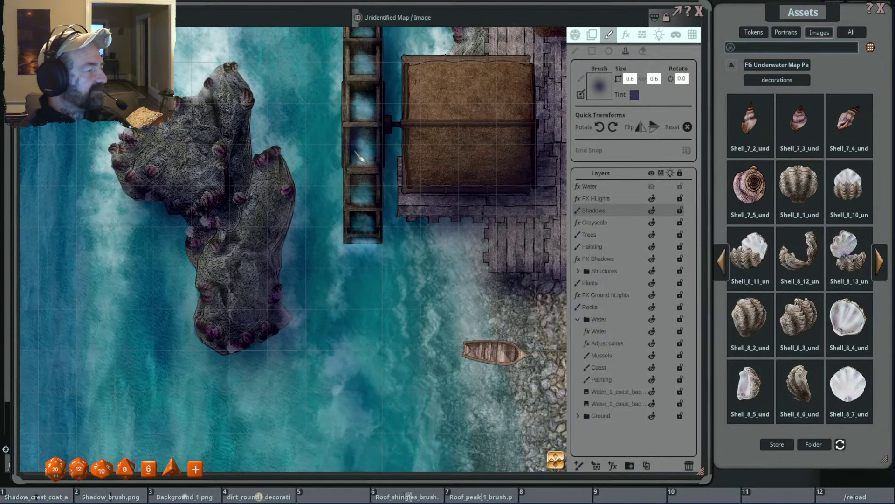
{"action": "scroll", "coordinate": [360, 157], "scroll_direction": "up", "scroll_amount": 7}
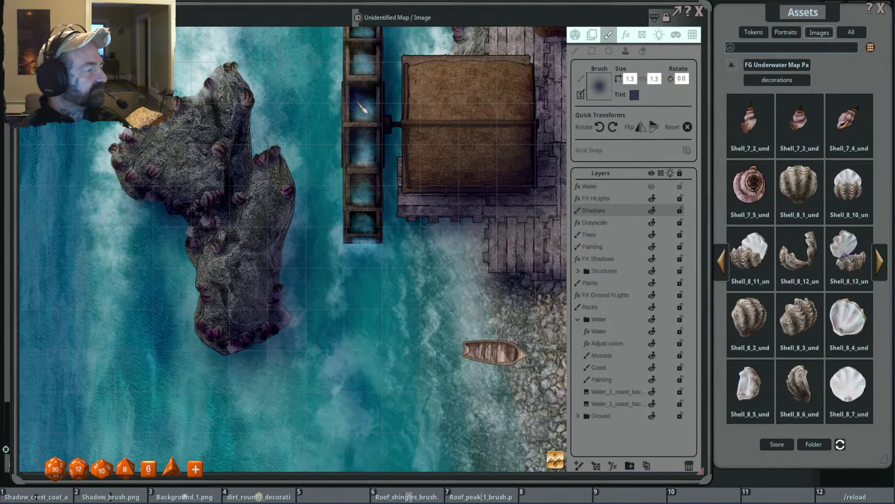
{"action": "scroll", "coordinate": [368, 192], "scroll_direction": "down", "scroll_amount": 7}
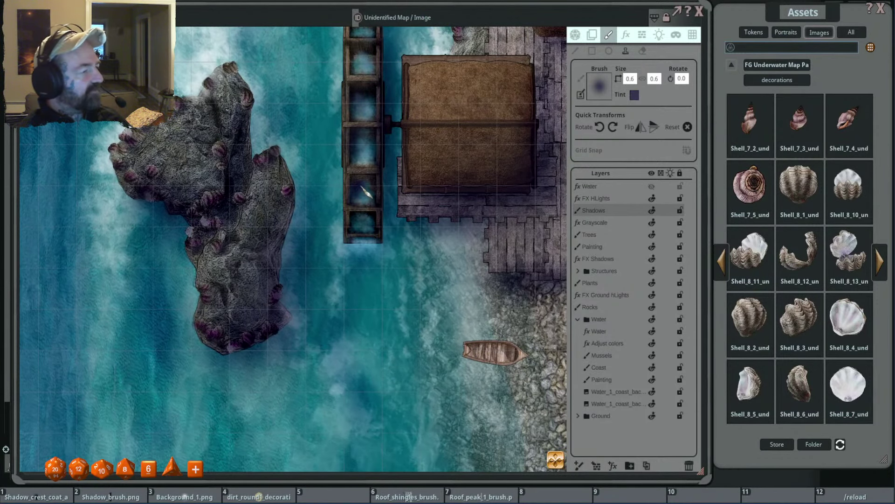
{"action": "scroll", "coordinate": [361, 232], "scroll_direction": "down", "scroll_amount": 5}
{"action": "scroll", "coordinate": [402, 205], "scroll_direction": "up", "scroll_amount": 5}
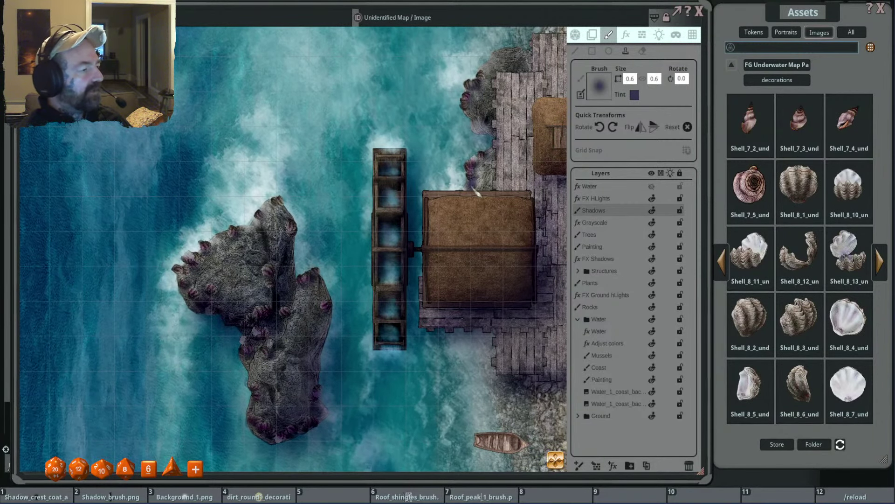
Enlarge the shadow brush to size 1.6 and darken the gap between the shore rocks along the dock edge.
{"action": "scroll", "coordinate": [430, 176], "scroll_direction": "down", "scroll_amount": 4}
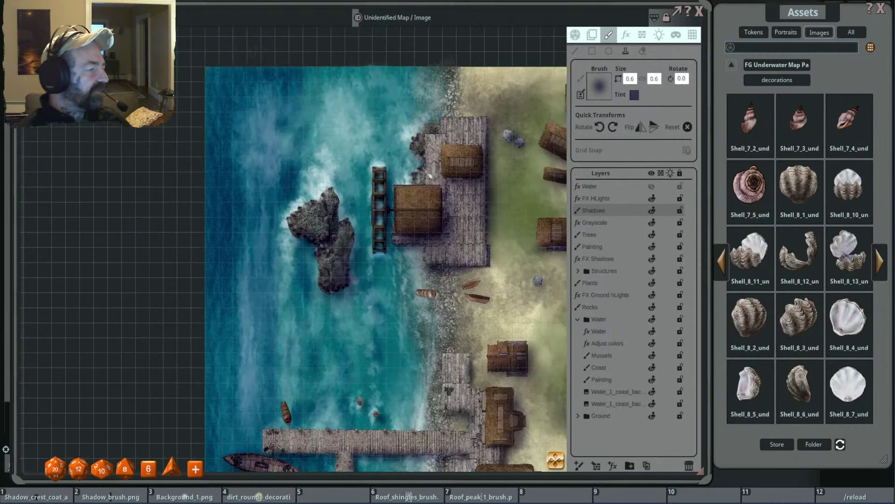
{"action": "scroll", "coordinate": [430, 176], "scroll_direction": "up", "scroll_amount": 5}
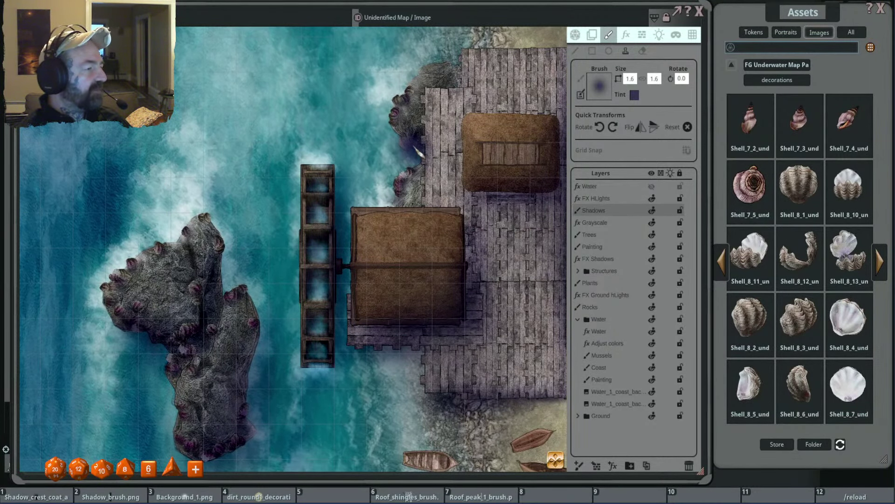
{"action": "scroll", "coordinate": [416, 160], "scroll_direction": "down", "scroll_amount": 3}
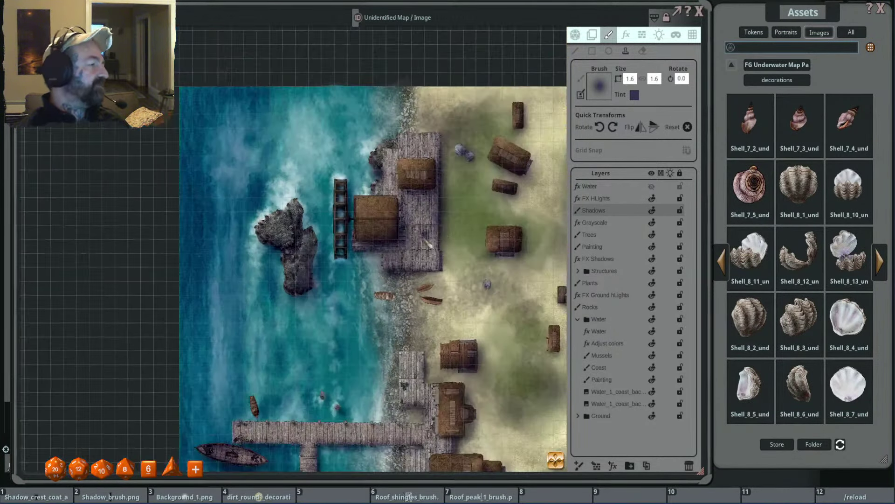
{"action": "scroll", "coordinate": [415, 202], "scroll_direction": "up", "scroll_amount": 2}
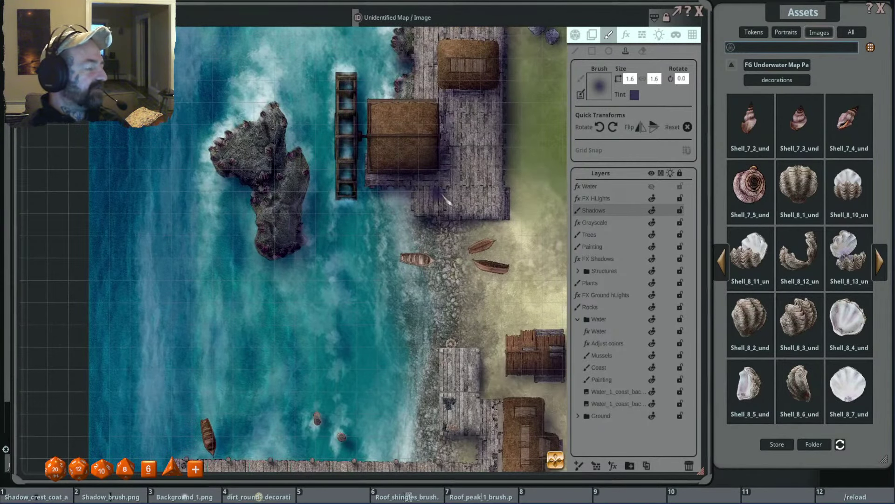
{"action": "scroll", "coordinate": [405, 198], "scroll_direction": "down", "scroll_amount": 3}
{"action": "scroll", "coordinate": [450, 198], "scroll_direction": "up", "scroll_amount": 2}
Shade the ground below the boardwalk and the shoreline beside the long pier with brush size 0.5.
{"action": "scroll", "coordinate": [336, 238], "scroll_direction": "up", "scroll_amount": 8}
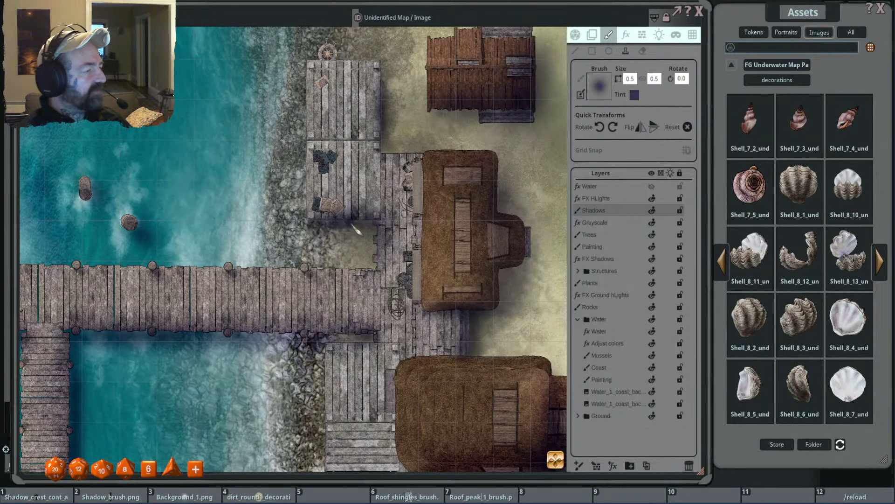
{"action": "scroll", "coordinate": [456, 215], "scroll_direction": "down", "scroll_amount": 3}
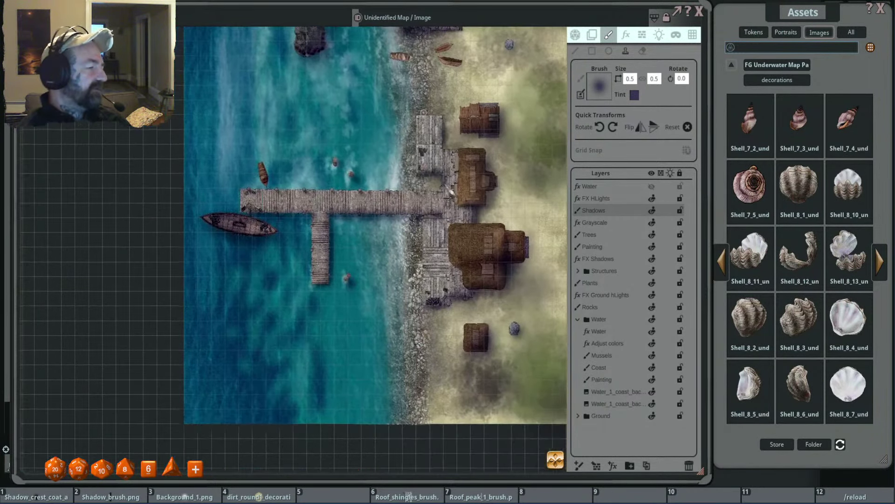
{"action": "scroll", "coordinate": [451, 192], "scroll_direction": "up", "scroll_amount": 2}
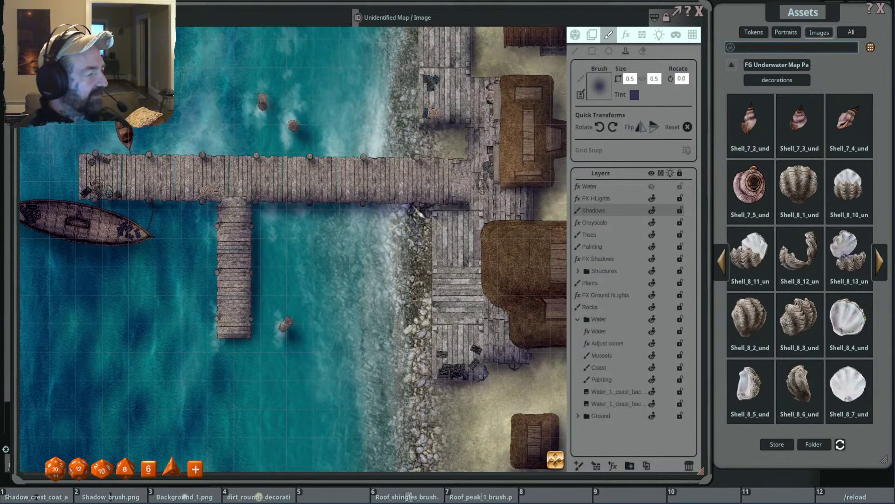
{"action": "scroll", "coordinate": [468, 159], "scroll_direction": "down", "scroll_amount": 4}
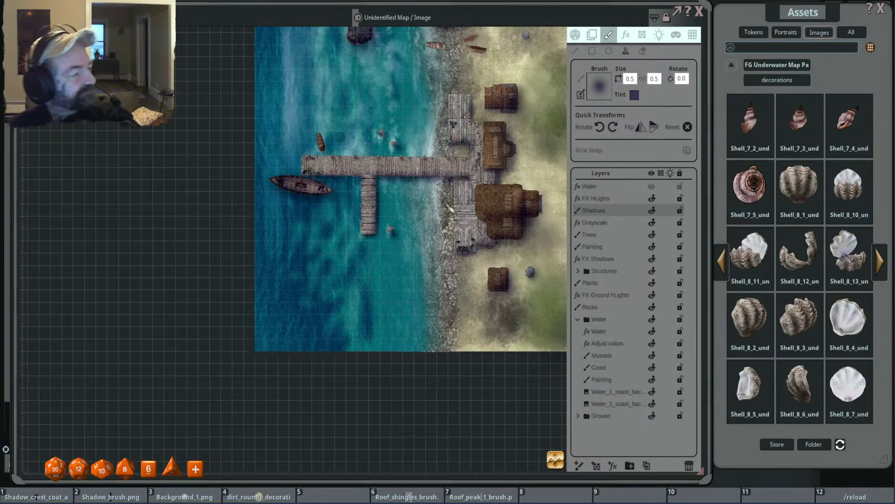
Paint shadows beside the three rowboats at the shoreline with brush size 0.8.
{"action": "scroll", "coordinate": [411, 186], "scroll_direction": "down", "scroll_amount": 2}
{"action": "scroll", "coordinate": [349, 191], "scroll_direction": "up", "scroll_amount": 3}
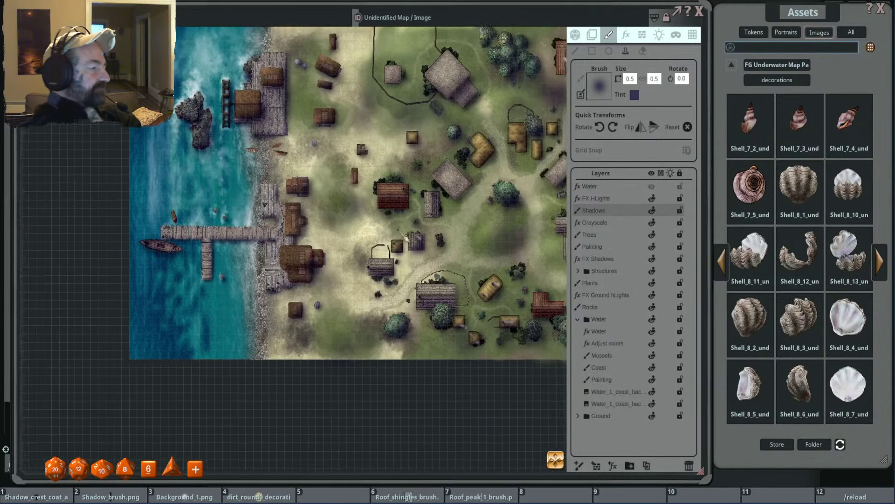
{"action": "scroll", "coordinate": [441, 219], "scroll_direction": "up", "scroll_amount": 3}
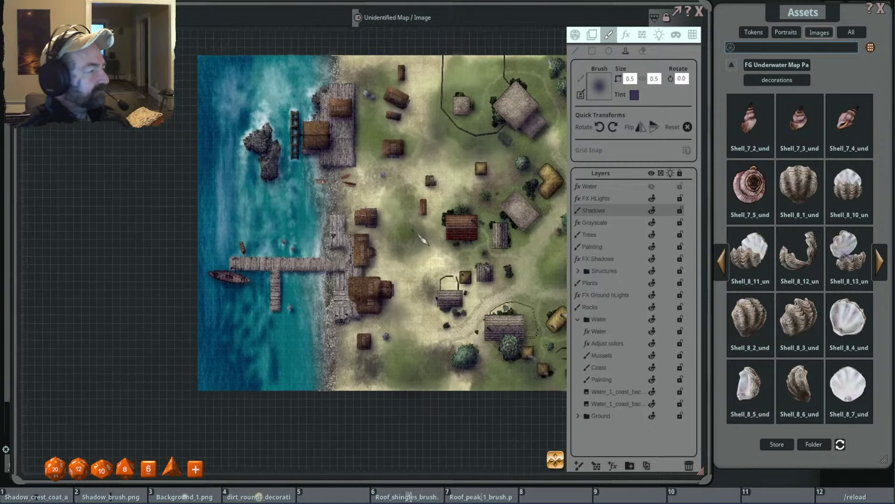
{"action": "left_click_drag", "start_coordinate": [362, 205], "coordinate": [429, 204]}
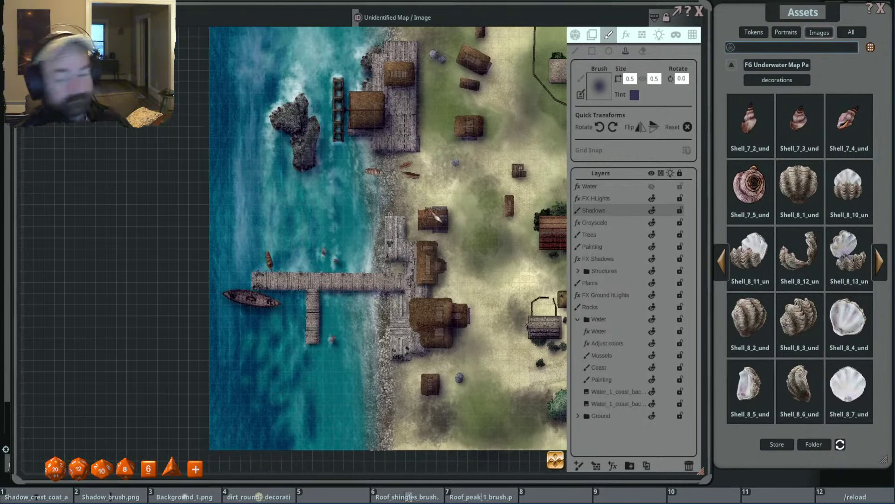
{"action": "scroll", "coordinate": [450, 209], "scroll_direction": "down", "scroll_amount": 1}
{"action": "scroll", "coordinate": [450, 209], "scroll_direction": "up", "scroll_amount": 3}
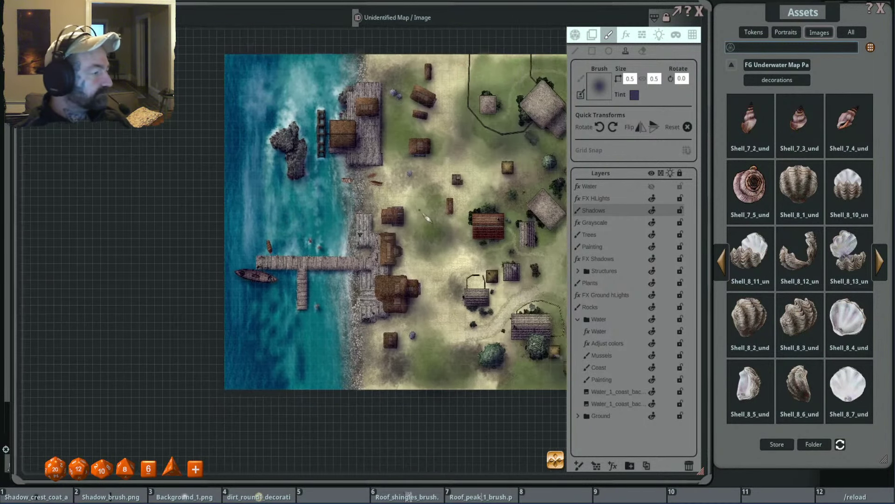
{"action": "scroll", "coordinate": [294, 250], "scroll_direction": "up", "scroll_amount": 2}
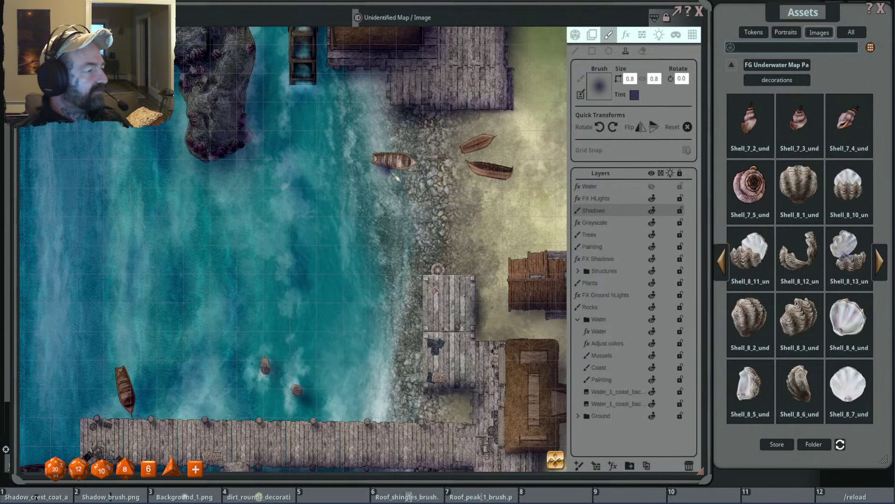
{"action": "left_click_drag", "start_coordinate": [410, 175], "coordinate": [416, 178]}
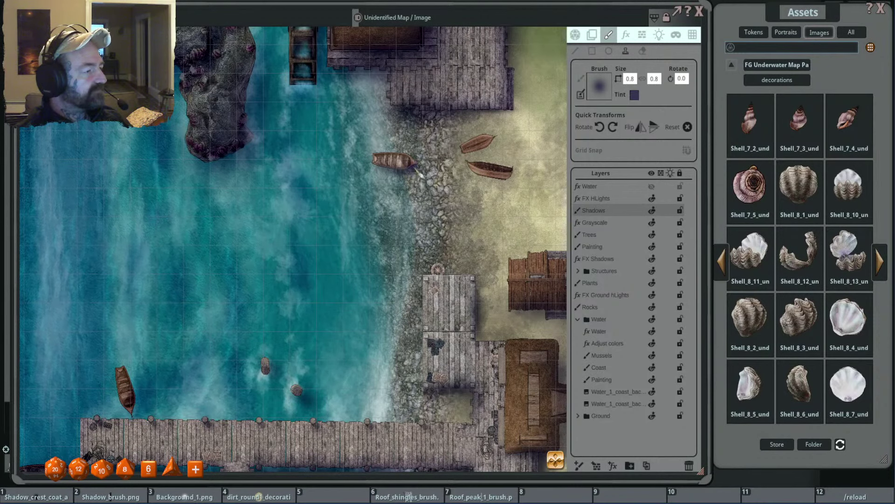
{"action": "left_click", "coordinate": [470, 159]}
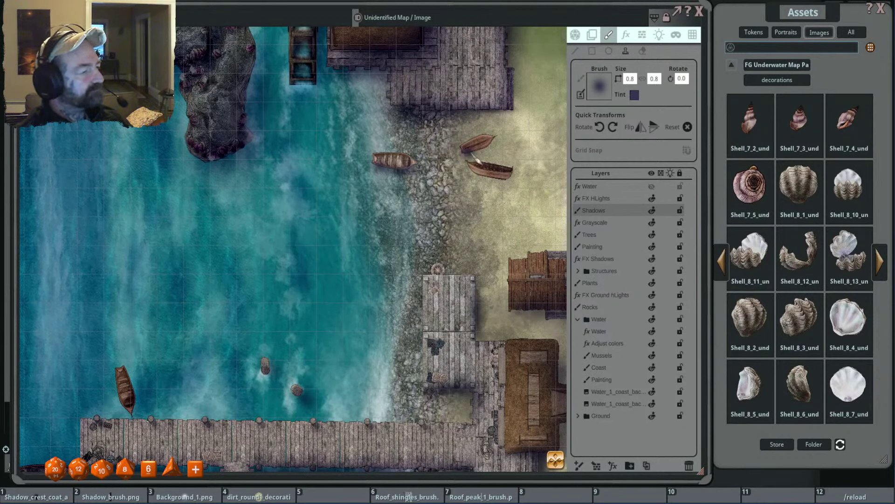
{"action": "mouse_move", "coordinate": [471, 155]}
{"action": "left_mouse_down"}
{"action": "mouse_move", "coordinate": [494, 143]}
{"action": "mouse_move", "coordinate": [478, 161]}
{"action": "mouse_move", "coordinate": [481, 179]}
{"action": "mouse_move", "coordinate": [498, 181]}
{"action": "left_mouse_up"}
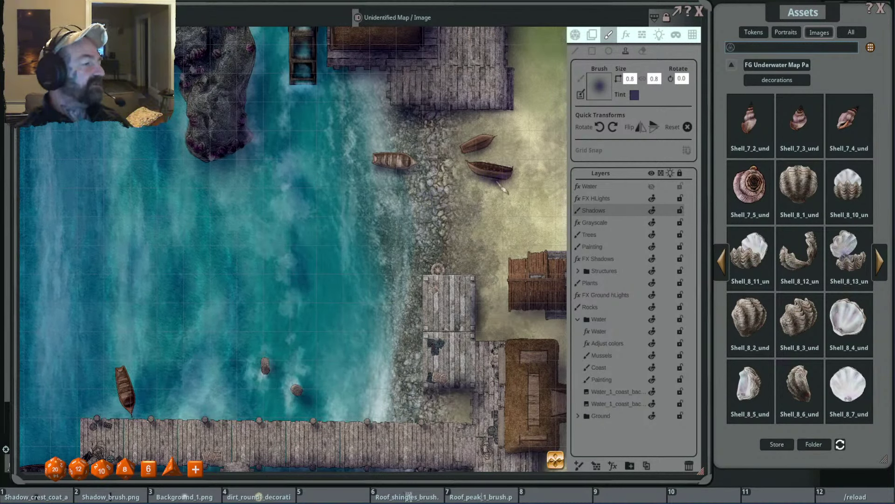
Reduce the shadow brush to size 0.5 and shade around the round object at the boardwalk's upper end.
{"action": "scroll", "coordinate": [494, 149], "scroll_direction": "down", "scroll_amount": 3}
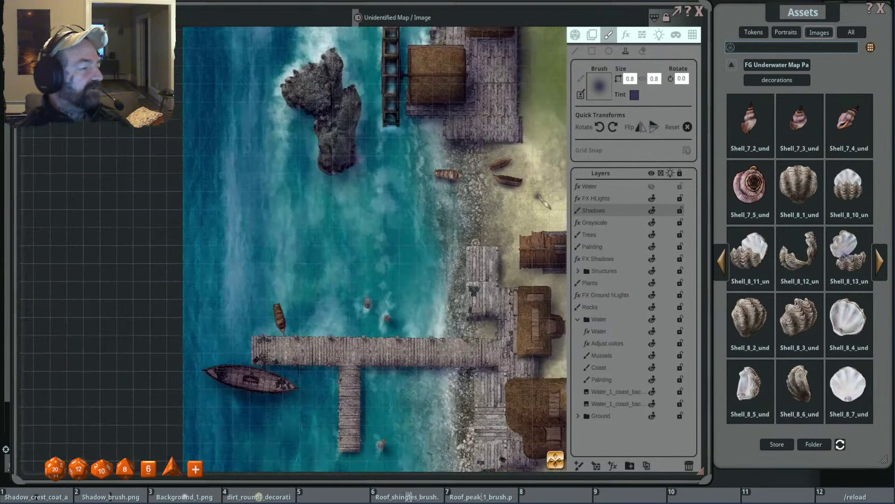
{"action": "scroll", "coordinate": [513, 140], "scroll_direction": "up", "scroll_amount": 1}
{"action": "scroll", "coordinate": [442, 239], "scroll_direction": "up", "scroll_amount": 2}
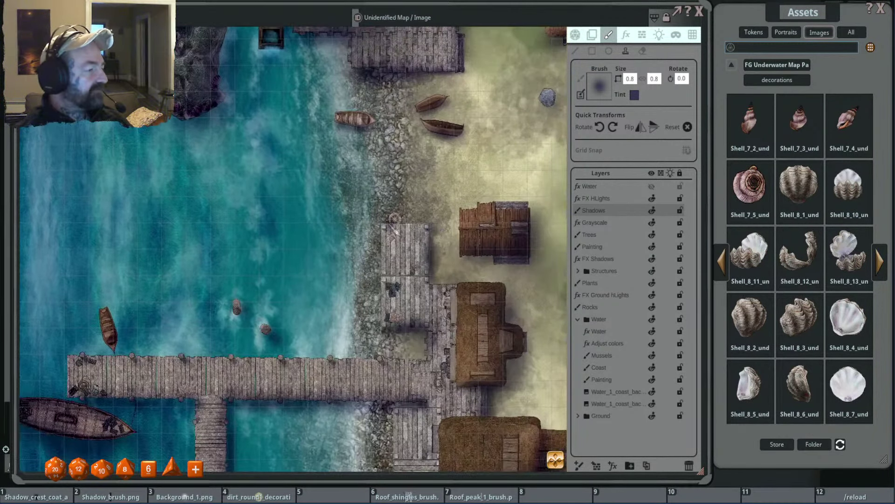
{"action": "scroll", "coordinate": [395, 229], "scroll_direction": "up", "scroll_amount": 2}
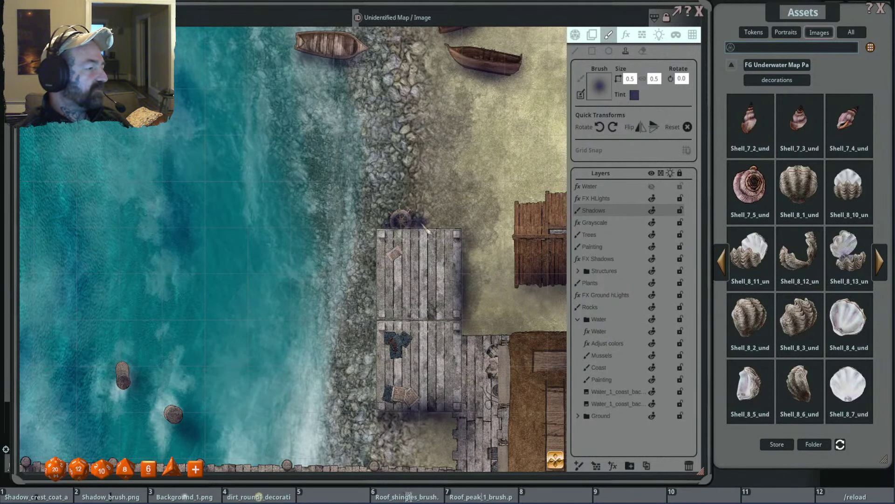
Shade the crates and dark cargo piles on the upper boardwalk, using brush sizes 0.5 and 0.3.
{"action": "scroll", "coordinate": [426, 228], "scroll_direction": "down", "scroll_amount": 3}
{"action": "scroll", "coordinate": [433, 215], "scroll_direction": "up", "scroll_amount": 3}
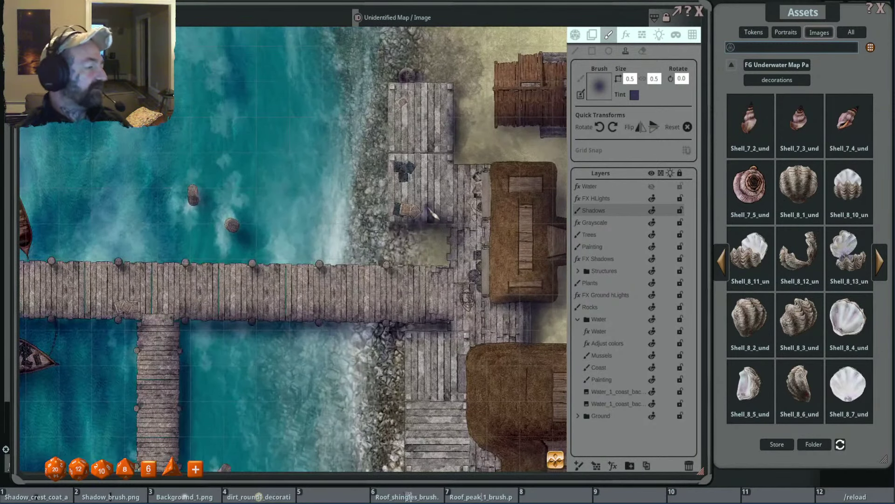
{"action": "scroll", "coordinate": [432, 215], "scroll_direction": "up", "scroll_amount": 2}
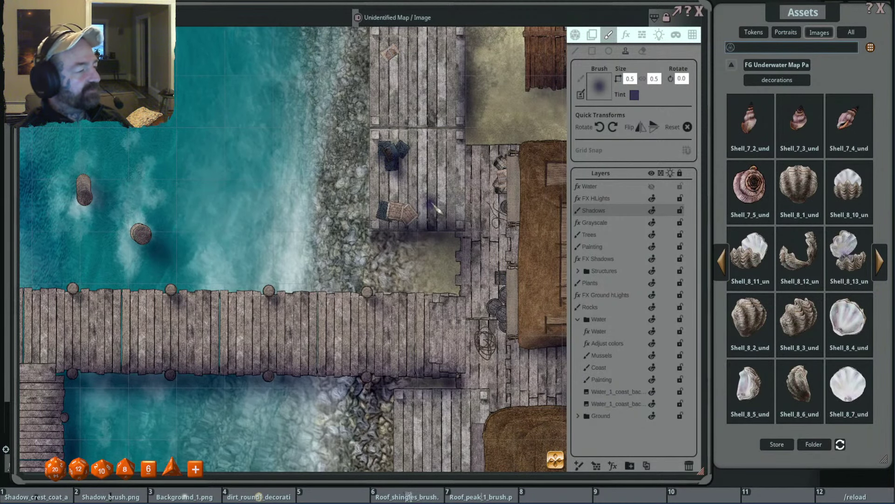
{"action": "scroll", "coordinate": [413, 217], "scroll_direction": "up", "scroll_amount": 2}
{"action": "scroll", "coordinate": [413, 218], "scroll_direction": "up", "scroll_amount": 1}
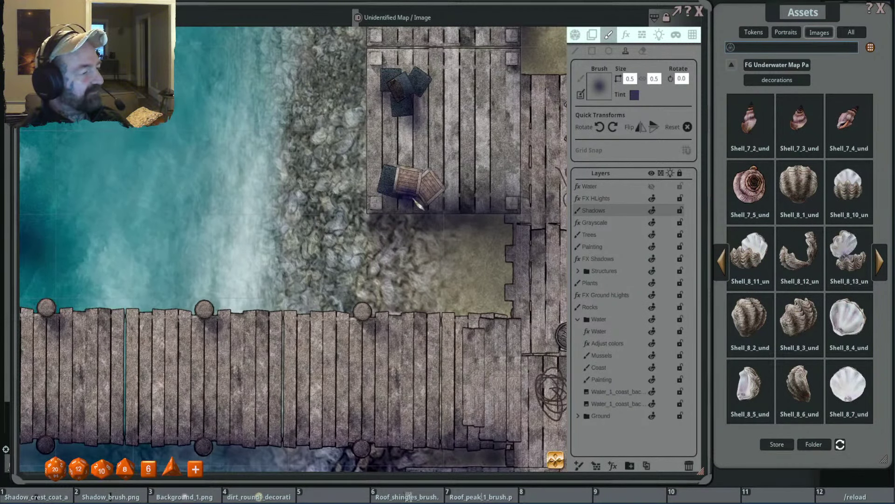
{"action": "scroll", "coordinate": [432, 205], "scroll_direction": "down", "scroll_amount": 2}
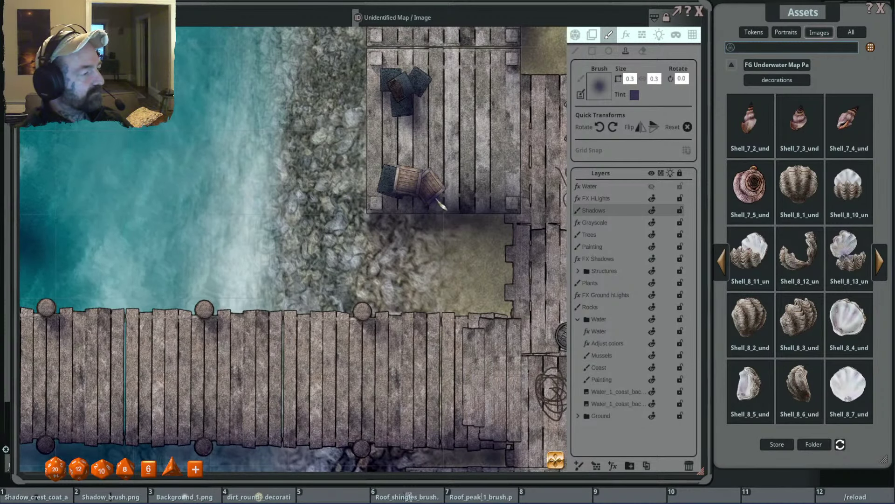
Paint small shadows around the barrels and crates along the thatched building's boardwalk side with brush size 0.3.
{"action": "scroll", "coordinate": [445, 203], "scroll_direction": "down", "scroll_amount": 2}
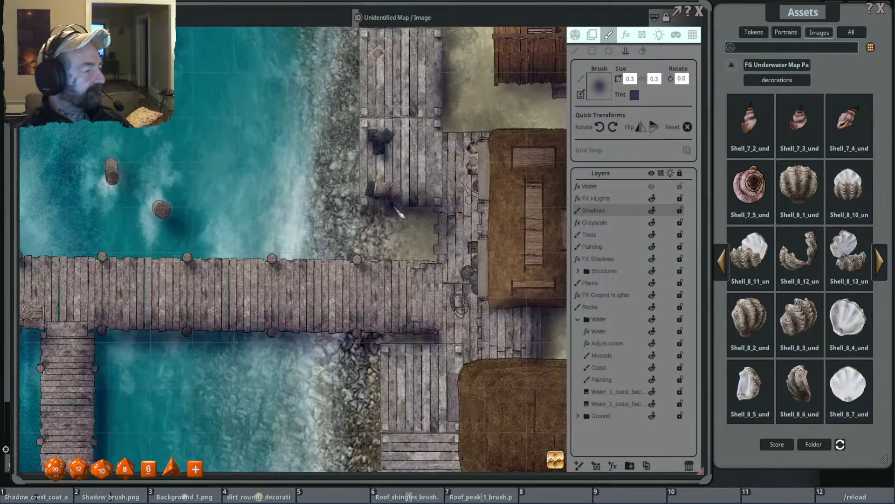
{"action": "scroll", "coordinate": [447, 204], "scroll_direction": "up", "scroll_amount": 3}
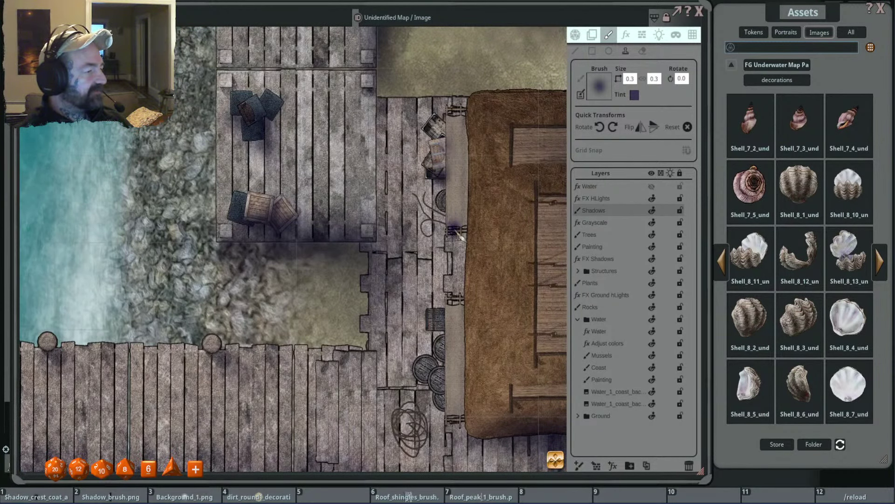
{"action": "scroll", "coordinate": [466, 235], "scroll_direction": "up", "scroll_amount": 2}
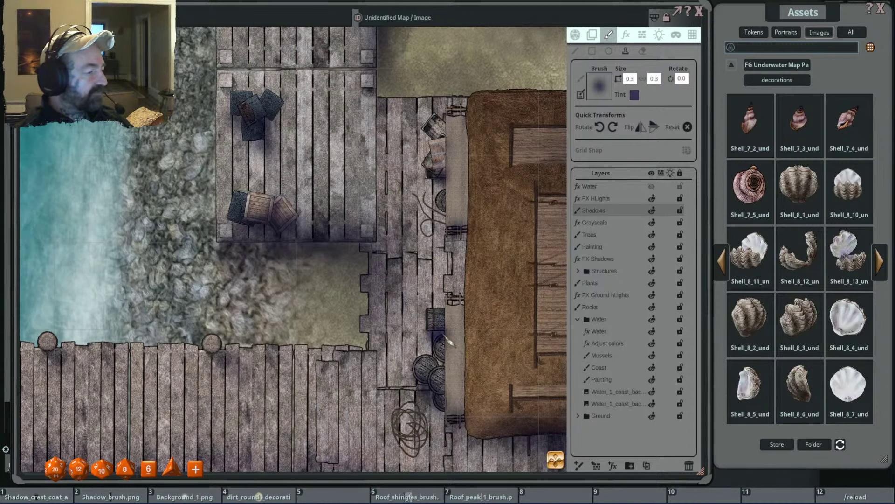
Shade the crates, barrels and ropes at the seaward end of the long pier, using brush sizes 0.3 and 0.4.
{"action": "scroll", "coordinate": [434, 341], "scroll_direction": "down", "scroll_amount": 2}
{"action": "scroll", "coordinate": [332, 357], "scroll_direction": "down", "scroll_amount": 2}
{"action": "mouse_move", "coordinate": [331, 357]}
{"action": "left_mouse_down"}
{"action": "mouse_move", "coordinate": [212, 186]}
{"action": "mouse_move", "coordinate": [402, 247]}
{"action": "mouse_move", "coordinate": [371, 251]}
{"action": "mouse_move", "coordinate": [400, 253]}
{"action": "mouse_move", "coordinate": [373, 243]}
{"action": "mouse_move", "coordinate": [396, 235]}
{"action": "mouse_move", "coordinate": [400, 248]}
{"action": "mouse_move", "coordinate": [372, 258]}
{"action": "left_mouse_up"}
{"action": "scroll", "coordinate": [212, 187], "scroll_direction": "up", "scroll_amount": 1}
{"action": "scroll", "coordinate": [210, 185], "scroll_direction": "up", "scroll_amount": 2}
{"action": "scroll", "coordinate": [372, 258], "scroll_direction": "down", "scroll_amount": 3}
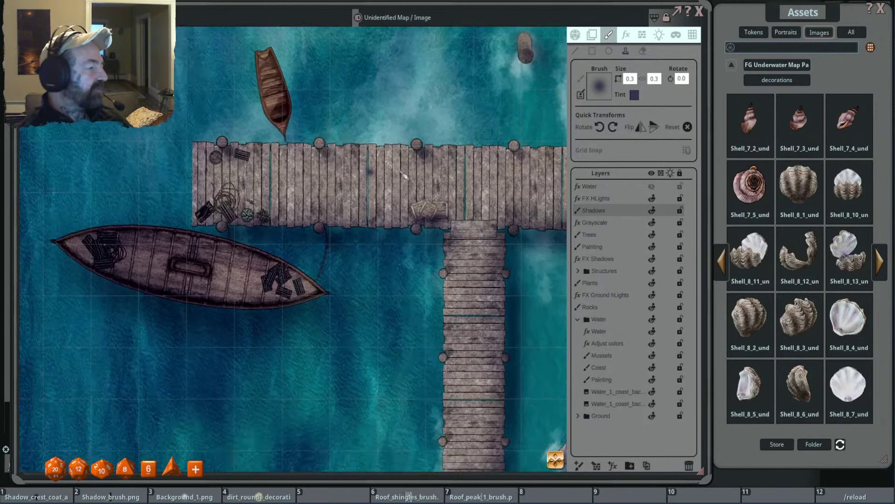
{"action": "scroll", "coordinate": [411, 185], "scroll_direction": "up", "scroll_amount": 4}
{"action": "left_click_drag", "start_coordinate": [410, 216], "coordinate": [385, 227]}
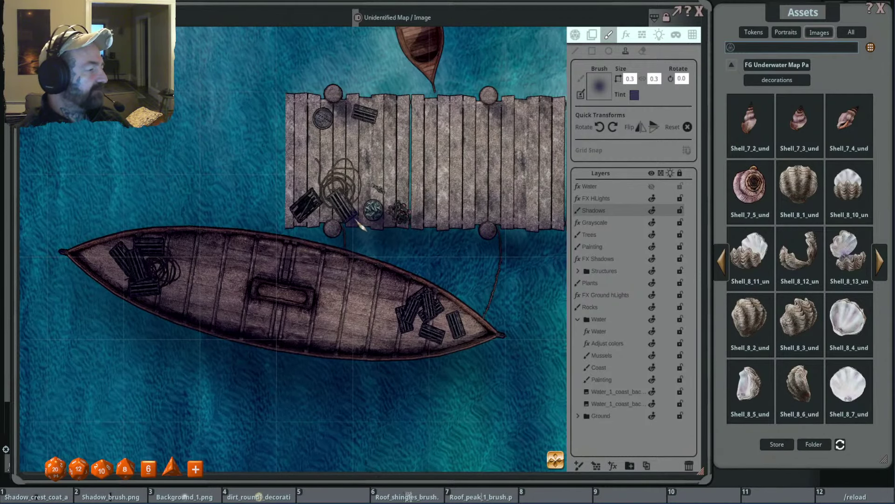
{"action": "left_click_drag", "start_coordinate": [322, 217], "coordinate": [322, 214]}
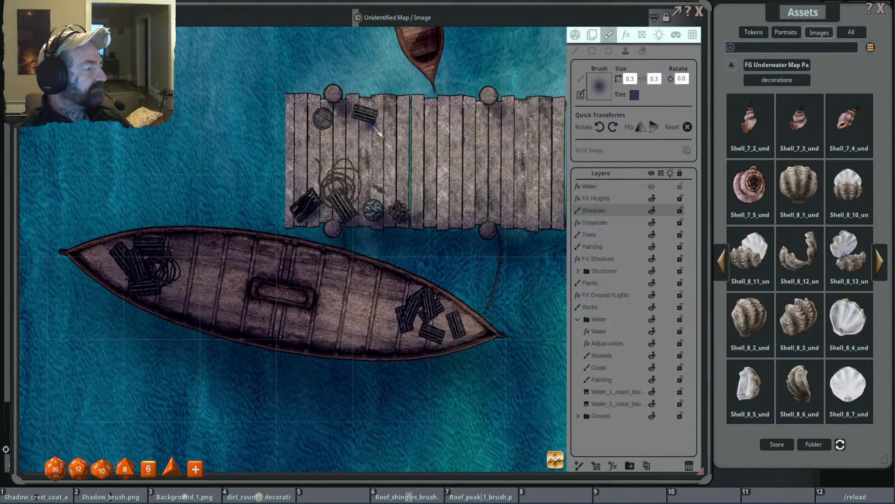
{"action": "left_click_drag", "start_coordinate": [369, 126], "coordinate": [333, 130]}
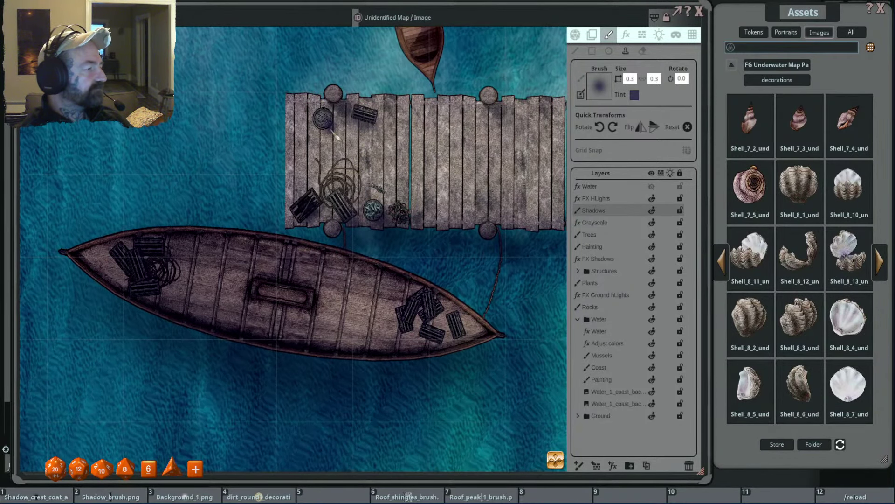
{"action": "scroll", "coordinate": [334, 134], "scroll_direction": "up", "scroll_amount": 1}
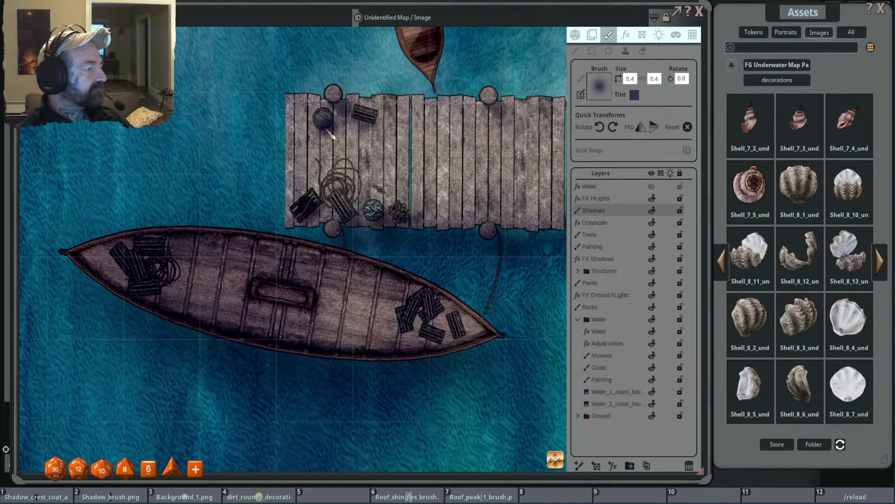
{"action": "mouse_move", "coordinate": [333, 135]}
{"action": "left_mouse_down"}
{"action": "mouse_move", "coordinate": [356, 219]}
{"action": "mouse_move", "coordinate": [314, 198]}
{"action": "left_mouse_up"}
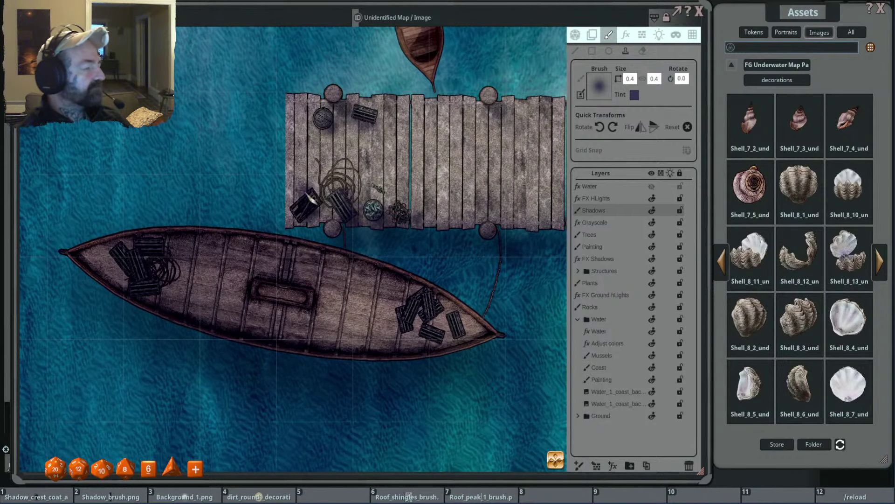
Paint shadows around the crates at both ends of the large boat with brush size 0.4.
{"action": "scroll", "coordinate": [312, 198], "scroll_direction": "down", "scroll_amount": 3}
{"action": "scroll", "coordinate": [443, 219], "scroll_direction": "up", "scroll_amount": 3}
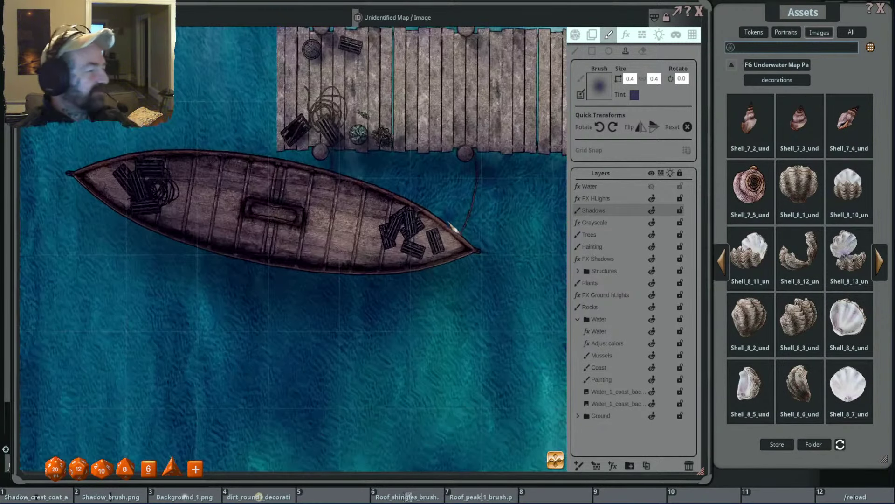
{"action": "scroll", "coordinate": [452, 229], "scroll_direction": "up", "scroll_amount": 2}
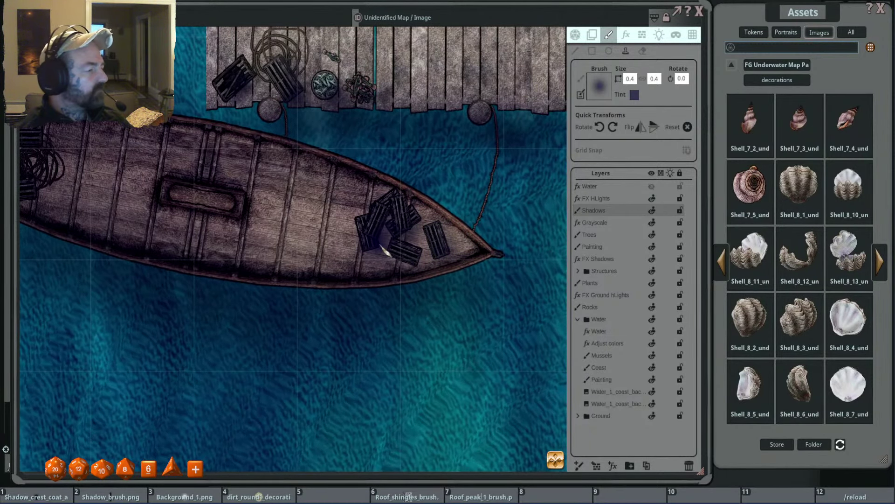
{"action": "scroll", "coordinate": [319, 230], "scroll_direction": "down", "scroll_amount": 2}
{"action": "left_click_drag", "start_coordinate": [320, 230], "coordinate": [367, 210]}
{"action": "scroll", "coordinate": [366, 210], "scroll_direction": "up", "scroll_amount": 2}
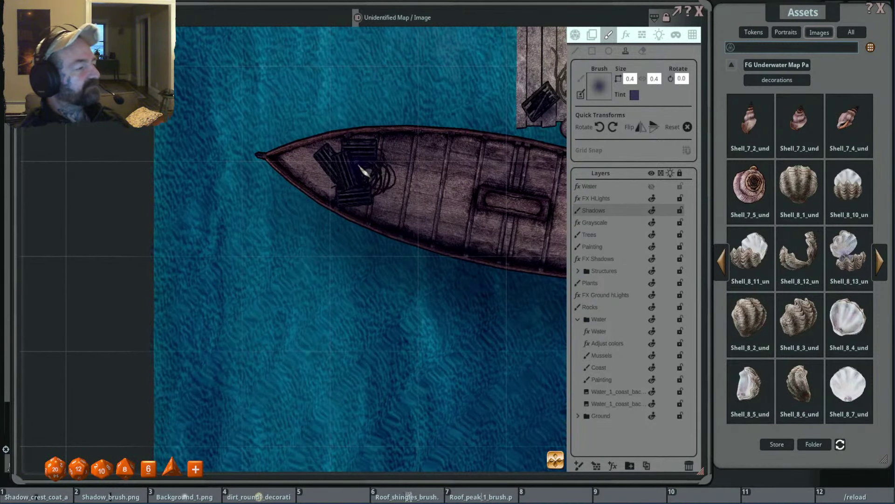
Enlarge the shadow brush to size 0.8 and shade the large boat's middle and the cargo at the pier junction.
{"action": "scroll", "coordinate": [426, 223], "scroll_direction": "down", "scroll_amount": 3}
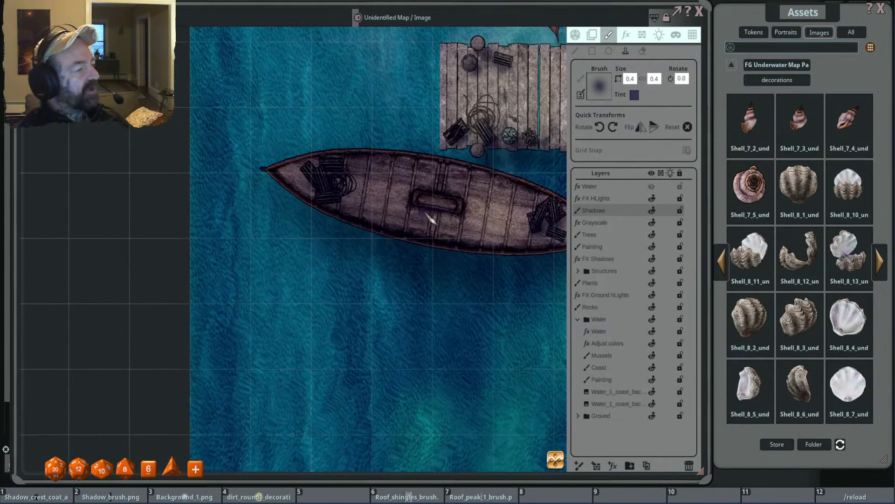
{"action": "scroll", "coordinate": [429, 215], "scroll_direction": "up", "scroll_amount": 4}
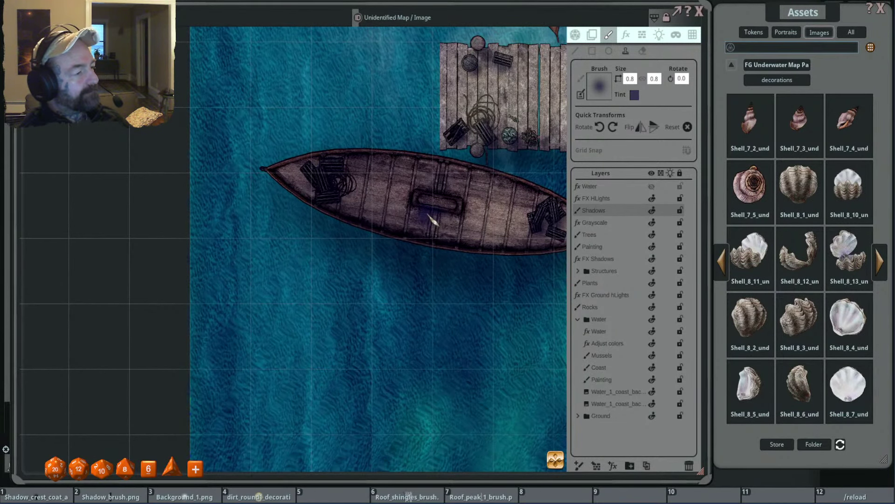
{"action": "scroll", "coordinate": [435, 218], "scroll_direction": "down", "scroll_amount": 5}
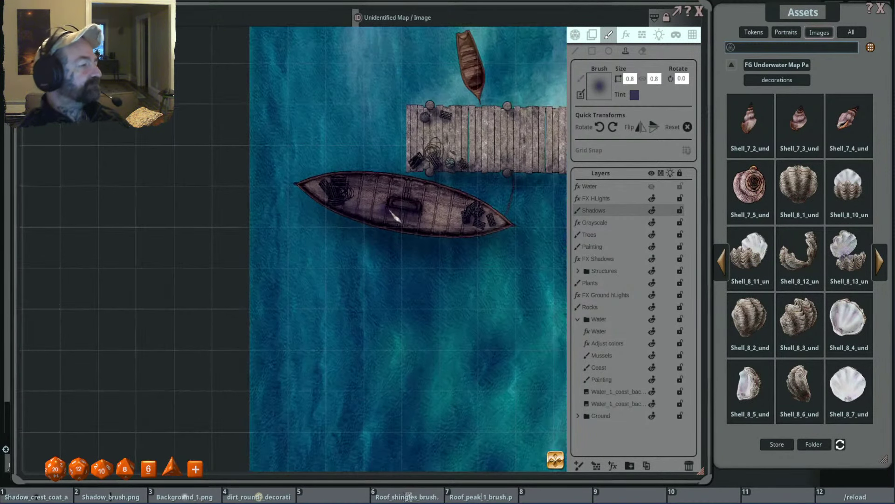
{"action": "scroll", "coordinate": [410, 172], "scroll_direction": "up", "scroll_amount": 4}
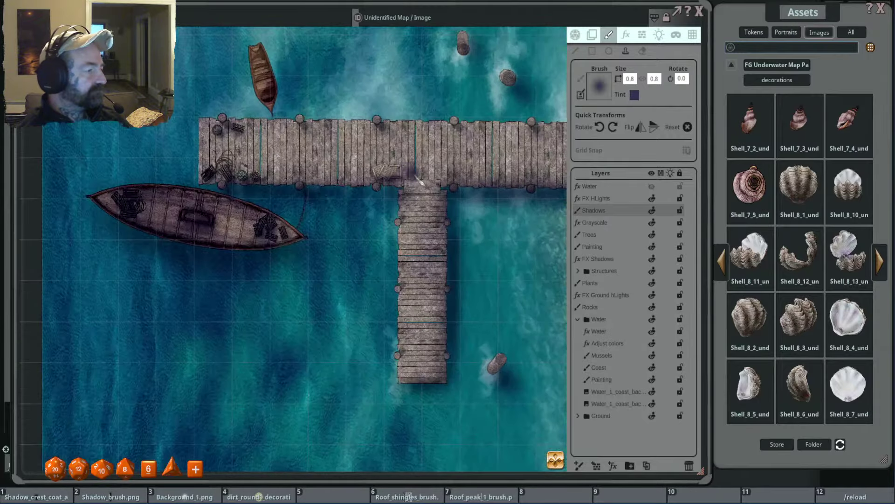
{"action": "scroll", "coordinate": [412, 190], "scroll_direction": "down", "scroll_amount": 6}
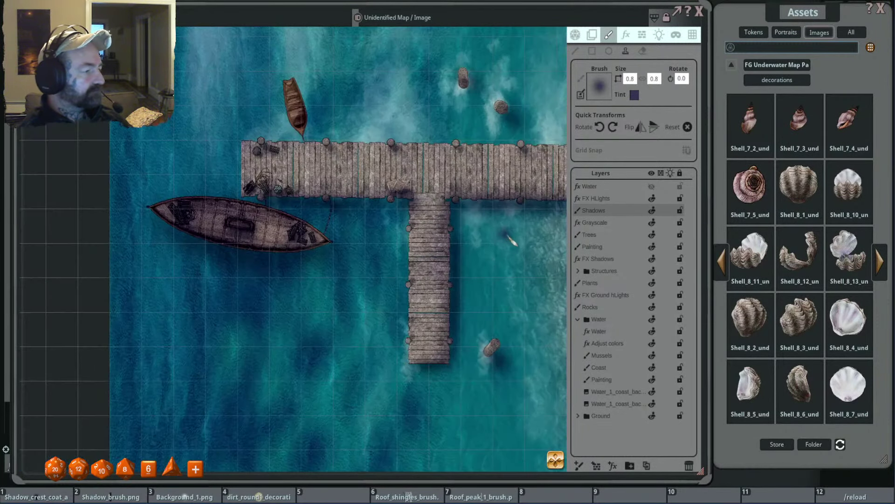
Paint shadows around the raised roof section of the plank-roofed building beside the boardwalk with brush size 0.6.
{"action": "scroll", "coordinate": [414, 238], "scroll_direction": "up", "scroll_amount": 3}
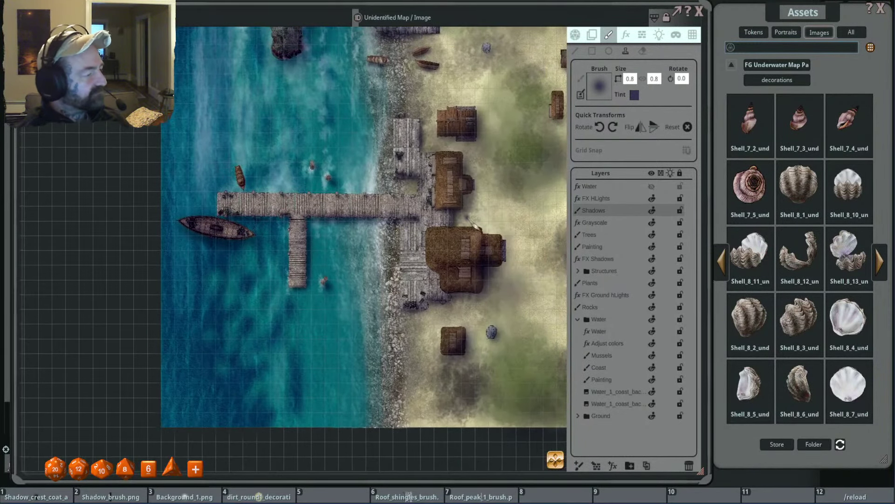
{"action": "scroll", "coordinate": [427, 205], "scroll_direction": "up", "scroll_amount": 1}
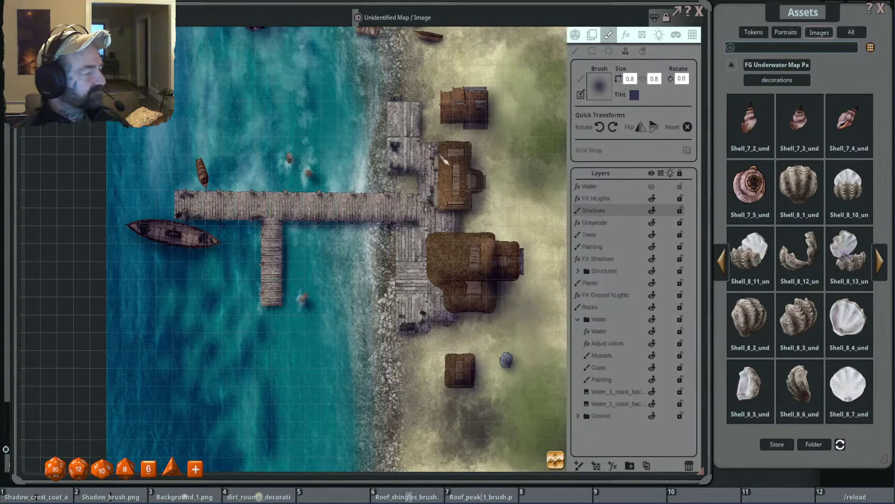
{"action": "scroll", "coordinate": [447, 159], "scroll_direction": "up", "scroll_amount": 4}
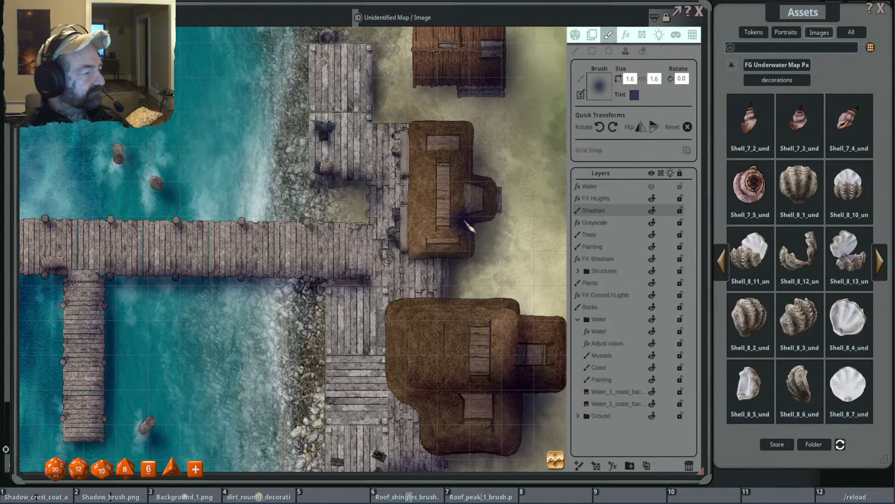
{"action": "scroll", "coordinate": [473, 219], "scroll_direction": "down", "scroll_amount": 2}
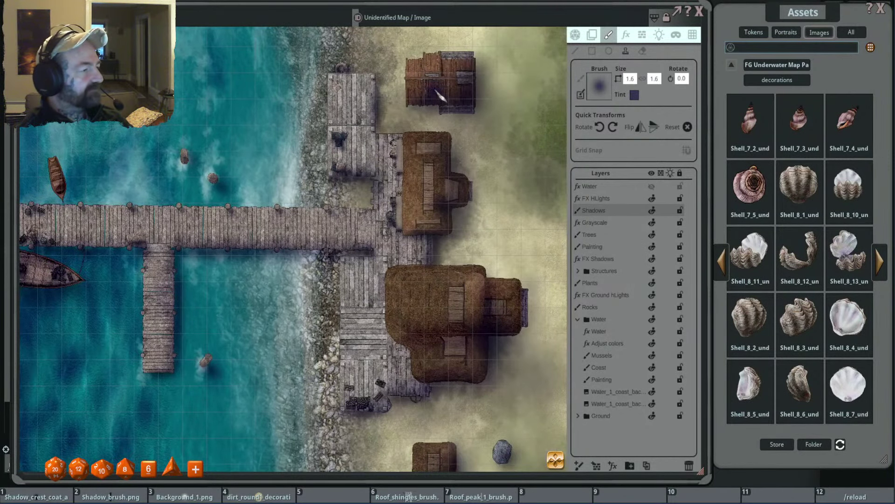
{"action": "scroll", "coordinate": [438, 94], "scroll_direction": "up", "scroll_amount": 3}
{"action": "scroll", "coordinate": [528, 160], "scroll_direction": "up", "scroll_amount": 3}
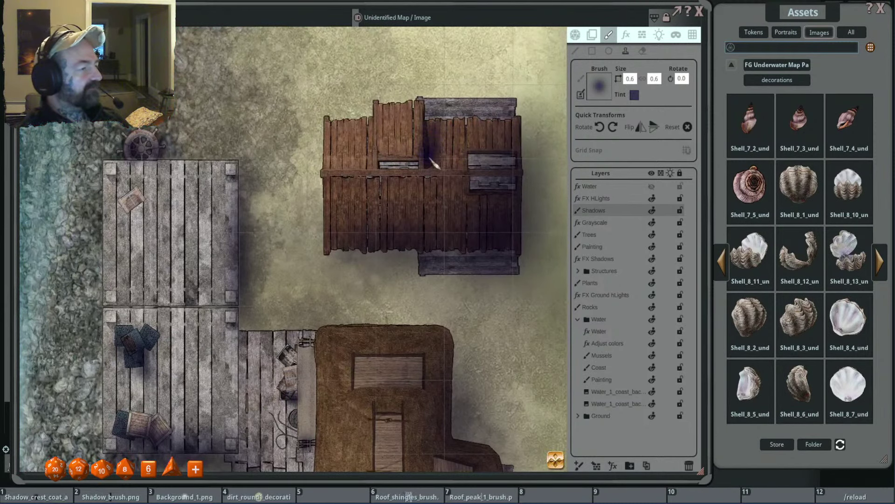
{"action": "mouse_move", "coordinate": [499, 107]}
{"action": "left_mouse_down"}
{"action": "mouse_move", "coordinate": [520, 111]}
{"action": "mouse_move", "coordinate": [527, 139]}
{"action": "left_mouse_up"}
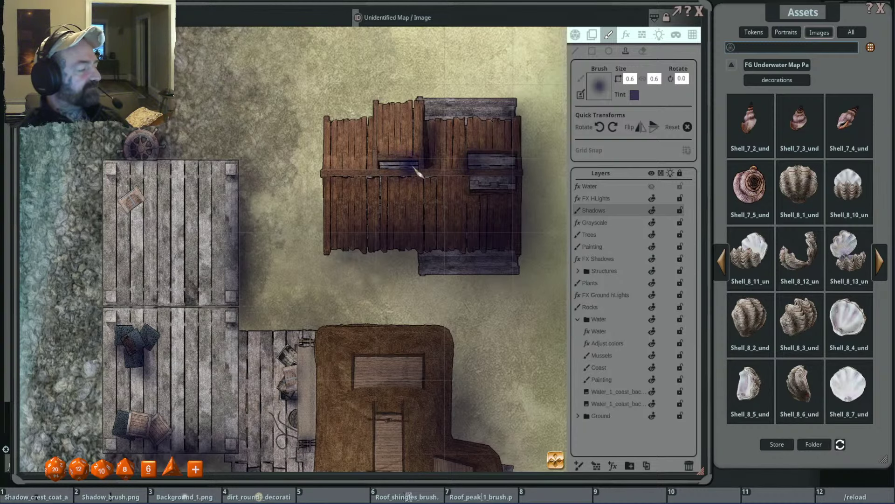
Examine the map's overall shading from the docks across the village buildings and roads.
{"action": "scroll", "coordinate": [405, 170], "scroll_direction": "down", "scroll_amount": 5}
{"action": "scroll", "coordinate": [483, 171], "scroll_direction": "down", "scroll_amount": 2}
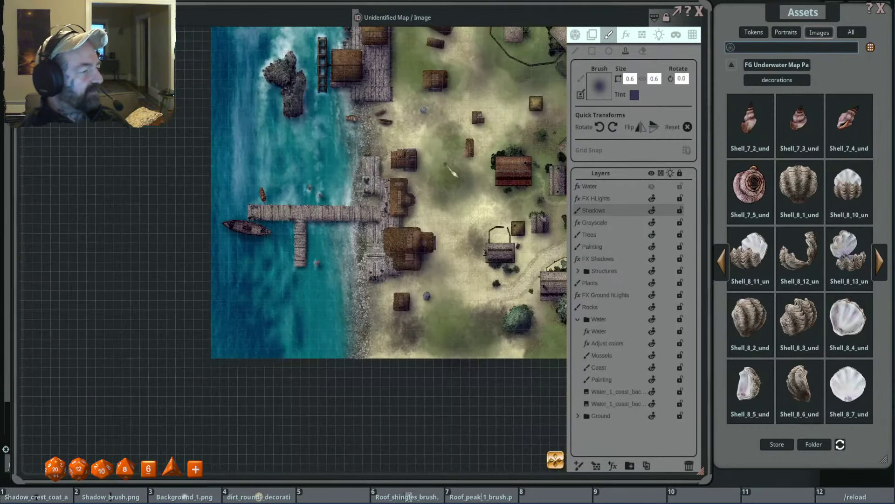
{"action": "left_click_drag", "start_coordinate": [483, 172], "coordinate": [374, 182]}
{"action": "scroll", "coordinate": [373, 180], "scroll_direction": "down", "scroll_amount": 3}
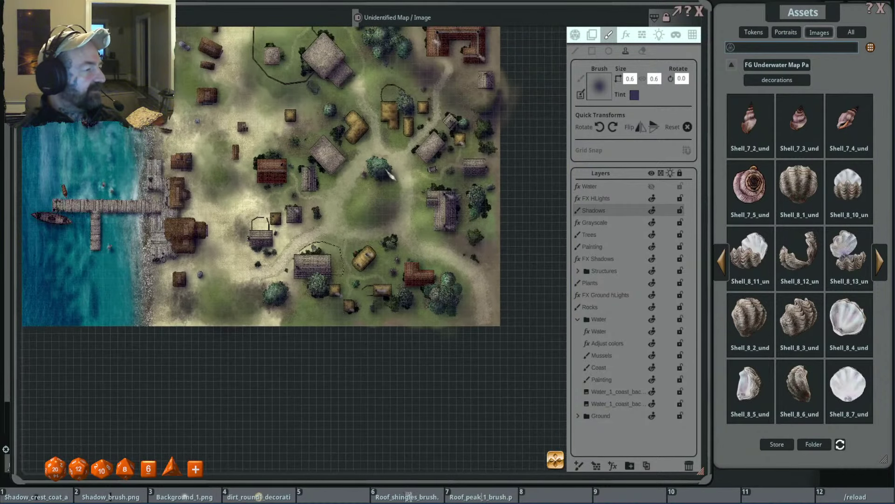
{"action": "scroll", "coordinate": [489, 200], "scroll_direction": "up", "scroll_amount": 2}
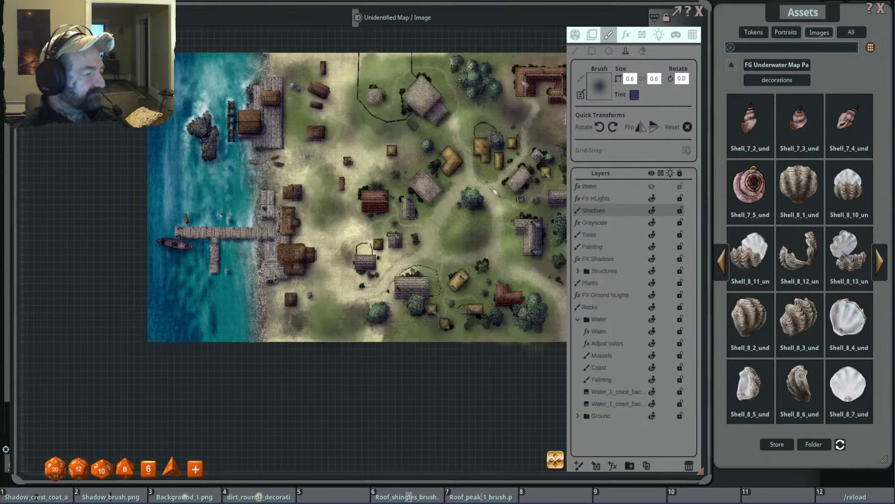
{"action": "left_click_drag", "start_coordinate": [494, 190], "coordinate": [488, 204]}
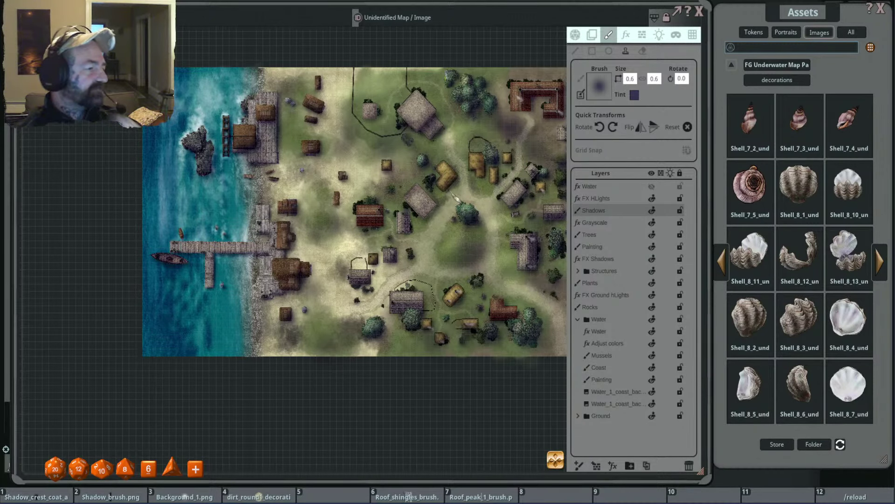
{"action": "scroll", "coordinate": [334, 171], "scroll_direction": "up", "scroll_amount": 2}
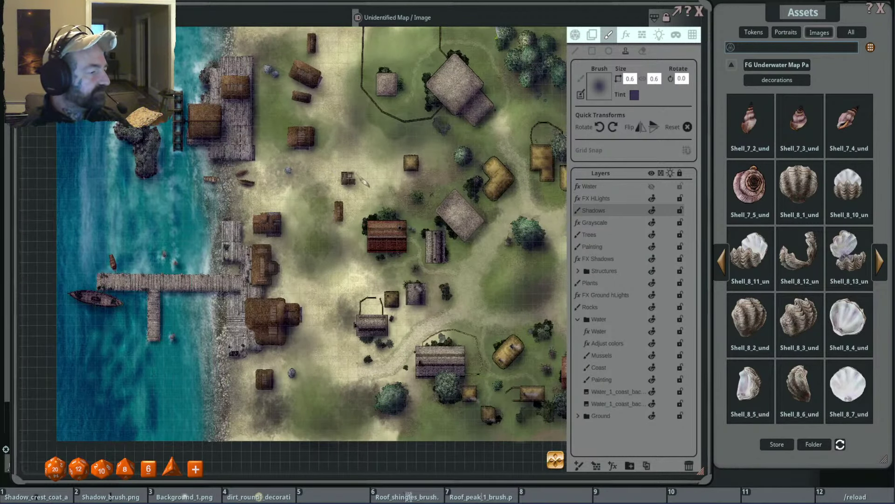
{"action": "scroll", "coordinate": [324, 223], "scroll_direction": "up", "scroll_amount": 3}
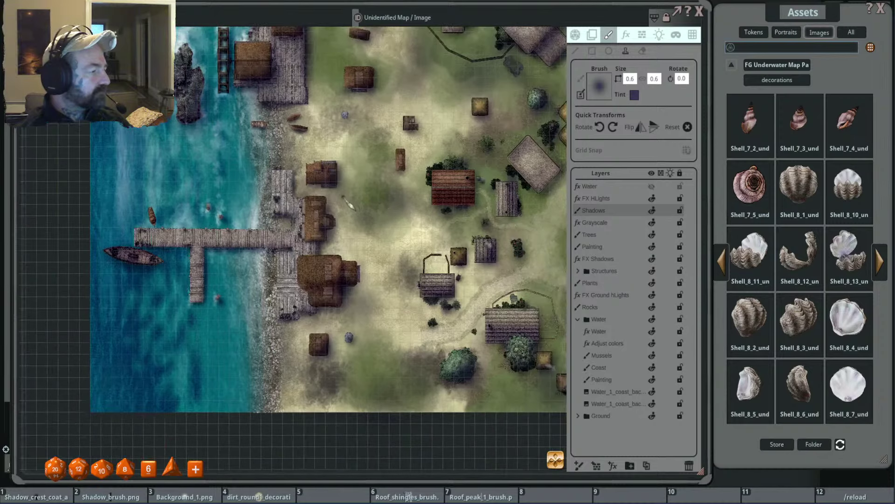
{"action": "left_click_drag", "start_coordinate": [350, 203], "coordinate": [371, 168]}
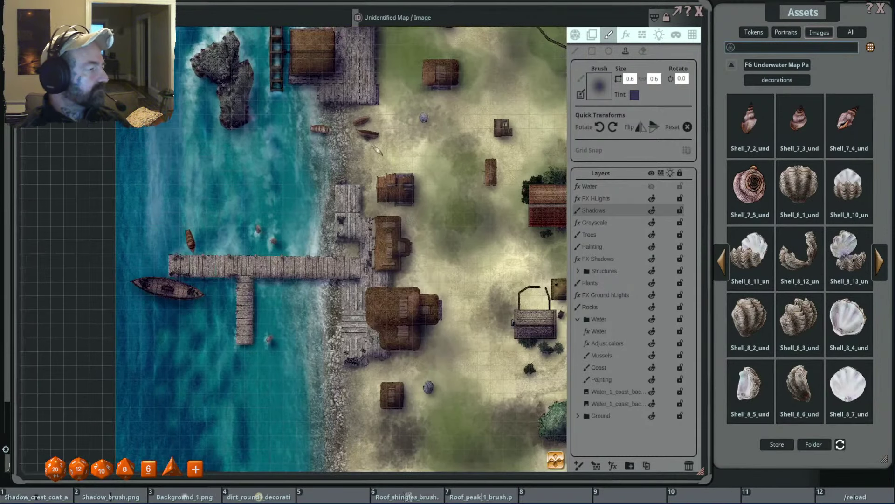
Examine the pebbled shoreline and beached boats between the long pier's boardwalk and the waterwheel dock.
{"action": "scroll", "coordinate": [375, 148], "scroll_direction": "up", "scroll_amount": 5}
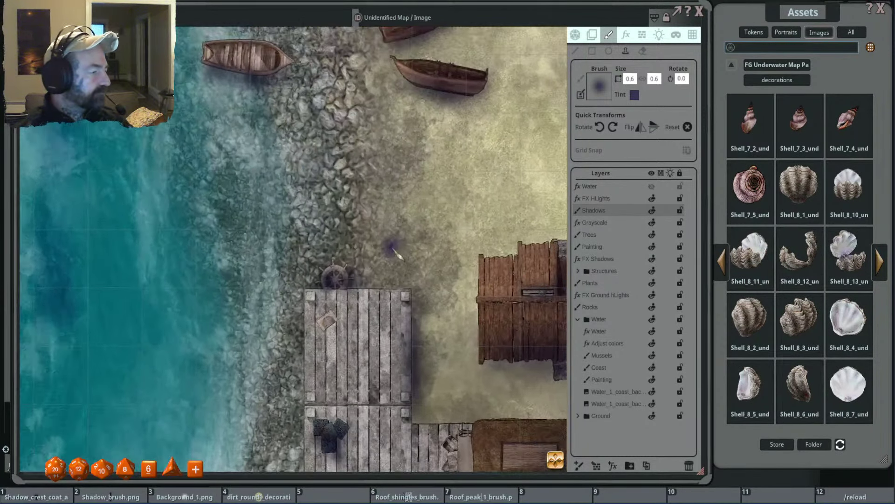
{"action": "scroll", "coordinate": [371, 235], "scroll_direction": "down", "scroll_amount": 2}
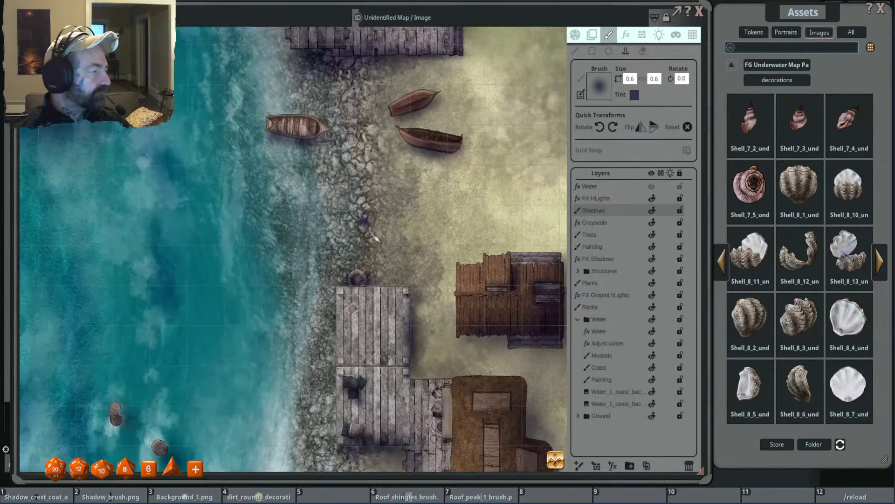
{"action": "scroll", "coordinate": [375, 240], "scroll_direction": "down", "scroll_amount": 3}
{"action": "scroll", "coordinate": [366, 237], "scroll_direction": "up", "scroll_amount": 1}
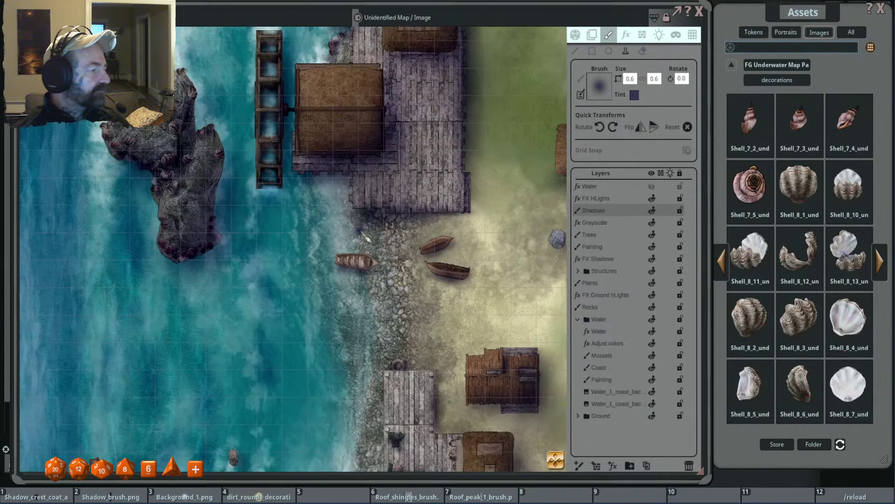
{"action": "scroll", "coordinate": [366, 236], "scroll_direction": "down", "scroll_amount": 4}
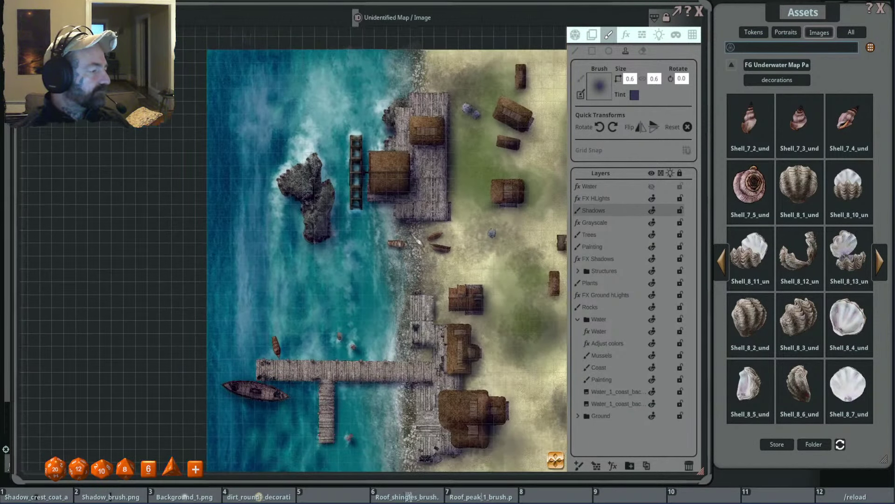
{"action": "left_click_drag", "start_coordinate": [416, 239], "coordinate": [427, 202]}
{"action": "left_click_drag", "start_coordinate": [454, 257], "coordinate": [349, 219]}
{"action": "left_click_drag", "start_coordinate": [426, 276], "coordinate": [400, 225]}
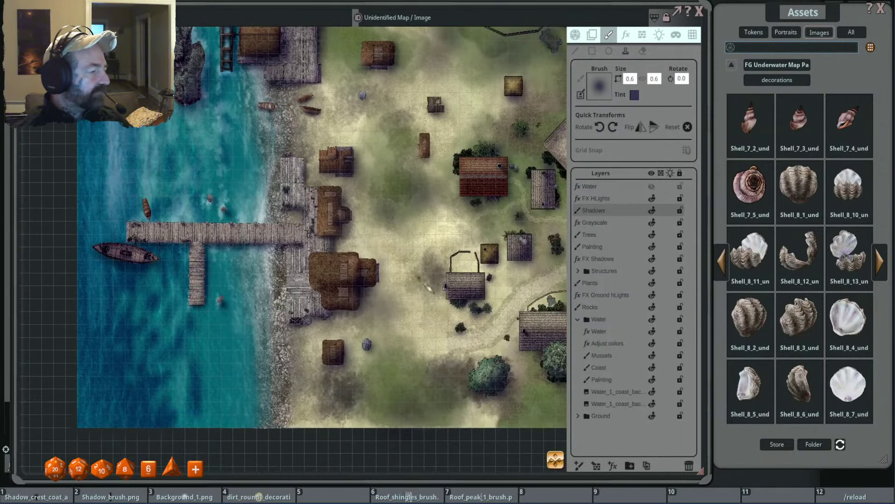
Blend the abrupt end of the gravel path into the sand on the Ground texture(Copy) layer, using brush size 2.4 rotated 45 degrees.
{"action": "scroll", "coordinate": [411, 299], "scroll_direction": "up", "scroll_amount": 5}
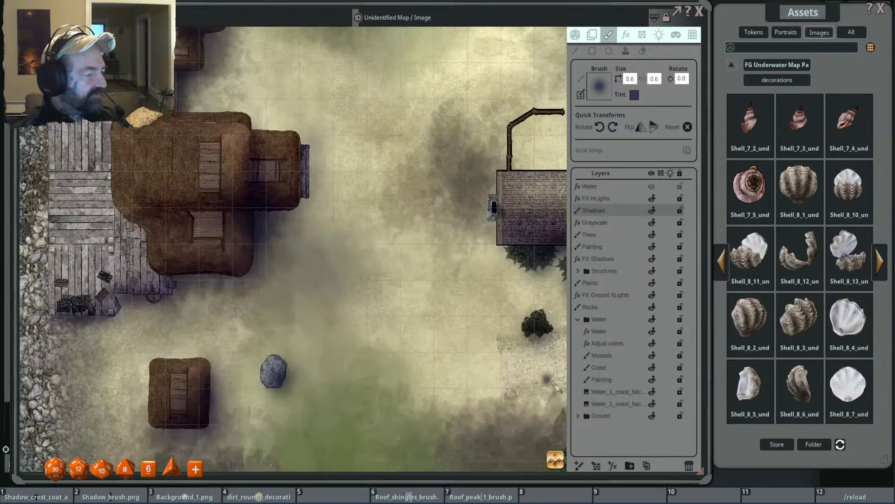
{"action": "left_click_drag", "start_coordinate": [546, 378], "coordinate": [420, 340]}
{"action": "scroll", "coordinate": [364, 327], "scroll_direction": "up", "scroll_amount": 2}
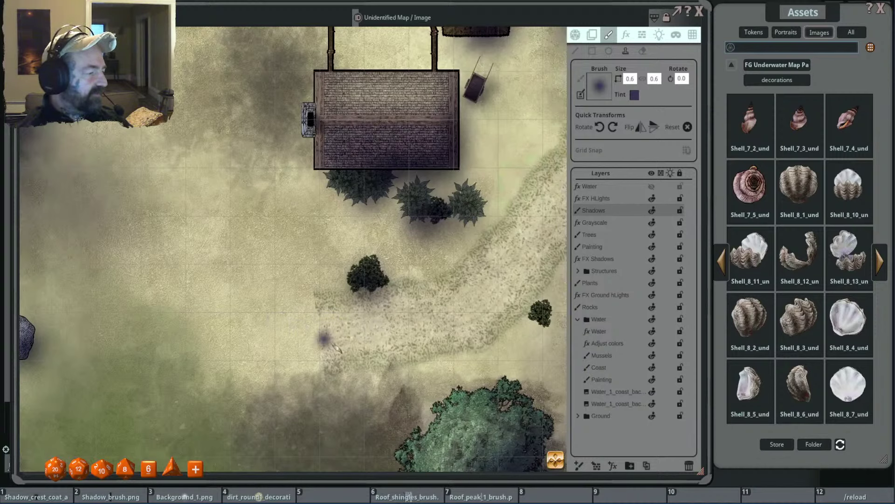
{"action": "scroll", "coordinate": [335, 348], "scroll_direction": "down", "scroll_amount": 2}
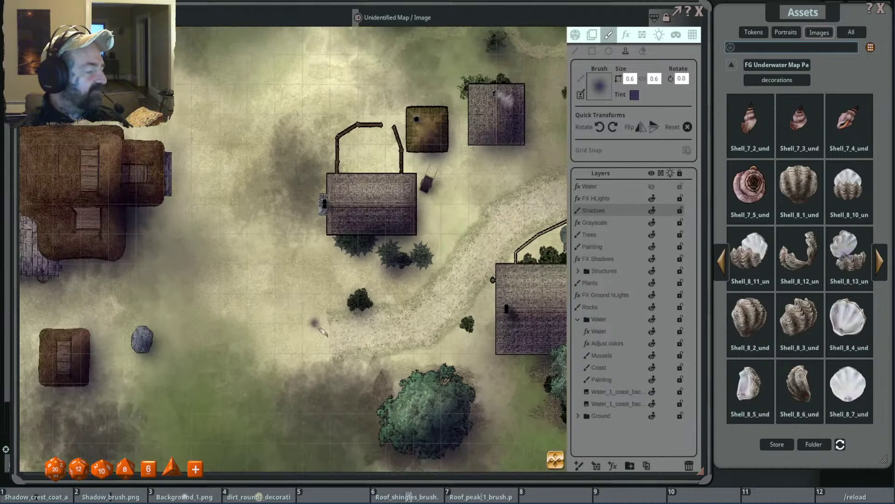
{"action": "left_click", "coordinate": [579, 320]}
{"action": "left_click", "coordinate": [578, 331]}
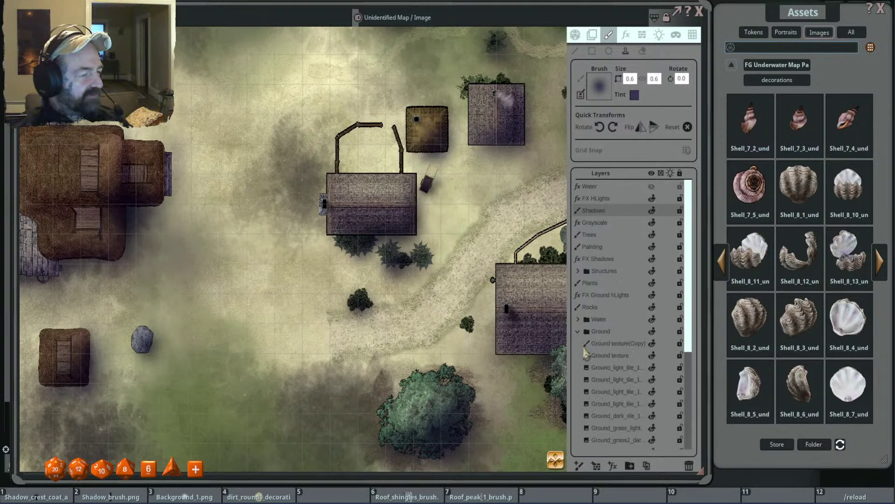
{"action": "left_click", "coordinate": [609, 345]}
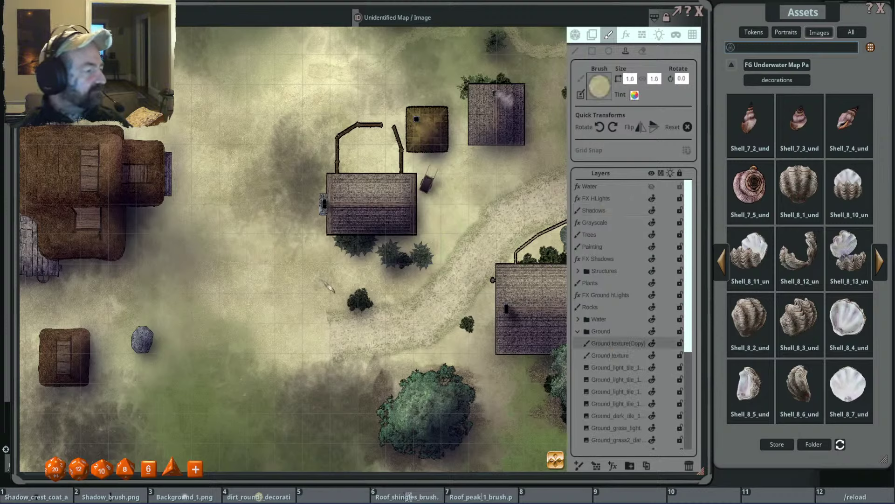
{"action": "key", "text": "ctrl"}
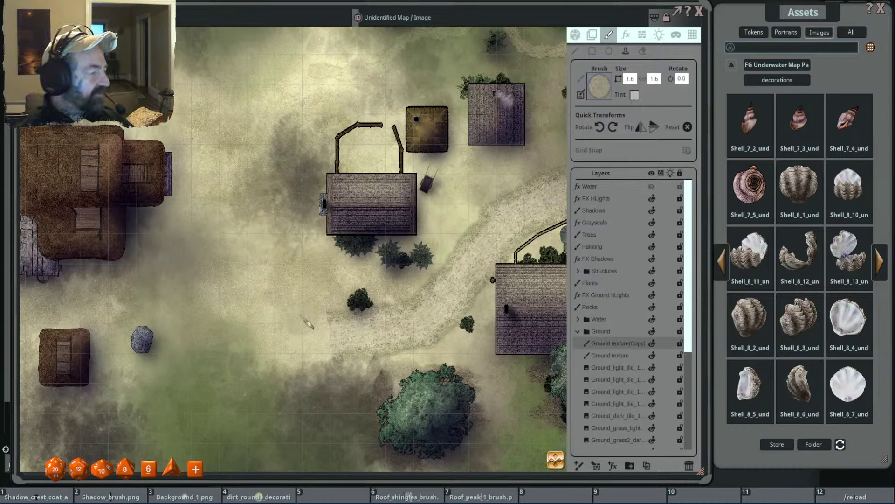
{"action": "scroll", "coordinate": [299, 334], "scroll_direction": "up", "scroll_amount": 3}
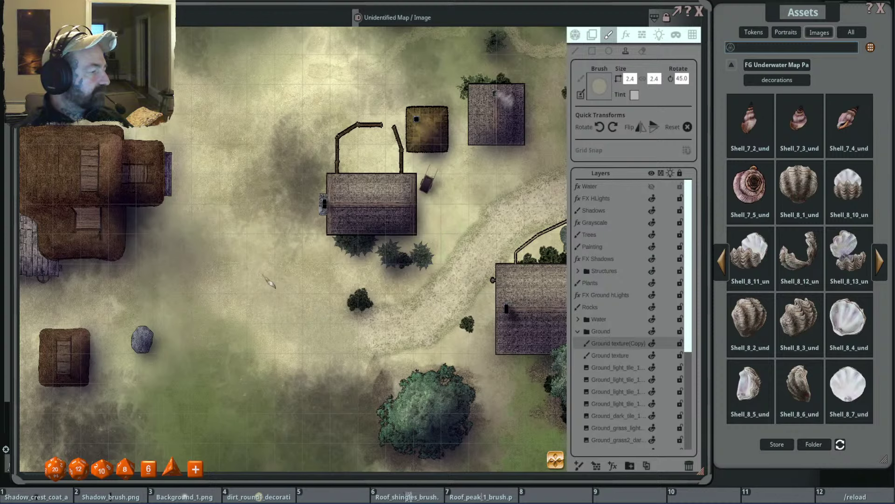
Examine the whole coastal village map, including the blended path, waterfront and surrounding buildings.
{"action": "scroll", "coordinate": [336, 289], "scroll_direction": "down", "scroll_amount": 1}
{"action": "scroll", "coordinate": [339, 289], "scroll_direction": "down", "scroll_amount": 1}
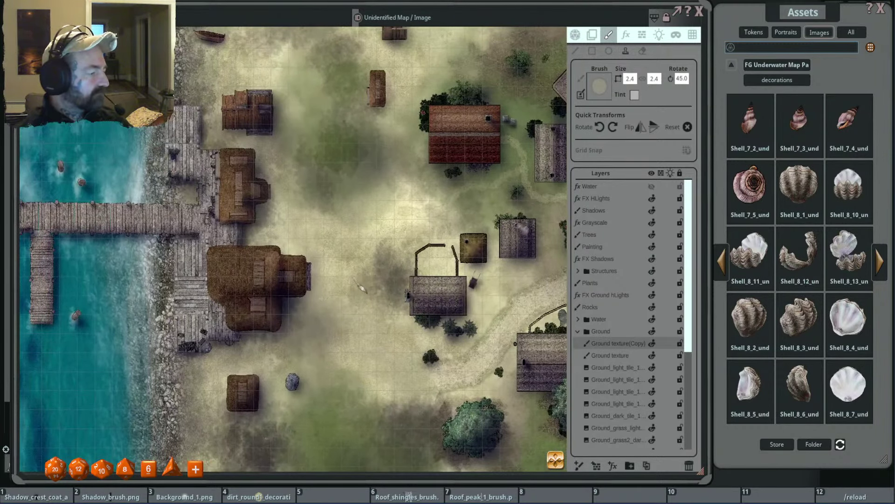
{"action": "scroll", "coordinate": [335, 322], "scroll_direction": "down", "scroll_amount": 1}
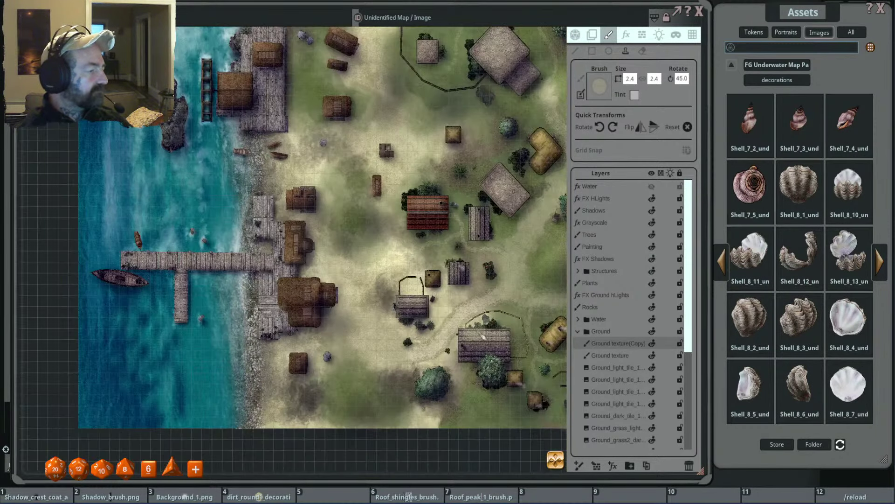
{"action": "scroll", "coordinate": [448, 280], "scroll_direction": "down", "scroll_amount": 1}
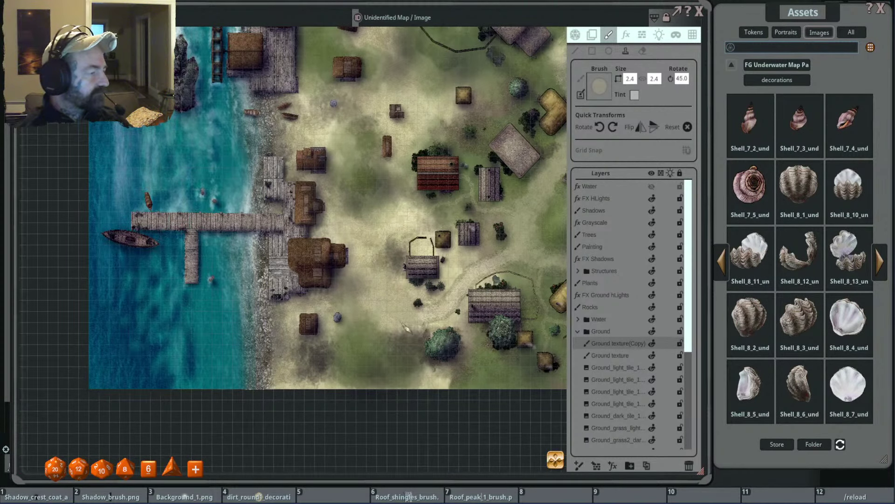
{"action": "scroll", "coordinate": [413, 279], "scroll_direction": "down", "scroll_amount": 1}
{"action": "scroll", "coordinate": [413, 285], "scroll_direction": "up", "scroll_amount": 1}
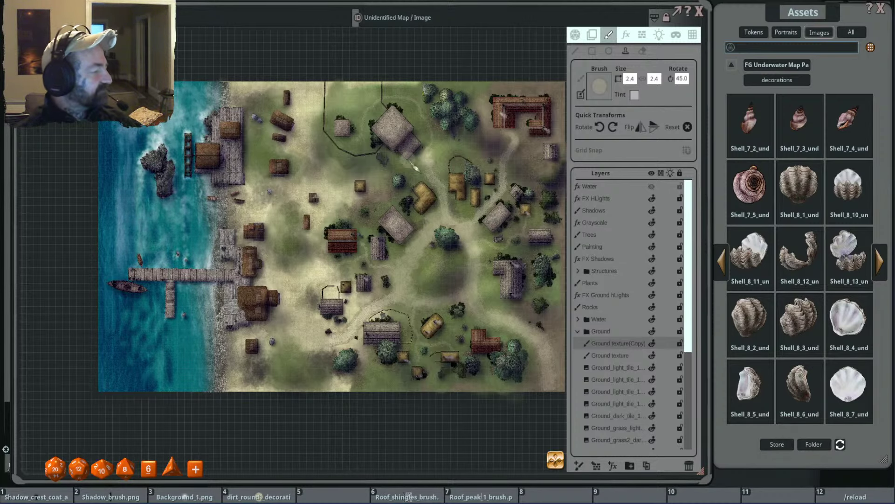
{"action": "left_click_drag", "start_coordinate": [410, 235], "coordinate": [433, 226]}
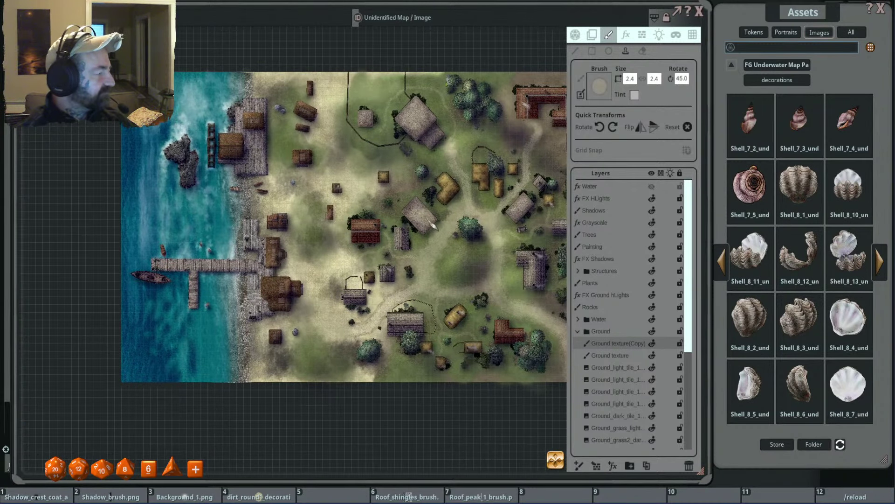
{"action": "scroll", "coordinate": [434, 227], "scroll_direction": "down", "scroll_amount": 2}
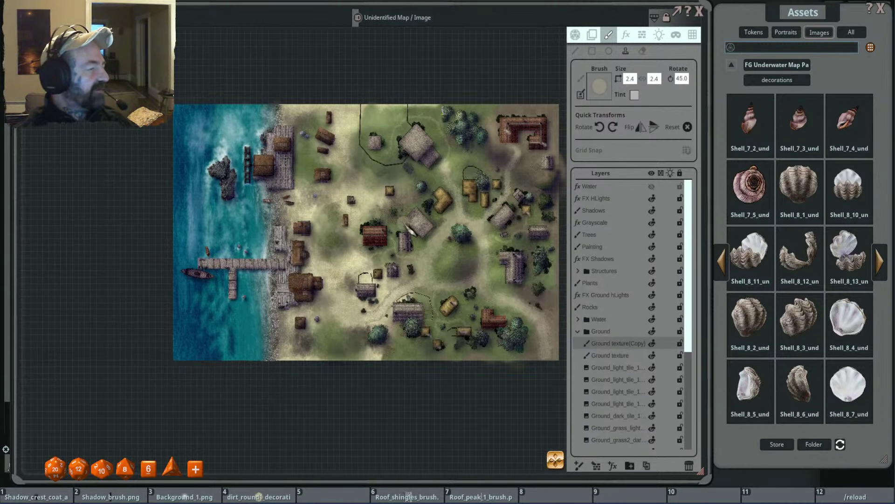
{"action": "scroll", "coordinate": [411, 229], "scroll_direction": "up", "scroll_amount": 2}
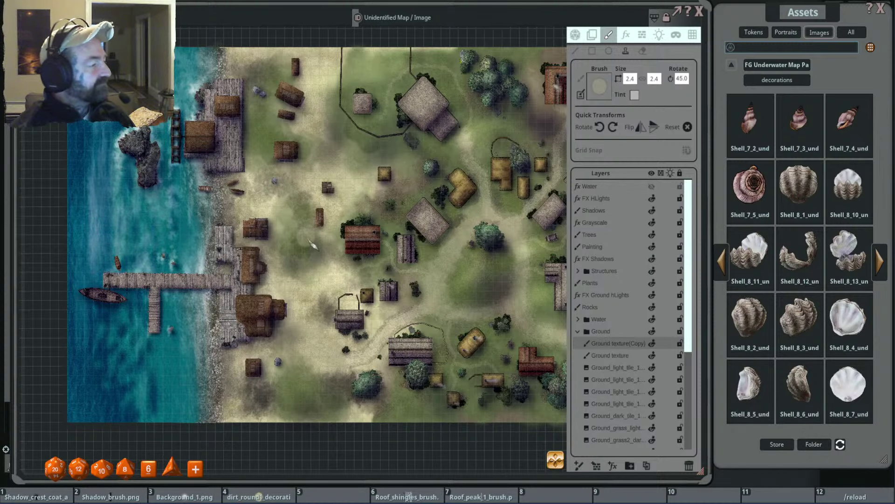
Delete the existing Outline folder from the Structures layer group.
{"action": "scroll", "coordinate": [317, 219], "scroll_direction": "up", "scroll_amount": 3}
{"action": "left_click_drag", "start_coordinate": [327, 234], "coordinate": [228, 261]}
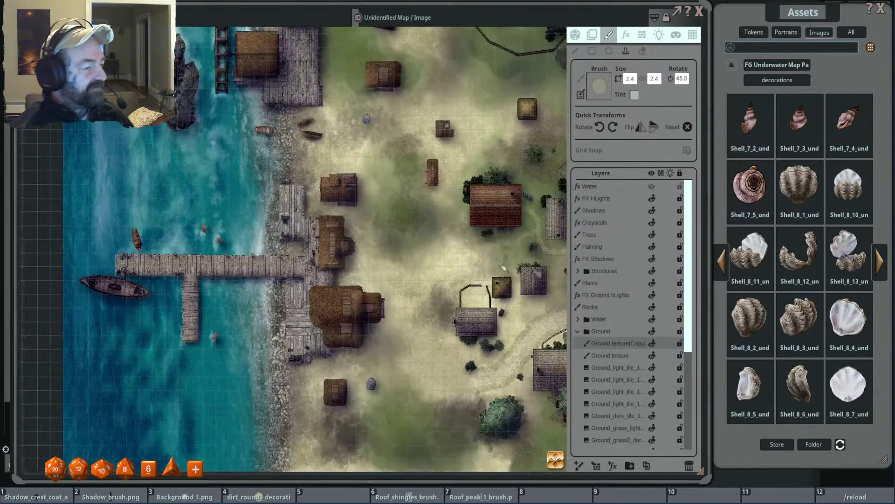
{"action": "left_click", "coordinate": [578, 331]}
{"action": "left_click", "coordinate": [579, 271]}
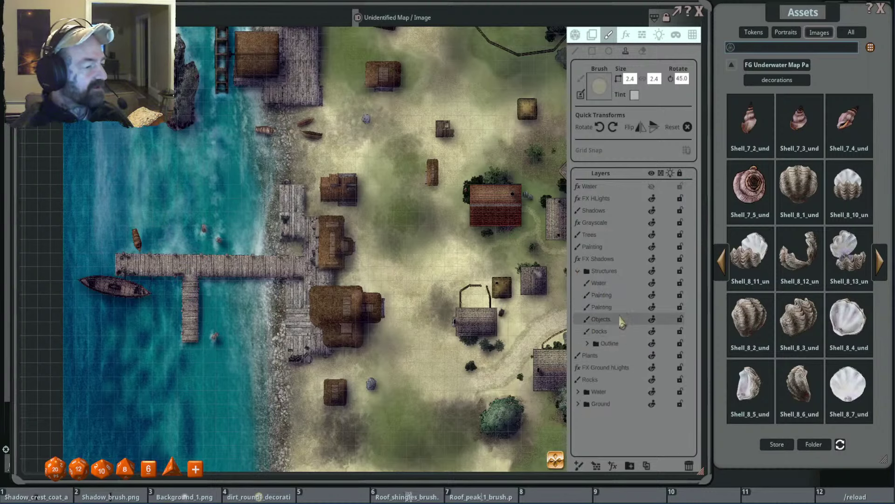
{"action": "scroll", "coordinate": [436, 287], "scroll_direction": "down", "scroll_amount": 2}
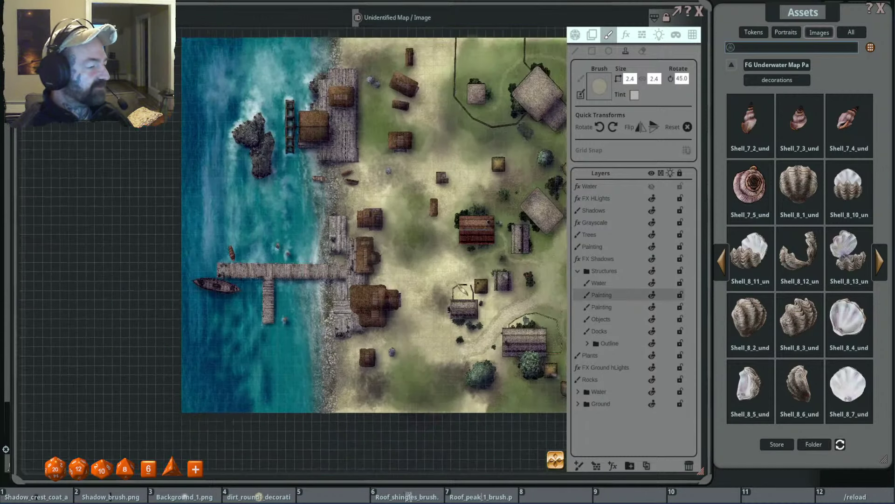
{"action": "scroll", "coordinate": [436, 287], "scroll_direction": "up", "scroll_amount": 1}
{"action": "scroll", "coordinate": [398, 261], "scroll_direction": "up", "scroll_amount": 1}
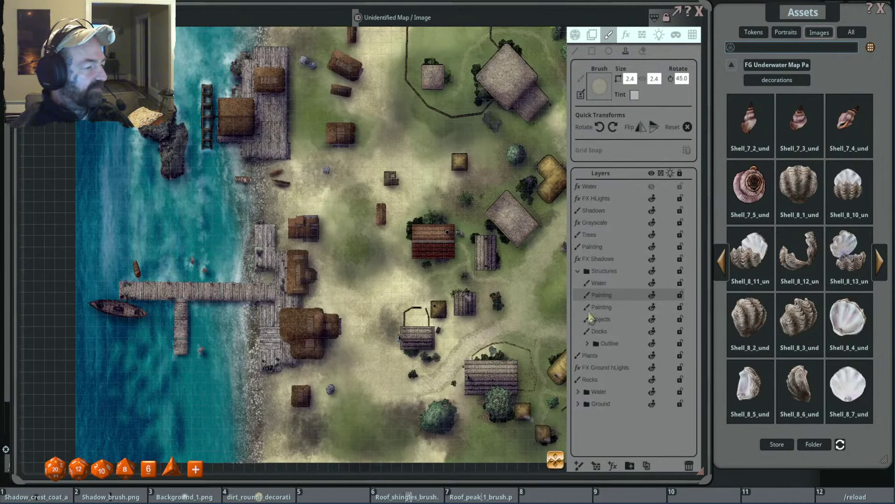
{"action": "left_click", "coordinate": [613, 344]}
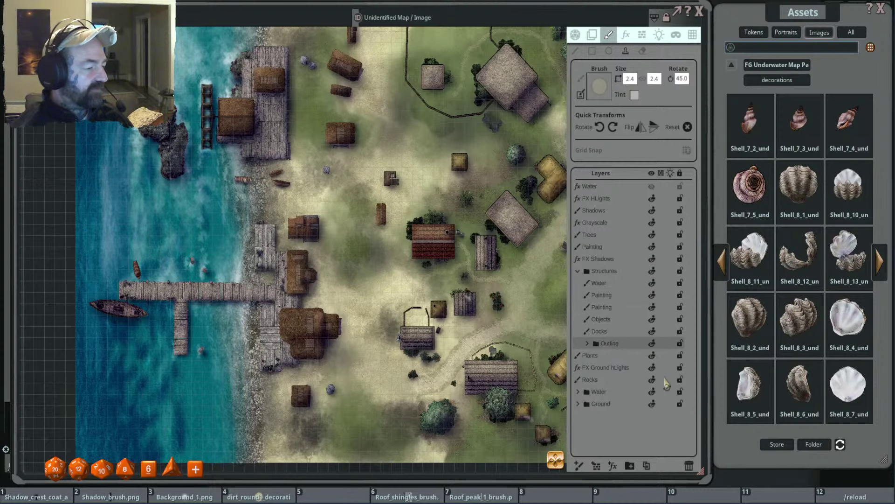
{"action": "left_click", "coordinate": [689, 466]}
Duplicate the two Painting layers inside the Structures folder.
{"action": "scroll", "coordinate": [513, 331], "scroll_direction": "up", "scroll_amount": 2}
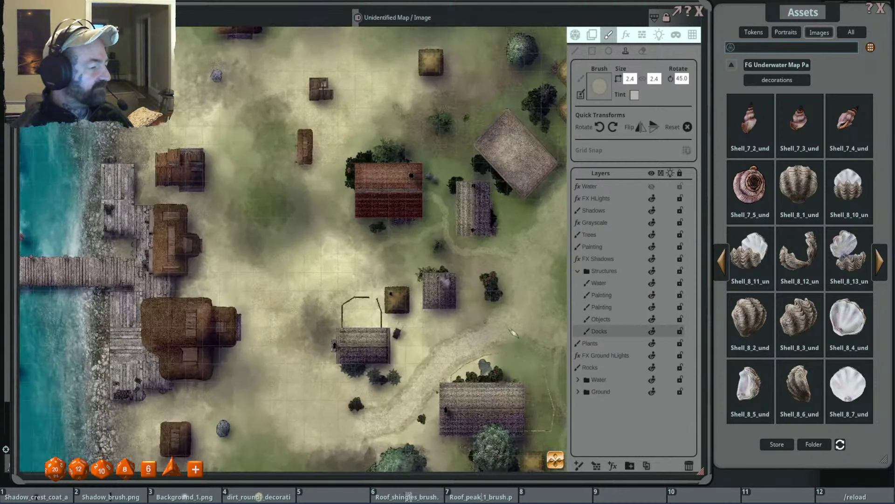
{"action": "scroll", "coordinate": [305, 273], "scroll_direction": "up", "scroll_amount": 2}
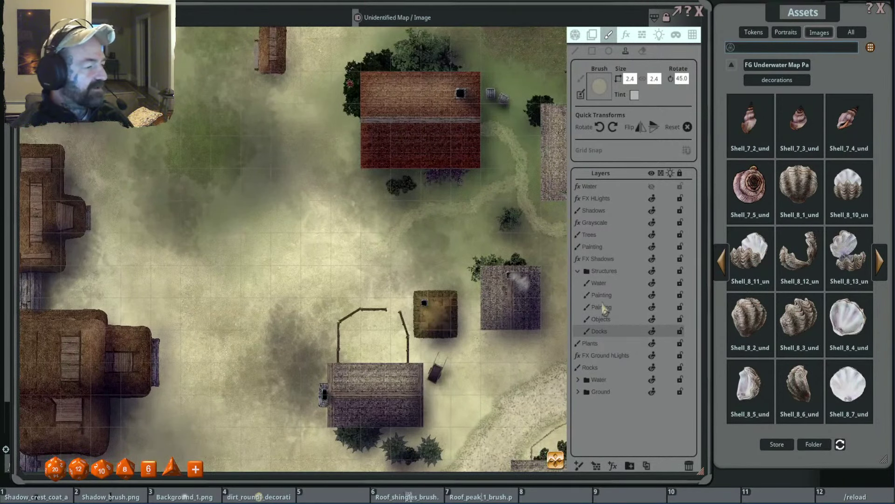
{"action": "left_click", "coordinate": [620, 294]}
{"action": "left_click", "coordinate": [620, 307], "text": "ctrl"}
{"action": "scroll", "coordinate": [398, 293], "scroll_direction": "down", "scroll_amount": 2}
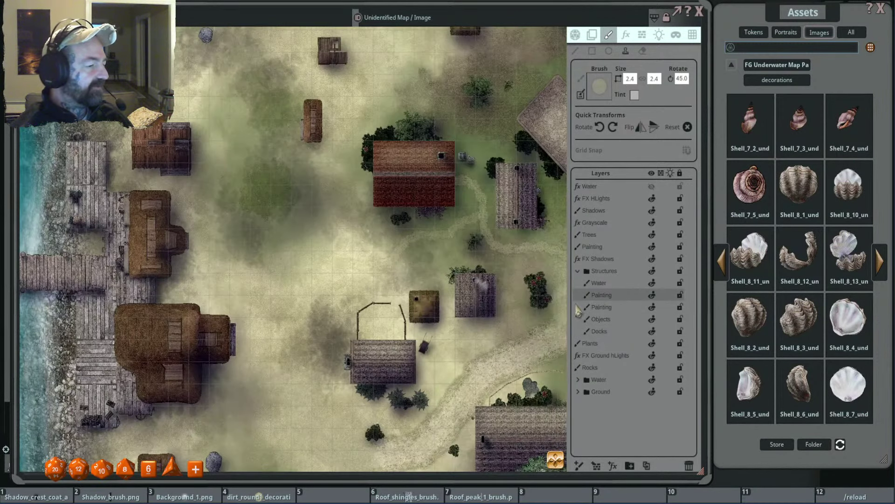
{"action": "scroll", "coordinate": [396, 298], "scroll_direction": "down", "scroll_amount": 3}
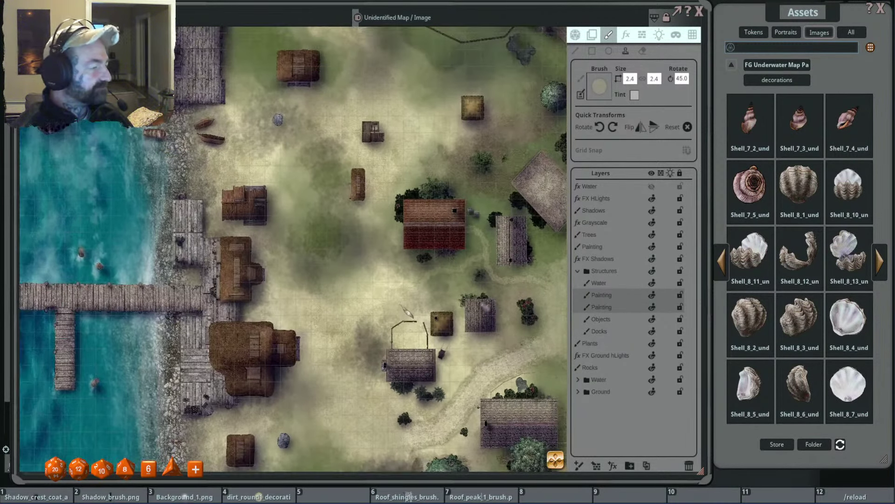
{"action": "scroll", "coordinate": [420, 261], "scroll_direction": "up", "scroll_amount": 4}
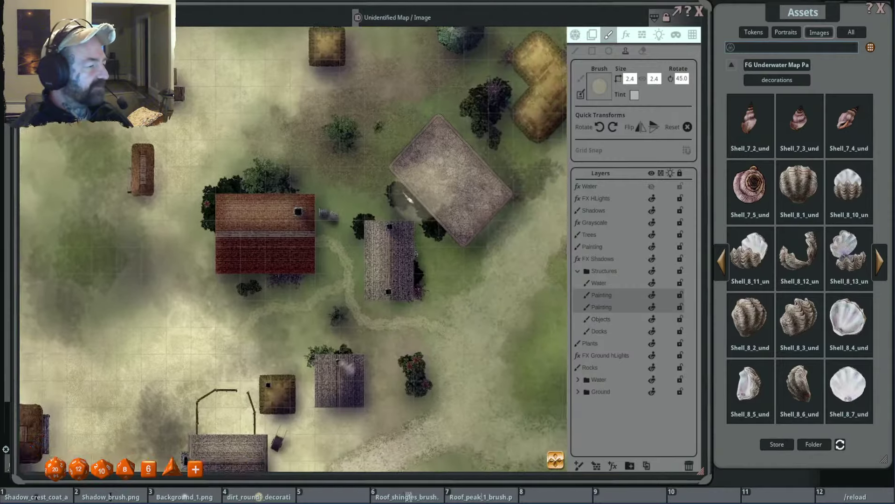
{"action": "scroll", "coordinate": [451, 210], "scroll_direction": "up", "scroll_amount": 2}
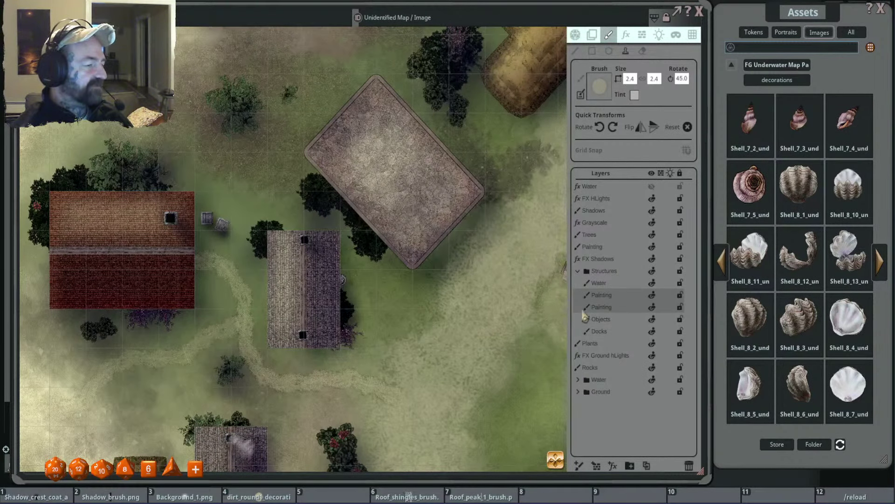
{"action": "scroll", "coordinate": [426, 262], "scroll_direction": "down", "scroll_amount": 2}
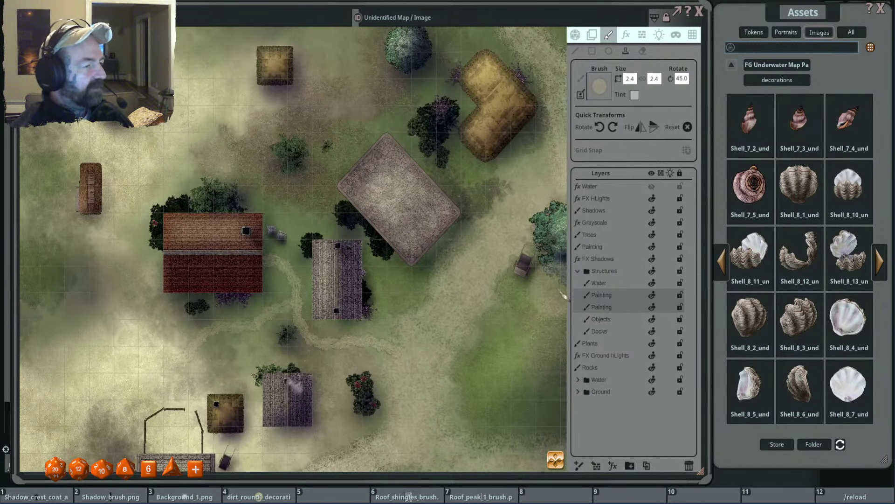
{"action": "left_click", "coordinate": [592, 36]}
{"action": "scroll", "coordinate": [422, 187], "scroll_direction": "down", "scroll_amount": 5}
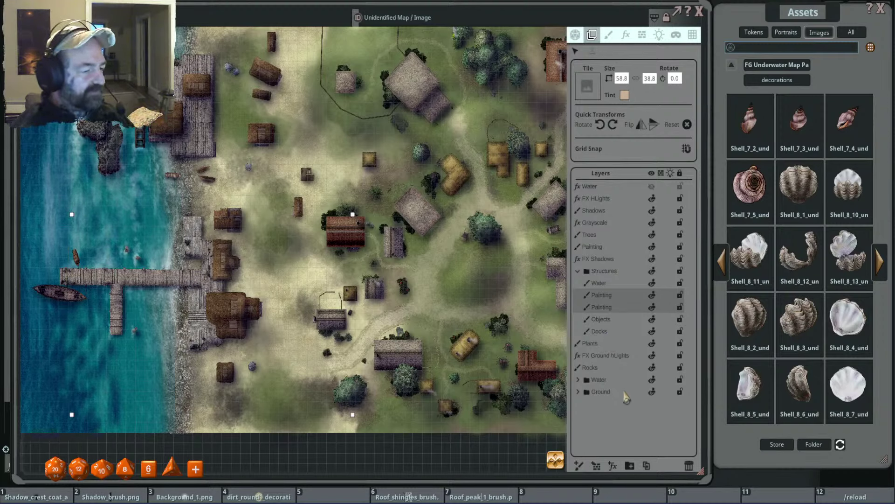
{"action": "left_click", "coordinate": [650, 468]}
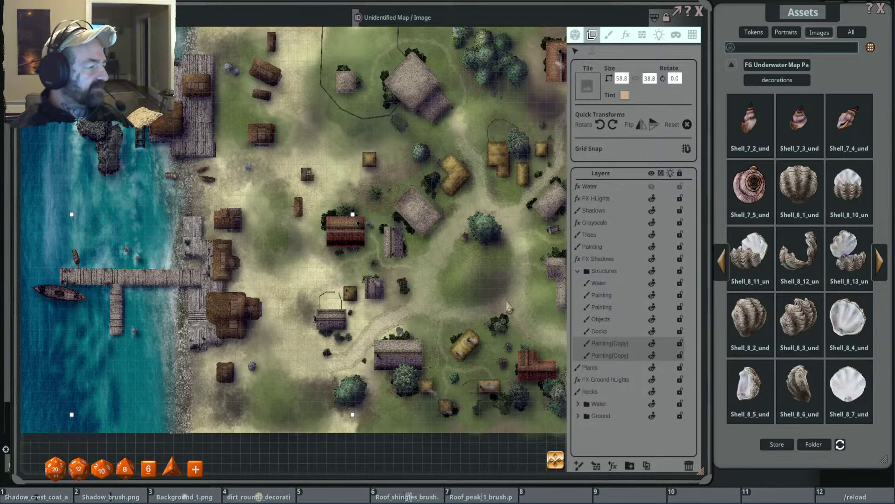
Create a folder named Outline within Structures, below its Water layer, and move both Painting(Copy) layers into it.
{"action": "scroll", "coordinate": [513, 317], "scroll_direction": "up", "scroll_amount": 3}
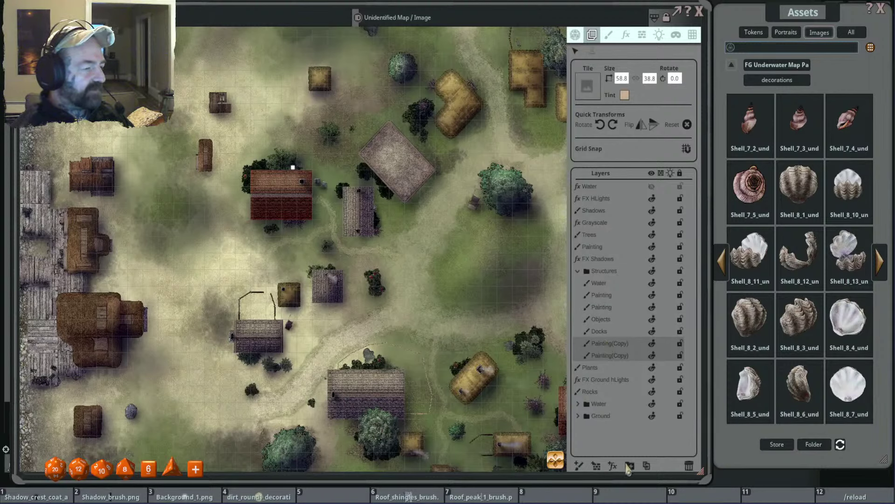
{"action": "left_click", "coordinate": [629, 466]}
{"action": "double_click", "coordinate": [588, 186]}
{"action": "type", "text": "O"}
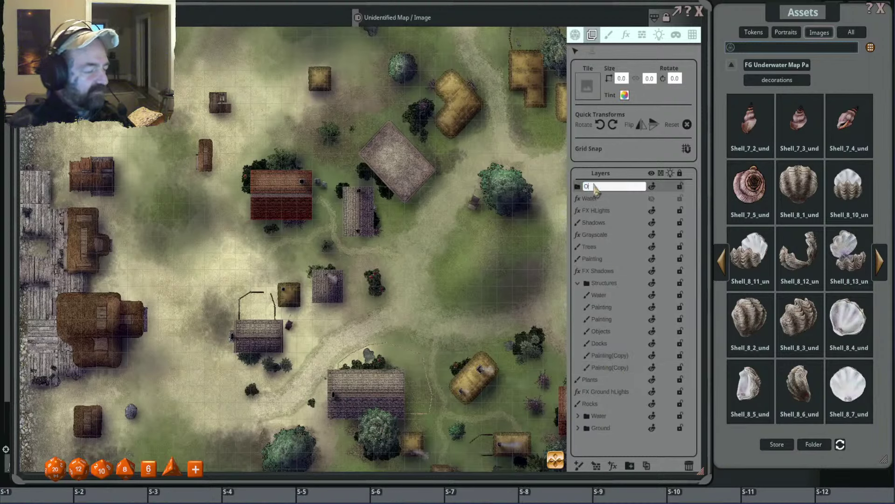
{"action": "type", "text": "utline"}
{"action": "key", "text": "Return"}
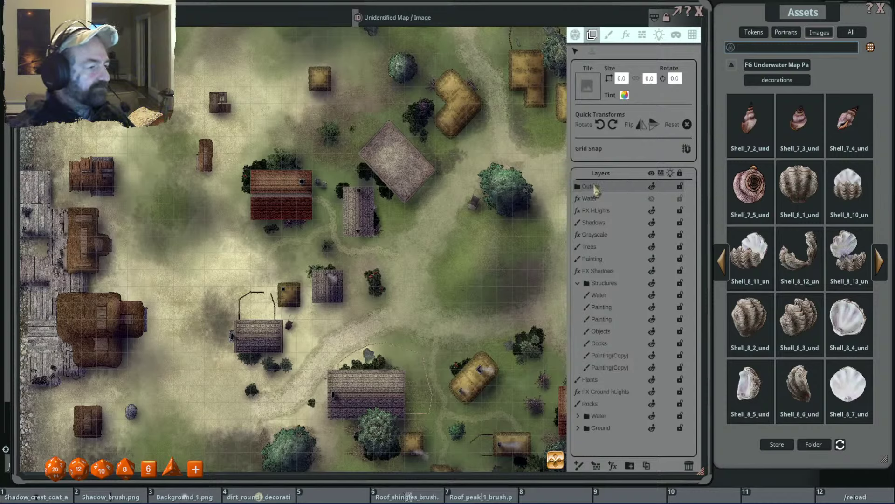
{"action": "mouse_move", "coordinate": [578, 192]}
{"action": "left_mouse_down"}
{"action": "mouse_move", "coordinate": [602, 216]}
{"action": "mouse_move", "coordinate": [625, 320]}
{"action": "mouse_move", "coordinate": [616, 295]}
{"action": "mouse_move", "coordinate": [605, 322]}
{"action": "mouse_move", "coordinate": [605, 299]}
{"action": "left_mouse_up"}
{"action": "left_click", "coordinate": [627, 367]}
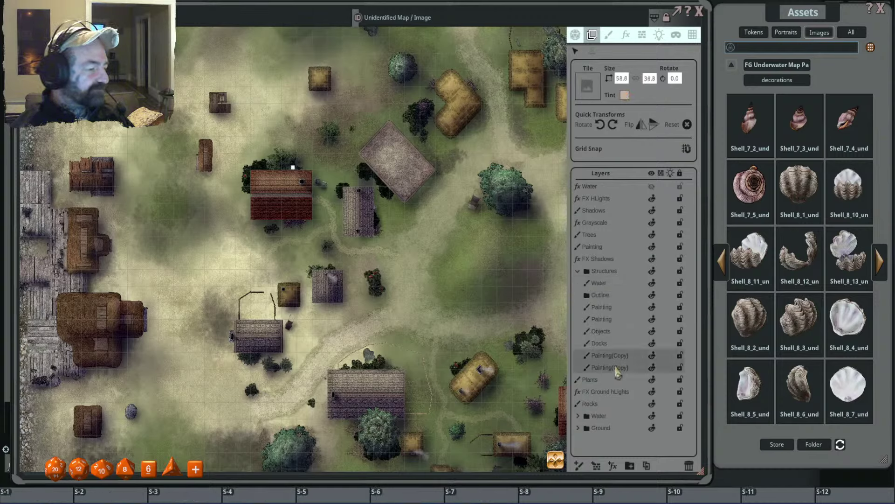
{"action": "left_click_drag", "start_coordinate": [593, 357], "coordinate": [606, 296]}
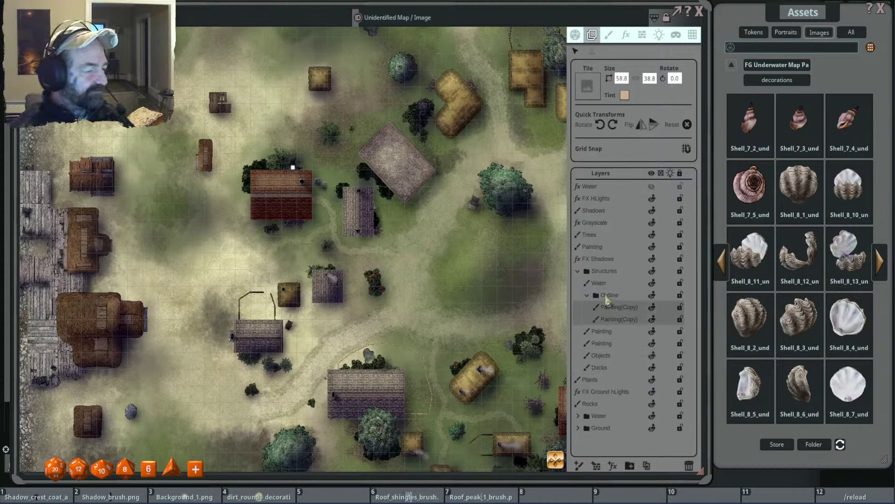
Tint the Outline folder black by setting its red, green and blue values to 0.
{"action": "left_click", "coordinate": [606, 298]}
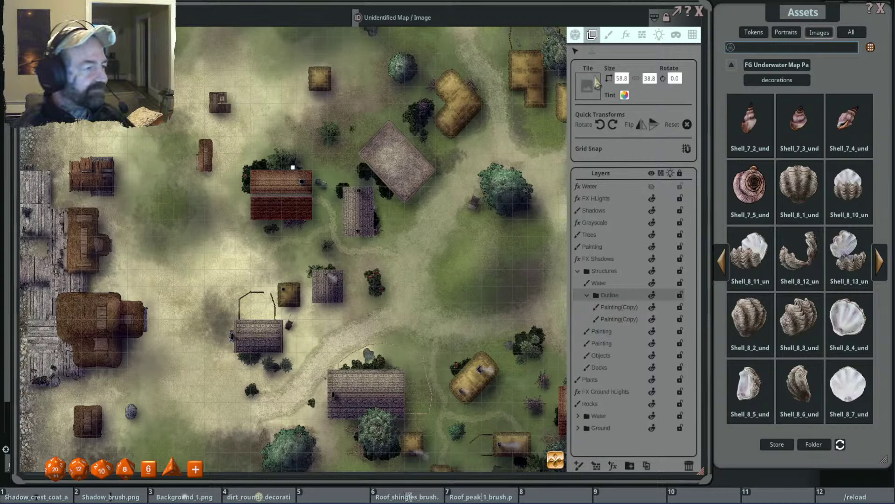
{"action": "left_click", "coordinate": [625, 96]}
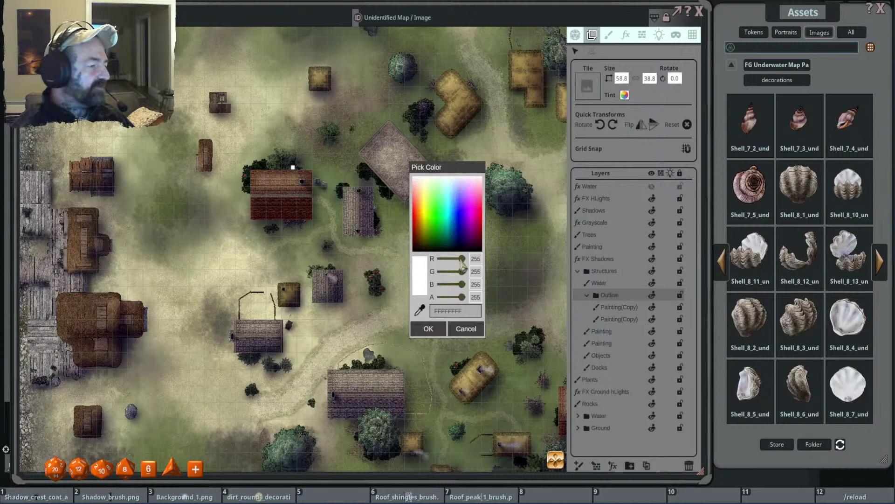
{"action": "left_click", "coordinate": [421, 264]}
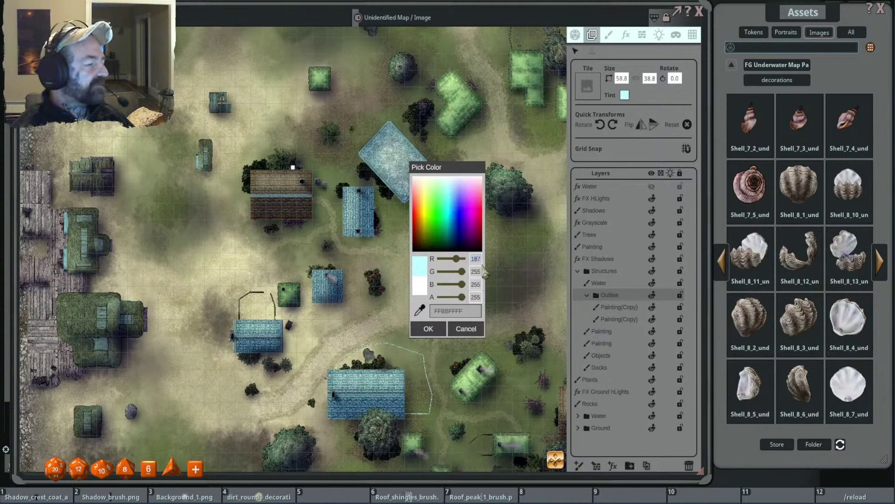
{"action": "type", "text": "0"}
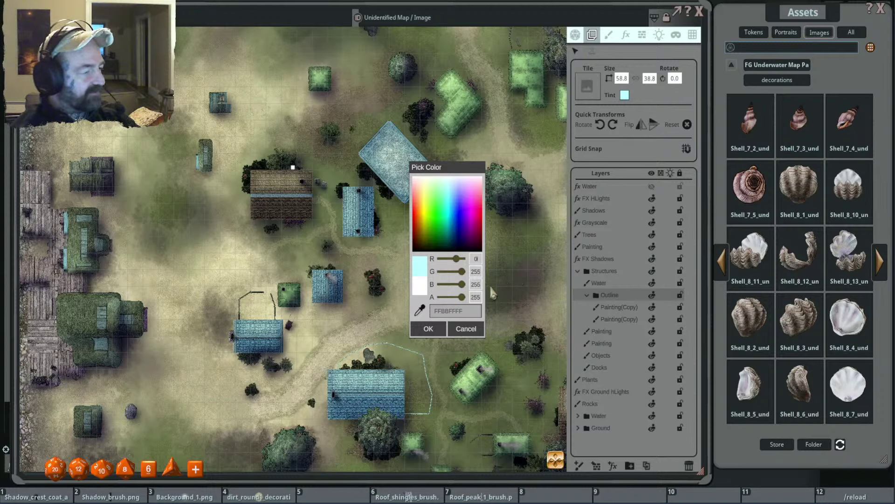
{"action": "key", "text": "Tab"}
{"action": "type", "text": "0"}
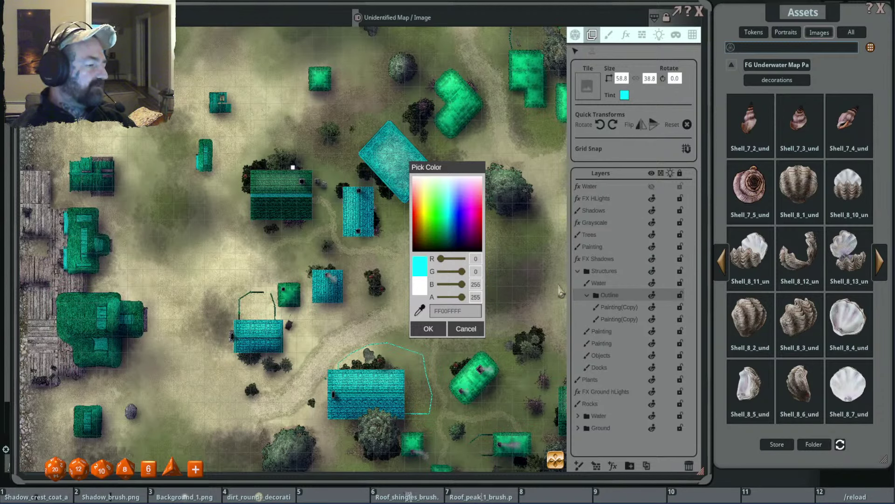
{"action": "key", "text": "Tab"}
{"action": "type", "text": "0"}
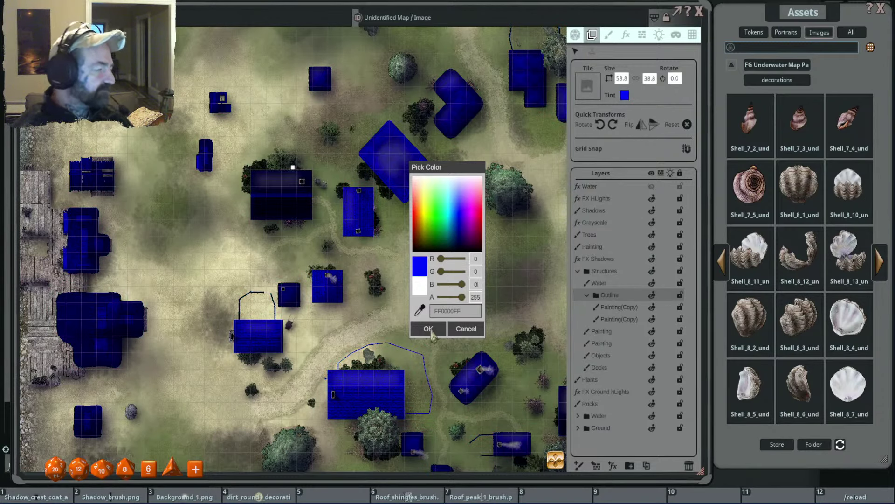
{"action": "key", "text": "Tab"}
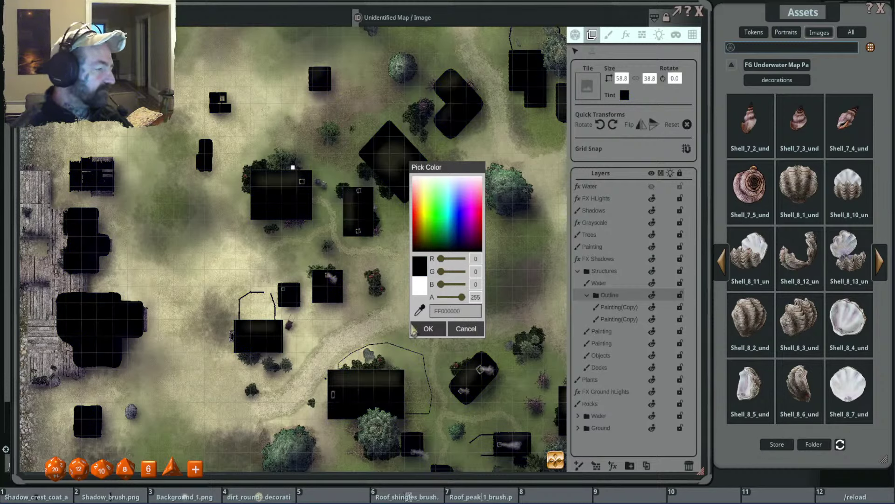
{"action": "key", "text": "Return"}
Examine the black silhouettes of the buildings, fences and boats across the village and waterfront.
{"action": "scroll", "coordinate": [299, 169], "scroll_direction": "up", "scroll_amount": 5}
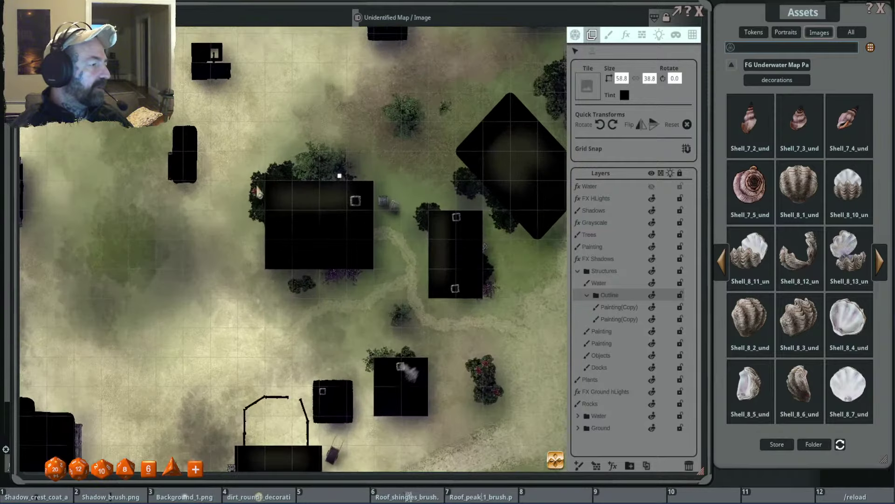
{"action": "scroll", "coordinate": [392, 203], "scroll_direction": "up", "scroll_amount": 2}
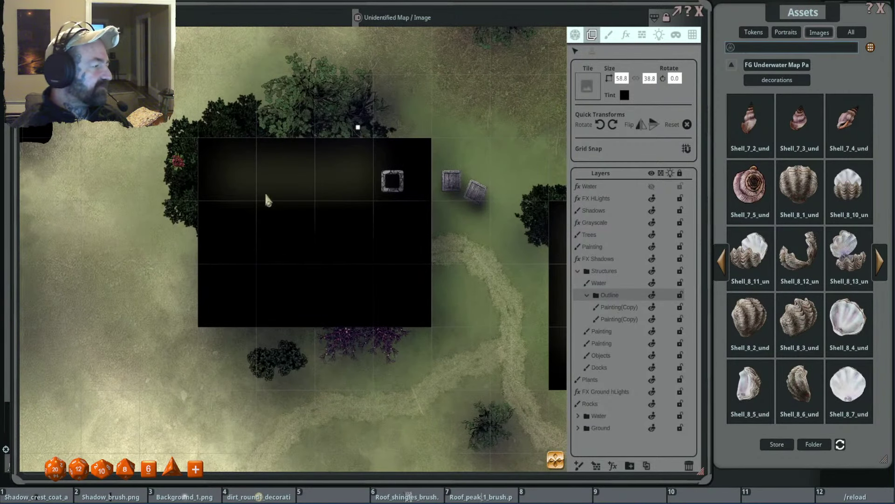
{"action": "scroll", "coordinate": [369, 231], "scroll_direction": "down", "scroll_amount": 2}
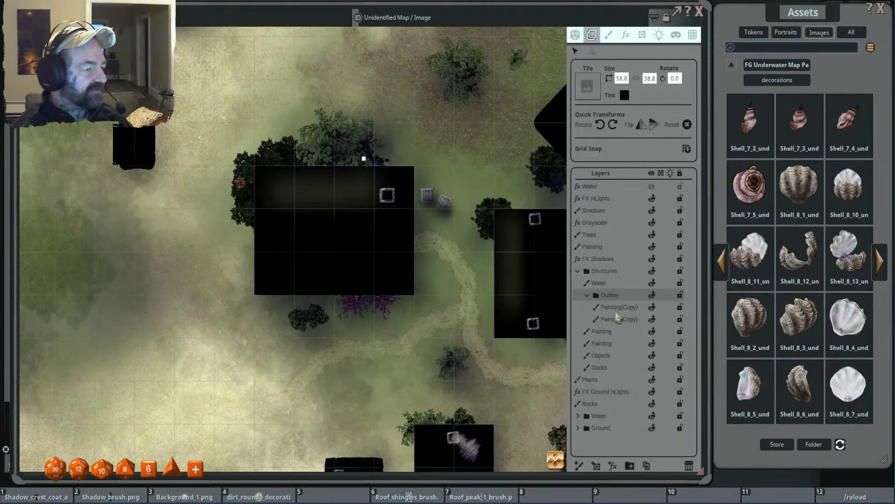
{"action": "scroll", "coordinate": [381, 240], "scroll_direction": "down", "scroll_amount": 5}
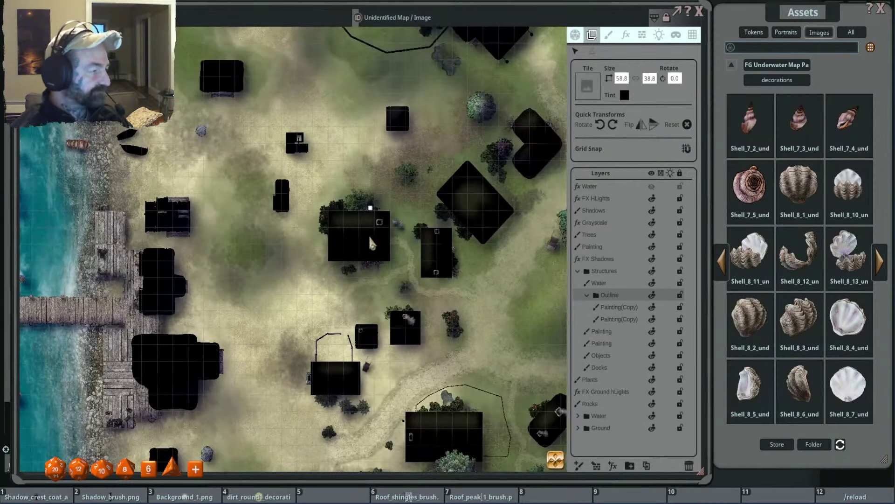
{"action": "scroll", "coordinate": [368, 233], "scroll_direction": "up", "scroll_amount": 2}
{"action": "scroll", "coordinate": [368, 233], "scroll_direction": "down", "scroll_amount": 2}
{"action": "scroll", "coordinate": [373, 304], "scroll_direction": "up", "scroll_amount": 3}
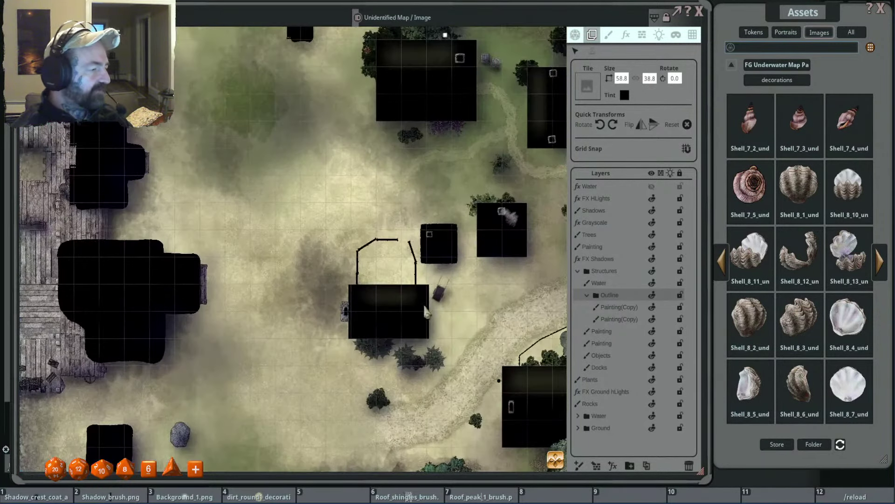
{"action": "scroll", "coordinate": [417, 248], "scroll_direction": "down", "scroll_amount": 3}
{"action": "scroll", "coordinate": [433, 211], "scroll_direction": "up", "scroll_amount": 3}
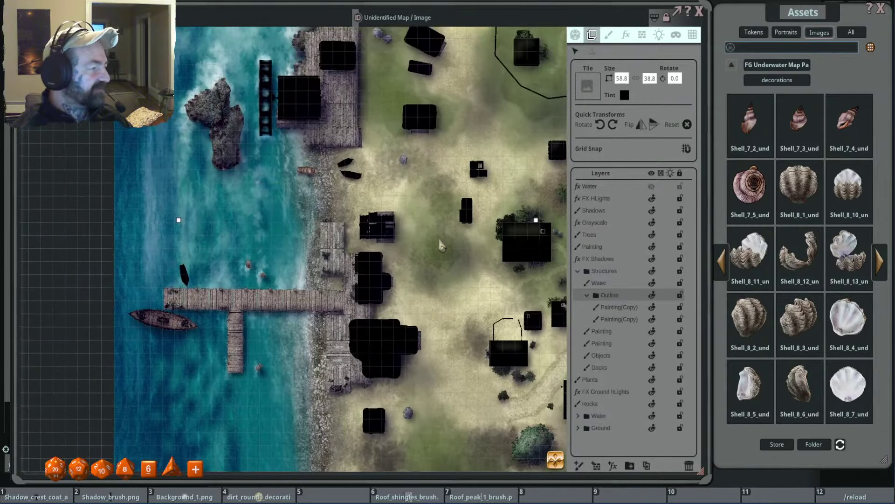
{"action": "scroll", "coordinate": [433, 211], "scroll_direction": "up", "scroll_amount": 2}
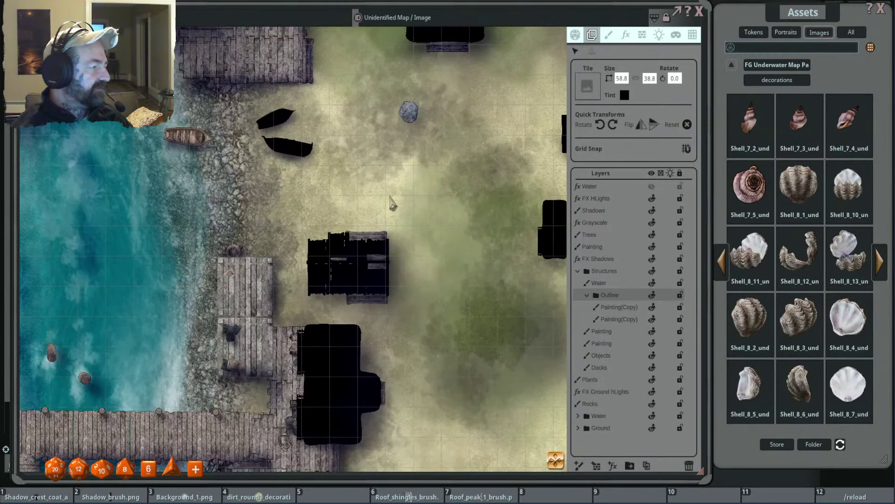
{"action": "scroll", "coordinate": [287, 185], "scroll_direction": "down", "scroll_amount": 1}
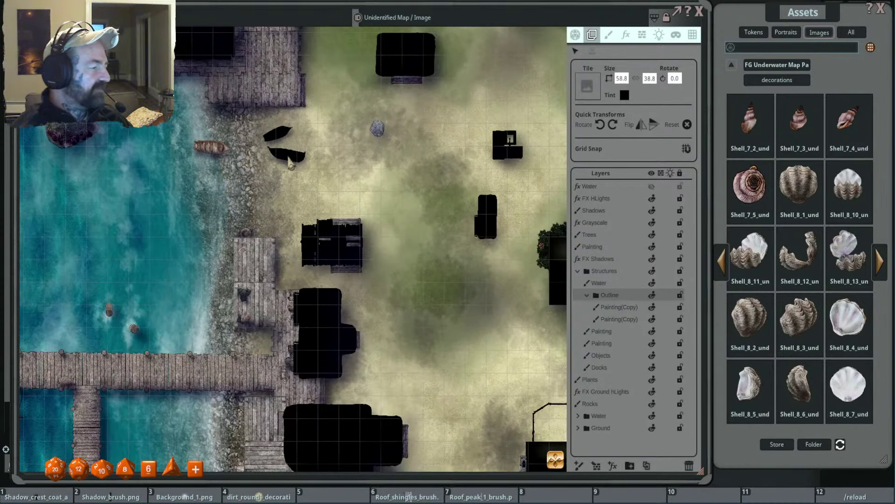
{"action": "scroll", "coordinate": [382, 223], "scroll_direction": "down", "scroll_amount": 2}
{"action": "left_click_drag", "start_coordinate": [357, 193], "coordinate": [433, 260]}
{"action": "scroll", "coordinate": [435, 264], "scroll_direction": "down", "scroll_amount": 2}
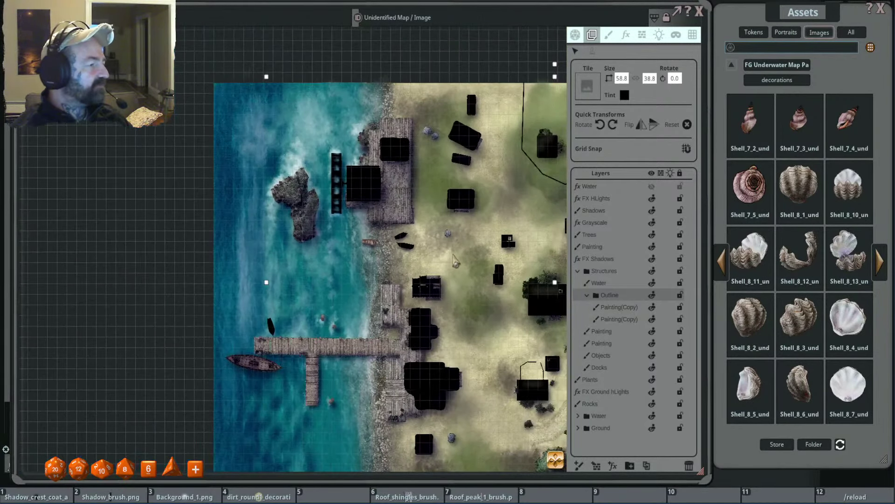
On the upper Painting(Copy) layer in the Outline folder, erase the black silhouettes from the two beached rowboats with the 0.2 brush.
{"action": "scroll", "coordinate": [422, 140], "scroll_direction": "up", "scroll_amount": 3}
{"action": "scroll", "coordinate": [422, 140], "scroll_direction": "up", "scroll_amount": 1}
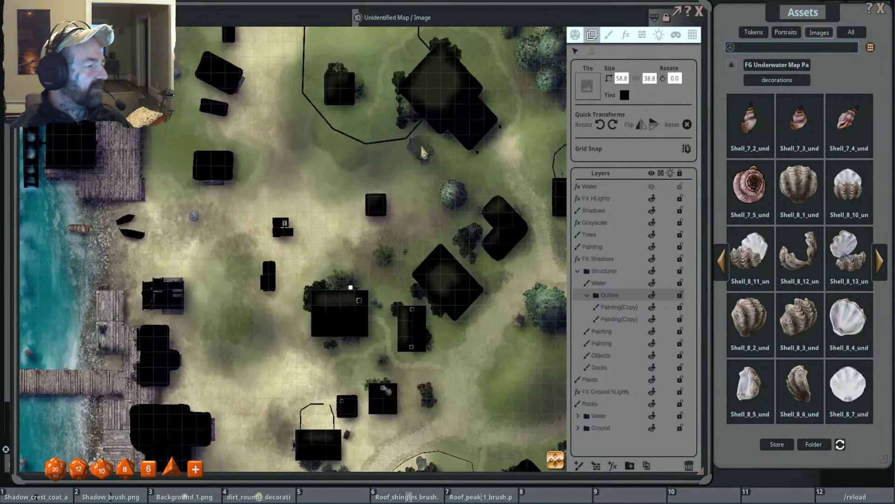
{"action": "scroll", "coordinate": [490, 156], "scroll_direction": "up", "scroll_amount": 2}
{"action": "scroll", "coordinate": [475, 158], "scroll_direction": "down", "scroll_amount": 3}
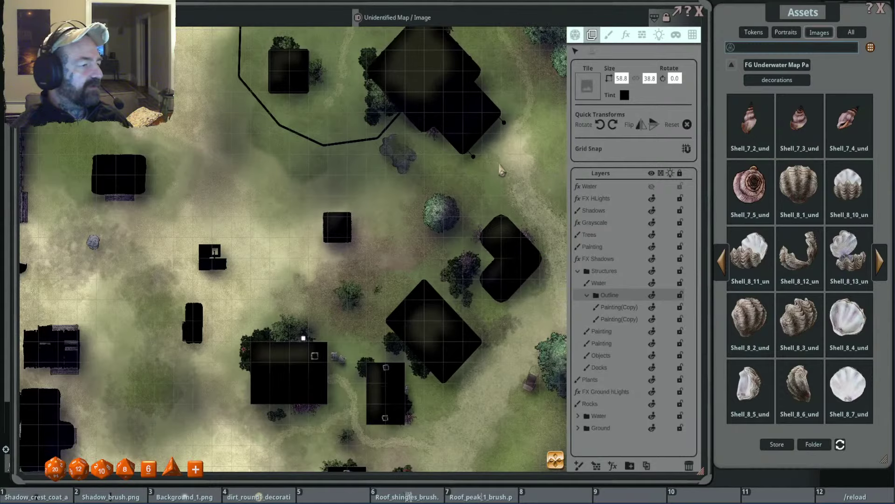
{"action": "left_click", "coordinate": [619, 309]}
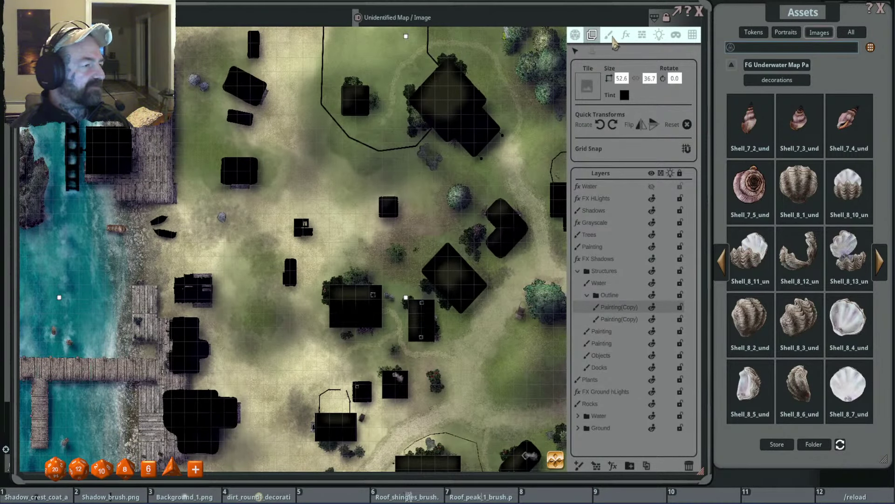
{"action": "left_click", "coordinate": [610, 36]}
{"action": "scroll", "coordinate": [325, 192], "scroll_direction": "up", "scroll_amount": 5}
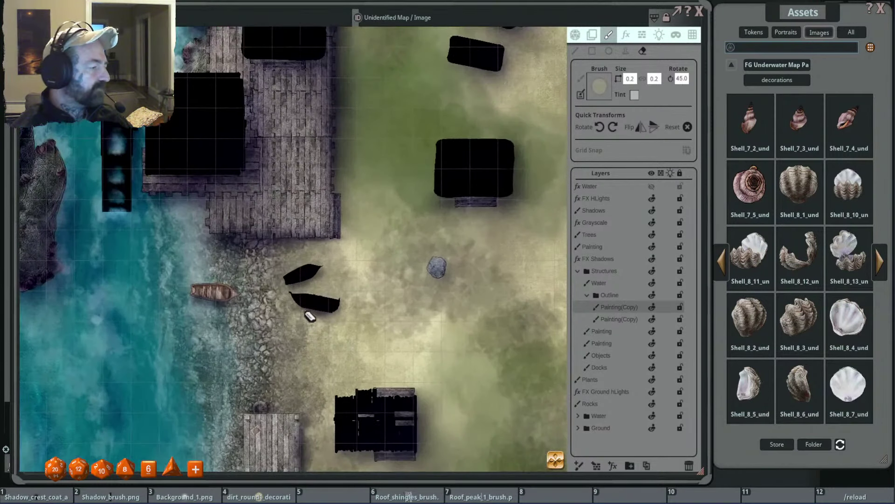
{"action": "left_click_drag", "start_coordinate": [309, 316], "coordinate": [335, 302]}
{"action": "left_click_drag", "start_coordinate": [299, 265], "coordinate": [309, 276]}
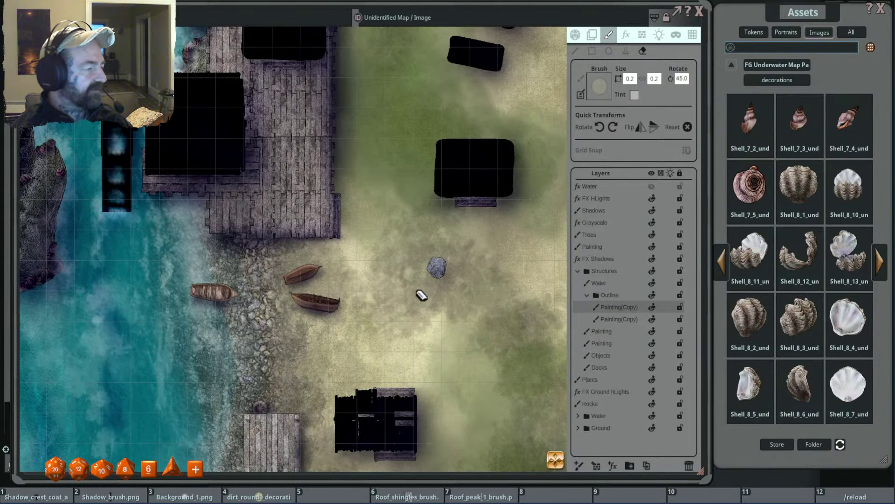
On the lower Painting(Copy) layer, erase the black from the crate stack in the open ground and the fence behind the small southern house.
{"action": "scroll", "coordinate": [488, 317], "scroll_direction": "down", "scroll_amount": 3}
{"action": "left_click_drag", "start_coordinate": [480, 296], "coordinate": [317, 160]}
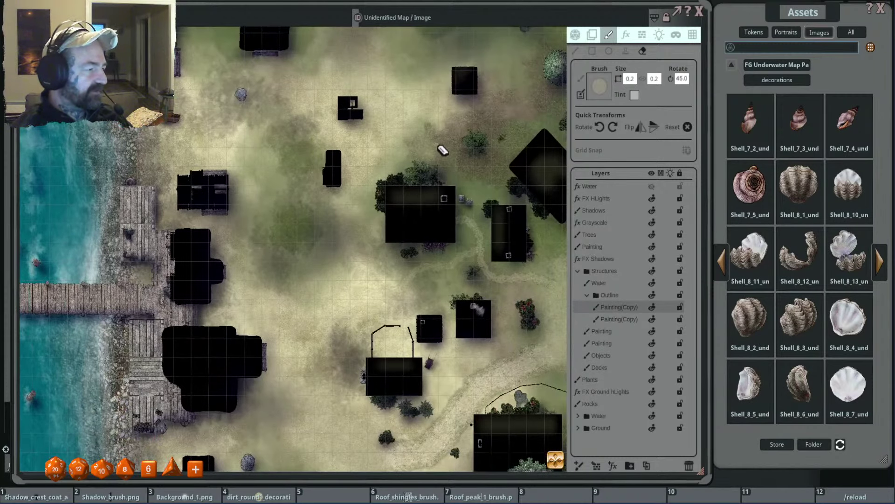
{"action": "left_click_drag", "start_coordinate": [440, 154], "coordinate": [382, 109]}
{"action": "left_click_drag", "start_coordinate": [512, 224], "coordinate": [553, 251]}
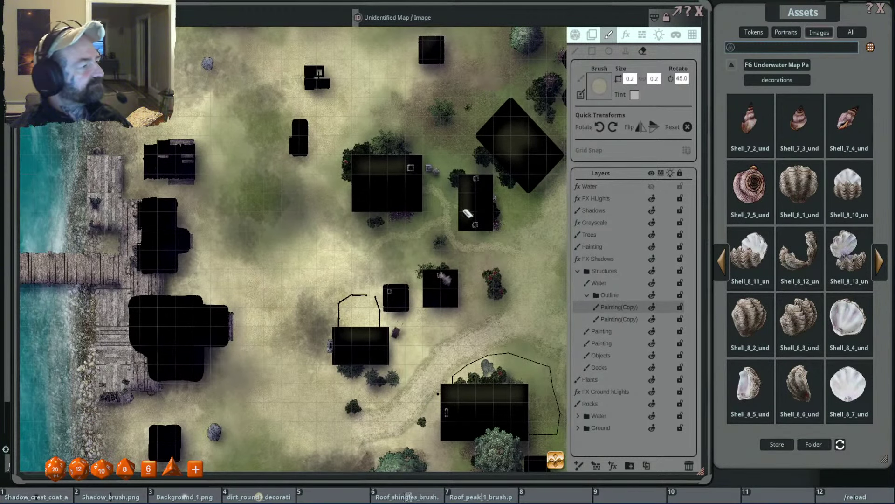
{"action": "left_click", "coordinate": [607, 320]}
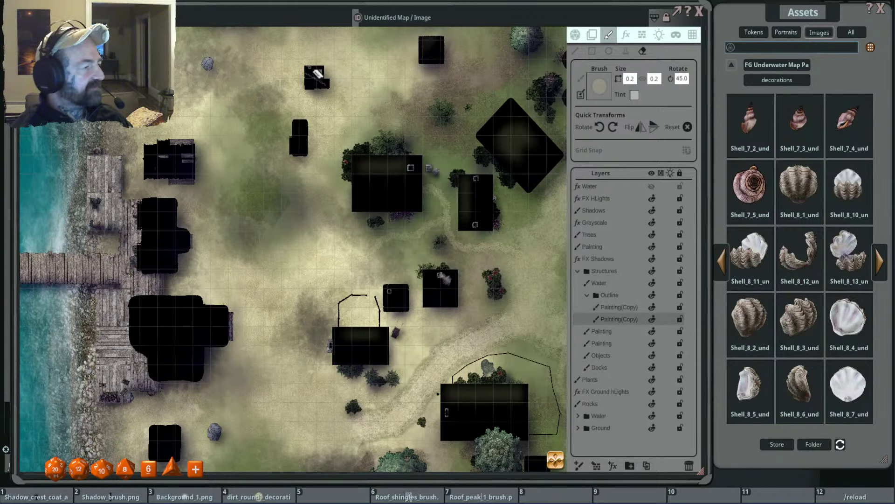
{"action": "scroll", "coordinate": [446, 161], "scroll_direction": "down", "scroll_amount": 3}
{"action": "scroll", "coordinate": [419, 163], "scroll_direction": "up", "scroll_amount": 5}
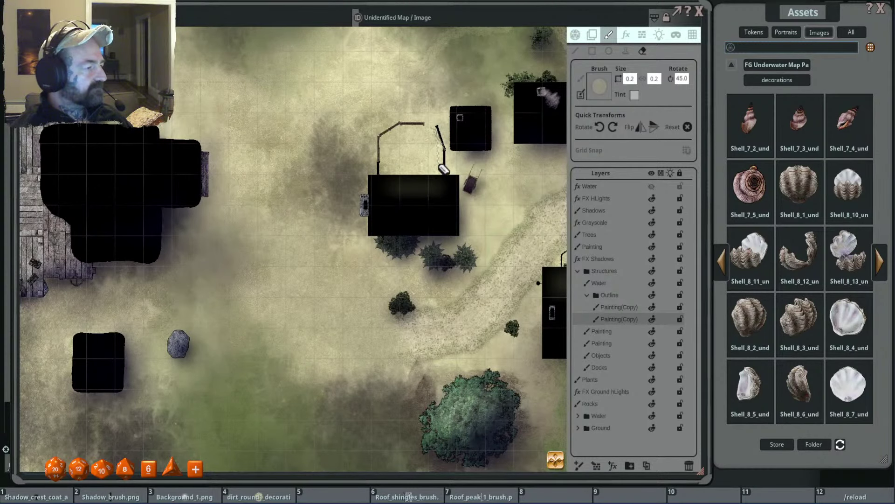
{"action": "scroll", "coordinate": [390, 144], "scroll_direction": "up", "scroll_amount": 4}
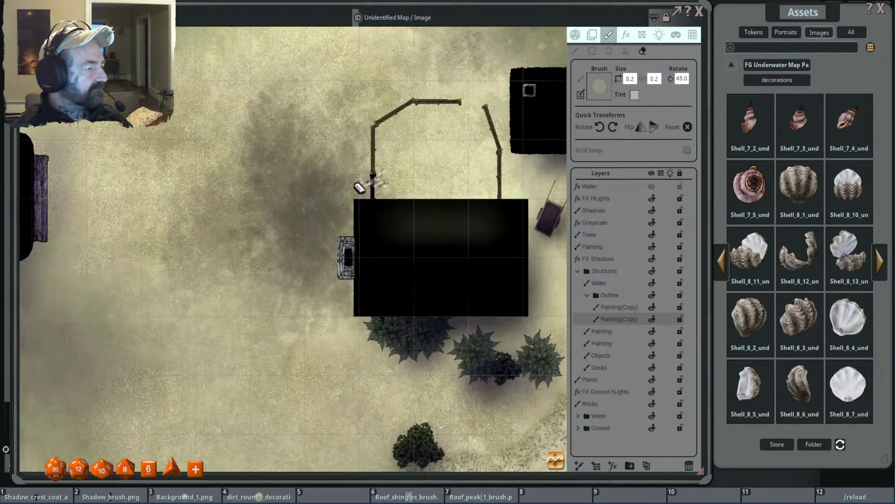
{"action": "scroll", "coordinate": [312, 180], "scroll_direction": "down", "scroll_amount": 3}
{"action": "scroll", "coordinate": [327, 181], "scroll_direction": "up", "scroll_amount": 3}
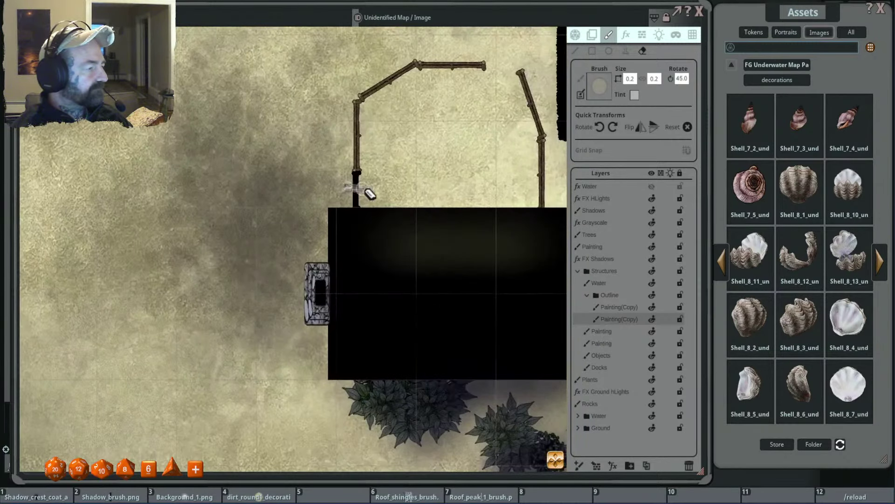
Enlarge the eraser to 0.3 and clear the black from the yard fence and corner post of the large southern house beside the tree.
{"action": "scroll", "coordinate": [467, 190], "scroll_direction": "down", "scroll_amount": 5}
{"action": "scroll", "coordinate": [404, 180], "scroll_direction": "up", "scroll_amount": 3}
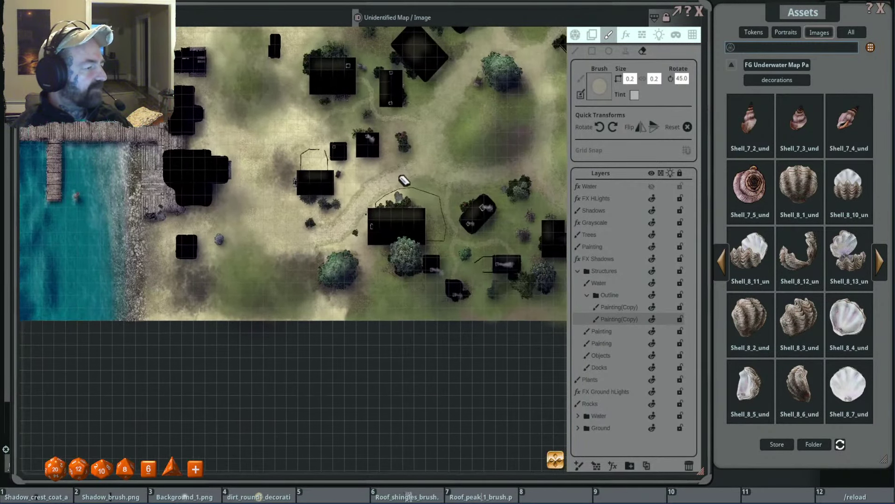
{"action": "scroll", "coordinate": [465, 289], "scroll_direction": "up", "scroll_amount": 2}
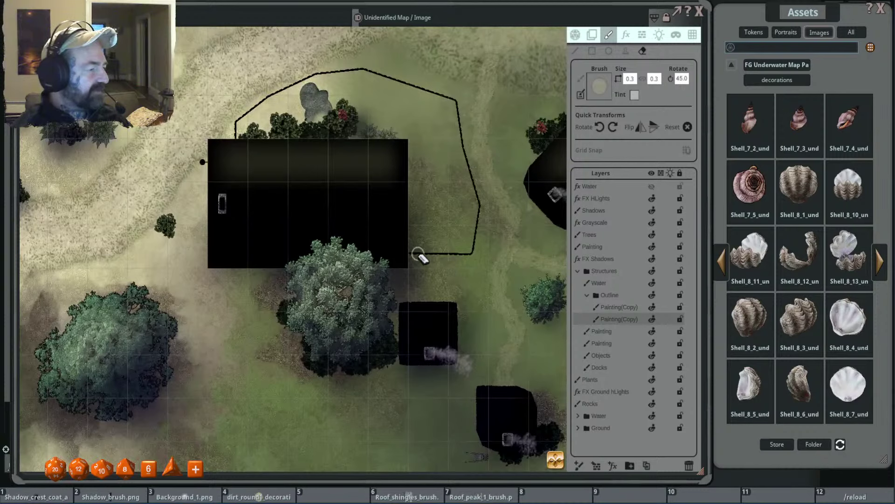
{"action": "mouse_move", "coordinate": [444, 258]}
{"action": "left_mouse_down"}
{"action": "mouse_move", "coordinate": [475, 240]}
{"action": "mouse_move", "coordinate": [479, 195]}
{"action": "mouse_move", "coordinate": [459, 105]}
{"action": "mouse_move", "coordinate": [368, 70]}
{"action": "mouse_move", "coordinate": [322, 75]}
{"action": "mouse_move", "coordinate": [275, 96]}
{"action": "mouse_move", "coordinate": [237, 135]}
{"action": "left_mouse_up"}
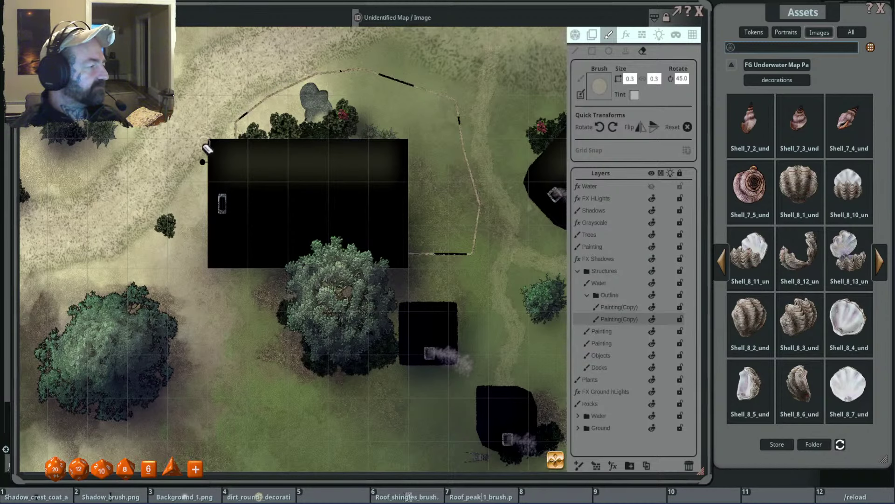
{"action": "scroll", "coordinate": [199, 152], "scroll_direction": "up", "scroll_amount": 2}
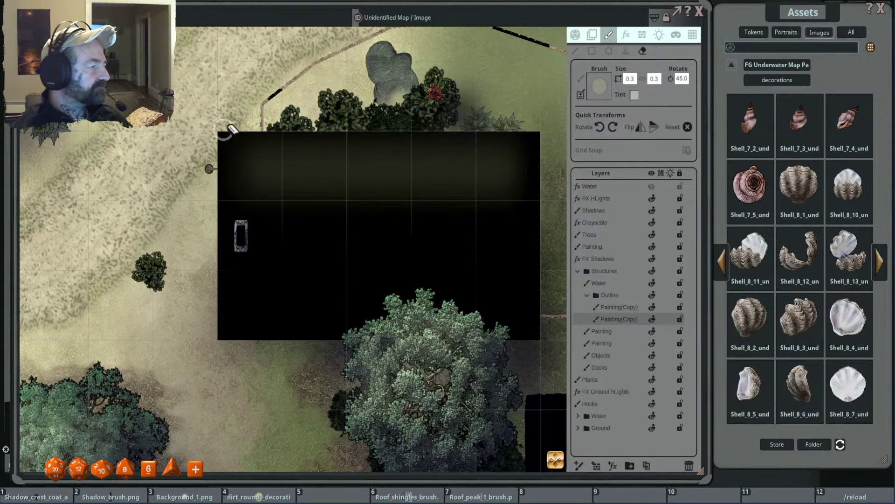
{"action": "scroll", "coordinate": [321, 80], "scroll_direction": "down", "scroll_amount": 2}
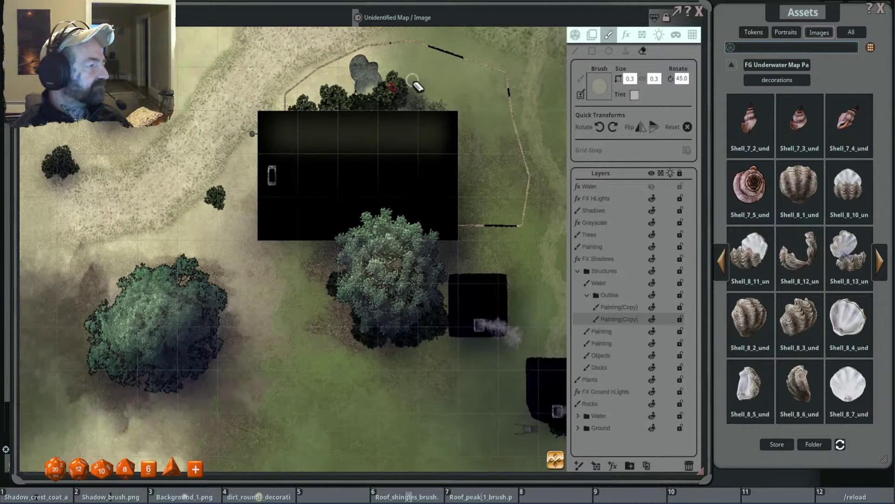
{"action": "mouse_move", "coordinate": [378, 96]}
{"action": "left_mouse_down"}
{"action": "mouse_move", "coordinate": [497, 129]}
{"action": "mouse_move", "coordinate": [514, 175]}
{"action": "left_mouse_up"}
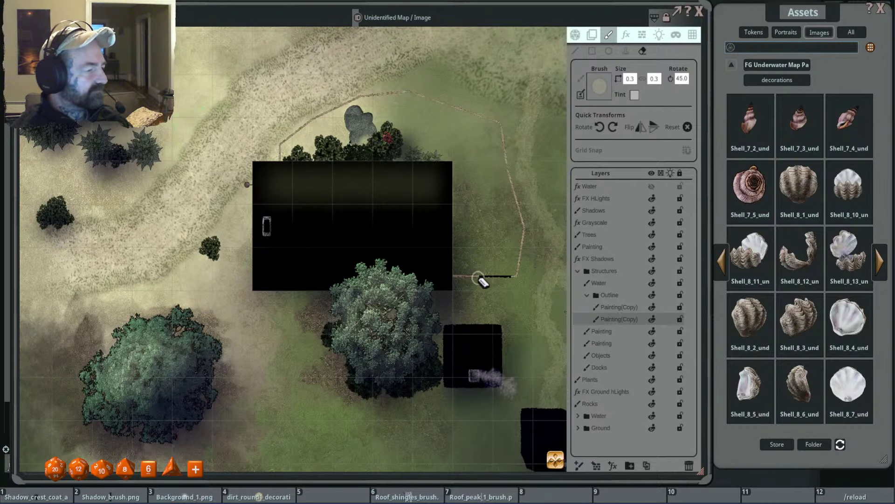
{"action": "scroll", "coordinate": [464, 277], "scroll_direction": "down", "scroll_amount": 2}
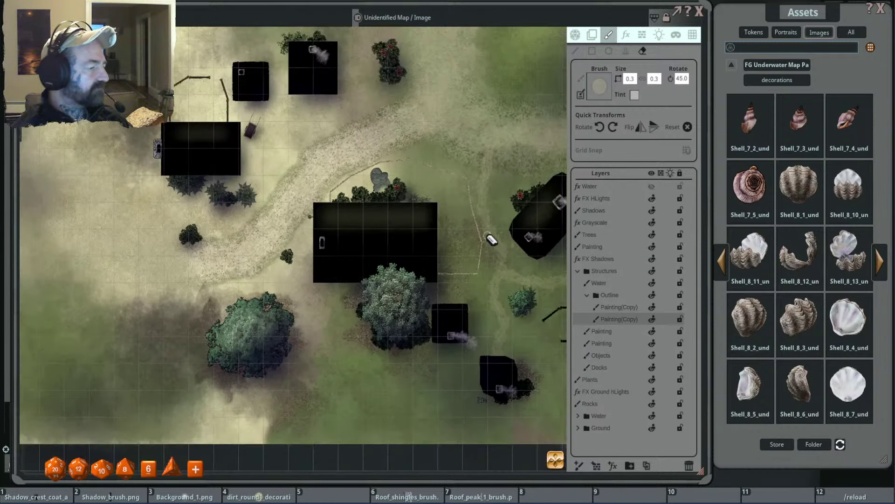
Erase the black from the two short fence sections on the west side of the small southern house with the smoking chimney.
{"action": "left_click_drag", "start_coordinate": [491, 239], "coordinate": [347, 201]}
{"action": "scroll", "coordinate": [456, 233], "scroll_direction": "up", "scroll_amount": 4}
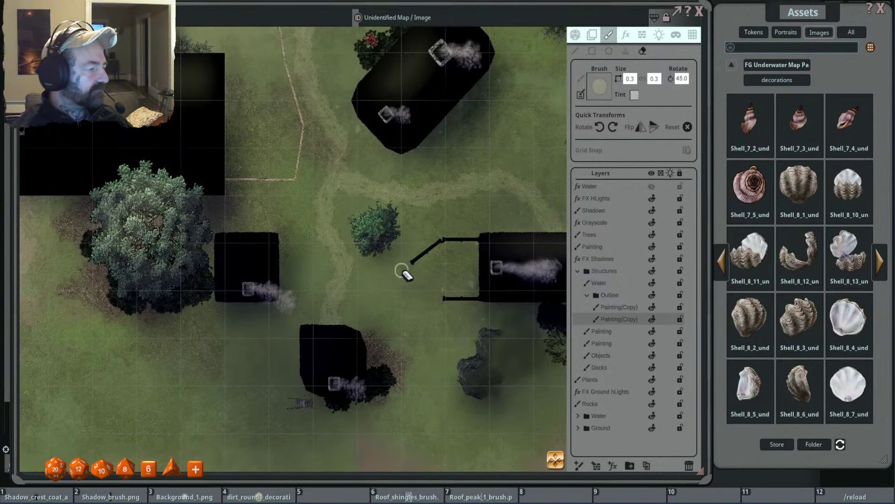
{"action": "left_click_drag", "start_coordinate": [411, 263], "coordinate": [465, 240]}
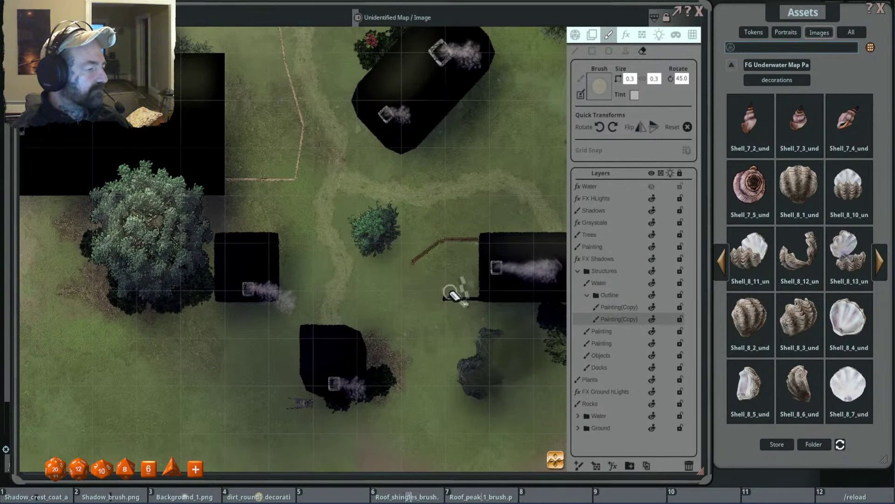
Reduce the eraser to 0.2 and clear the black from the small entrance posts of the two eastern houses.
{"action": "scroll", "coordinate": [355, 277], "scroll_direction": "down", "scroll_amount": 2}
{"action": "scroll", "coordinate": [356, 277], "scroll_direction": "down", "scroll_amount": 2}
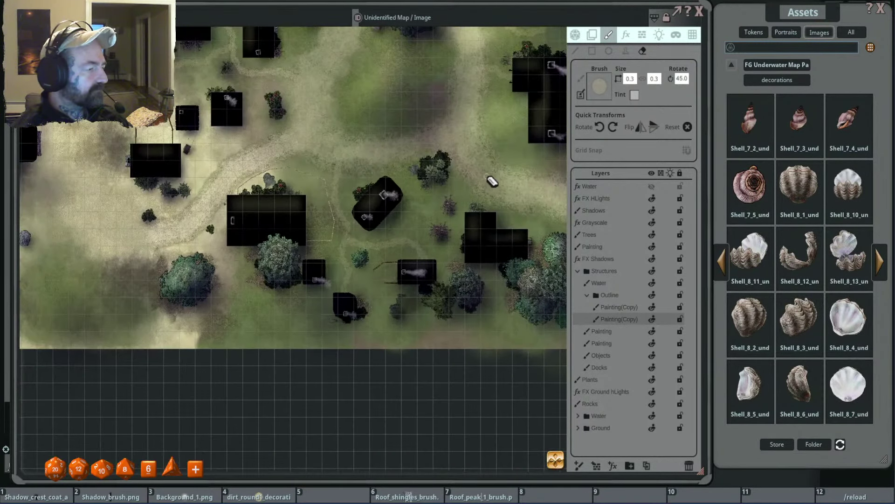
{"action": "scroll", "coordinate": [458, 155], "scroll_direction": "up", "scroll_amount": 6}
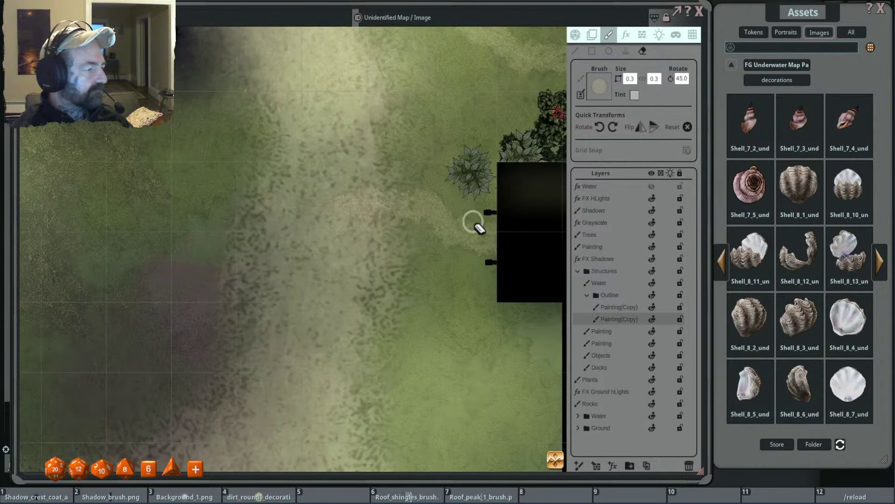
{"action": "scroll", "coordinate": [476, 225], "scroll_direction": "down", "scroll_amount": 1}
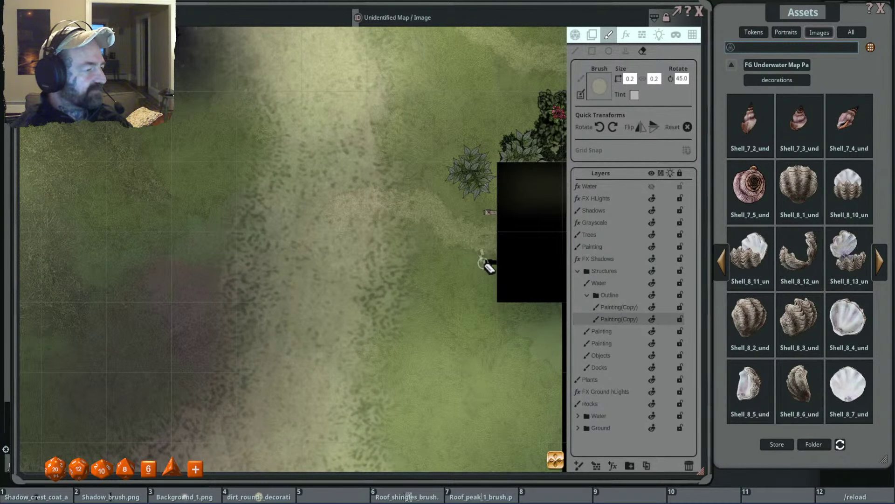
{"action": "scroll", "coordinate": [410, 240], "scroll_direction": "down", "scroll_amount": 6}
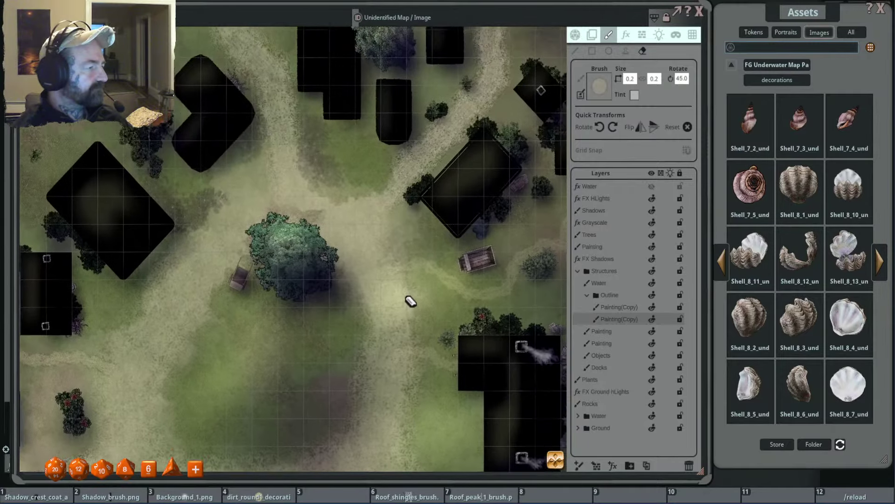
{"action": "left_click_drag", "start_coordinate": [512, 253], "coordinate": [371, 243]}
{"action": "scroll", "coordinate": [428, 250], "scroll_direction": "up", "scroll_amount": 3}
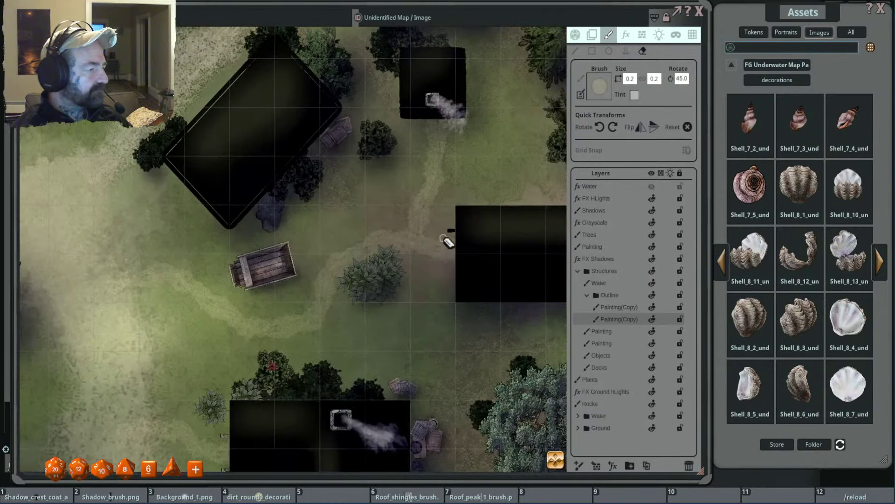
Erase the black from the curved fence north of the L-shaped house, up to the large tree.
{"action": "scroll", "coordinate": [396, 211], "scroll_direction": "down", "scroll_amount": 3}
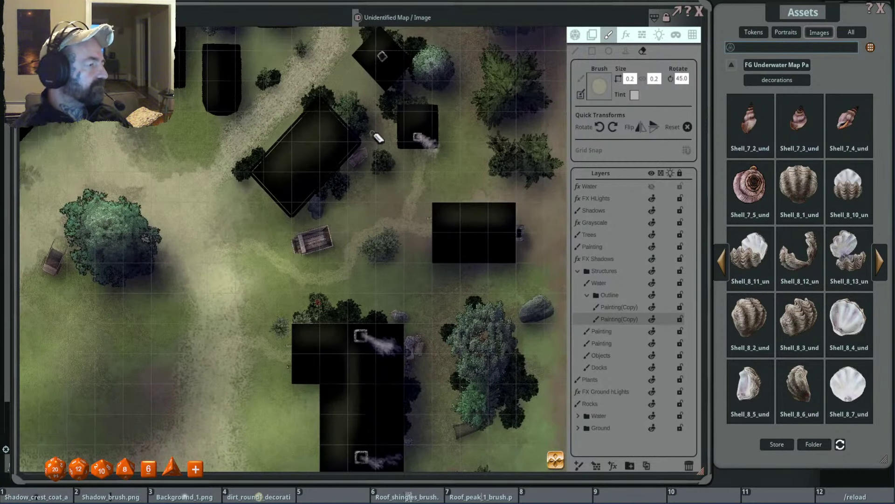
{"action": "left_click_drag", "start_coordinate": [376, 135], "coordinate": [400, 244]}
{"action": "scroll", "coordinate": [397, 140], "scroll_direction": "up", "scroll_amount": 3}
{"action": "scroll", "coordinate": [417, 76], "scroll_direction": "up", "scroll_amount": 3}
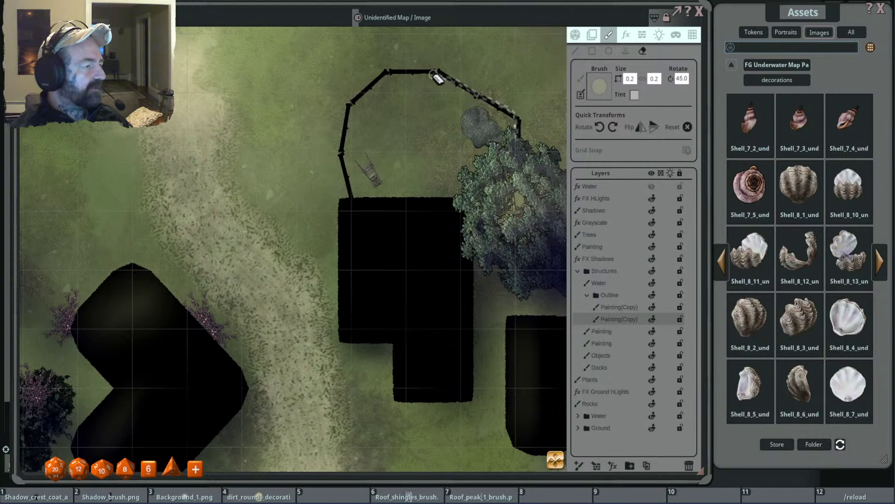
{"action": "mouse_move", "coordinate": [437, 76]}
{"action": "left_mouse_down"}
{"action": "mouse_move", "coordinate": [384, 73]}
{"action": "mouse_move", "coordinate": [359, 104]}
{"action": "mouse_move", "coordinate": [345, 155]}
{"action": "mouse_move", "coordinate": [350, 195]}
{"action": "left_mouse_up"}
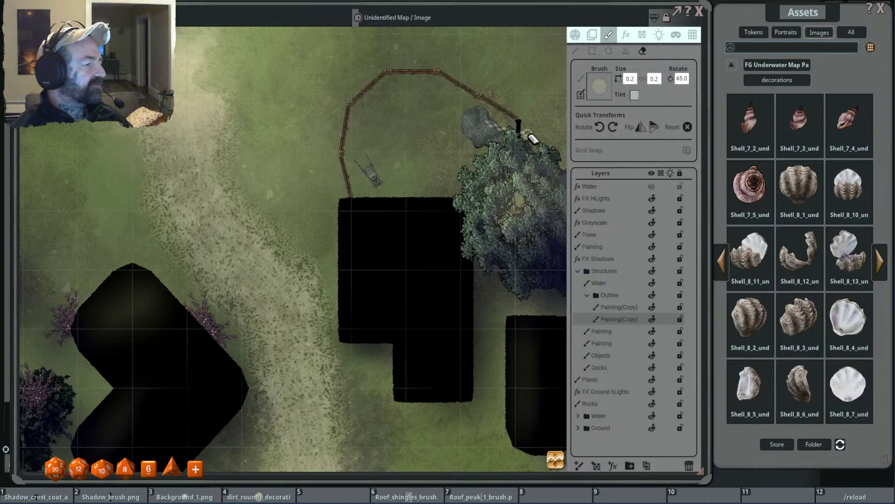
Erase the black from the two lamp posts at the corners of the large diagonal northern building.
{"action": "scroll", "coordinate": [361, 144], "scroll_direction": "down", "scroll_amount": 3}
{"action": "scroll", "coordinate": [385, 168], "scroll_direction": "up", "scroll_amount": 2}
{"action": "scroll", "coordinate": [385, 167], "scroll_direction": "up", "scroll_amount": 2}
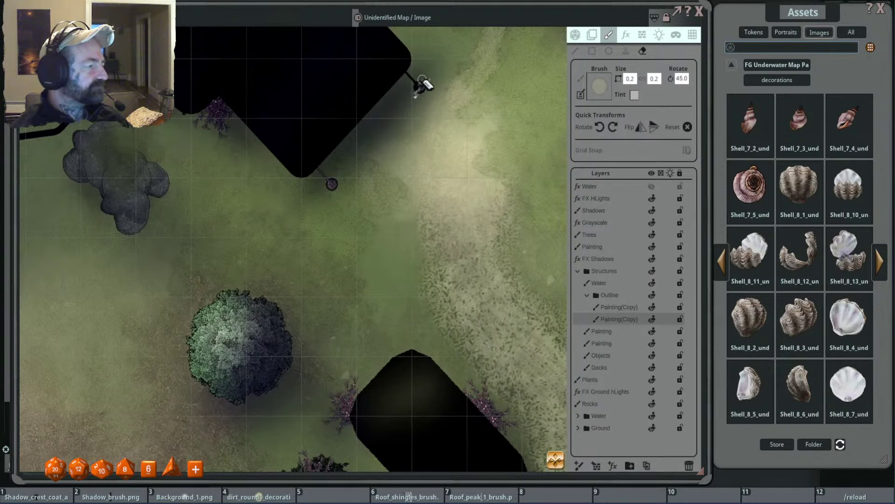
Erase the black from the long angled fence around the northern house up to the map edge, enlarging the eraser to 0.4.
{"action": "scroll", "coordinate": [326, 150], "scroll_direction": "down", "scroll_amount": 2}
{"action": "left_click_drag", "start_coordinate": [270, 149], "coordinate": [386, 146]}
{"action": "scroll", "coordinate": [386, 146], "scroll_direction": "up", "scroll_amount": 2}
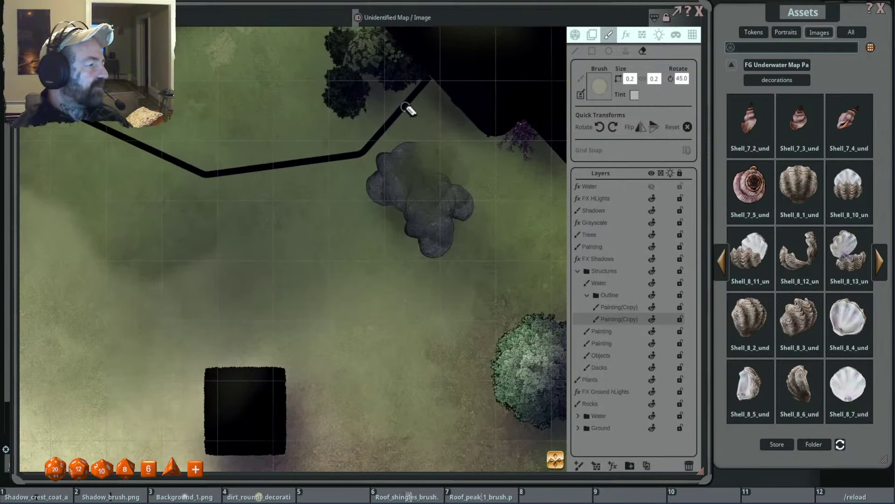
{"action": "mouse_move", "coordinate": [405, 107]}
{"action": "left_mouse_down"}
{"action": "mouse_move", "coordinate": [362, 160]}
{"action": "mouse_move", "coordinate": [368, 141]}
{"action": "mouse_move", "coordinate": [378, 150]}
{"action": "mouse_move", "coordinate": [200, 168]}
{"action": "mouse_move", "coordinate": [329, 169]}
{"action": "left_mouse_up"}
{"action": "key", "text": "ctrl"}
{"action": "scroll", "coordinate": [382, 145], "scroll_direction": "up", "scroll_amount": 1}
{"action": "scroll", "coordinate": [256, 145], "scroll_direction": "down", "scroll_amount": 2}
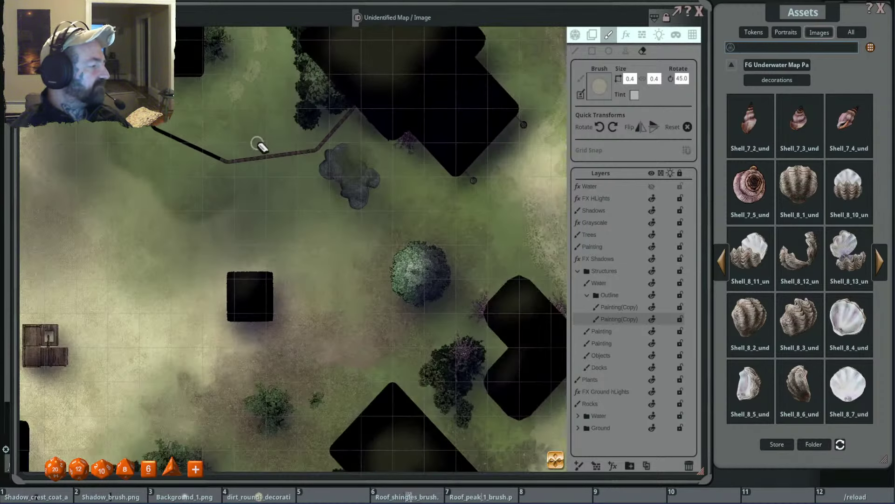
{"action": "scroll", "coordinate": [408, 214], "scroll_direction": "up", "scroll_amount": 2}
{"action": "left_click_drag", "start_coordinate": [452, 299], "coordinate": [385, 265]}
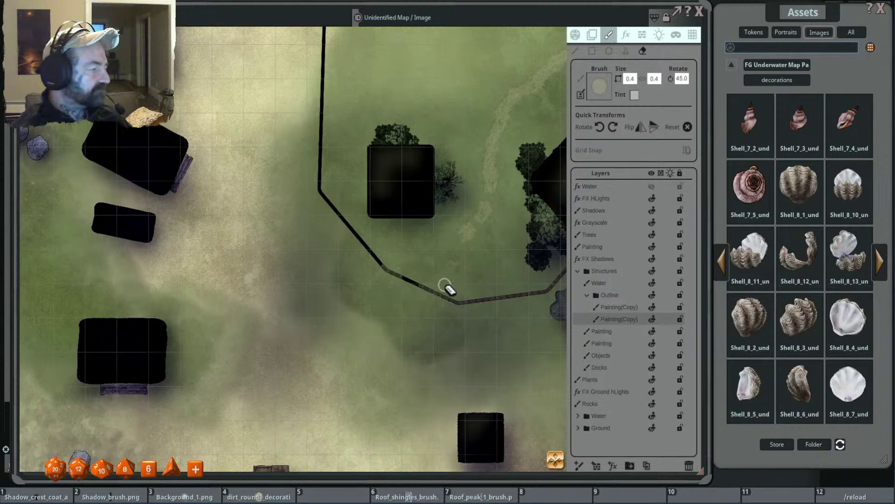
{"action": "mouse_move", "coordinate": [451, 302]}
{"action": "left_mouse_down"}
{"action": "mouse_move", "coordinate": [384, 262]}
{"action": "mouse_move", "coordinate": [317, 186]}
{"action": "left_mouse_up"}
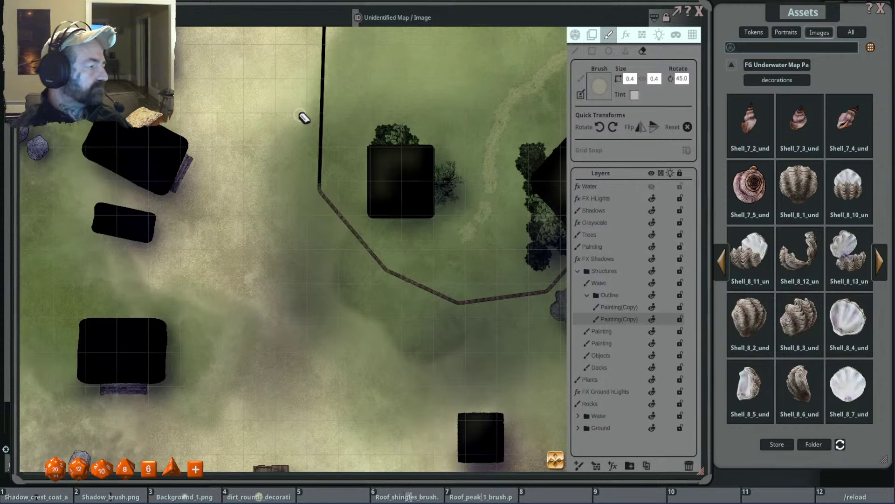
{"action": "mouse_move", "coordinate": [304, 116]}
{"action": "left_mouse_down"}
{"action": "mouse_move", "coordinate": [419, 373]}
{"action": "mouse_move", "coordinate": [423, 182]}
{"action": "left_mouse_up"}
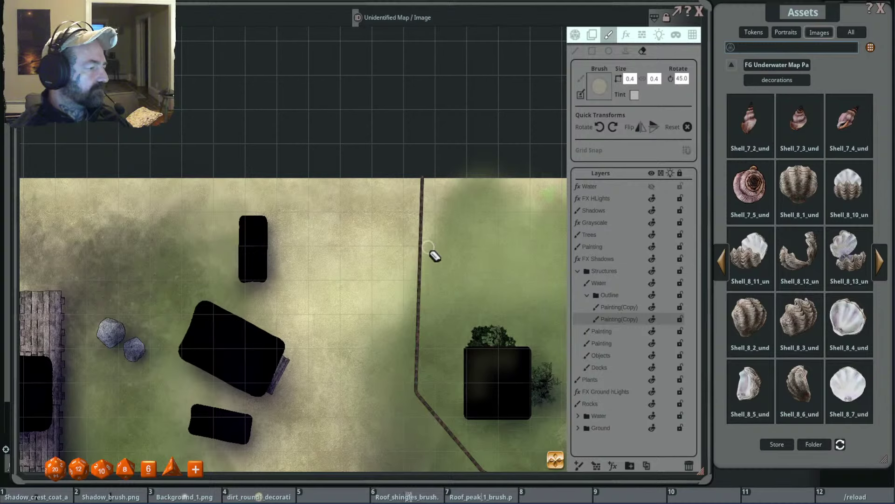
{"action": "scroll", "coordinate": [464, 290], "scroll_direction": "down", "scroll_amount": 3}
{"action": "mouse_move", "coordinate": [464, 290]}
{"action": "left_mouse_down"}
{"action": "mouse_move", "coordinate": [474, 320]}
{"action": "mouse_move", "coordinate": [572, 160]}
{"action": "left_mouse_up"}
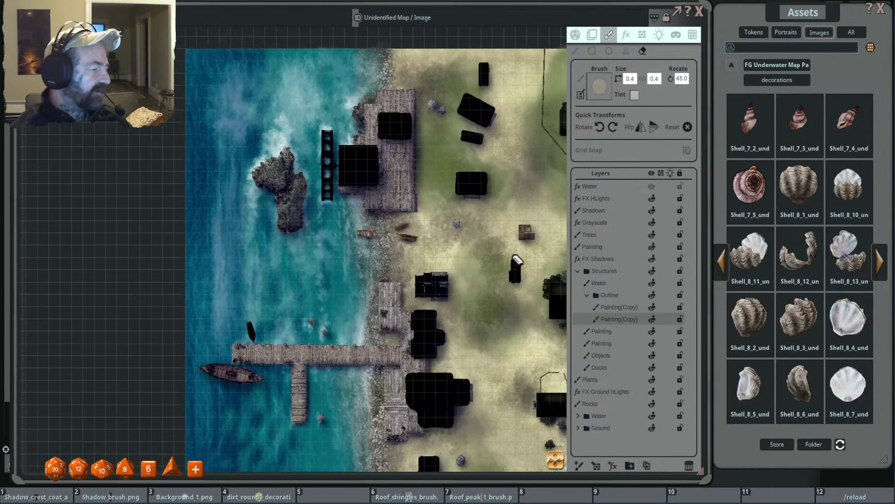
Erase the black from the small rowboat floating just north of the western end of the pier.
{"action": "left_click_drag", "start_coordinate": [516, 260], "coordinate": [261, 170]}
{"action": "scroll", "coordinate": [262, 169], "scroll_direction": "up", "scroll_amount": 3}
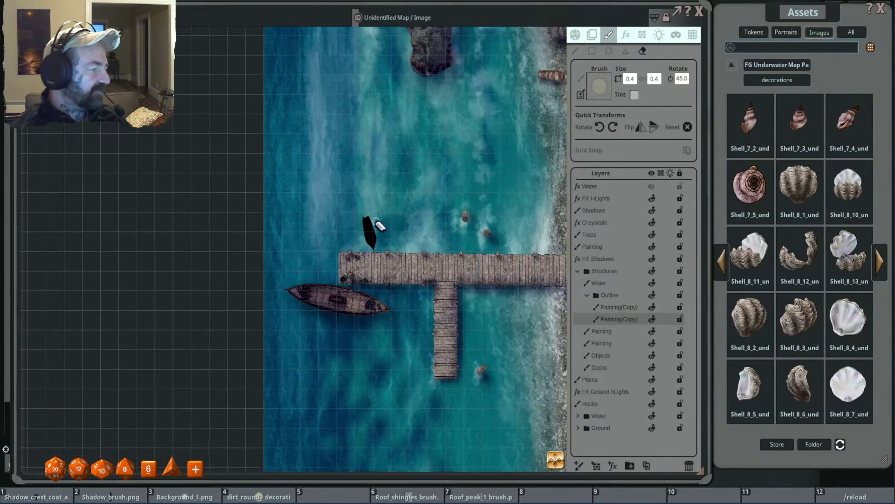
{"action": "scroll", "coordinate": [301, 229], "scroll_direction": "down", "scroll_amount": 2}
Erase the black from the two small posts along the south side of the U-shaped northeastern building.
{"action": "left_click_drag", "start_coordinate": [340, 230], "coordinate": [444, 246]}
{"action": "scroll", "coordinate": [480, 244], "scroll_direction": "up", "scroll_amount": 1}
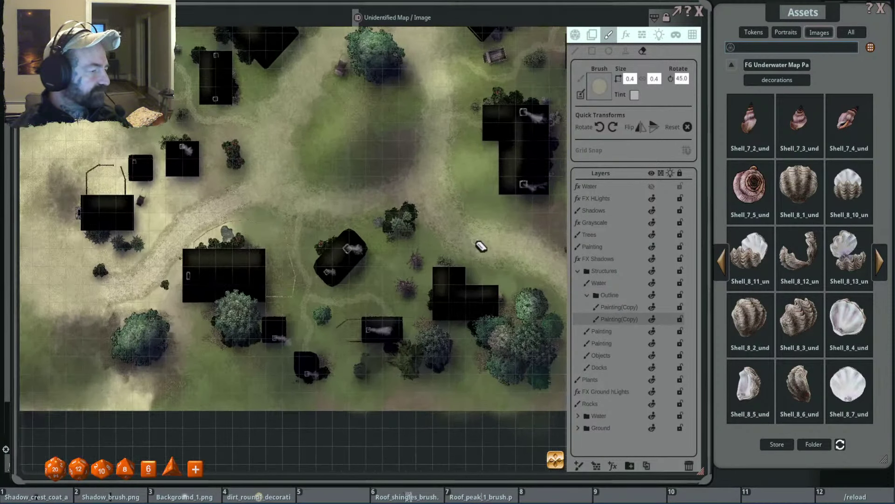
{"action": "scroll", "coordinate": [344, 186], "scroll_direction": "up", "scroll_amount": 1}
{"action": "left_click_drag", "start_coordinate": [344, 186], "coordinate": [495, 244]}
{"action": "scroll", "coordinate": [402, 202], "scroll_direction": "down", "scroll_amount": 2}
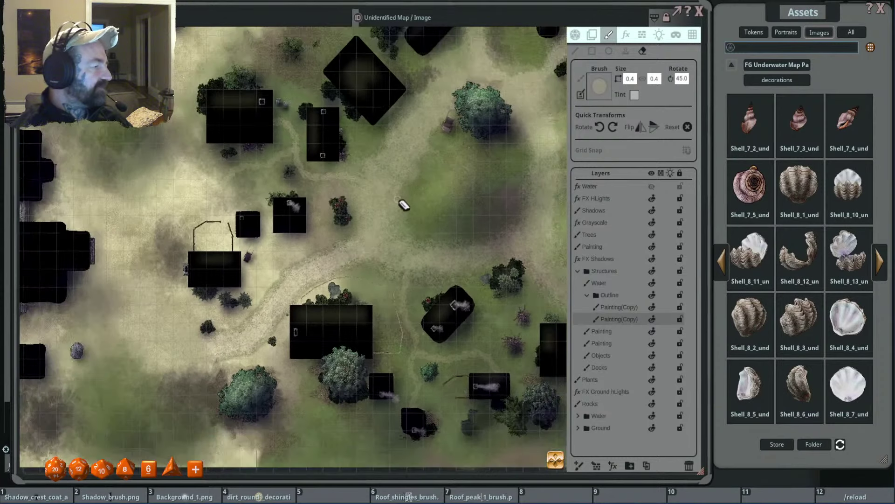
{"action": "left_click_drag", "start_coordinate": [402, 202], "coordinate": [408, 227]}
{"action": "left_click_drag", "start_coordinate": [508, 181], "coordinate": [450, 240]}
{"action": "scroll", "coordinate": [450, 240], "scroll_direction": "up", "scroll_amount": 1}
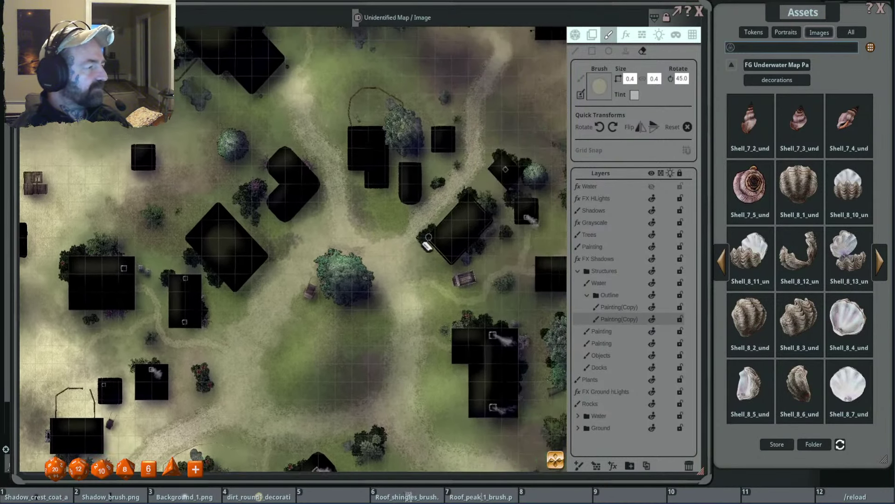
{"action": "left_click_drag", "start_coordinate": [520, 244], "coordinate": [501, 266]}
{"action": "scroll", "coordinate": [408, 194], "scroll_direction": "up", "scroll_amount": 2}
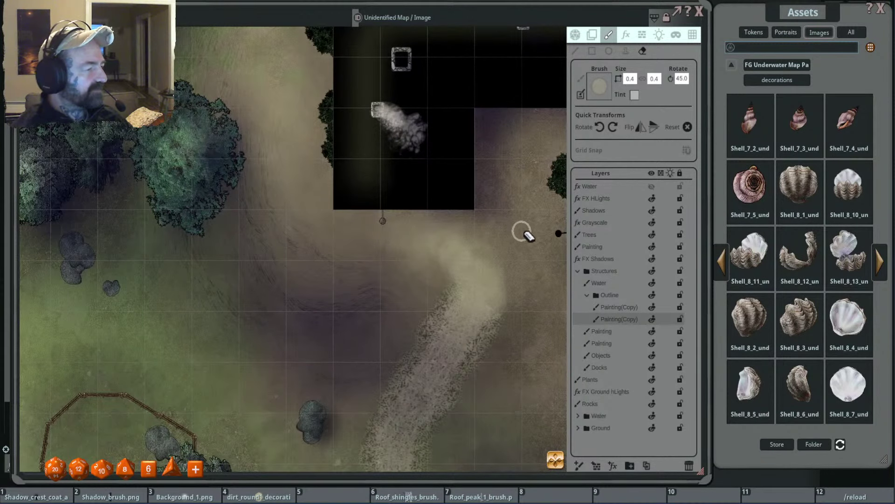
{"action": "left_click_drag", "start_coordinate": [541, 229], "coordinate": [371, 222]}
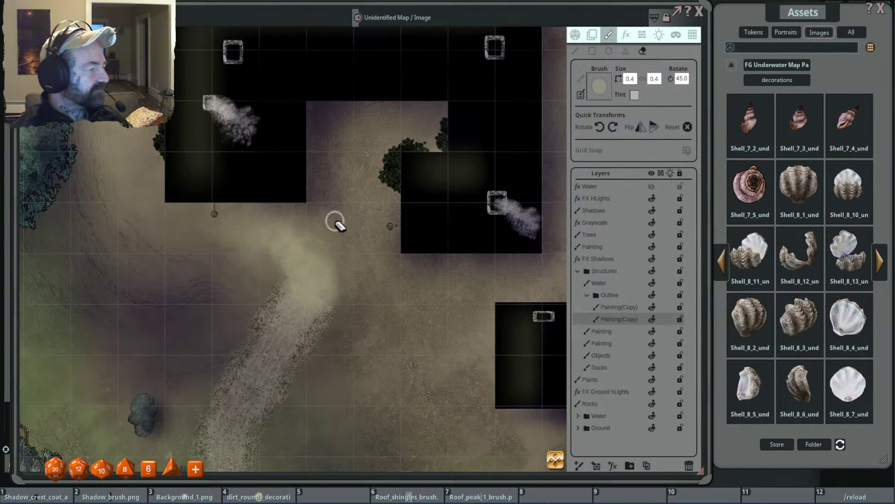
Erase the black from the fence between the northern house and the map edge, reducing the eraser to 0.2 near the roof.
{"action": "scroll", "coordinate": [335, 222], "scroll_direction": "down", "scroll_amount": 5}
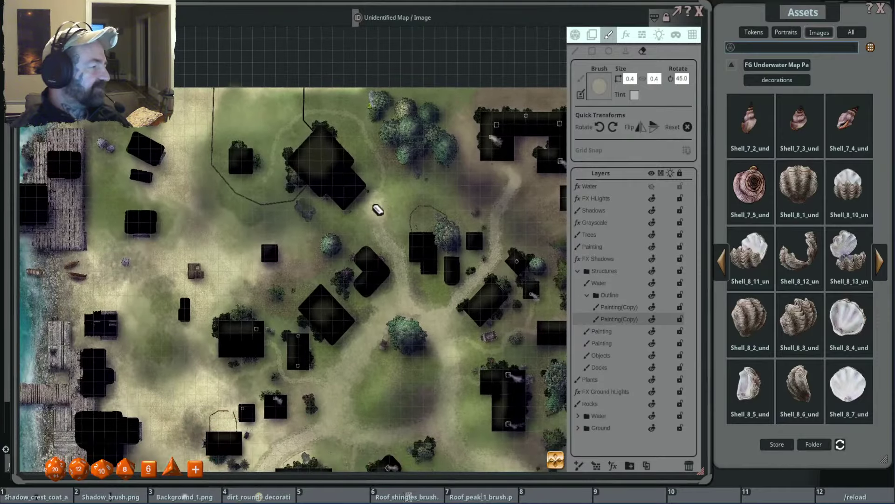
{"action": "scroll", "coordinate": [377, 210], "scroll_direction": "down", "scroll_amount": 1}
{"action": "scroll", "coordinate": [393, 196], "scroll_direction": "up", "scroll_amount": 4}
{"action": "scroll", "coordinate": [476, 191], "scroll_direction": "down", "scroll_amount": 3}
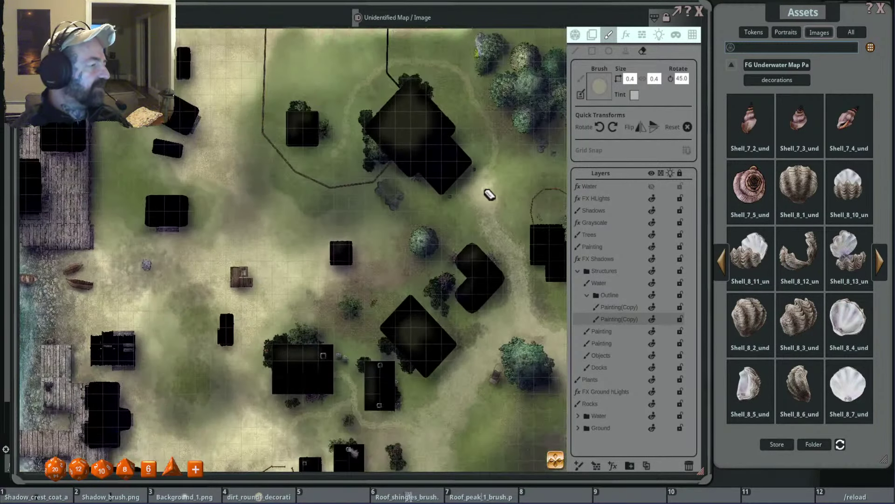
{"action": "scroll", "coordinate": [373, 192], "scroll_direction": "up", "scroll_amount": 5}
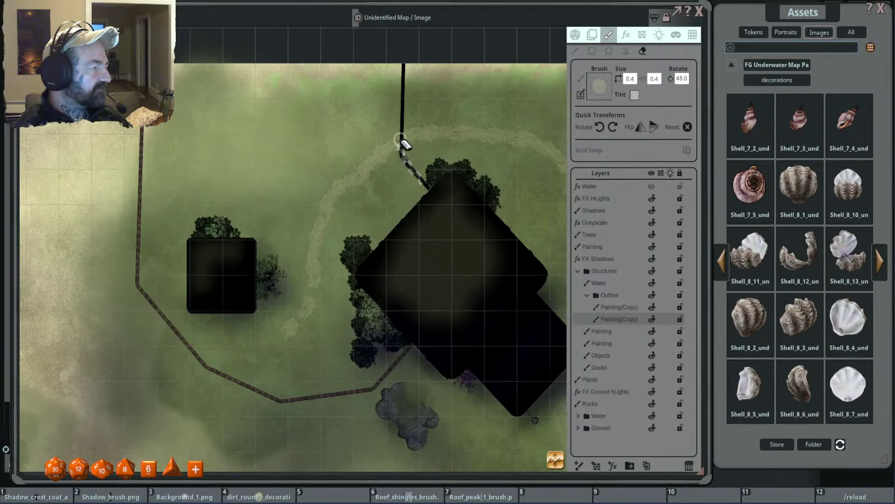
{"action": "left_click_drag", "start_coordinate": [400, 140], "coordinate": [404, 54]}
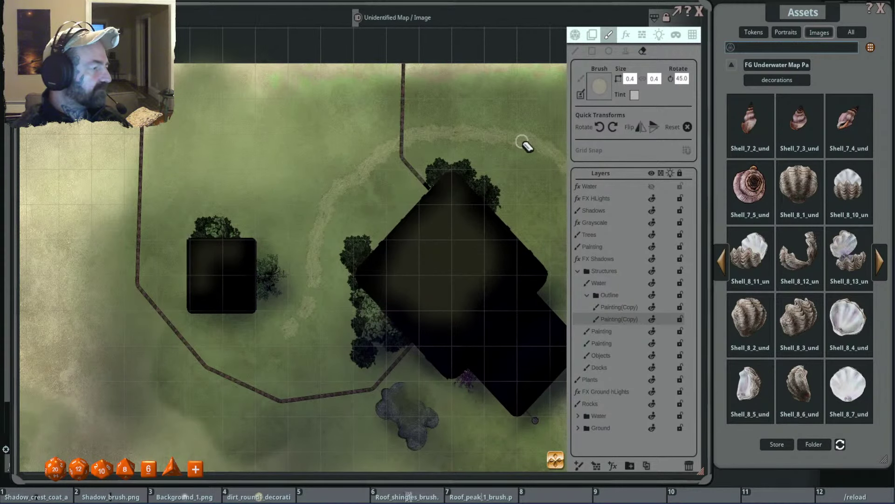
{"action": "scroll", "coordinate": [430, 165], "scroll_direction": "up", "scroll_amount": 3}
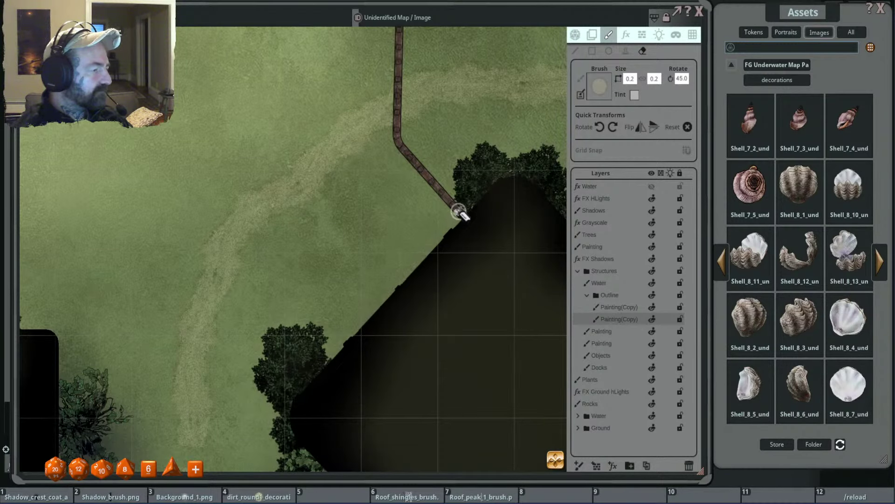
Check the western docks, shoreline and village centre for small objects still covered in black.
{"action": "scroll", "coordinate": [430, 202], "scroll_direction": "down", "scroll_amount": 5}
{"action": "left_click_drag", "start_coordinate": [351, 196], "coordinate": [534, 103]}
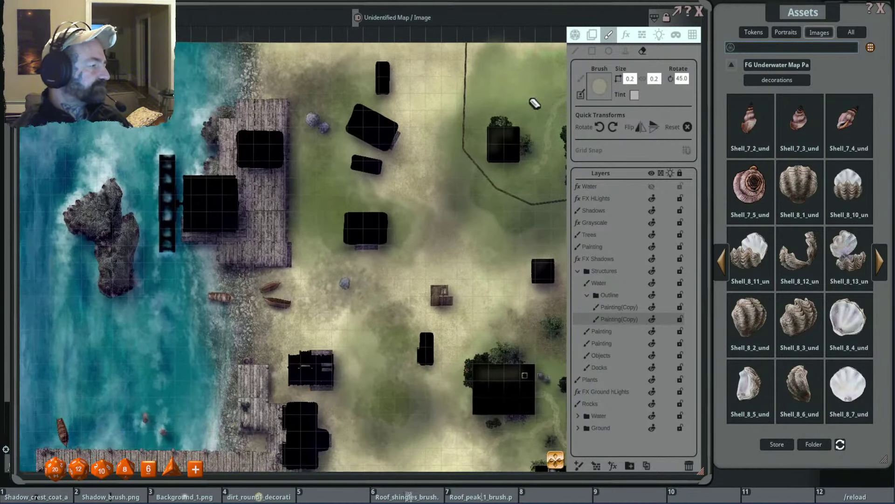
{"action": "scroll", "coordinate": [414, 196], "scroll_direction": "up", "scroll_amount": 3}
{"action": "left_click_drag", "start_coordinate": [420, 194], "coordinate": [439, 166]}
{"action": "scroll", "coordinate": [476, 169], "scroll_direction": "down", "scroll_amount": 3}
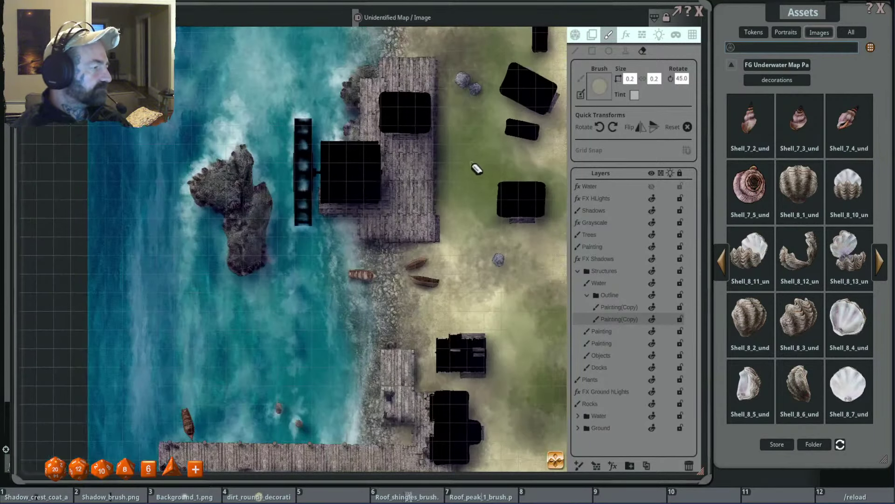
{"action": "scroll", "coordinate": [412, 175], "scroll_direction": "up", "scroll_amount": 3}
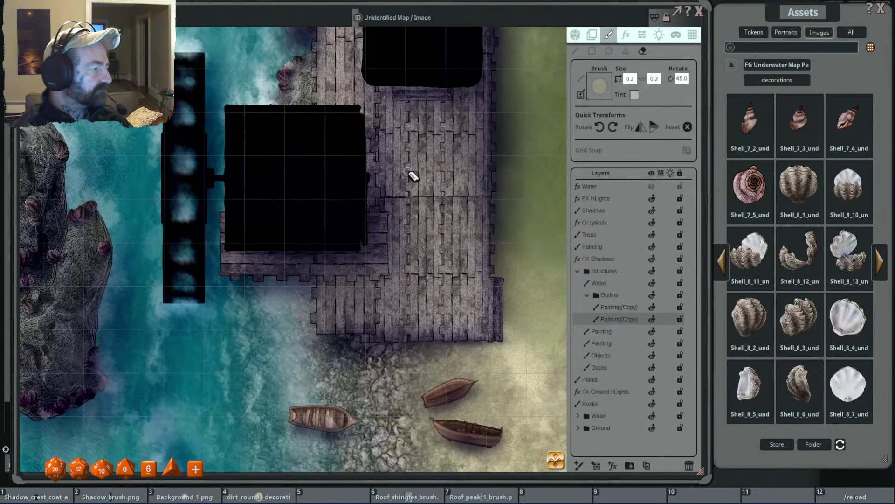
{"action": "scroll", "coordinate": [433, 187], "scroll_direction": "down", "scroll_amount": 2}
{"action": "scroll", "coordinate": [443, 193], "scroll_direction": "down", "scroll_amount": 2}
{"action": "scroll", "coordinate": [393, 194], "scroll_direction": "up", "scroll_amount": 5}
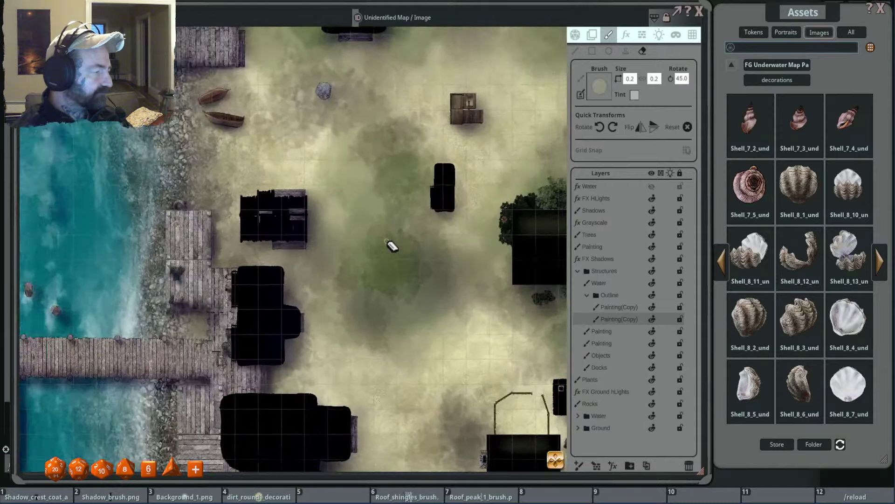
{"action": "scroll", "coordinate": [400, 241], "scroll_direction": "down", "scroll_amount": 4}
{"action": "scroll", "coordinate": [410, 236], "scroll_direction": "up", "scroll_amount": 2}
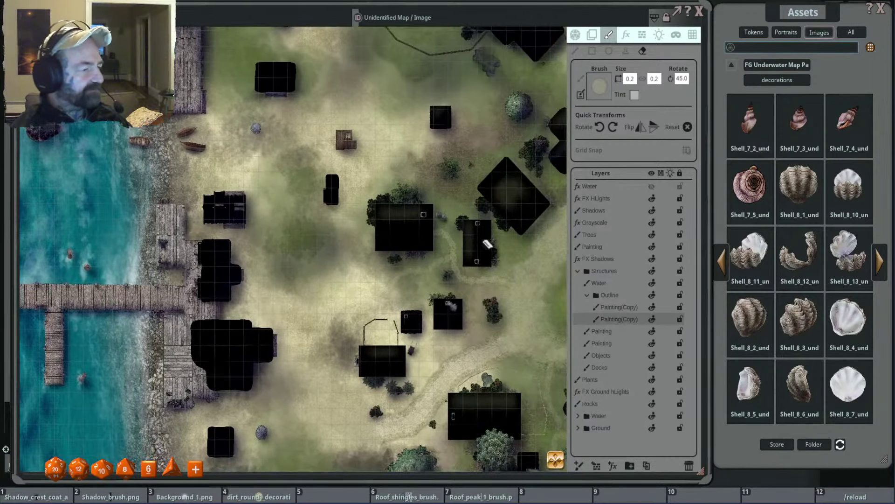
{"action": "scroll", "coordinate": [487, 244], "scroll_direction": "up", "scroll_amount": 6}
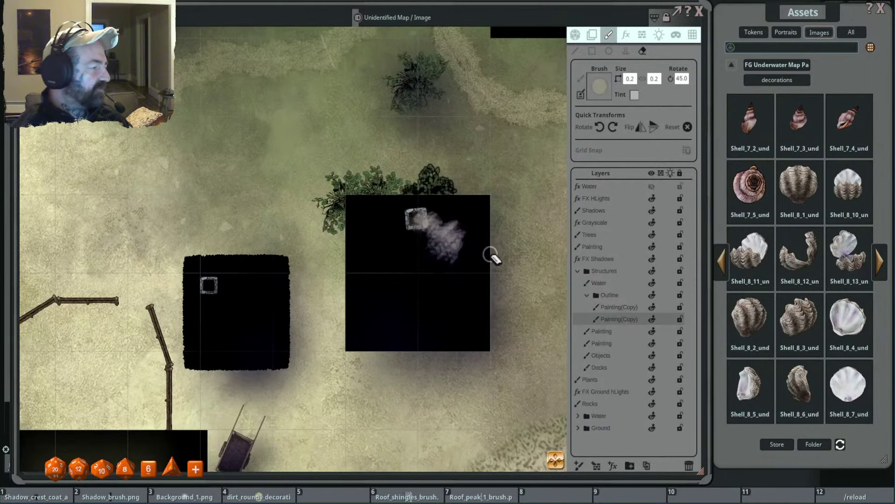
Move the Outline folder below the two Painting layers in the Structures group and expand it.
{"action": "mouse_move", "coordinate": [589, 300]}
{"action": "left_mouse_down"}
{"action": "mouse_move", "coordinate": [623, 302]}
{"action": "mouse_move", "coordinate": [626, 315]}
{"action": "left_mouse_up"}
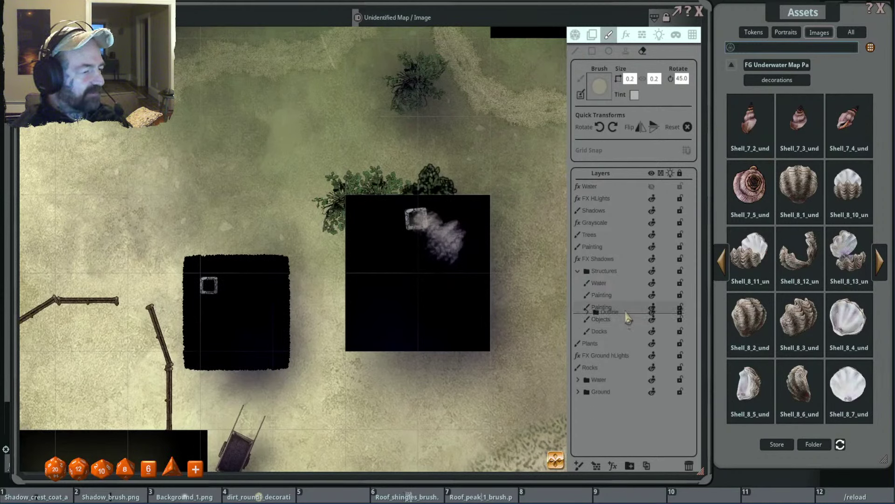
{"action": "left_click", "coordinate": [588, 320]}
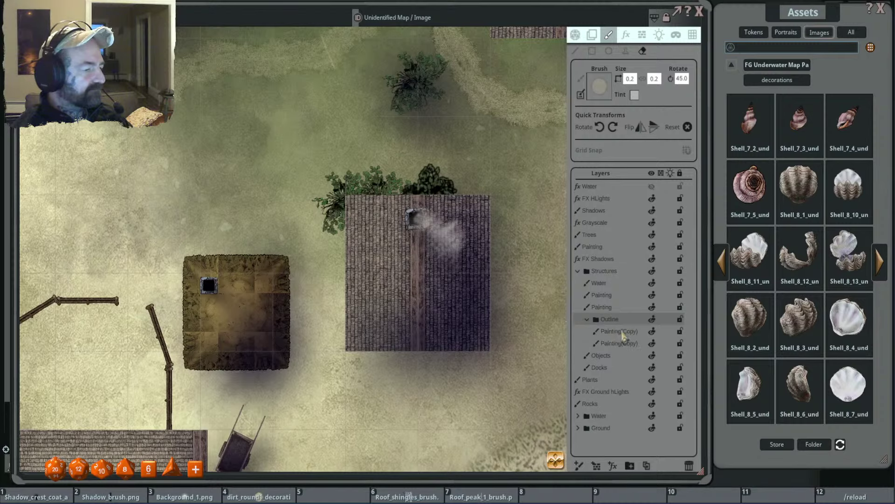
Duplicate the two Painting(Copy) layers in the Outline folder three times and switch to layer editing.
{"action": "key", "text": "shift"}
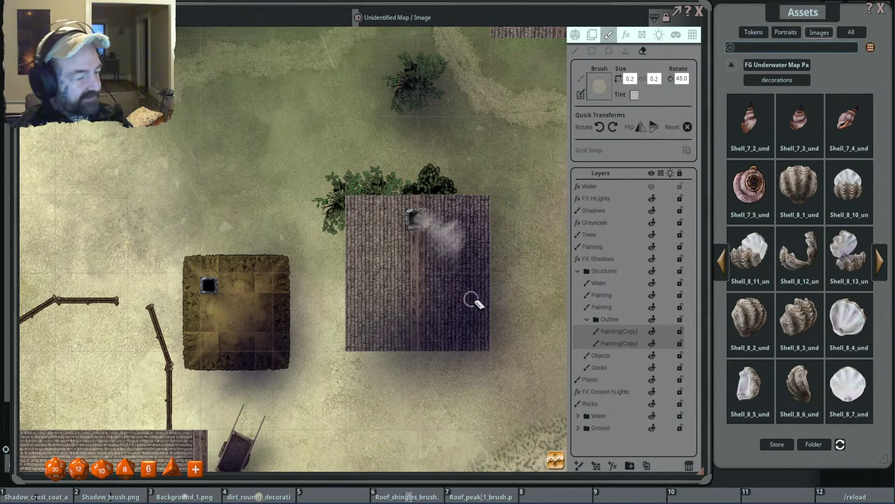
{"action": "left_click", "coordinate": [648, 465]}
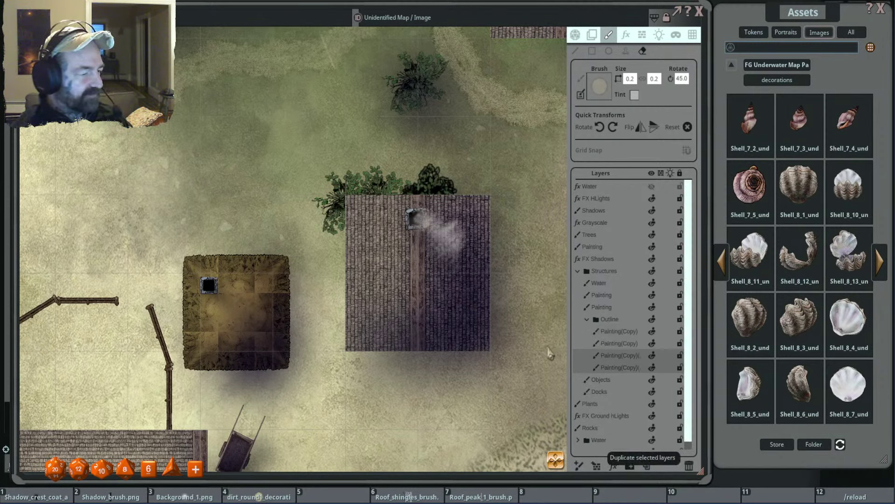
{"action": "left_click", "coordinate": [648, 466]}
{"action": "left_click", "coordinate": [649, 466]}
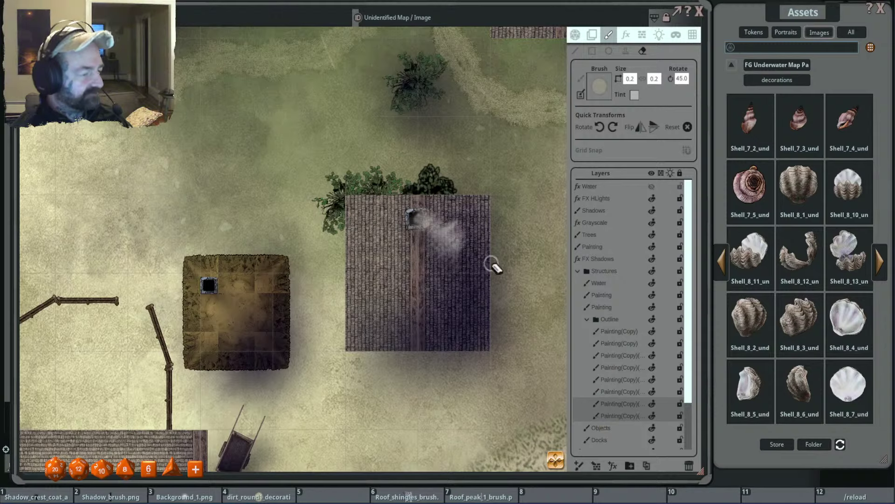
{"action": "left_click", "coordinate": [591, 34]}
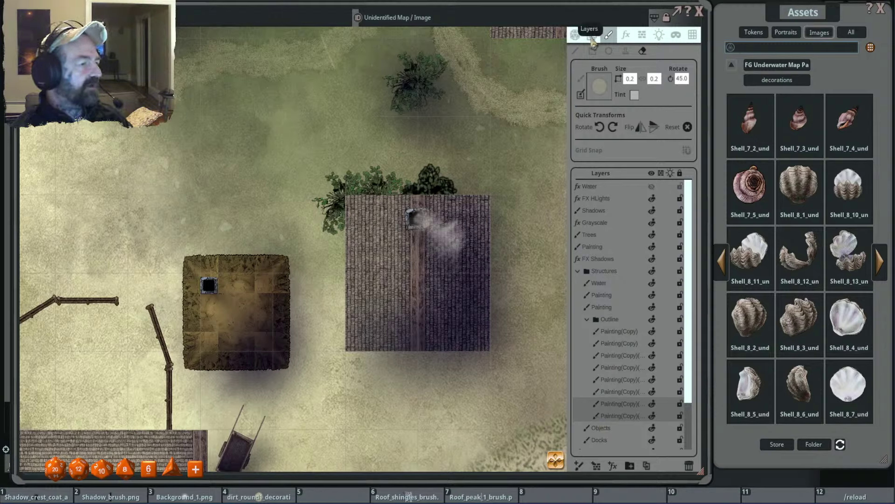